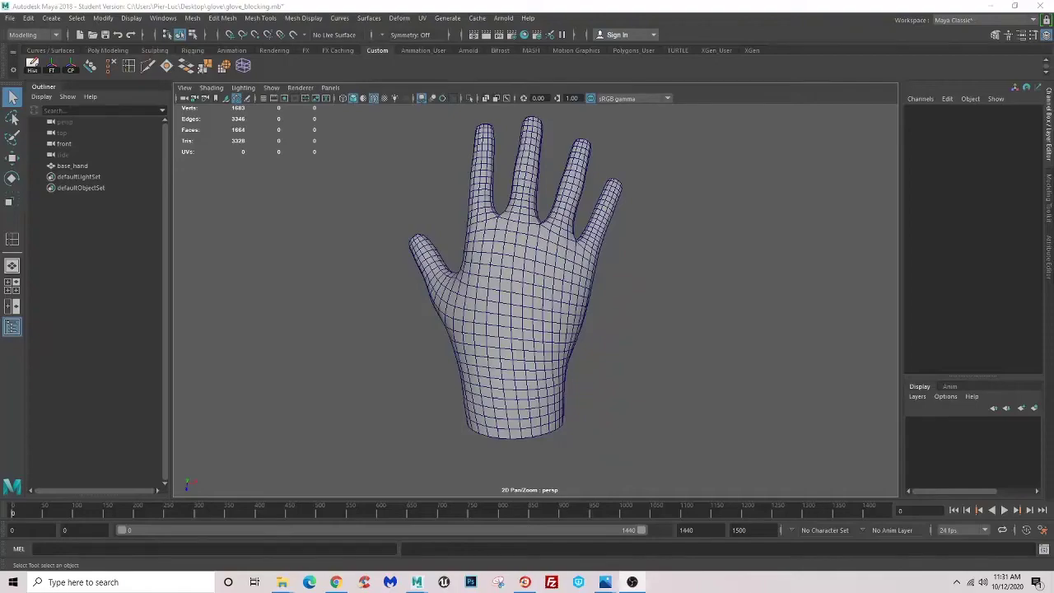
- Open the clawed glove reference photo and move it out of the way
mouse_move(716, 297)
alt+mouse_down()
mouse_move(576, 281)
mouse_move(545, 320)
mouse_move(536, 398)
mouse_move(450, 417)
mouse_move(757, 456)
mouse_move(774, 479)
mouse_move(671, 371)
alt+mouse_up()
scroll(671, 372, down, 3)
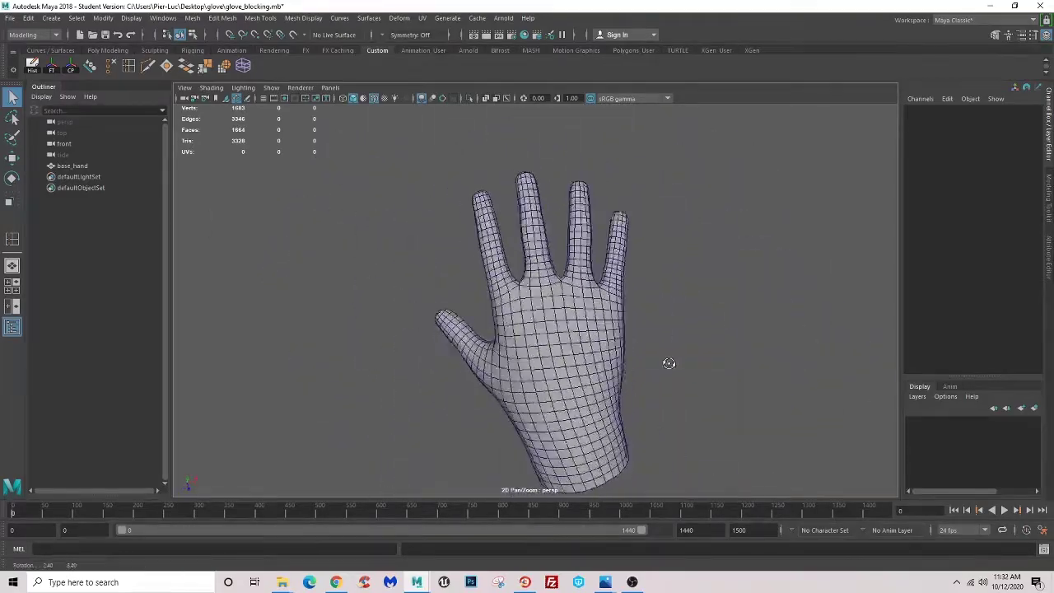
click(605, 582)
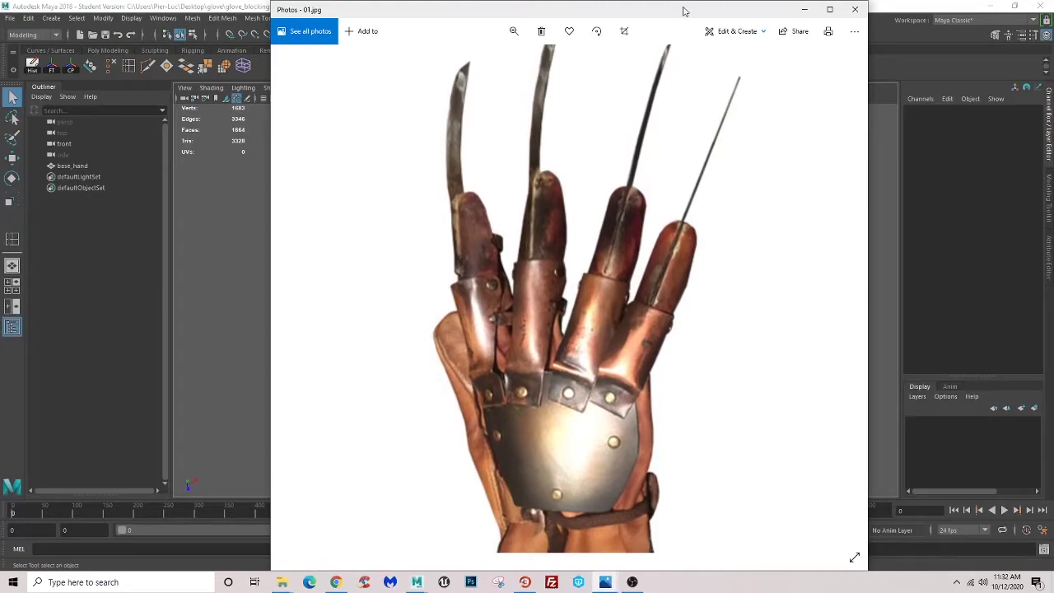
drag(683, 10, 1053, 12)
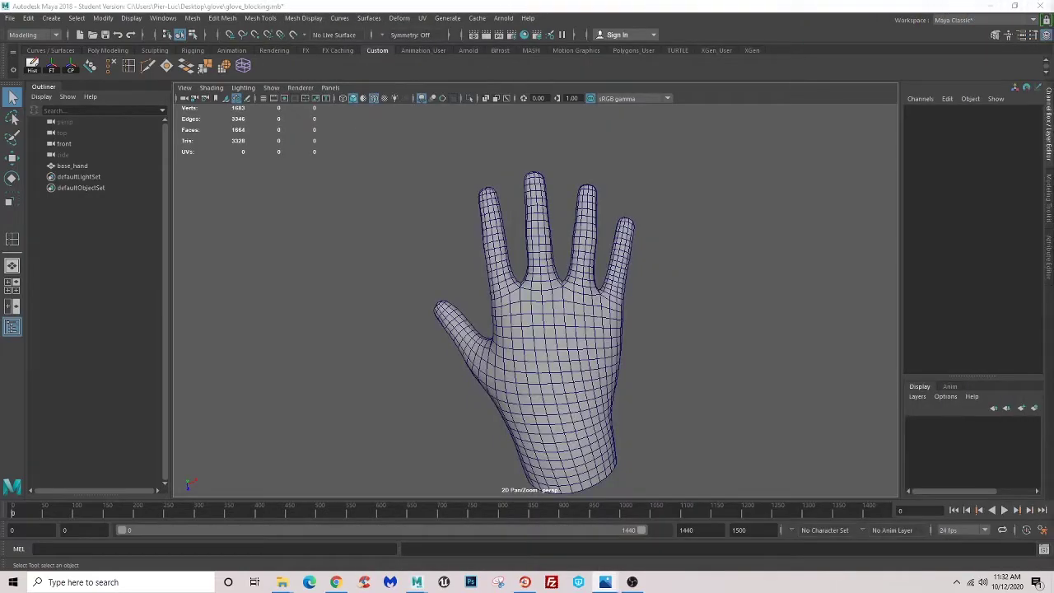
- Marquee-select one finger's faces and grow the selection up one face loop
mouse_move(571, 275)
alt+mouse_down()
mouse_move(525, 313)
mouse_move(444, 299)
mouse_move(427, 256)
mouse_move(483, 284)
alt+mouse_up()
right_drag(483, 284, 535, 247)
mouse_move(535, 247)
alt+mouse_down()
mouse_move(506, 308)
mouse_move(511, 420)
mouse_move(546, 441)
alt+mouse_up()
drag(546, 441, 523, 371)
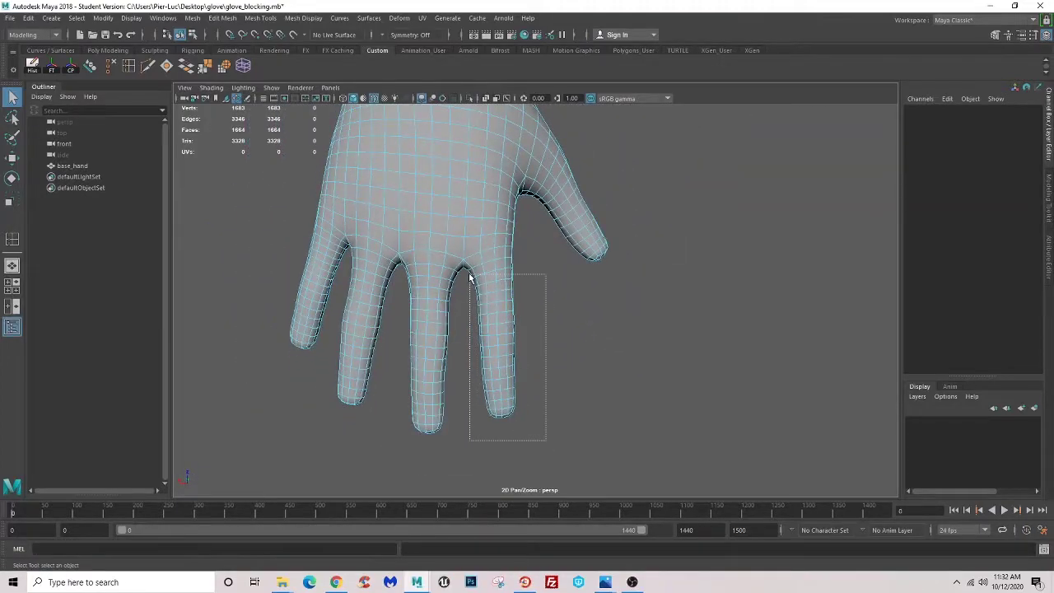
drag(465, 285, 465, 285)
scroll(465, 284, up, 2)
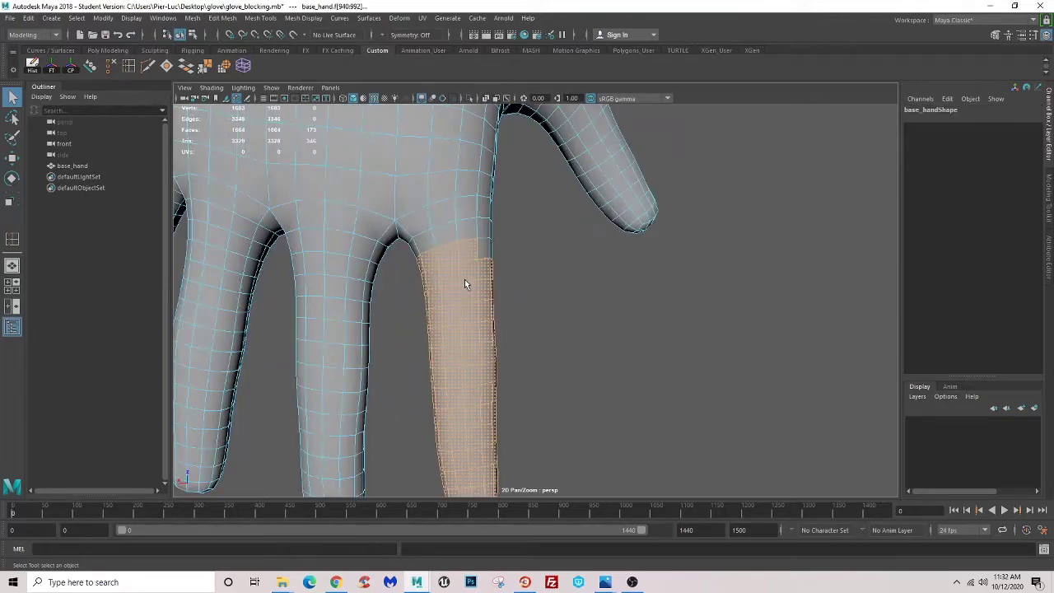
shift+double_click(443, 236)
- Extract the finger faces with Edit Mesh > Extract and select the new finger piece
scroll(579, 376, down, 3)
click(216, 18)
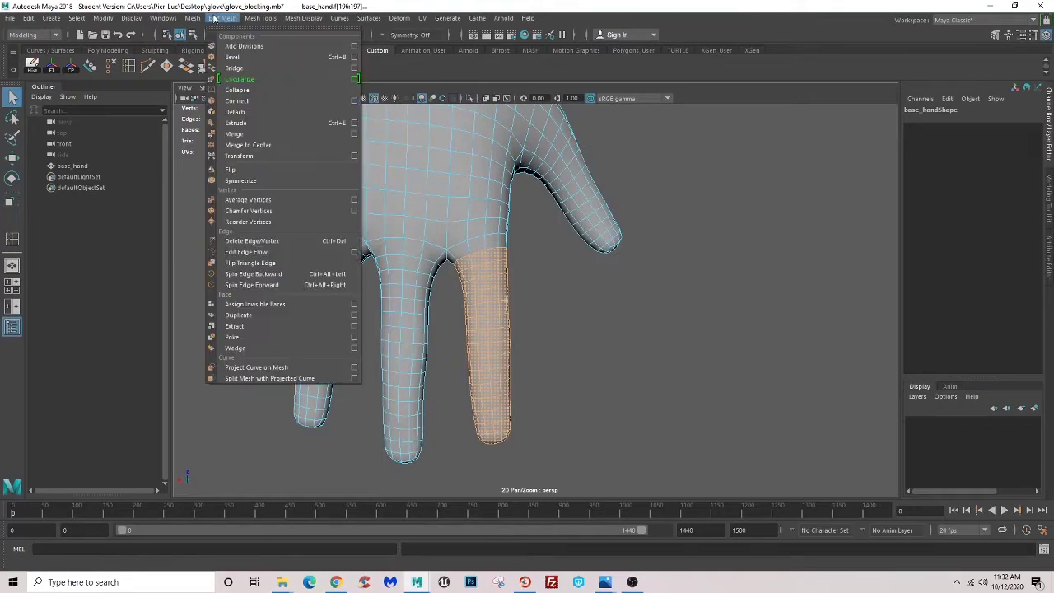
click(235, 326)
mouse_move(481, 376)
alt+mouse_down()
mouse_move(378, 313)
mouse_move(448, 324)
alt+mouse_up()
scroll(447, 324, up, 3)
scroll(434, 299, up, 3)
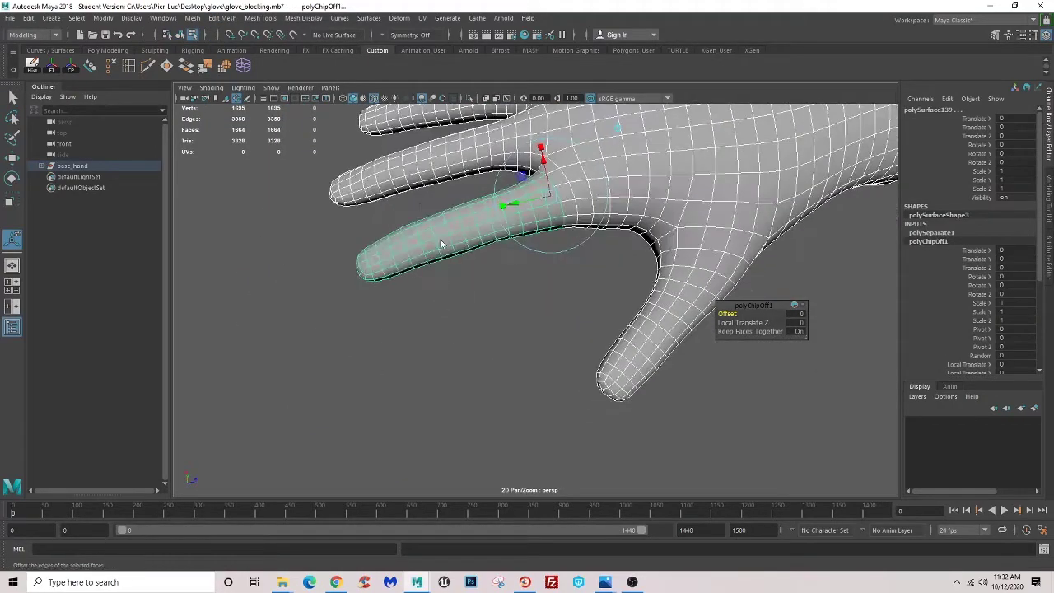
key(q)
click(457, 238)
- Isolate the extracted finger and switch it to face selection
click(469, 98)
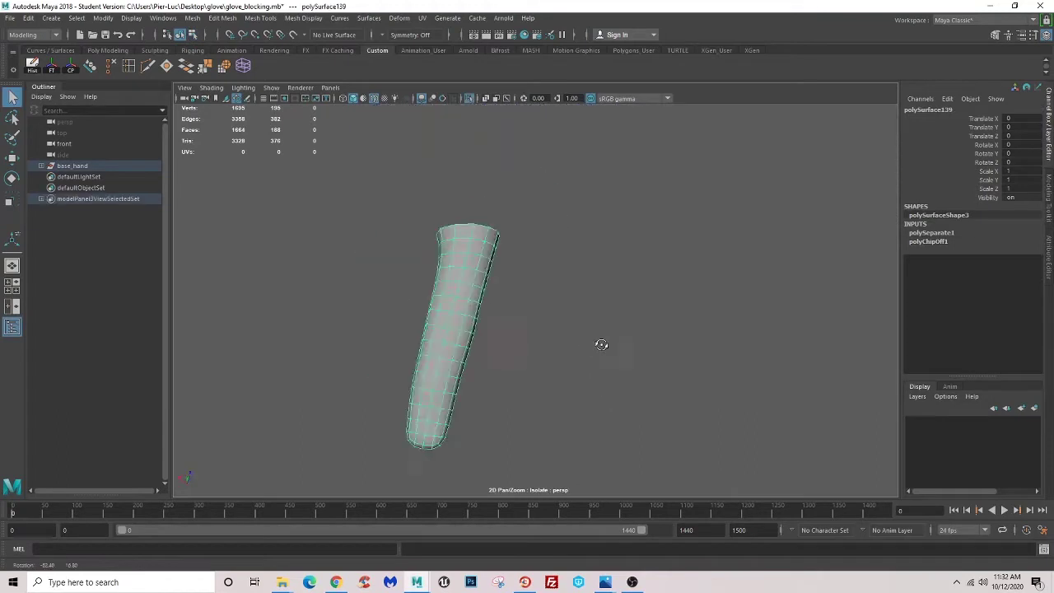
mouse_move(600, 346)
alt+mouse_down()
mouse_move(595, 231)
mouse_move(563, 271)
mouse_move(520, 291)
mouse_move(452, 294)
mouse_move(492, 320)
mouse_move(474, 291)
mouse_move(725, 269)
mouse_move(572, 262)
mouse_move(729, 256)
mouse_move(511, 266)
alt+mouse_up()
right_drag(511, 266, 500, 271)
mouse_move(500, 271)
alt+mouse_down()
mouse_move(612, 275)
mouse_move(510, 330)
mouse_move(513, 305)
mouse_move(661, 353)
mouse_move(640, 335)
mouse_move(650, 325)
mouse_move(569, 327)
alt+mouse_up()
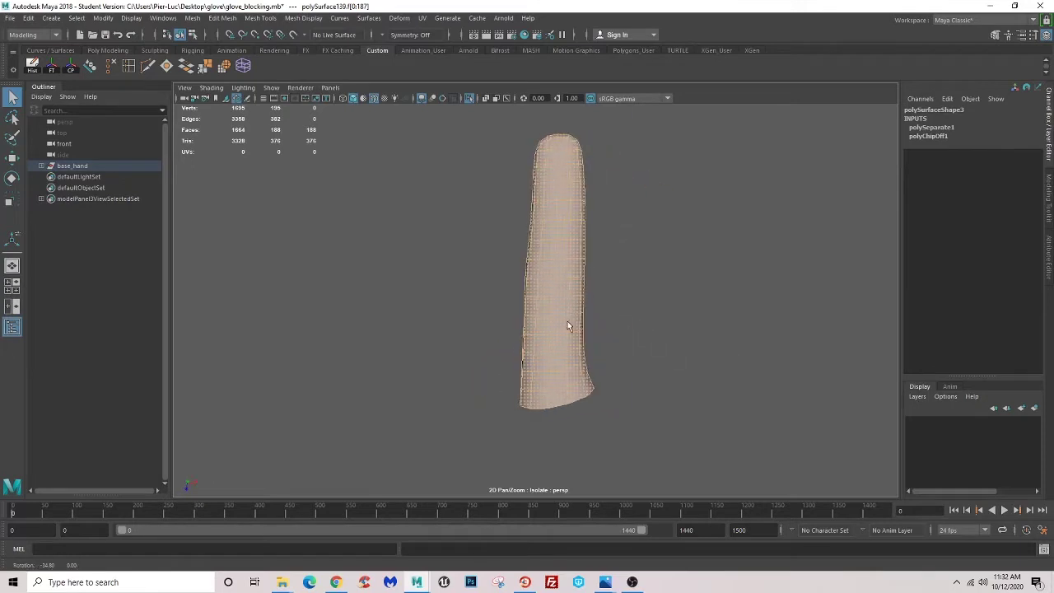
- Select the faces along the top of the finger's lower section and extrude them
click(539, 235)
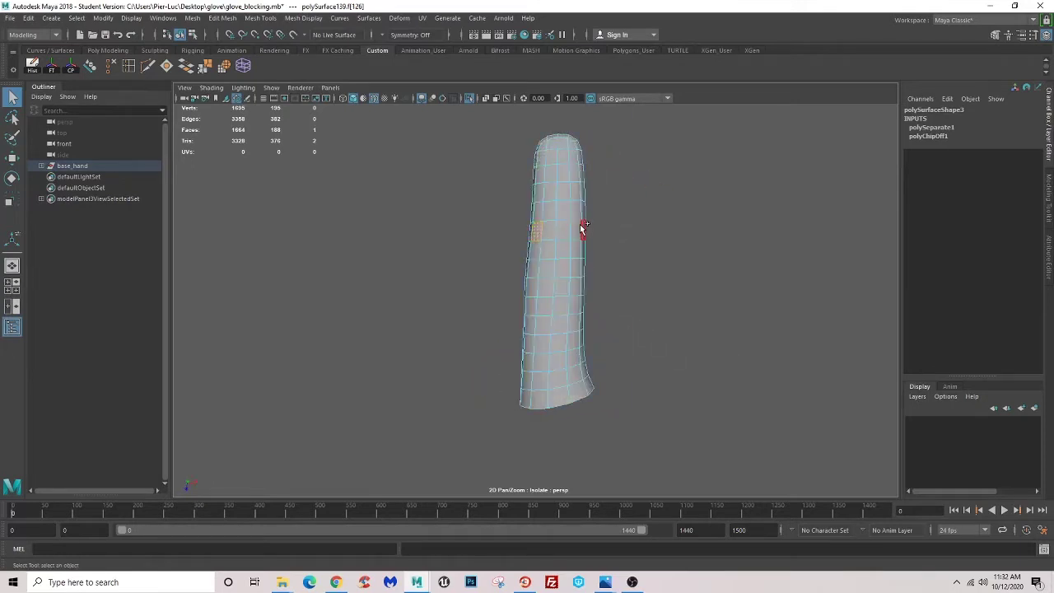
mouse_move(636, 321)
alt+mouse_down()
mouse_move(522, 313)
mouse_move(501, 299)
mouse_move(615, 257)
mouse_move(512, 257)
mouse_move(538, 319)
mouse_move(583, 265)
alt+mouse_up()
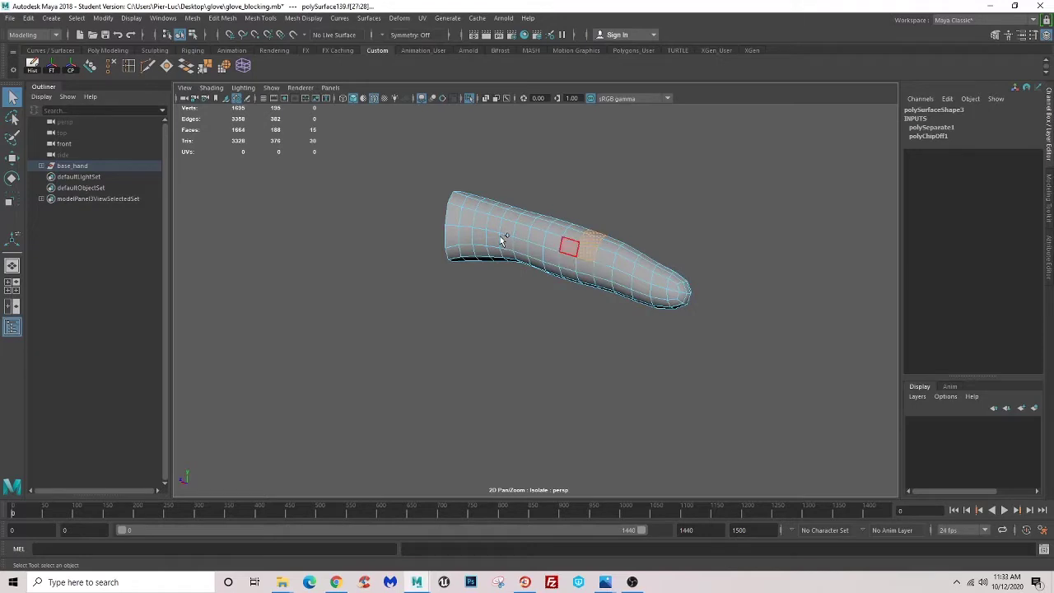
alt+drag(641, 224, 573, 299)
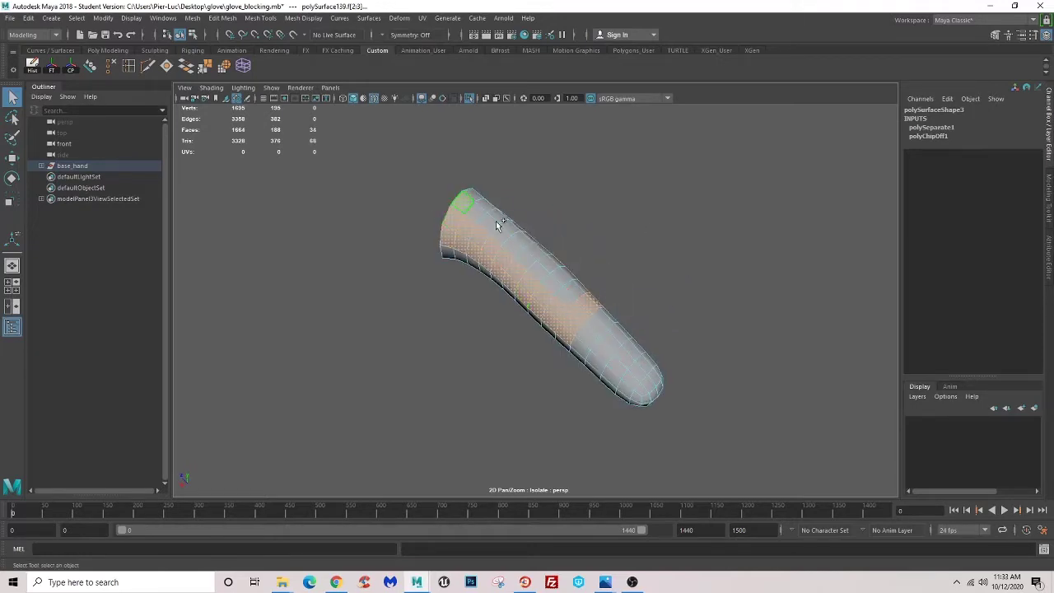
alt+drag(561, 294, 522, 304)
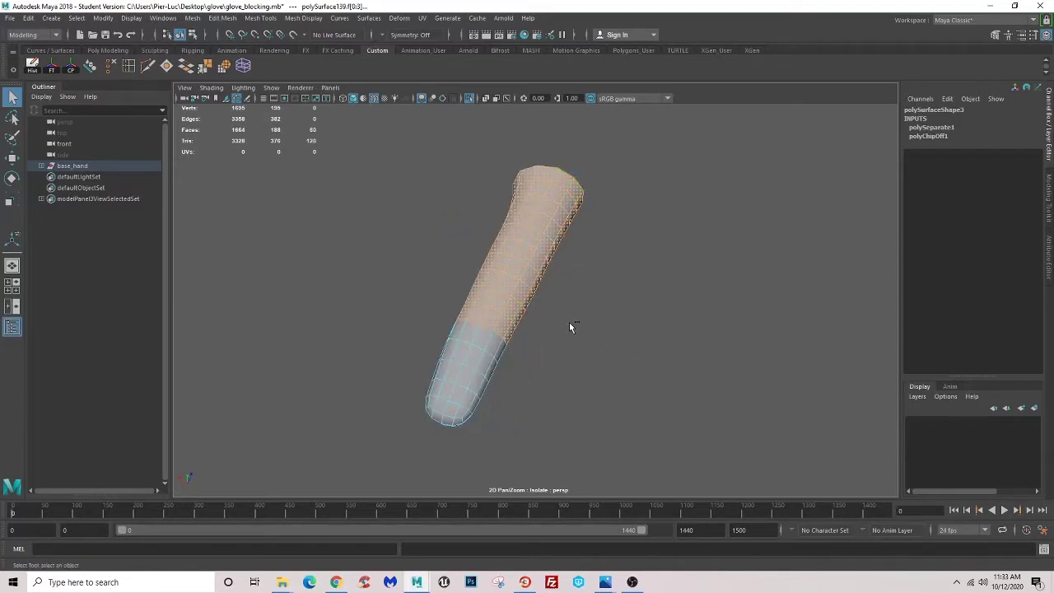
key(ctrl+e)
alt+drag(570, 327, 570, 290)
- Pull the extruded faces outward from the finger with Local Translate Z
drag(578, 170, 581, 170)
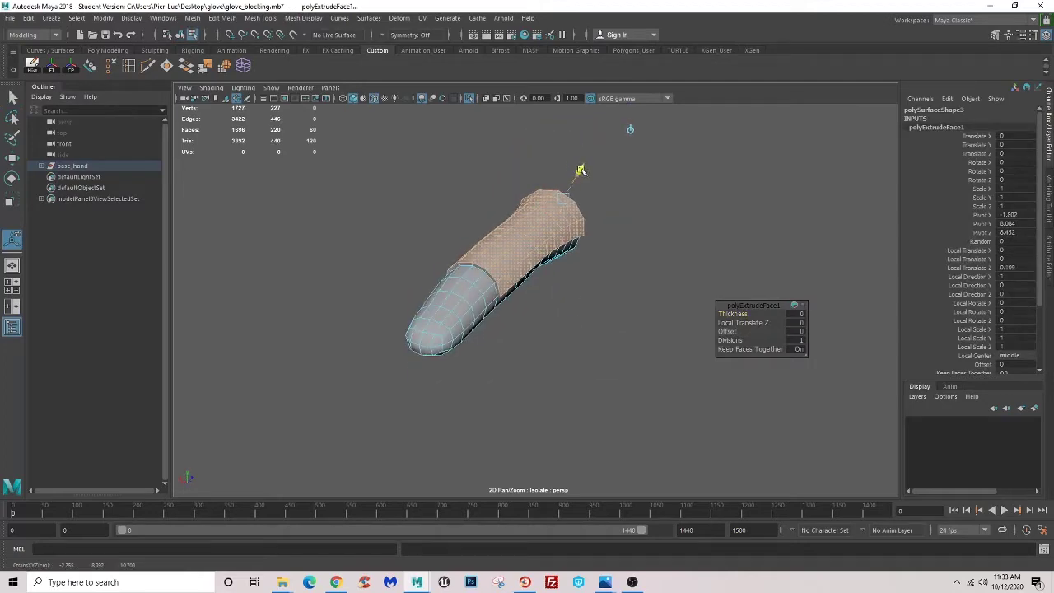
mouse_move(599, 342)
alt+mouse_down()
mouse_move(490, 364)
mouse_move(548, 357)
mouse_move(518, 379)
mouse_move(722, 388)
mouse_move(596, 384)
mouse_move(555, 357)
mouse_move(570, 329)
mouse_move(438, 301)
alt+mouse_up()
scroll(440, 321, up, 2)
- Select the faces beside the raised plate and reshape its lower edge with the Move tool
click(524, 277)
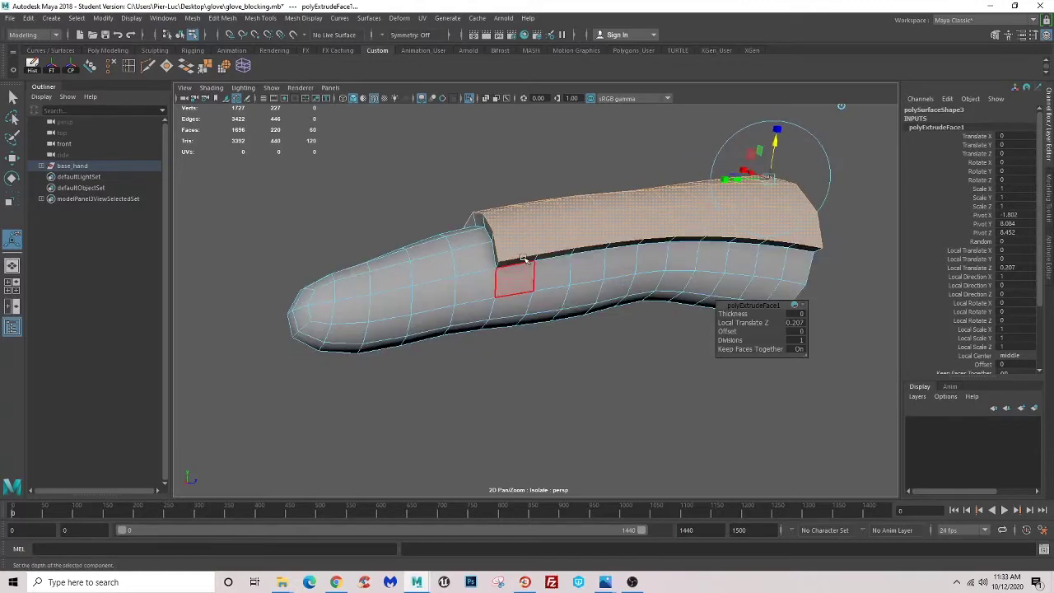
click(553, 254)
alt+drag(554, 253, 536, 248)
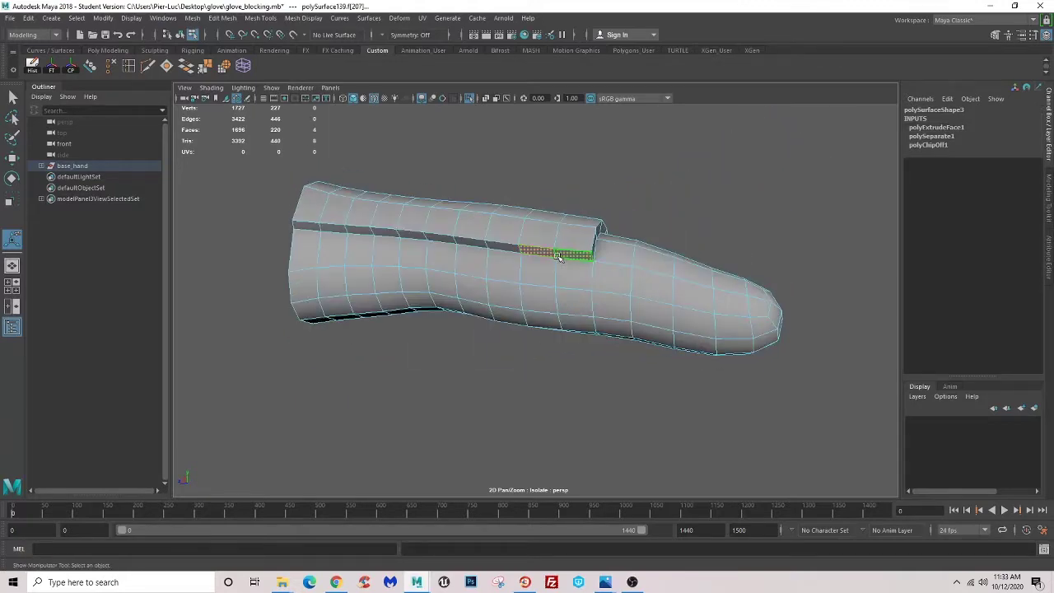
key(w)
mouse_move(558, 256)
alt+mouse_down()
mouse_move(566, 229)
mouse_move(536, 329)
mouse_move(503, 318)
mouse_move(588, 255)
mouse_move(586, 192)
alt+mouse_up()
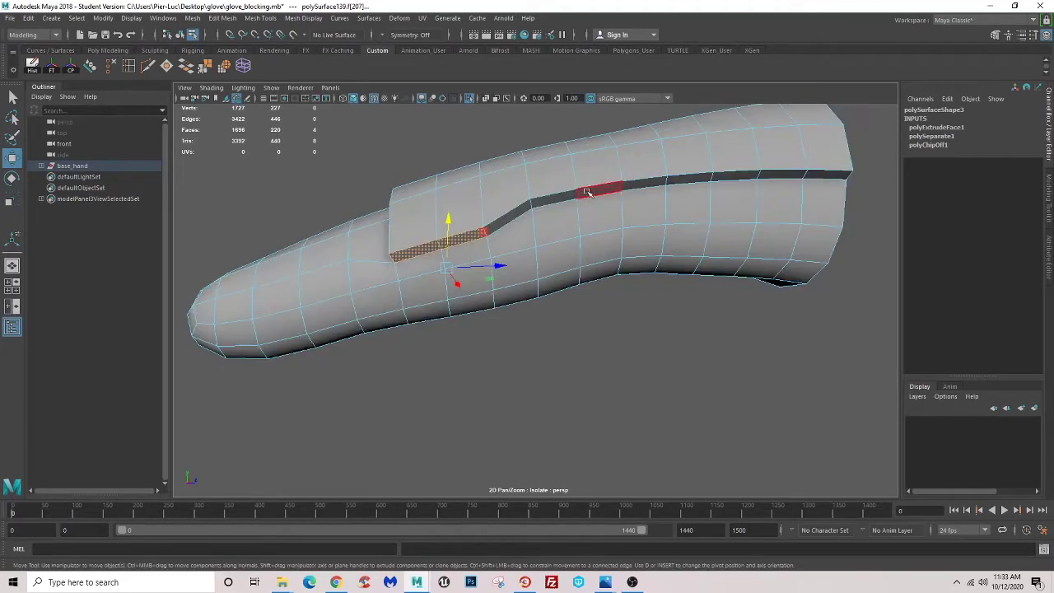
alt+drag(761, 234, 508, 213)
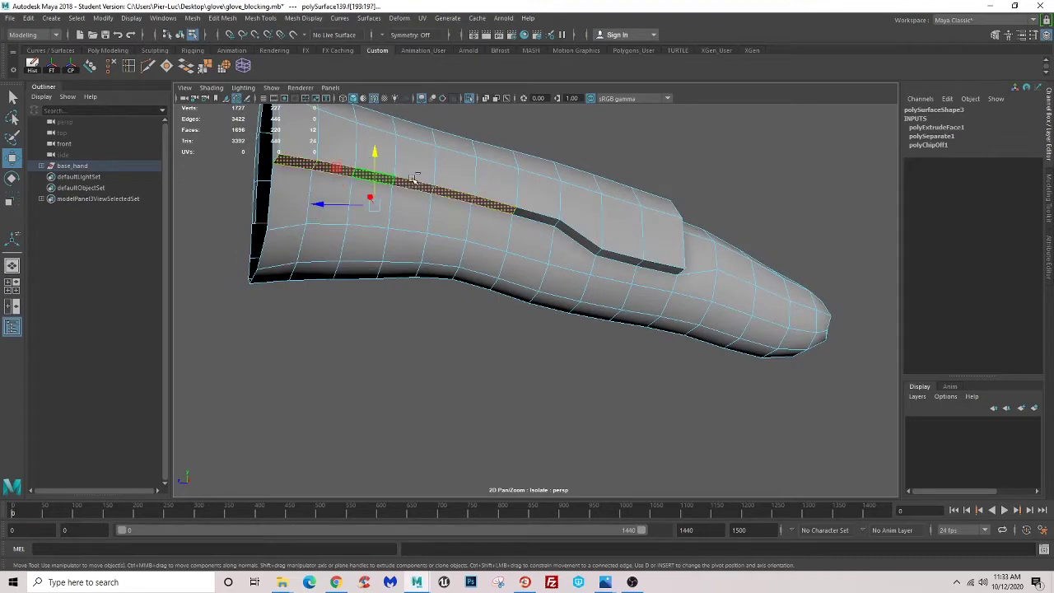
alt+drag(414, 179, 373, 182)
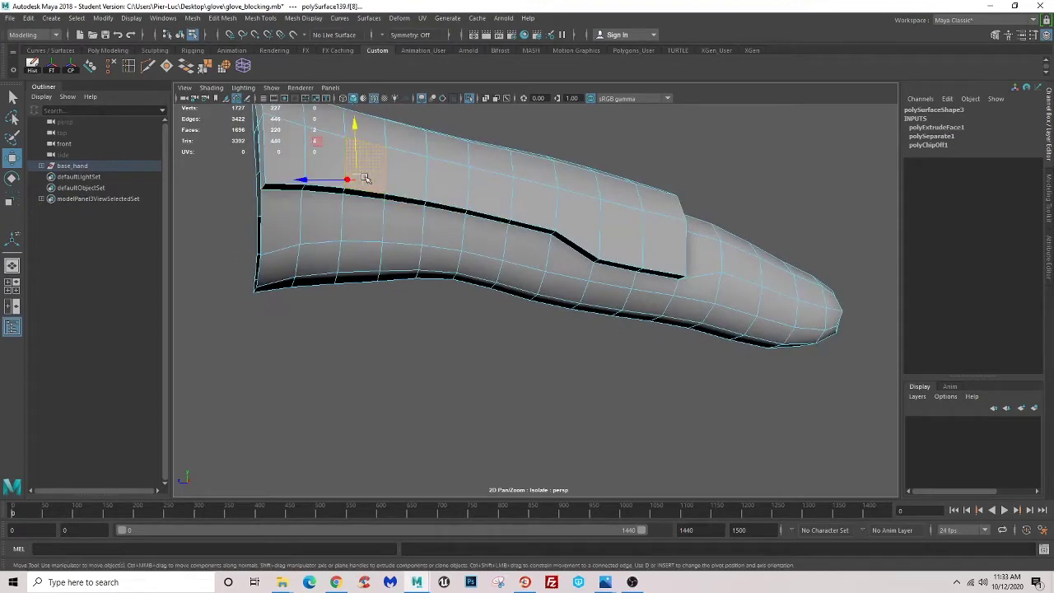
alt+middle_drag(365, 179, 366, 196)
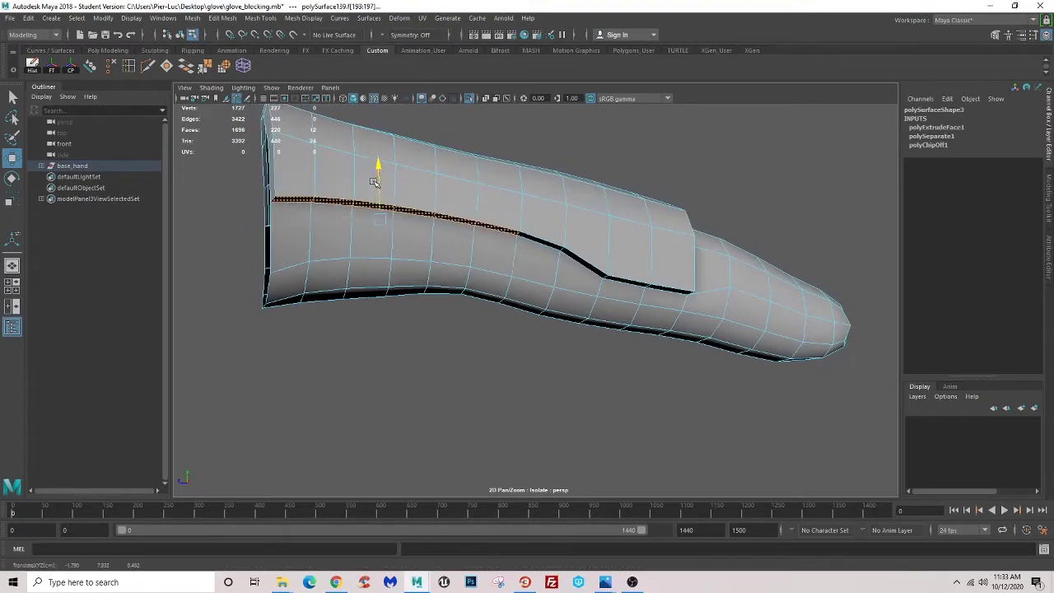
mouse_move(416, 204)
alt+mouse_down()
mouse_move(335, 264)
mouse_move(487, 286)
alt+mouse_up()
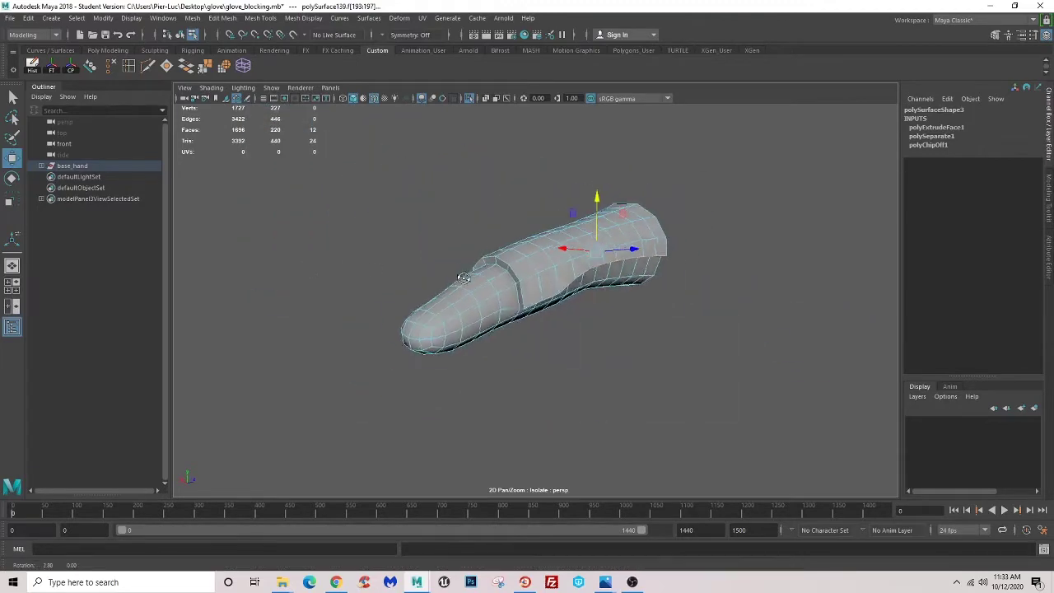
- Select an edge on the finger plate in edge mode
right_drag(488, 286, 493, 239)
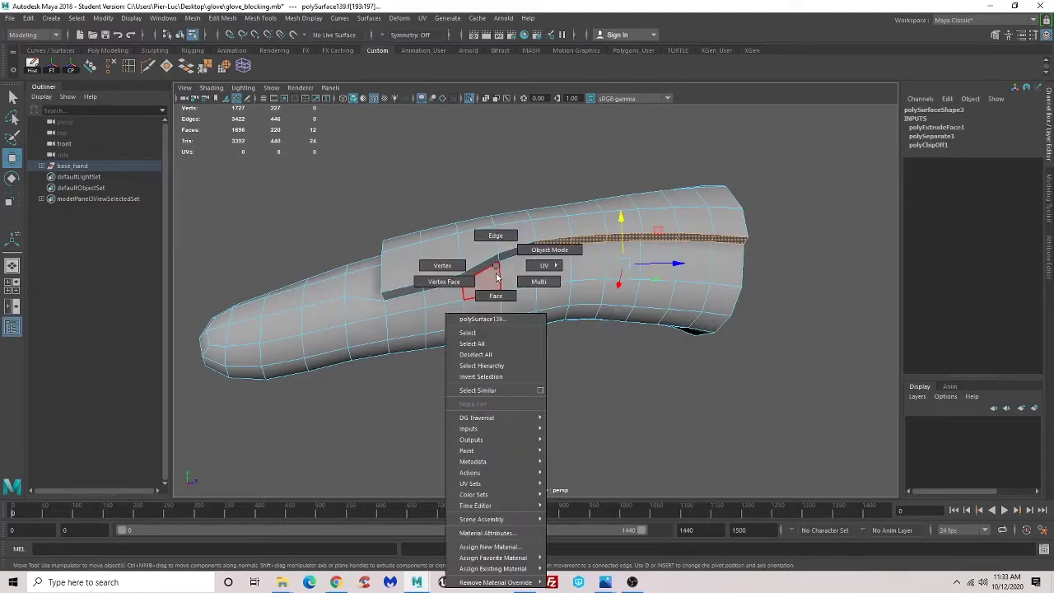
click(498, 257)
alt+drag(589, 293, 401, 324)
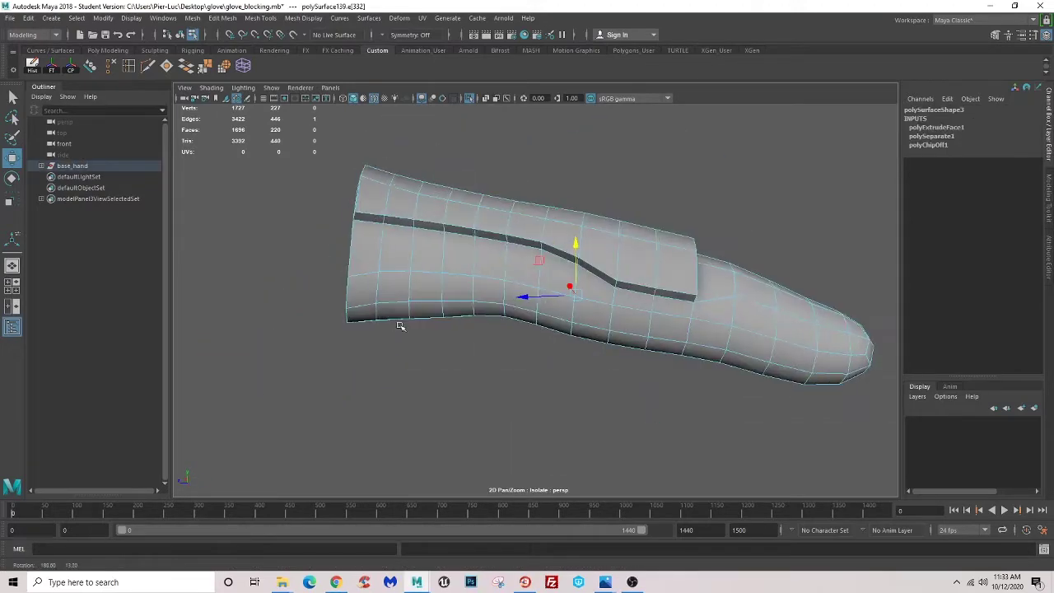
mouse_move(588, 277)
alt+mouse_down()
mouse_move(547, 262)
mouse_move(555, 298)
mouse_move(506, 301)
mouse_move(459, 332)
alt+mouse_up()
scroll(506, 302, down, 3)
- Select the faces at the finger's open end, then turn Isolate Select off
click(730, 368)
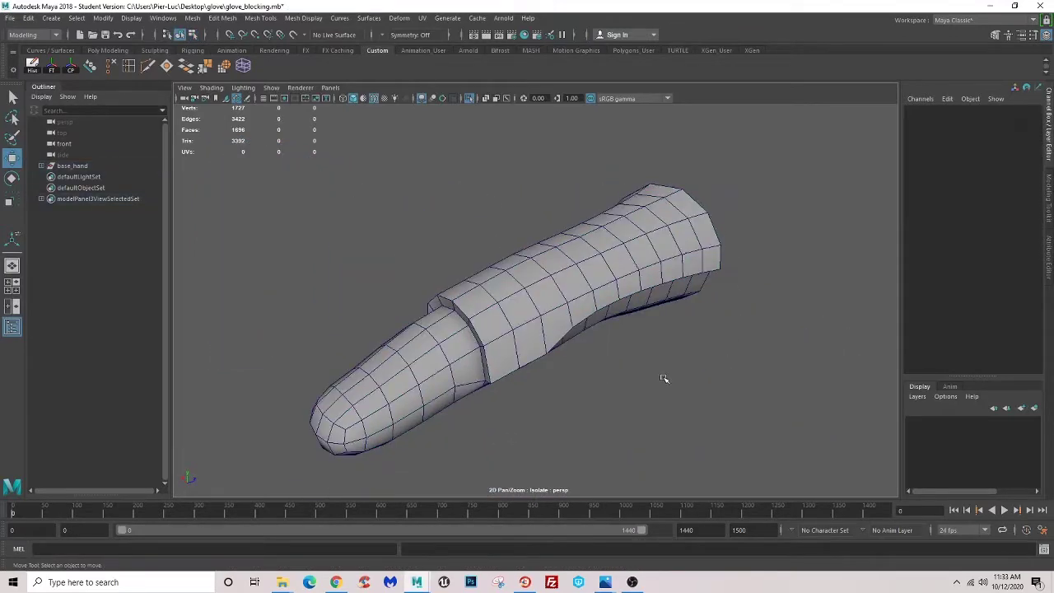
mouse_move(664, 377)
alt+mouse_down()
mouse_move(575, 349)
mouse_move(579, 384)
mouse_move(424, 330)
alt+mouse_up()
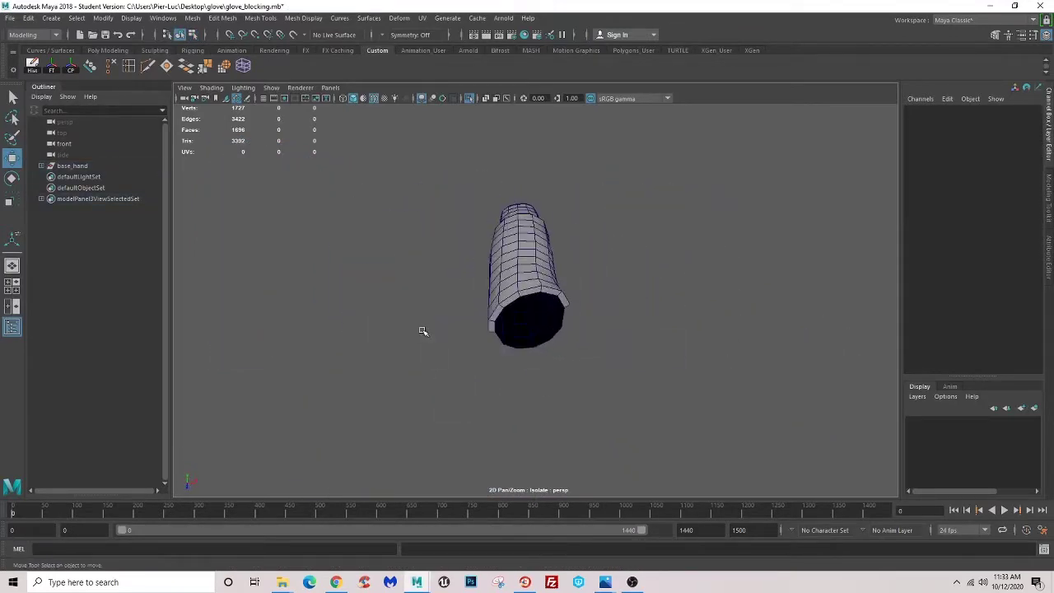
alt+middle_drag(424, 329, 448, 318)
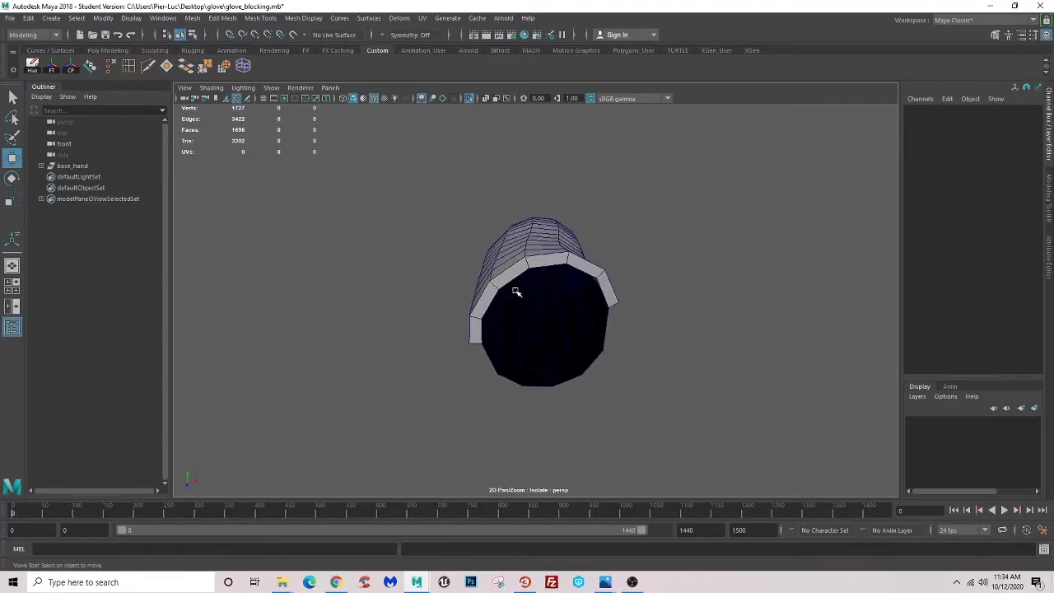
click(511, 273)
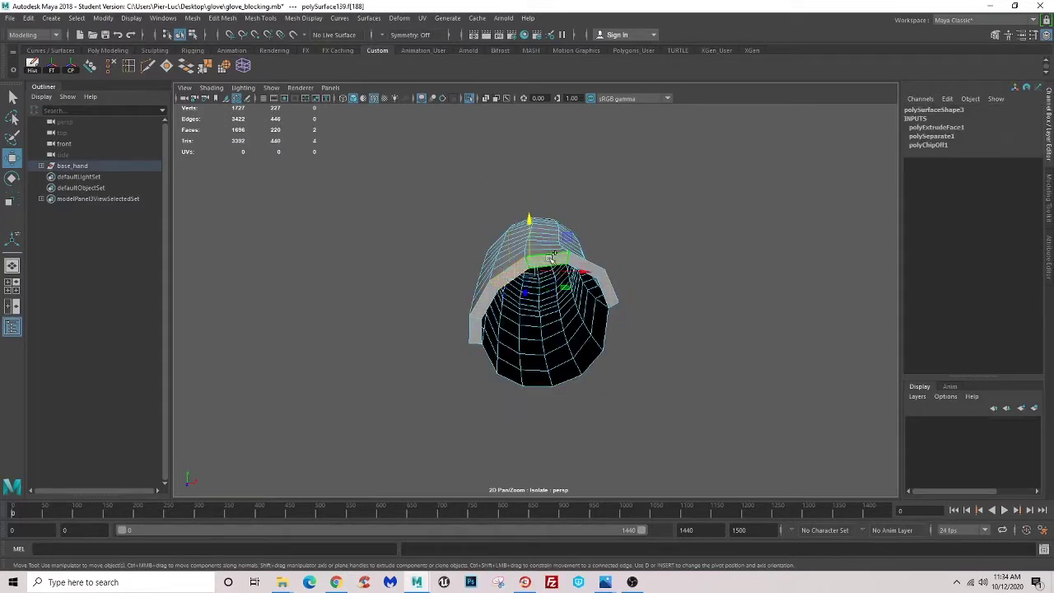
mouse_move(499, 287)
alt+mouse_down()
mouse_move(560, 305)
mouse_move(555, 164)
alt+mouse_up()
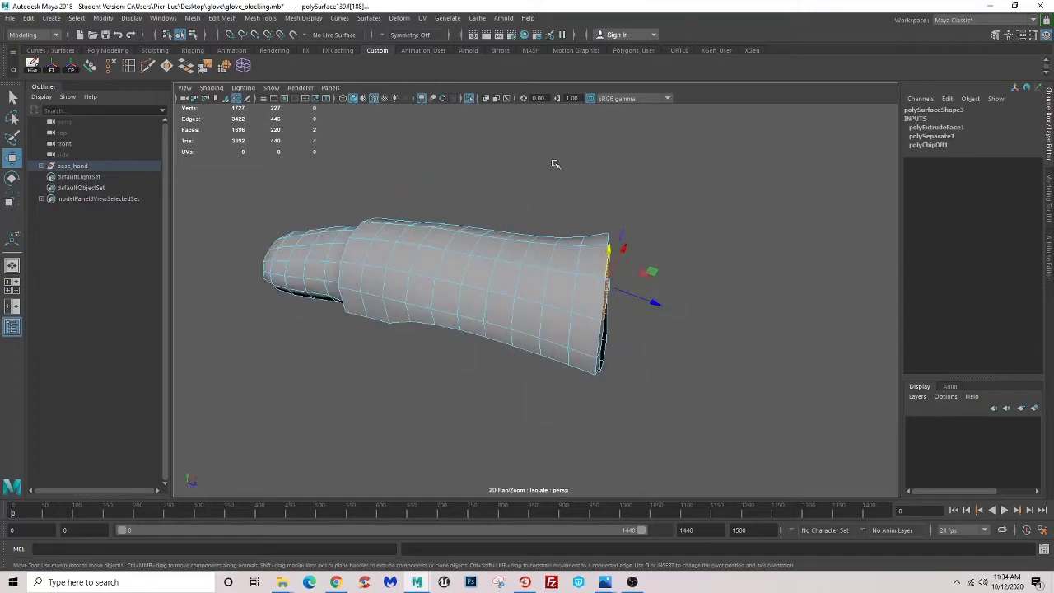
click(469, 98)
mouse_move(527, 313)
alt+mouse_down()
mouse_move(565, 372)
mouse_move(552, 383)
alt+mouse_up()
- Extrude the finger band's base faces down toward the knuckle
key(ctrl+e)
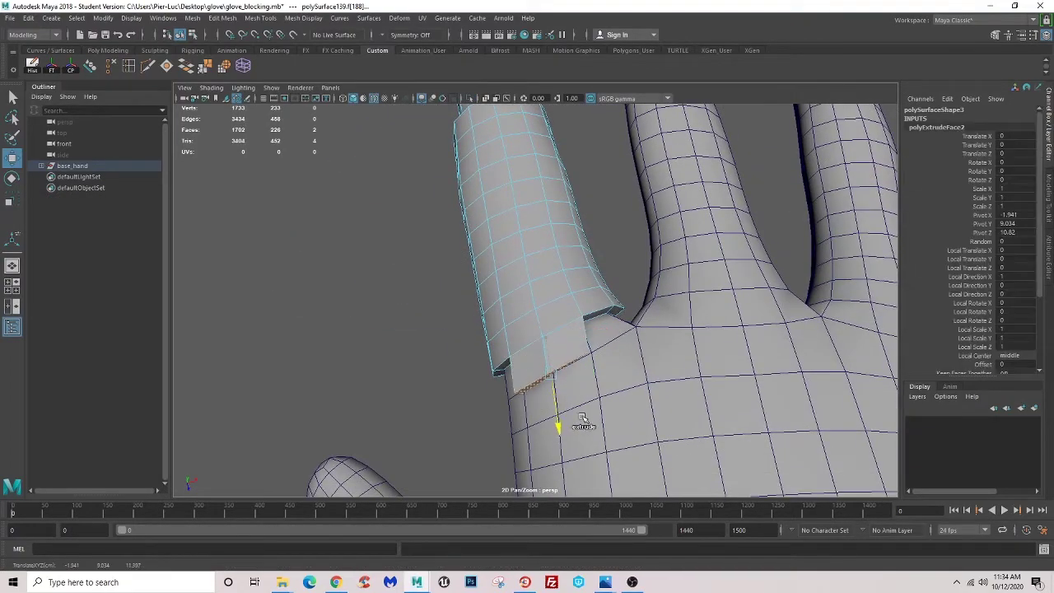
mouse_move(606, 409)
alt+mouse_down()
mouse_move(662, 376)
mouse_move(666, 348)
mouse_move(609, 338)
mouse_move(614, 272)
mouse_move(618, 389)
mouse_move(395, 412)
mouse_move(437, 384)
mouse_move(557, 349)
mouse_move(552, 341)
alt+mouse_up()
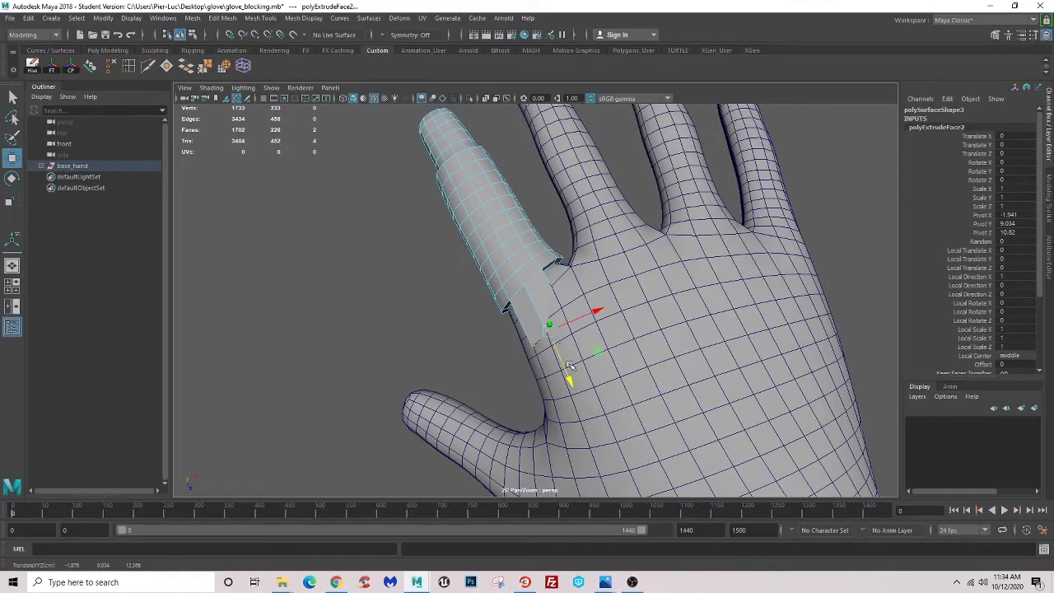
mouse_move(576, 368)
alt+mouse_down()
mouse_move(532, 386)
mouse_move(564, 323)
mouse_move(634, 283)
mouse_move(591, 245)
alt+mouse_up()
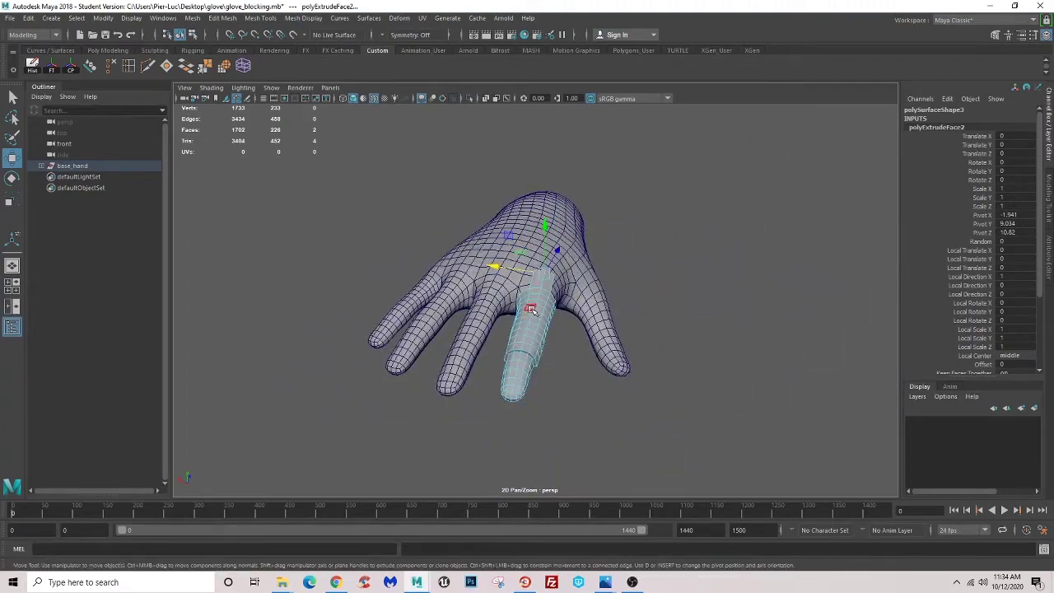
- Return to object mode, clear the selection and view the hand from above
key(F8)
click(641, 330)
alt+drag(635, 348, 497, 349)
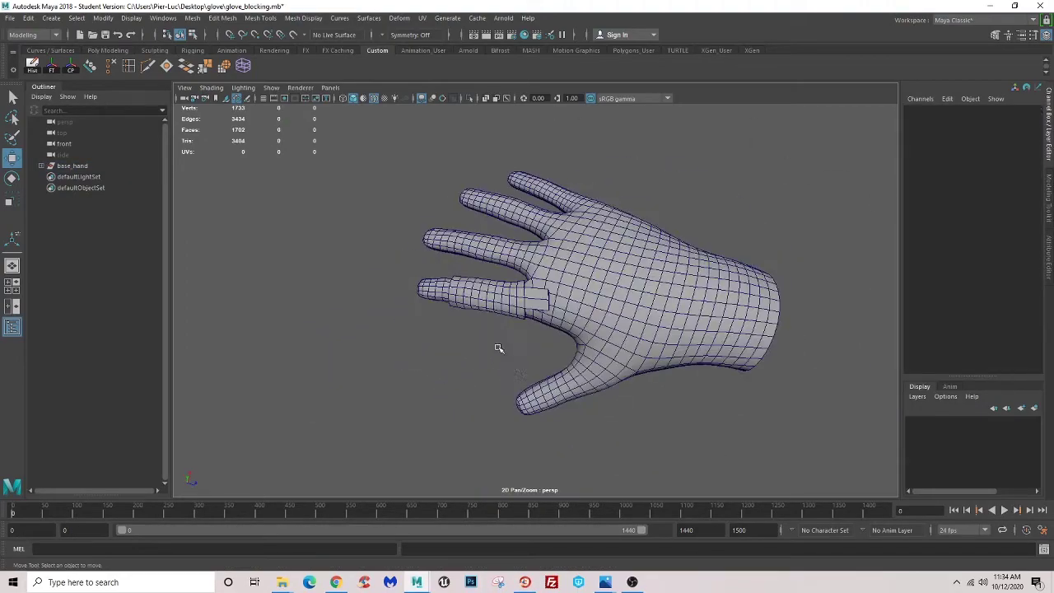
alt+right_drag(497, 348, 557, 351)
mouse_move(558, 351)
alt+mouse_down()
mouse_move(556, 368)
mouse_move(568, 349)
mouse_move(523, 333)
alt+mouse_up()
mouse_move(523, 333)
alt+right_down()
mouse_move(495, 331)
mouse_move(527, 329)
alt+right_up()
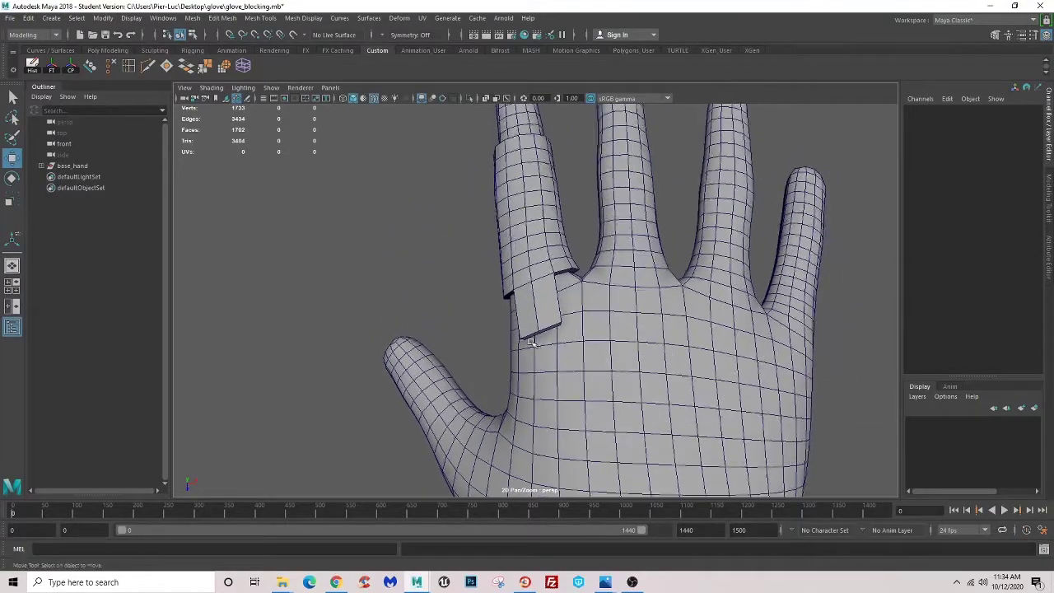
mouse_move(527, 330)
alt+mouse_down()
mouse_move(440, 306)
mouse_move(534, 336)
alt+mouse_up()
- Turn off wireframe-on-shaded and select the ring-finger armor band
click(358, 101)
mouse_move(445, 329)
alt+mouse_down()
mouse_move(506, 378)
mouse_move(561, 354)
alt+mouse_up()
scroll(539, 302, up, 5)
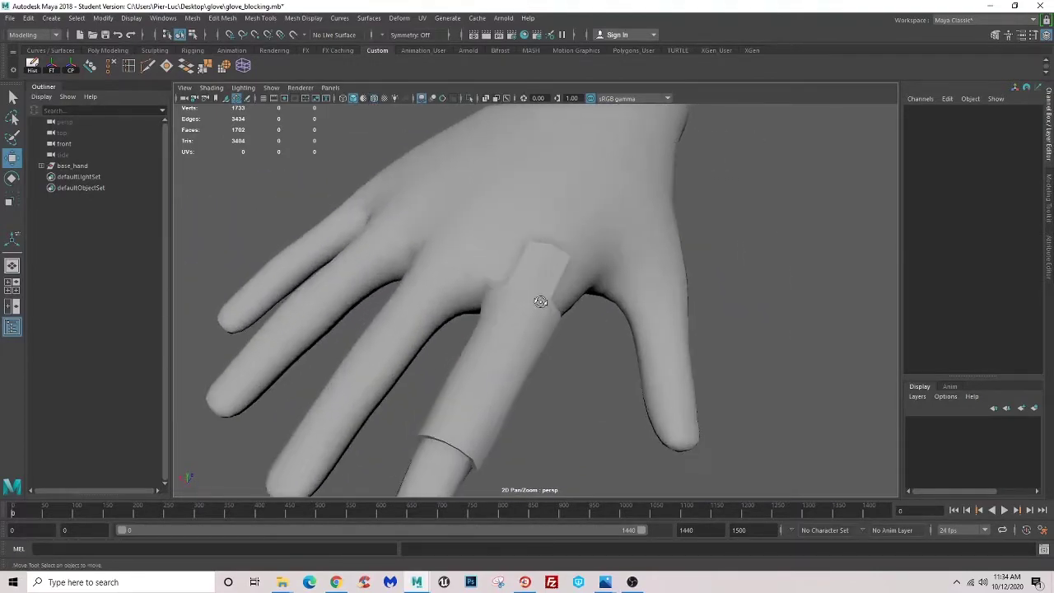
click(528, 292)
scroll(557, 302, up, 3)
alt+drag(556, 301, 536, 271)
- Extrude the knuckle plate's top face with an inset offset
click(529, 263)
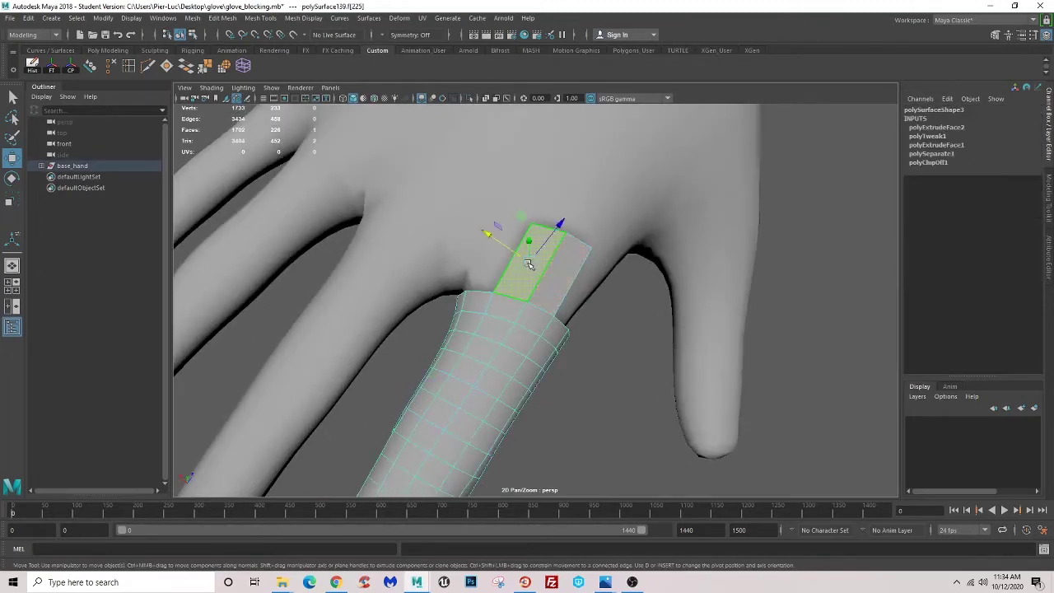
key(ctrl+e)
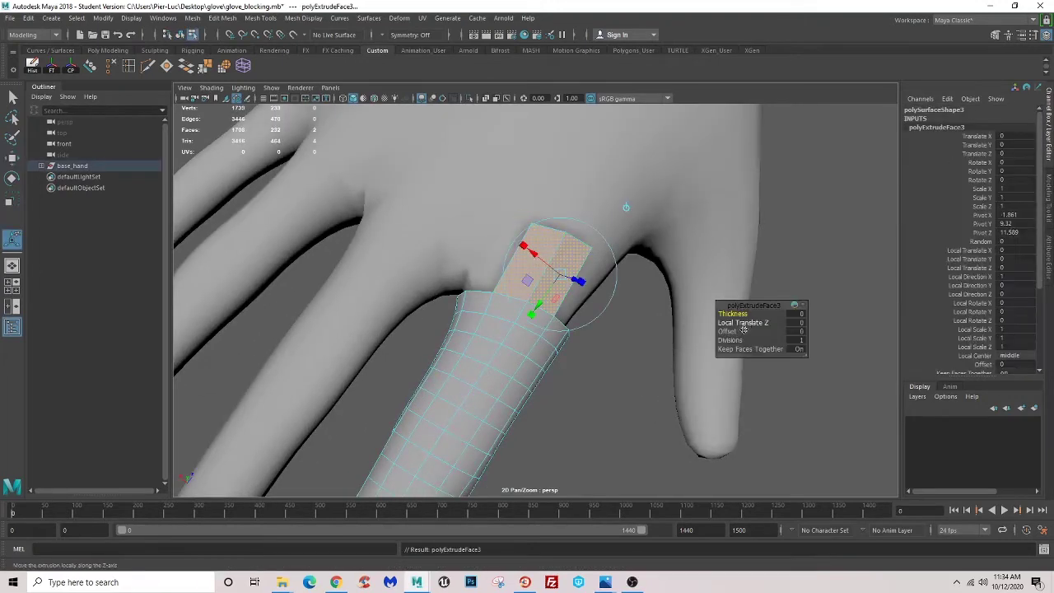
drag(728, 331, 725, 331)
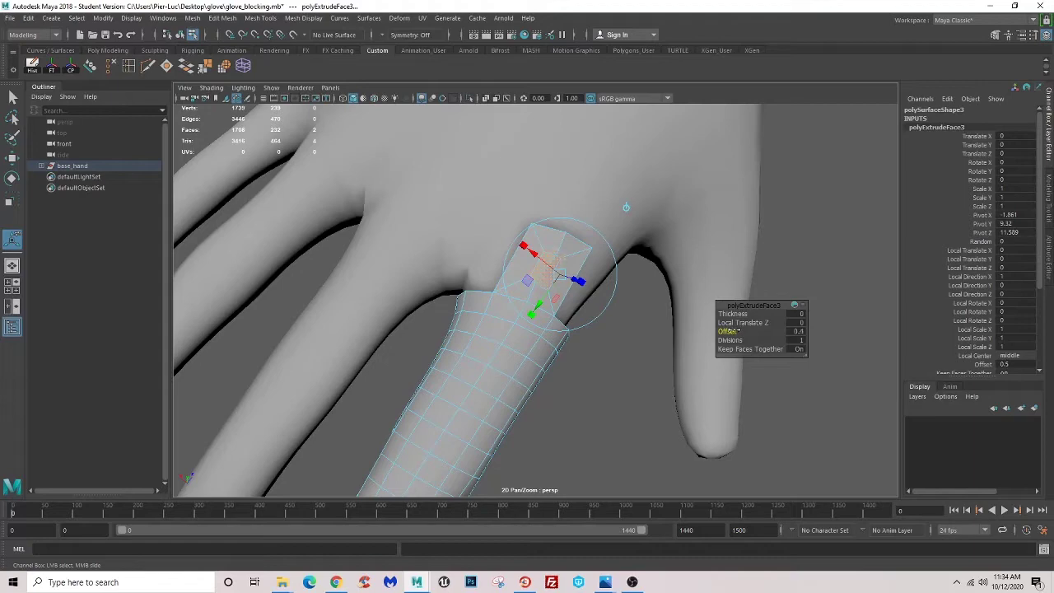
mouse_move(697, 345)
alt+mouse_down()
mouse_move(555, 337)
mouse_move(565, 353)
mouse_move(383, 226)
alt+mouse_up()
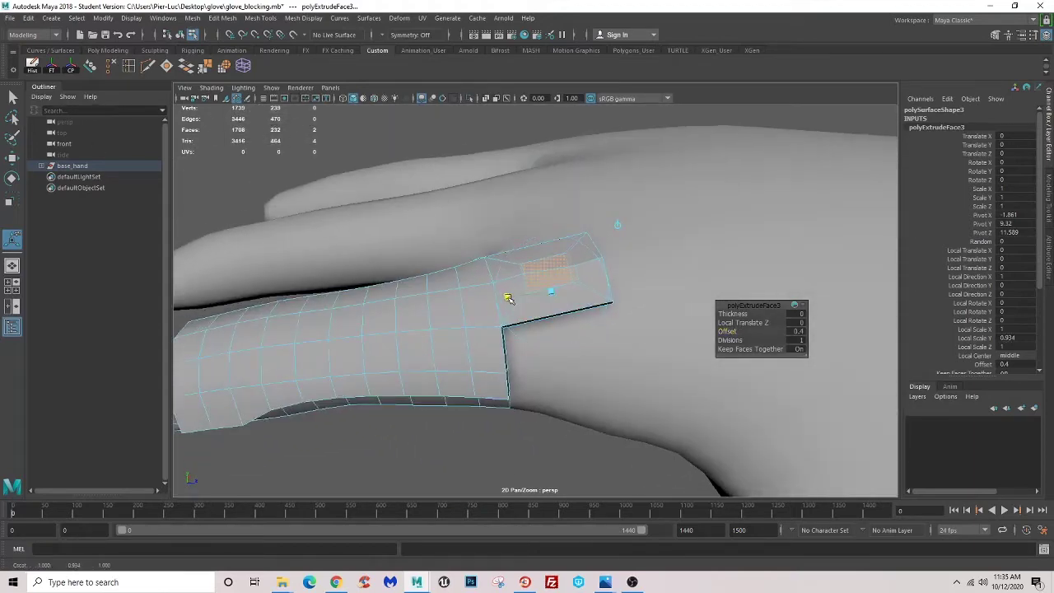
mouse_move(538, 347)
alt+mouse_down()
mouse_move(650, 384)
mouse_move(544, 346)
mouse_move(530, 360)
alt+mouse_up()
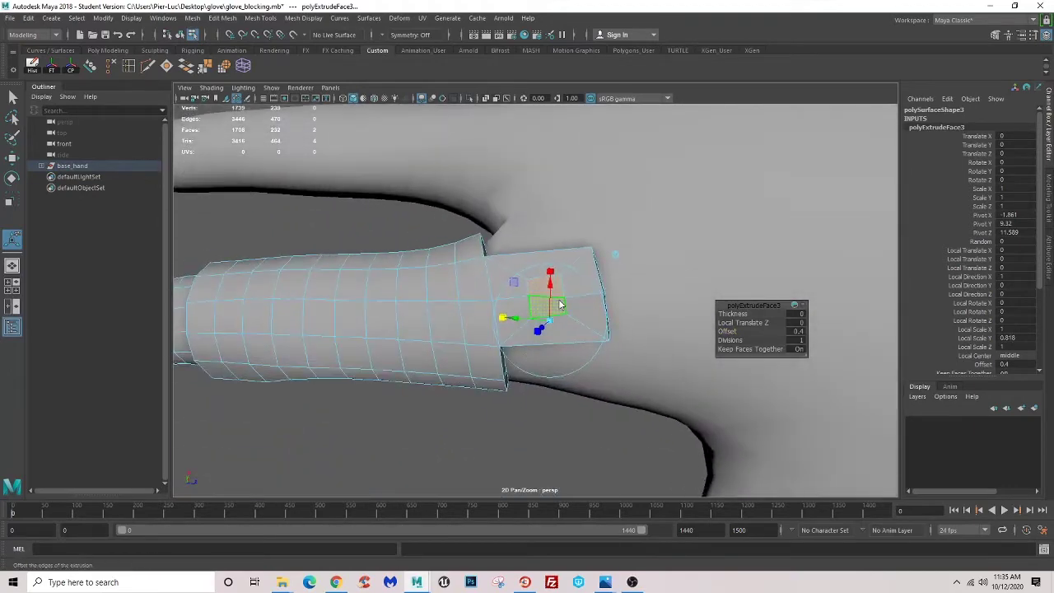
key(q)
- Insert an edge loop across the inset knuckle face
click(543, 371)
click(539, 320)
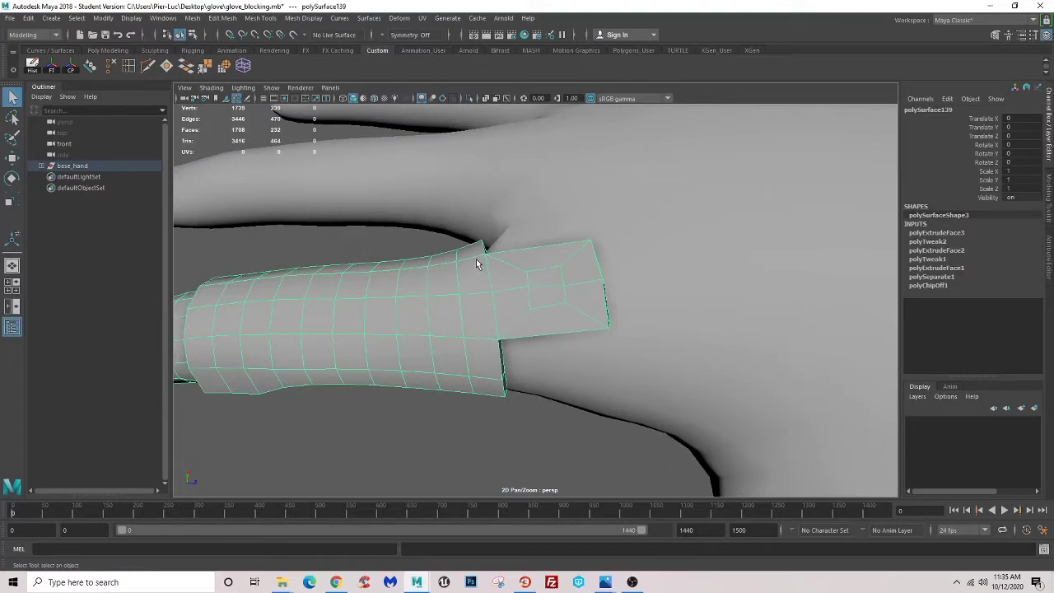
click(129, 67)
click(548, 290)
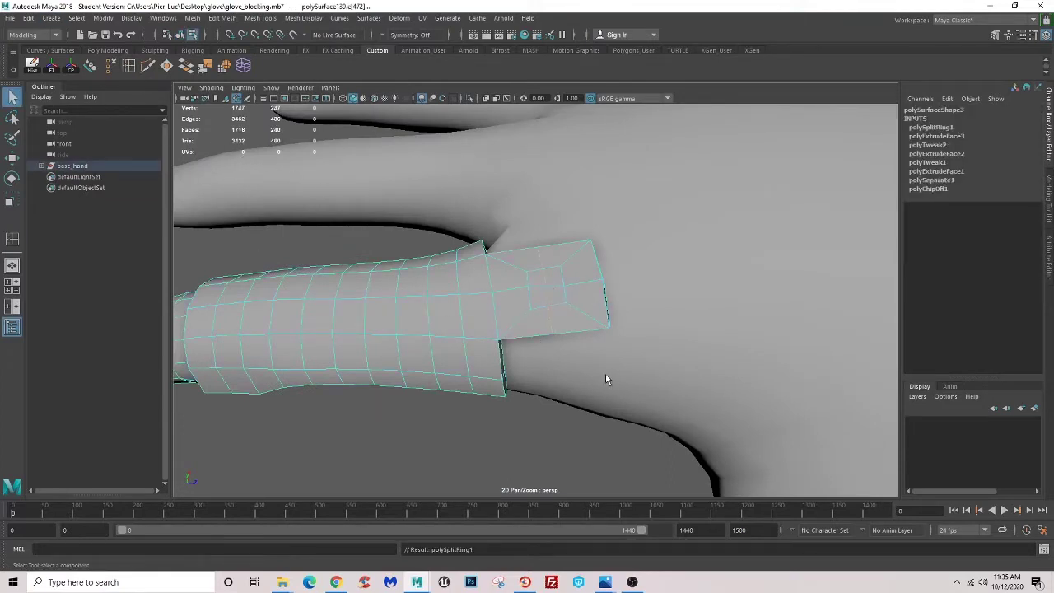
- Delete the inset faces to open a hole in the plate
key(F11)
click(551, 302)
key(Delete)
- Select the hole's border edge and Circularize it into a round opening
right_drag(565, 240, 565, 239)
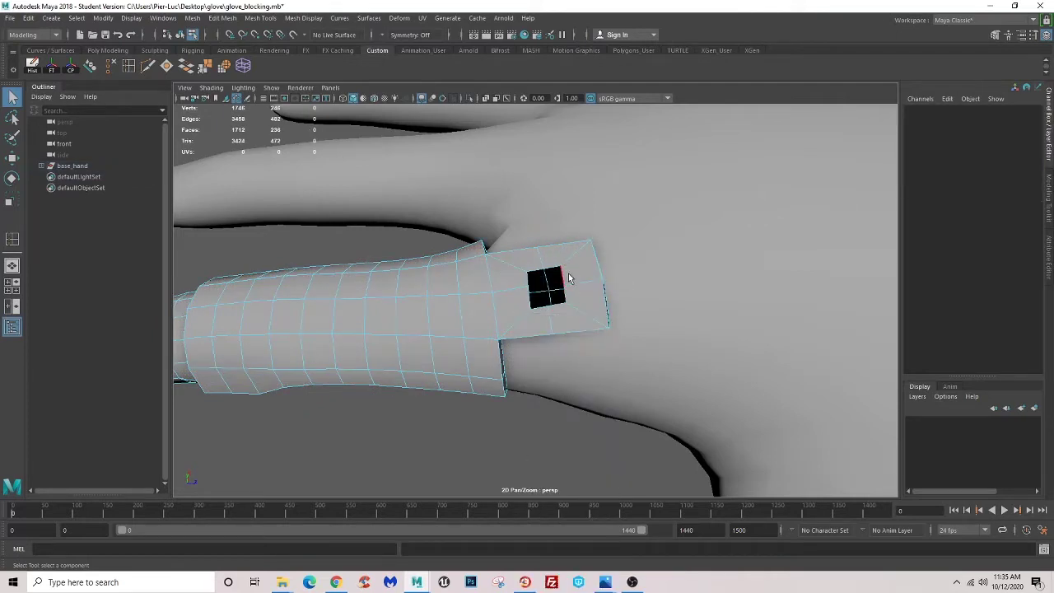
click(558, 268)
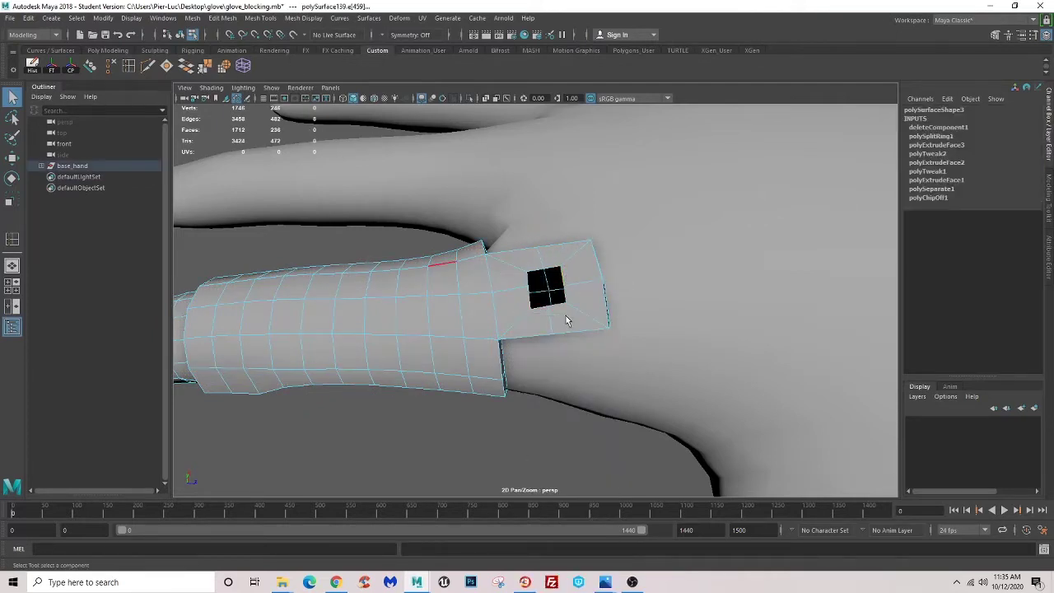
shift+right_drag(567, 321, 577, 296)
alt+drag(567, 321, 593, 346)
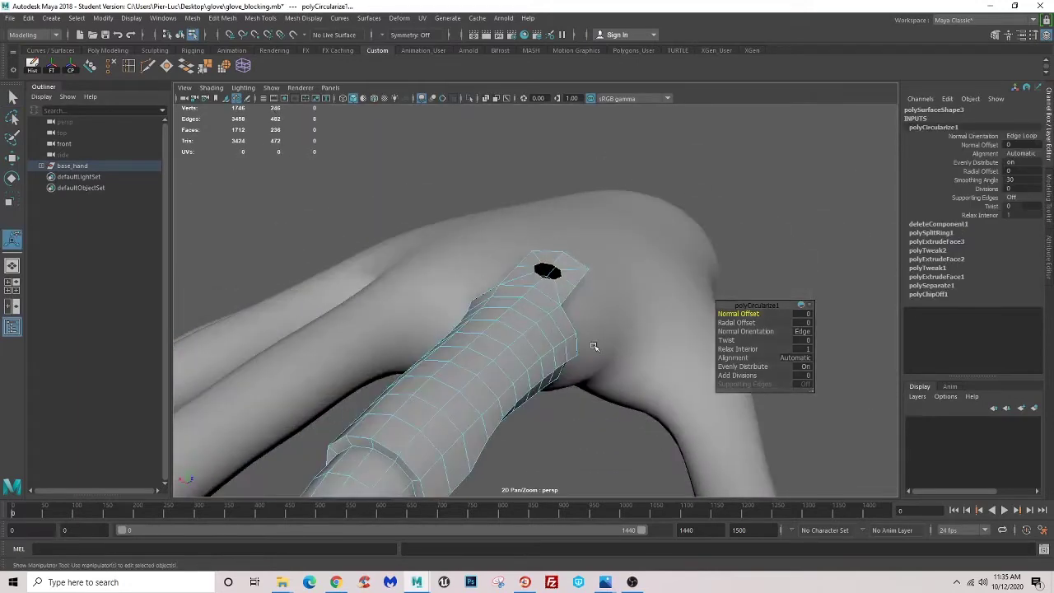
scroll(593, 346, down, 3)
- Extrude the hole's rim edges and scale them inward to recess the socket
click(12, 156)
mouse_move(527, 297)
alt+mouse_down()
mouse_move(546, 278)
mouse_move(527, 257)
alt+mouse_up()
scroll(546, 276, up, 5)
scroll(534, 292, up, 3)
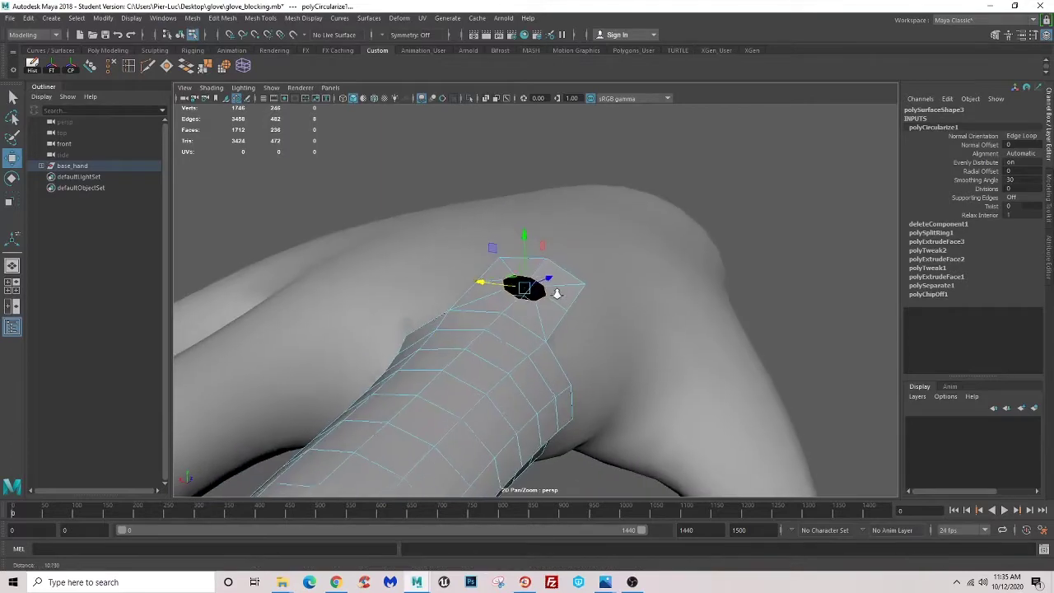
shift+right_drag(523, 285, 527, 257)
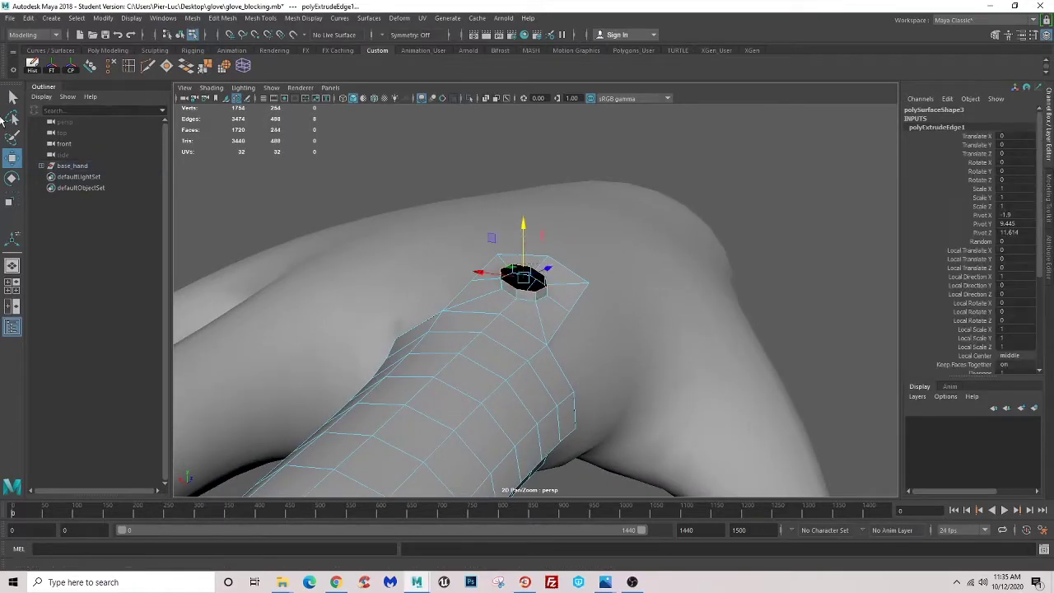
click(12, 199)
mouse_move(524, 278)
mouse_down()
mouse_move(423, 360)
mouse_move(610, 297)
mouse_move(602, 362)
mouse_move(753, 346)
mouse_move(631, 337)
mouse_move(646, 273)
mouse_move(429, 337)
mouse_move(527, 252)
mouse_up()
- Cap the socket's inner rim with Fill Hole
right_drag(527, 252, 519, 254)
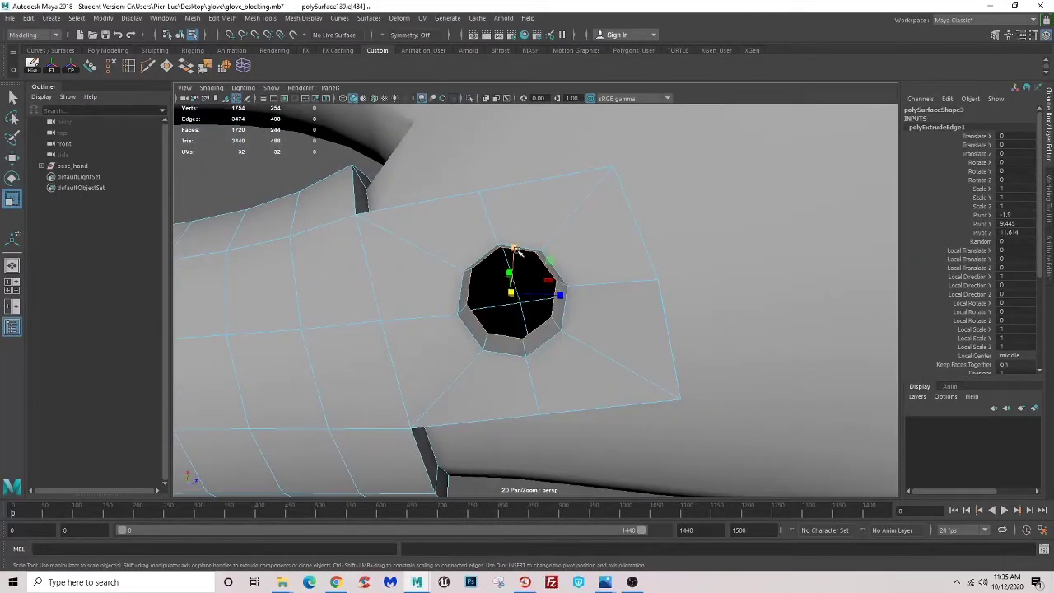
key(q)
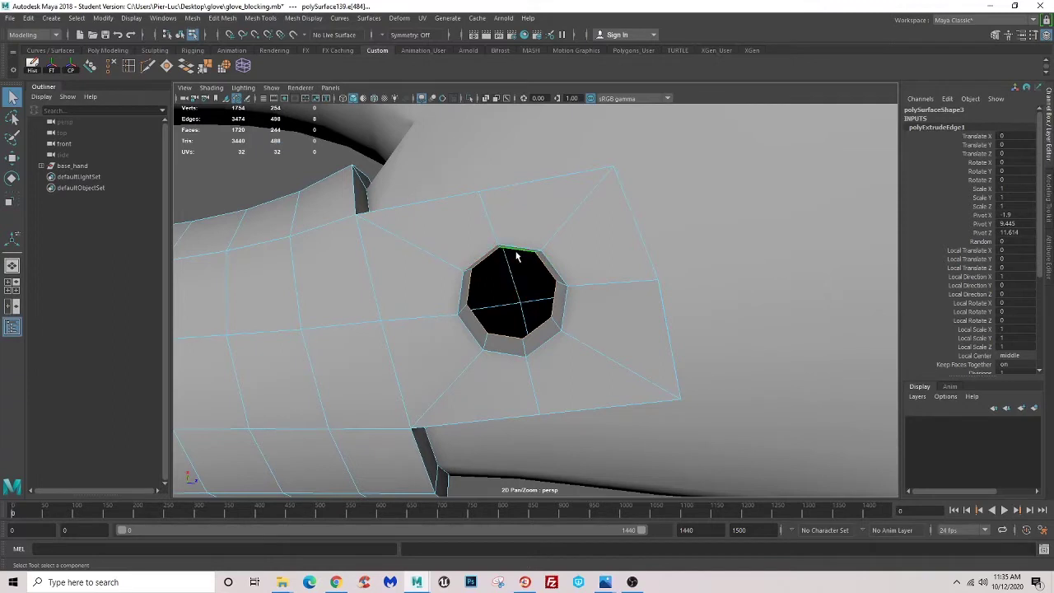
click(504, 260)
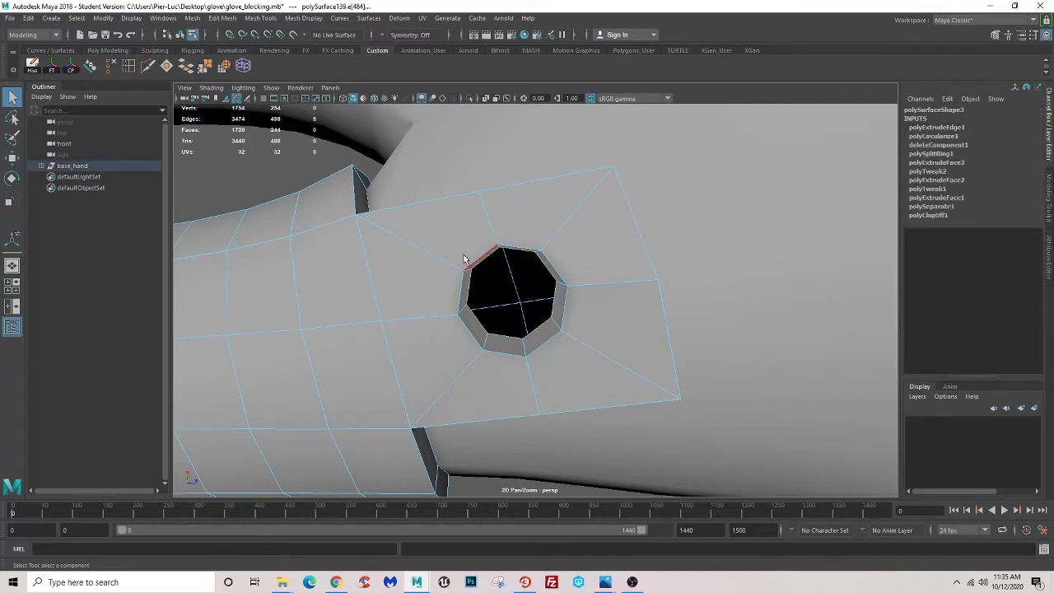
click(166, 66)
key(w)
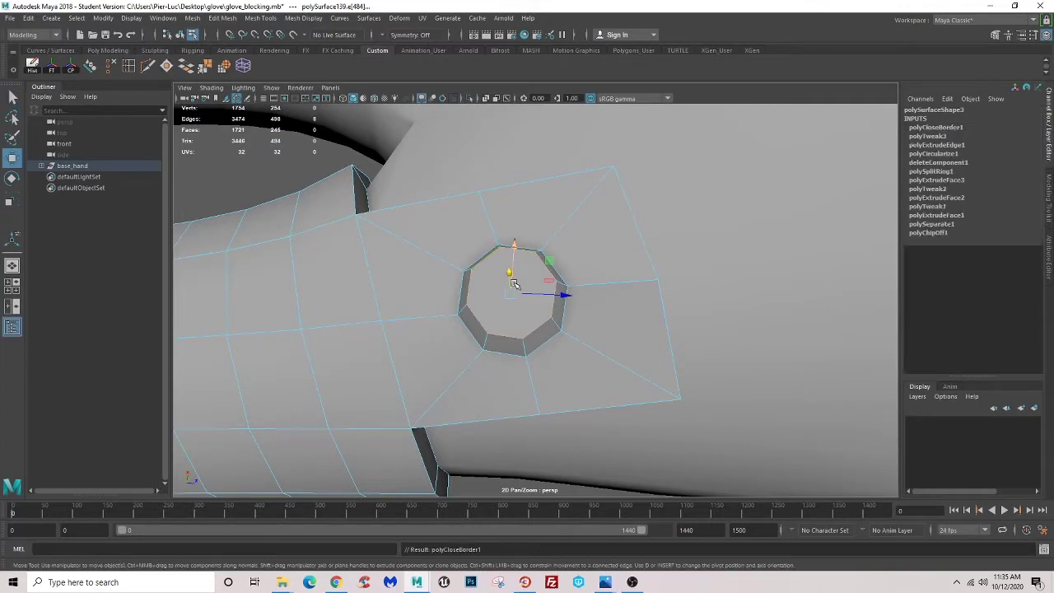
right_drag(521, 287, 565, 244)
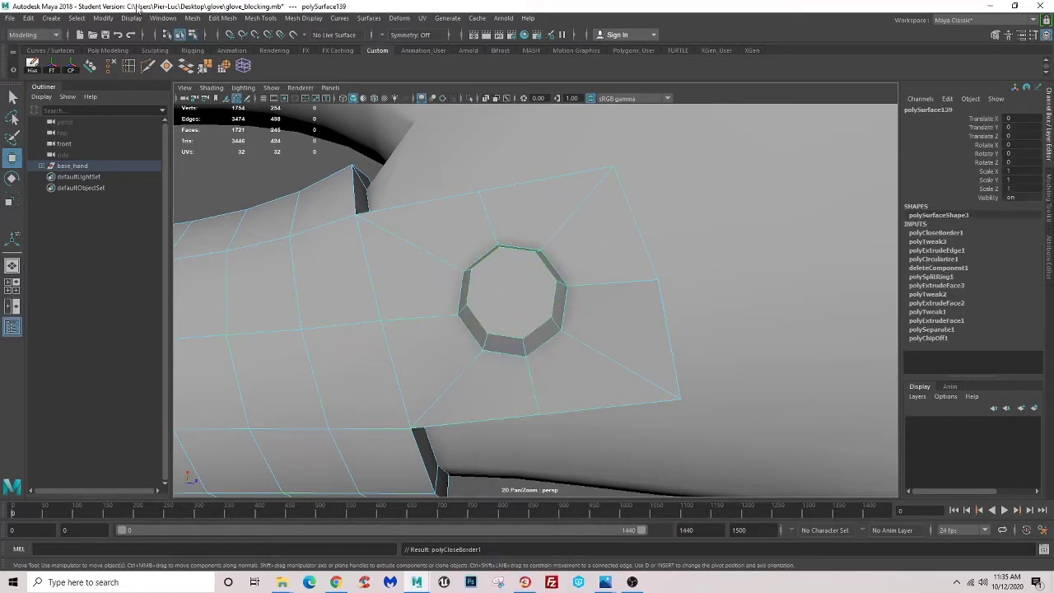
- Multi-Cut new edges across the rivet cap
click(147, 66)
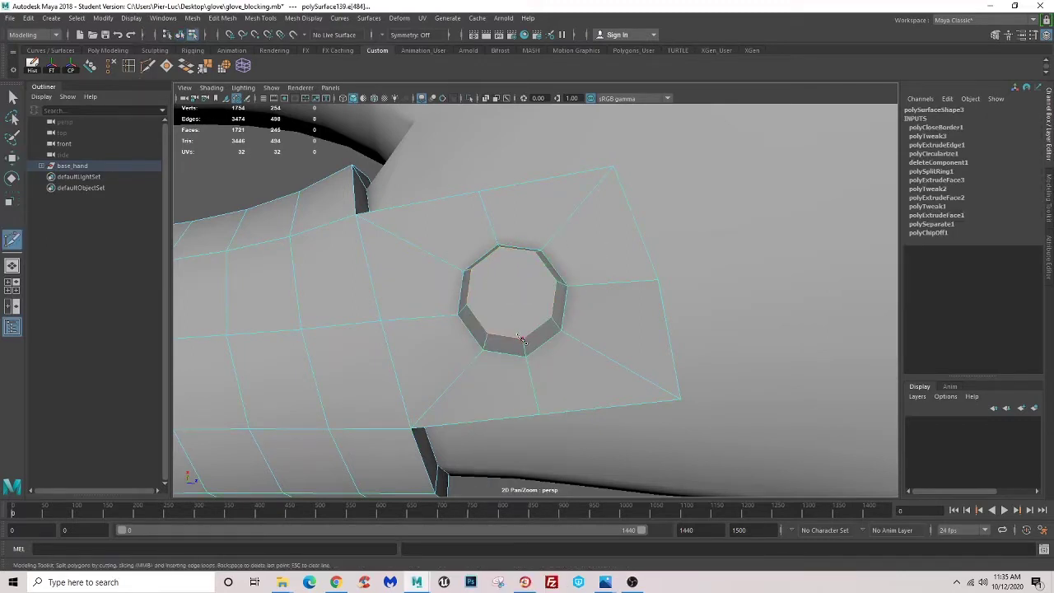
right_click(505, 261)
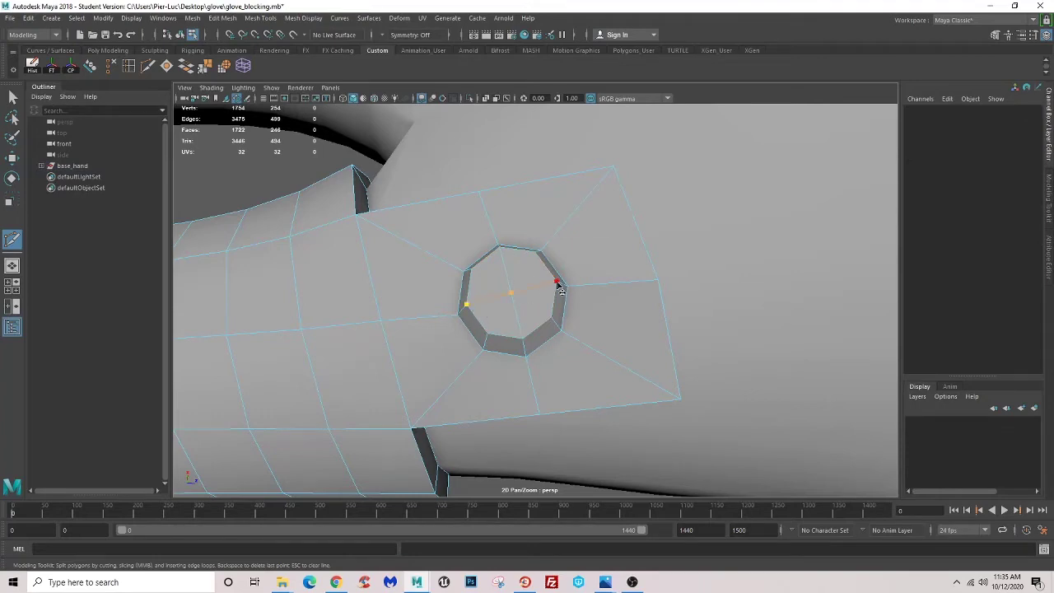
scroll(534, 301, down, 5)
alt+drag(499, 365, 383, 375)
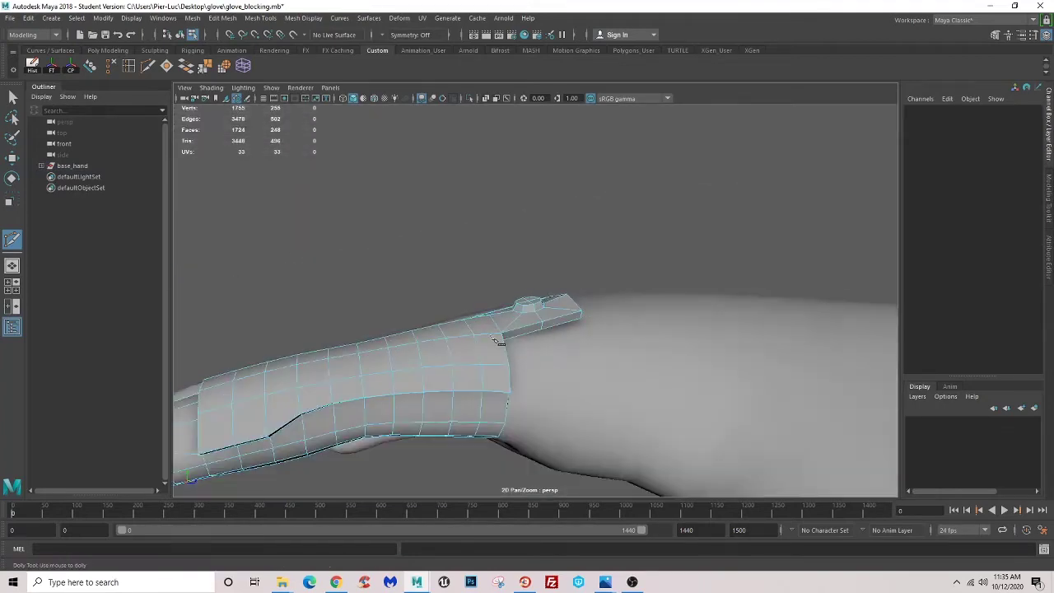
- Exit component mode, view the whole hand and reselect the finger band
key(q)
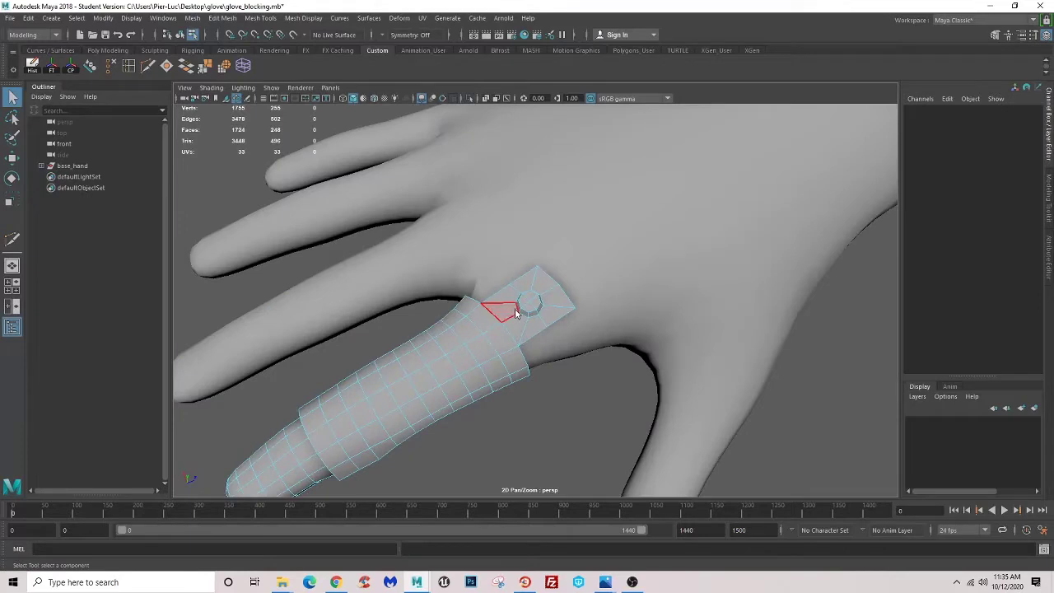
key(F8)
click(578, 373)
scroll(579, 373, down, 5)
mouse_move(532, 408)
alt+mouse_down()
mouse_move(650, 360)
mouse_move(494, 353)
mouse_move(527, 297)
mouse_move(502, 291)
mouse_move(479, 259)
mouse_move(533, 282)
mouse_move(525, 293)
mouse_move(513, 266)
mouse_move(527, 278)
mouse_move(541, 254)
mouse_move(688, 301)
mouse_move(504, 327)
mouse_move(560, 346)
mouse_move(582, 388)
mouse_move(603, 388)
mouse_move(572, 370)
mouse_move(538, 370)
mouse_move(585, 382)
mouse_move(541, 335)
mouse_move(484, 233)
mouse_move(496, 272)
mouse_move(511, 268)
mouse_move(513, 325)
mouse_move(523, 319)
mouse_move(390, 348)
mouse_move(574, 333)
mouse_move(547, 299)
mouse_move(538, 257)
alt+mouse_up()
scroll(485, 350, up, 5)
click(533, 283)
- Extrude a face on the side of the finger band
right_drag(539, 256, 541, 285)
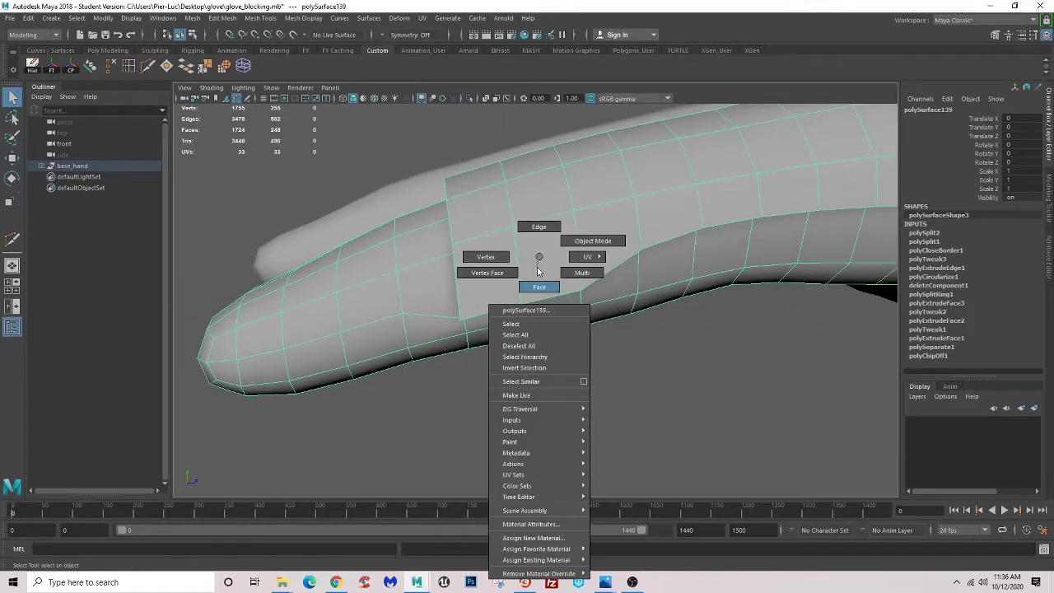
alt+drag(505, 318, 395, 324)
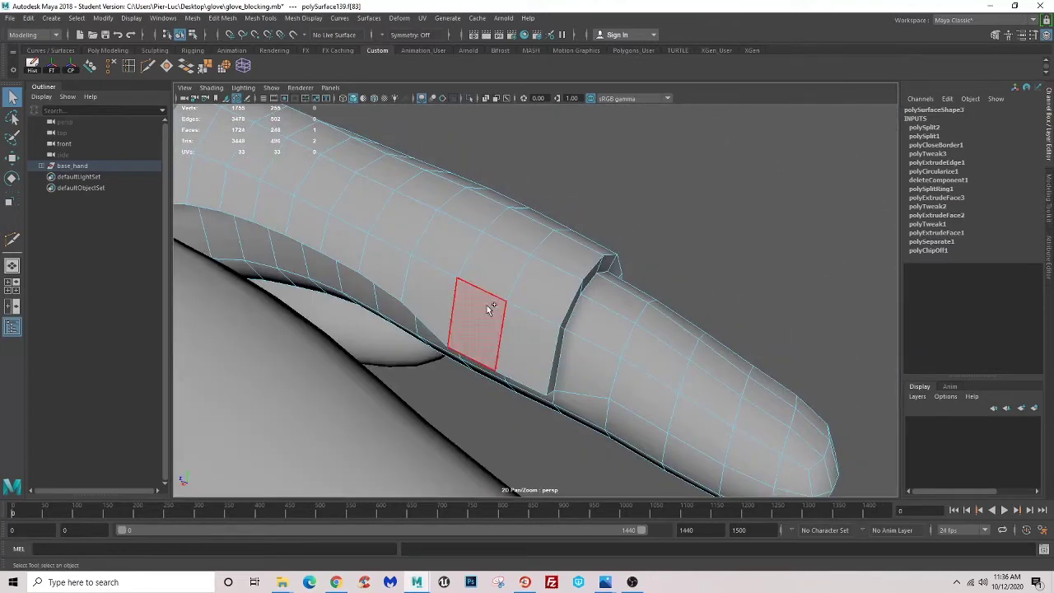
alt+drag(489, 307, 536, 308)
key(ctrl+e)
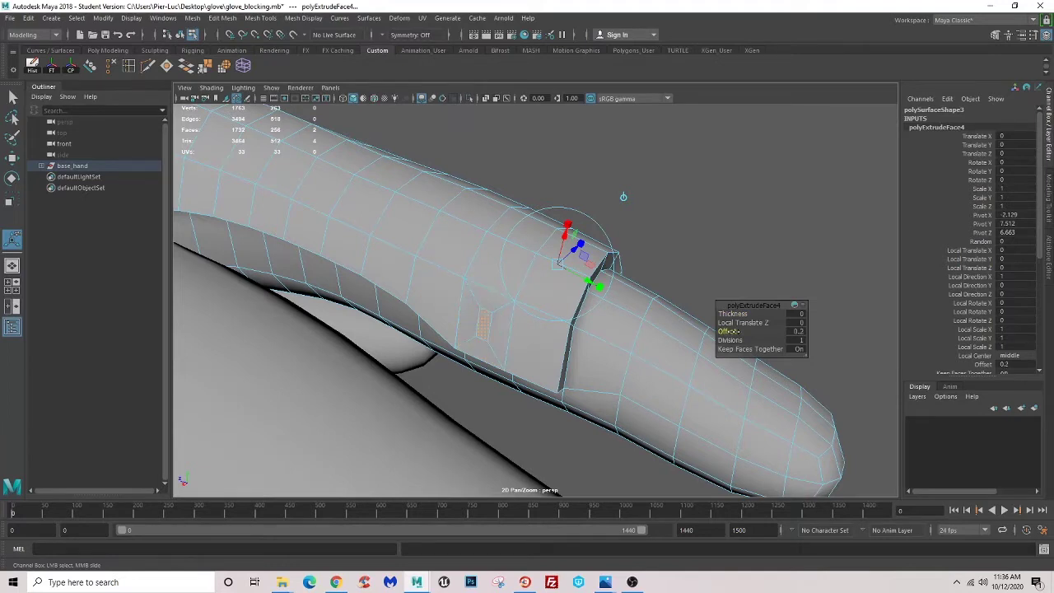
alt+drag(718, 377, 645, 319)
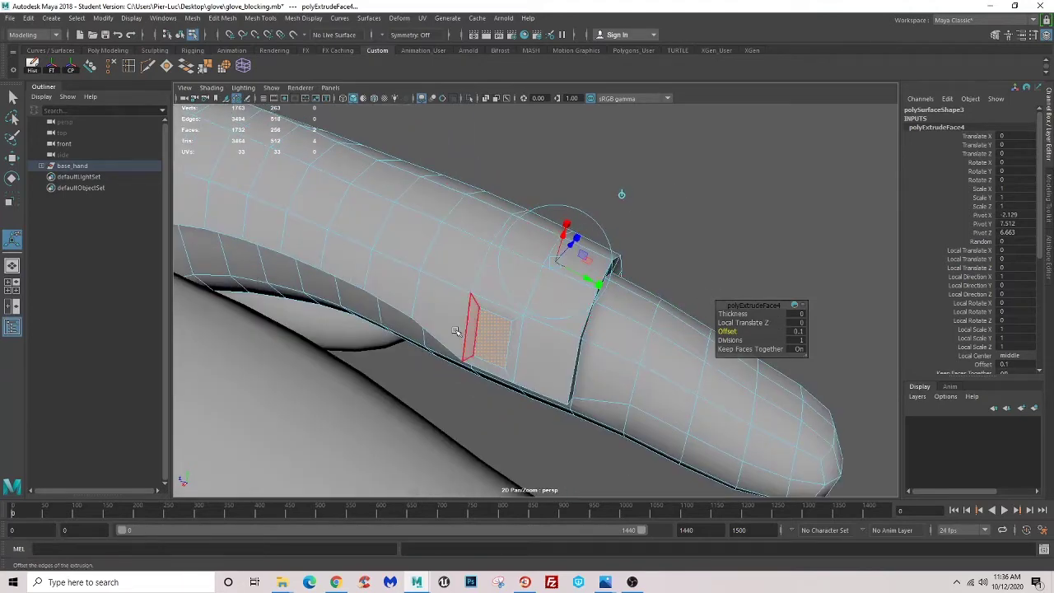
right_drag(412, 250, 466, 238)
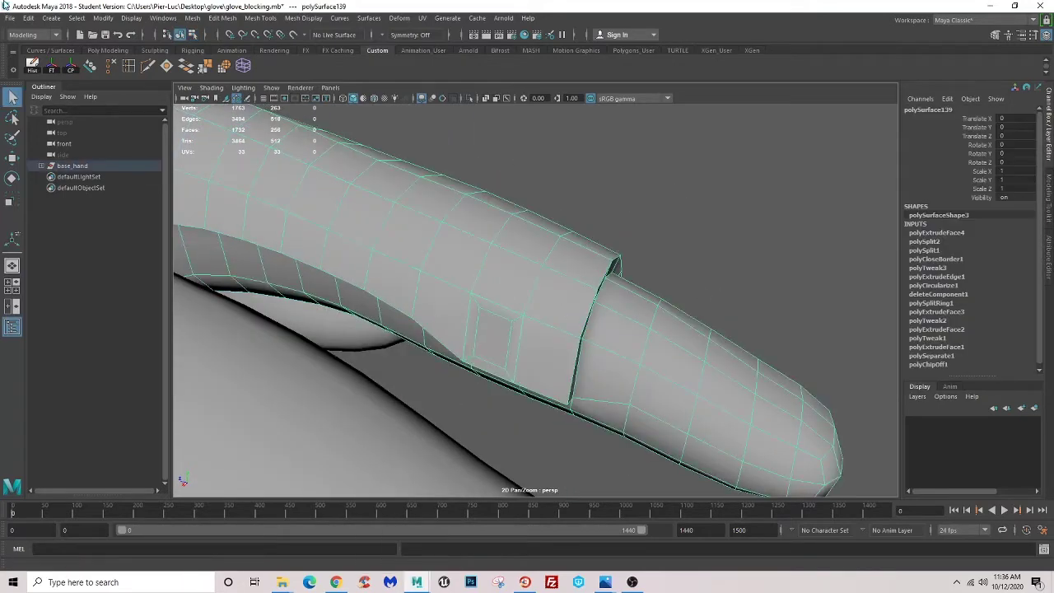
- Insert edge loops around the small side face and delete the extra loop
click(503, 327)
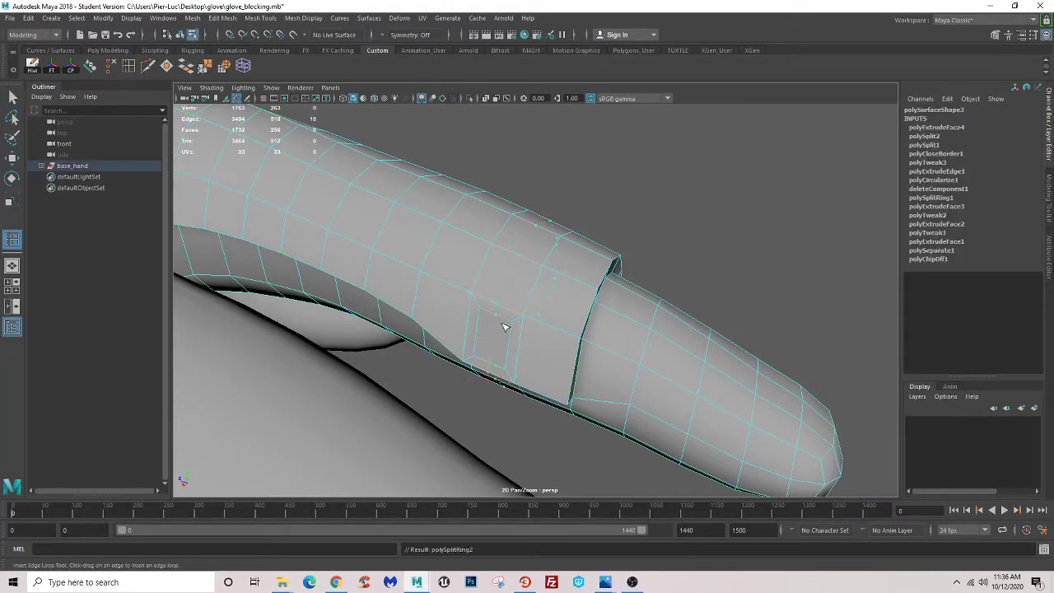
click(515, 348)
alt+drag(534, 355, 435, 341)
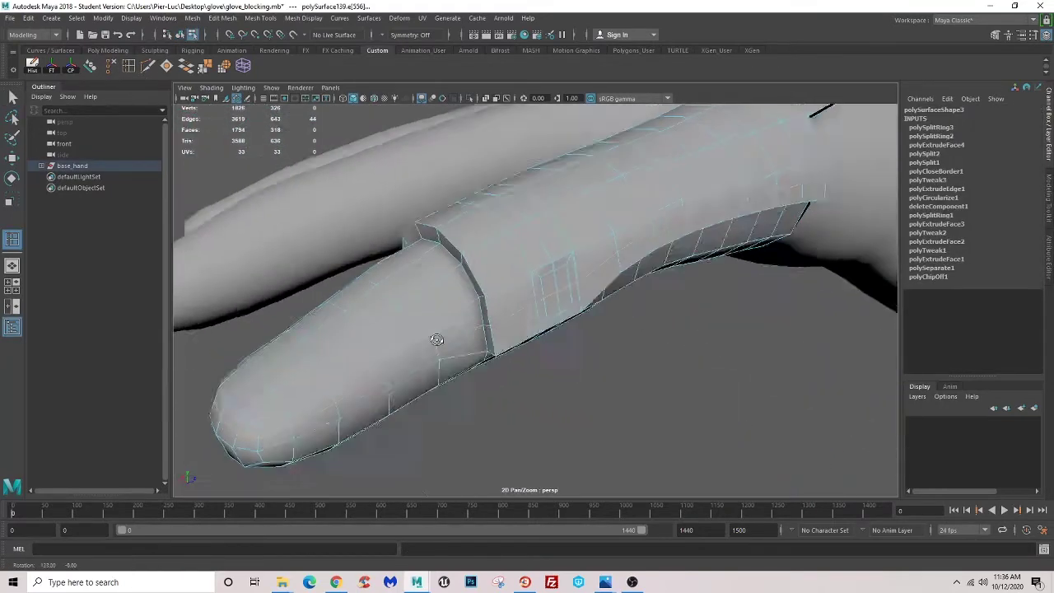
click(13, 98)
alt+drag(417, 260, 522, 260)
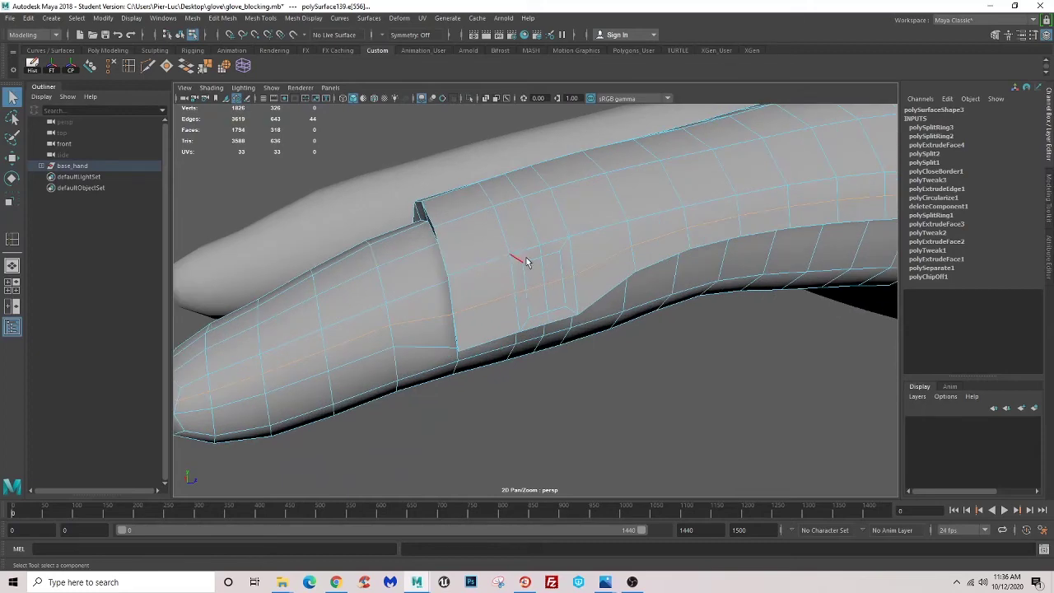
click(536, 271)
key(Delete)
- Delete the small square of faces and select the new hole's border edges
alt+drag(423, 318, 619, 344)
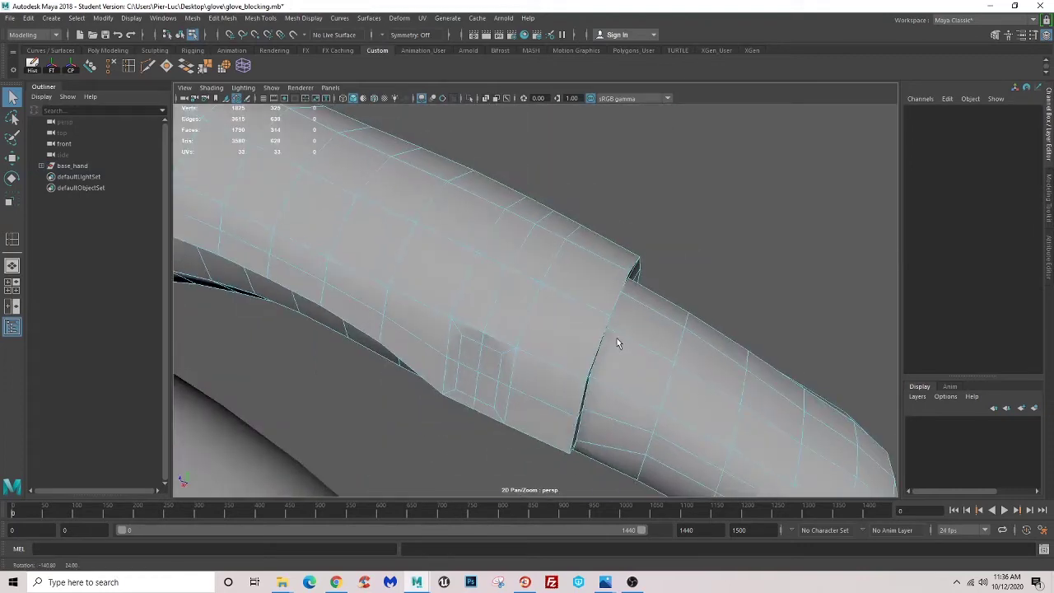
click(493, 375)
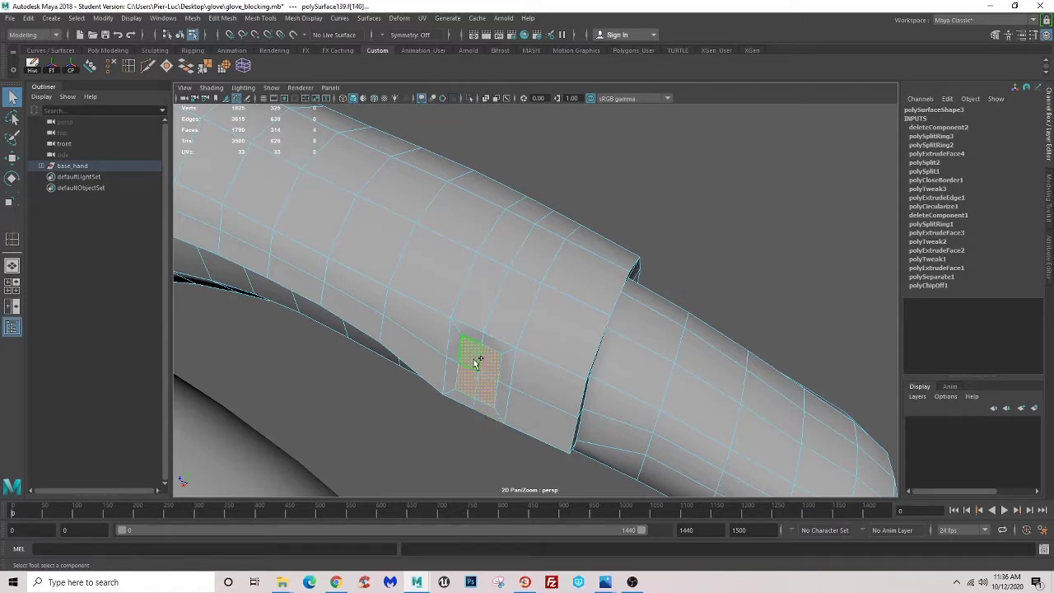
key(Delete)
mouse_move(508, 365)
alt+mouse_down()
mouse_move(395, 289)
mouse_move(494, 280)
mouse_move(530, 314)
alt+mouse_up()
click(536, 282)
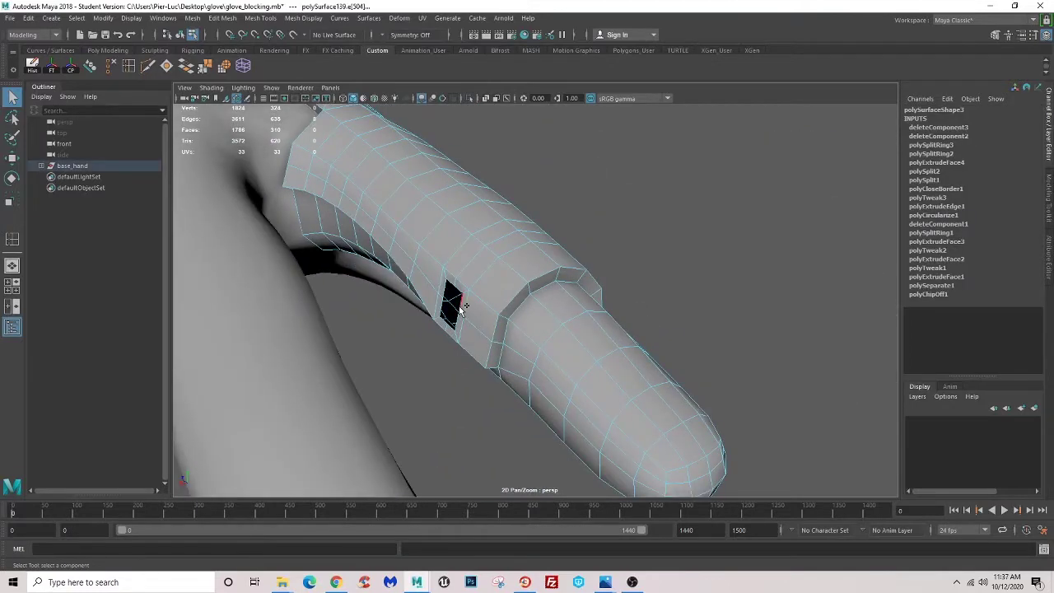
- Round the hole's border into a circle and extrude its border edges
click(224, 70)
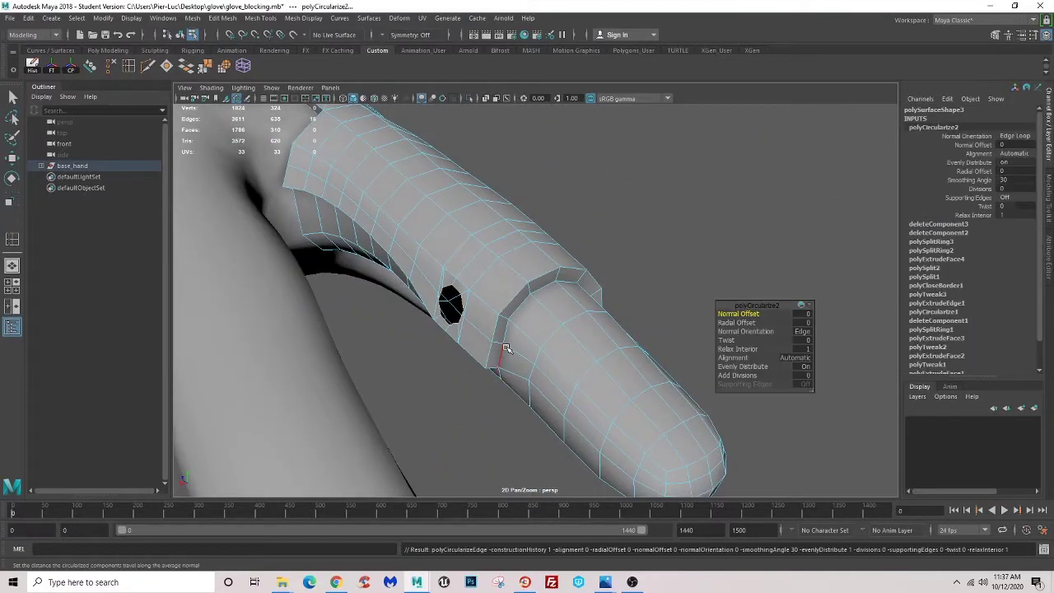
mouse_move(511, 354)
alt+mouse_down()
mouse_move(566, 323)
mouse_move(394, 320)
mouse_move(517, 390)
mouse_move(617, 404)
mouse_move(567, 307)
mouse_move(482, 312)
mouse_move(441, 278)
mouse_move(518, 299)
mouse_move(626, 296)
mouse_move(577, 272)
alt+mouse_up()
click(12, 202)
key(ctrl+e)
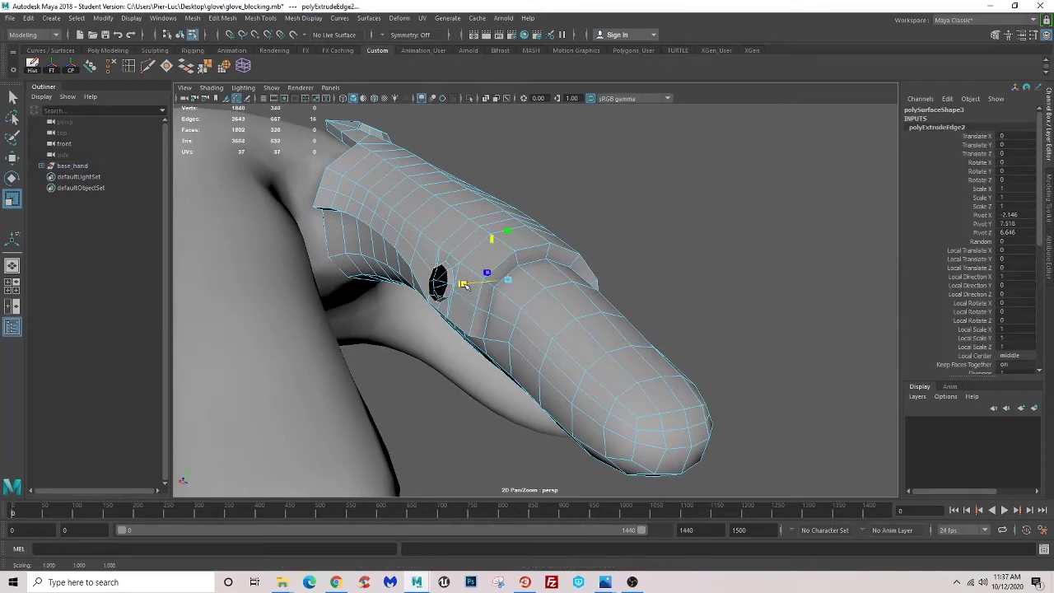
mouse_move(486, 286)
alt+mouse_down()
mouse_move(313, 283)
mouse_move(524, 261)
mouse_move(498, 271)
mouse_move(488, 259)
alt+mouse_up()
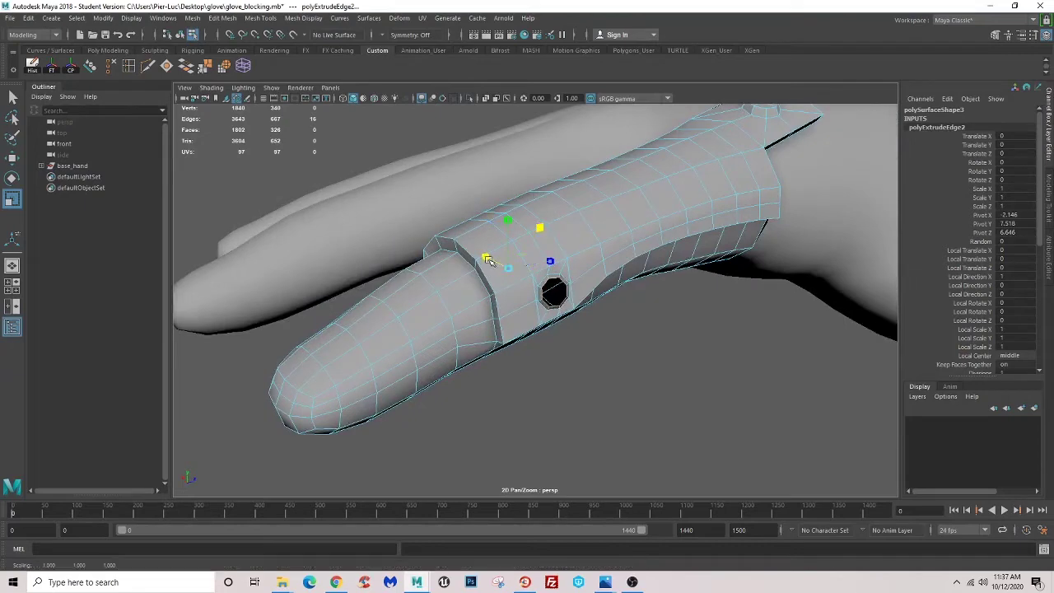
mouse_move(573, 302)
alt+mouse_down()
mouse_move(536, 281)
mouse_move(530, 287)
mouse_move(550, 273)
alt+mouse_up()
- Push the extruded rim slightly inward into the finger plate
key(w)
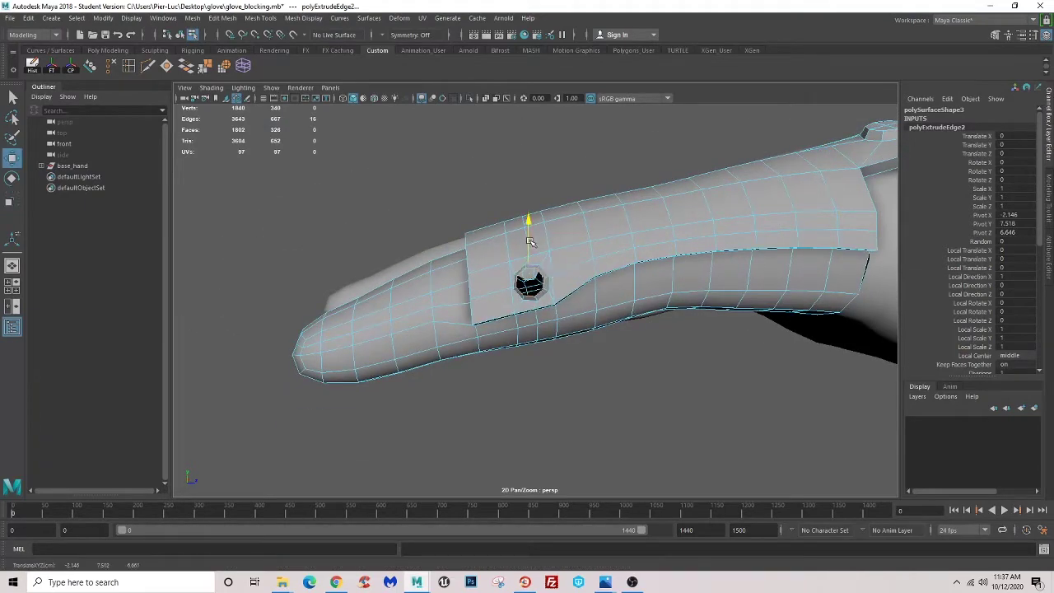
alt+drag(560, 276, 741, 346)
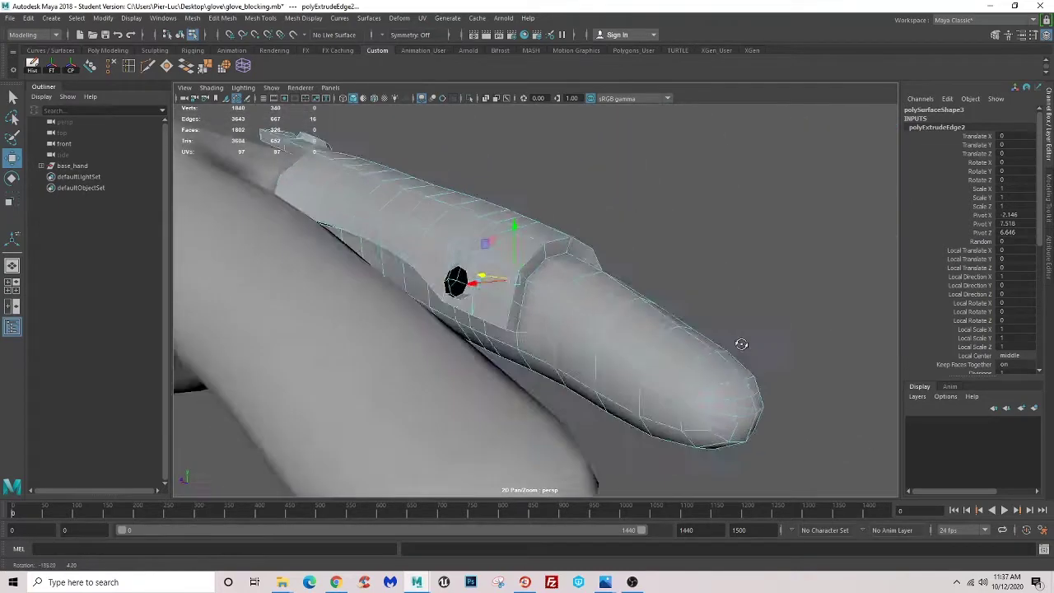
scroll(569, 298, up, 3)
scroll(494, 305, up, 3)
scroll(490, 301, up, 2)
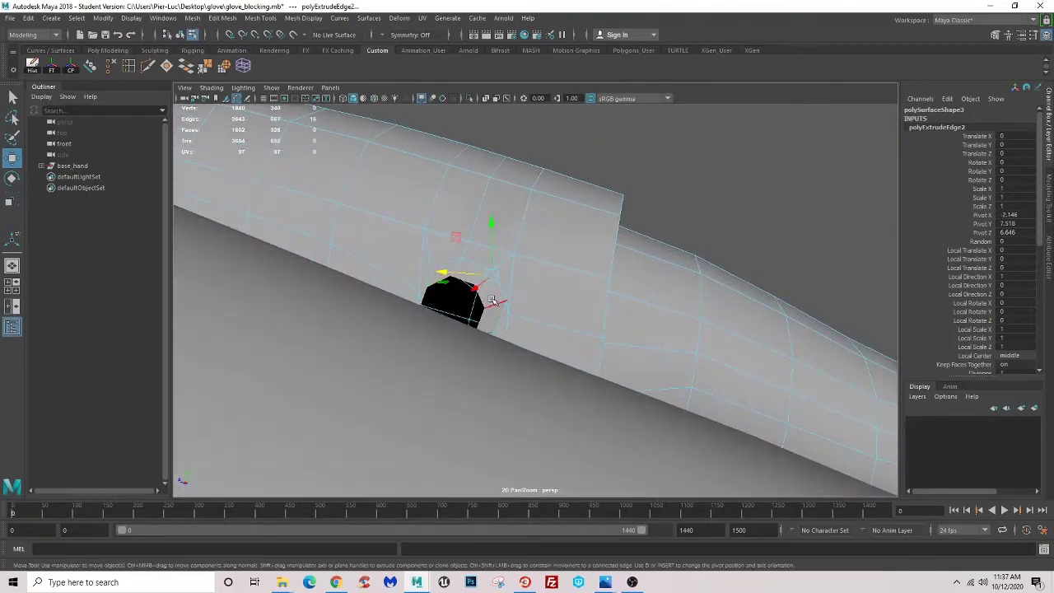
key(F8)
mouse_move(450, 324)
alt+mouse_down()
mouse_move(422, 310)
mouse_move(454, 281)
mouse_move(487, 318)
mouse_move(459, 294)
mouse_move(472, 283)
mouse_move(476, 244)
mouse_move(460, 257)
alt+mouse_up()
drag(468, 195, 472, 193)
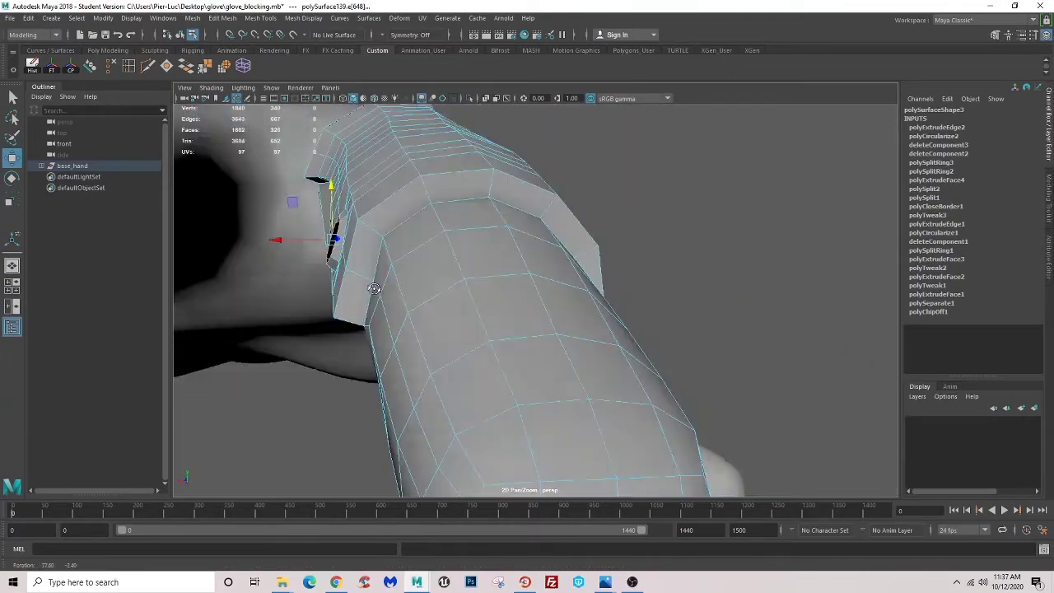
mouse_move(485, 231)
alt+mouse_down()
mouse_move(546, 314)
mouse_move(565, 235)
mouse_move(556, 228)
mouse_move(547, 337)
mouse_move(555, 322)
alt+mouse_up()
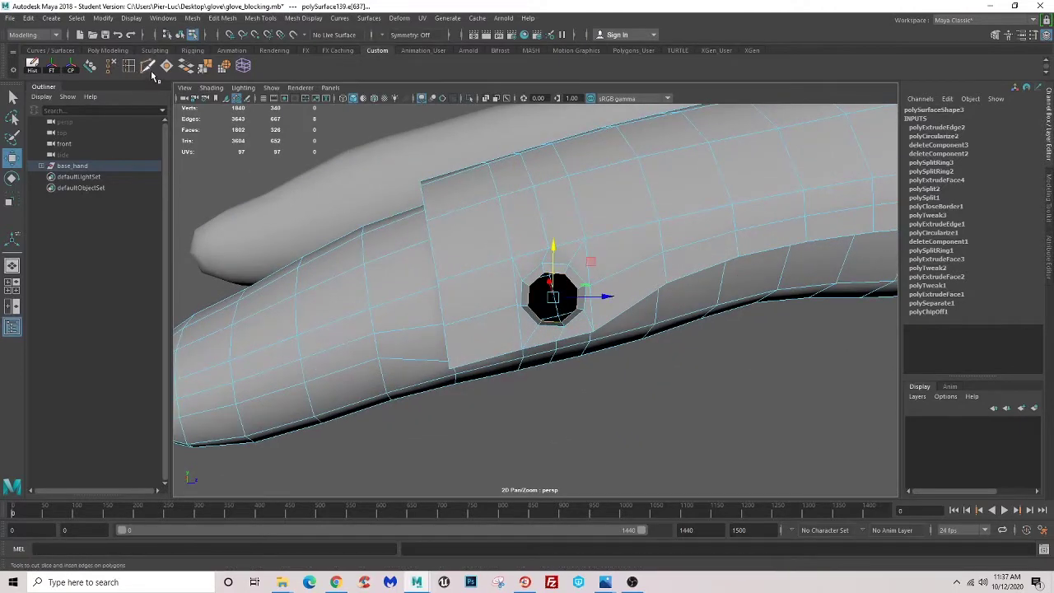
- Cap both openings of the socket with Fill Hole faces
shift+right_drag(454, 278, 437, 297)
alt+drag(454, 277, 467, 291)
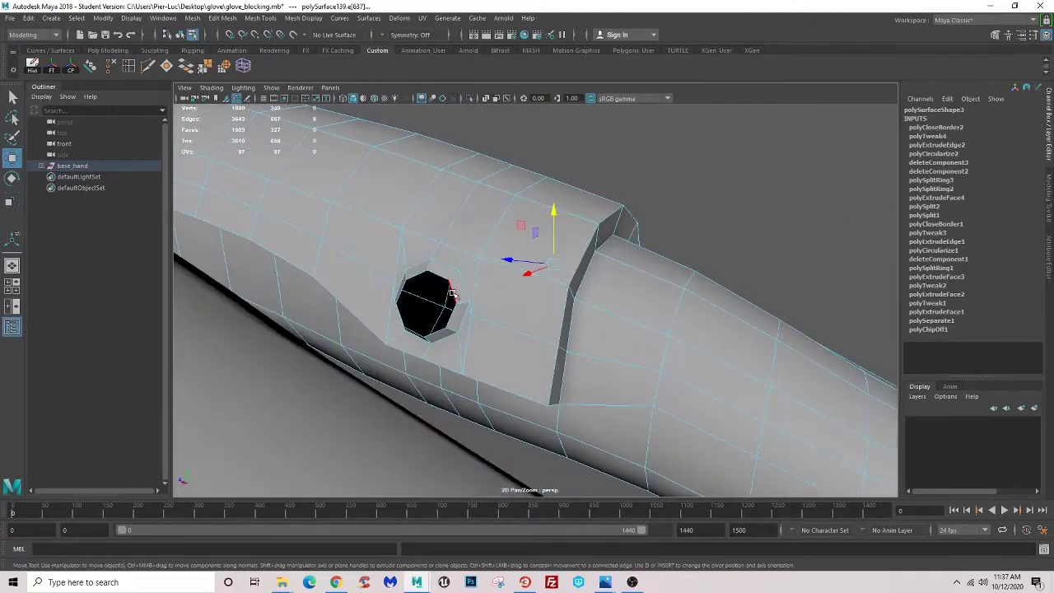
click(427, 302)
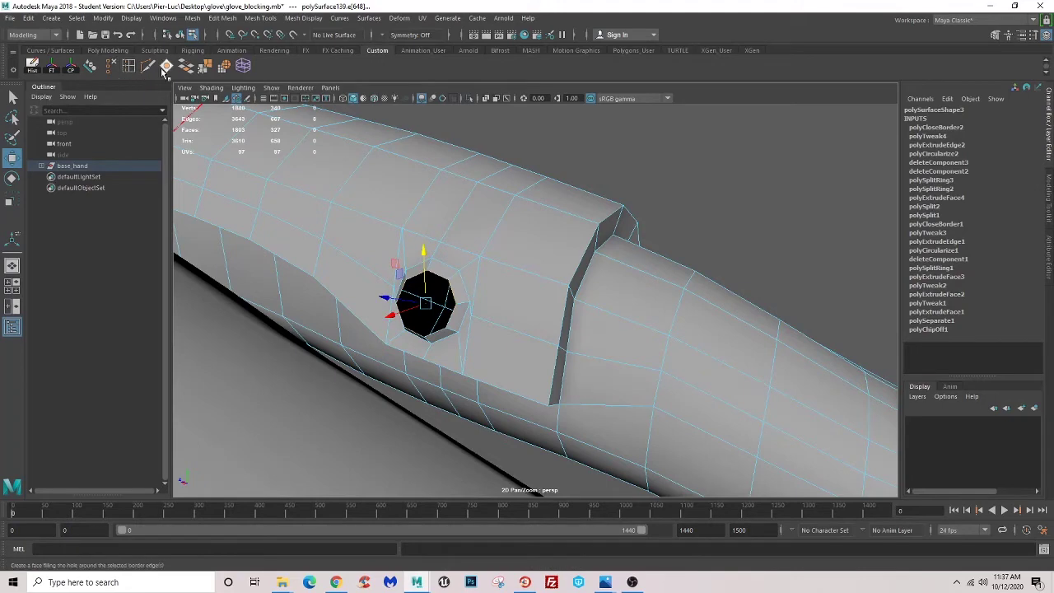
click(166, 66)
alt+drag(428, 329, 458, 312)
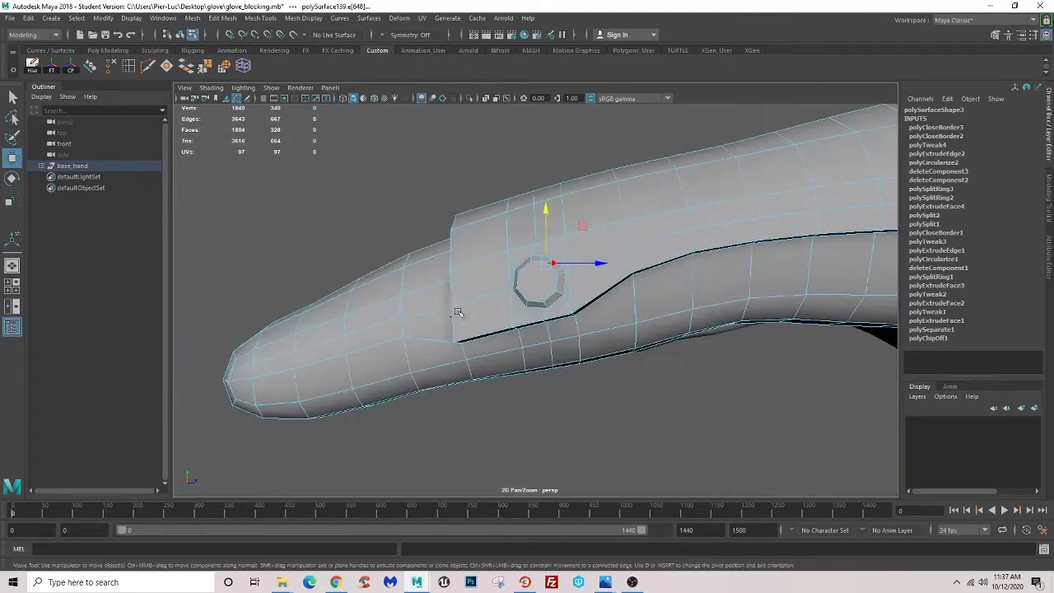
scroll(458, 313, up, 3)
scroll(421, 243, up, 2)
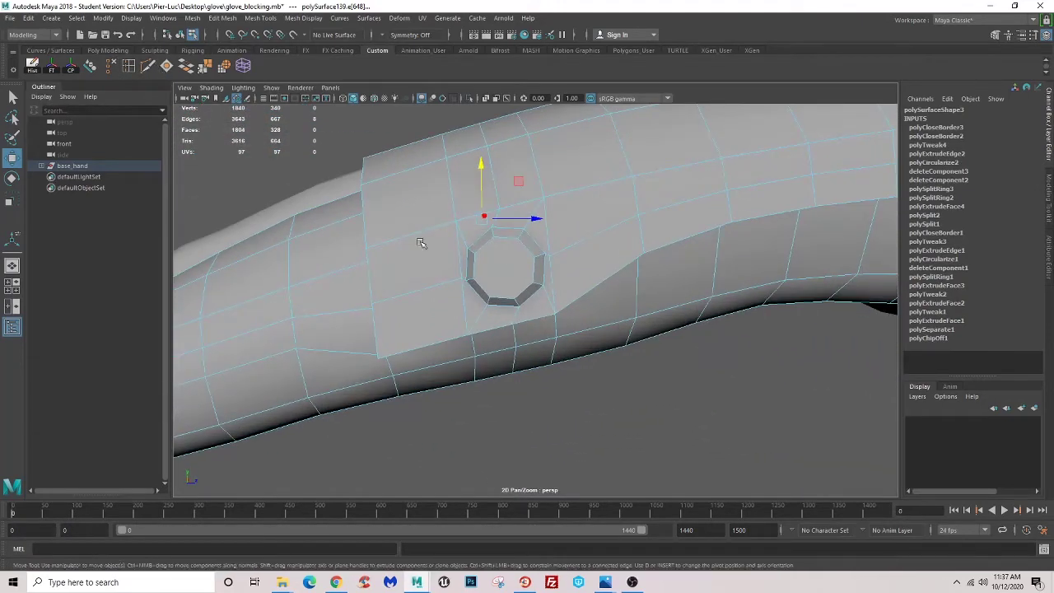
- Split the octagonal cap with a Multi-Cut edge across it
key(ctrl+shift+x)
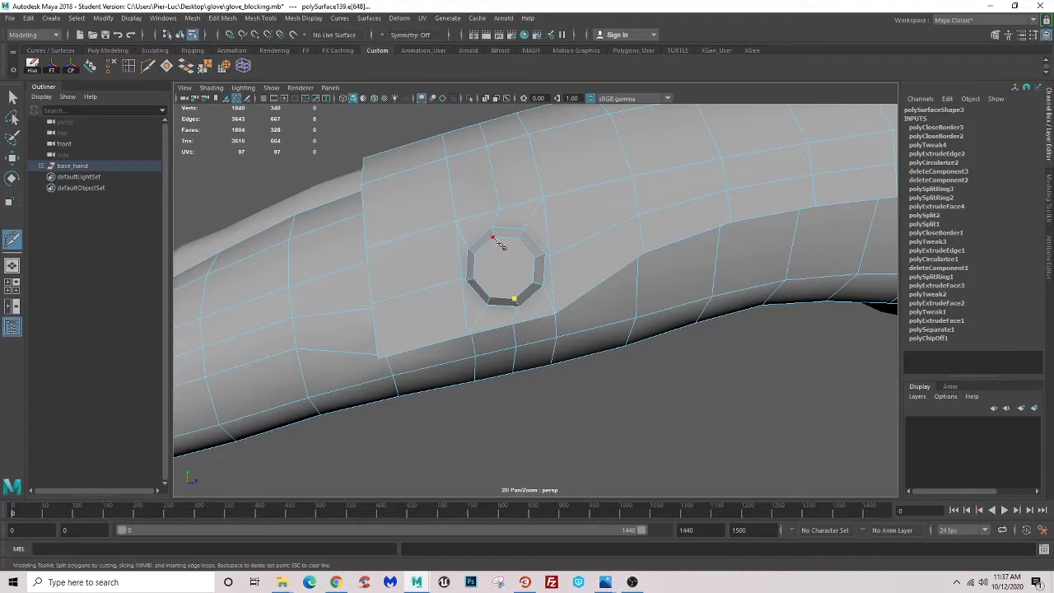
click(474, 280)
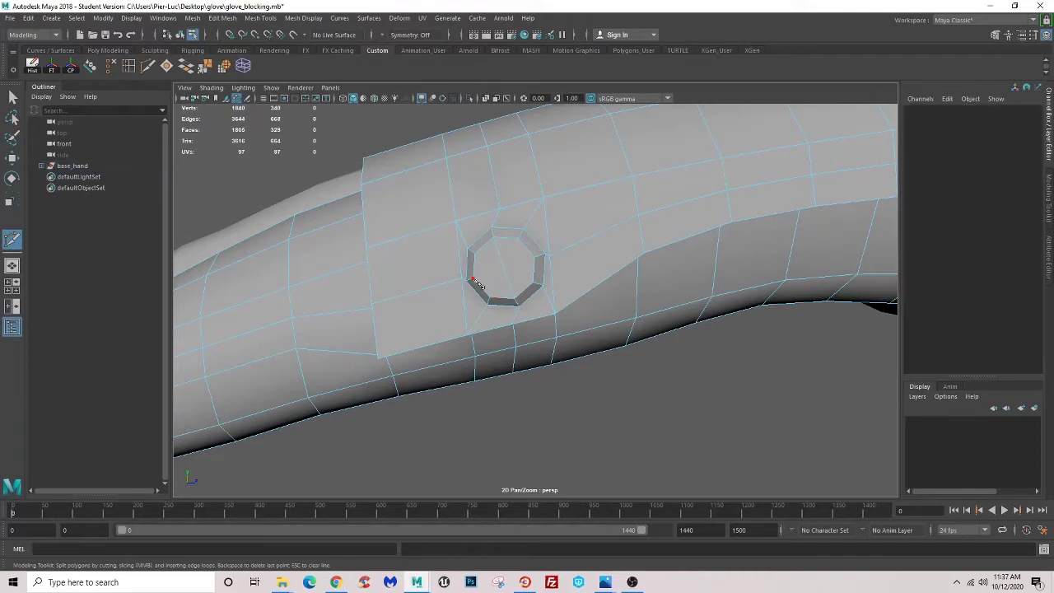
mouse_move(519, 322)
alt+mouse_down()
mouse_move(557, 316)
mouse_move(524, 300)
alt+mouse_up()
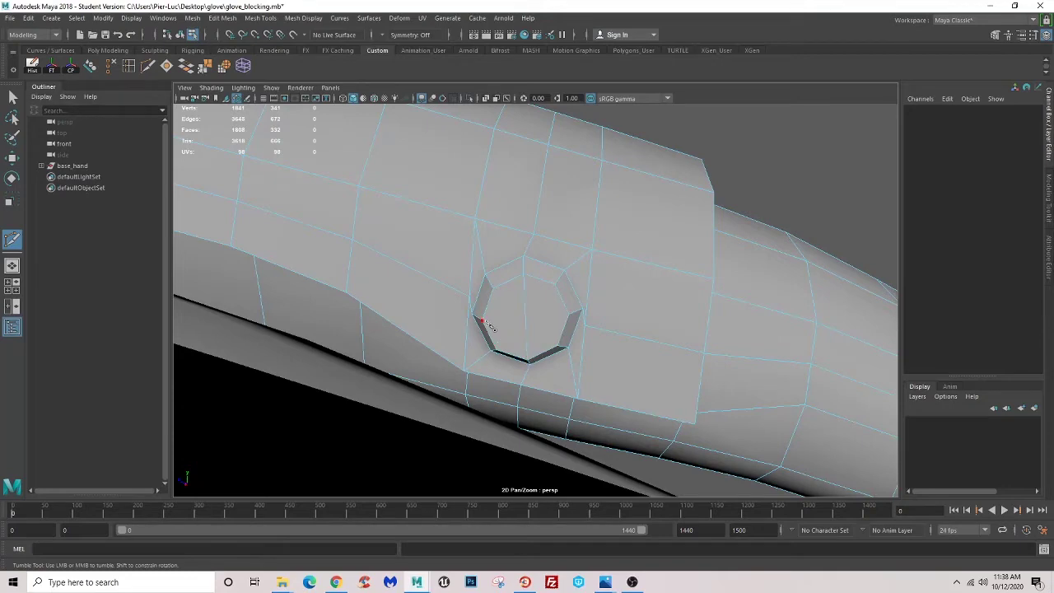
click(570, 318)
mouse_move(570, 318)
alt+mouse_down()
mouse_move(424, 321)
mouse_move(82, 92)
alt+mouse_up()
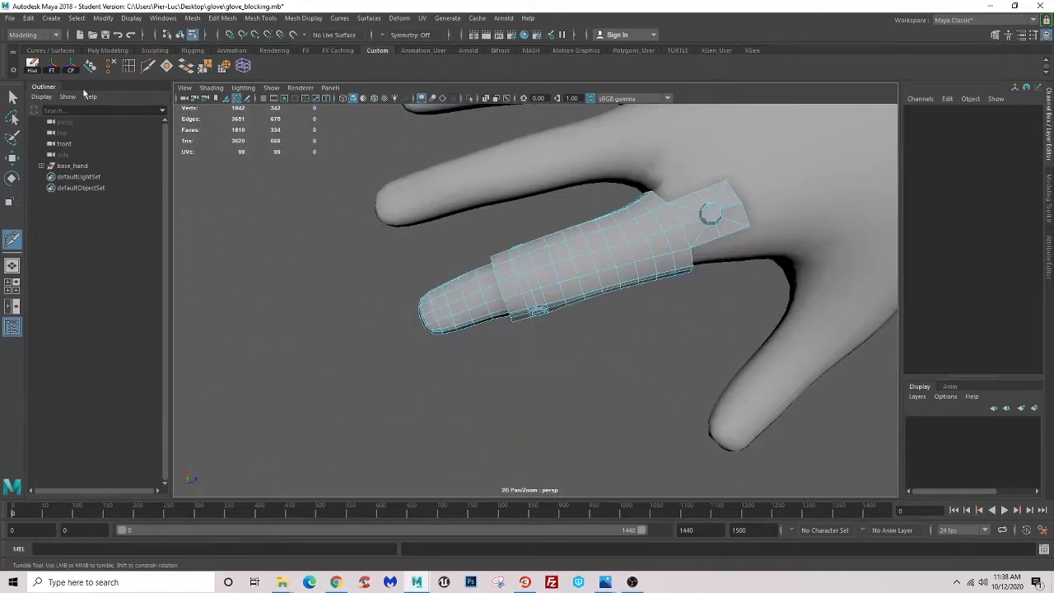
- Leave Multi-Cut and select the finger sleeve as a whole object
click(11, 96)
right_click(633, 255)
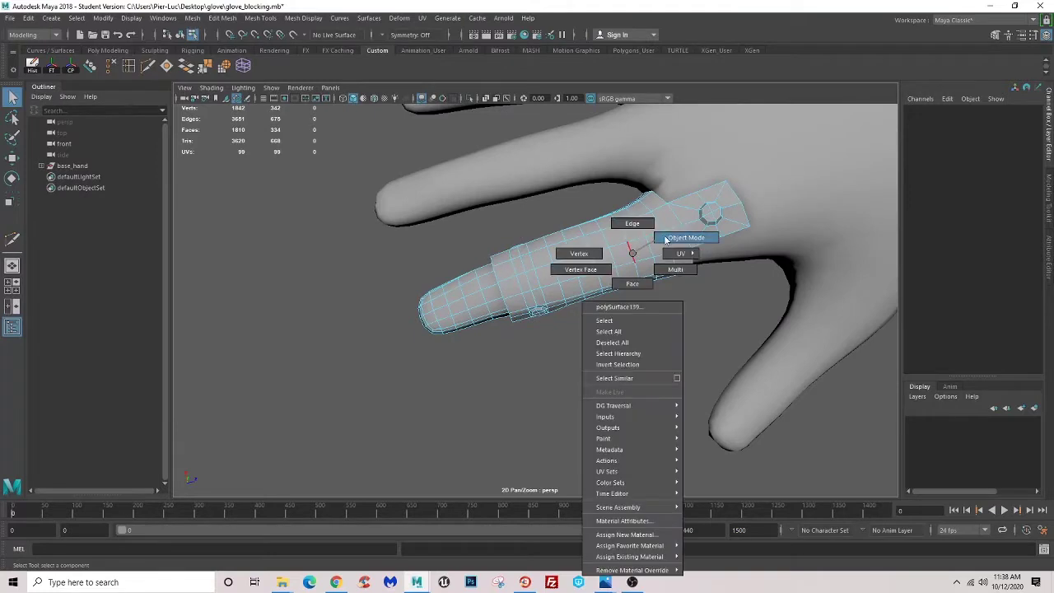
click(667, 240)
mouse_move(668, 365)
alt+mouse_down()
mouse_move(635, 346)
mouse_move(729, 318)
mouse_move(770, 322)
mouse_move(704, 318)
mouse_move(683, 153)
mouse_move(549, 275)
mouse_move(563, 322)
alt+mouse_up()
click(564, 319)
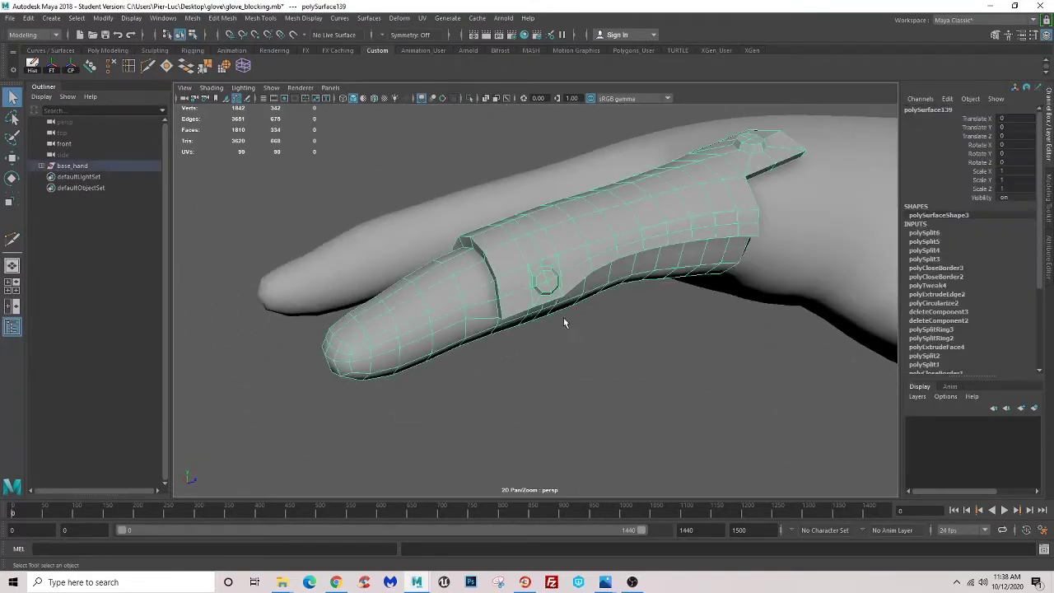
scroll(563, 320, up, 3)
scroll(528, 282, up, 3)
scroll(536, 263, up, 3)
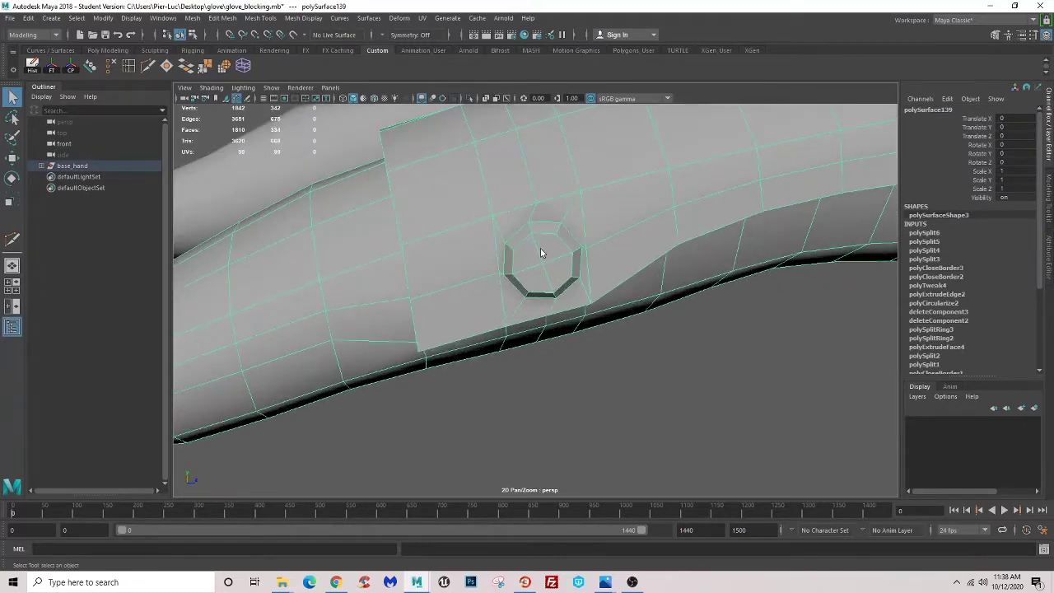
- Reselect the finger sleeve and switch it to face selection
right_drag(541, 253, 546, 220)
mouse_move(546, 220)
alt+mouse_down()
mouse_move(522, 229)
mouse_move(514, 254)
mouse_move(743, 313)
mouse_move(541, 305)
mouse_move(583, 213)
alt+mouse_up()
scroll(541, 305, down, 5)
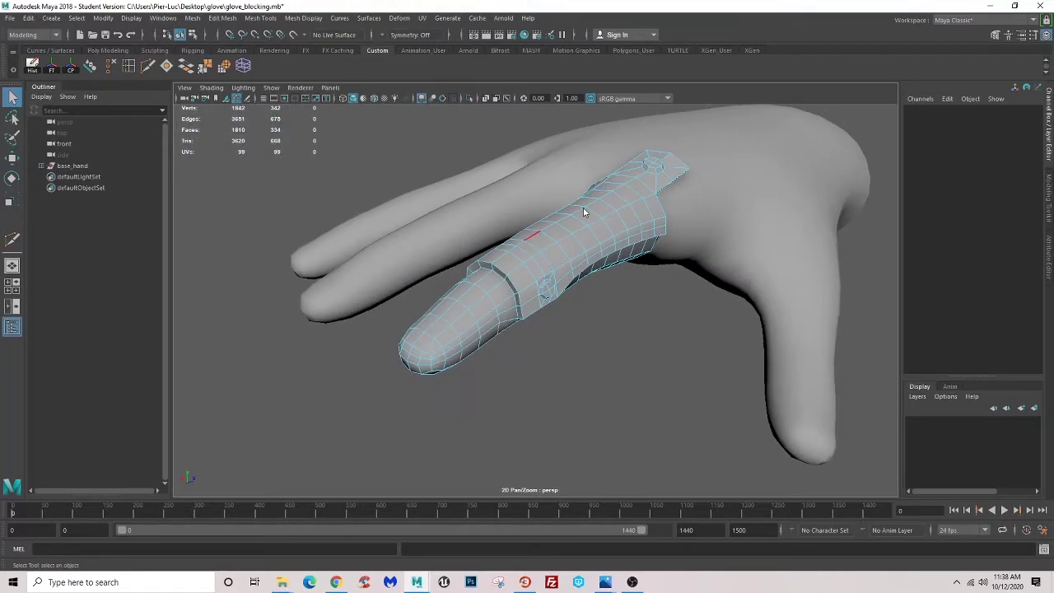
key(F8)
click(563, 344)
mouse_move(563, 344)
alt+mouse_down()
mouse_move(549, 378)
mouse_move(544, 317)
mouse_move(558, 309)
alt+mouse_up()
click(527, 323)
scroll(558, 309, up, 2)
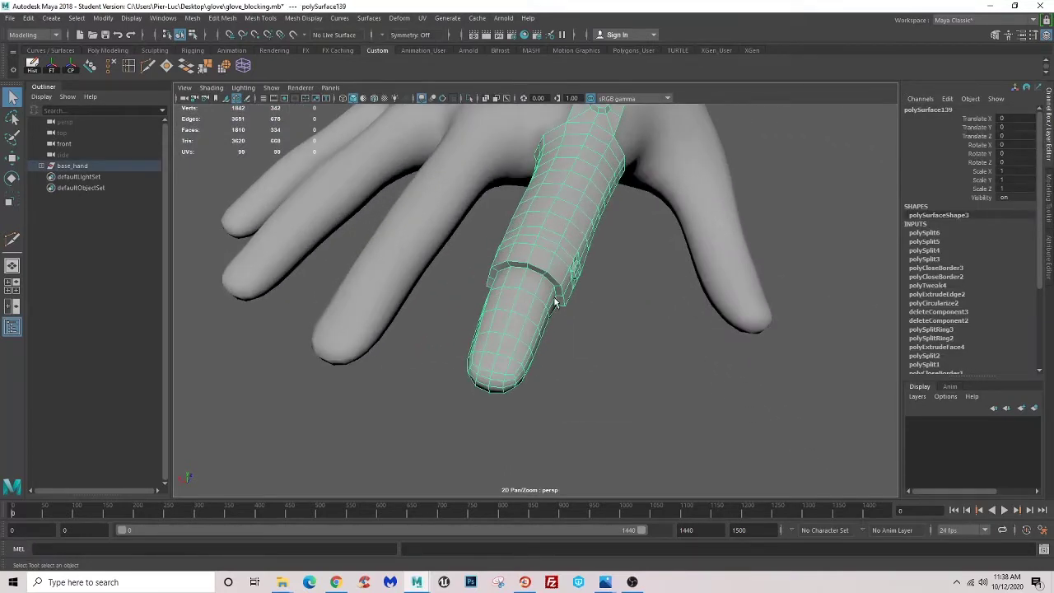
mouse_move(504, 252)
alt+mouse_down()
mouse_move(514, 244)
mouse_move(502, 240)
mouse_move(529, 252)
mouse_move(530, 279)
alt+mouse_up()
right_drag(529, 274, 532, 294)
- Extrude the fingertip face with Offset 0.2 and Local Translate Z 0.2
click(524, 277)
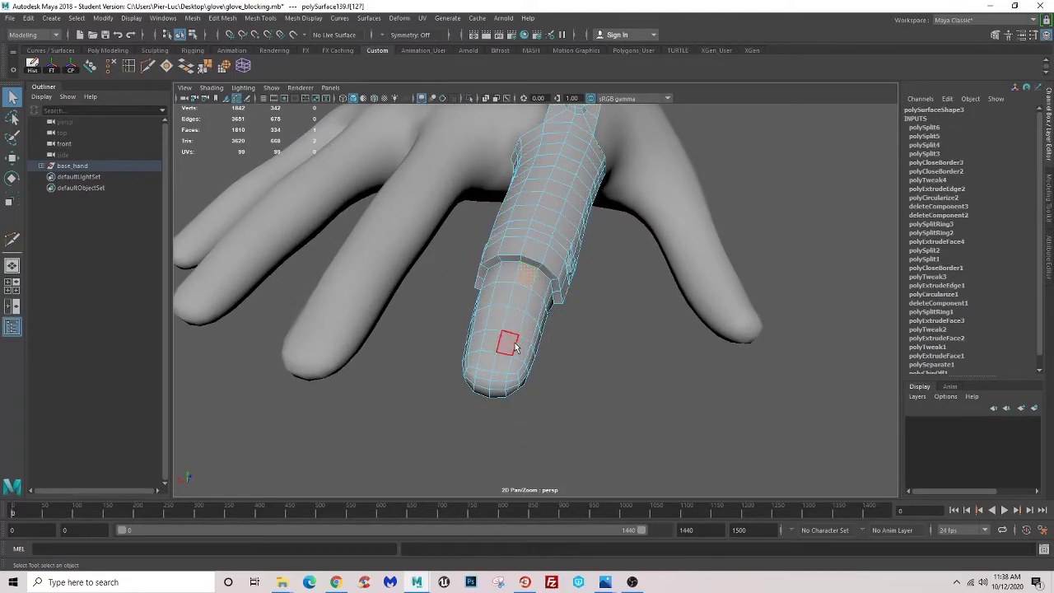
mouse_move(501, 394)
alt+mouse_down()
mouse_move(496, 334)
mouse_move(511, 282)
mouse_move(577, 387)
mouse_move(611, 336)
alt+mouse_up()
key(ctrl+e)
click(728, 331)
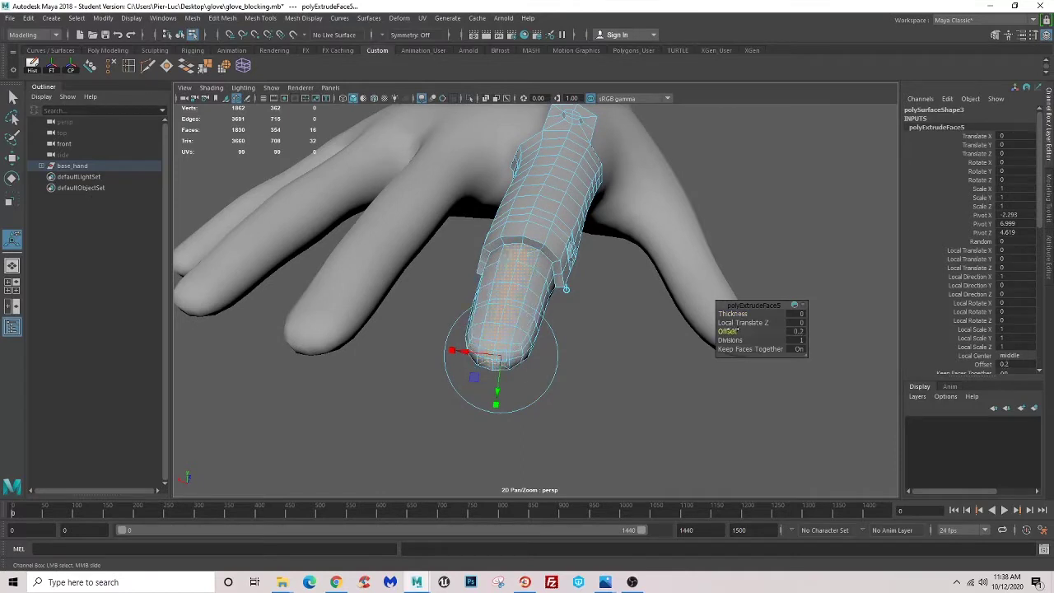
middle_drag(739, 331, 741, 330)
alt+drag(688, 357, 572, 344)
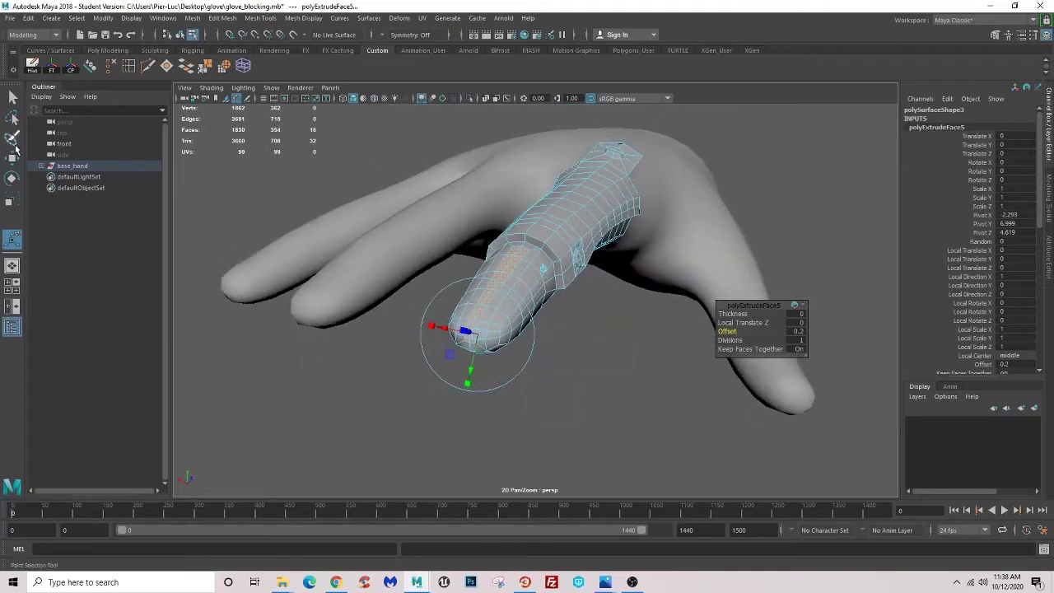
click(731, 322)
middle_drag(732, 322, 733, 322)
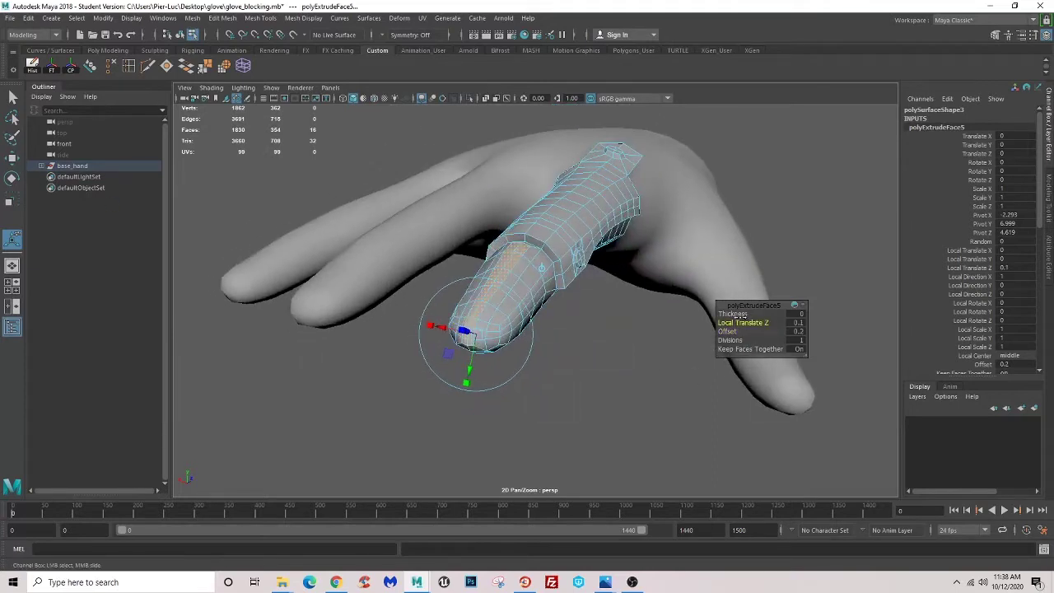
middle_drag(734, 314, 734, 314)
mouse_move(656, 343)
alt+mouse_down()
mouse_move(551, 332)
mouse_move(706, 322)
mouse_move(576, 409)
mouse_move(487, 418)
mouse_move(487, 379)
mouse_move(458, 355)
mouse_move(497, 296)
mouse_move(540, 339)
mouse_move(528, 322)
mouse_move(540, 308)
mouse_move(168, 159)
alt+mouse_up()
- Extrude the fingertip faces a second time and move the new face strip
key(q)
click(575, 409)
click(501, 299)
key(ctrl+z)
key(ctrl+z)
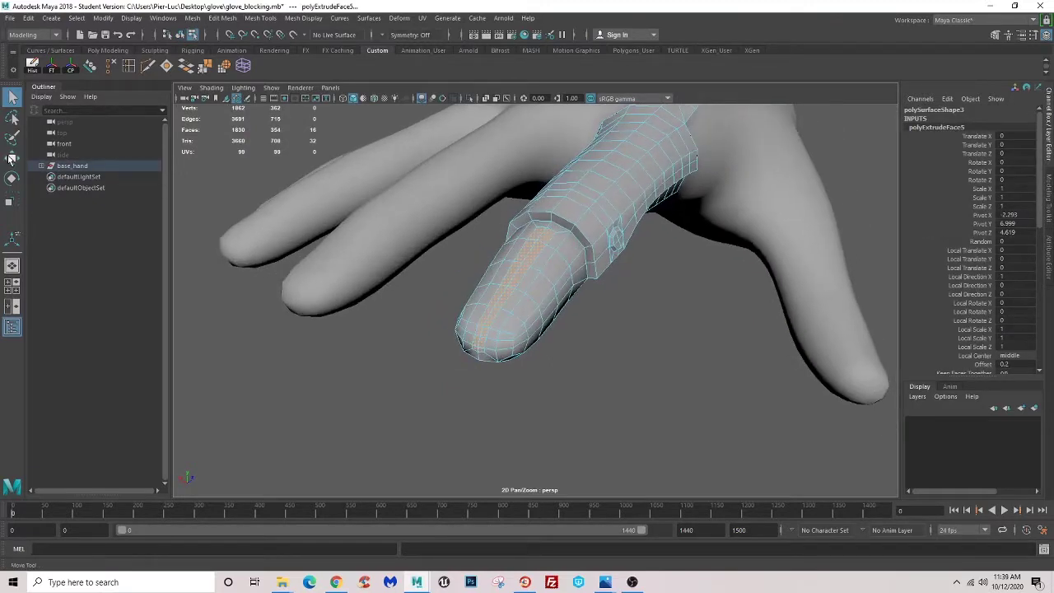
key(ctrl+e)
mouse_move(494, 263)
alt+mouse_down()
mouse_move(511, 235)
mouse_move(461, 251)
alt+mouse_up()
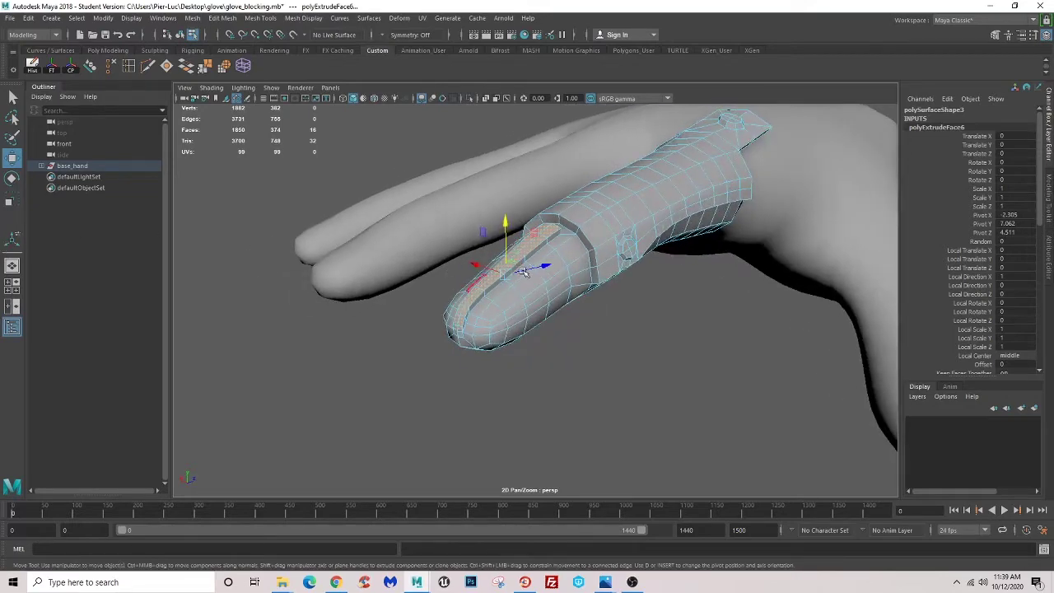
mouse_move(533, 268)
mouse_down()
mouse_move(645, 323)
mouse_move(631, 327)
mouse_move(662, 327)
mouse_move(468, 299)
mouse_move(401, 262)
mouse_move(424, 280)
mouse_move(426, 379)
mouse_move(466, 311)
mouse_move(564, 277)
mouse_up()
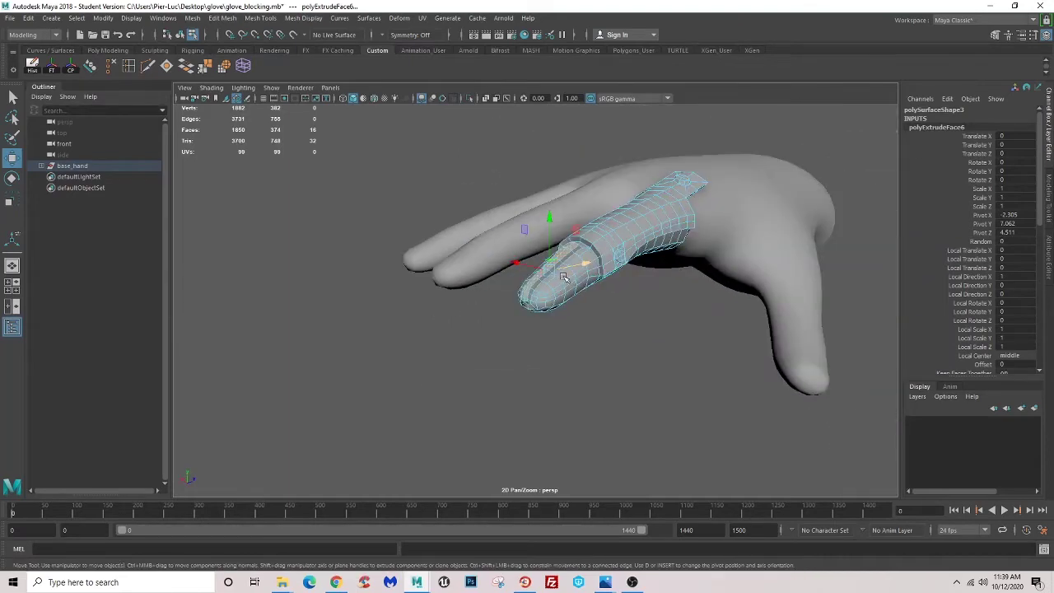
- Return to object mode and select the finger sleeve mesh
right_drag(564, 277, 601, 228)
click(560, 341)
mouse_move(561, 341)
alt+mouse_down()
mouse_move(506, 363)
mouse_move(525, 364)
mouse_move(560, 354)
mouse_move(557, 333)
mouse_move(427, 341)
mouse_move(536, 247)
mouse_move(612, 252)
mouse_move(517, 273)
alt+mouse_up()
click(525, 365)
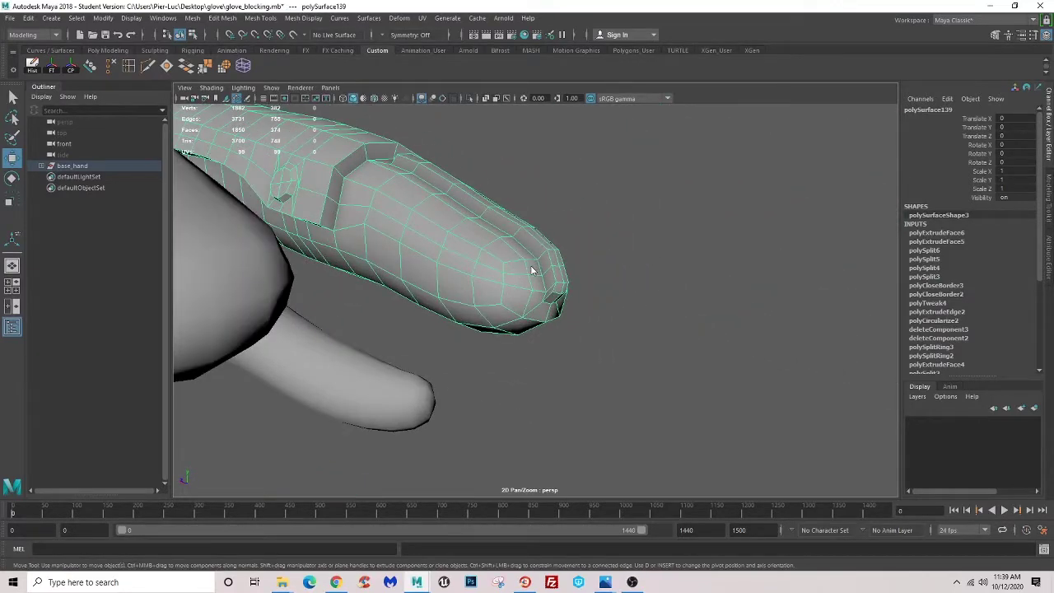
- Shift-drag a fingertip face with the Move manipulator to extrude a long claw blade
key(F11)
click(518, 257)
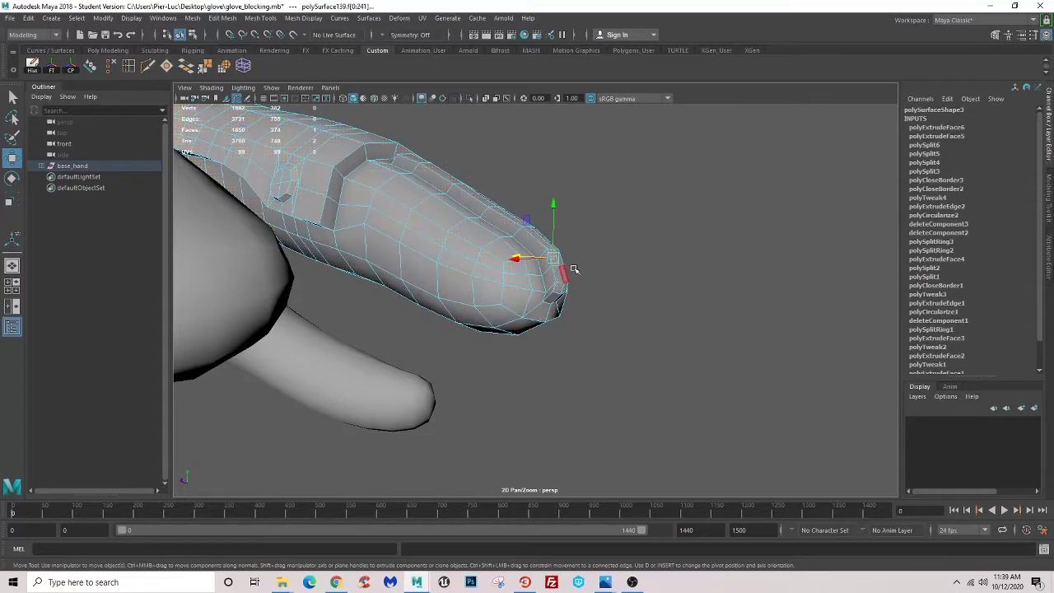
click(11, 97)
mouse_move(433, 226)
alt+mouse_down()
mouse_move(389, 224)
mouse_move(541, 313)
mouse_move(669, 200)
alt+mouse_up()
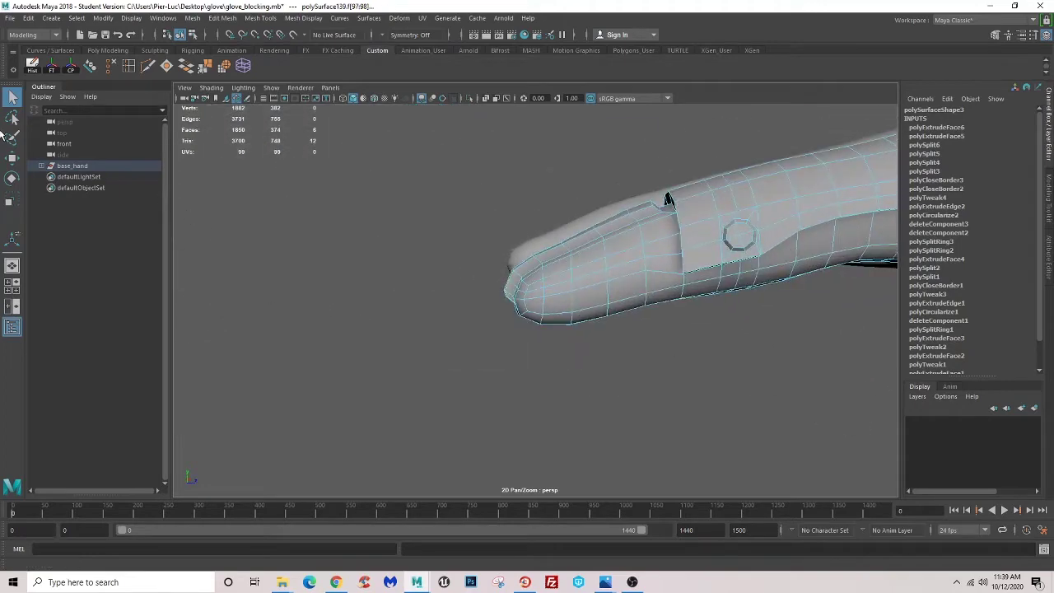
click(12, 156)
mouse_move(560, 286)
shift+mouse_down()
mouse_move(287, 318)
mouse_move(508, 322)
mouse_move(480, 363)
mouse_move(414, 329)
mouse_move(470, 343)
mouse_move(461, 316)
shift+mouse_up()
mouse_move(459, 268)
alt+mouse_down()
mouse_move(494, 276)
mouse_move(490, 261)
mouse_move(493, 278)
alt+mouse_up()
mouse_move(511, 345)
alt+mouse_down()
mouse_move(642, 386)
mouse_move(553, 336)
mouse_move(654, 327)
mouse_move(600, 274)
mouse_move(603, 282)
alt+mouse_up()
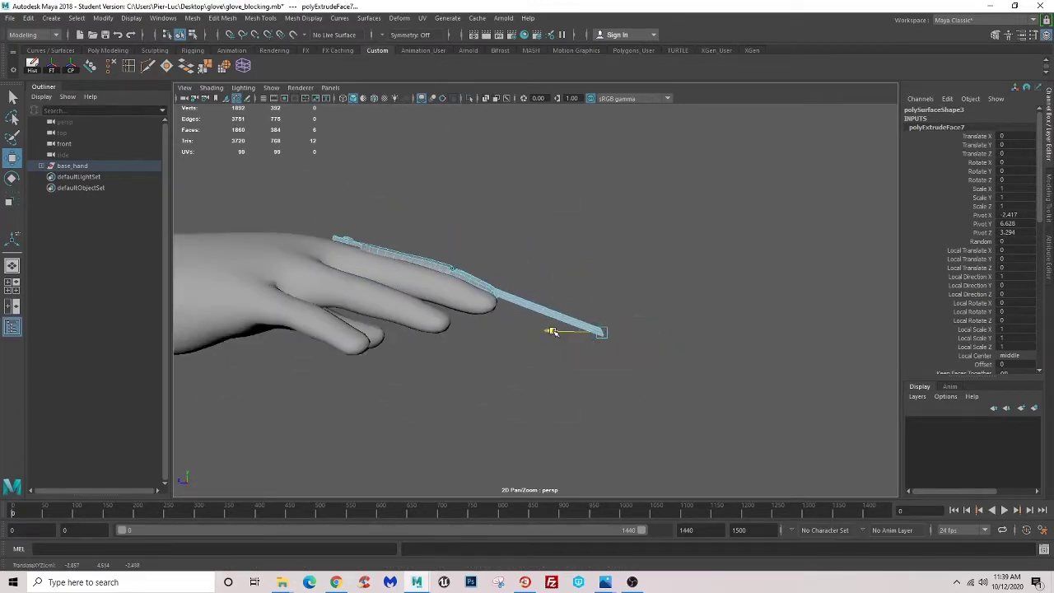
- Move the claw blade's tip down along Y
mouse_move(602, 354)
alt+mouse_down()
mouse_move(409, 360)
mouse_move(470, 426)
mouse_move(454, 388)
mouse_move(412, 368)
mouse_move(464, 363)
mouse_move(428, 342)
alt+mouse_up()
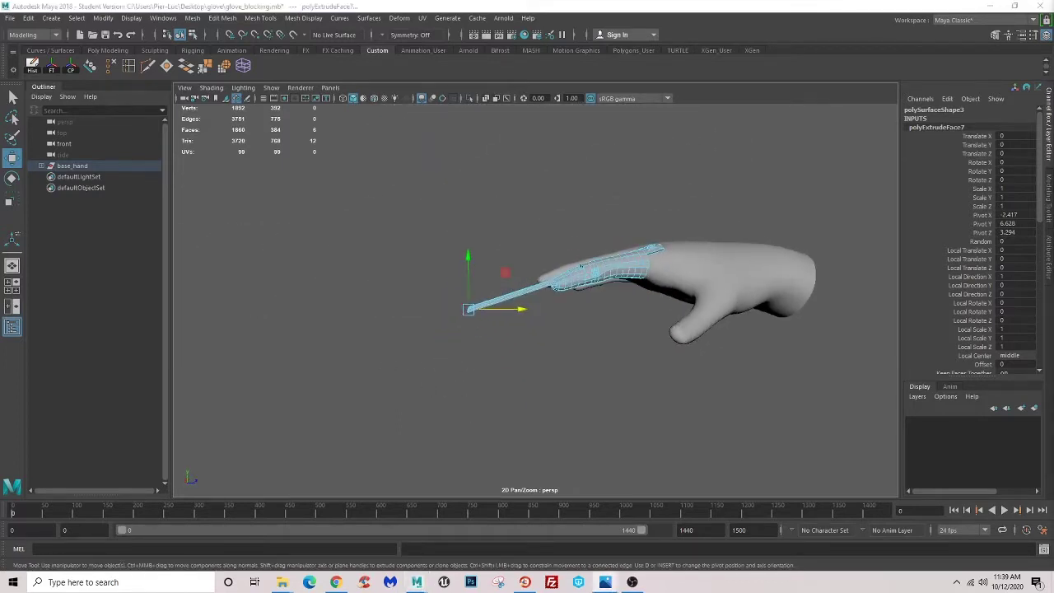
drag(468, 259, 483, 348)
scroll(482, 353, up, 3)
alt+drag(450, 220, 428, 245)
click(429, 248)
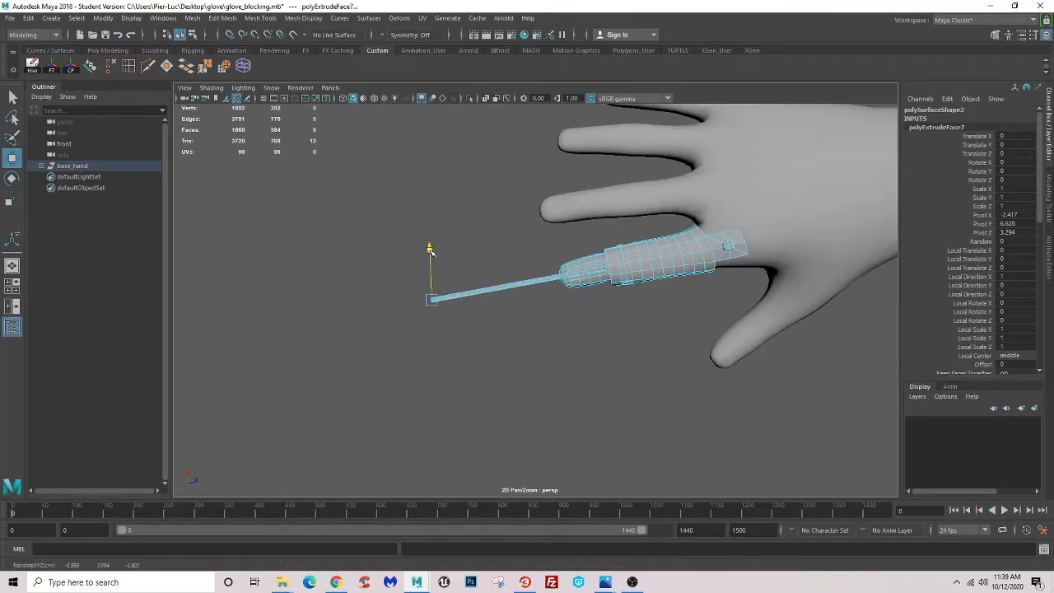
alt+drag(461, 320, 492, 312)
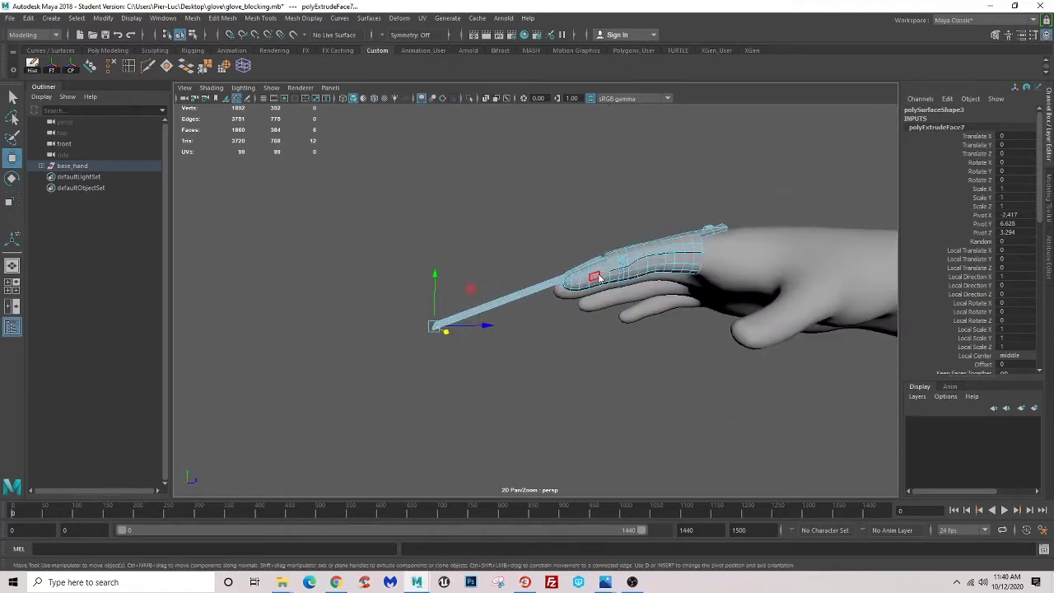
- Return to object mode and reselect the finger and blade mesh
key(F8)
click(591, 423)
mouse_move(590, 423)
alt+mouse_down()
mouse_move(584, 363)
mouse_move(581, 415)
mouse_move(486, 240)
mouse_move(503, 264)
alt+mouse_up()
click(507, 272)
alt+drag(518, 306, 507, 281)
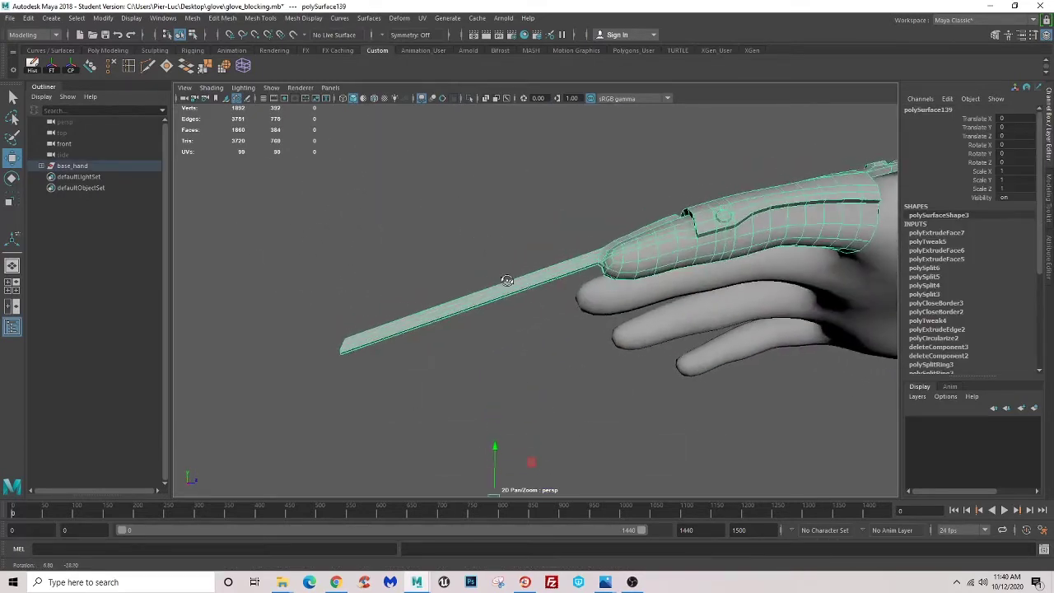
scroll(508, 281, up, 2)
scroll(513, 288, up, 3)
scroll(492, 248, up, 2)
scroll(542, 254, up, 2)
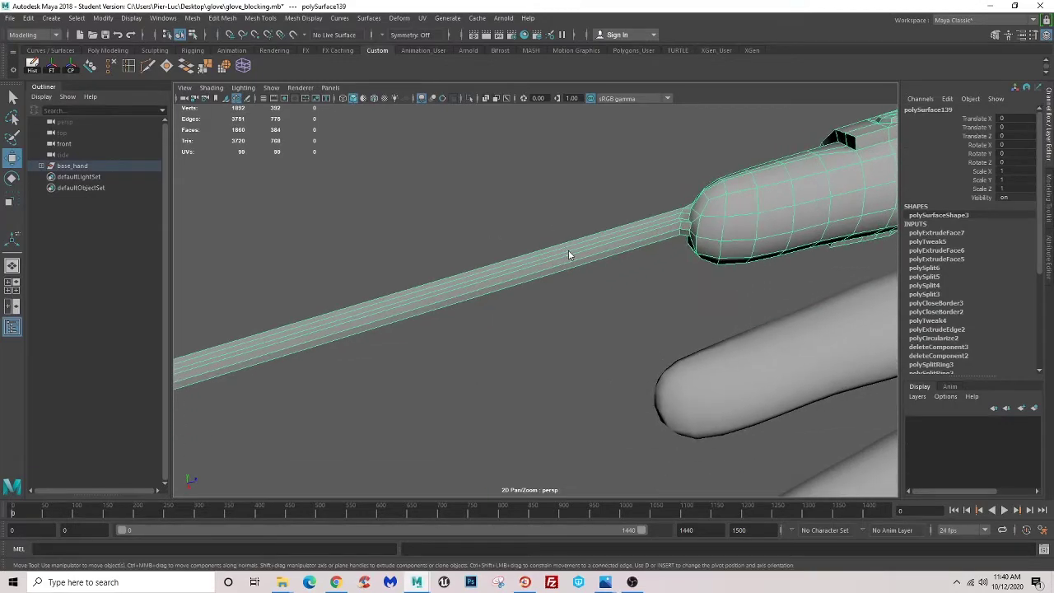
- Select the face loop along the blade and lower it on Y
key(F11)
double_click(551, 278)
mouse_move(551, 271)
alt+mouse_down()
mouse_move(543, 298)
mouse_move(484, 292)
alt+mouse_up()
mouse_move(475, 232)
mouse_down()
mouse_move(494, 337)
mouse_move(460, 332)
mouse_move(442, 315)
mouse_move(553, 299)
mouse_move(458, 313)
mouse_move(760, 158)
mouse_move(521, 236)
mouse_move(542, 311)
mouse_move(708, 330)
mouse_move(499, 327)
mouse_up()
- Insert several edge loops across the blade, then undo them
right_click(470, 233)
click(706, 294)
mouse_move(706, 294)
alt+mouse_down()
mouse_move(522, 294)
mouse_move(521, 324)
mouse_move(530, 291)
alt+mouse_up()
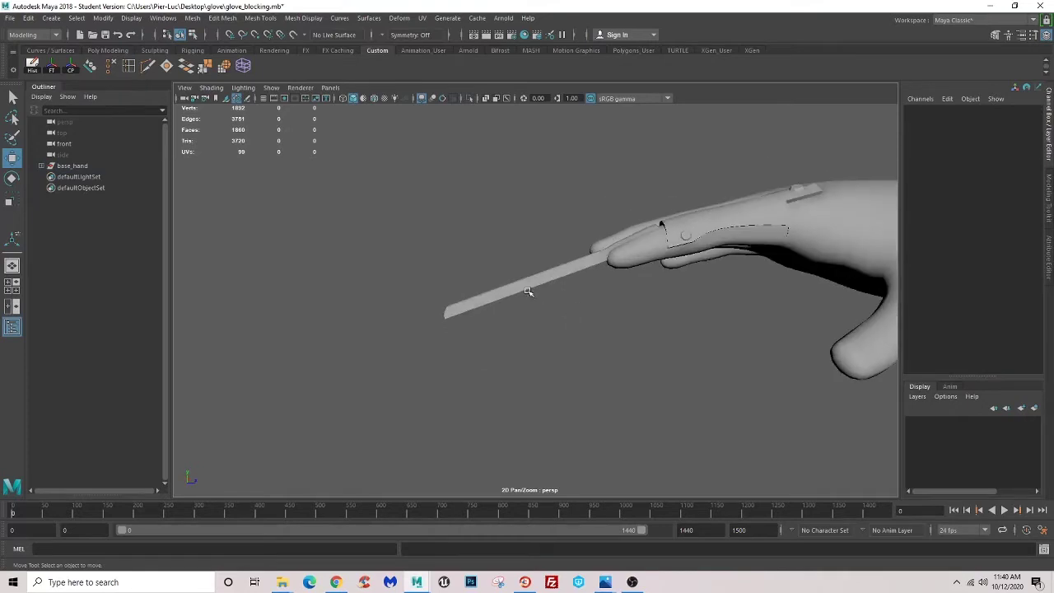
click(527, 279)
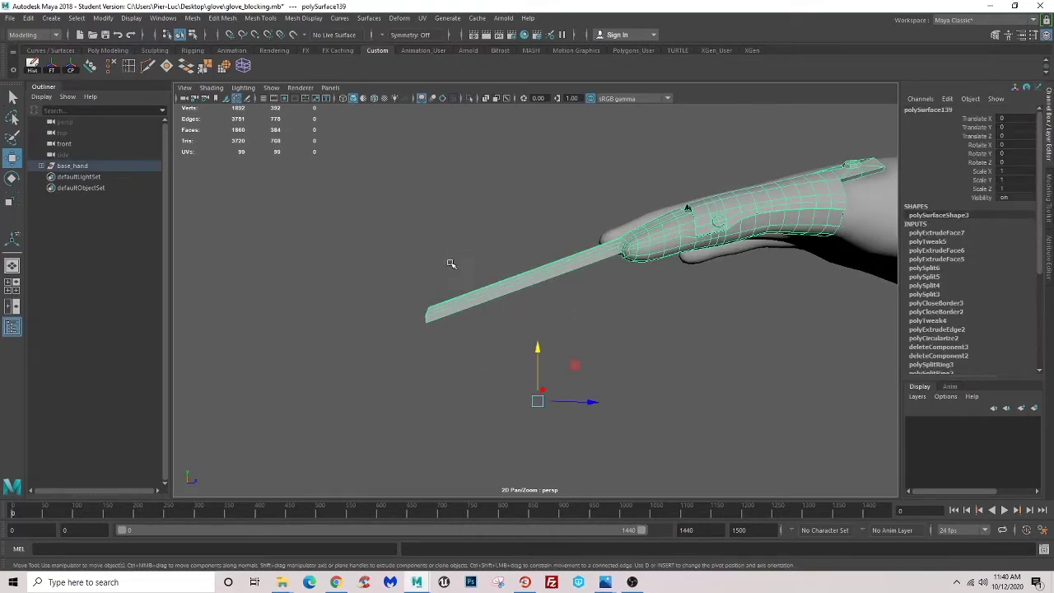
click(128, 66)
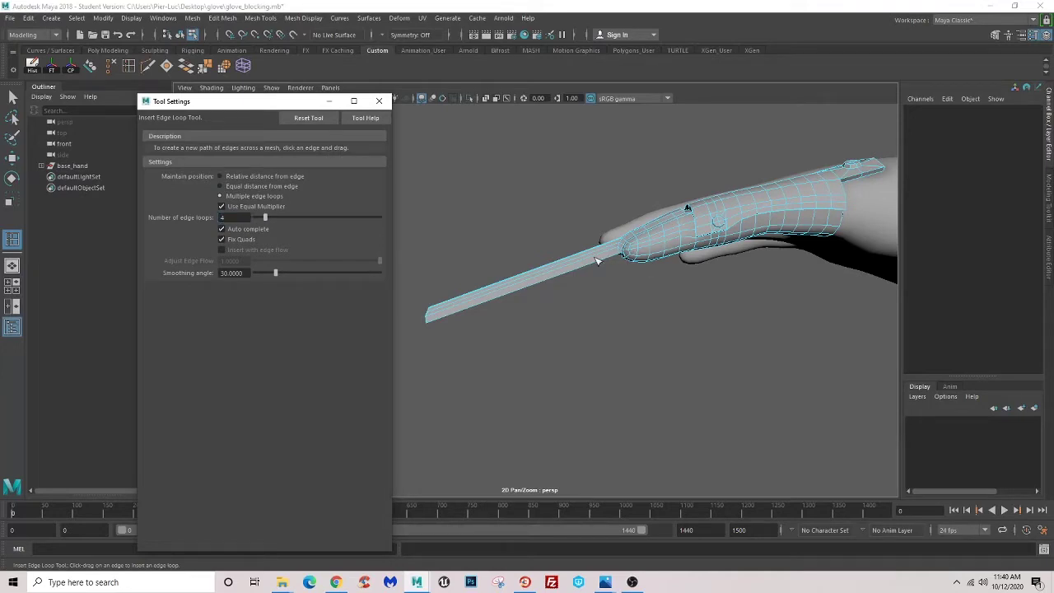
click(566, 270)
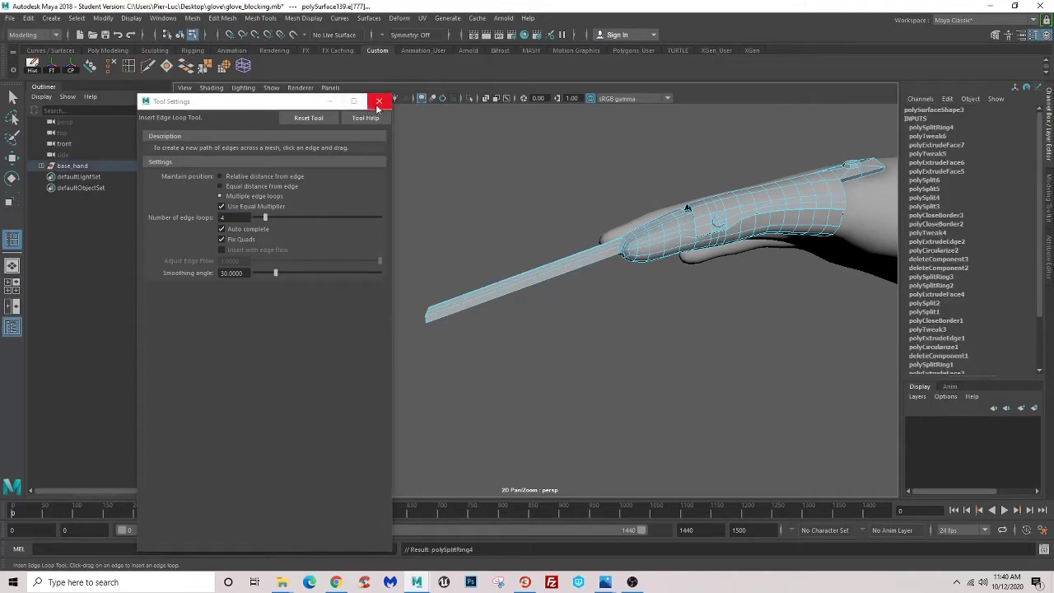
click(378, 103)
key(w)
alt+drag(487, 255, 433, 308)
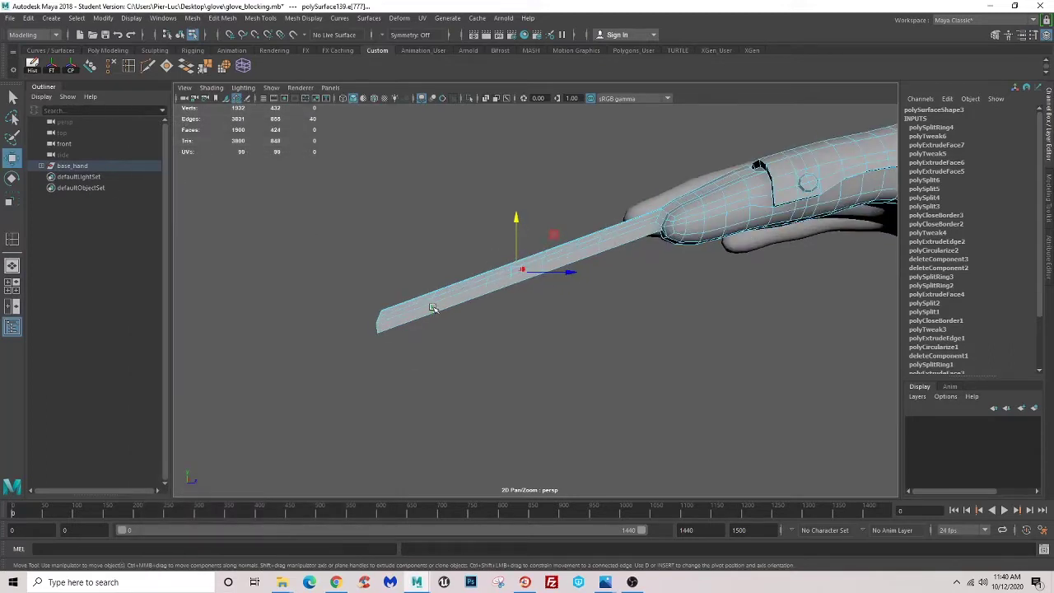
key(ctrl+z)
- Set Number of edge loops to 1 and insert a single loop along the blade
click(12, 241)
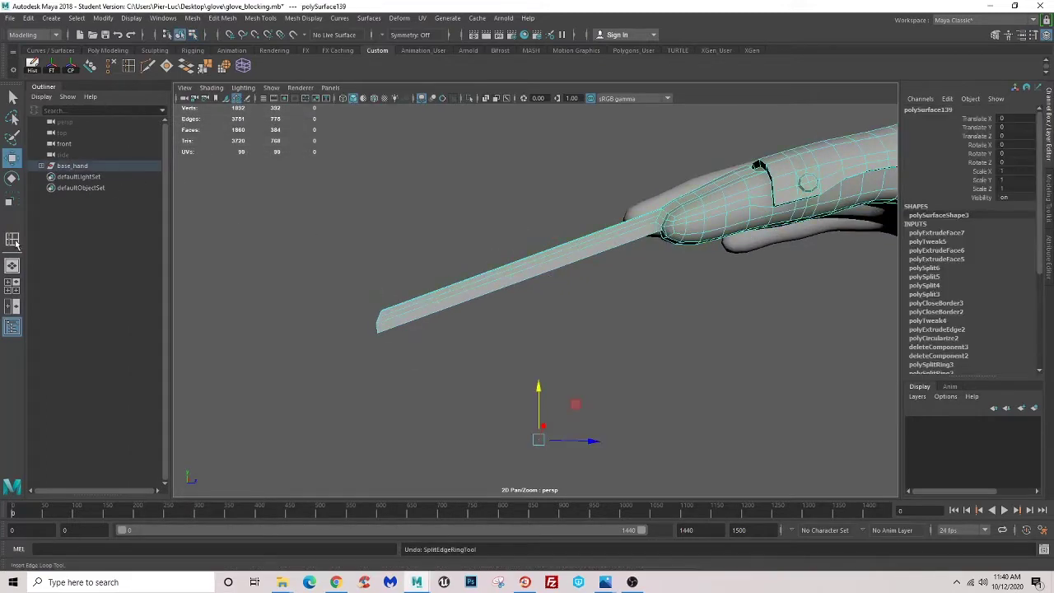
double_click(11, 240)
double_click(240, 219)
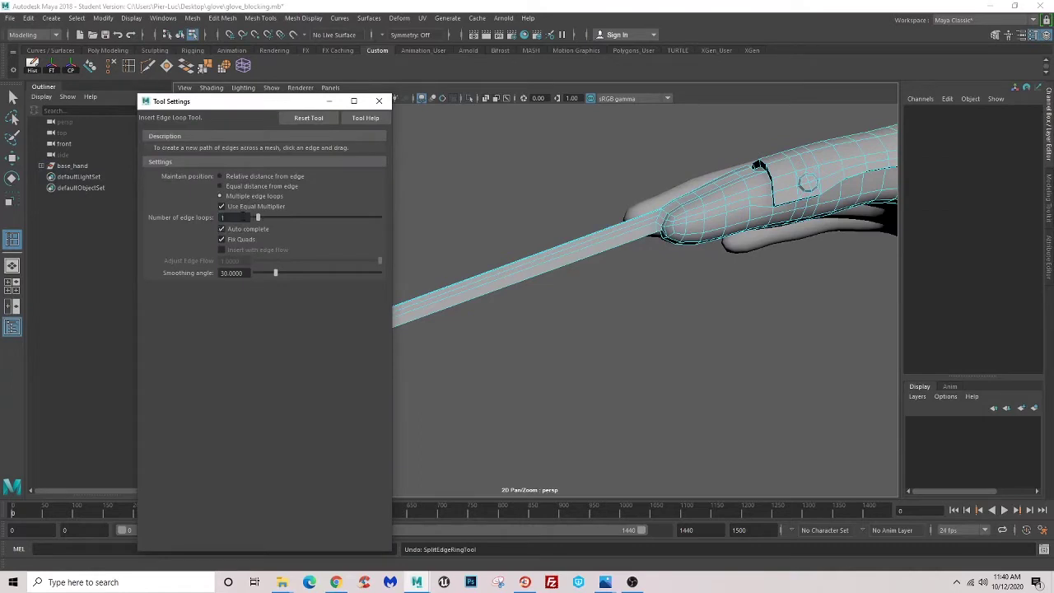
click(379, 102)
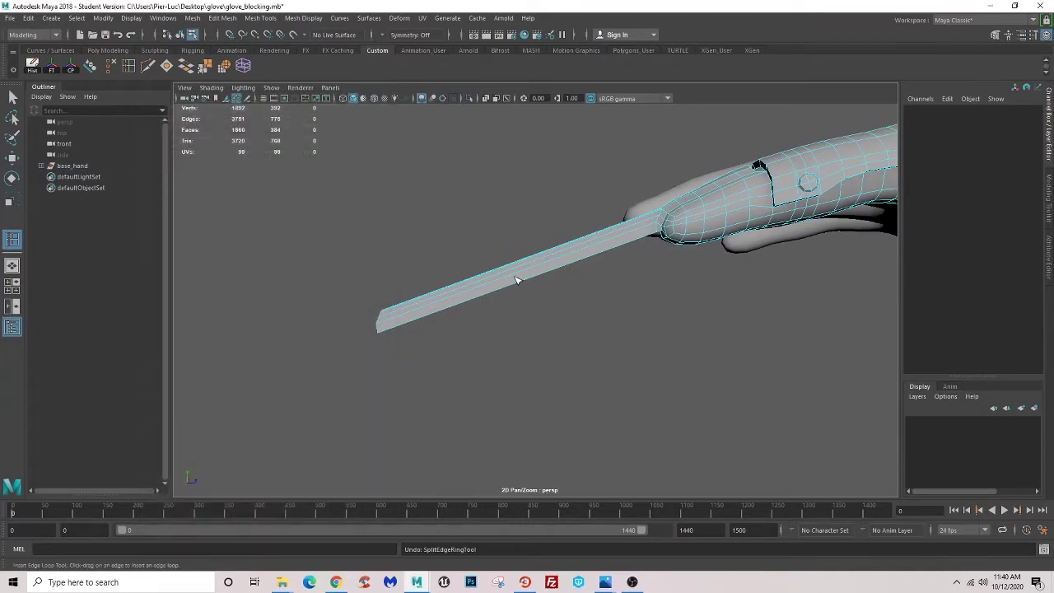
click(519, 280)
click(12, 157)
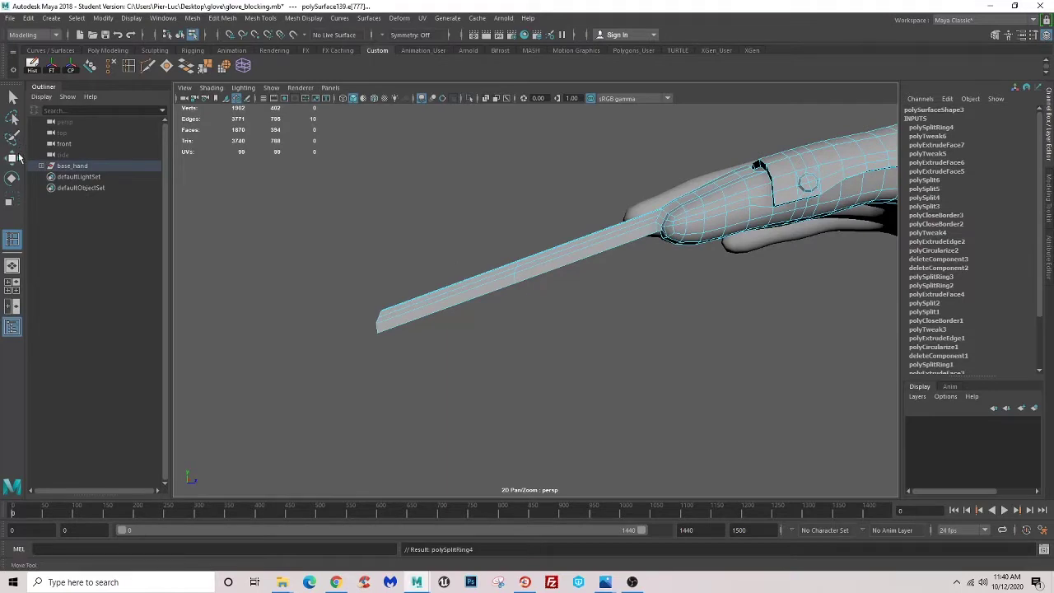
- Raise a blade edge slightly and frame the blade in the side view
click(515, 278)
drag(511, 242, 514, 233)
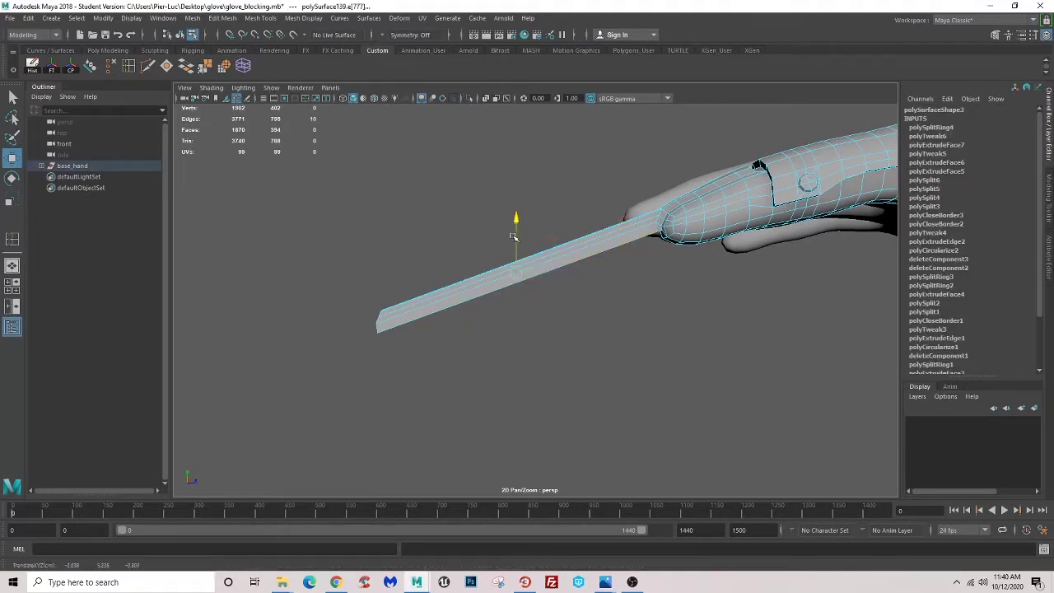
mouse_move(521, 290)
alt+mouse_down()
mouse_move(502, 286)
mouse_move(505, 247)
alt+mouse_up()
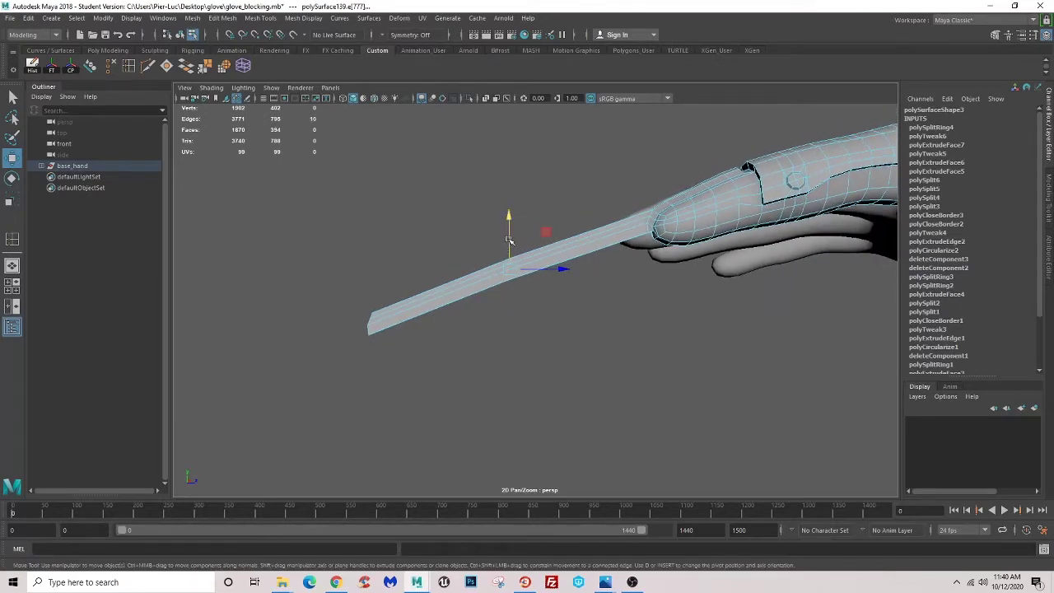
click(509, 239)
click(330, 88)
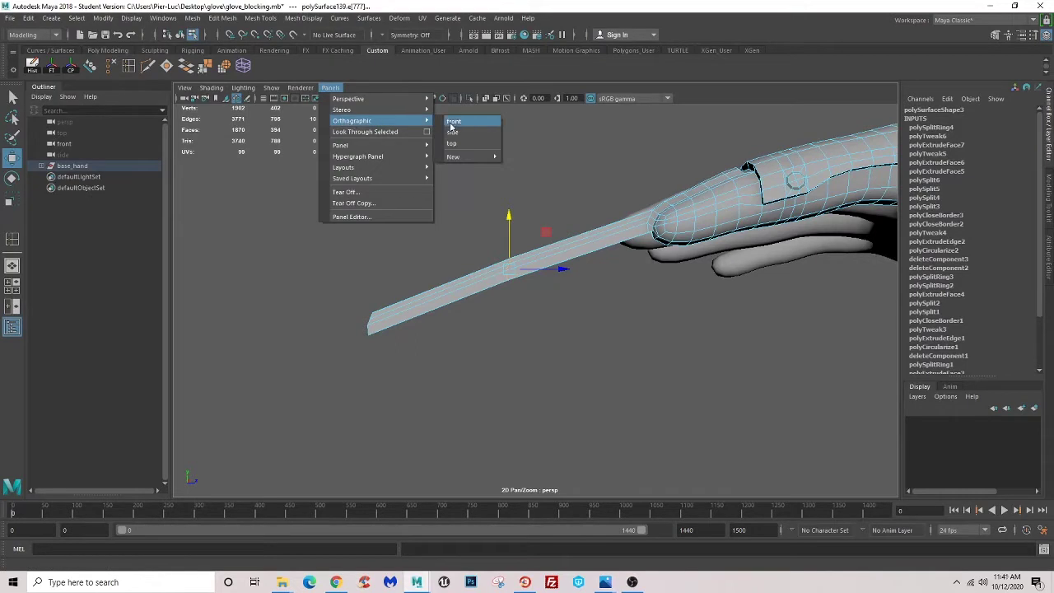
click(458, 137)
key(f)
mouse_move(471, 228)
alt+mouse_down()
mouse_move(483, 286)
mouse_move(497, 299)
mouse_move(539, 281)
mouse_move(536, 270)
alt+mouse_up()
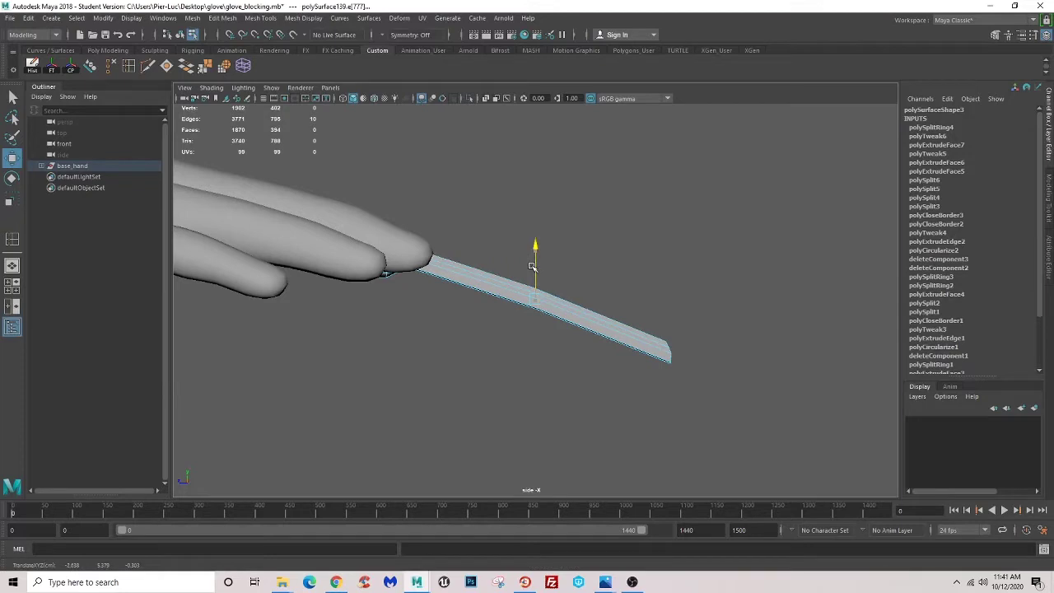
- Insert two edge loops across the blade and raise its middle edges to curve it
click(128, 65)
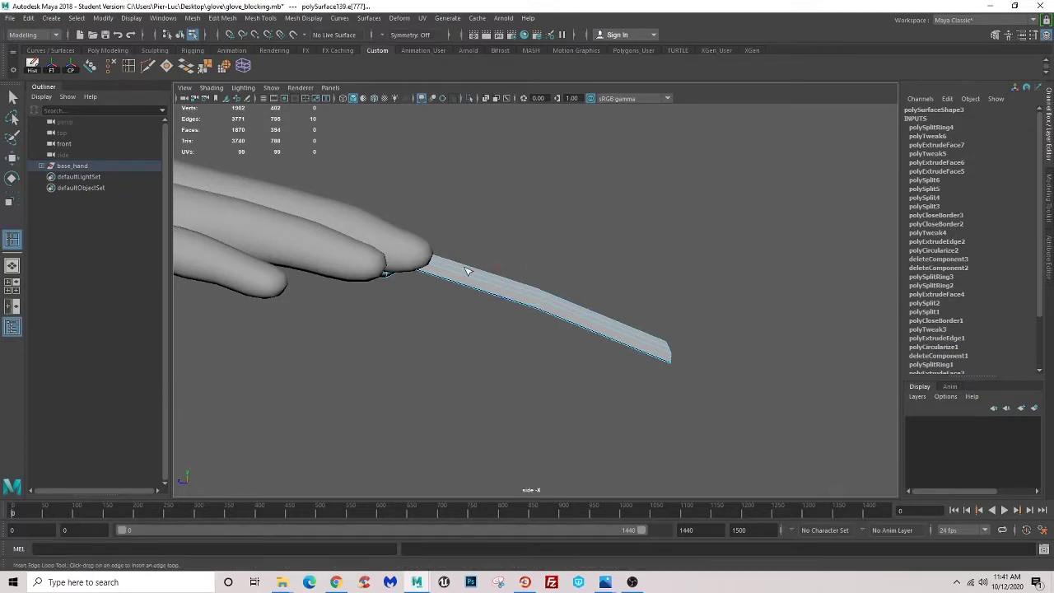
click(469, 272)
click(610, 332)
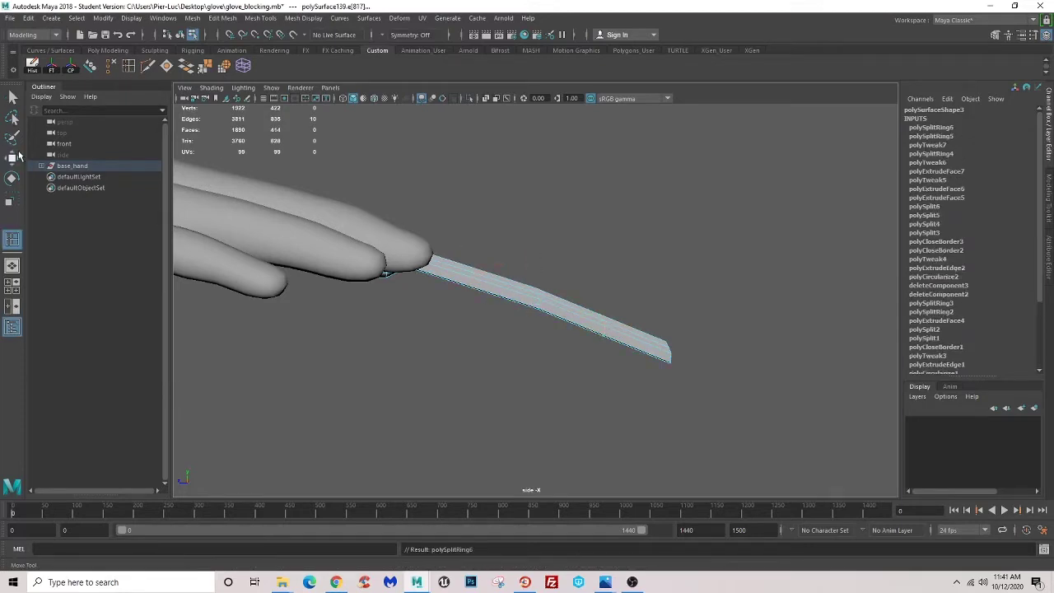
click(14, 156)
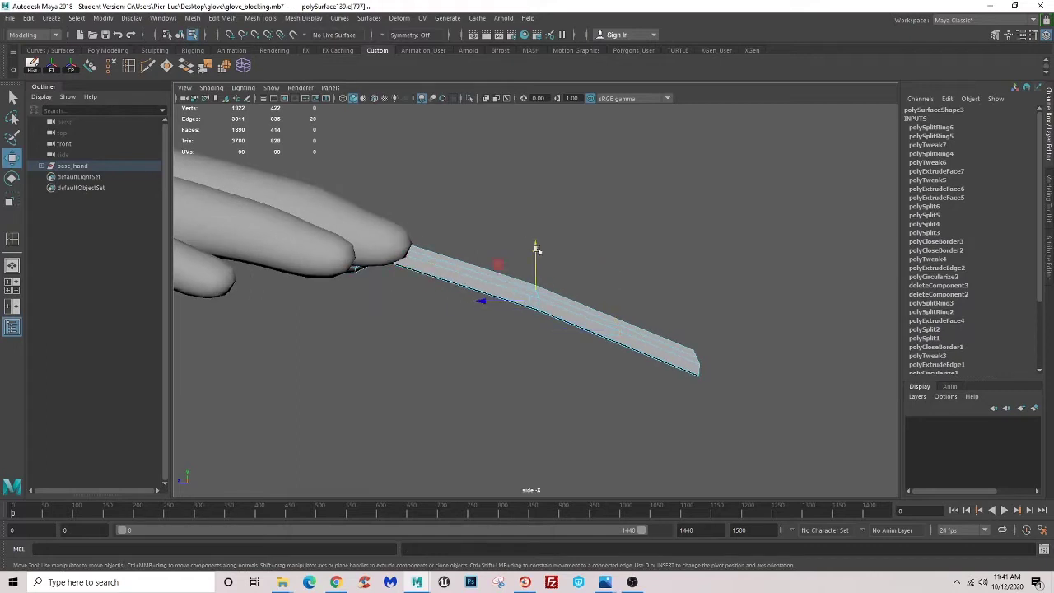
drag(537, 250, 533, 247)
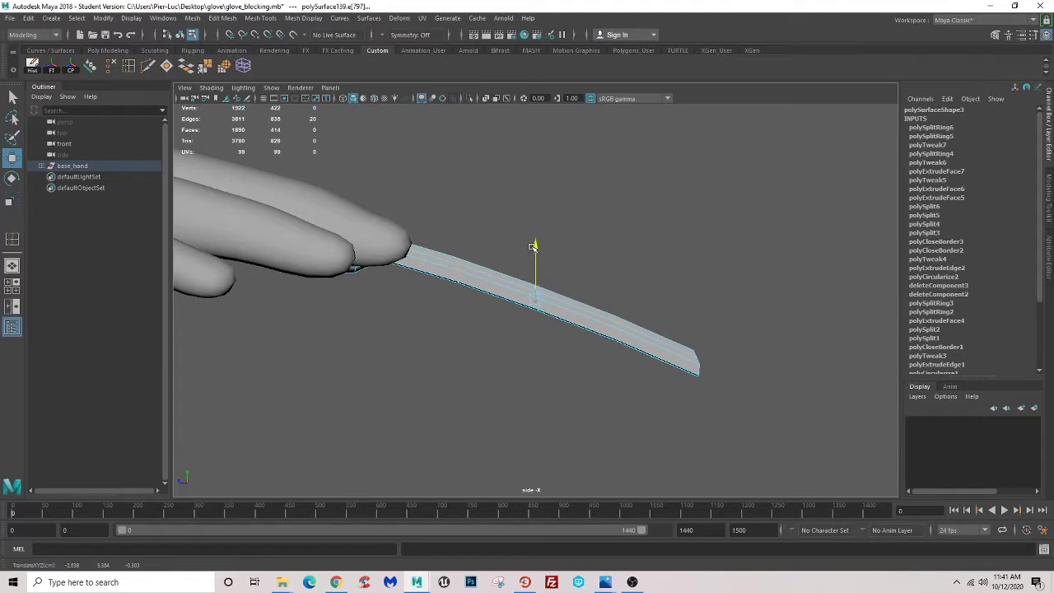
scroll(528, 247, up, 2)
scroll(538, 244, up, 2)
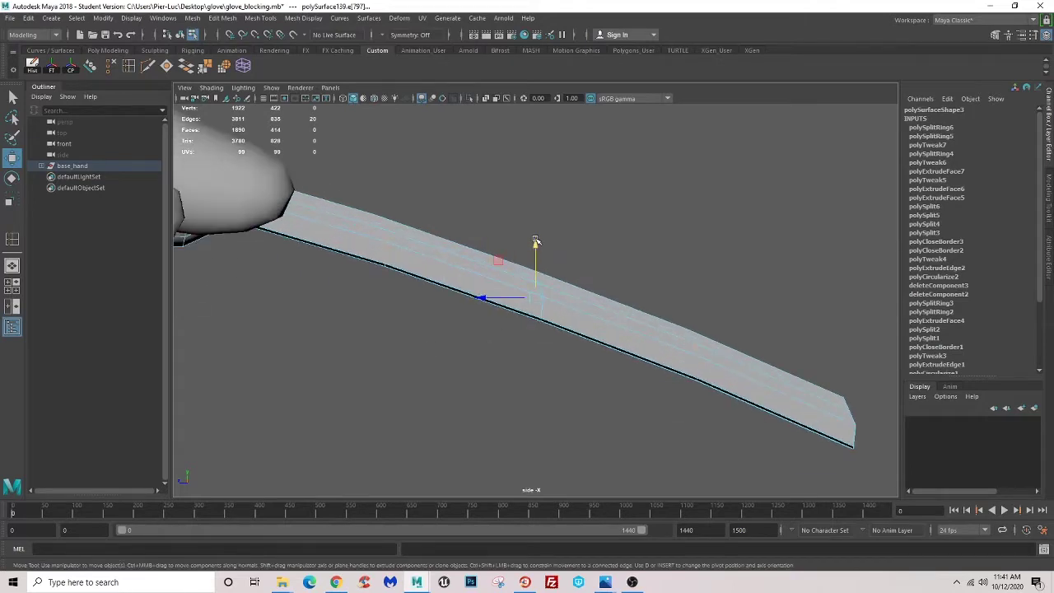
click(476, 202)
scroll(476, 202, down, 3)
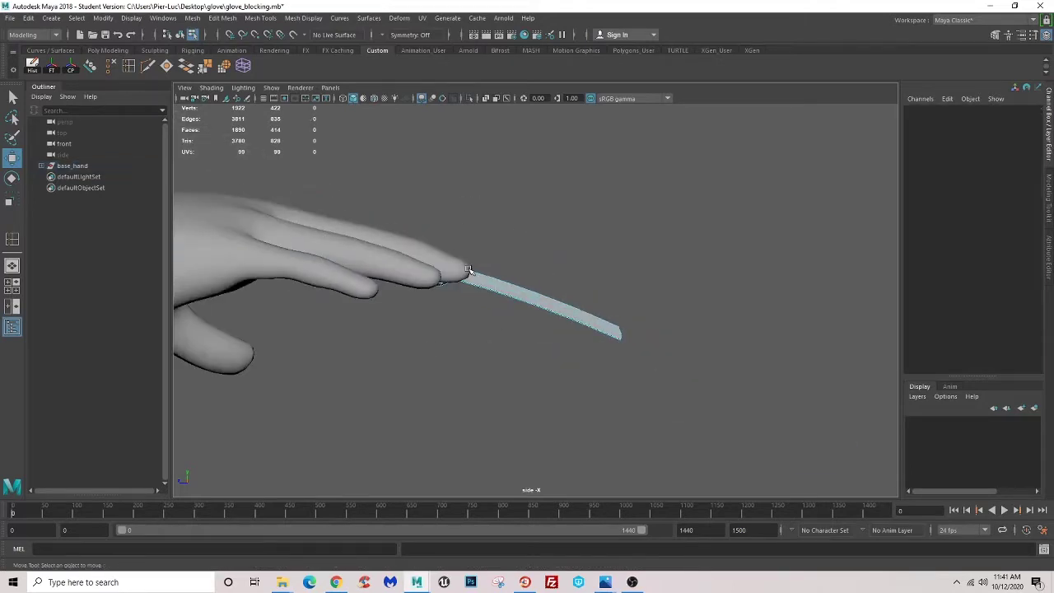
scroll(371, 165, down, 1)
click(331, 88)
- Frame the claw blade in the perspective view and select a section of it
click(461, 99)
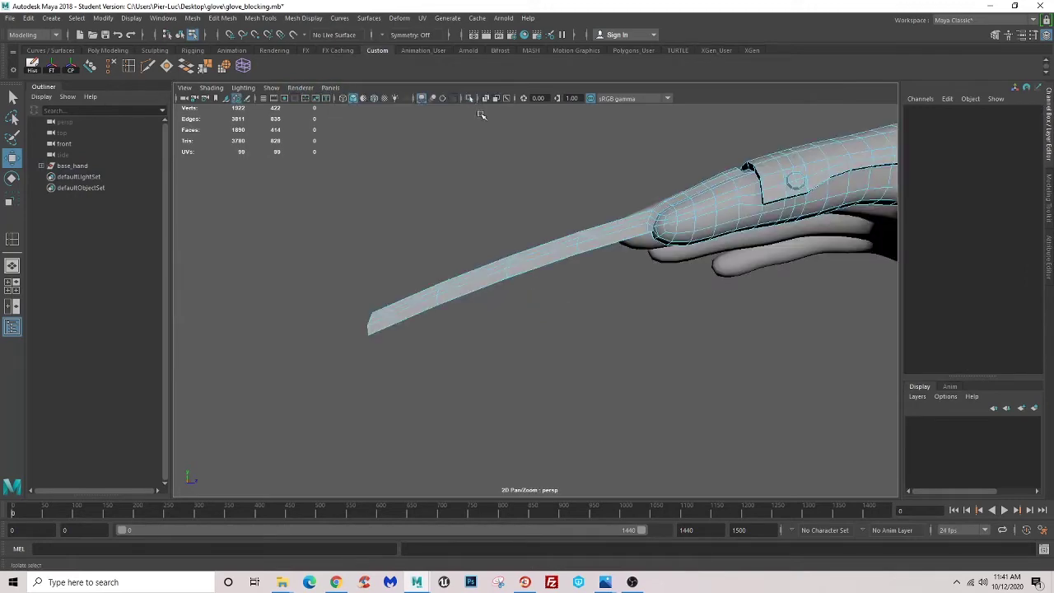
mouse_move(482, 116)
alt+mouse_down()
mouse_move(532, 372)
mouse_move(684, 327)
mouse_move(576, 313)
alt+mouse_up()
scroll(535, 305, up, 3)
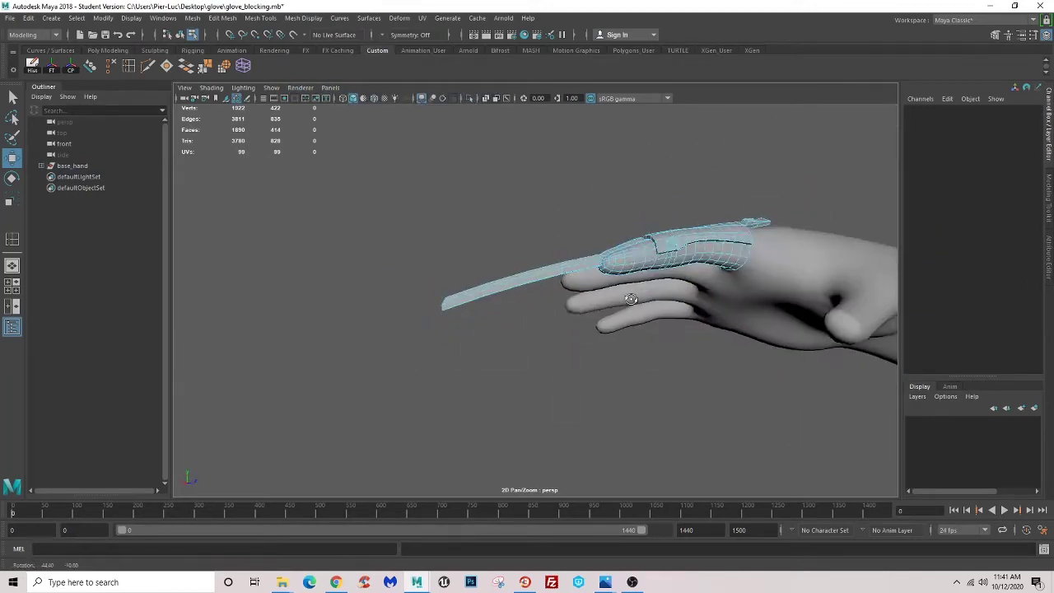
scroll(511, 303, up, 3)
scroll(499, 302, up, 3)
mouse_move(499, 302)
alt+mouse_down()
mouse_move(527, 322)
mouse_move(513, 250)
alt+mouse_up()
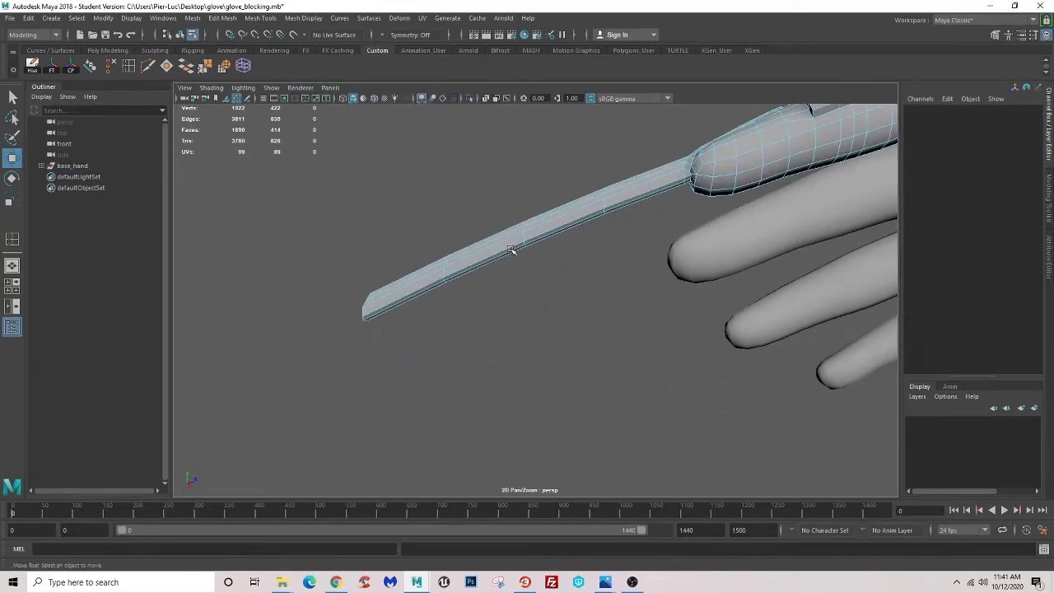
right_drag(511, 254, 507, 262)
click(507, 262)
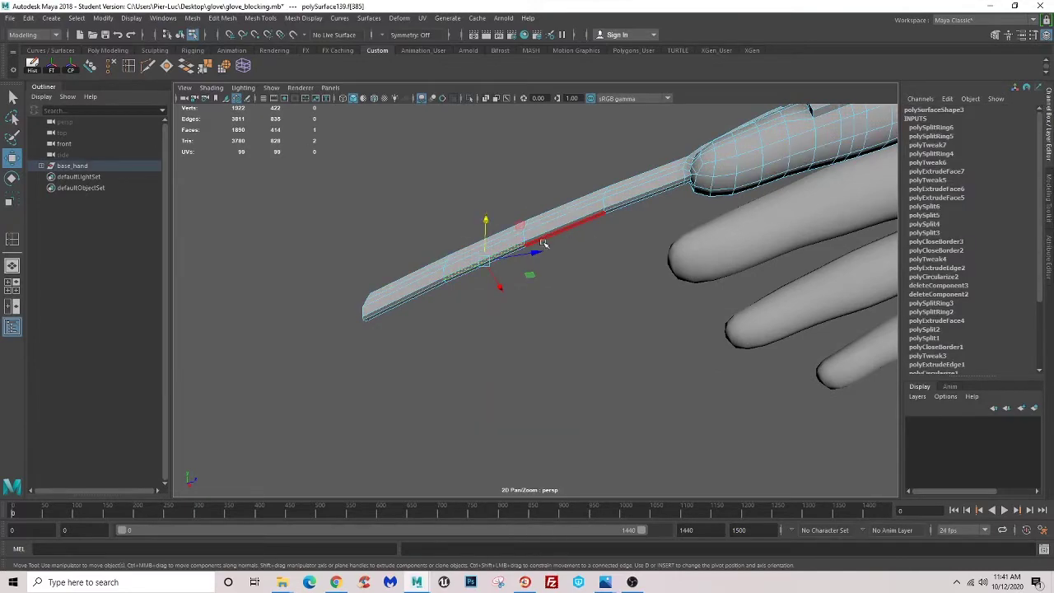
alt+drag(544, 241, 6, 114)
- Lift the faces along the blade's middle on Y to smooth the claw's curve
click(12, 100)
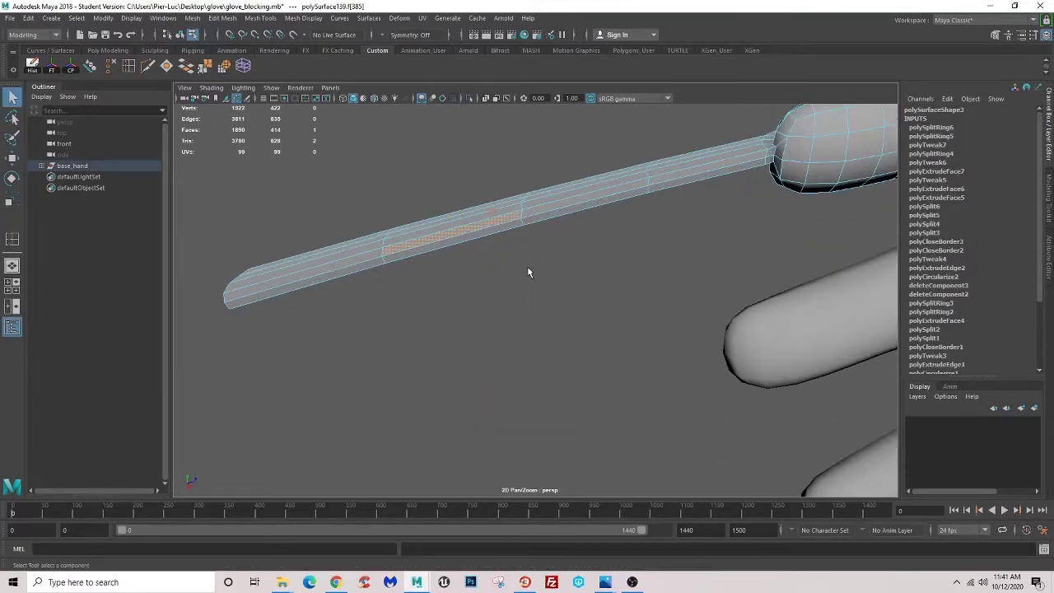
mouse_move(540, 249)
alt+mouse_down()
mouse_move(536, 395)
mouse_move(540, 354)
alt+mouse_up()
click(521, 234)
key(w)
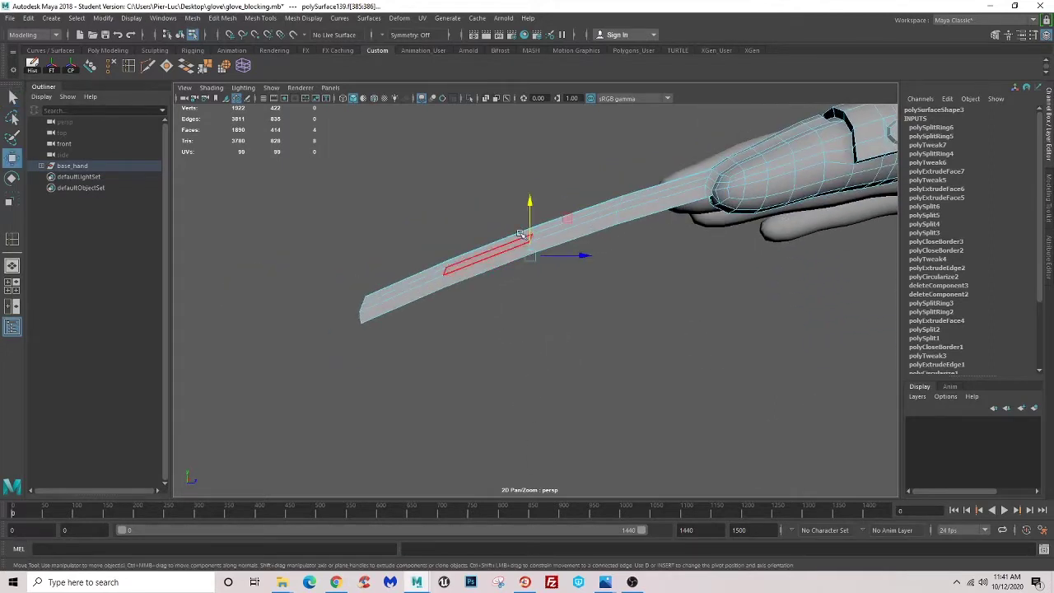
drag(531, 208, 532, 205)
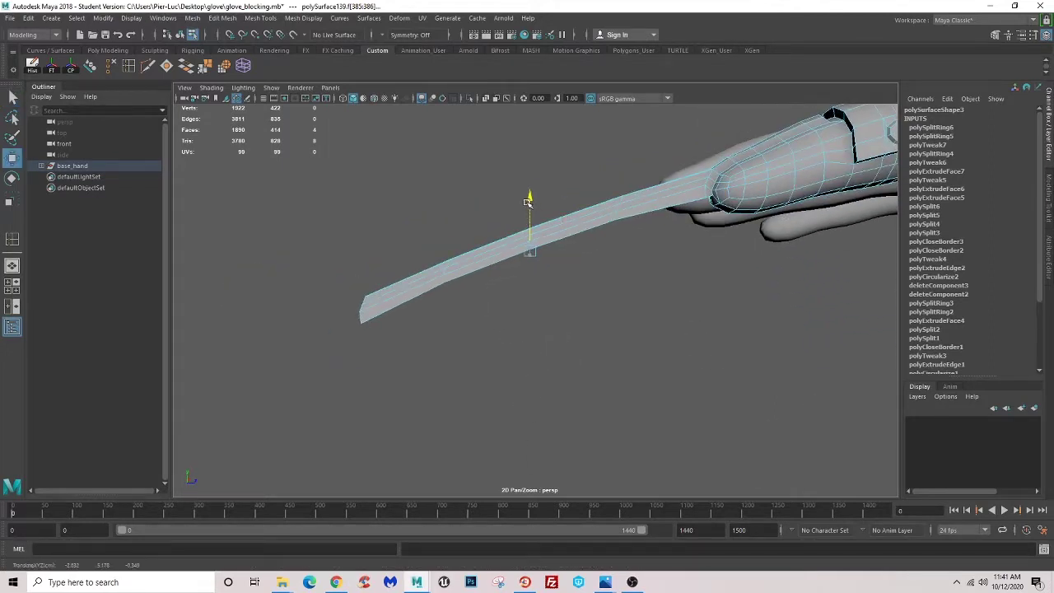
alt+drag(477, 327, 459, 299)
- Insert an edge loop near the blade tip and move a tip edge to shape the arc
click(129, 66)
click(494, 256)
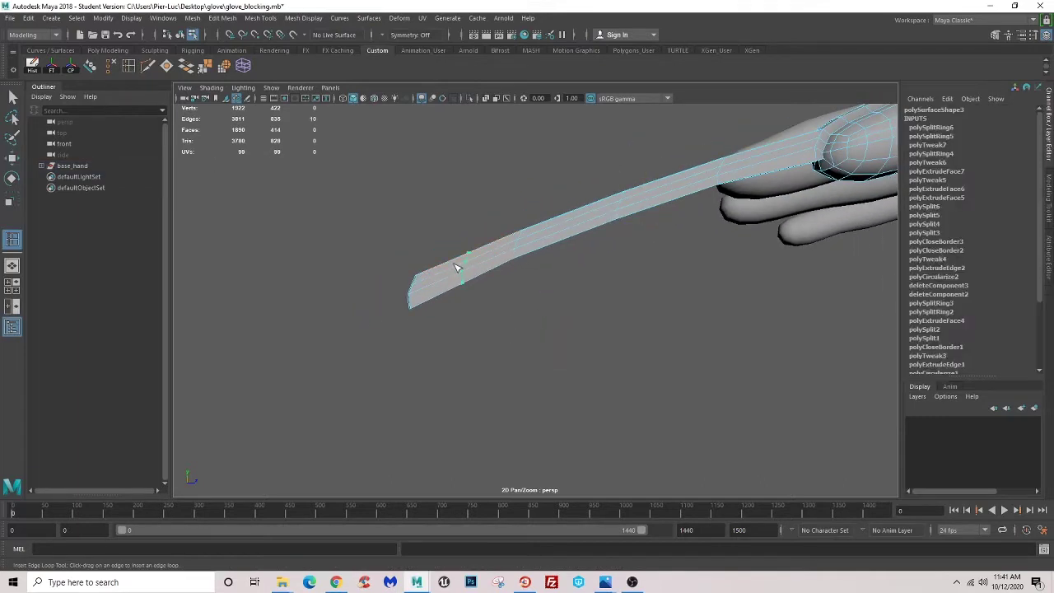
click(11, 156)
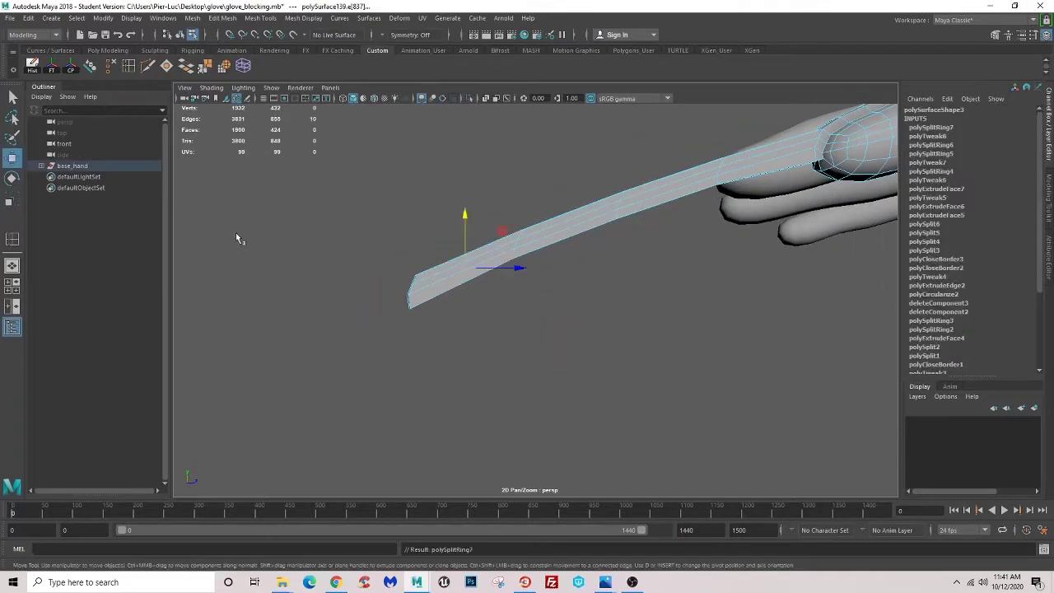
mouse_move(235, 232)
alt+right_down()
mouse_move(438, 254)
mouse_move(421, 243)
mouse_move(520, 295)
alt+right_up()
click(521, 294)
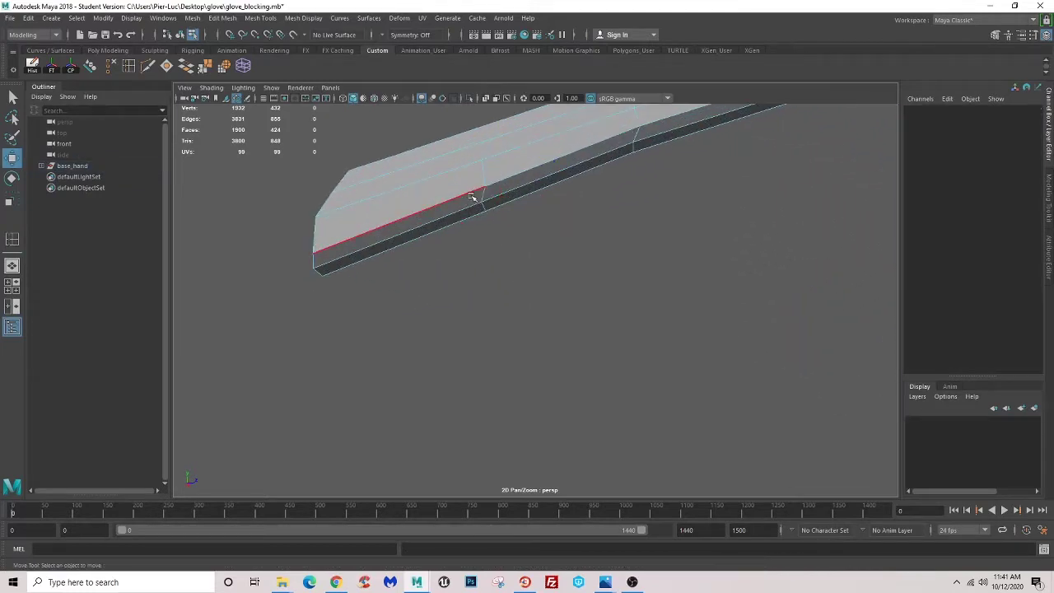
click(483, 195)
key(q)
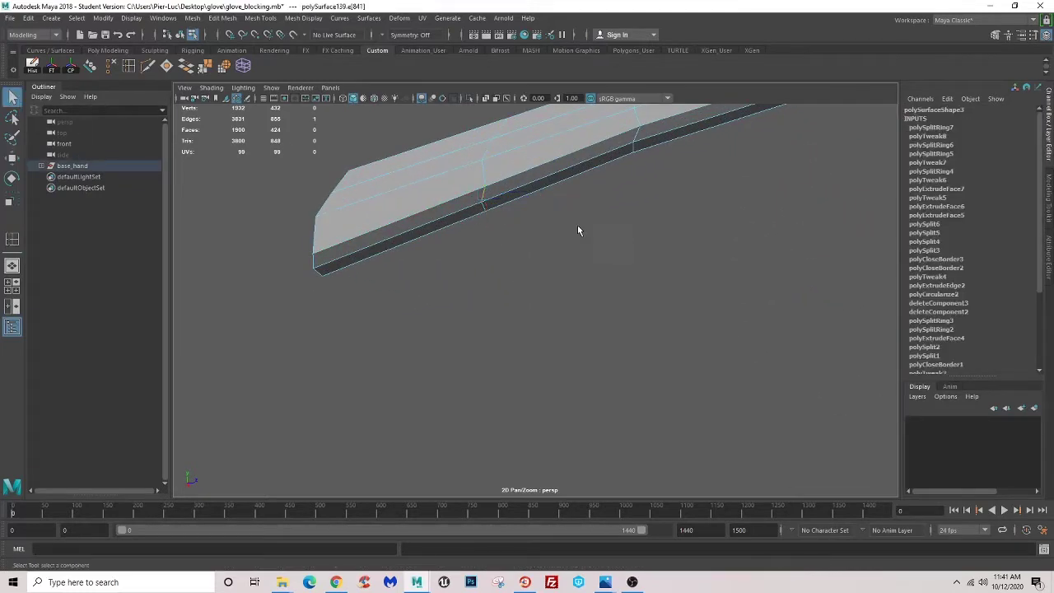
key(w)
mouse_move(494, 227)
alt+mouse_down()
mouse_move(513, 216)
mouse_move(535, 384)
mouse_move(722, 386)
mouse_move(491, 313)
mouse_move(494, 275)
mouse_move(522, 266)
mouse_move(561, 212)
alt+mouse_up()
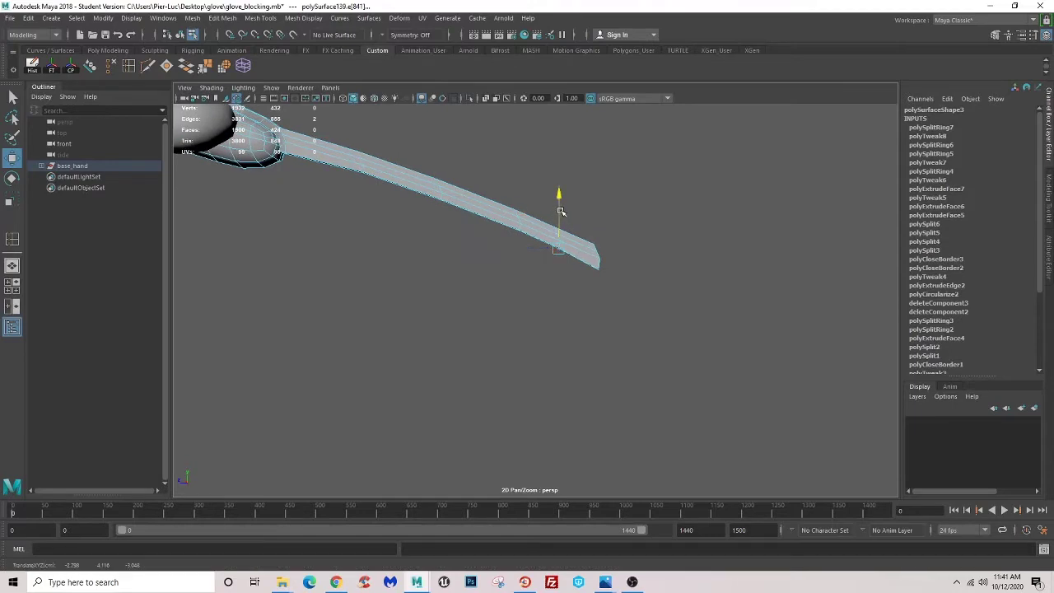
mouse_move(610, 307)
alt+mouse_down()
mouse_move(569, 308)
mouse_move(635, 313)
mouse_move(647, 251)
alt+mouse_up()
- Select the finger glove object and pick an edge loop on it
right_drag(647, 251, 712, 213)
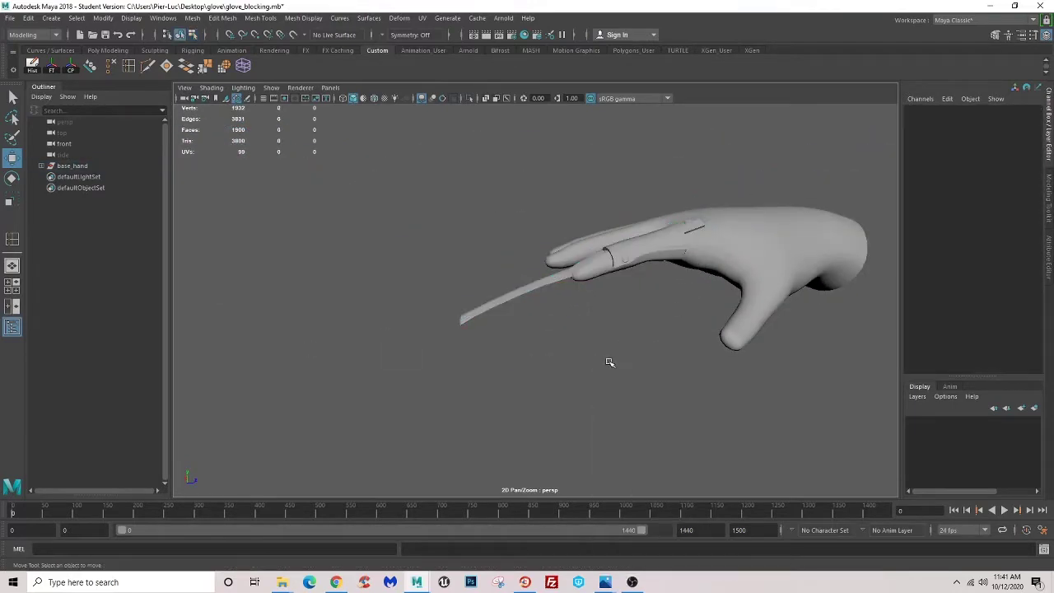
mouse_move(610, 363)
alt+mouse_down()
mouse_move(597, 404)
mouse_move(558, 391)
mouse_move(494, 430)
mouse_move(577, 400)
mouse_move(548, 370)
mouse_move(490, 360)
mouse_move(509, 322)
mouse_move(502, 304)
mouse_move(575, 238)
mouse_move(560, 346)
mouse_move(654, 371)
mouse_move(666, 393)
mouse_move(675, 281)
mouse_move(601, 299)
mouse_move(617, 242)
mouse_move(513, 290)
mouse_move(501, 266)
mouse_move(568, 292)
mouse_move(540, 266)
mouse_move(494, 288)
mouse_move(513, 261)
mouse_move(491, 230)
alt+mouse_up()
click(494, 292)
click(675, 281)
click(502, 267)
key(F10)
double_click(500, 267)
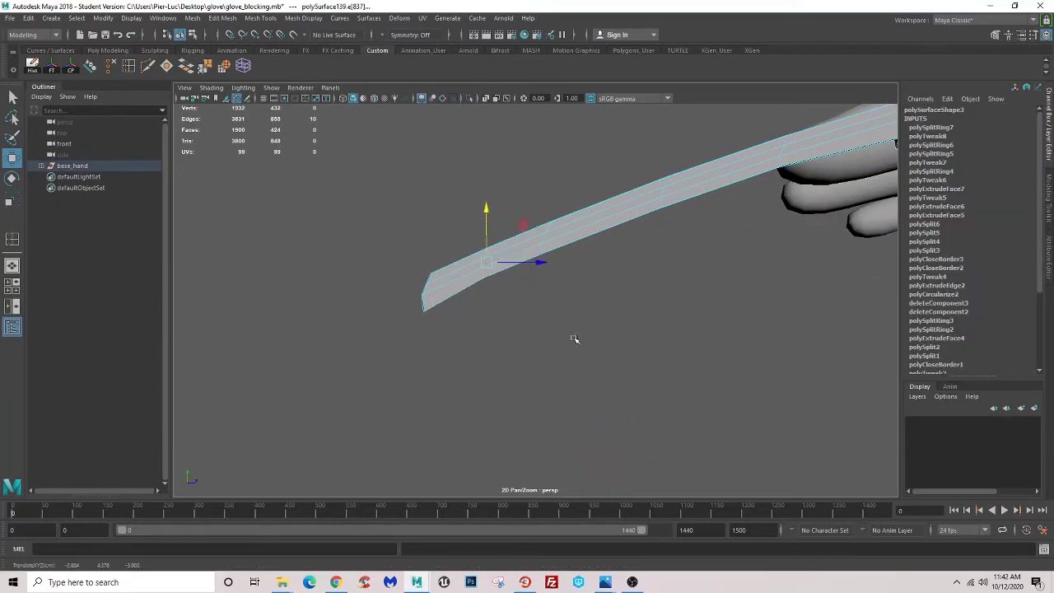
mouse_move(574, 338)
alt+mouse_down()
mouse_move(555, 332)
mouse_move(530, 374)
mouse_move(503, 334)
mouse_move(527, 308)
mouse_move(533, 271)
alt+mouse_up()
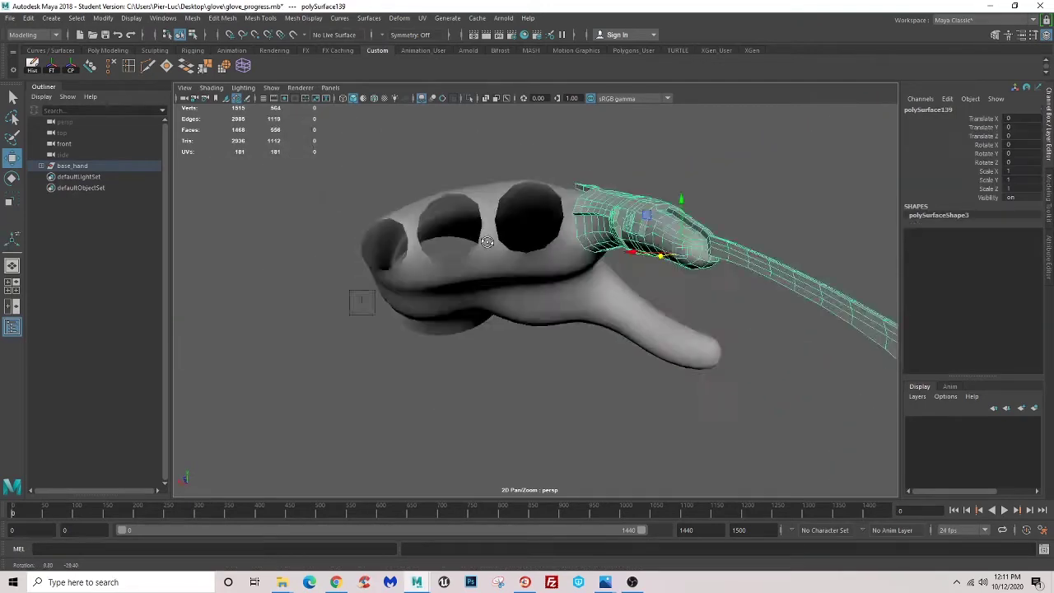
- Slide the clawed finger piece to Translate Z -0.208 and check its fit from the side
alt+drag(420, 346, 409, 259)
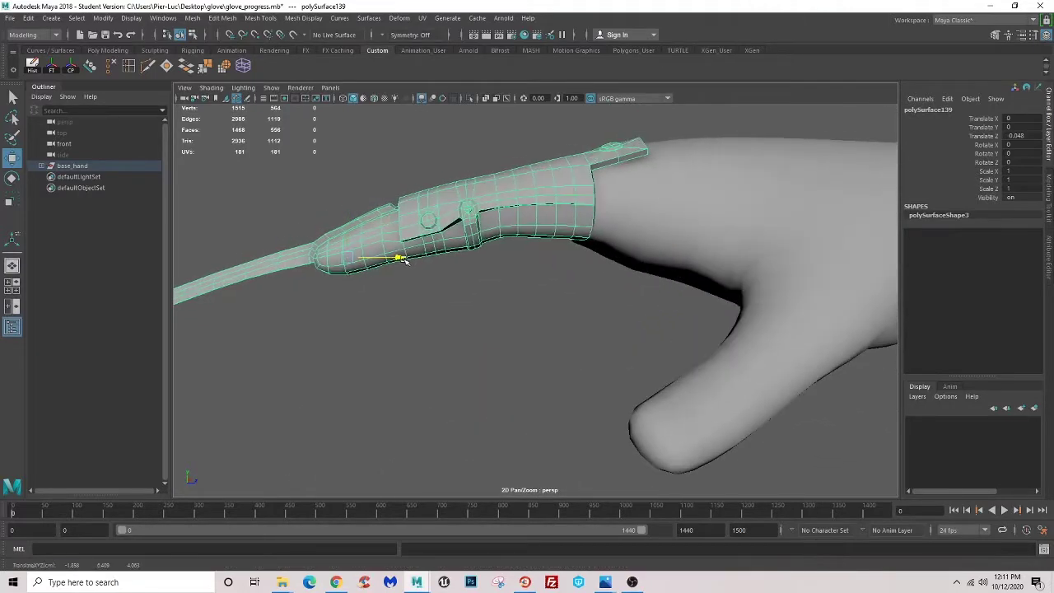
mouse_move(479, 309)
alt+mouse_down()
mouse_move(590, 254)
mouse_move(580, 249)
alt+mouse_up()
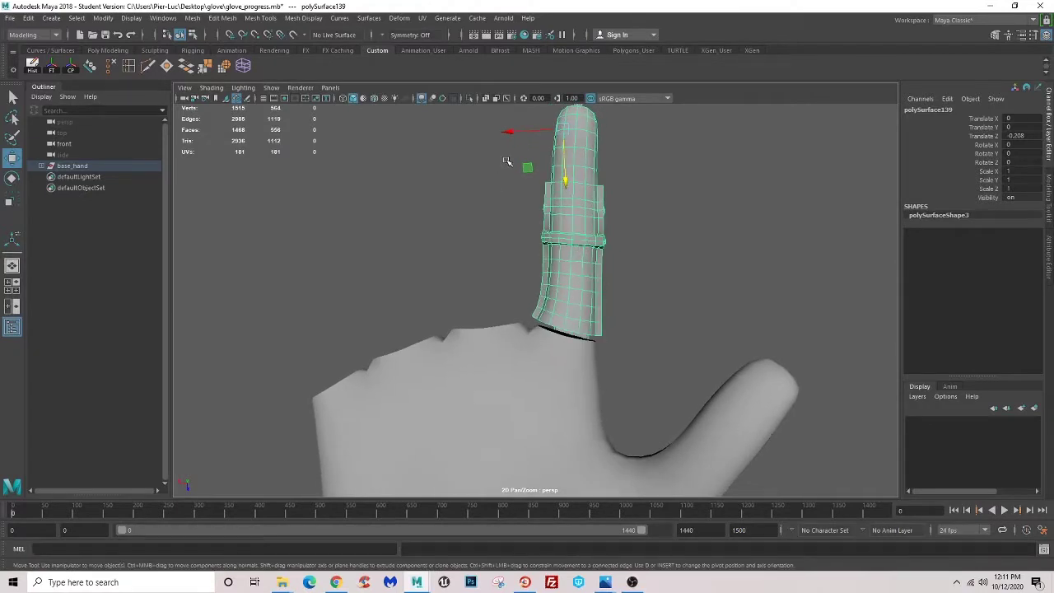
alt+drag(506, 161, 497, 169)
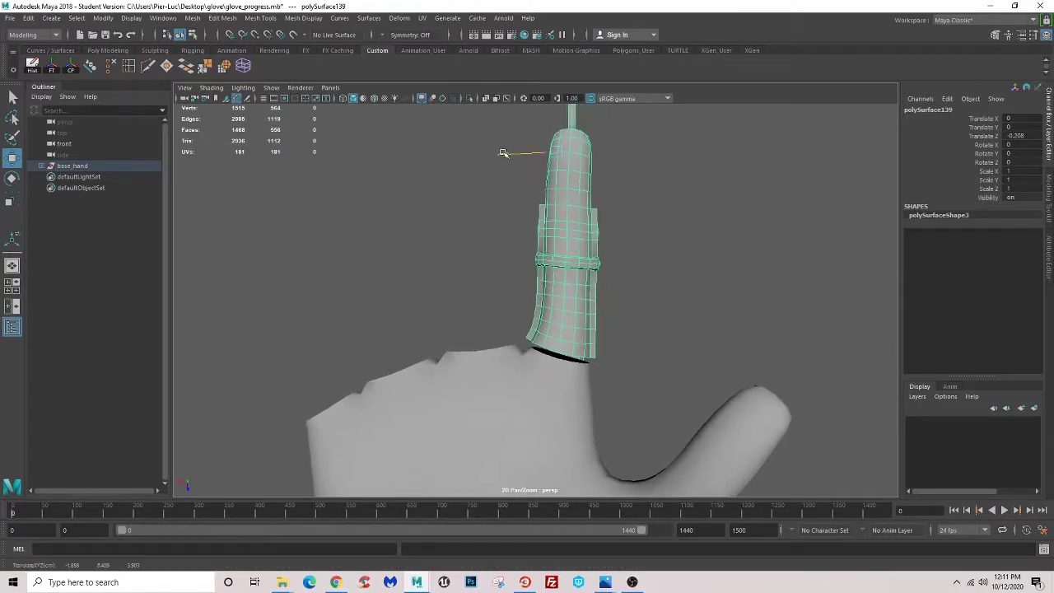
mouse_move(504, 154)
alt+mouse_down()
mouse_move(569, 360)
mouse_move(645, 368)
mouse_move(483, 299)
mouse_move(504, 206)
alt+mouse_up()
- Insert an edge loop across the glove hand shell
click(504, 206)
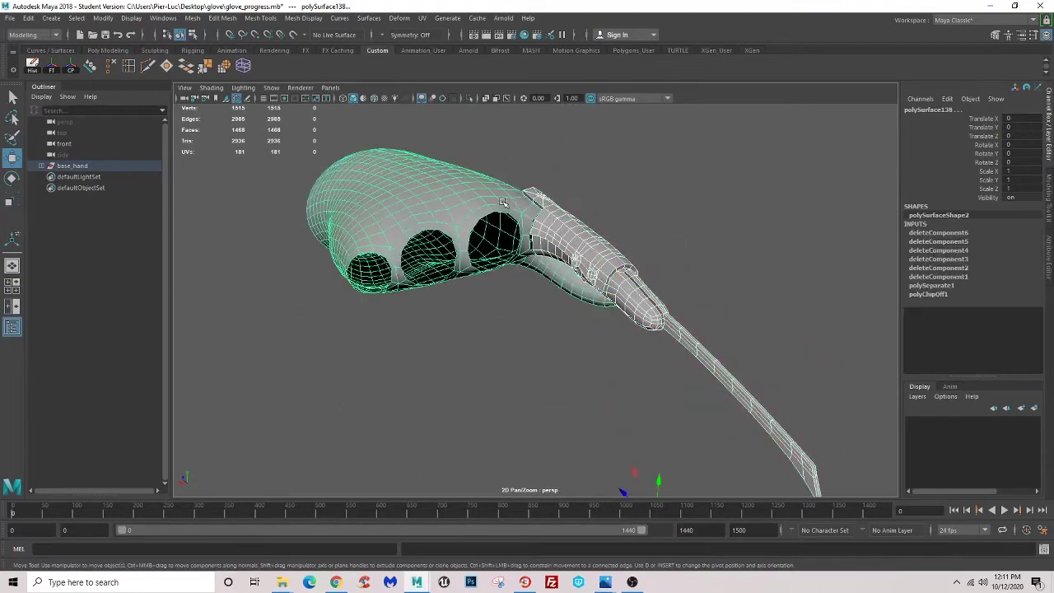
alt+right_drag(504, 206, 524, 295)
mouse_move(524, 296)
alt+mouse_down()
mouse_move(524, 306)
mouse_move(510, 298)
alt+mouse_up()
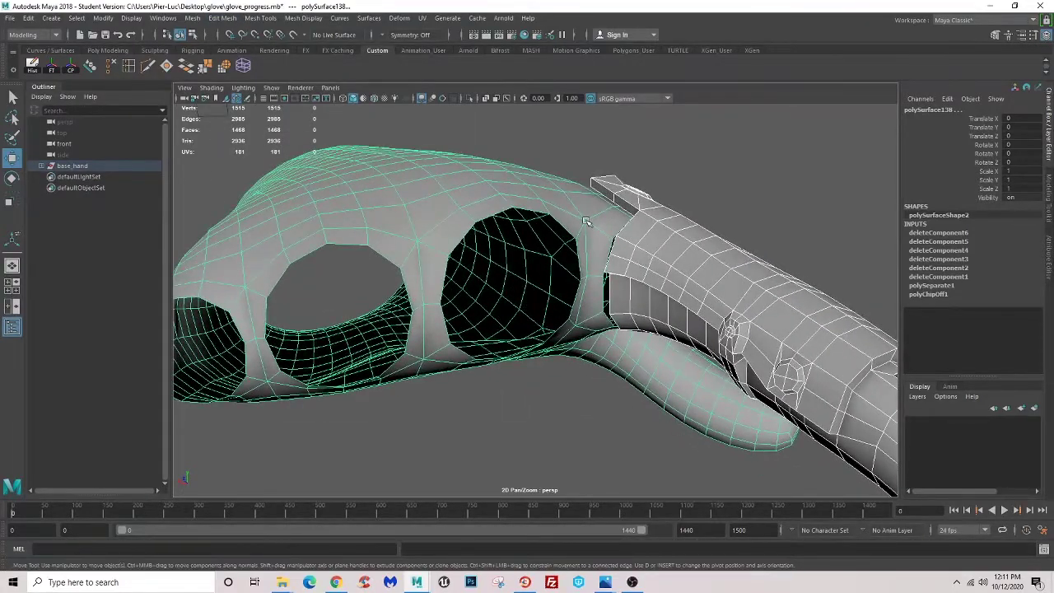
click(128, 68)
click(588, 253)
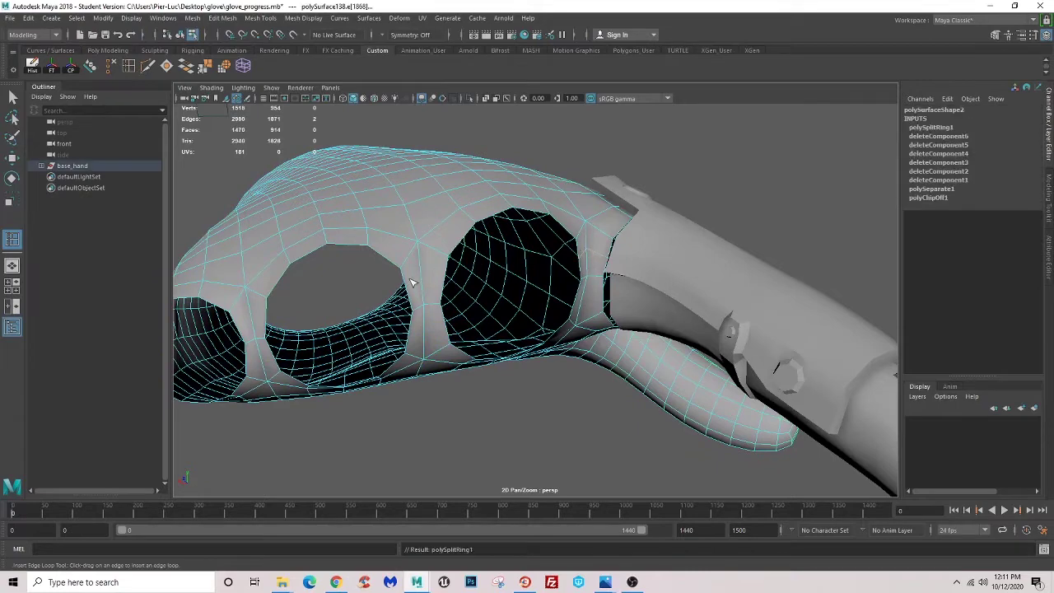
alt+drag(410, 305, 464, 311)
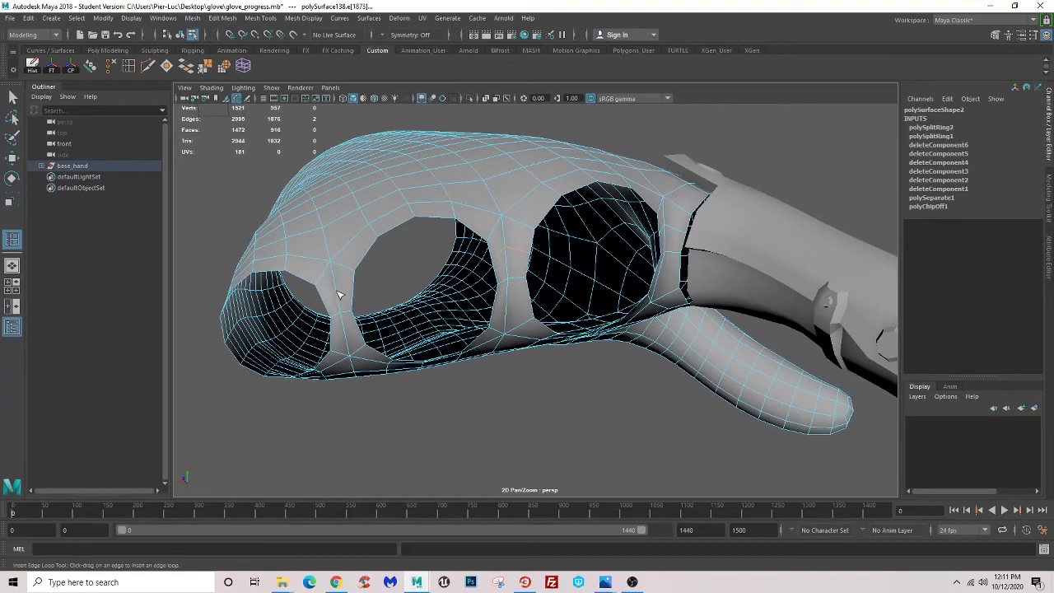
alt+drag(330, 315, 27, 99)
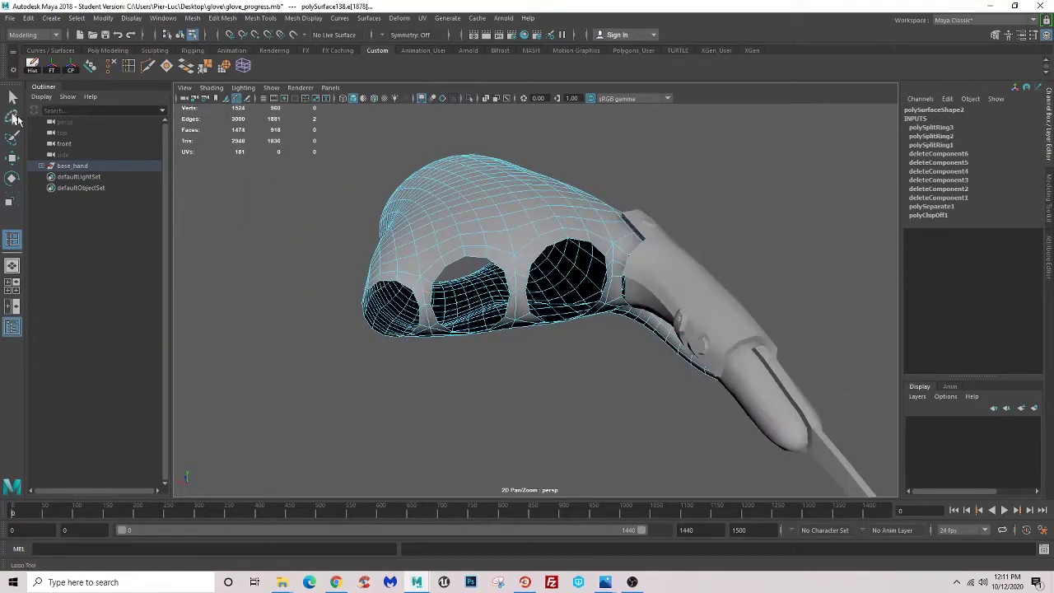
- Select finger armor polySurface139 and duplicate it as polySurface140
click(14, 99)
alt+drag(576, 246, 539, 247)
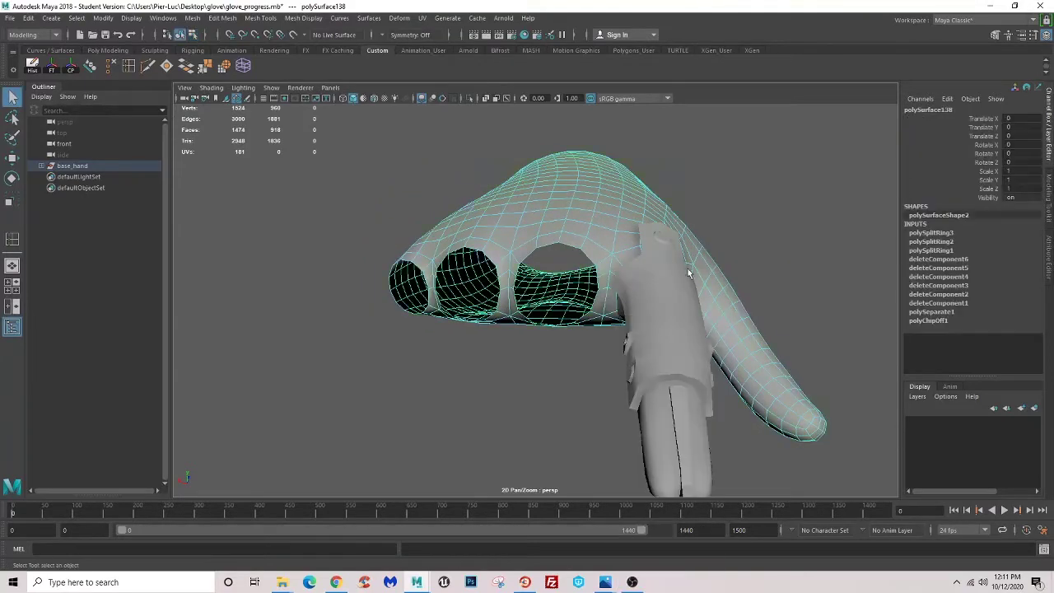
click(637, 375)
mouse_move(636, 375)
alt+mouse_down()
mouse_move(384, 401)
mouse_move(432, 328)
mouse_move(428, 343)
alt+mouse_up()
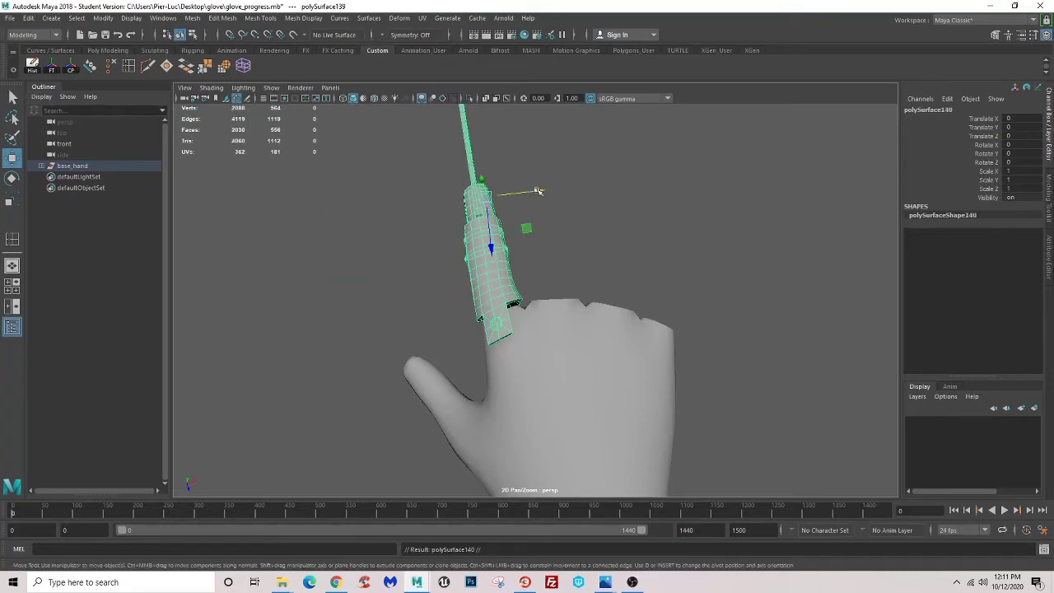
- Move and rotate the duplicate finger armor onto the neighbouring finger
mouse_move(538, 191)
mouse_down()
mouse_move(558, 197)
mouse_move(556, 239)
mouse_move(509, 306)
mouse_up()
drag(608, 363, 575, 470)
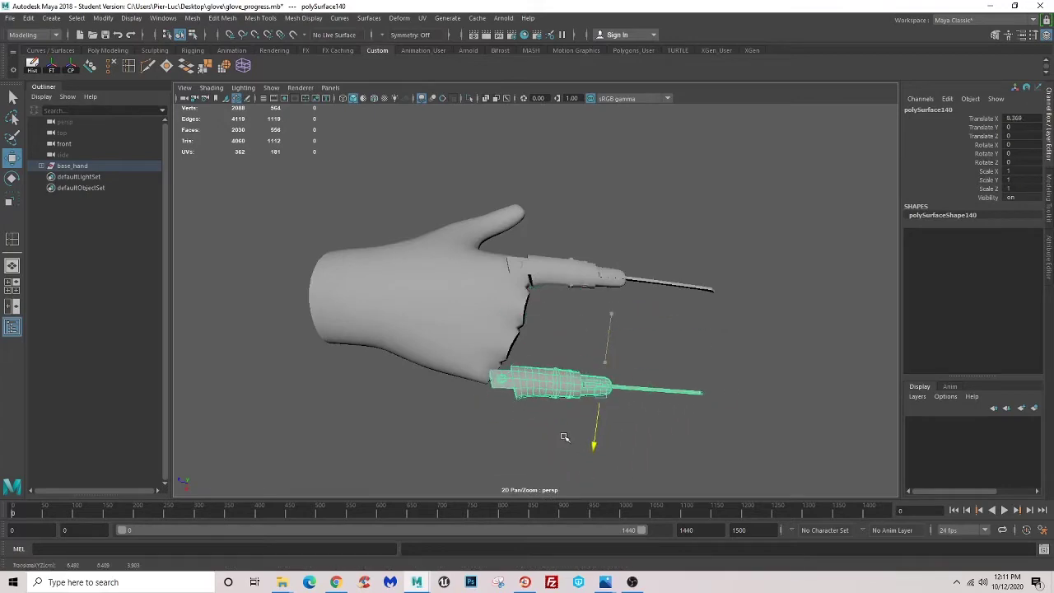
mouse_move(605, 408)
alt+mouse_down()
mouse_move(493, 214)
mouse_move(522, 235)
alt+mouse_up()
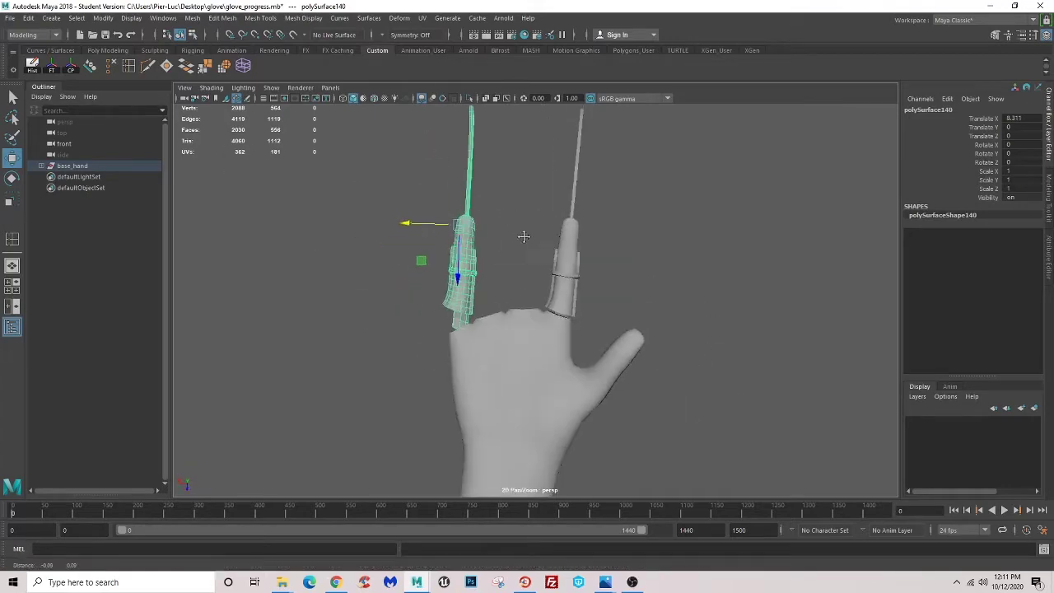
scroll(534, 338, up, 3)
mouse_move(534, 337)
alt+mouse_down()
mouse_move(541, 370)
mouse_move(665, 376)
mouse_move(539, 383)
alt+mouse_up()
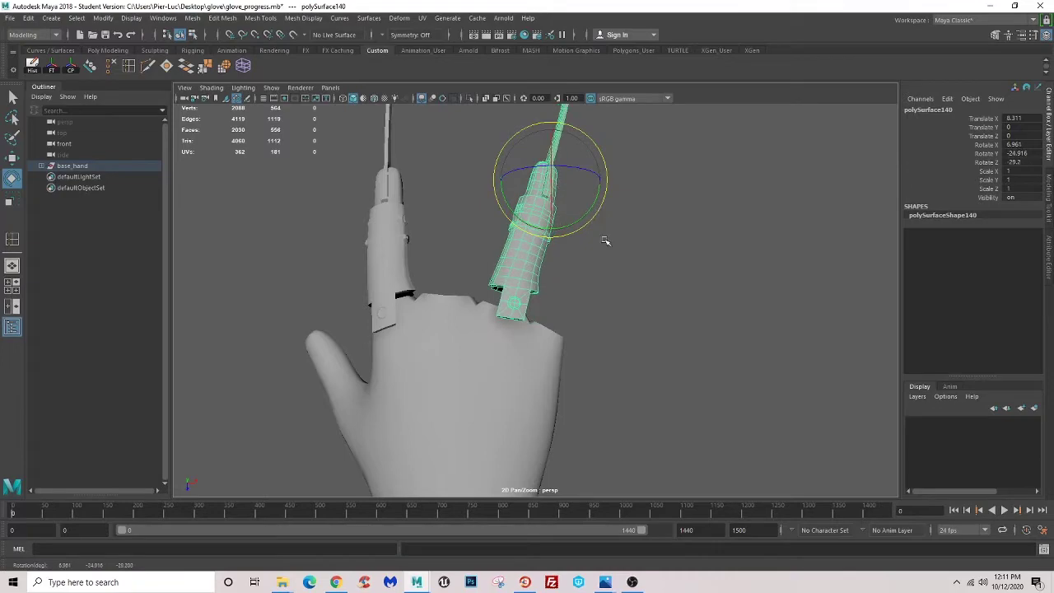
mouse_move(605, 241)
alt+mouse_down()
mouse_move(495, 280)
mouse_move(443, 271)
mouse_move(463, 315)
alt+mouse_up()
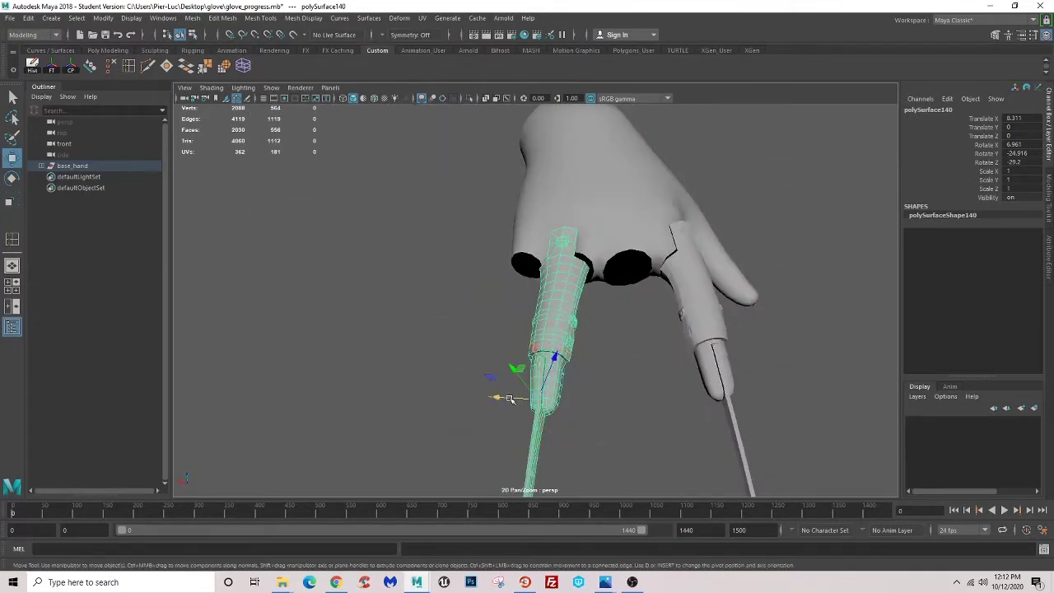
mouse_move(612, 373)
alt+mouse_down()
mouse_move(539, 238)
mouse_move(474, 333)
mouse_move(558, 341)
mouse_move(683, 376)
mouse_move(687, 333)
mouse_move(558, 311)
mouse_move(767, 146)
mouse_move(555, 442)
mouse_move(495, 380)
mouse_move(541, 324)
mouse_move(494, 248)
mouse_move(542, 296)
mouse_move(507, 325)
alt+mouse_up()
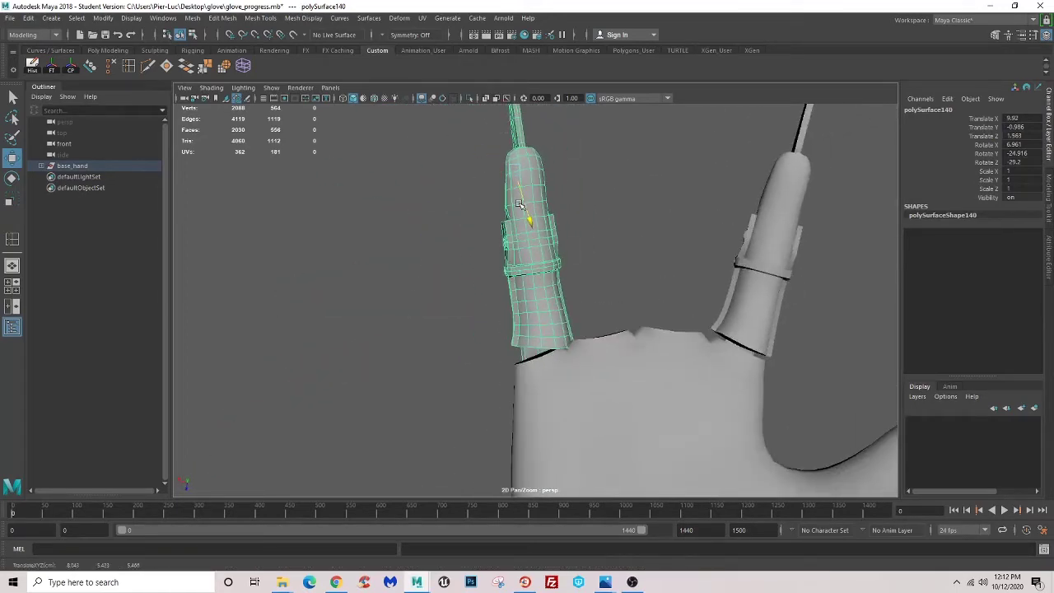
mouse_move(467, 183)
alt+mouse_down()
mouse_move(454, 266)
mouse_move(500, 262)
mouse_move(561, 330)
mouse_move(535, 440)
mouse_move(577, 428)
alt+mouse_up()
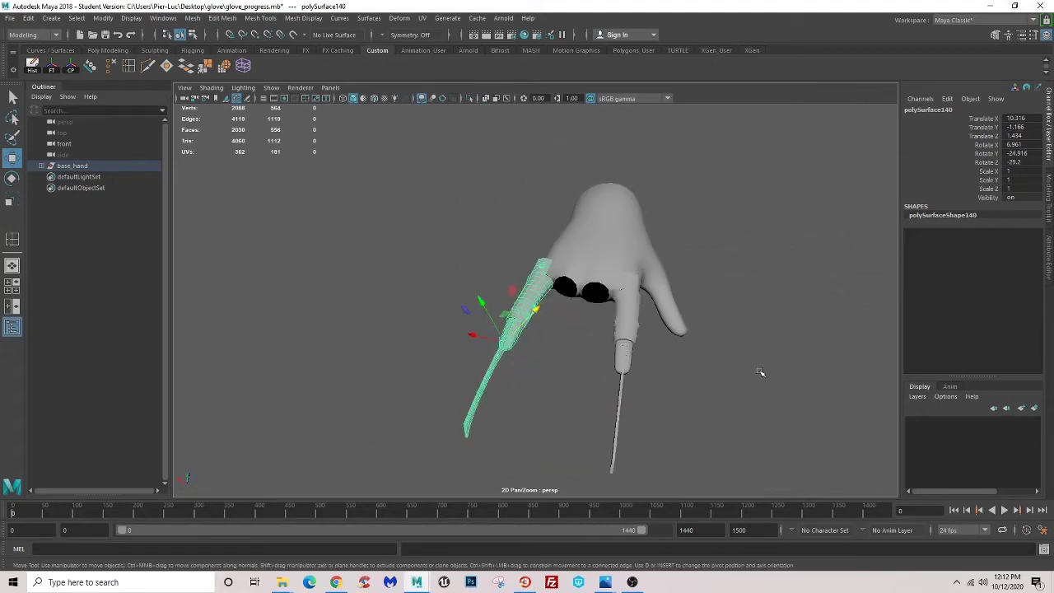
- Scale the duplicate finger piece to 0.965, then deselect it
click(761, 372)
mouse_move(761, 372)
alt+mouse_down()
mouse_move(598, 377)
mouse_move(610, 371)
mouse_move(462, 403)
mouse_move(514, 404)
mouse_move(501, 395)
mouse_move(549, 380)
mouse_move(558, 343)
mouse_move(537, 343)
alt+mouse_up()
click(543, 298)
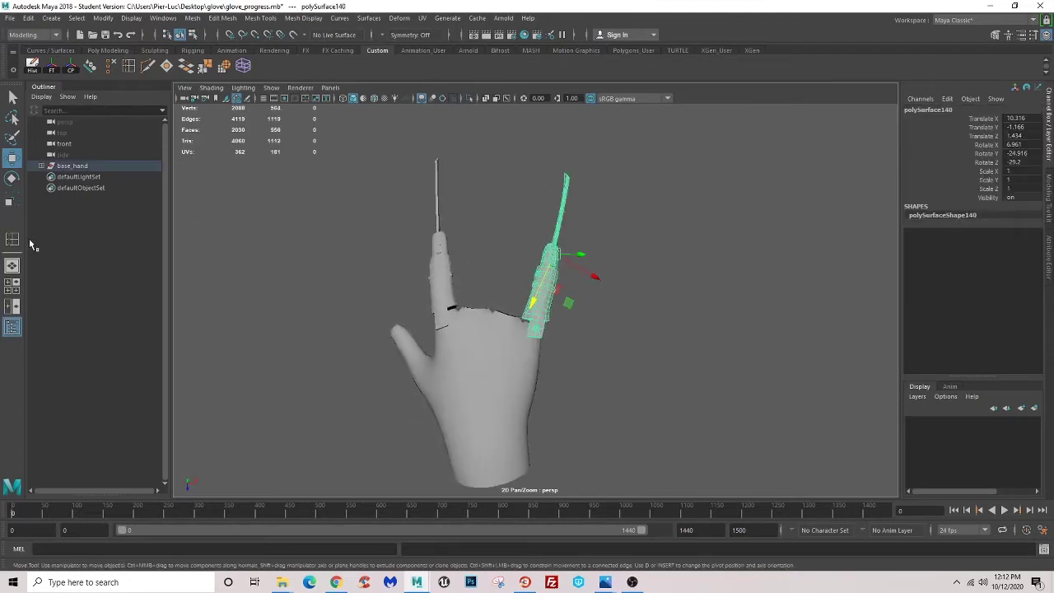
click(12, 201)
scroll(498, 270, up, 2)
scroll(498, 270, up, 3)
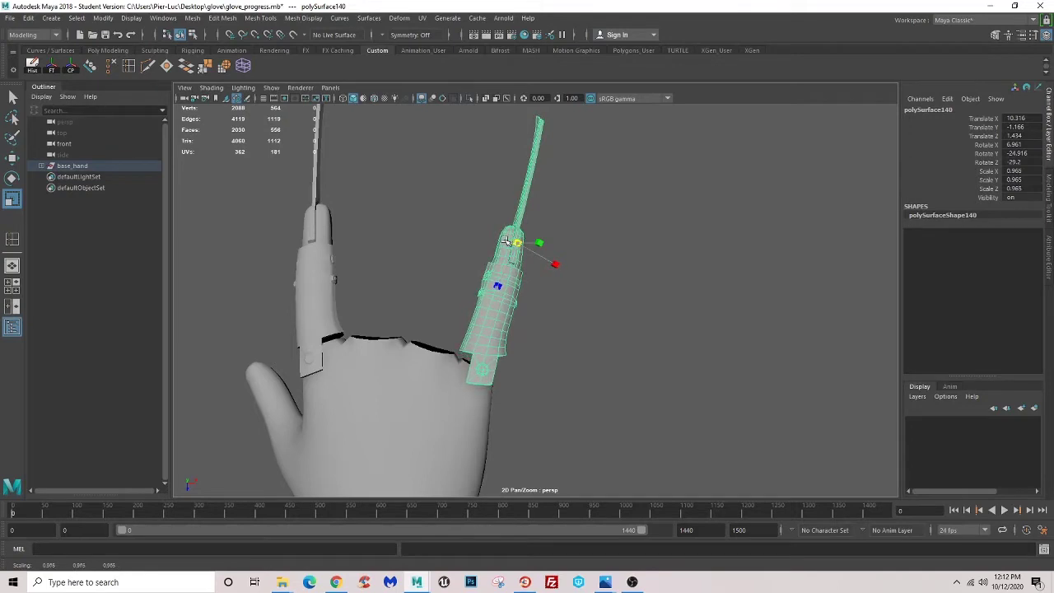
click(543, 365)
click(496, 264)
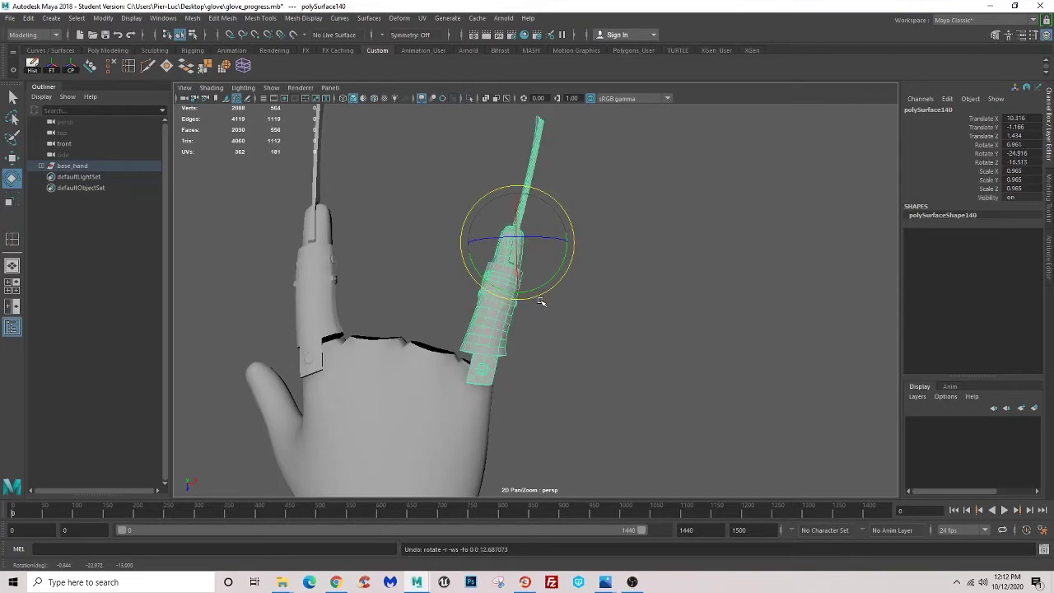
click(540, 302)
- Select the finger armor and glove, inspecting the edge at the glove's finger opening
alt+drag(540, 332, 527, 329)
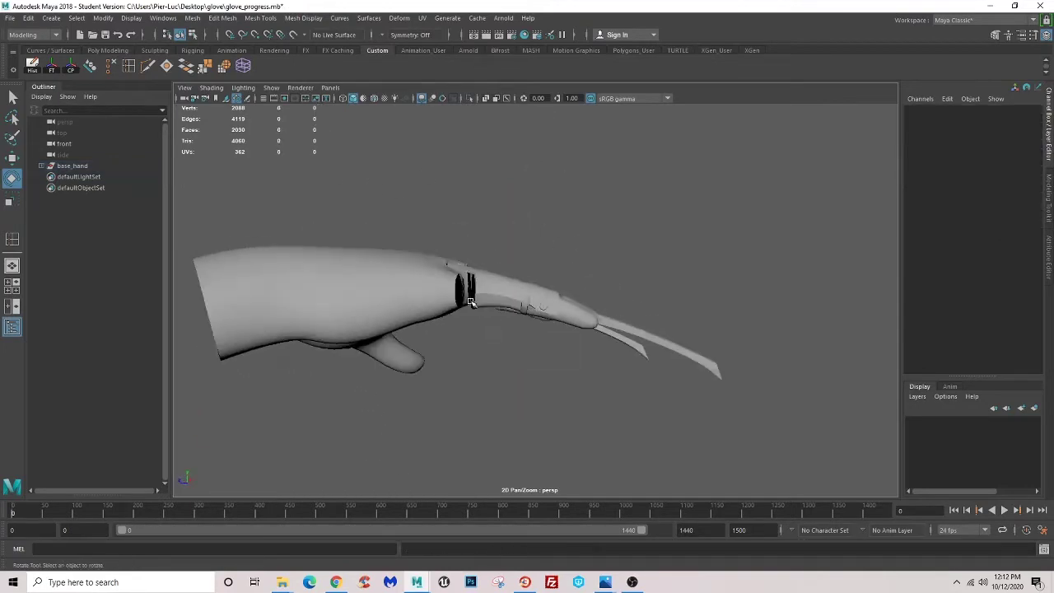
alt+right_drag(516, 283, 601, 286)
mouse_move(601, 286)
alt+mouse_down()
mouse_move(576, 329)
mouse_move(472, 327)
mouse_move(494, 346)
mouse_move(482, 256)
alt+mouse_up()
click(577, 329)
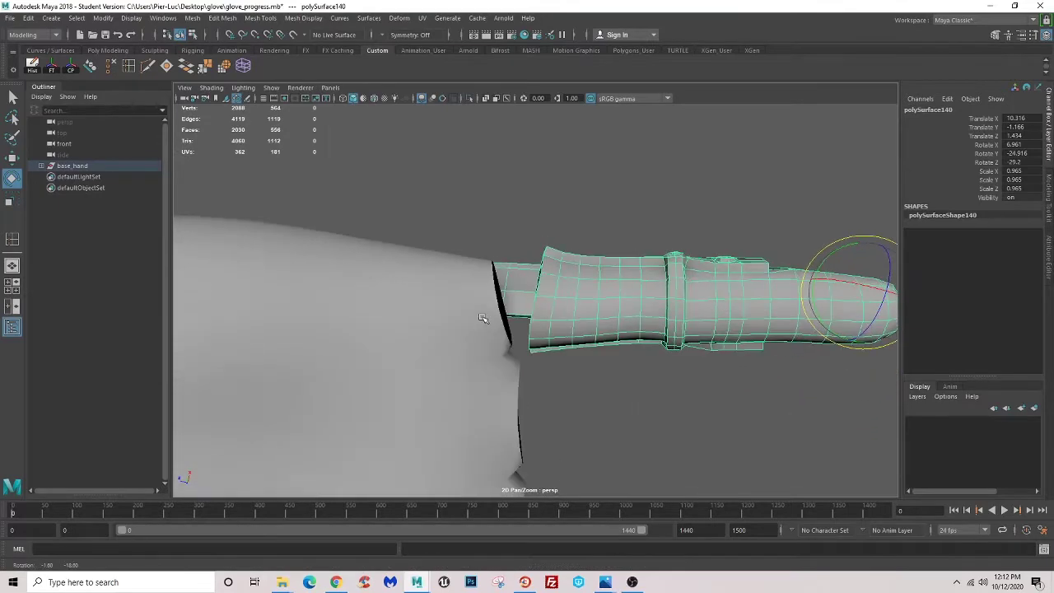
click(480, 247)
click(490, 276)
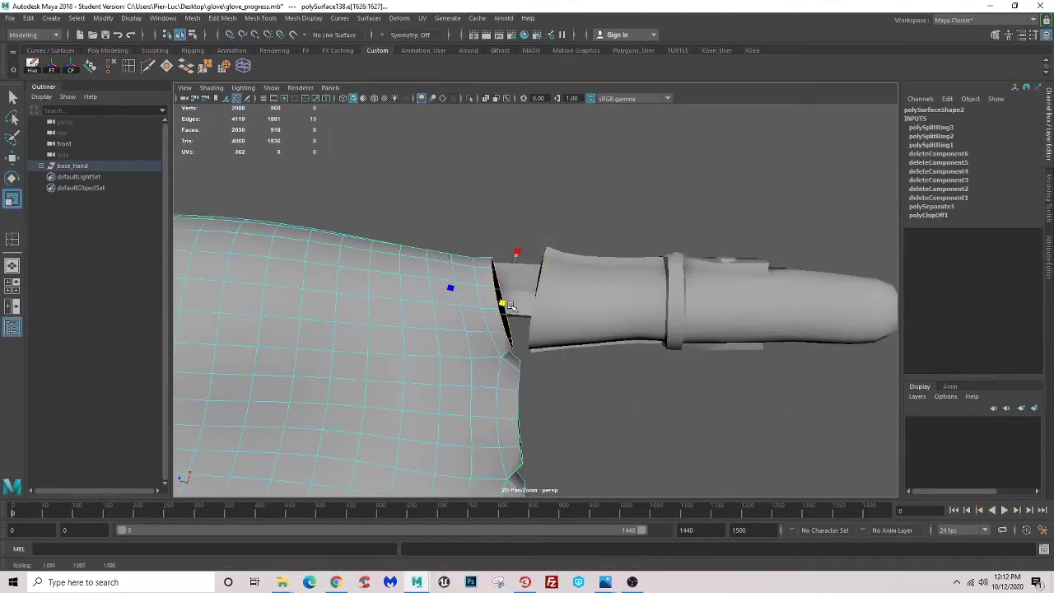
right_drag(555, 266, 555, 232)
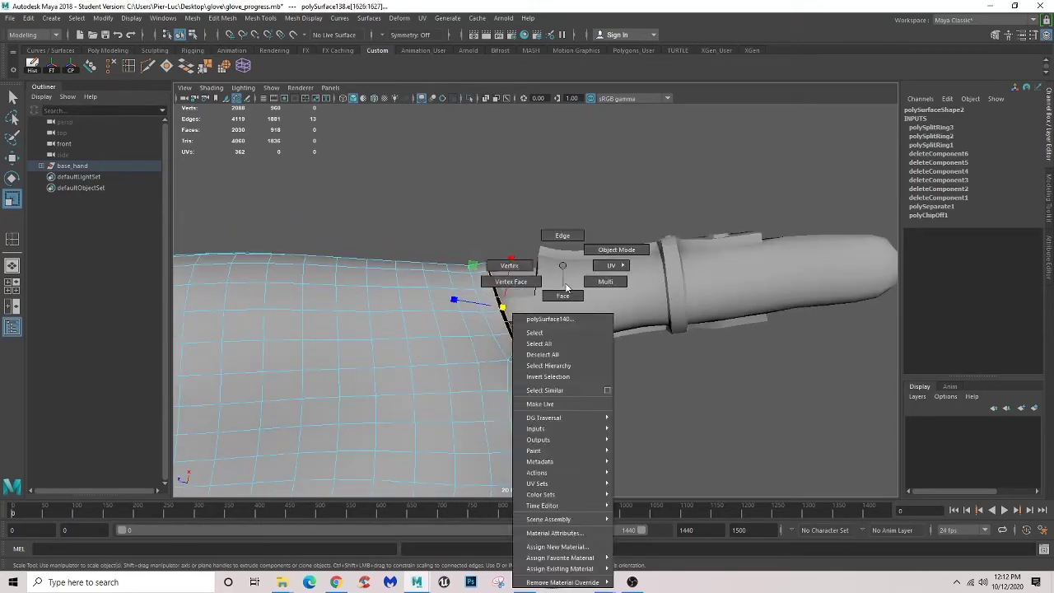
shift+click(406, 288)
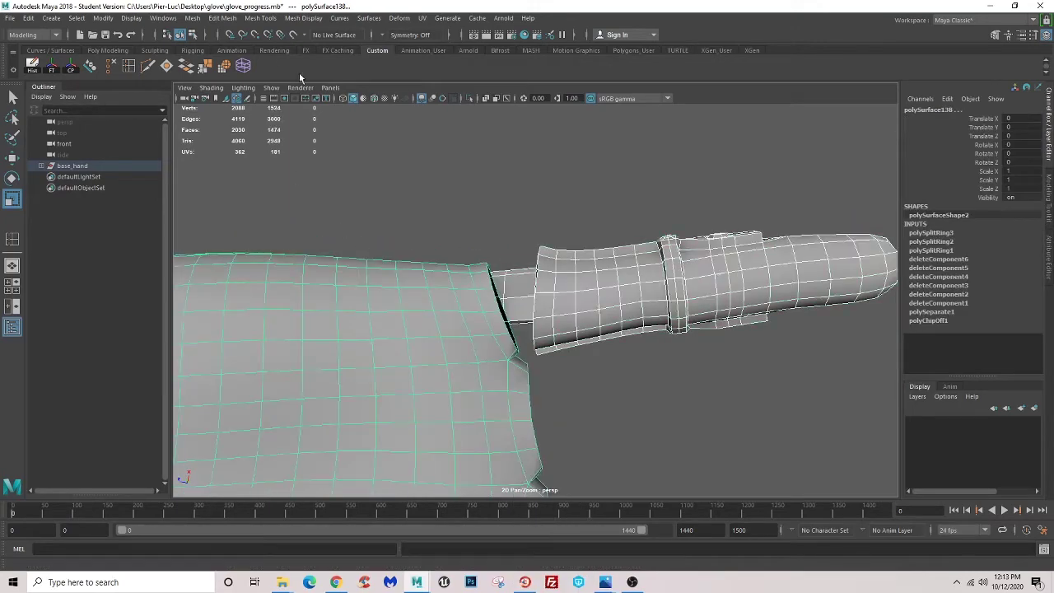
mouse_move(403, 185)
alt+mouse_down()
mouse_move(547, 295)
mouse_move(534, 252)
alt+mouse_up()
- Seat the finger piece at about (10.242, -1.155, 1.639), then Shift-select glove mesh polySurface138
key(r)
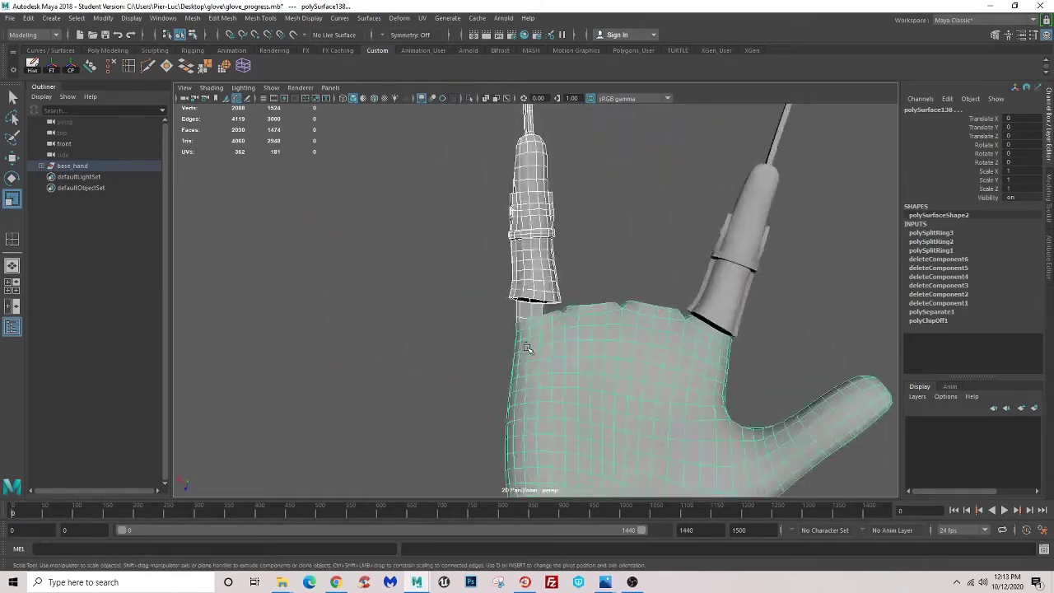
click(534, 252)
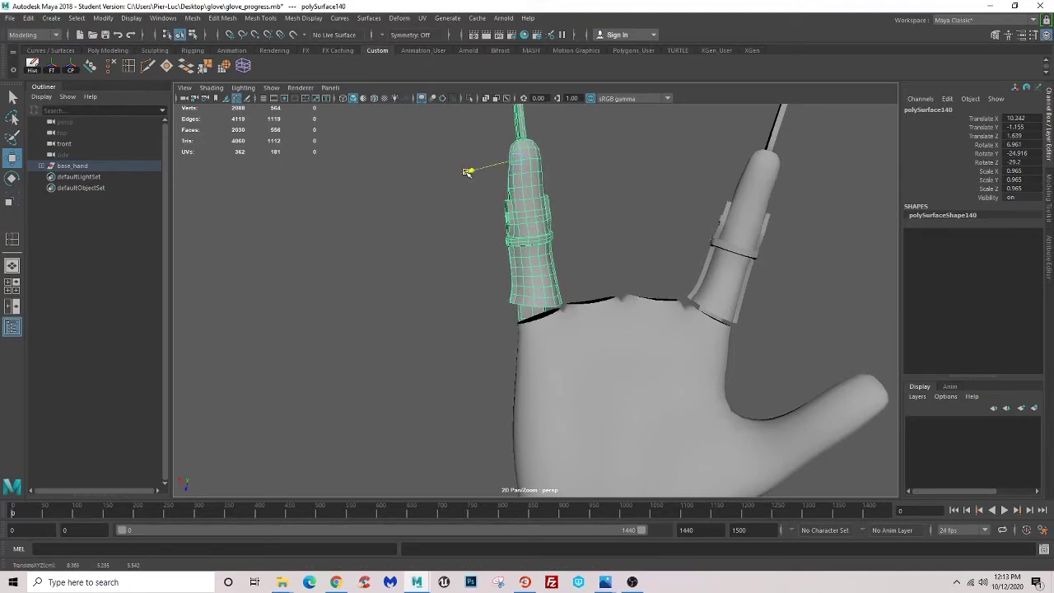
mouse_move(600, 234)
alt+mouse_down()
mouse_move(584, 477)
mouse_move(528, 377)
mouse_move(635, 294)
alt+mouse_up()
scroll(624, 329, up, 3)
scroll(596, 223, up, 3)
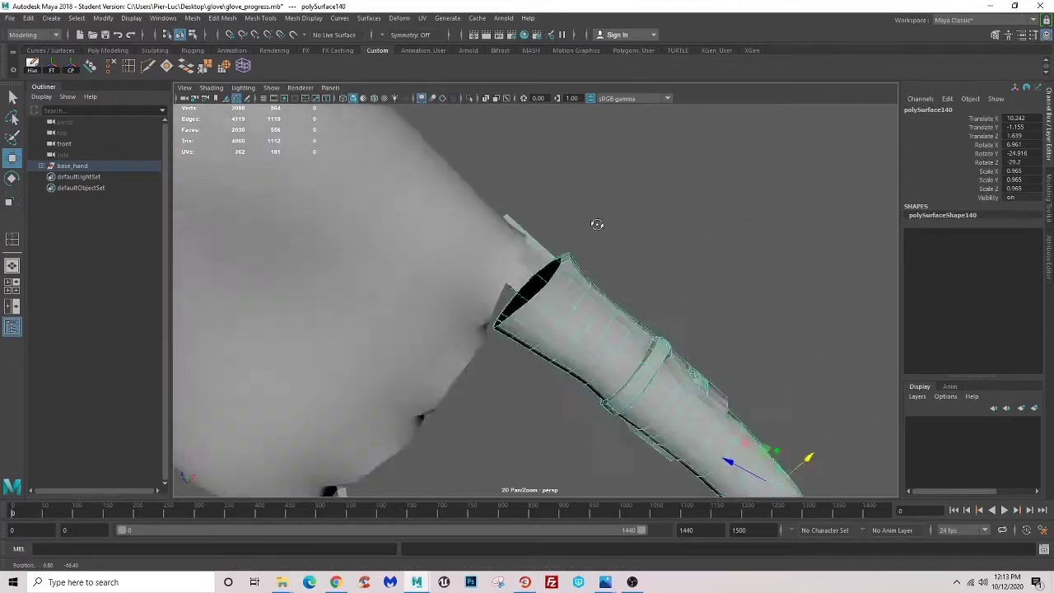
alt+drag(595, 224, 576, 224)
click(389, 219)
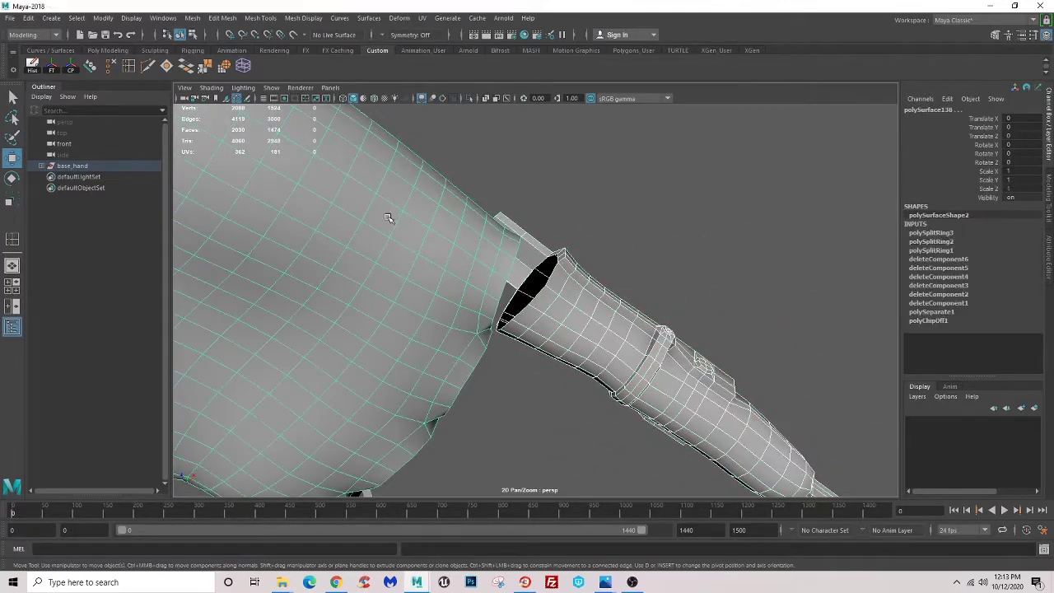
- Combine the glove and finger armor into one mesh and try bridging the opening's border edges
click(192, 18)
click(205, 57)
alt+drag(527, 346, 494, 297)
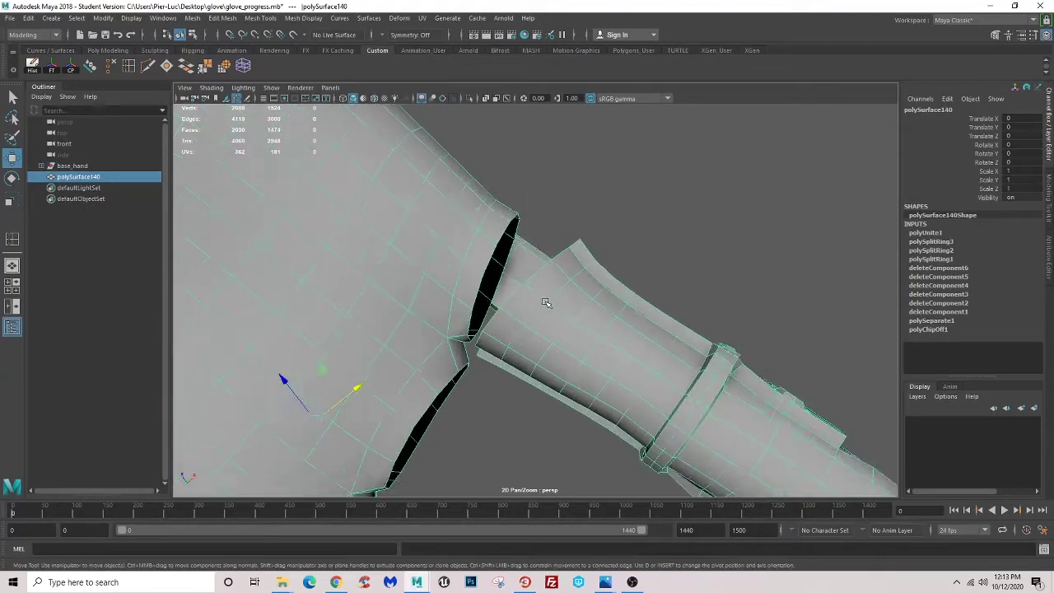
right_drag(498, 288, 511, 303)
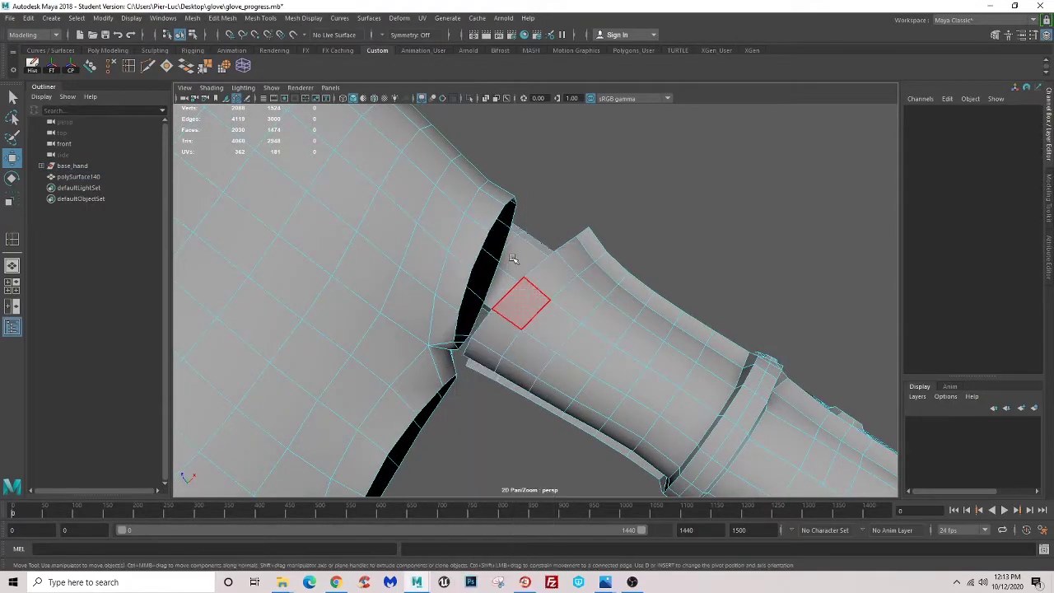
click(505, 302)
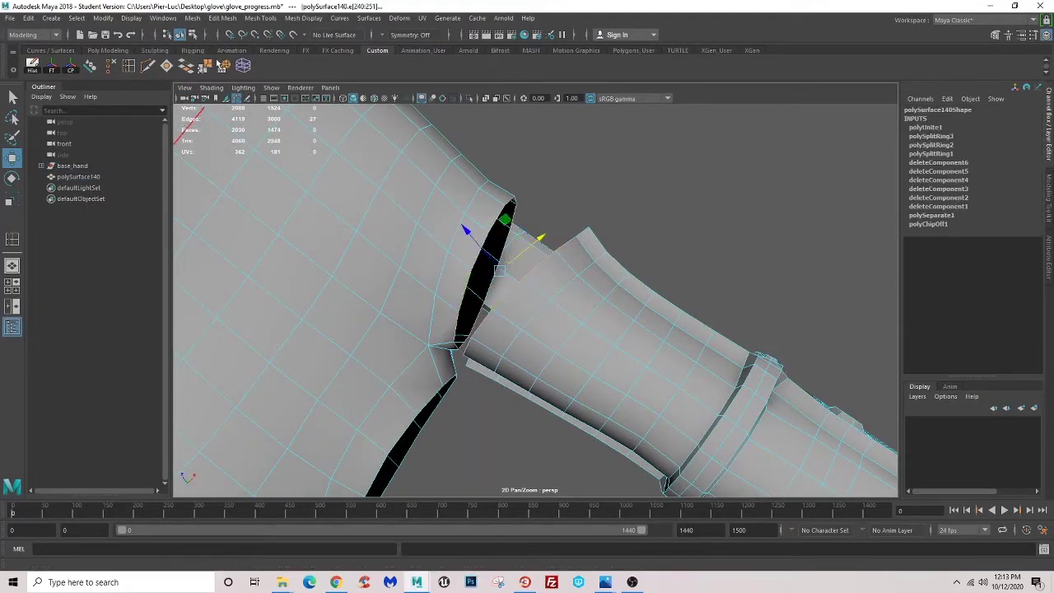
click(188, 71)
mouse_move(560, 348)
alt+mouse_down()
mouse_move(538, 240)
mouse_move(432, 387)
mouse_move(485, 426)
mouse_move(342, 290)
mouse_move(544, 356)
mouse_move(704, 358)
mouse_move(503, 318)
alt+mouse_up()
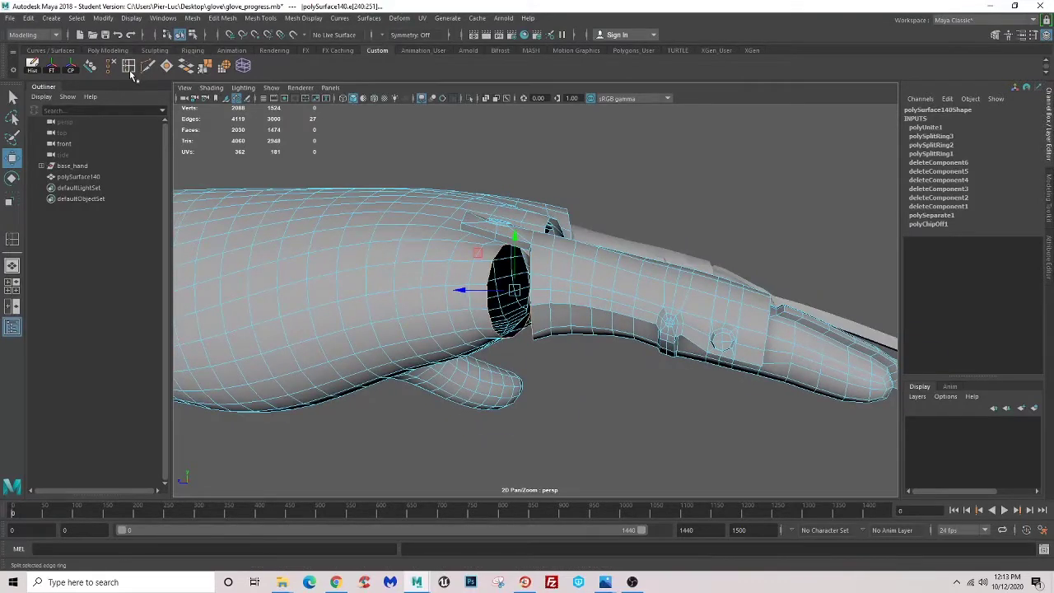
- Add an edge loop to even the borders, then bridge the gap between armor and glove
mouse_move(494, 272)
alt+mouse_down()
mouse_move(412, 318)
mouse_move(478, 307)
alt+mouse_up()
scroll(524, 298, up, 2)
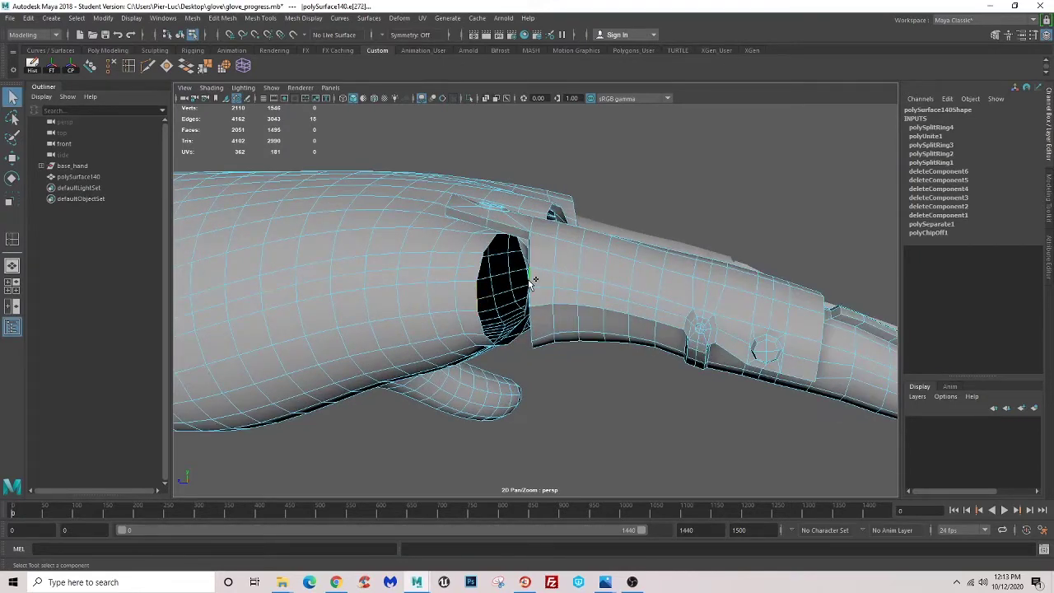
shift+click(532, 280)
alt+drag(532, 280, 546, 294)
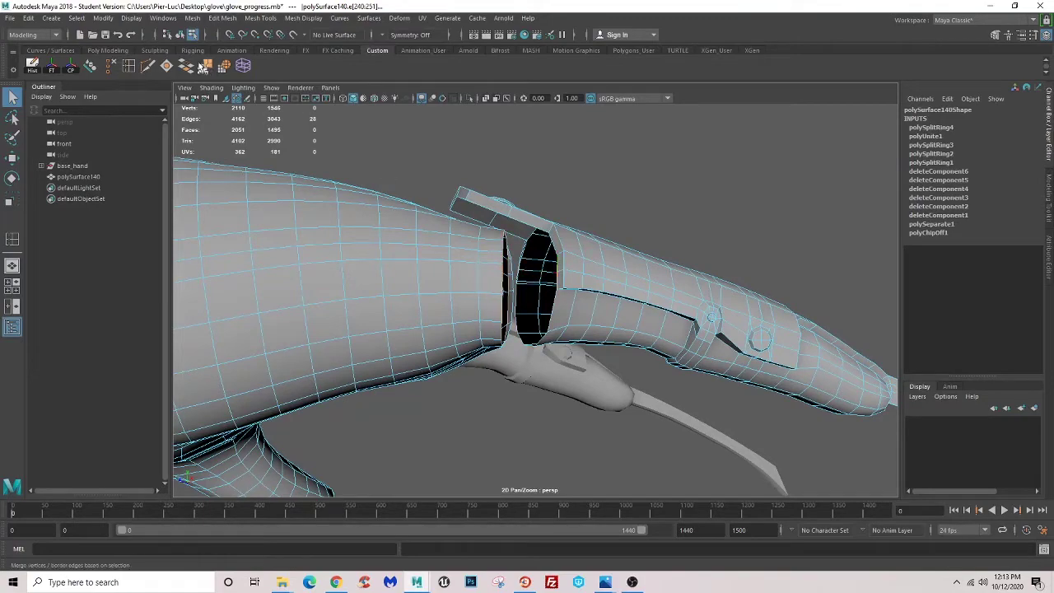
click(185, 68)
mouse_move(549, 382)
alt+mouse_down()
mouse_move(436, 384)
mouse_move(450, 337)
mouse_move(533, 342)
mouse_move(552, 277)
alt+mouse_up()
- Clear the selection and inspect the combined glove mesh from several angles
key(q)
click(552, 276)
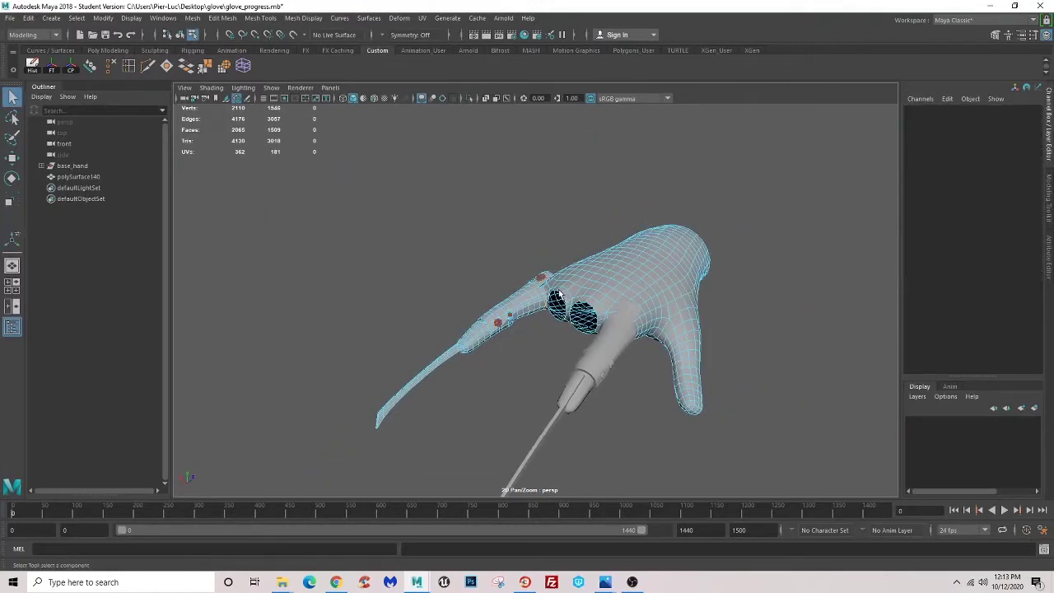
scroll(548, 280, up, 3)
scroll(595, 240, down, 3)
click(587, 383)
mouse_move(587, 383)
alt+mouse_down()
mouse_move(535, 327)
mouse_move(584, 265)
alt+mouse_up()
scroll(573, 271, up, 5)
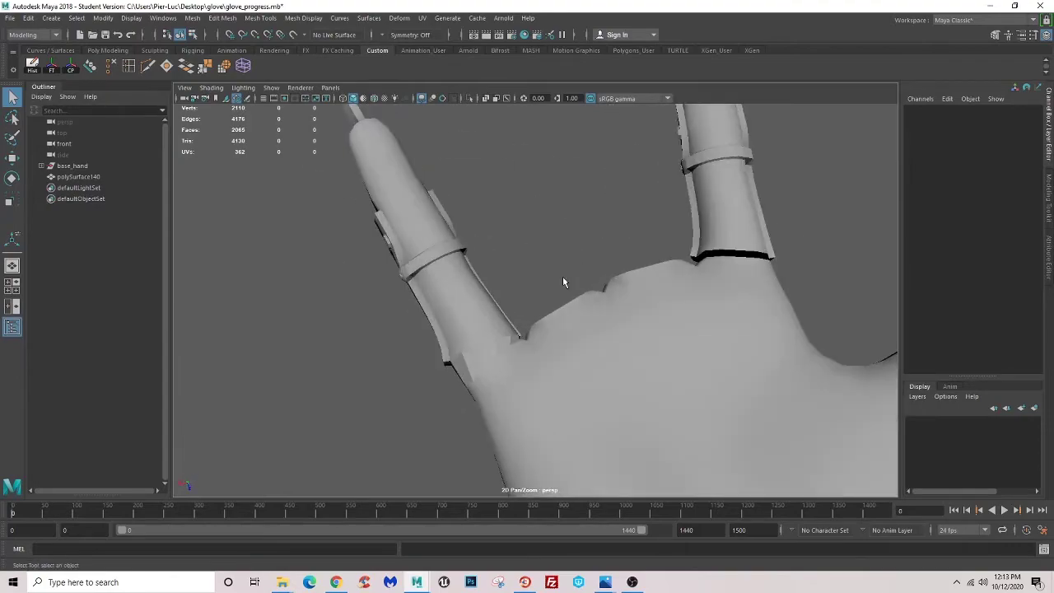
scroll(576, 313, up, 3)
click(536, 418)
mouse_move(537, 417)
alt+mouse_down()
mouse_move(635, 263)
mouse_move(536, 327)
mouse_move(556, 236)
mouse_move(565, 282)
mouse_move(503, 365)
alt+mouse_up()
click(563, 336)
scroll(565, 321, down, 3)
mouse_move(565, 306)
alt+mouse_down()
mouse_move(706, 384)
mouse_move(777, 447)
mouse_move(608, 305)
mouse_move(678, 365)
mouse_move(542, 365)
mouse_move(531, 330)
alt+mouse_up()
- Undo an accidental finger move and delete the extra duplicate finger copy polySurface141
mouse_move(525, 385)
alt+mouse_down()
mouse_move(590, 367)
mouse_move(584, 376)
mouse_move(4, 99)
alt+mouse_up()
click(12, 156)
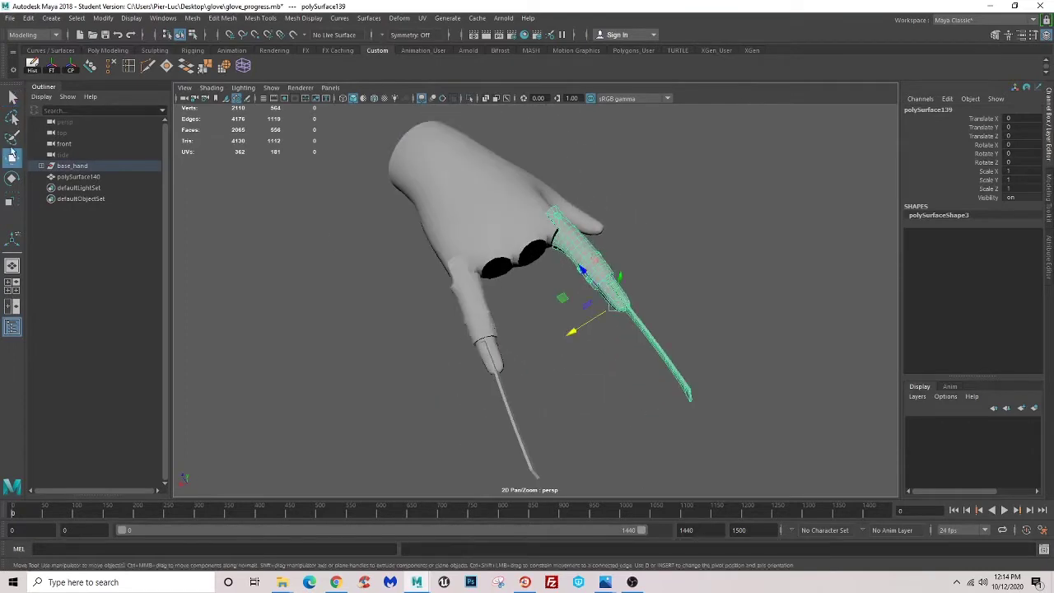
mouse_move(501, 288)
alt+mouse_down()
mouse_move(564, 322)
mouse_move(483, 354)
mouse_move(463, 338)
mouse_move(557, 327)
mouse_move(602, 344)
mouse_move(438, 352)
alt+mouse_up()
key(ctrl+z)
key(ctrl+d)
key(Delete)
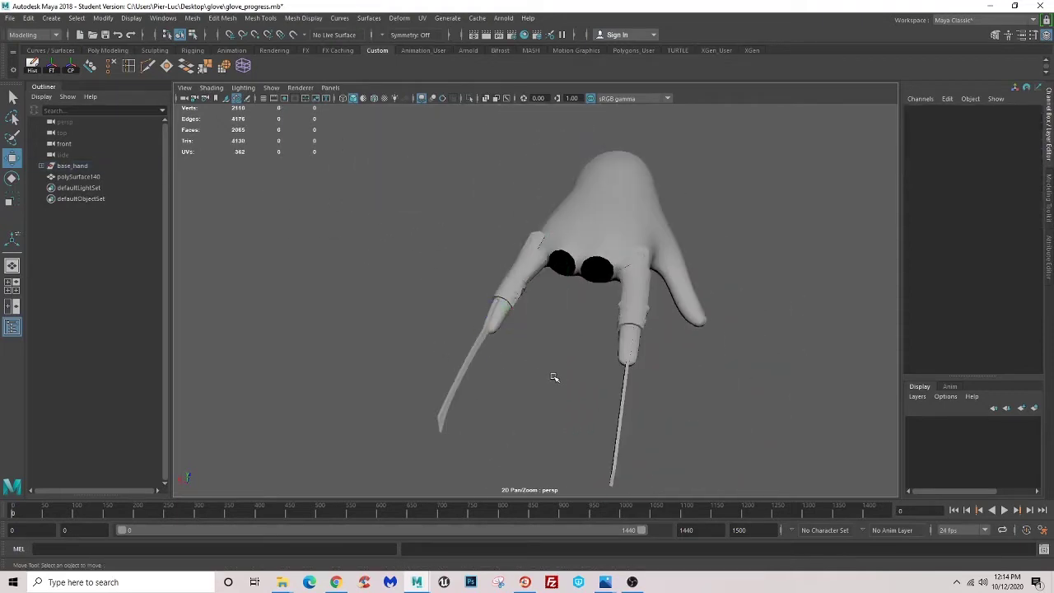
- Undo the claw selection changes to return to the hand's edge loop selection
mouse_move(533, 361)
alt+mouse_down()
mouse_move(563, 330)
mouse_move(626, 298)
mouse_move(539, 354)
alt+mouse_up()
click(628, 298)
click(539, 353)
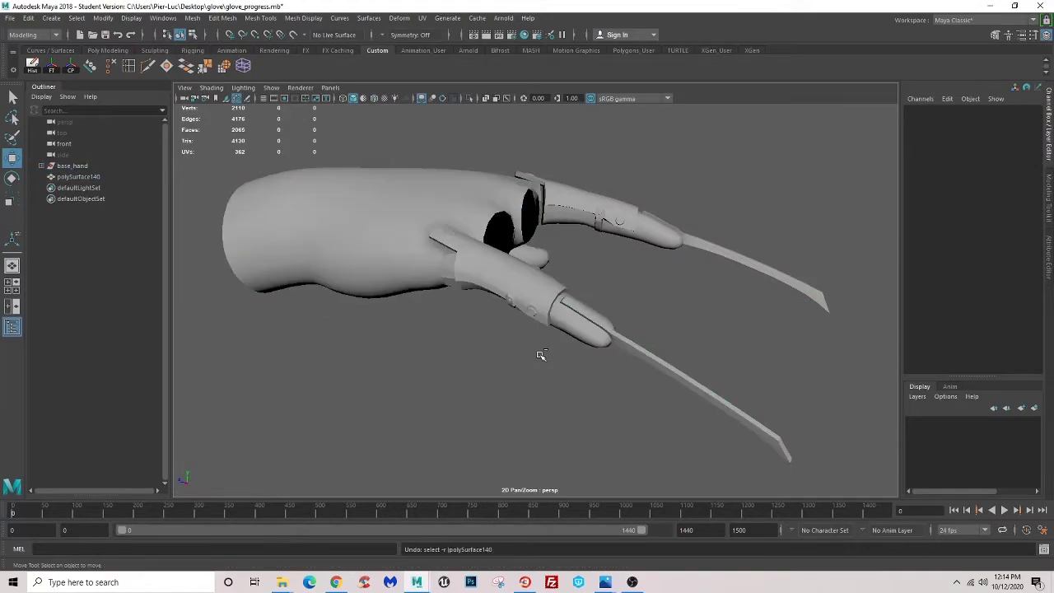
key(ctrl+z)
key(ctrl+z)
key(ctrl+z)
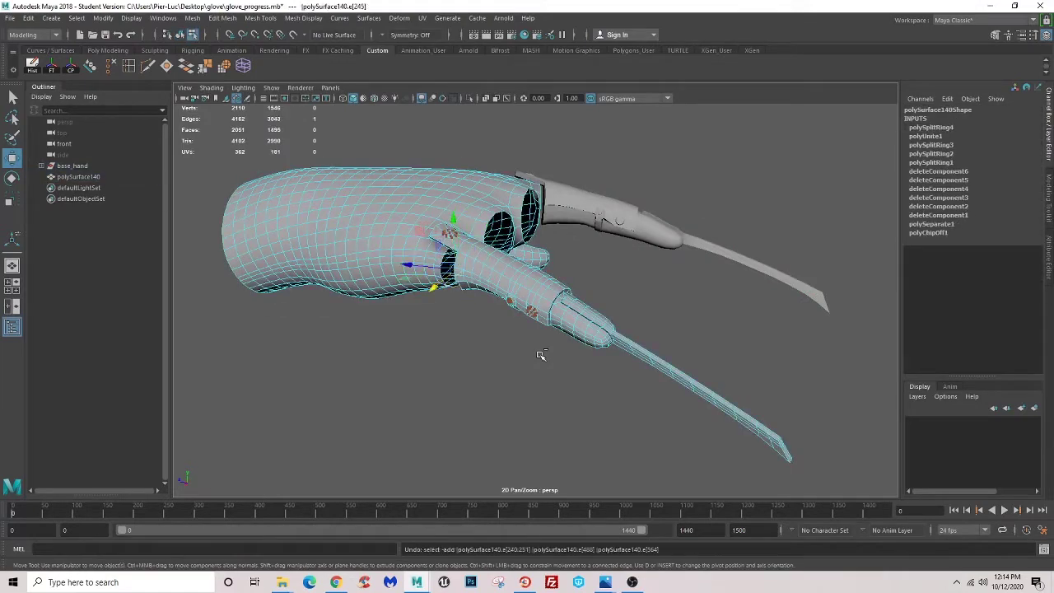
key(ctrl+z)
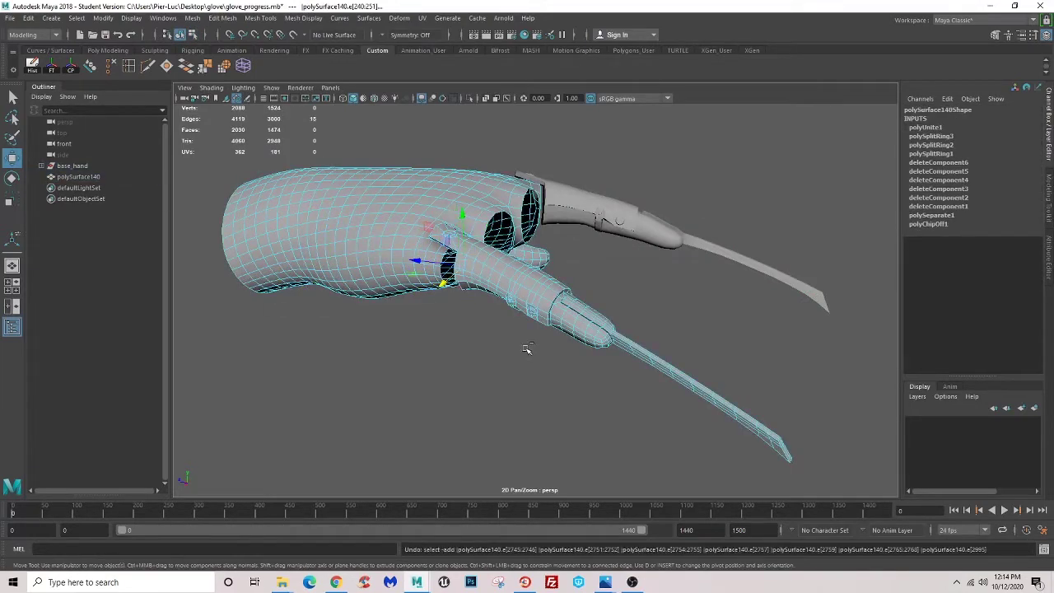
- Restore the split ring, separate the finger tube faces into their own mesh, and delete its history
alt+middle_drag(453, 310, 466, 307)
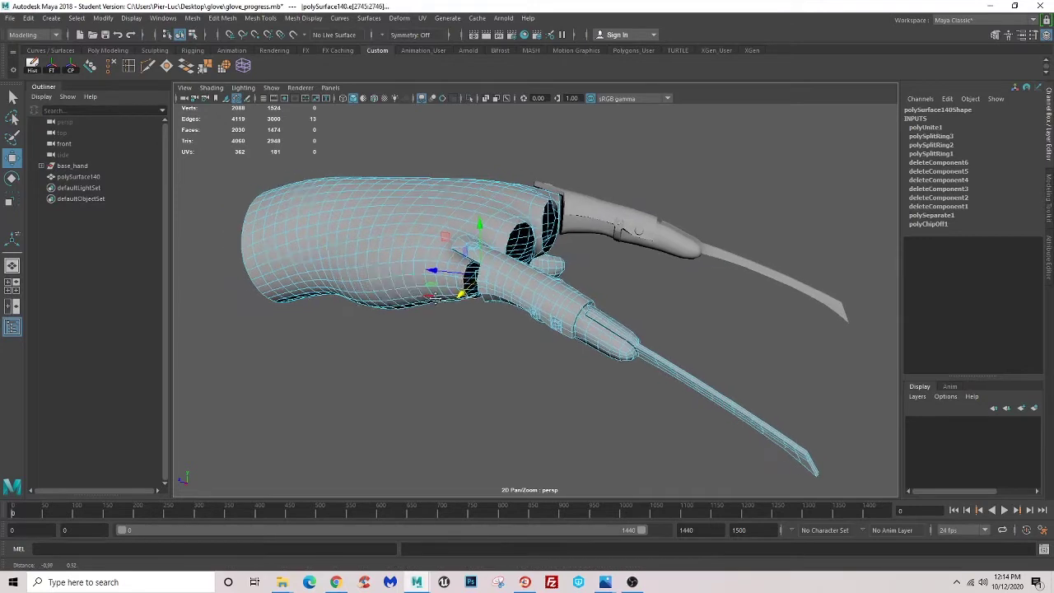
key(shift+z)
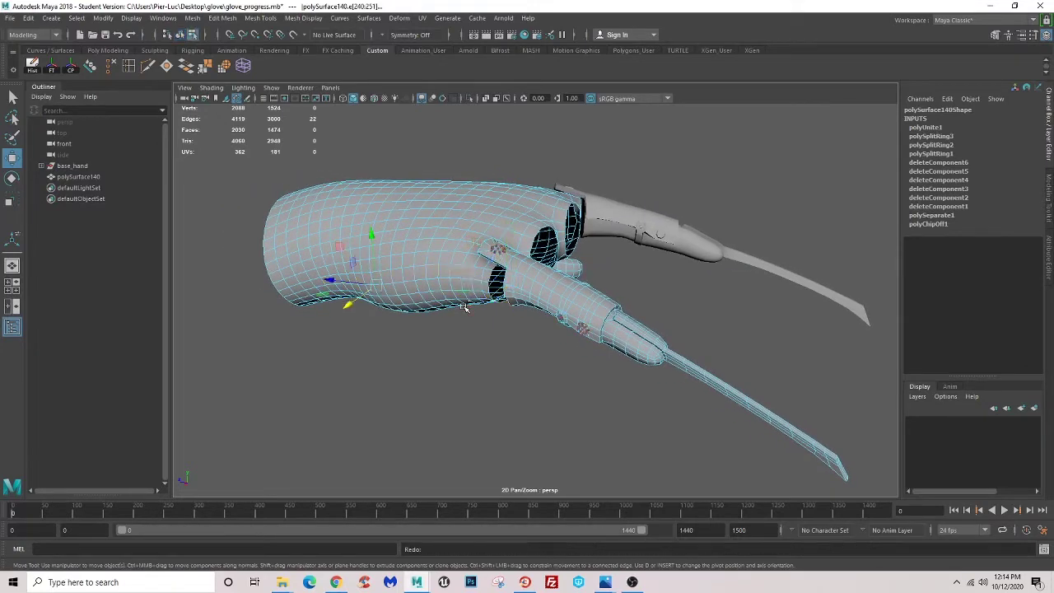
key(shift+z)
right_drag(499, 271, 519, 281)
click(519, 281)
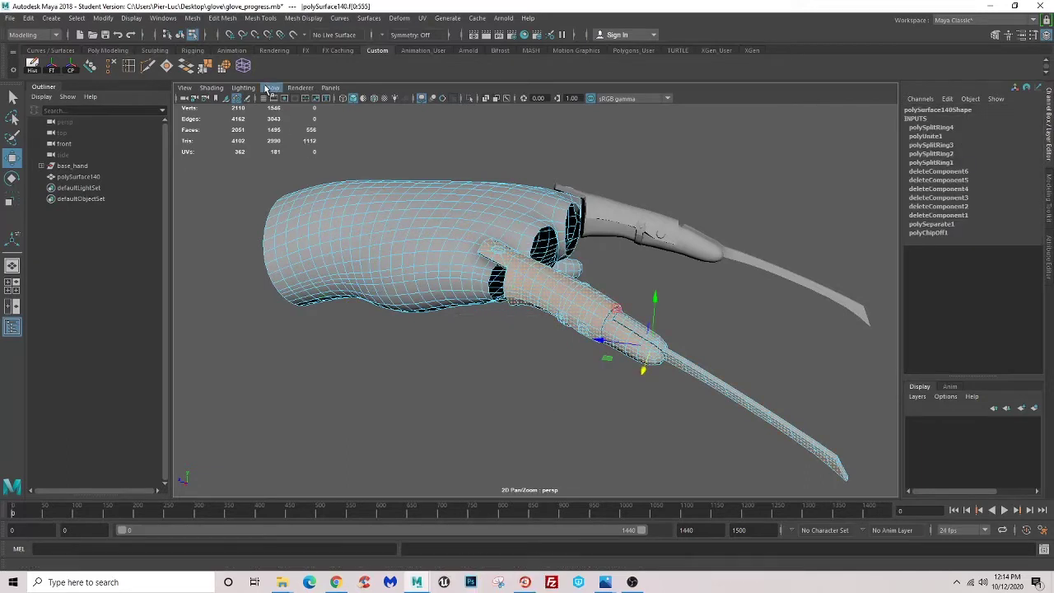
click(219, 20)
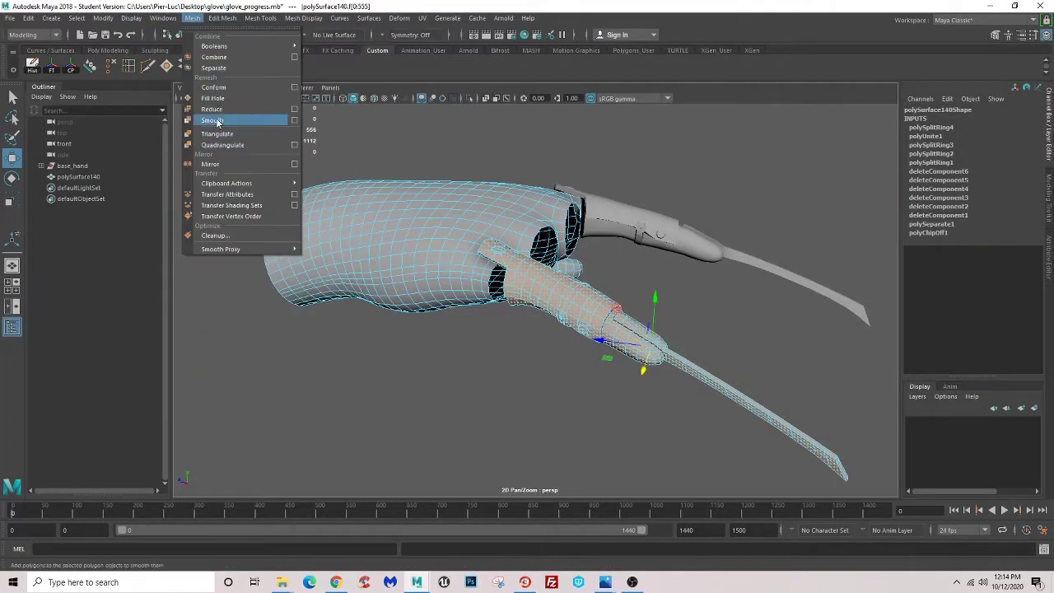
click(213, 67)
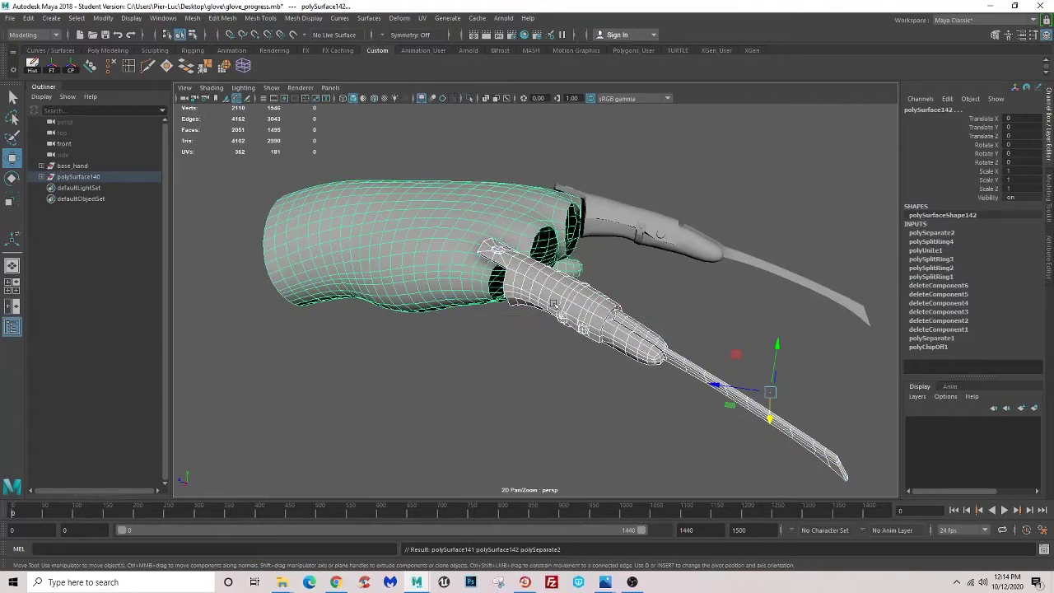
mouse_move(553, 305)
alt+mouse_down()
mouse_move(463, 365)
mouse_move(542, 316)
alt+mouse_up()
click(520, 263)
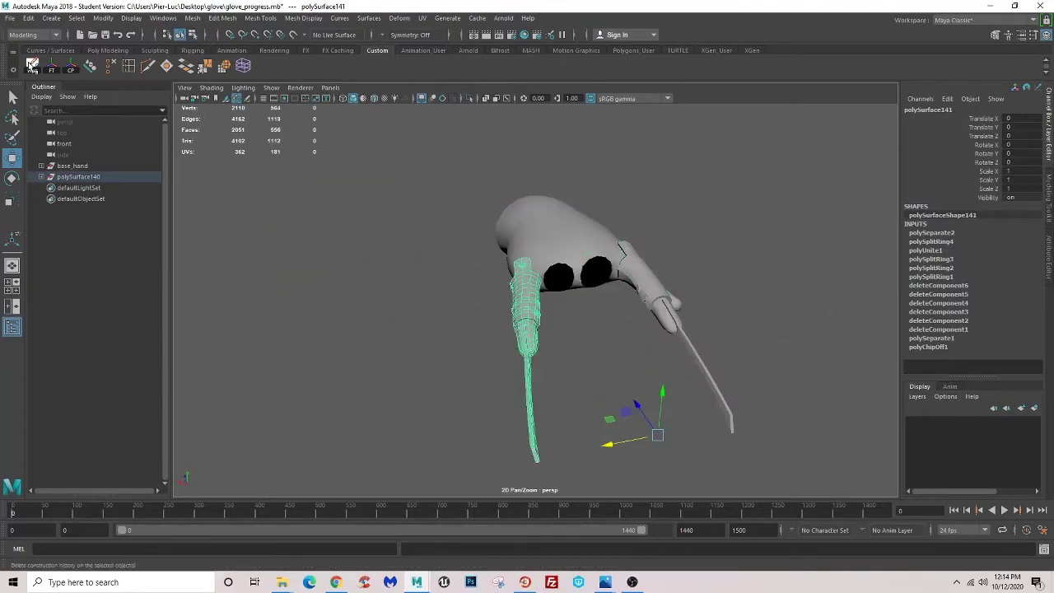
click(36, 66)
- Shift-drag a copy of the clawed finger piece onto another glove finger
alt+drag(494, 322, 528, 323)
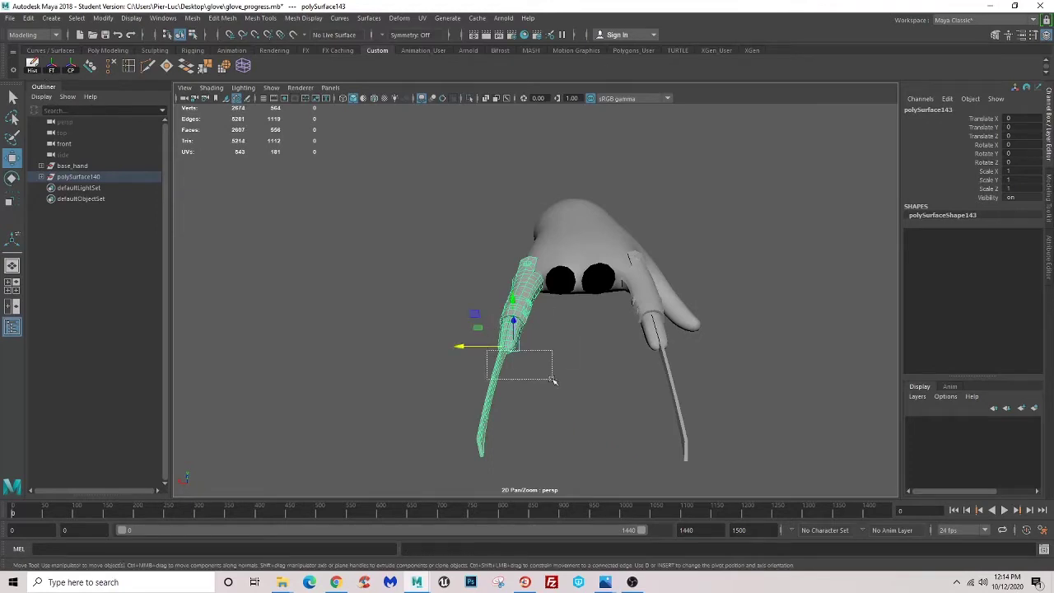
mouse_move(495, 343)
shift+mouse_down()
mouse_move(496, 354)
mouse_move(504, 347)
mouse_move(607, 377)
mouse_move(591, 292)
mouse_move(584, 309)
shift+mouse_up()
click(556, 329)
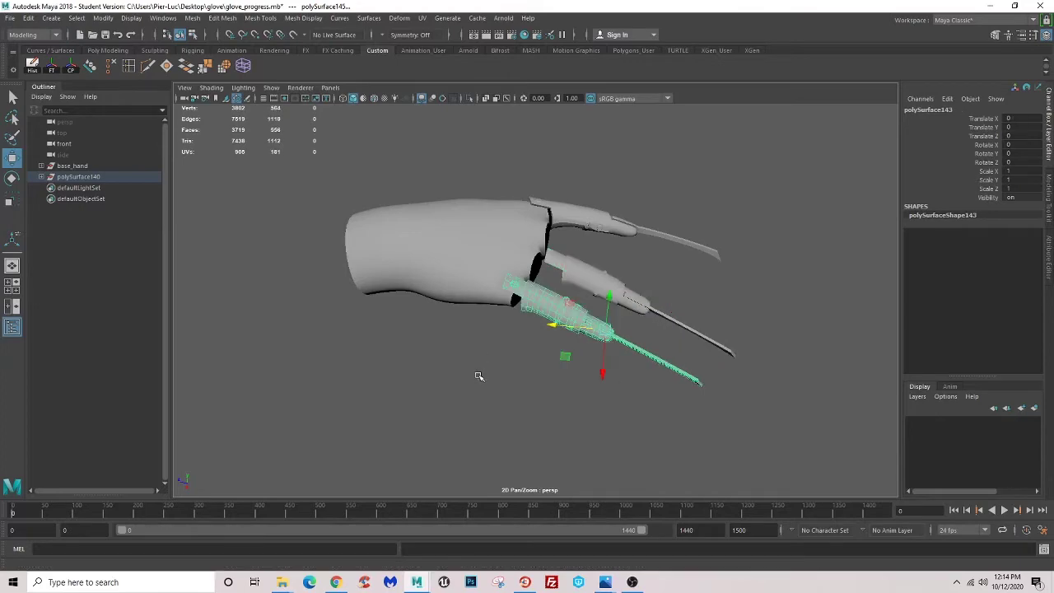
alt+drag(480, 370, 823, 257)
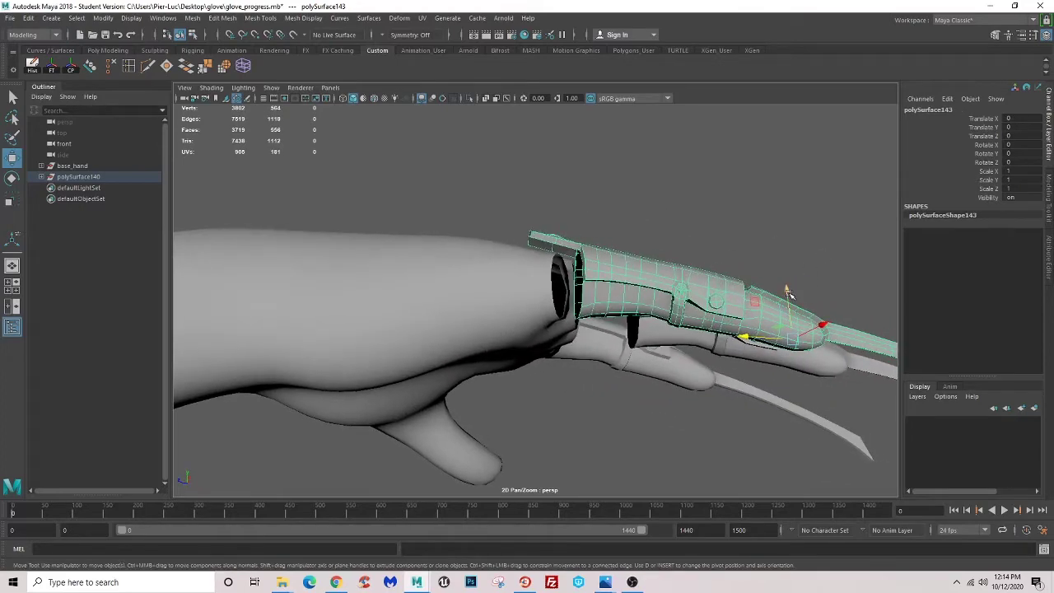
drag(787, 292, 783, 263)
key(ctrl+z)
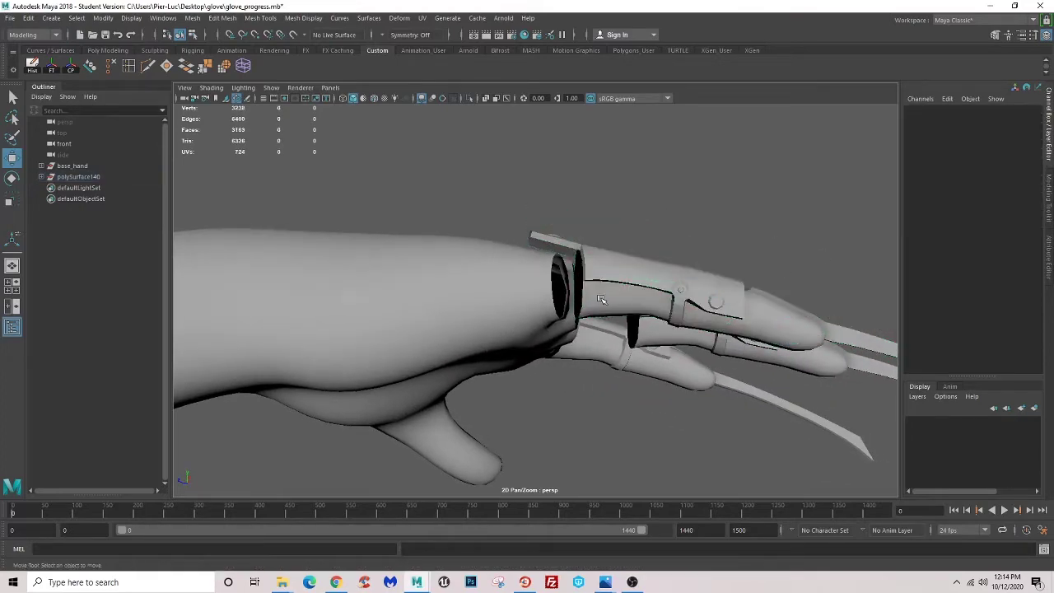
key(ctrl+z)
key(ctrl+z)
- Combine the third finger armor and the glove into one mesh, polySurface141
click(192, 18)
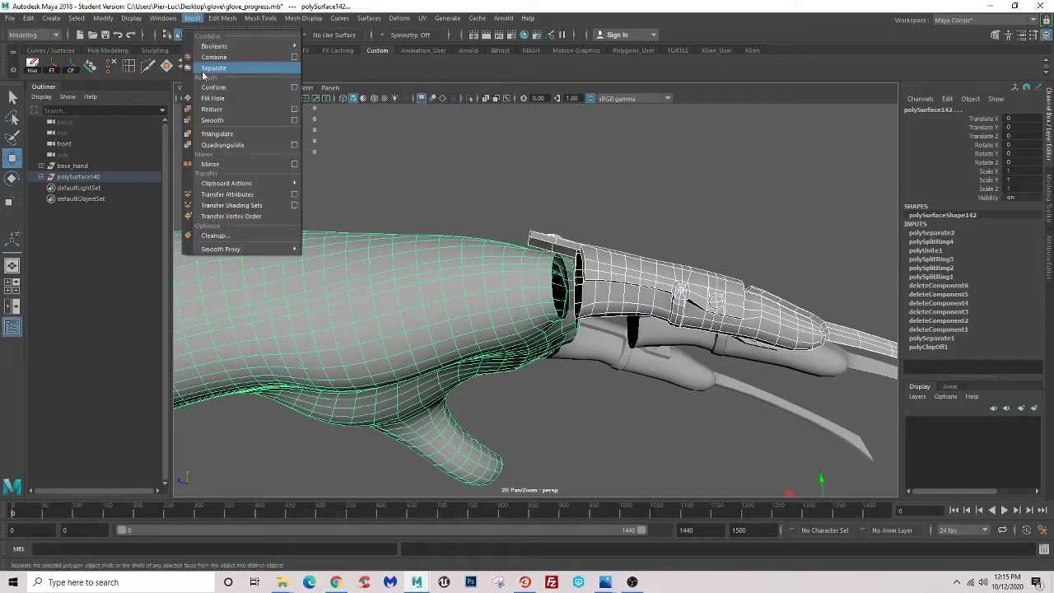
click(206, 68)
alt+drag(371, 330, 459, 278)
right_drag(459, 278, 458, 277)
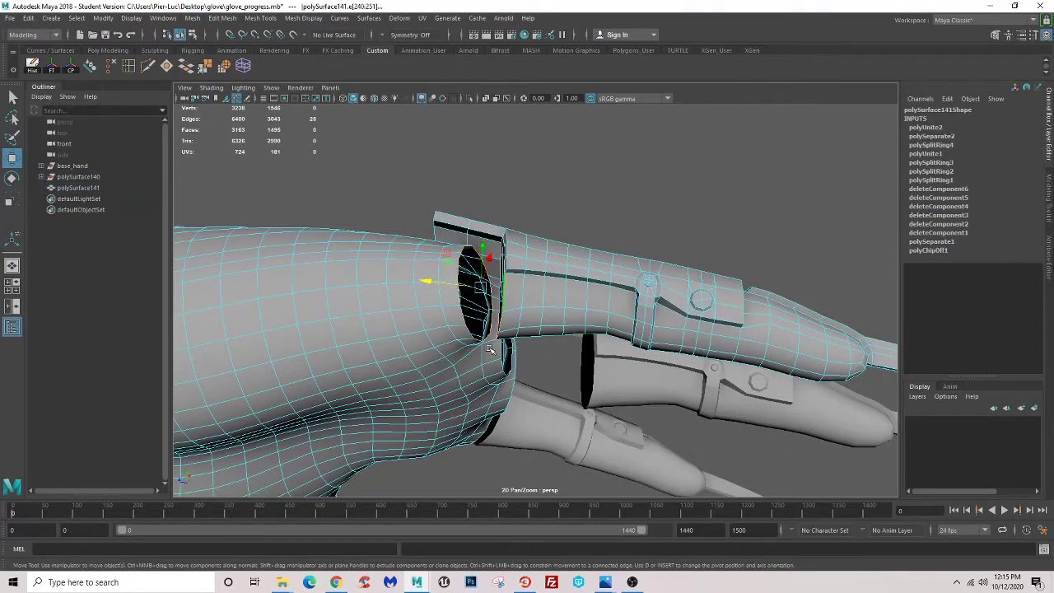
- Bridge the border edges between finger and palm, then inspect the new bridged surface
alt+drag(489, 350, 486, 363)
shift+right_drag(486, 362, 495, 387)
mouse_move(494, 387)
alt+mouse_down()
mouse_move(487, 368)
mouse_move(365, 371)
mouse_move(511, 379)
mouse_move(500, 362)
mouse_move(629, 255)
mouse_move(541, 289)
mouse_move(569, 400)
alt+mouse_up()
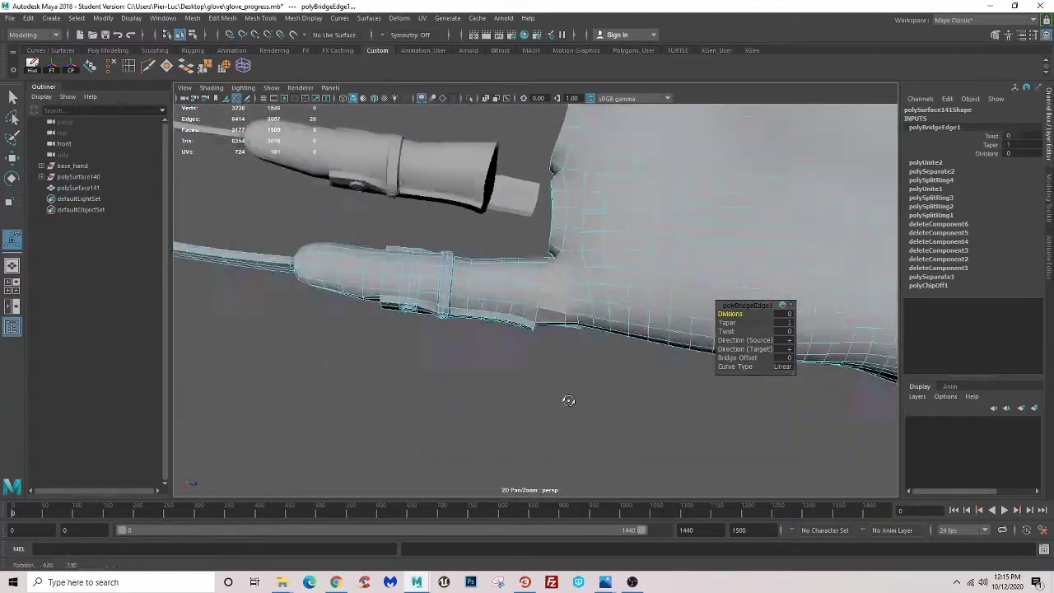
alt+right_drag(568, 400, 489, 299)
- Return to object mode and reselect the combined hand mesh at the finger-palm junction
key(F8)
click(594, 365)
alt+right_drag(593, 365, 524, 426)
mouse_move(525, 426)
alt+mouse_down()
mouse_move(545, 437)
mouse_move(561, 399)
mouse_move(577, 430)
mouse_move(599, 379)
mouse_move(494, 419)
alt+mouse_up()
scroll(457, 349, up, 2)
scroll(456, 349, up, 2)
scroll(495, 363, up, 3)
click(509, 363)
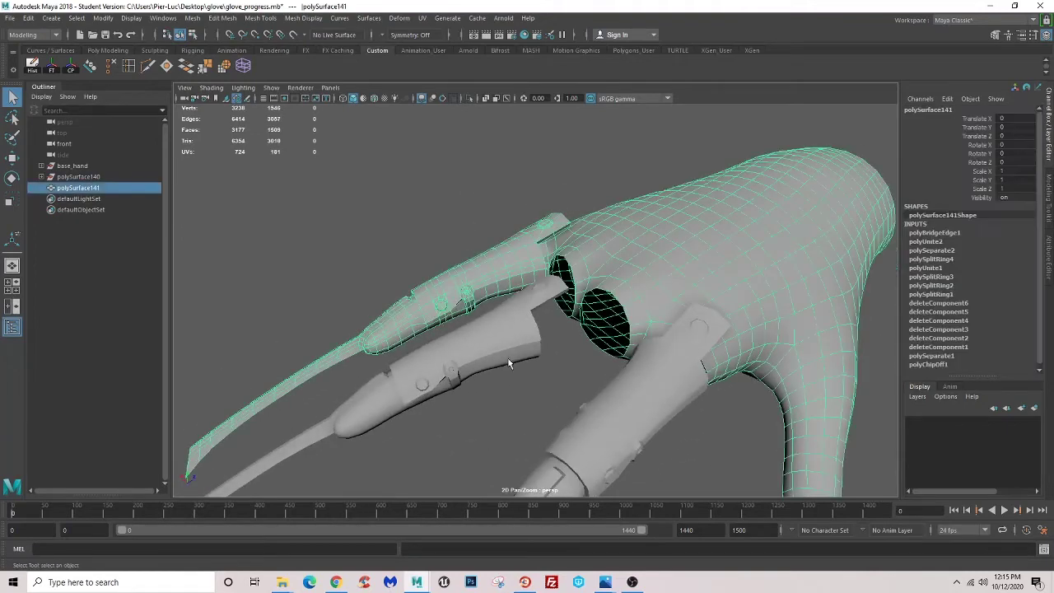
mouse_move(509, 363)
alt+mouse_down()
mouse_move(577, 321)
mouse_move(510, 224)
alt+mouse_up()
scroll(603, 278, up, 3)
scroll(544, 311, up, 2)
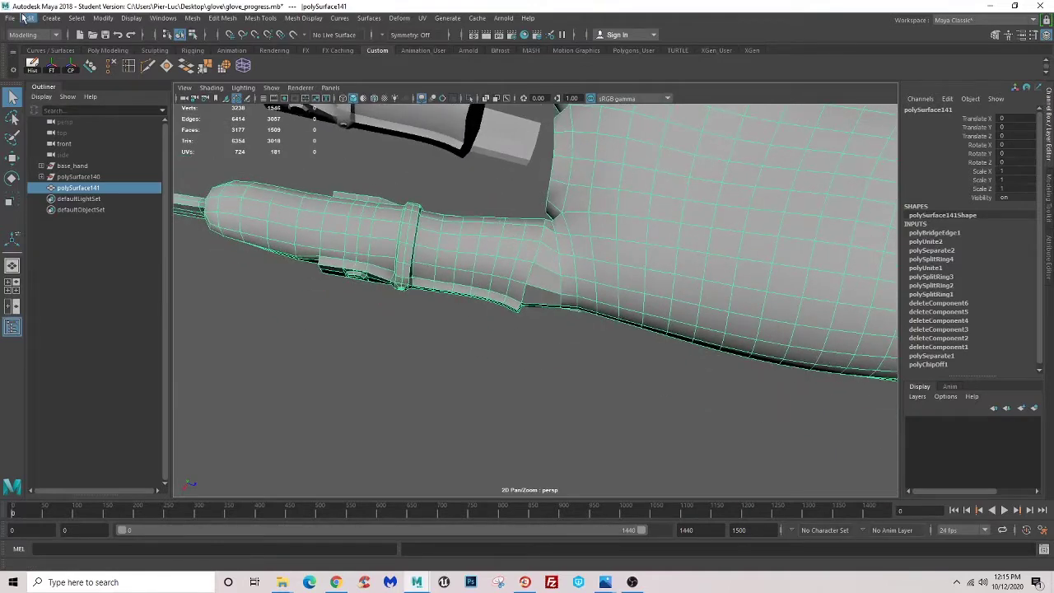
- Grab-sculpt the finger-palm junction on polySurface141 with a reduced brush size
click(155, 50)
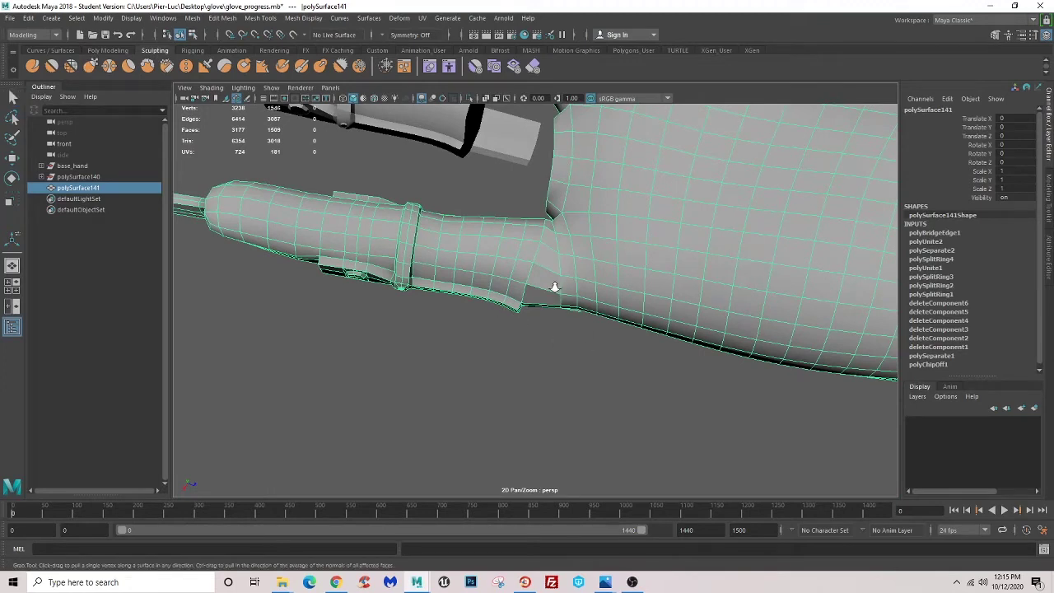
mouse_move(578, 341)
alt+mouse_down()
mouse_move(551, 332)
mouse_move(558, 349)
mouse_move(522, 352)
alt+mouse_up()
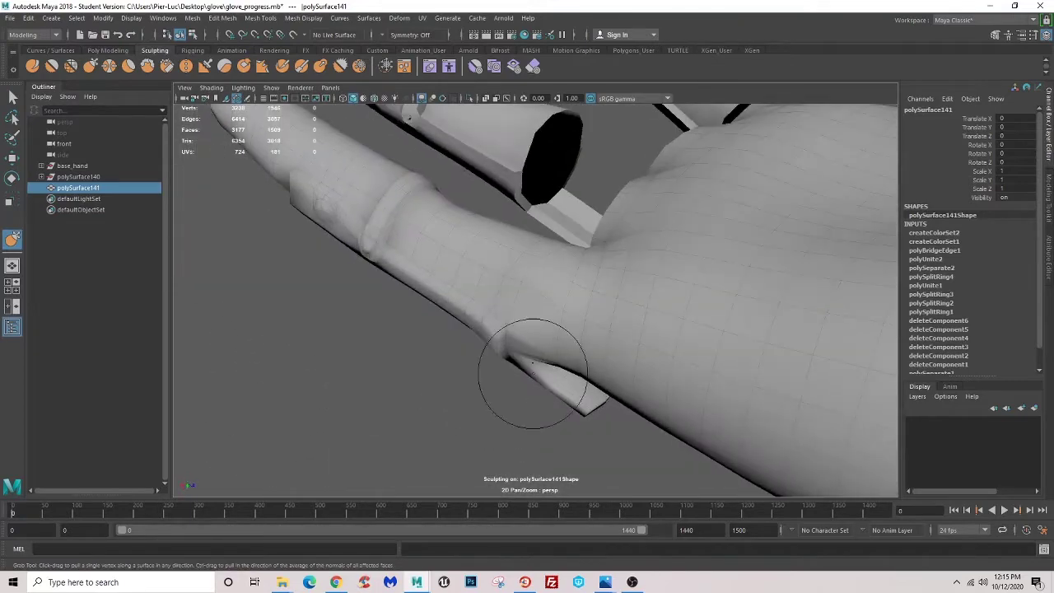
mouse_move(533, 286)
alt+mouse_down()
mouse_move(494, 271)
mouse_move(544, 298)
alt+mouse_up()
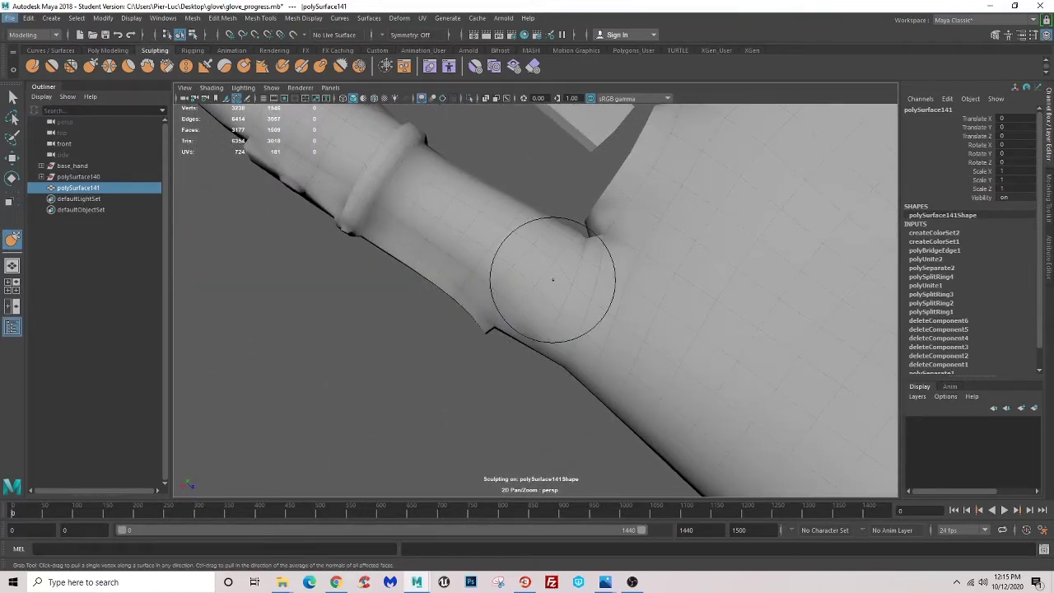
mouse_move(556, 280)
mouse_down()
mouse_move(536, 280)
mouse_move(514, 334)
mouse_up()
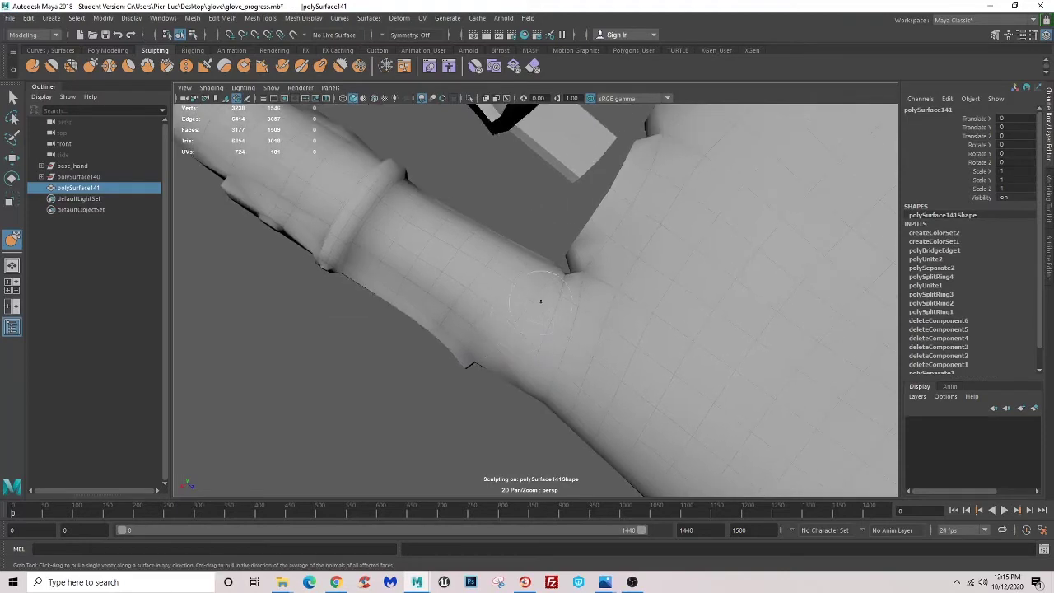
- Orbit around the hand to review the sculpted junction and the whole clawed glove
mouse_move(557, 277)
alt+mouse_down()
mouse_move(518, 429)
mouse_move(610, 375)
mouse_move(475, 387)
mouse_move(459, 259)
mouse_move(514, 253)
alt+mouse_up()
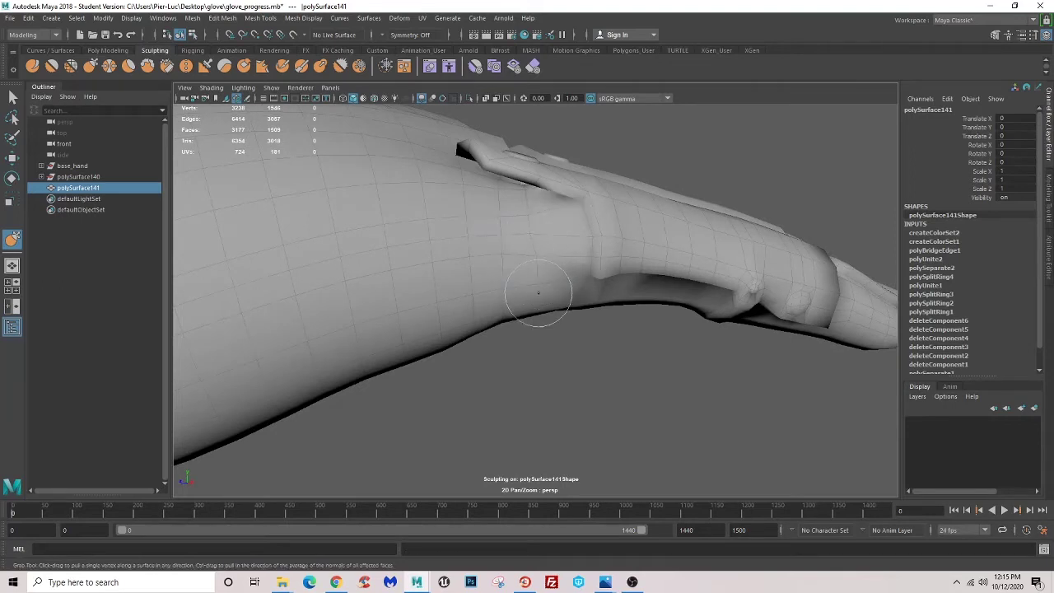
mouse_move(538, 293)
alt+mouse_down()
mouse_move(530, 271)
mouse_move(545, 224)
alt+mouse_up()
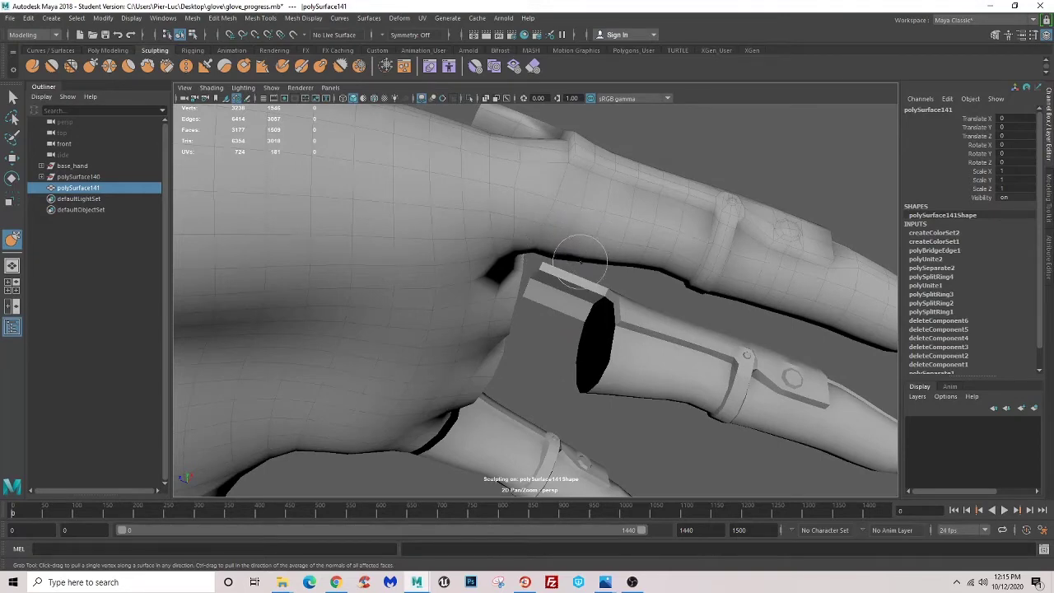
alt+drag(581, 262, 564, 219)
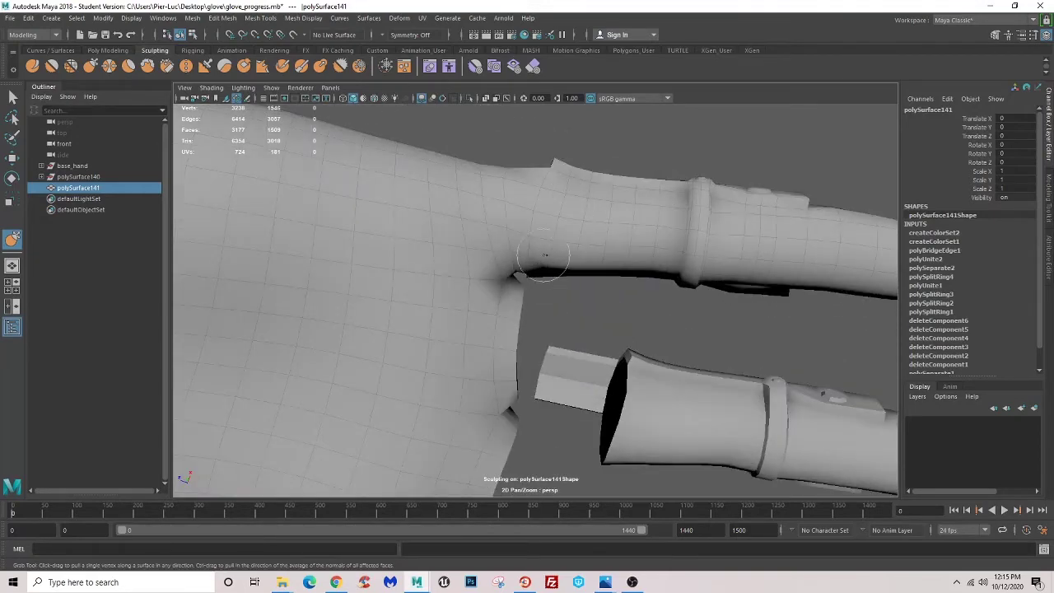
alt+drag(565, 272, 555, 228)
mouse_move(565, 306)
alt+mouse_down()
mouse_move(458, 310)
mouse_move(541, 353)
alt+mouse_up()
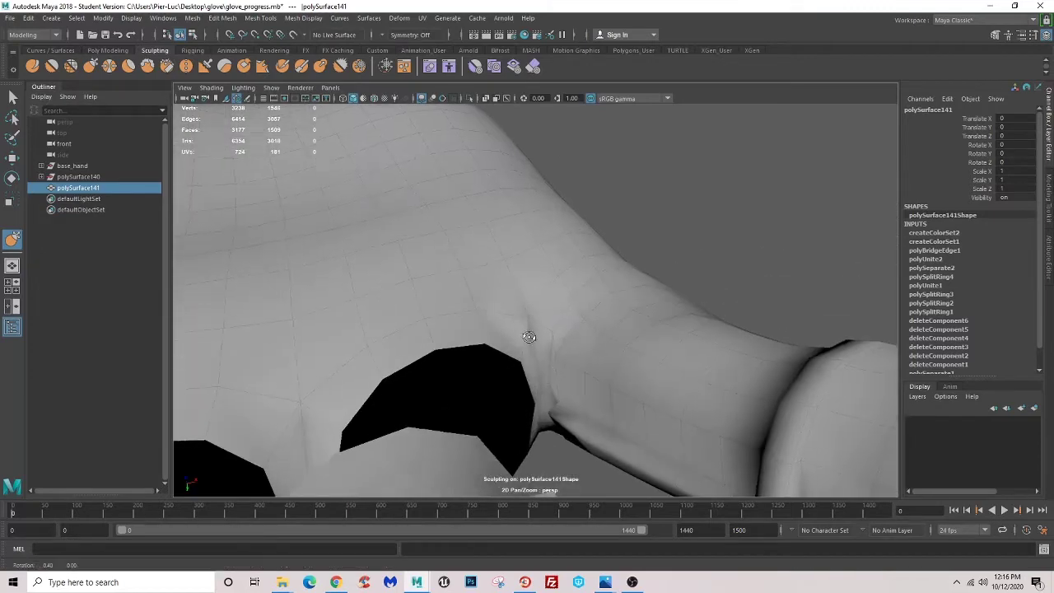
scroll(571, 299, down, 5)
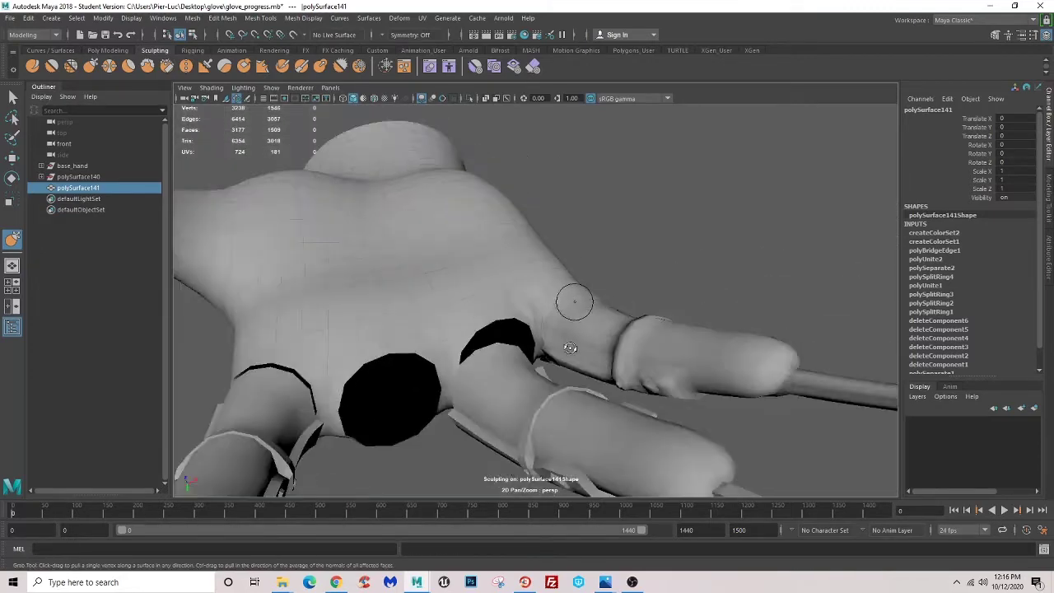
mouse_move(572, 299)
alt+mouse_down()
mouse_move(518, 401)
mouse_move(442, 418)
mouse_move(448, 405)
alt+mouse_up()
scroll(447, 405, up, 3)
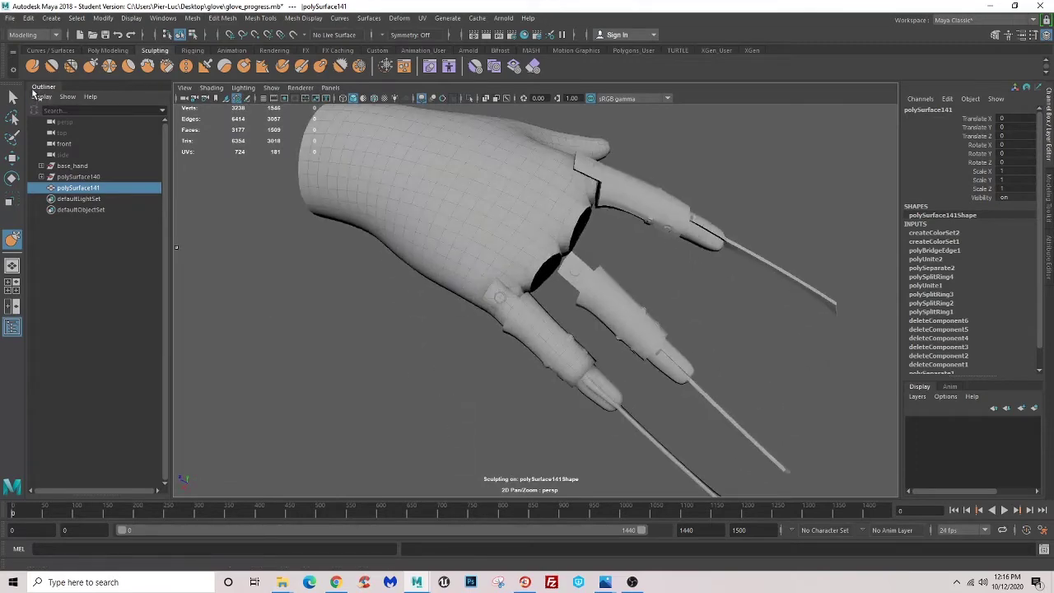
- Return to object selection, clear the selection and look down on the hand
key(q)
click(462, 390)
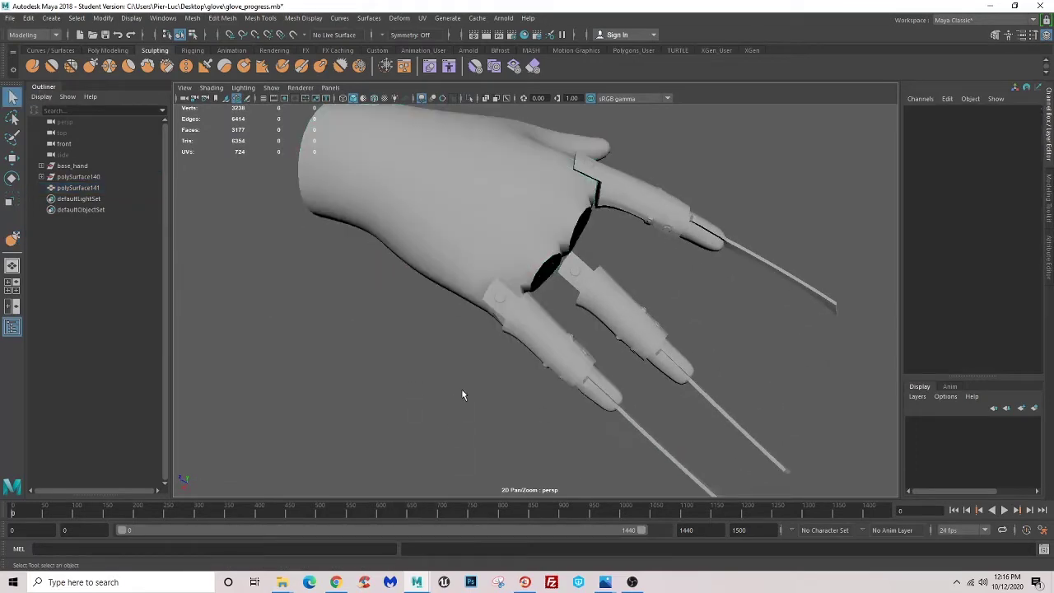
mouse_move(462, 389)
alt+mouse_down()
mouse_move(503, 296)
mouse_move(531, 350)
mouse_move(461, 365)
alt+mouse_up()
scroll(500, 284, up, 3)
scroll(507, 262, up, 3)
click(507, 262)
scroll(531, 350, down, 3)
click(461, 365)
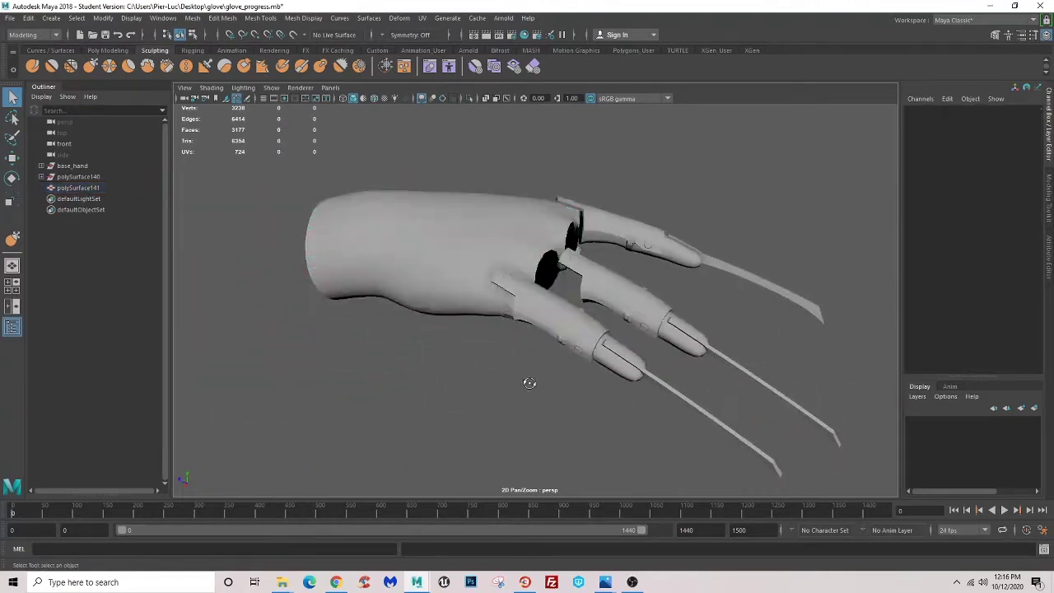
scroll(433, 371, up, 3)
mouse_move(530, 381)
alt+mouse_down()
mouse_move(432, 370)
mouse_move(477, 379)
mouse_move(540, 311)
mouse_move(580, 311)
mouse_move(577, 298)
mouse_move(548, 324)
mouse_move(521, 323)
mouse_move(688, 356)
mouse_move(800, 360)
mouse_move(737, 322)
mouse_move(641, 358)
mouse_move(645, 349)
mouse_move(533, 337)
alt+mouse_up()
scroll(432, 370, down, 3)
- Move the middle-finger claw piece along its length and sideways, undoing the last move
click(577, 298)
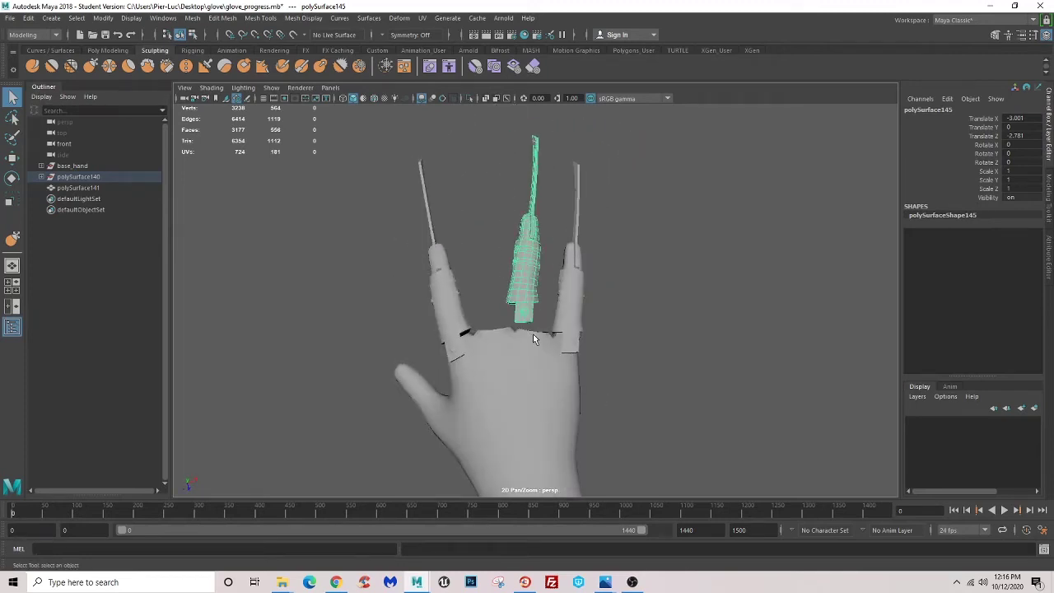
key(w)
drag(535, 249, 534, 266)
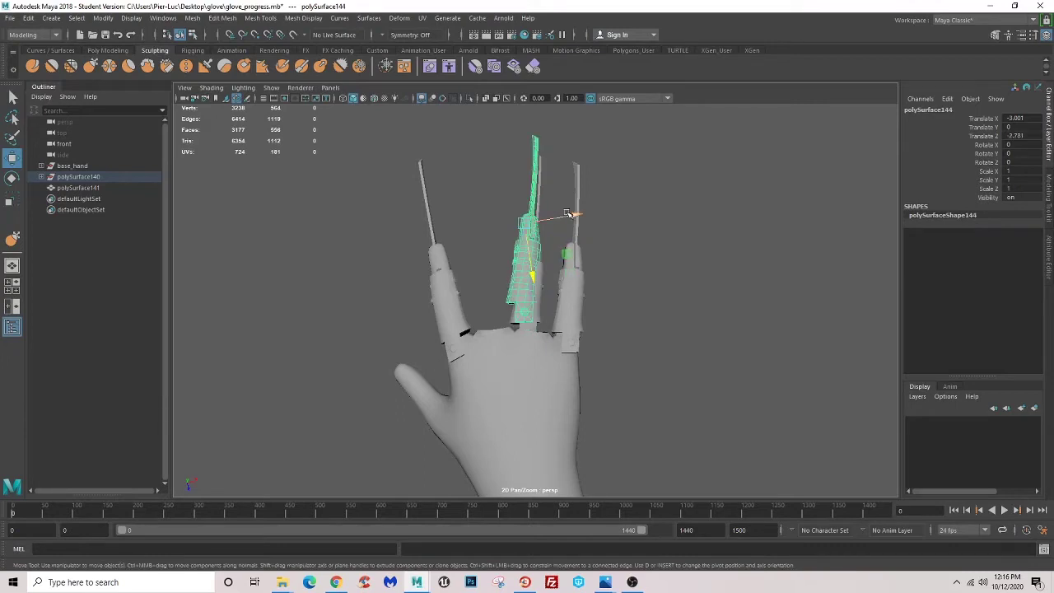
drag(568, 213, 543, 212)
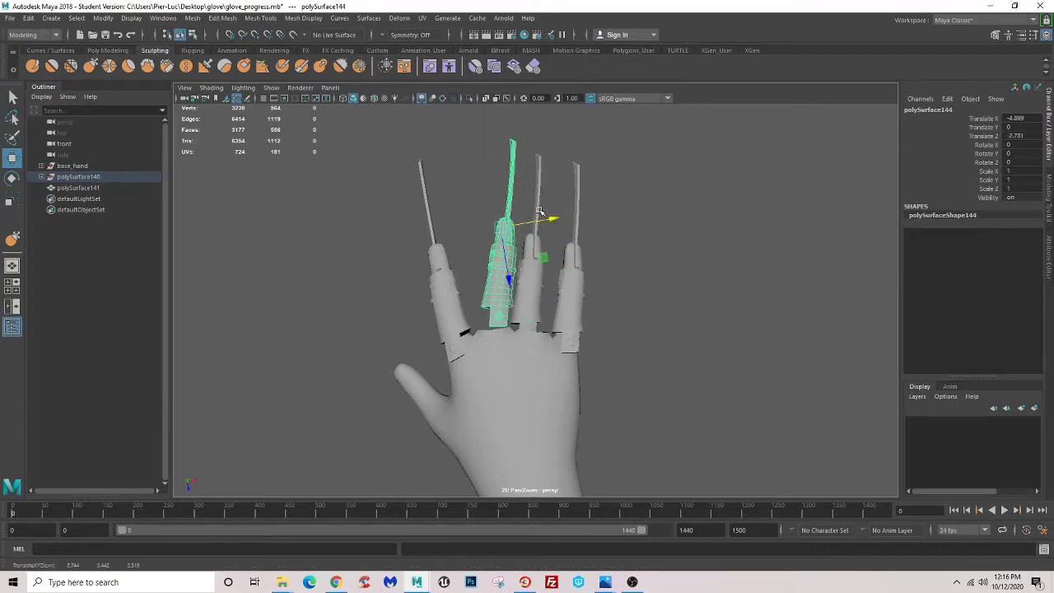
click(460, 309)
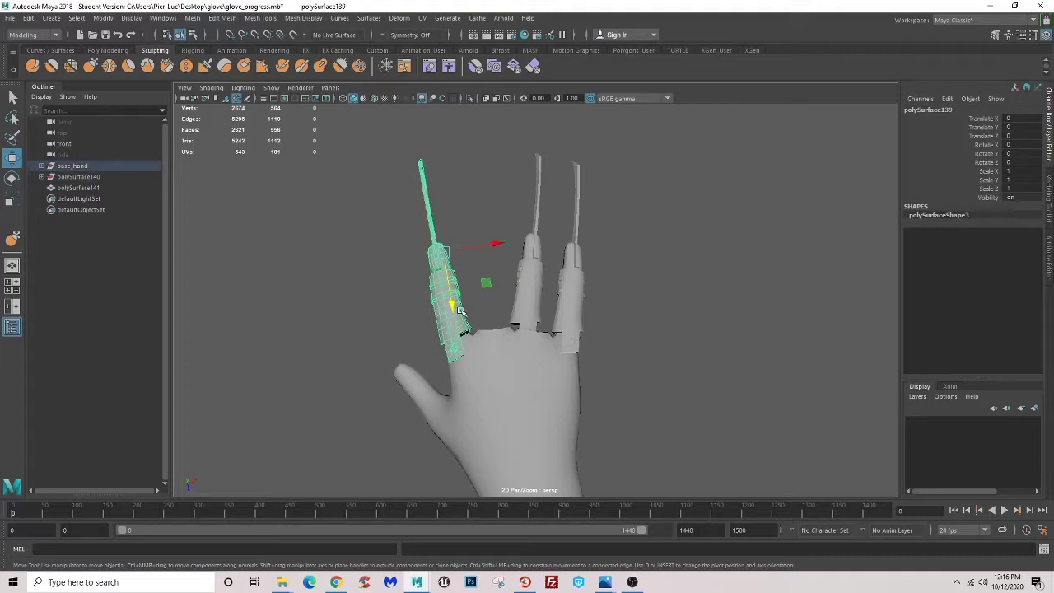
click(529, 307)
mouse_move(529, 308)
alt+mouse_down()
mouse_move(501, 305)
mouse_move(624, 322)
mouse_move(554, 298)
alt+mouse_up()
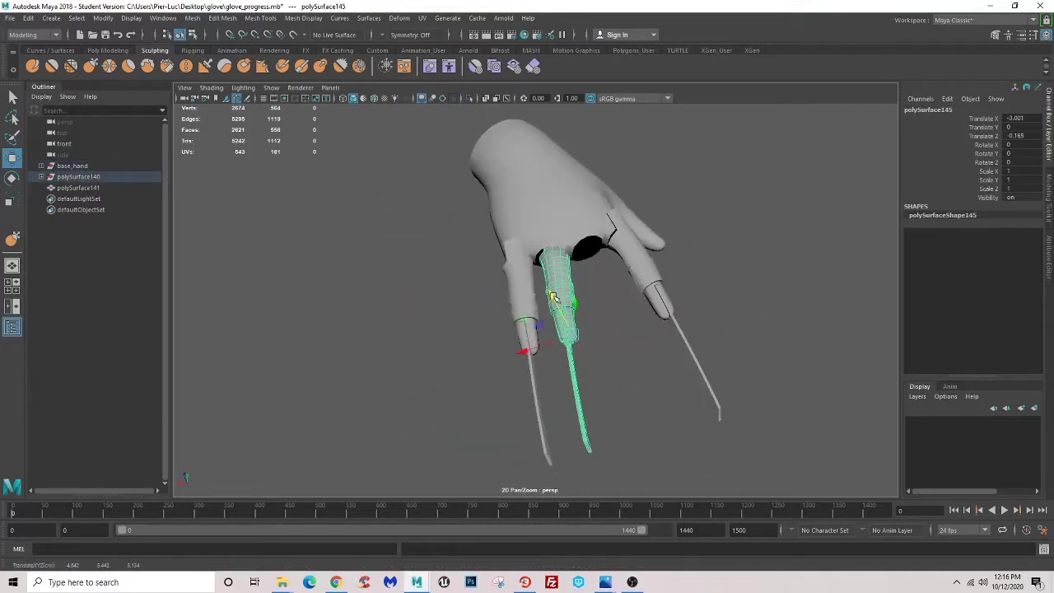
key(ctrl+z)
- Nudge the claw piece along its length once more, then undo that move
double_click(13, 159)
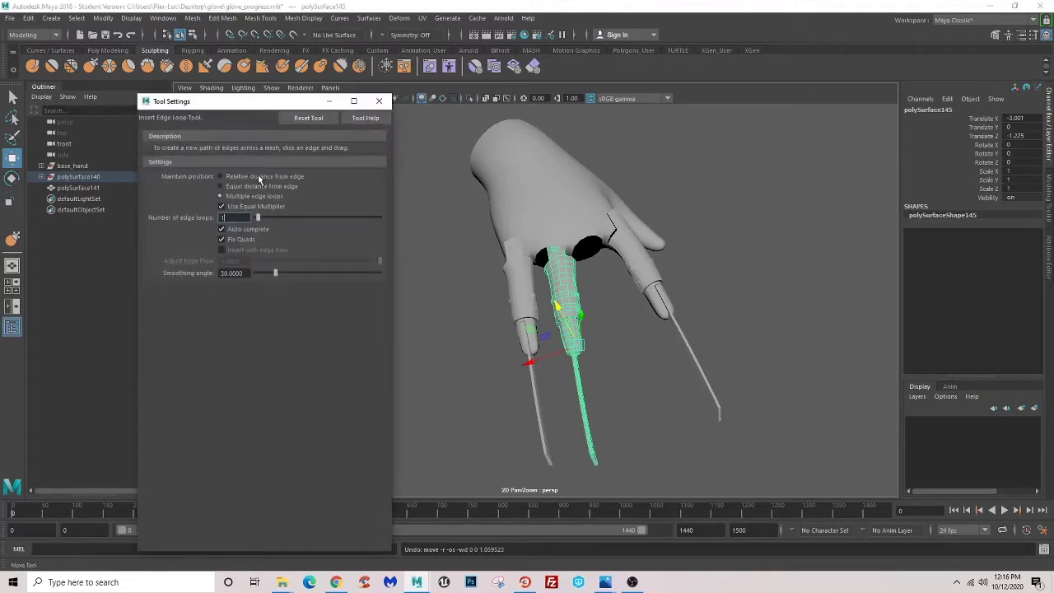
key(w)
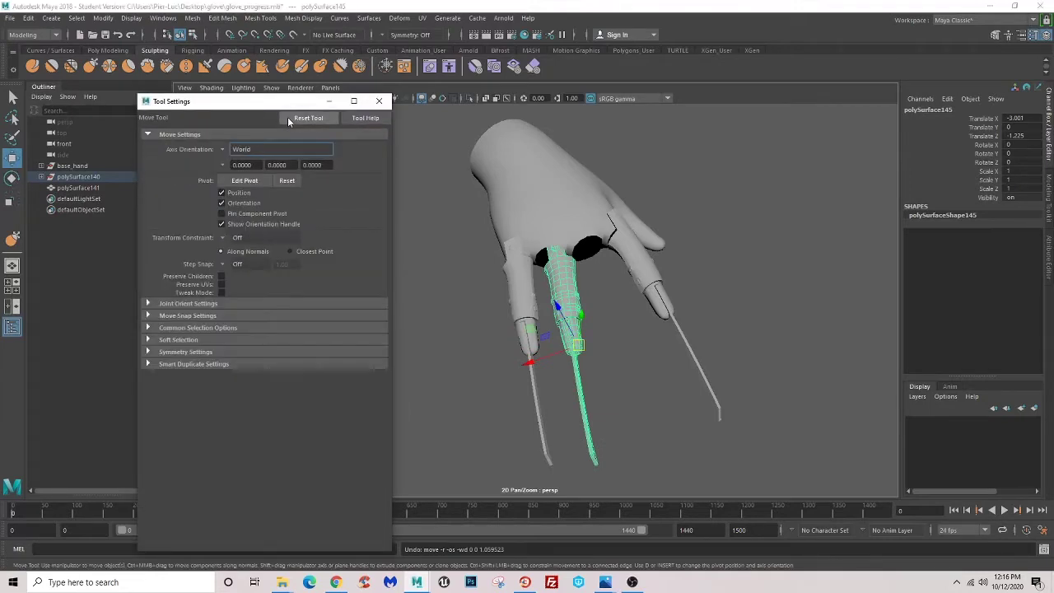
click(380, 101)
drag(556, 307, 547, 303)
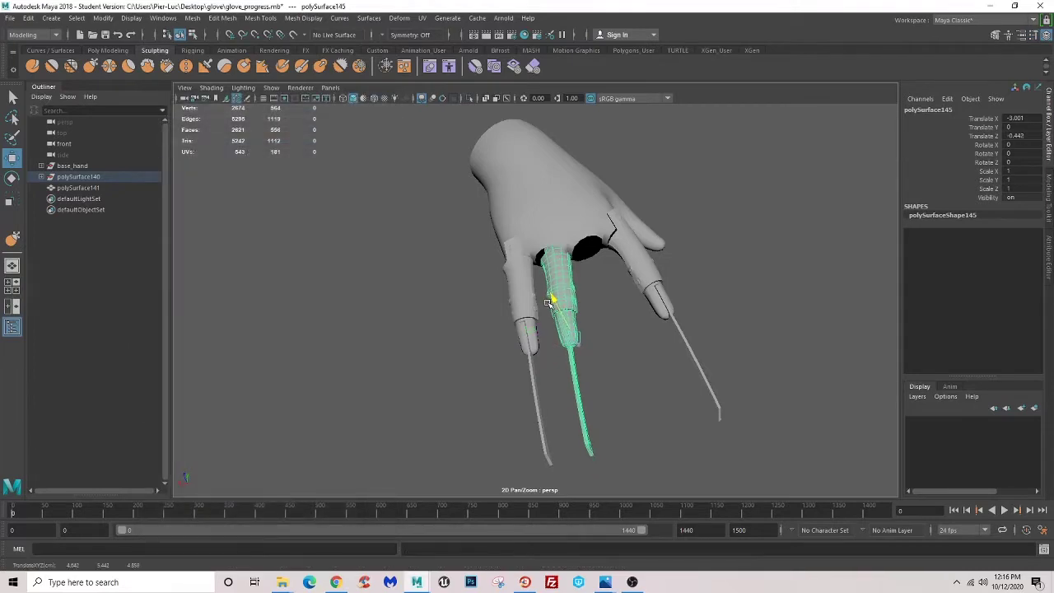
mouse_move(569, 341)
alt+mouse_down()
mouse_move(584, 310)
mouse_move(532, 294)
alt+mouse_up()
key(ctrl+z)
key(ctrl+z)
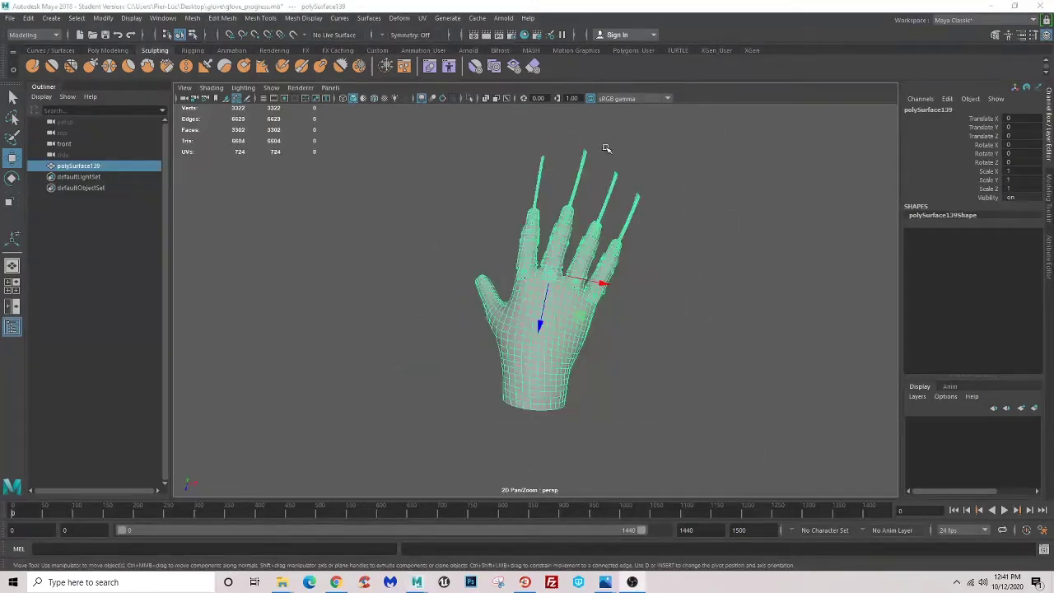
- Switch the glove mesh to Vertex mode and move a knuckle vertex along Z
scroll(576, 214, up, 2)
scroll(552, 272, up, 2)
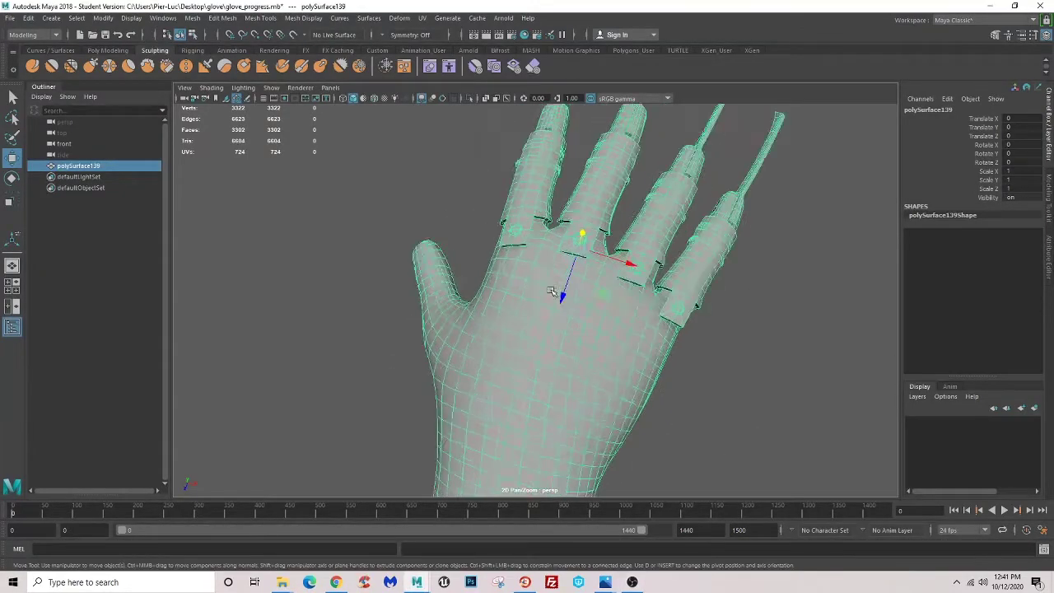
scroll(528, 305, up, 2)
scroll(525, 318, up, 3)
right_click(513, 265)
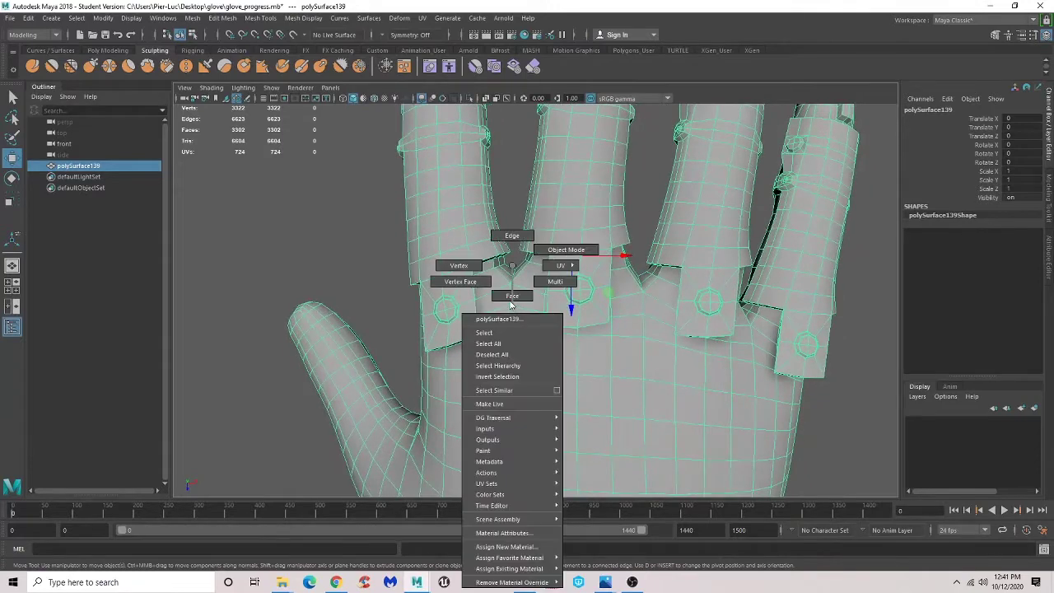
click(459, 265)
click(565, 301)
mouse_move(650, 314)
middle_down()
mouse_move(605, 301)
mouse_move(537, 304)
middle_up()
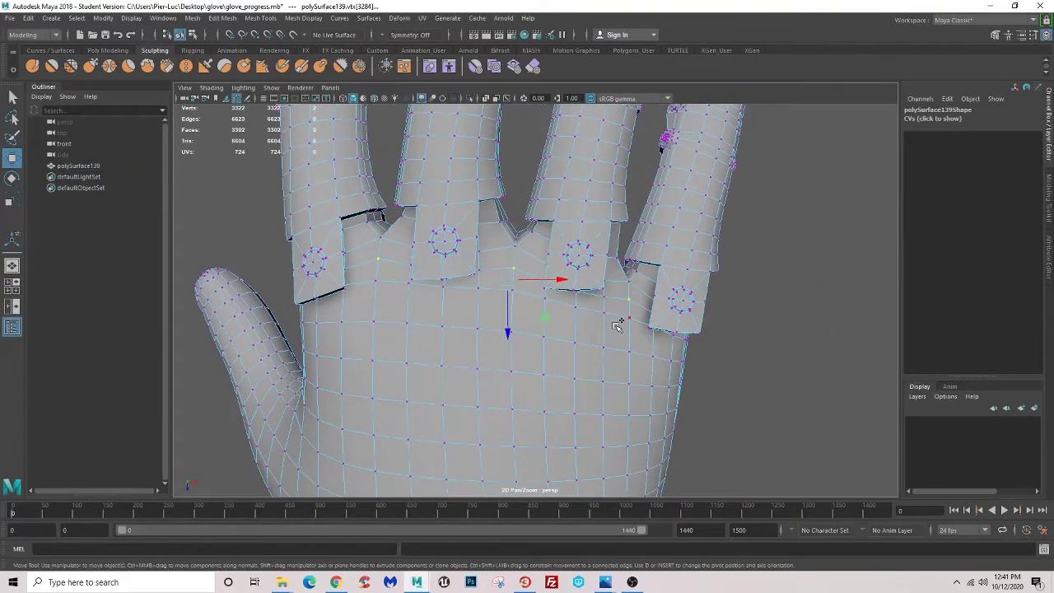
mouse_move(508, 333)
mouse_down()
mouse_move(505, 294)
mouse_move(571, 305)
mouse_move(518, 258)
mouse_move(500, 320)
mouse_move(527, 306)
mouse_move(475, 298)
mouse_move(409, 309)
mouse_move(434, 297)
mouse_up()
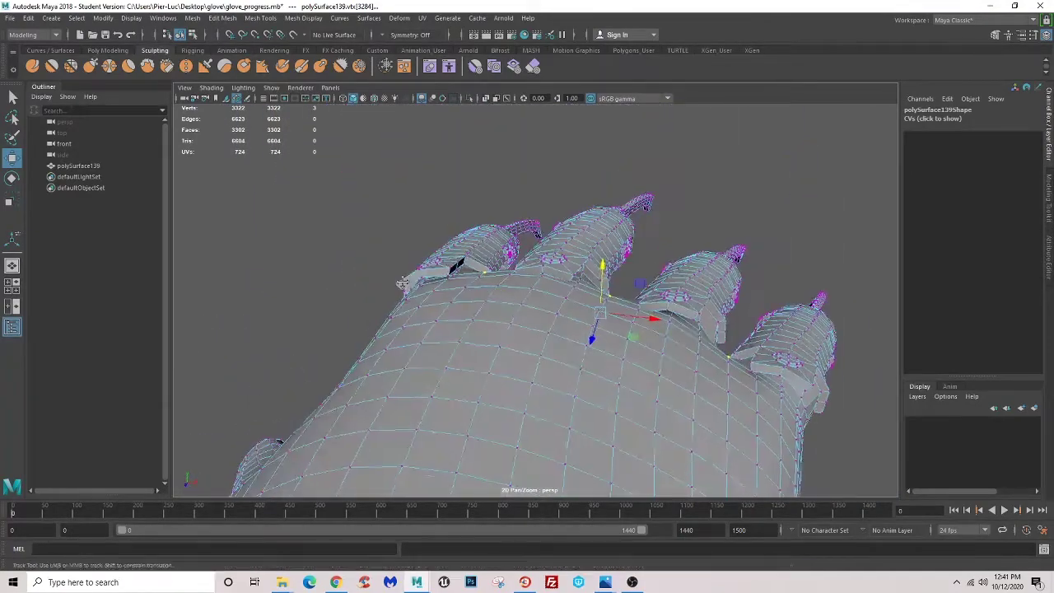
- Enter Face mode and select a palm face near the index knuckle
right_click(434, 297)
click(432, 299)
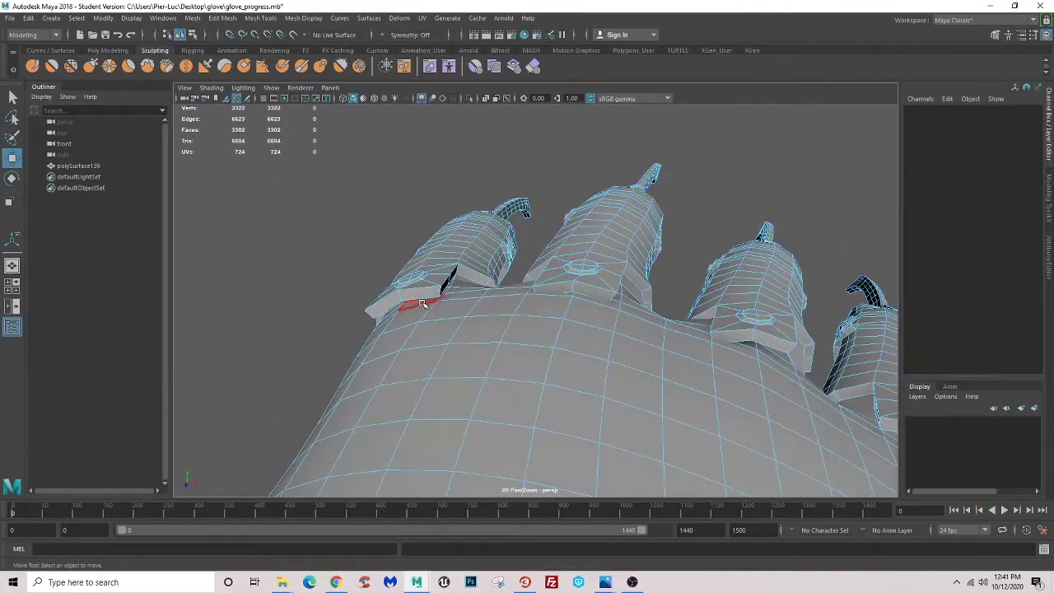
mouse_move(434, 298)
alt+mouse_down()
mouse_move(624, 357)
mouse_move(593, 322)
mouse_move(455, 256)
alt+mouse_up()
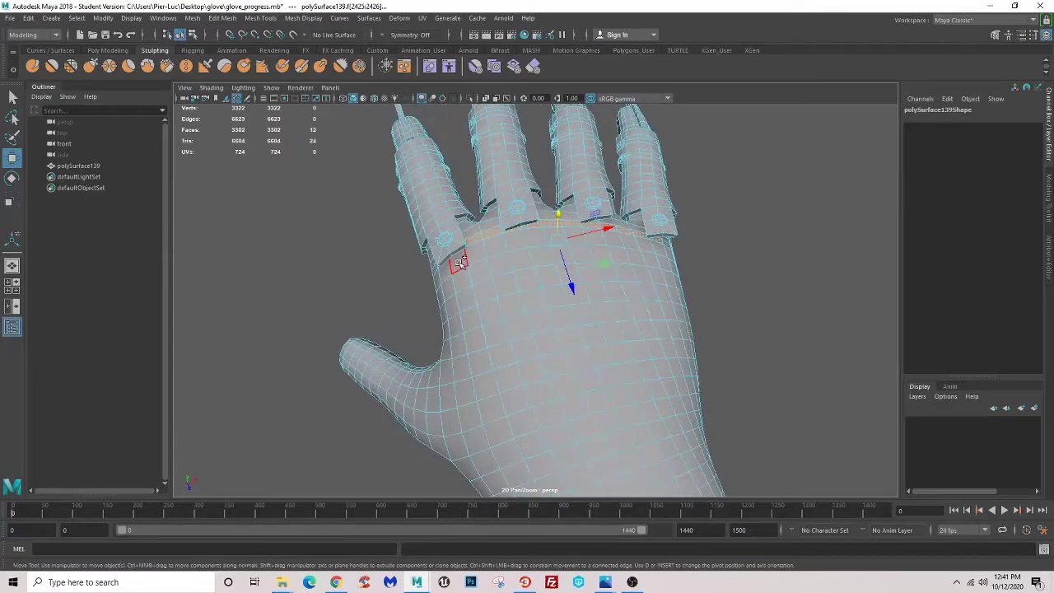
alt+right_drag(500, 466, 505, 366)
alt+drag(505, 366, 506, 346)
mouse_move(506, 346)
alt+right_down()
mouse_move(506, 325)
mouse_move(518, 325)
alt+right_up()
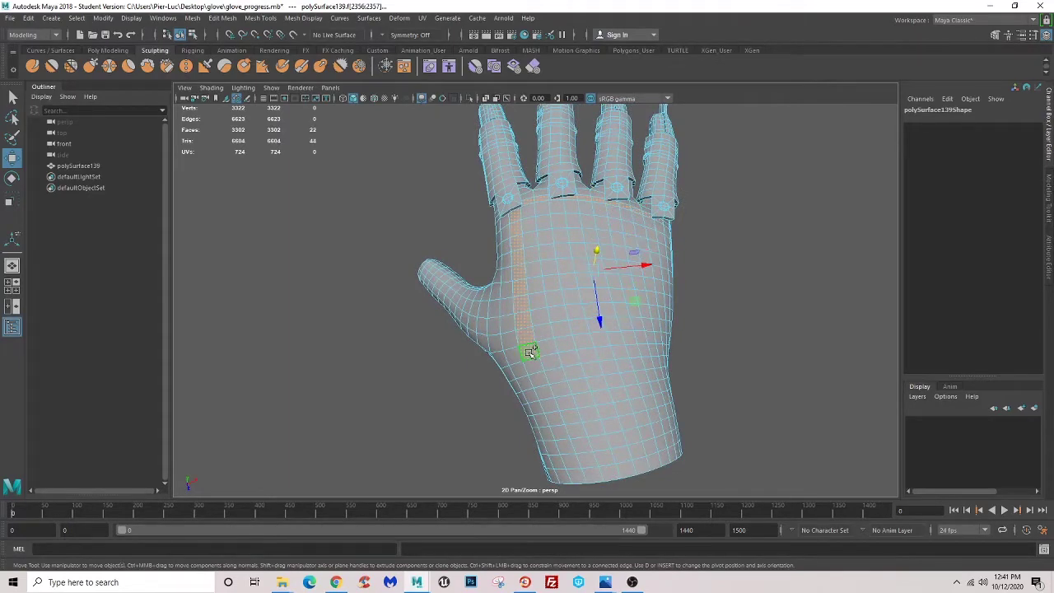
alt+drag(666, 373, 579, 384)
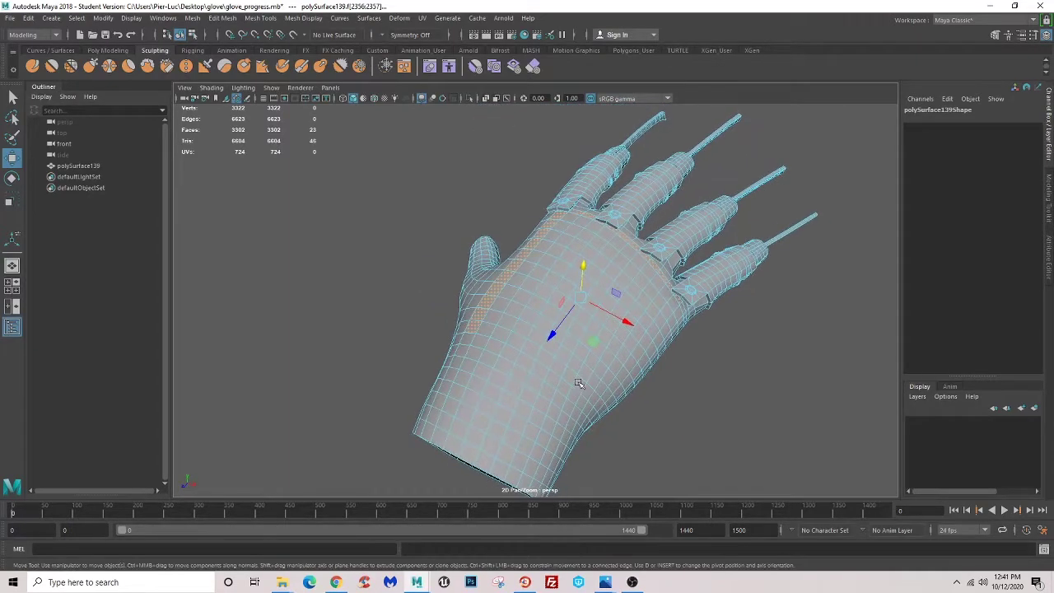
alt+drag(577, 343, 719, 371)
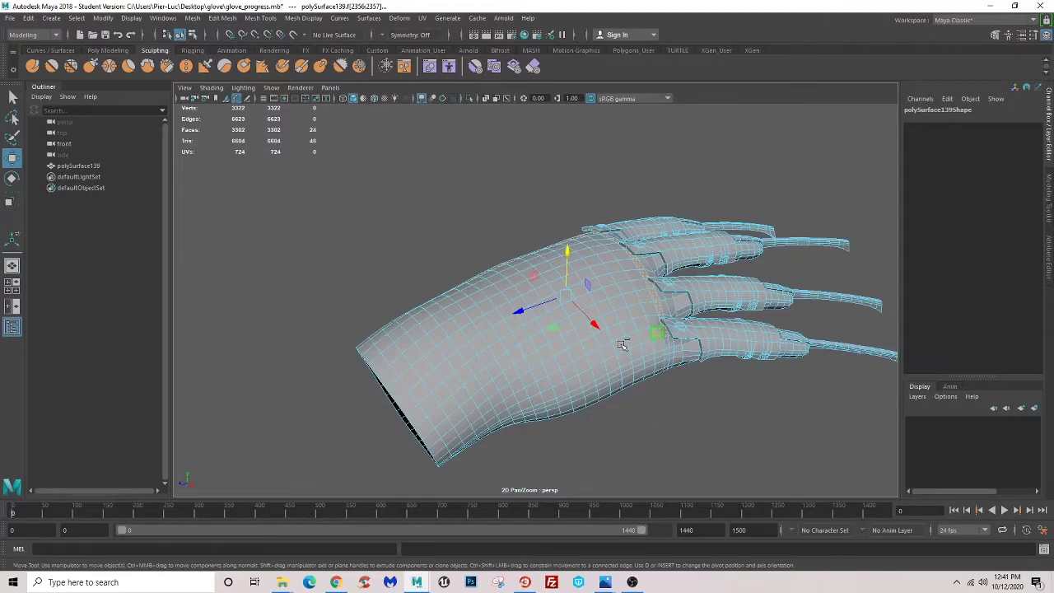
- Shift-add further palm faces to the selection, viewing the palm straight on
ctrl+shift+click(527, 378)
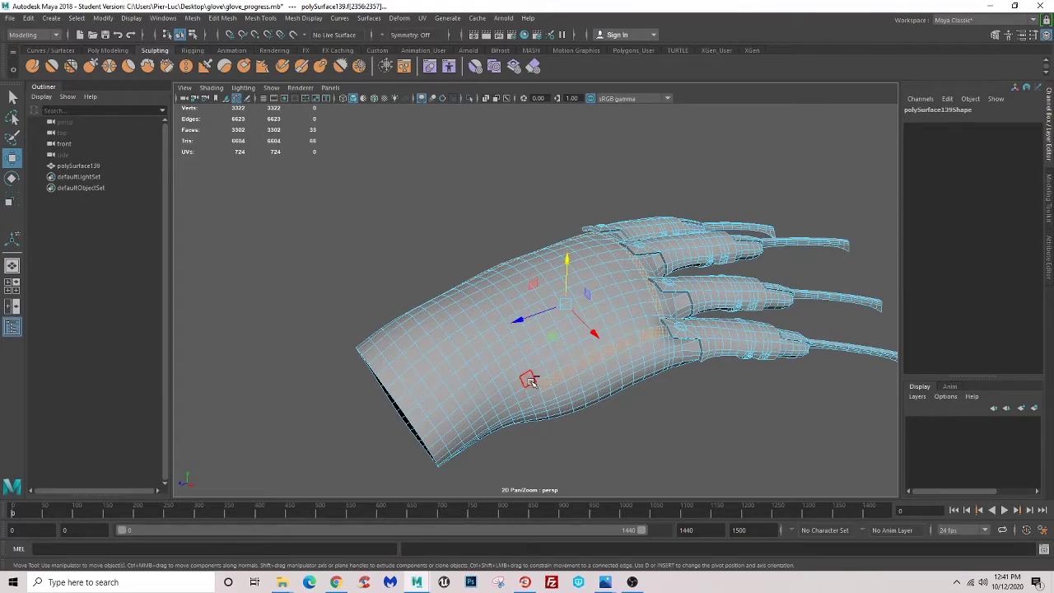
alt+drag(467, 356, 608, 405)
scroll(517, 362, up, 5)
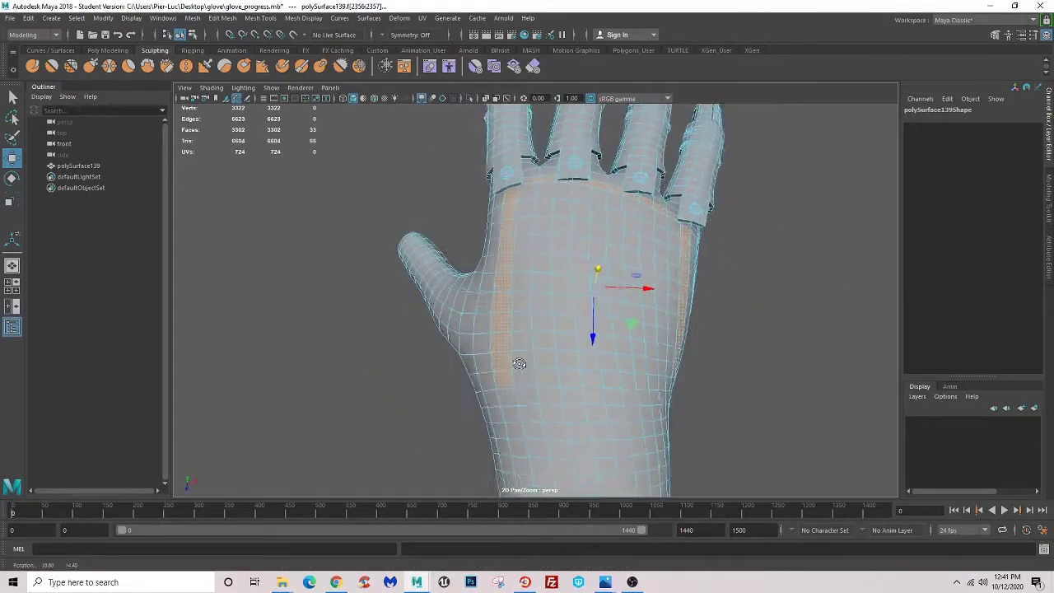
alt+drag(517, 363, 502, 364)
alt+drag(687, 441, 606, 416)
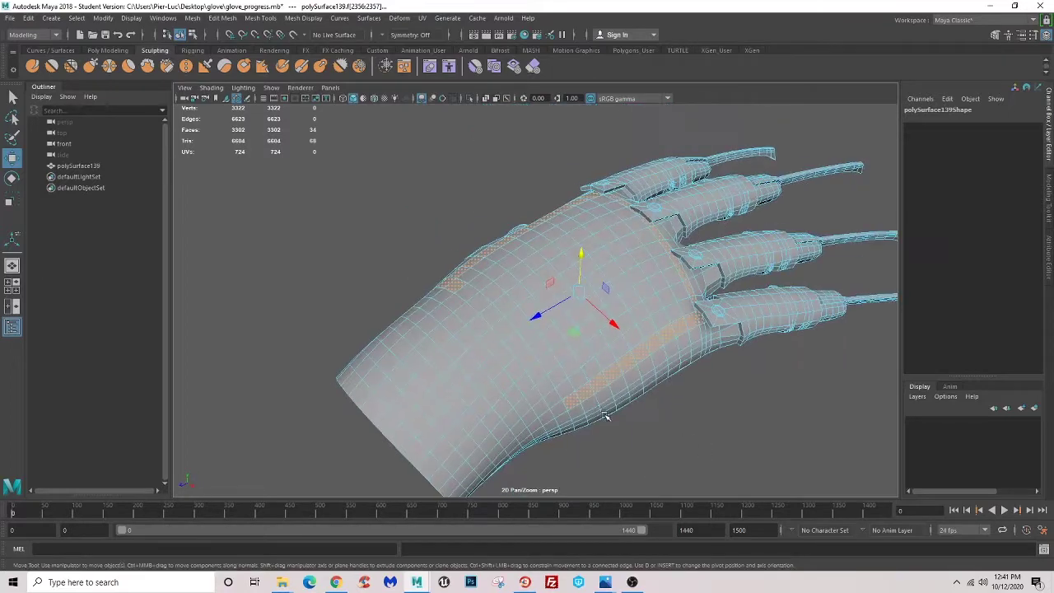
shift+click(559, 408)
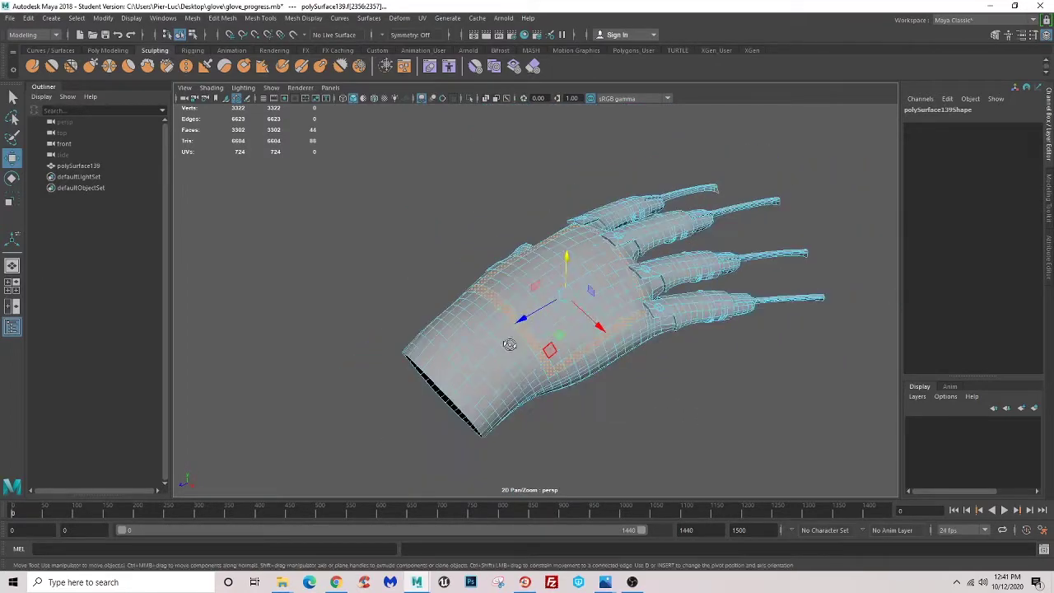
mouse_move(560, 408)
alt+mouse_down()
mouse_move(525, 348)
mouse_move(553, 332)
mouse_move(540, 346)
mouse_move(509, 337)
alt+mouse_up()
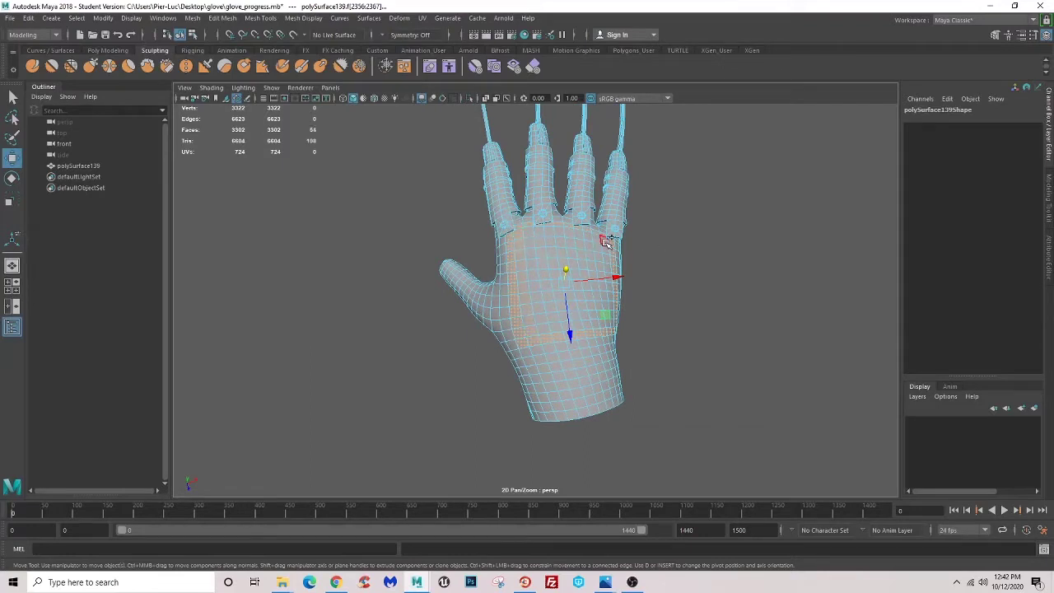
scroll(609, 332, up, 2)
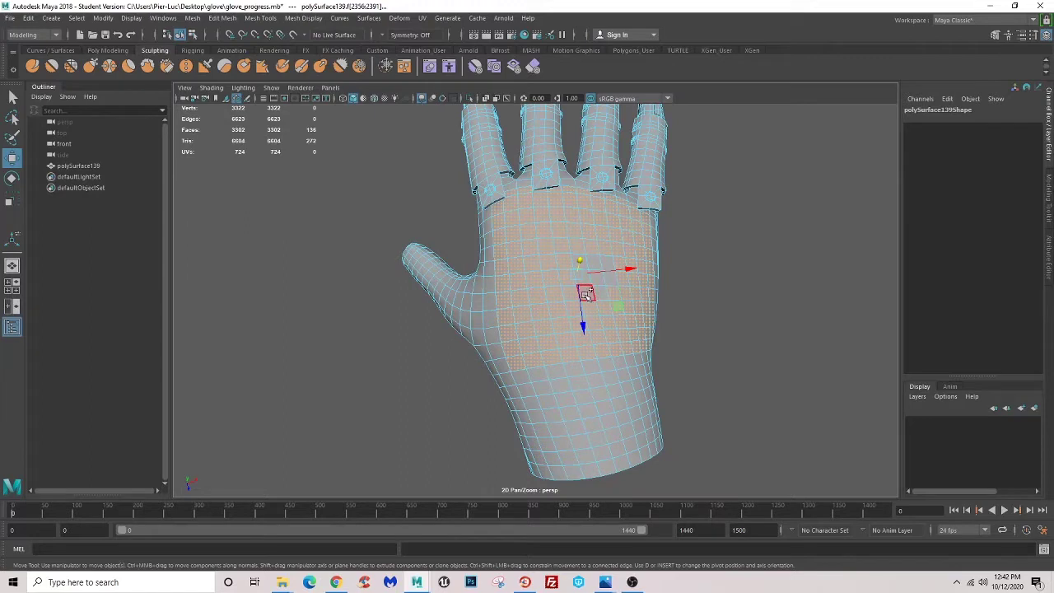
- Extrude the selected palm faces with Ctrl+E and lift them slightly along Y
shift+drag(586, 294, 584, 295)
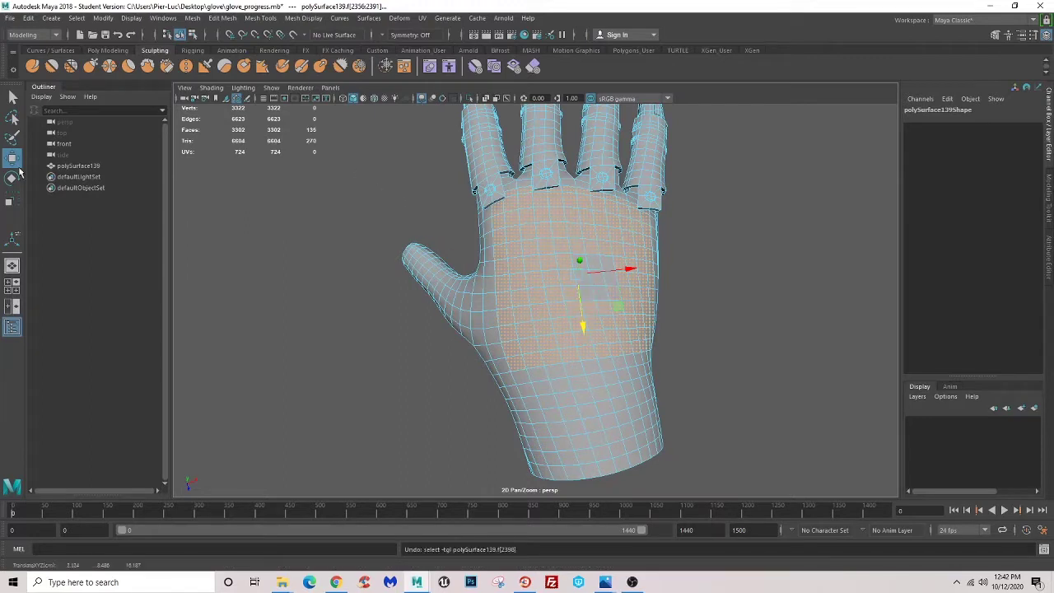
click(13, 97)
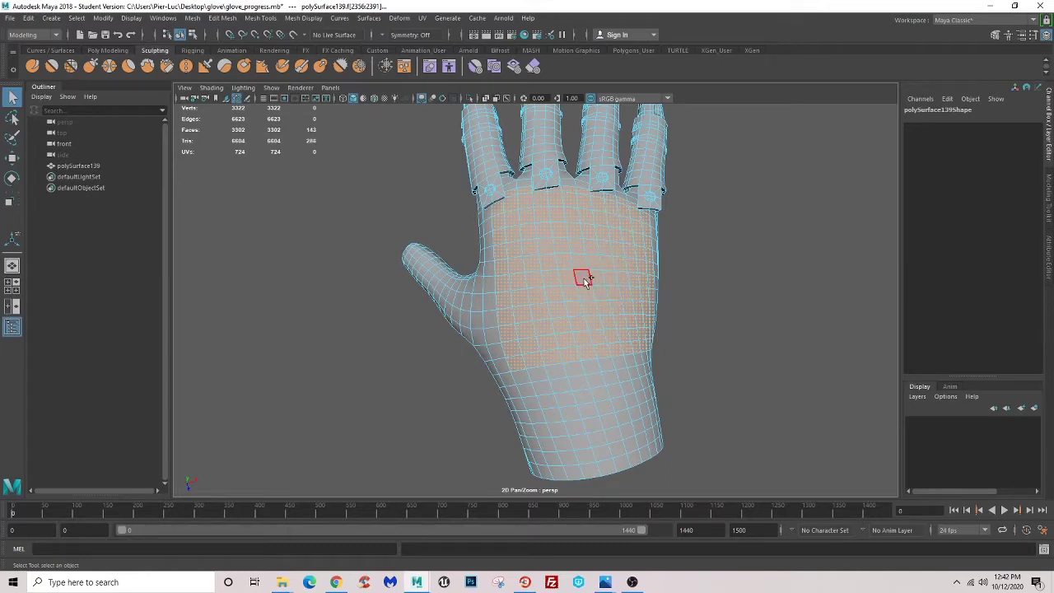
click(13, 158)
mouse_move(455, 315)
alt+mouse_down()
mouse_move(375, 294)
mouse_move(494, 280)
alt+mouse_up()
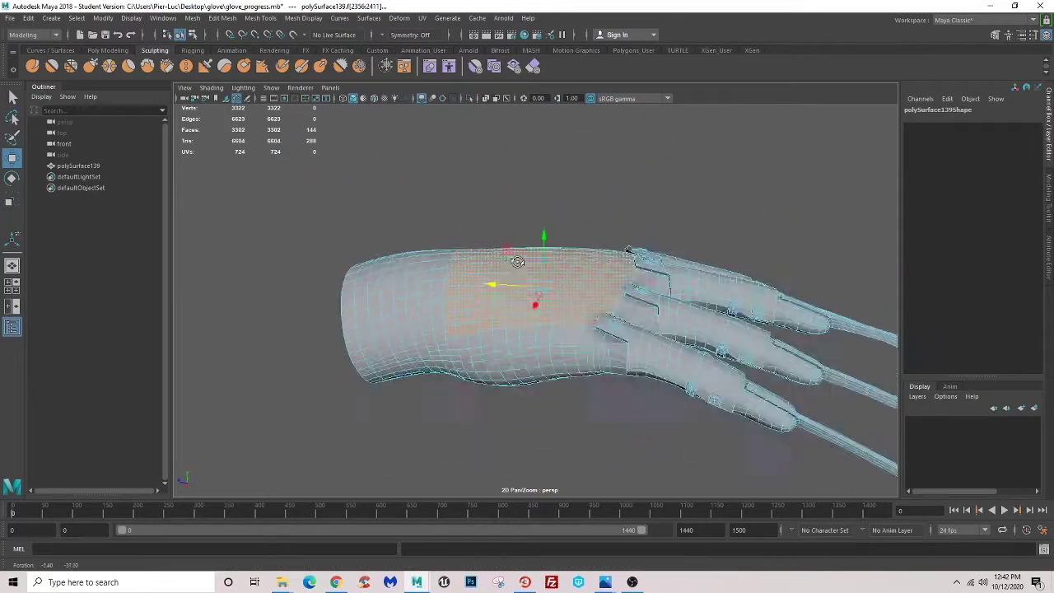
key(ctrl+e)
mouse_move(545, 236)
alt+mouse_down()
mouse_move(430, 284)
mouse_move(511, 296)
mouse_move(566, 206)
mouse_move(557, 204)
mouse_move(571, 209)
alt+mouse_up()
scroll(532, 305, up, 5)
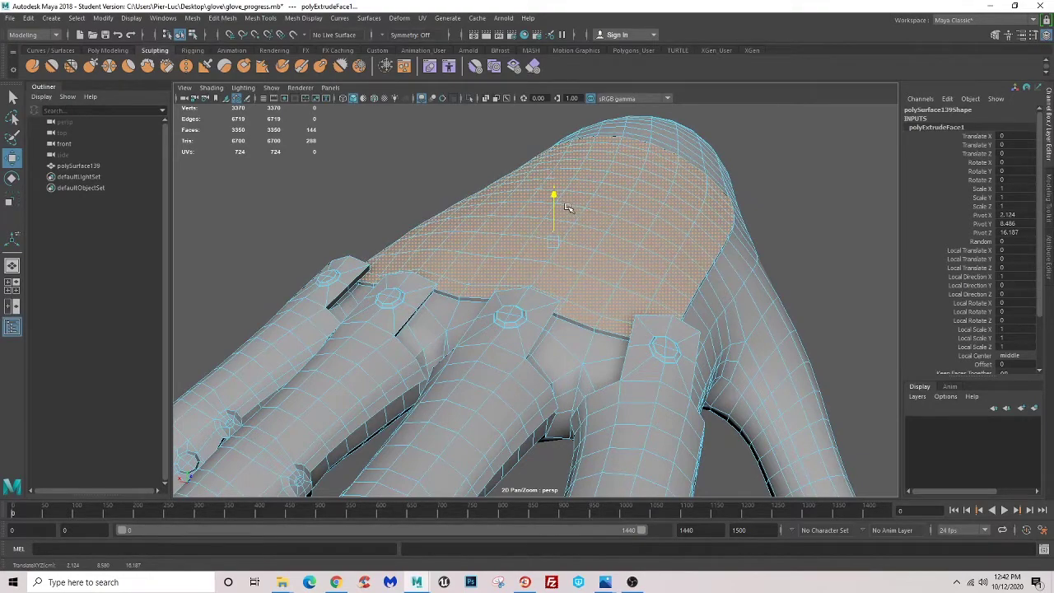
mouse_move(568, 208)
mouse_down()
mouse_move(497, 316)
mouse_move(550, 339)
mouse_move(428, 347)
mouse_move(438, 327)
mouse_move(508, 424)
mouse_move(610, 420)
mouse_move(593, 382)
mouse_move(641, 365)
mouse_move(537, 364)
mouse_up()
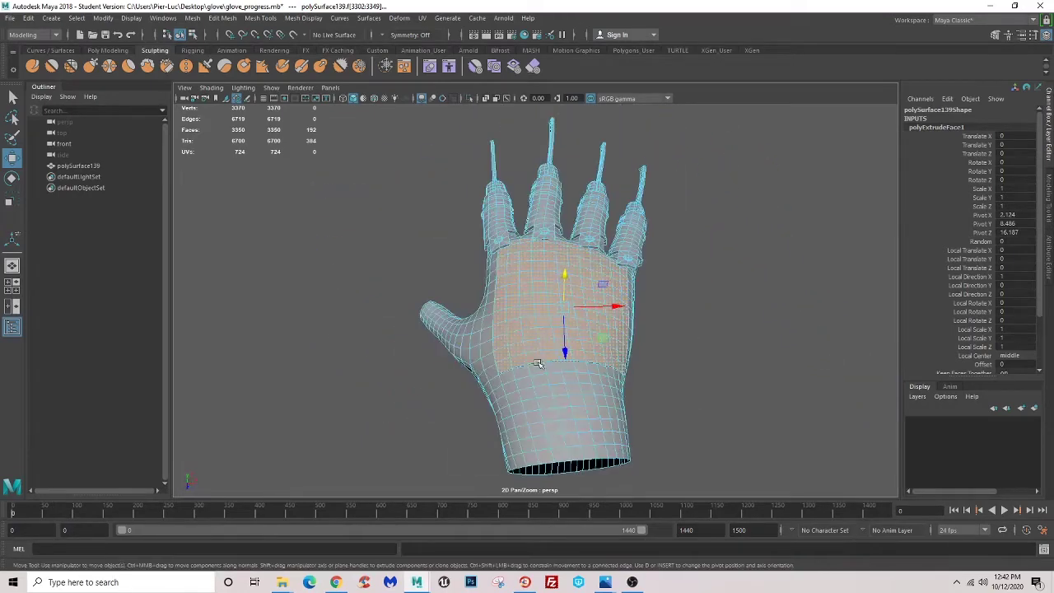
- Select the whole glove mesh, polySurface139, from an angled top view of the hand
click(761, 308)
mouse_move(618, 419)
alt+mouse_down()
mouse_move(485, 429)
mouse_move(447, 393)
mouse_move(401, 393)
mouse_move(482, 356)
mouse_move(536, 377)
mouse_move(513, 365)
mouse_move(552, 350)
mouse_move(616, 404)
mouse_move(654, 348)
mouse_move(447, 376)
mouse_move(459, 349)
mouse_move(504, 331)
mouse_move(499, 339)
mouse_move(544, 346)
mouse_move(532, 350)
mouse_move(511, 312)
mouse_move(560, 363)
alt+mouse_up()
click(554, 378)
click(654, 348)
click(459, 349)
alt+right_drag(560, 363, 612, 423)
click(666, 368)
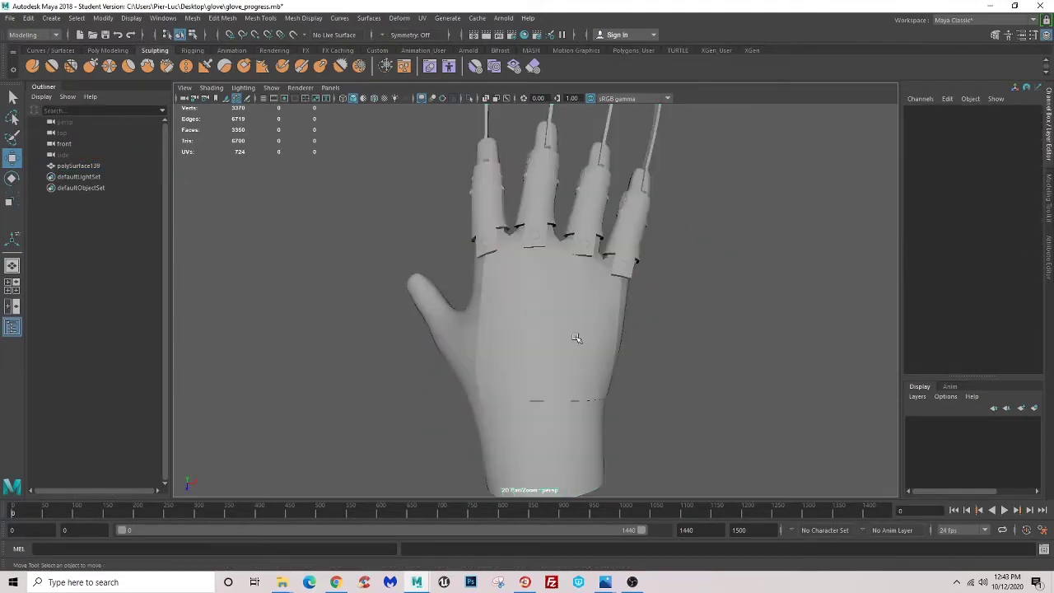
alt+drag(567, 334, 628, 324)
click(628, 324)
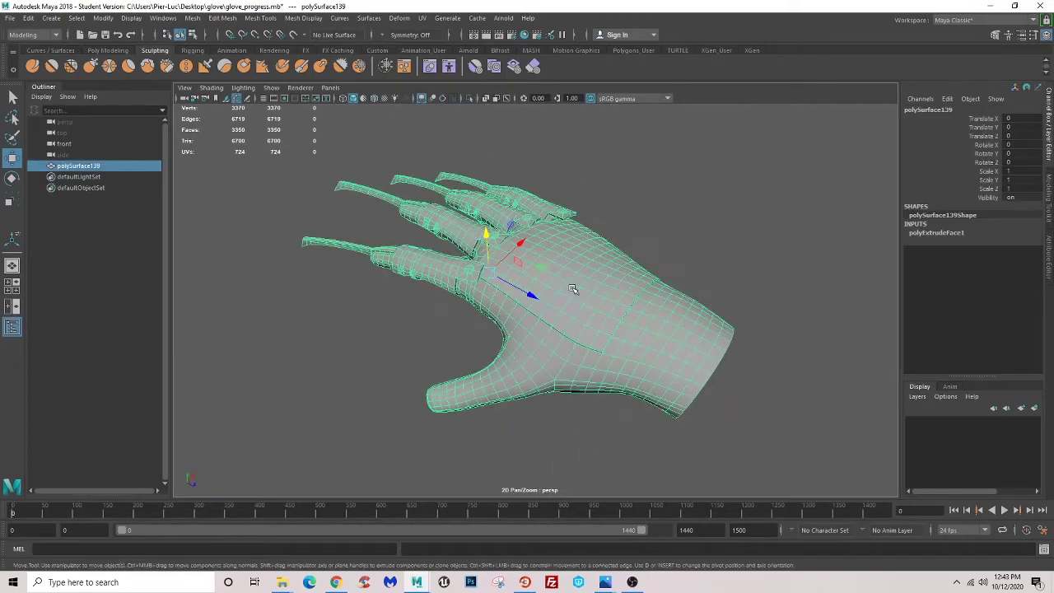
- Make a trial Grab sculpt stroke on the glove and undo it
click(92, 65)
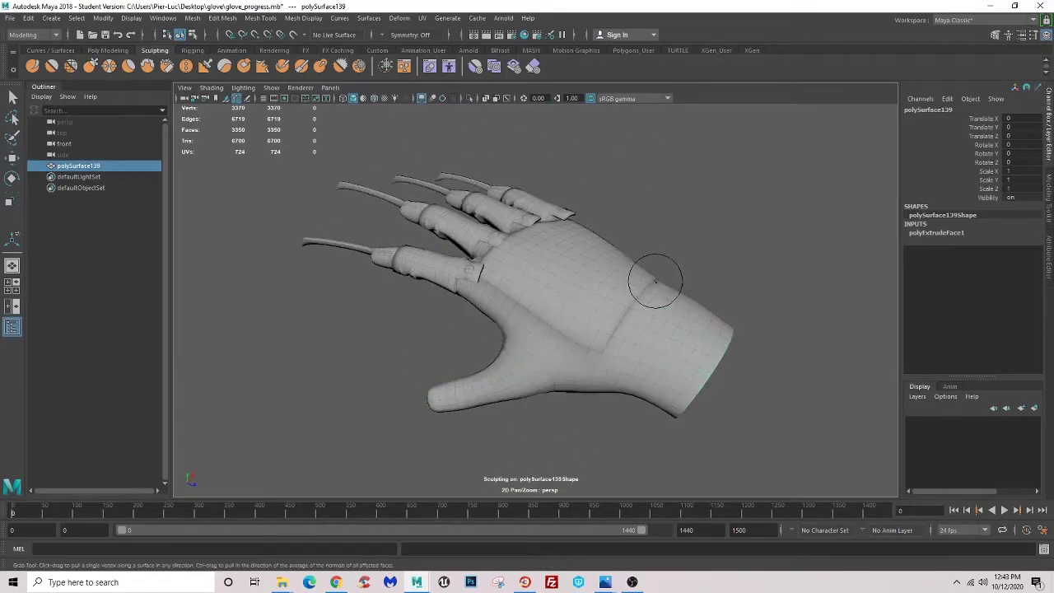
mouse_move(659, 283)
alt+mouse_down()
mouse_move(553, 307)
mouse_move(537, 341)
mouse_move(652, 327)
mouse_move(577, 302)
mouse_move(506, 340)
alt+mouse_up()
key(ctrl+z)
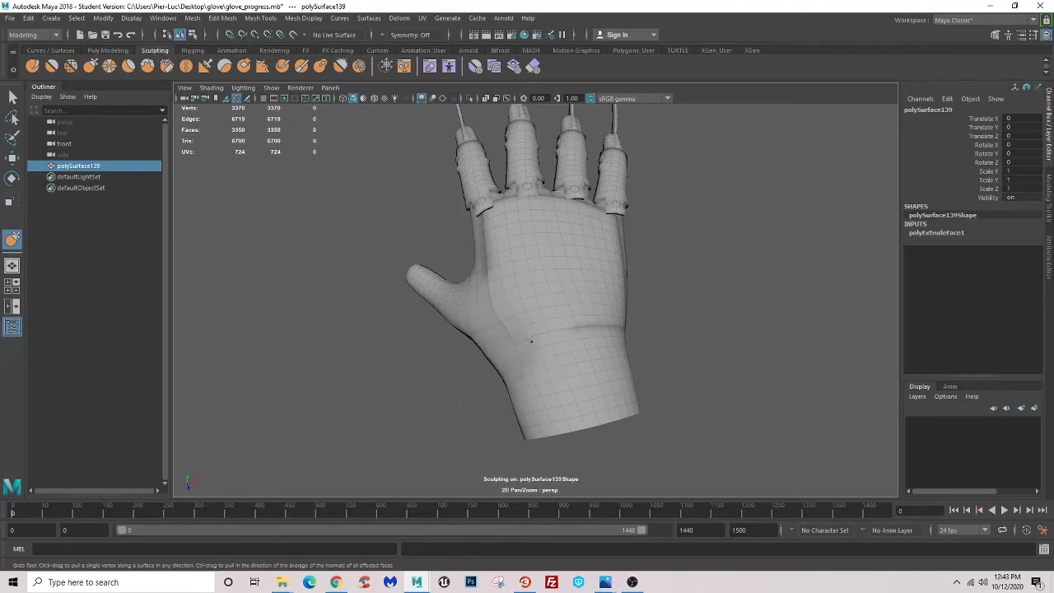
- Inspect the open wrist and hand, then return to the Select tool
mouse_move(563, 333)
alt+mouse_down()
mouse_move(513, 313)
mouse_move(584, 404)
mouse_move(612, 414)
mouse_move(579, 372)
mouse_move(523, 351)
mouse_move(589, 305)
mouse_move(552, 295)
mouse_move(499, 308)
mouse_move(511, 313)
mouse_move(478, 305)
mouse_move(540, 310)
mouse_move(536, 283)
mouse_move(544, 363)
mouse_move(640, 384)
mouse_move(619, 388)
mouse_move(572, 320)
mouse_move(560, 346)
alt+mouse_up()
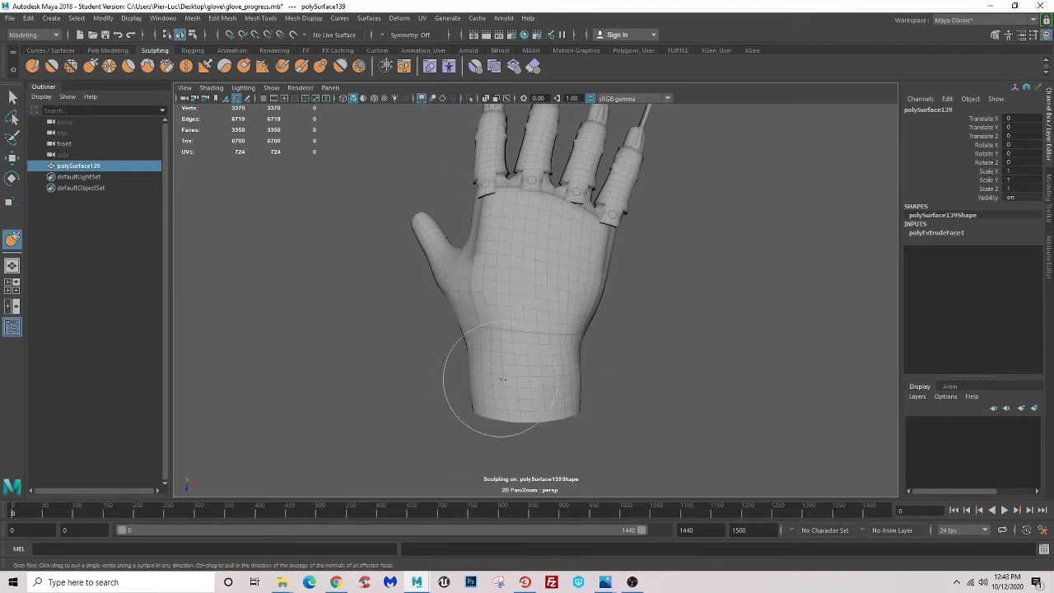
alt+drag(492, 370, 527, 375)
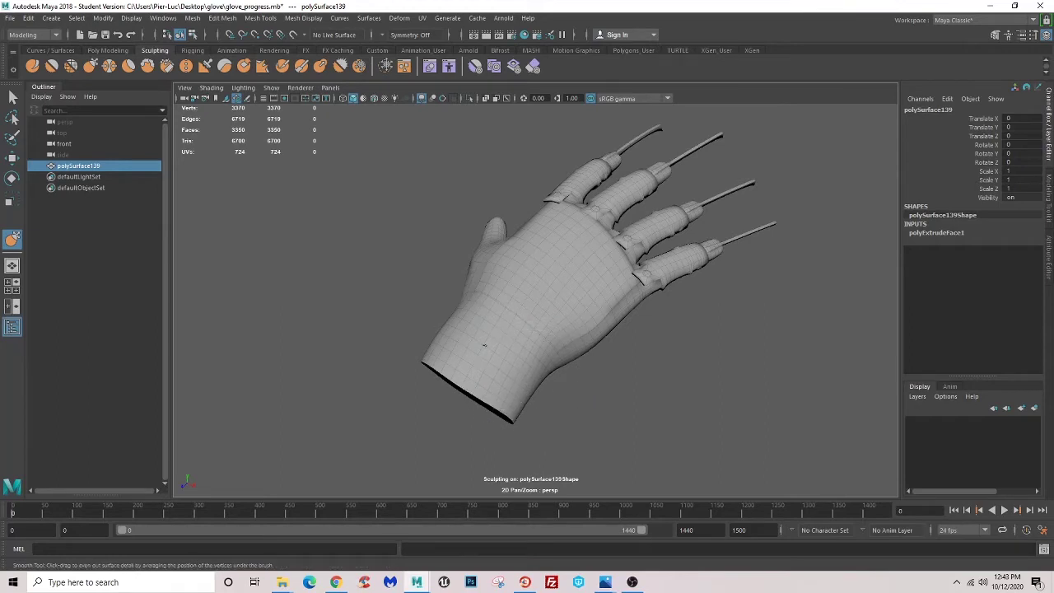
mouse_move(443, 319)
alt+mouse_down()
mouse_move(474, 323)
mouse_move(607, 390)
mouse_move(523, 383)
mouse_move(459, 318)
mouse_move(483, 258)
mouse_move(349, 264)
mouse_move(475, 327)
mouse_move(233, 216)
alt+mouse_up()
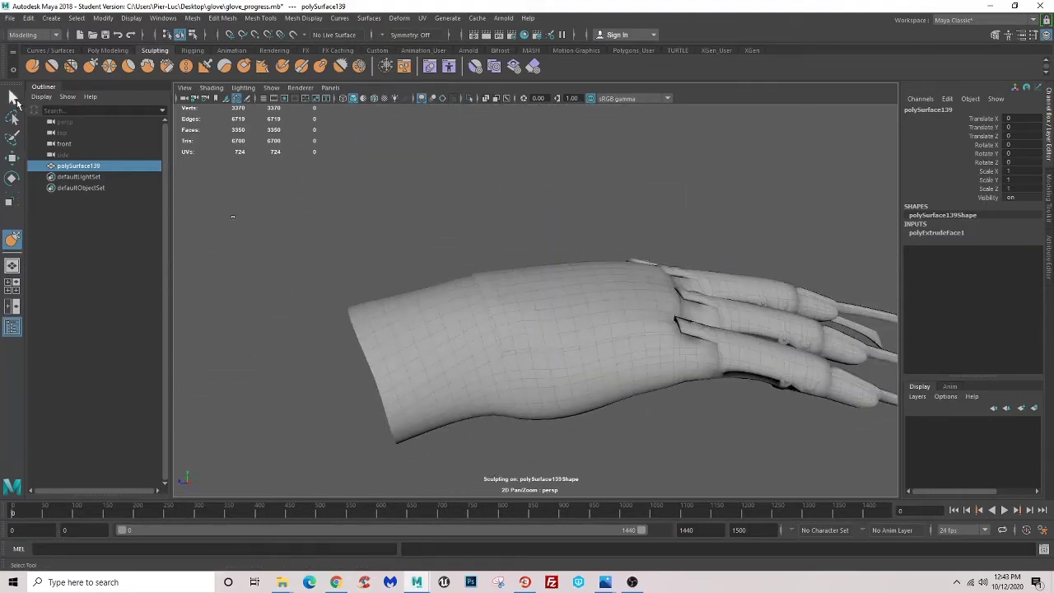
click(14, 98)
mouse_move(494, 346)
alt+mouse_down()
mouse_move(619, 353)
mouse_move(550, 258)
alt+mouse_up()
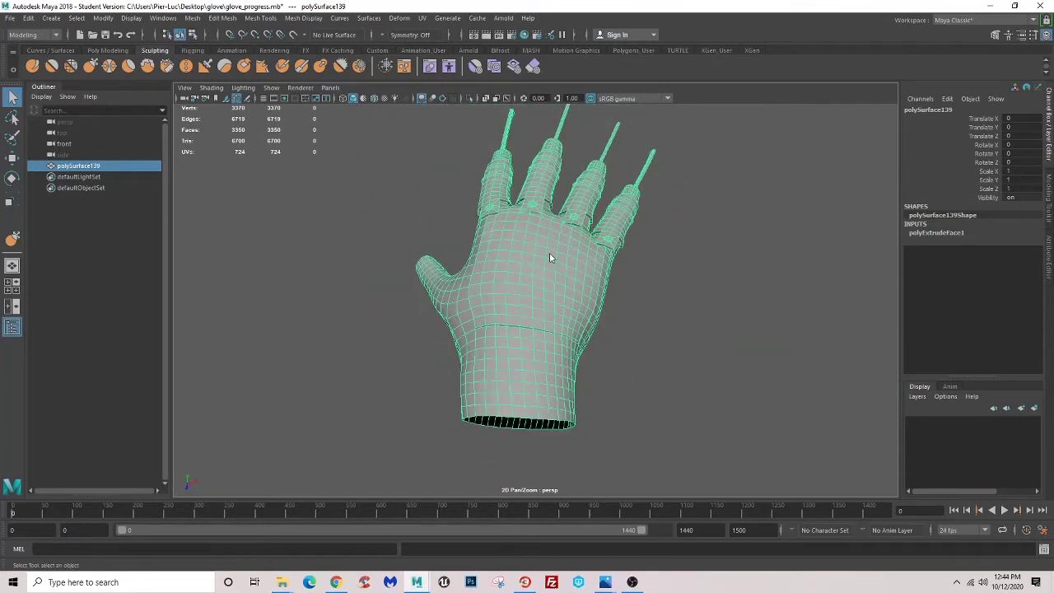
- Reselect the glove mesh from a palm-facing view
click(643, 410)
mouse_move(643, 409)
alt+mouse_down()
mouse_move(548, 384)
mouse_move(537, 409)
mouse_move(648, 431)
mouse_move(519, 324)
mouse_move(518, 294)
mouse_move(580, 302)
alt+mouse_up()
click(538, 332)
mouse_move(539, 332)
alt+mouse_down()
mouse_move(503, 367)
mouse_move(487, 365)
mouse_move(504, 361)
mouse_move(462, 324)
mouse_move(501, 317)
mouse_move(649, 395)
mouse_move(635, 384)
mouse_move(691, 378)
mouse_move(793, 337)
mouse_move(909, 345)
mouse_move(725, 412)
mouse_move(612, 436)
mouse_move(468, 404)
mouse_move(615, 403)
mouse_move(527, 338)
mouse_move(512, 333)
mouse_move(490, 360)
alt+mouse_up()
click(651, 397)
click(511, 333)
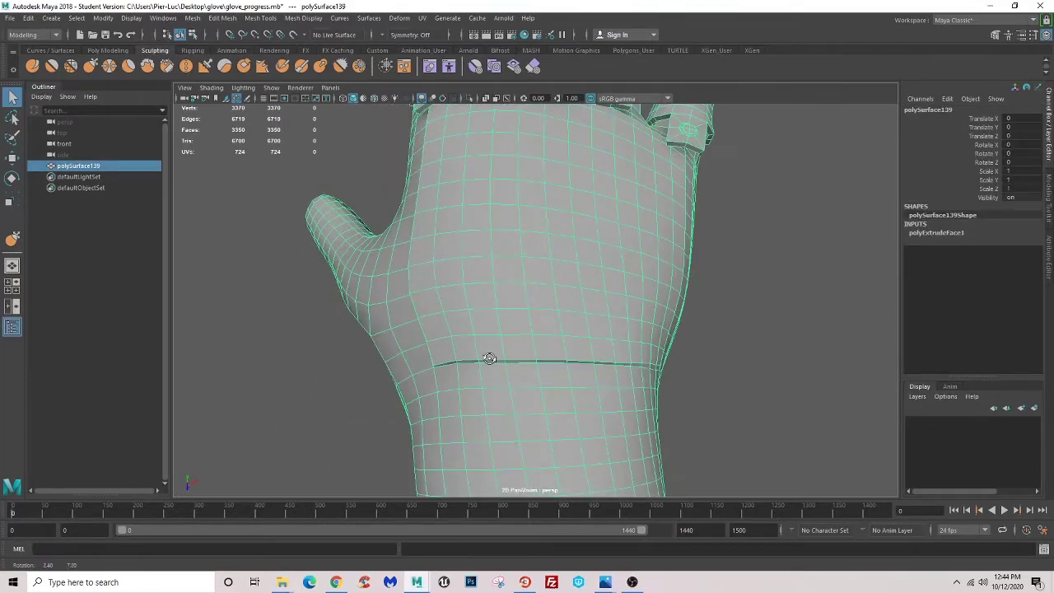
scroll(505, 270, down, 3)
scroll(522, 325, up, 1)
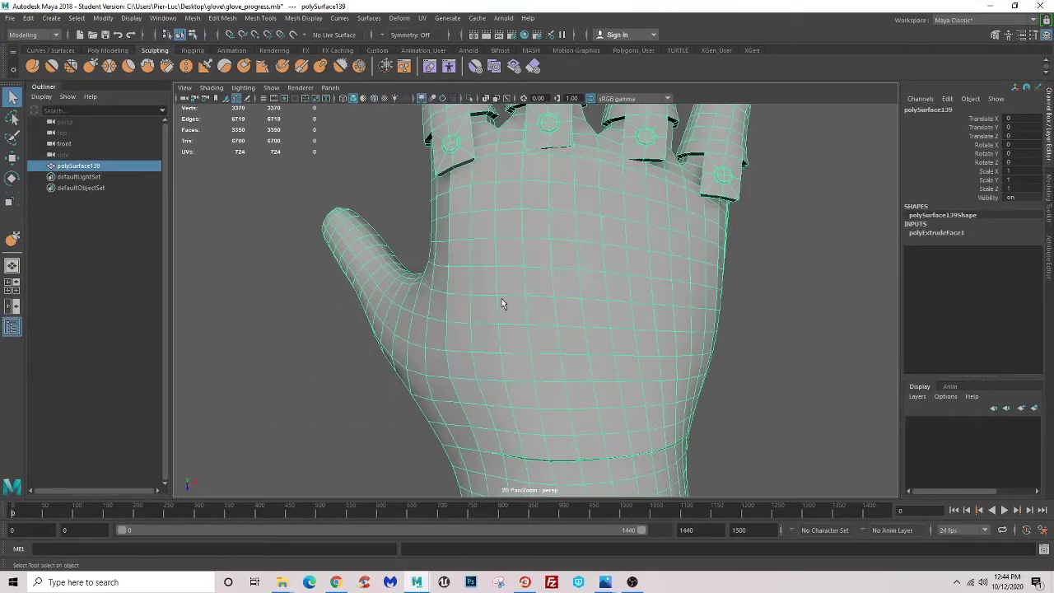
- Switch to face mode and select a face below the index finger
key(F11)
click(484, 284)
mouse_move(514, 344)
alt+mouse_down()
mouse_move(492, 330)
mouse_move(499, 314)
mouse_move(518, 341)
mouse_move(517, 306)
mouse_move(546, 299)
mouse_move(513, 287)
mouse_move(572, 318)
mouse_move(544, 323)
alt+mouse_up()
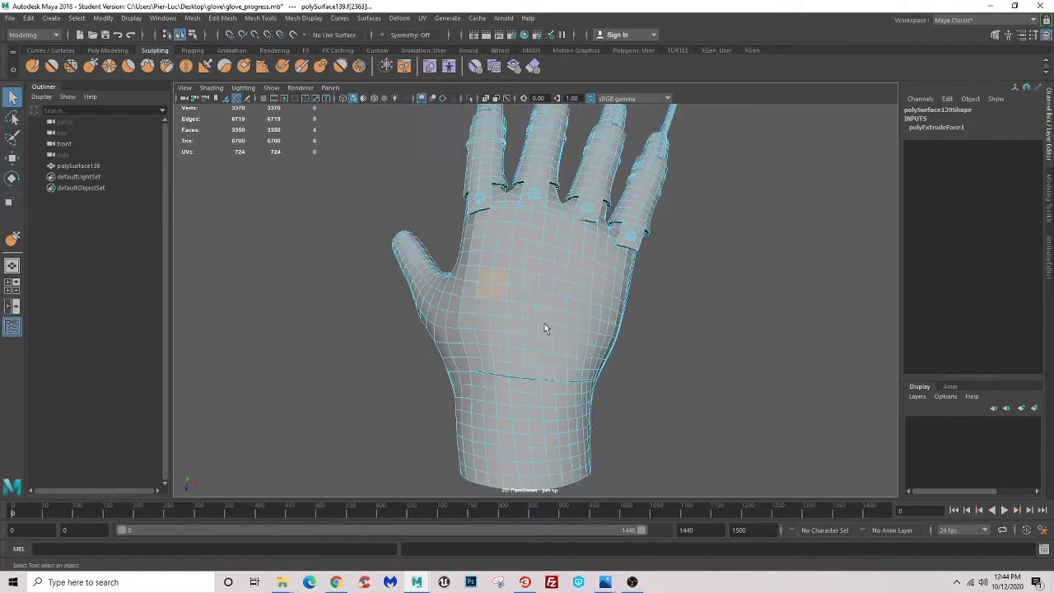
- Add more small faces on the hand to the selection, trimming two near the thumb
click(11, 201)
alt+drag(416, 280, 469, 288)
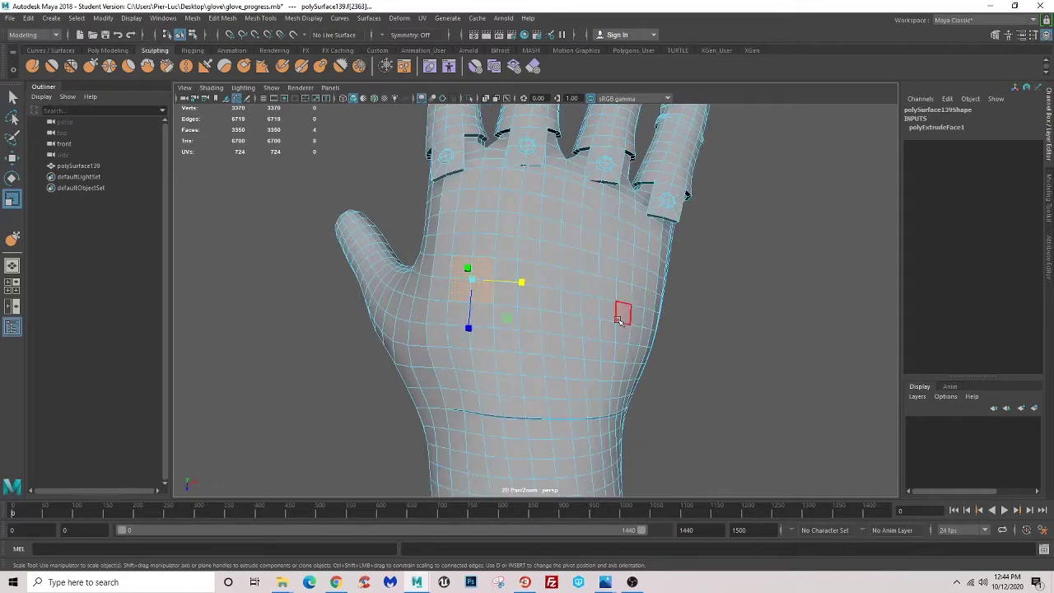
mouse_move(620, 320)
alt+mouse_down()
mouse_move(516, 294)
mouse_move(521, 279)
mouse_move(537, 288)
alt+mouse_up()
shift+click(540, 284)
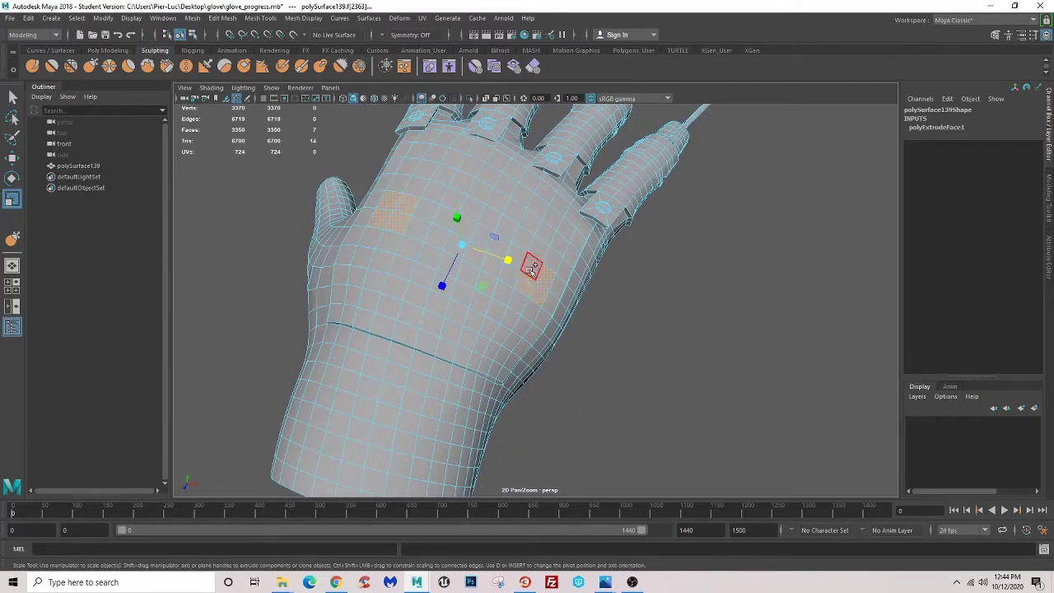
mouse_move(402, 351)
alt+mouse_down()
mouse_move(426, 355)
mouse_move(464, 327)
mouse_move(463, 341)
alt+mouse_up()
shift+click(464, 341)
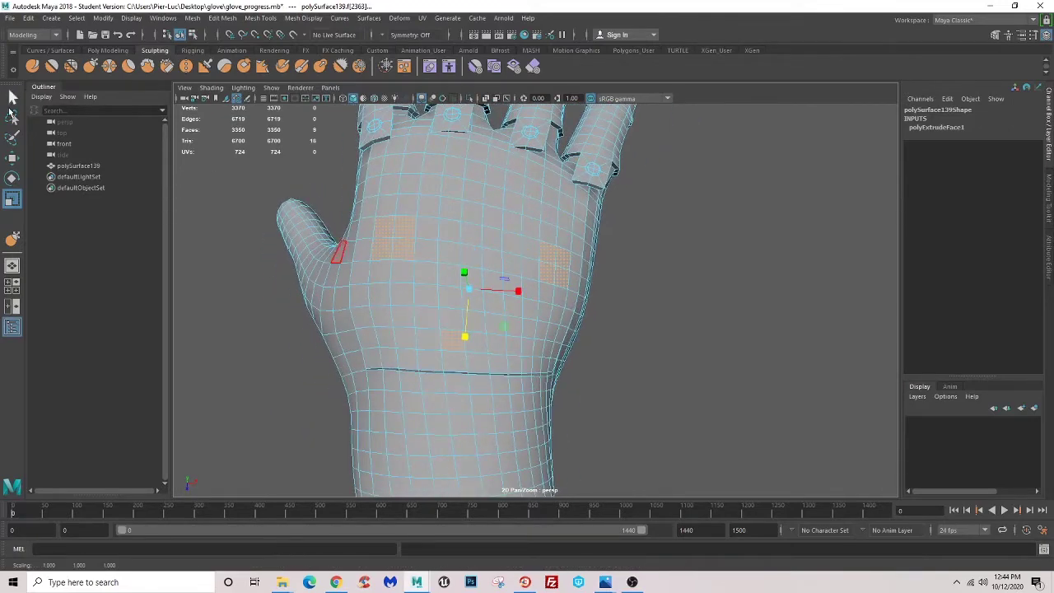
click(13, 97)
alt+drag(437, 269, 381, 255)
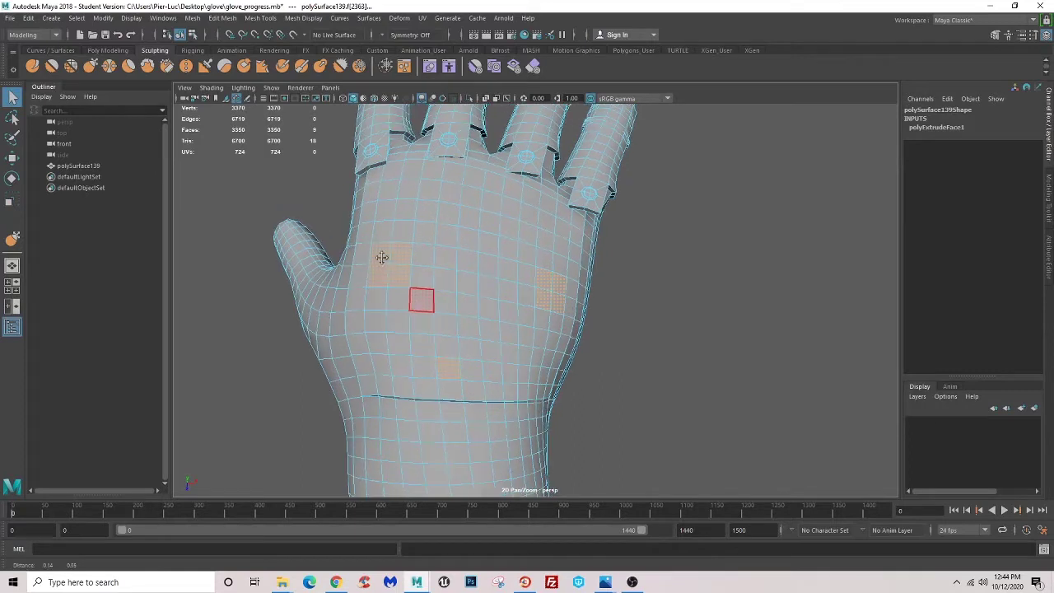
ctrl+click(400, 276)
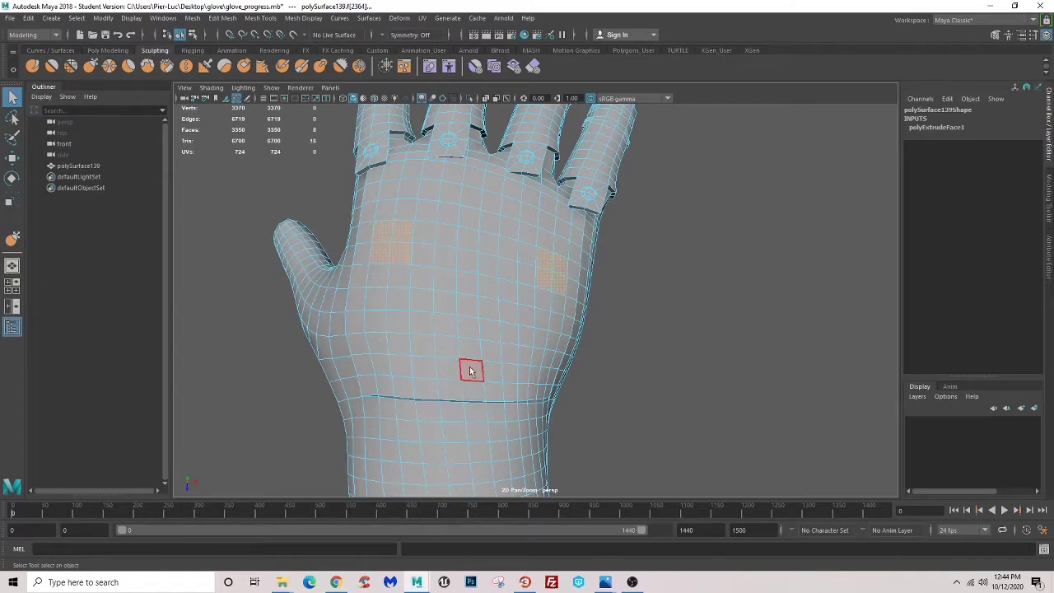
alt+drag(470, 371, 464, 349)
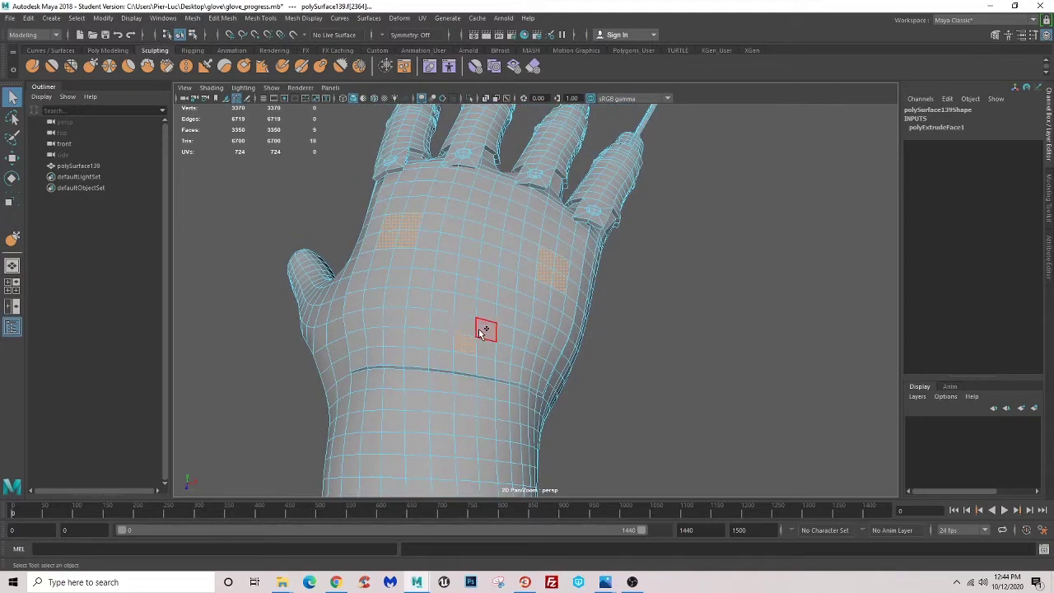
- Add faces near the wrist and extrude all selected patches as polyExtrudeFace2
shift+click(457, 341)
scroll(426, 308, down, 3)
mouse_move(426, 308)
alt+mouse_down()
mouse_move(480, 288)
mouse_move(414, 308)
mouse_move(415, 330)
mouse_move(450, 314)
mouse_move(450, 293)
alt+mouse_up()
scroll(462, 330, up, 2)
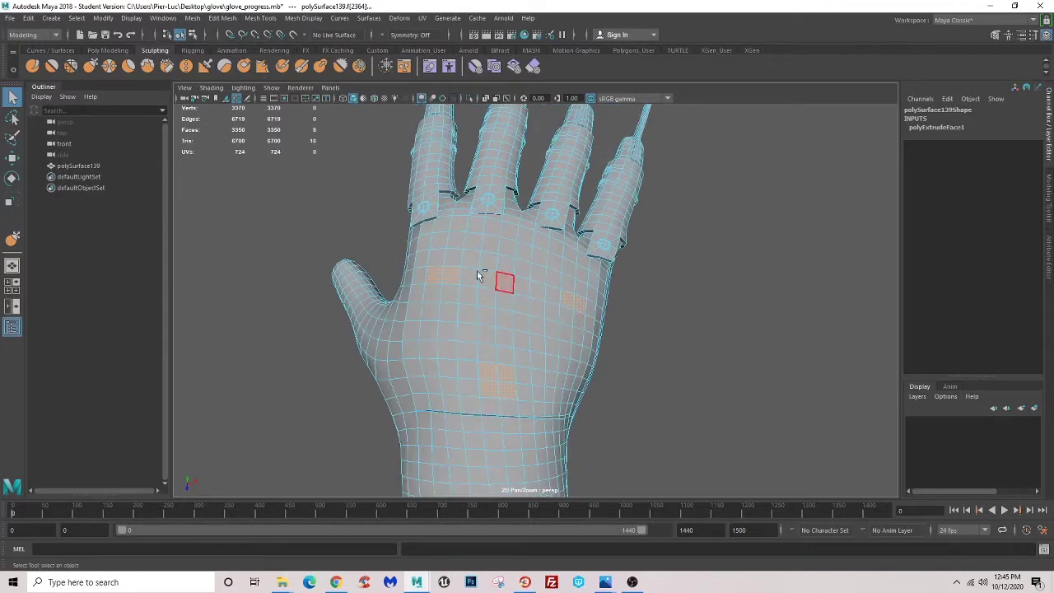
shift+click(575, 292)
mouse_move(522, 342)
alt+mouse_down()
mouse_move(478, 316)
mouse_move(501, 315)
mouse_move(475, 365)
alt+mouse_up()
scroll(476, 366, down, 3)
scroll(472, 352, up, 2)
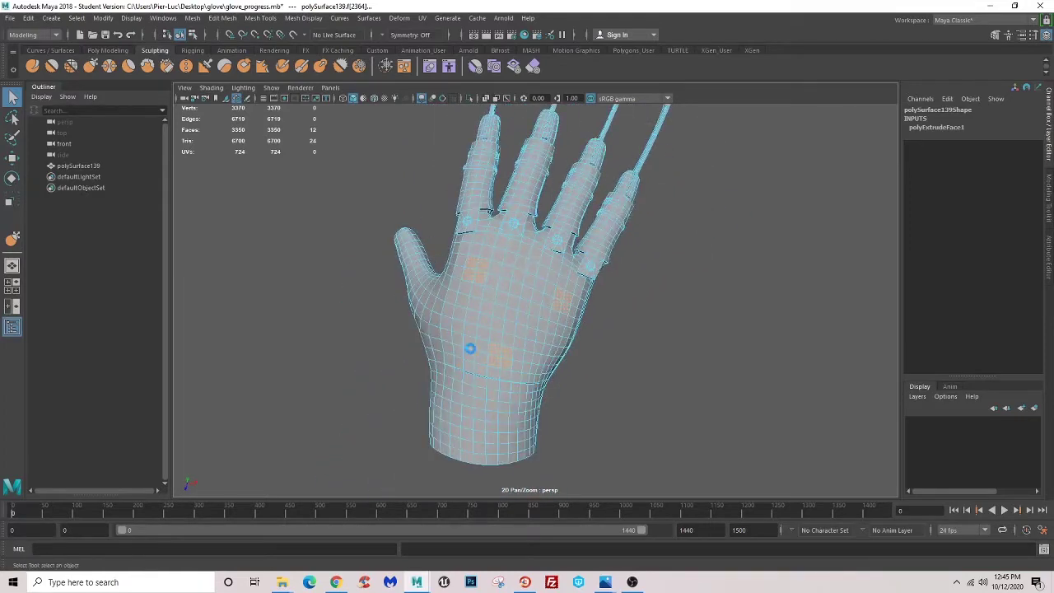
key(ctrl+e)
scroll(470, 348, up, 2)
scroll(469, 348, up, 2)
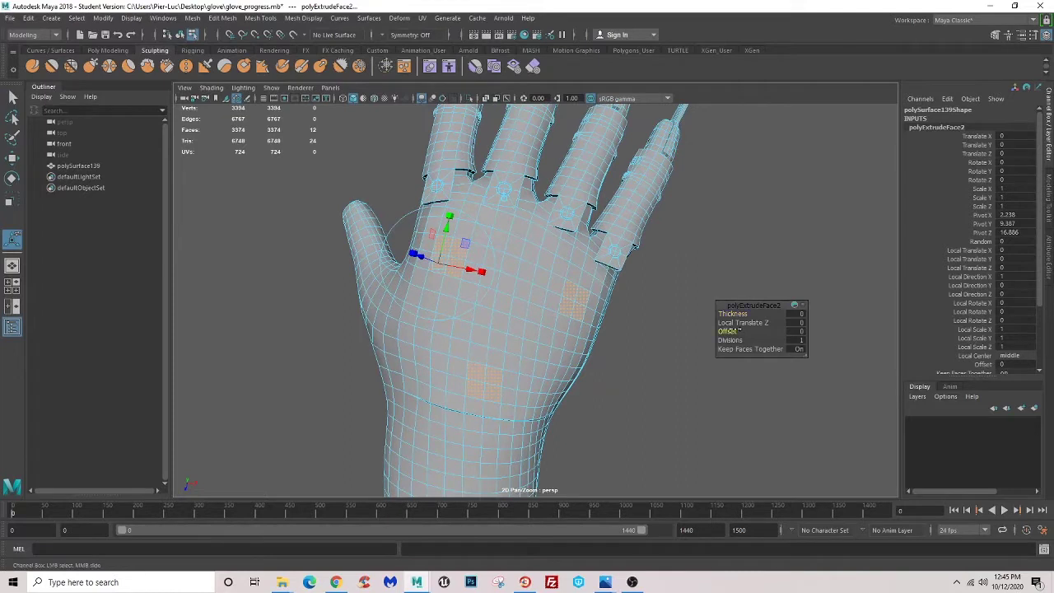
- Set the polyExtrudeFace2 offset to 0.5 to inset each patch, then deselect the hand
drag(734, 331, 740, 331)
mouse_move(482, 337)
alt+mouse_down()
mouse_move(590, 346)
mouse_move(688, 335)
alt+mouse_up()
key(ctrl+z)
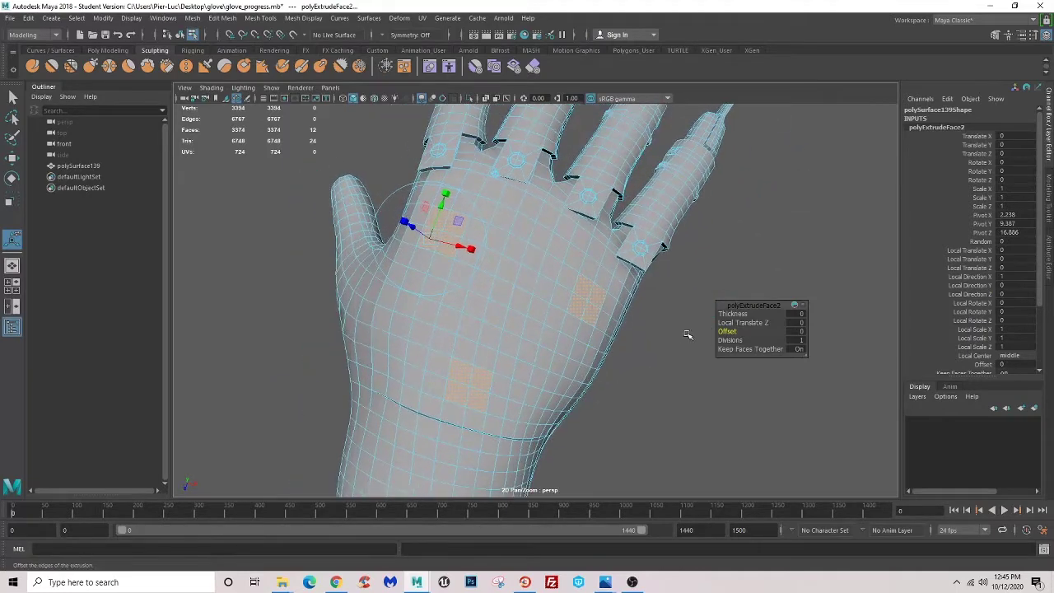
key(shift+z)
click(683, 370)
mouse_move(631, 395)
alt+mouse_down()
mouse_move(527, 332)
mouse_move(500, 295)
mouse_move(453, 278)
mouse_move(565, 329)
mouse_move(452, 348)
mouse_move(518, 328)
mouse_move(541, 337)
alt+mouse_up()
scroll(542, 334, up, 5)
- In vertex mode, slide a vertex of the inset patch sideways with the Move tool
right_drag(535, 285, 487, 281)
click(539, 336)
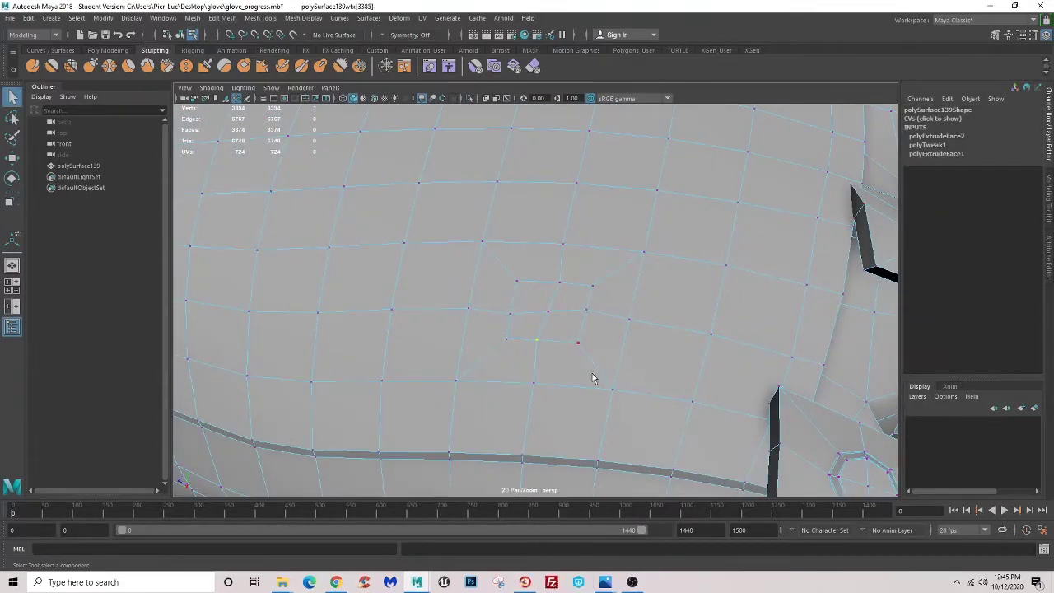
key(w)
drag(500, 341, 512, 339)
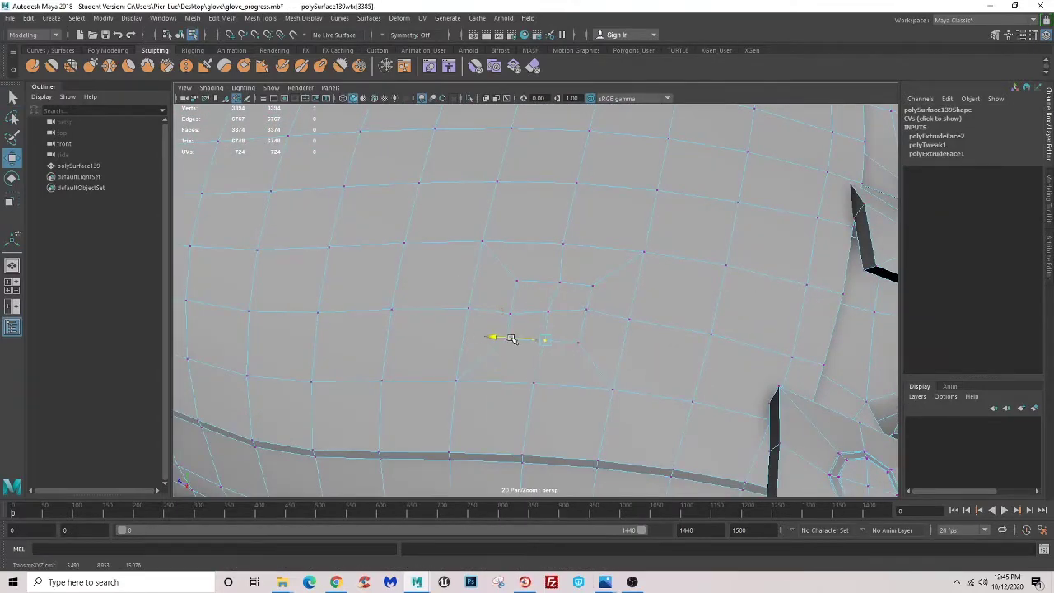
alt+drag(442, 351, 495, 341)
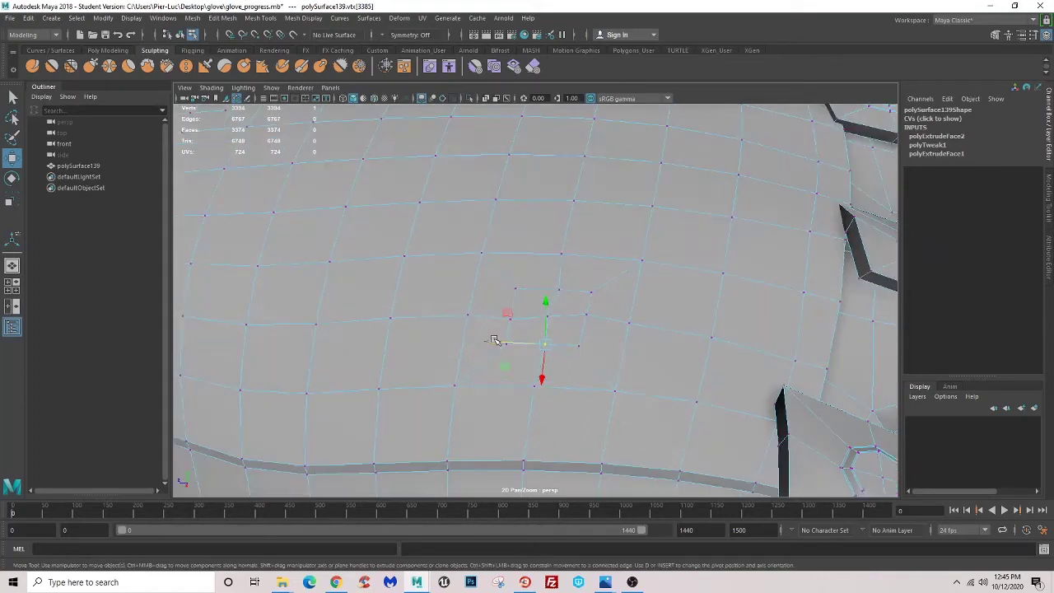
- Pull neighbouring vertices around the inset patch upward to even out the grid
click(509, 320)
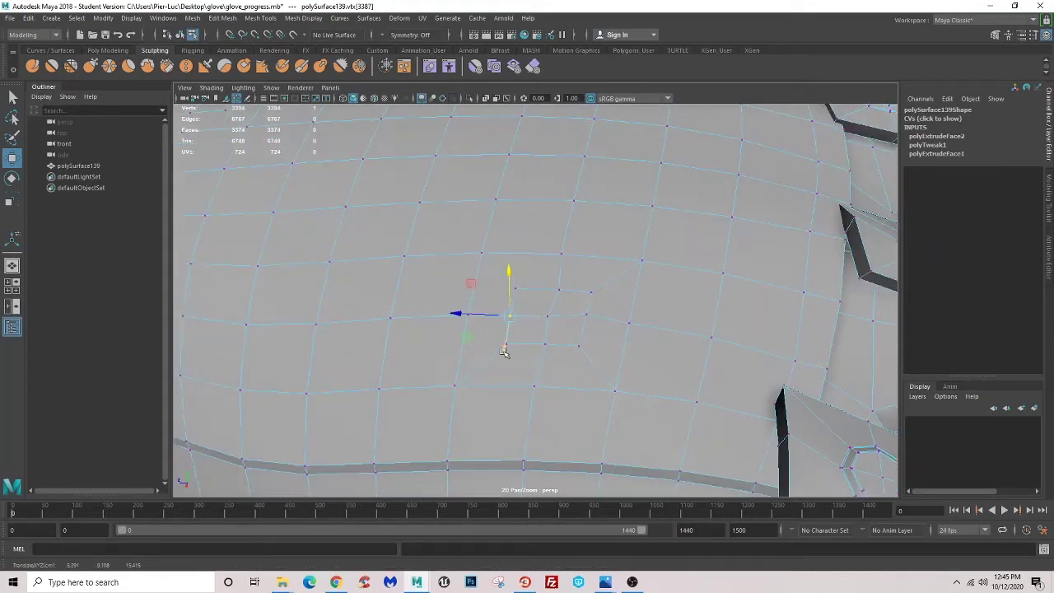
click(559, 291)
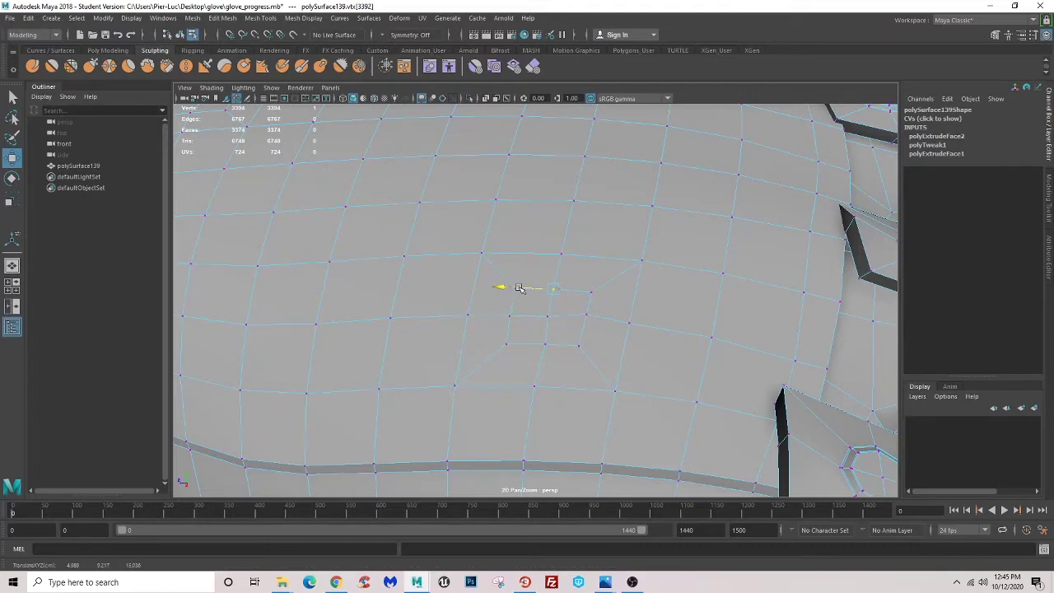
click(534, 319)
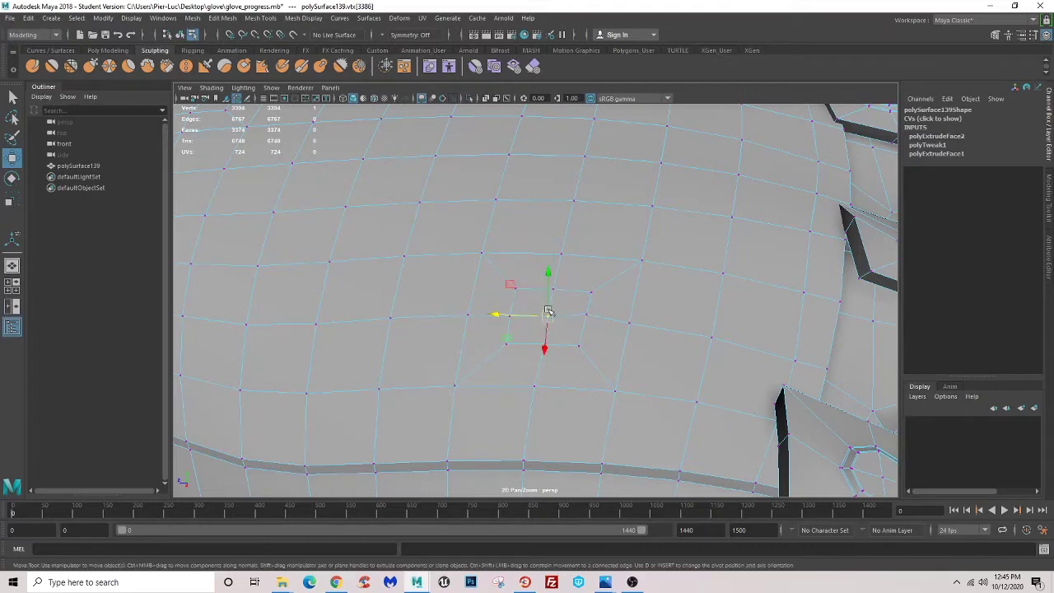
drag(545, 317, 545, 305)
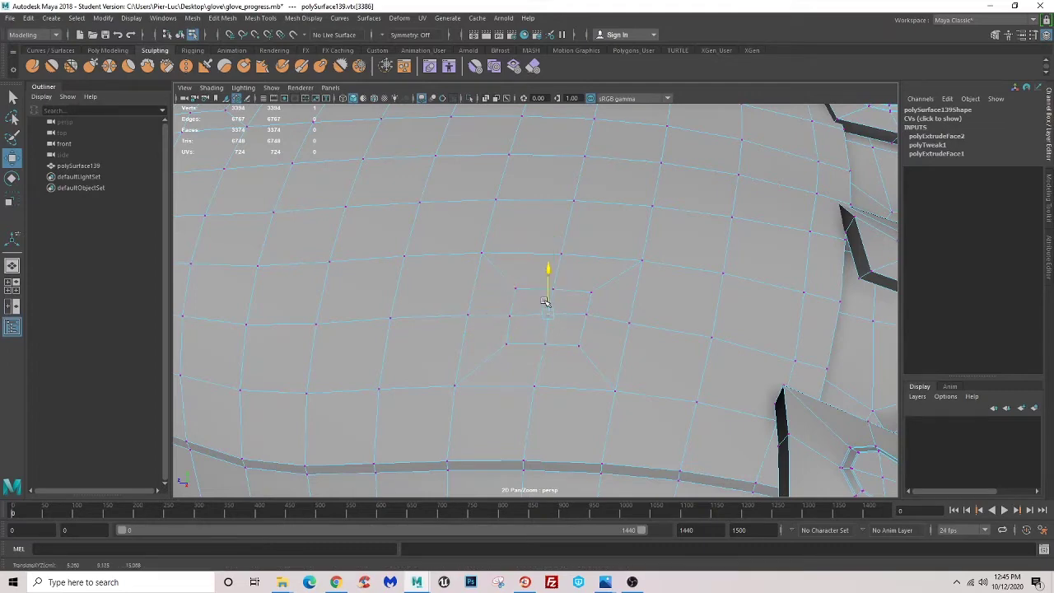
mouse_move(525, 352)
alt+mouse_down()
mouse_move(445, 370)
mouse_move(619, 363)
mouse_move(626, 336)
mouse_move(477, 297)
mouse_move(527, 319)
mouse_move(463, 325)
mouse_move(454, 343)
mouse_move(513, 337)
mouse_move(467, 332)
mouse_move(542, 417)
mouse_move(502, 368)
mouse_move(523, 400)
mouse_move(522, 370)
mouse_move(537, 364)
mouse_move(542, 401)
mouse_move(404, 349)
mouse_move(514, 323)
mouse_move(523, 333)
mouse_move(532, 305)
alt+mouse_up()
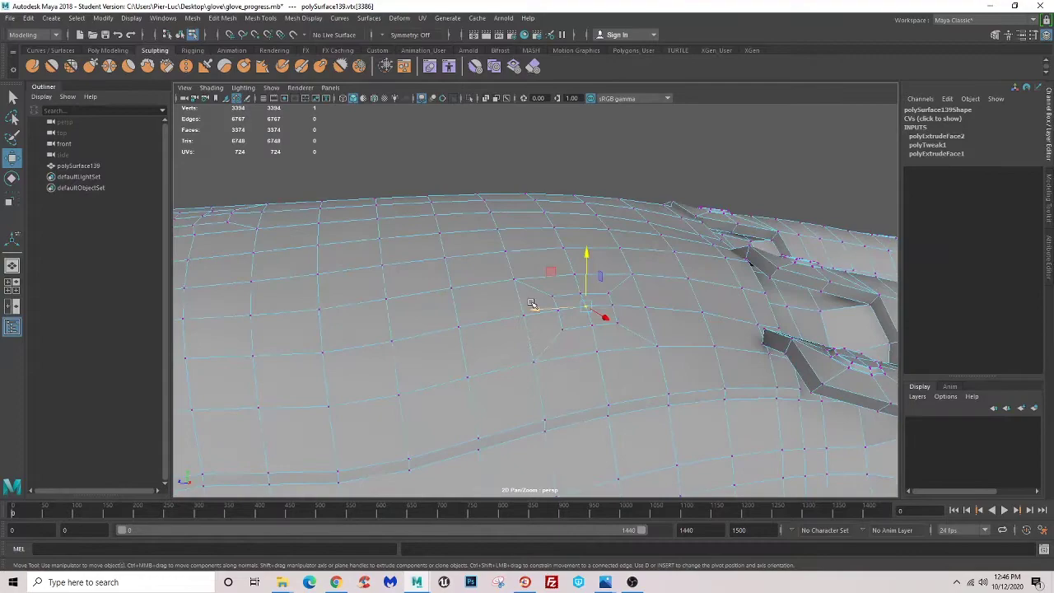
click(517, 167)
click(563, 327)
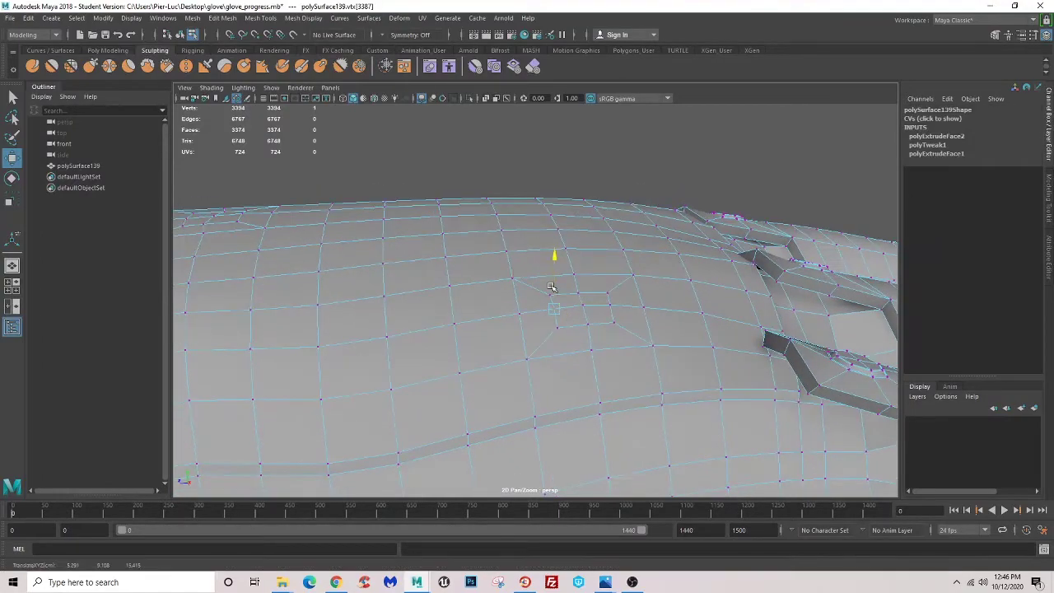
mouse_move(552, 288)
alt+mouse_down()
mouse_move(459, 329)
mouse_move(467, 347)
mouse_move(478, 327)
mouse_move(466, 304)
alt+mouse_up()
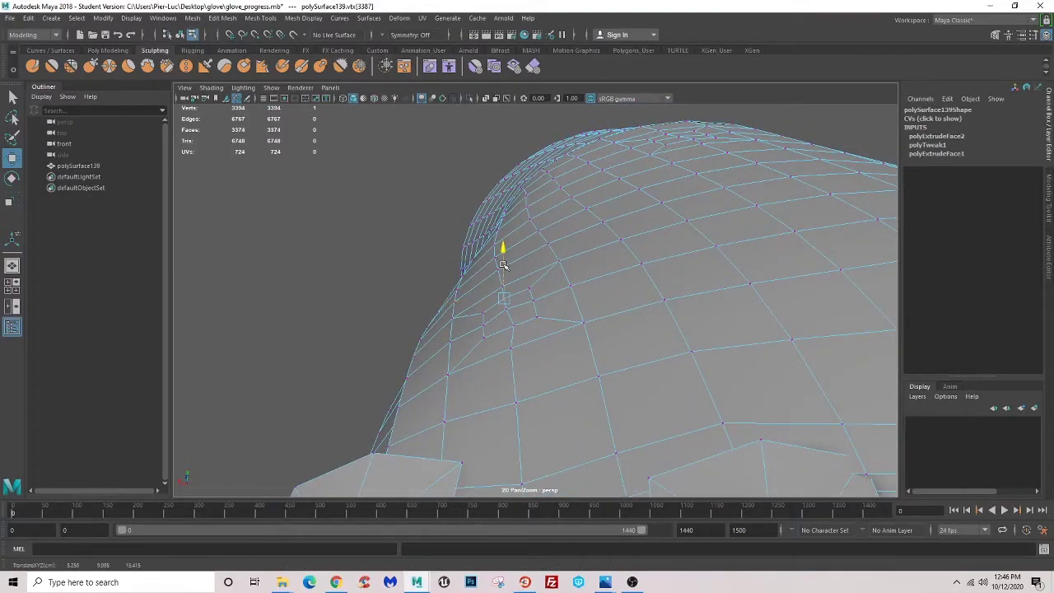
mouse_move(505, 306)
alt+mouse_down()
mouse_move(604, 360)
mouse_move(577, 354)
mouse_move(603, 346)
mouse_move(621, 297)
alt+mouse_up()
- In face mode, enlarge a face on the back of the hand very slightly
key(F11)
click(635, 294)
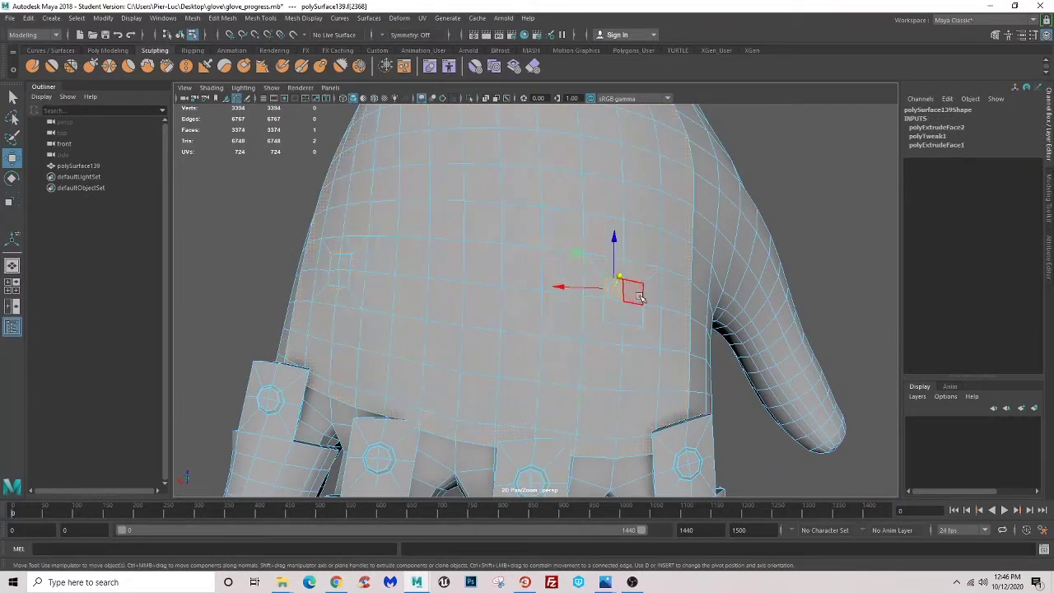
click(614, 311)
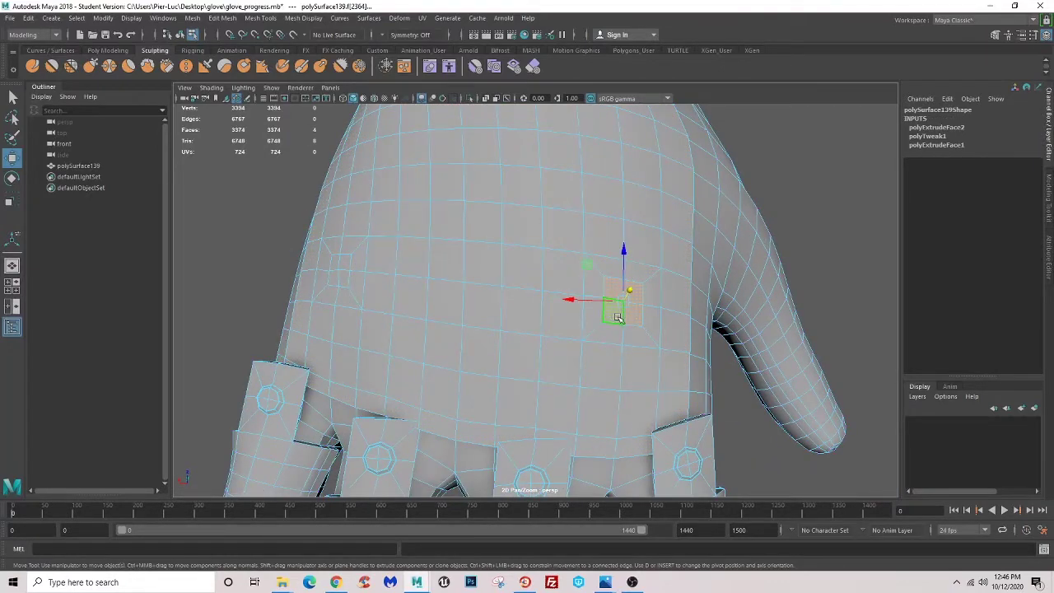
key(r)
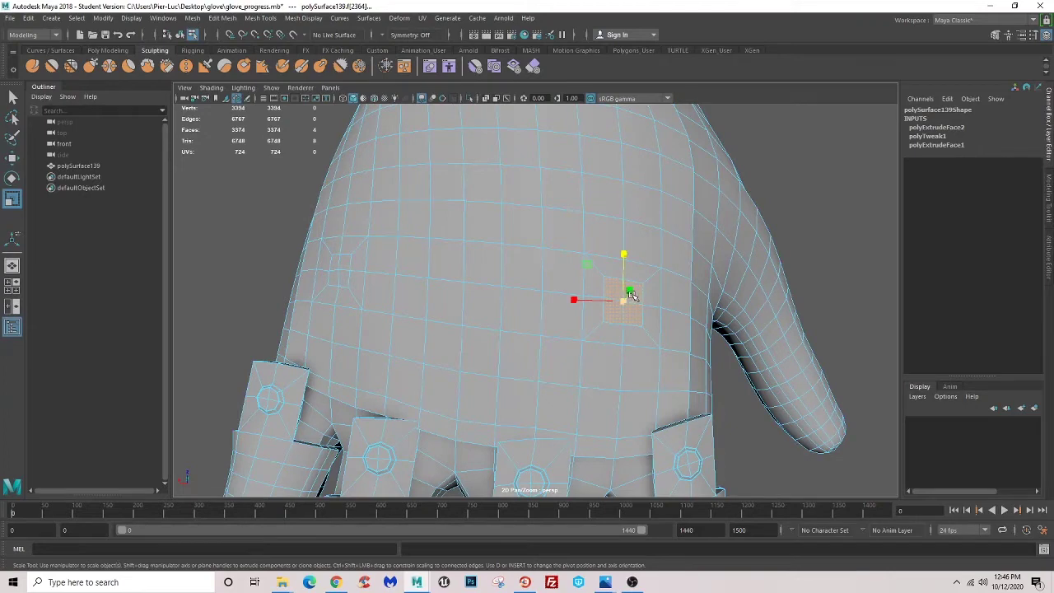
drag(631, 295, 632, 297)
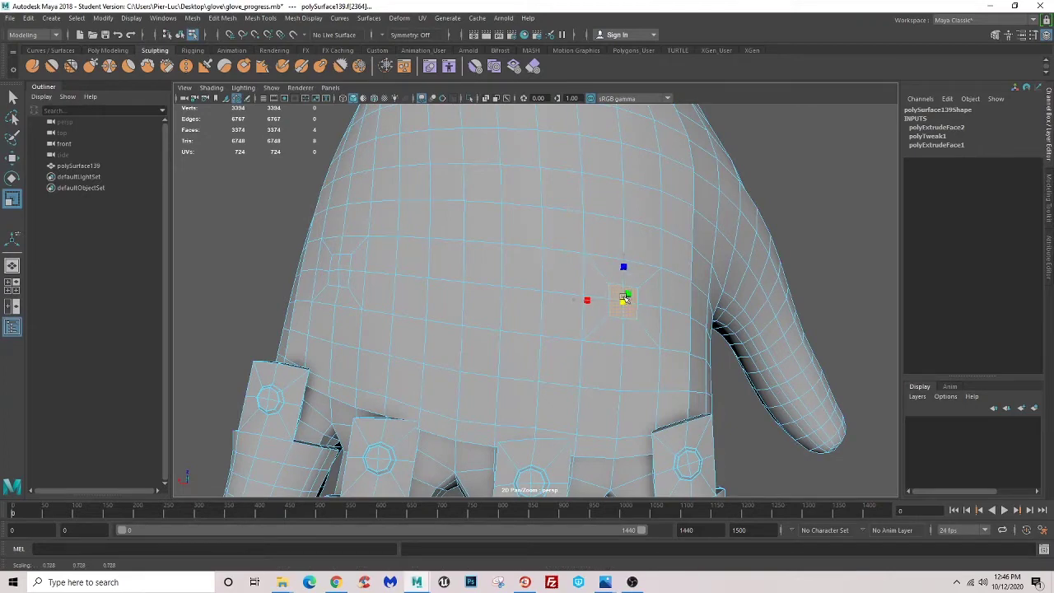
scroll(626, 297, down, 3)
alt+drag(558, 364, 566, 344)
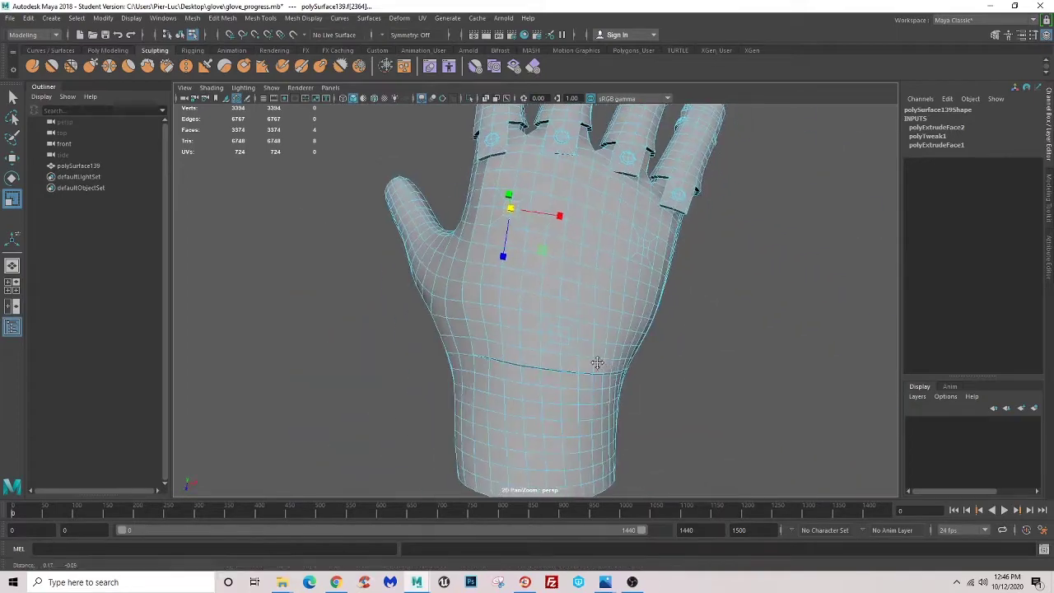
scroll(568, 342, up, 2)
scroll(511, 304, down, 2)
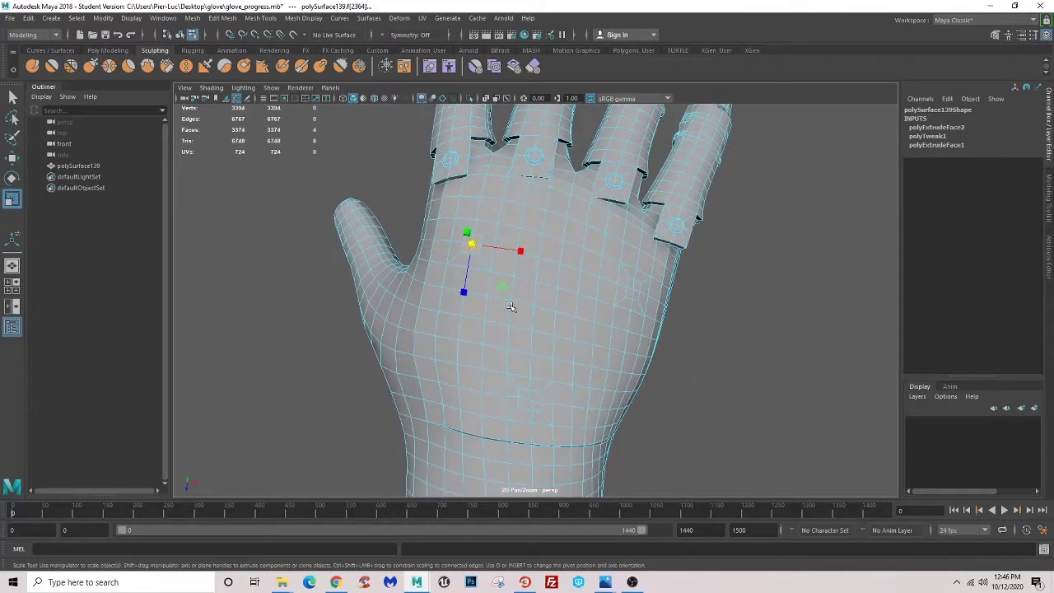
alt+drag(508, 305, 536, 318)
scroll(532, 354, up, 3)
scroll(536, 333, up, 2)
scroll(536, 333, down, 2)
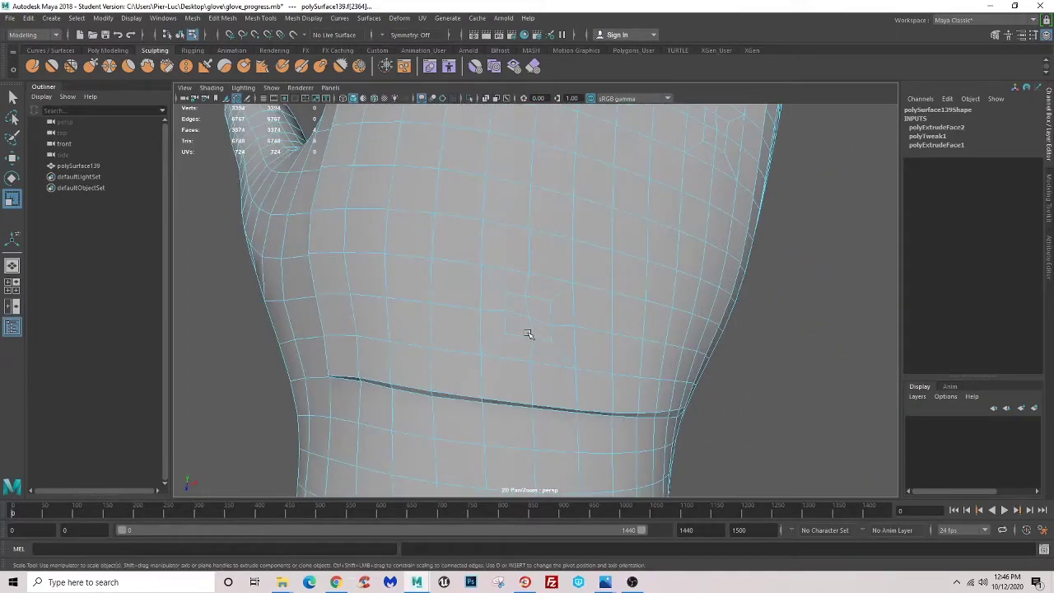
- Shrink the face just above the wrist seam to a scale of 0.923
click(521, 323)
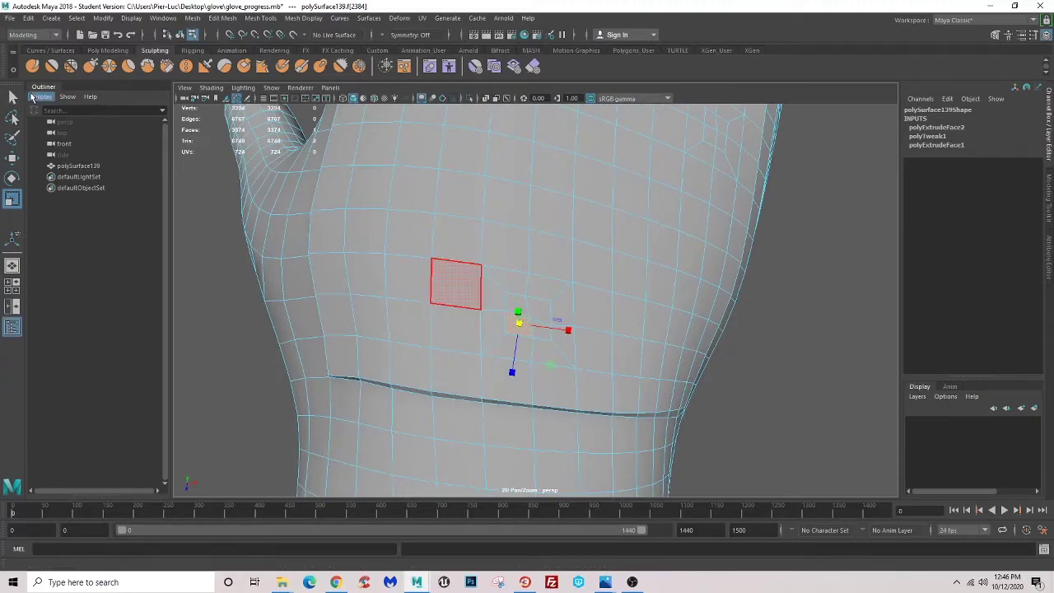
click(13, 96)
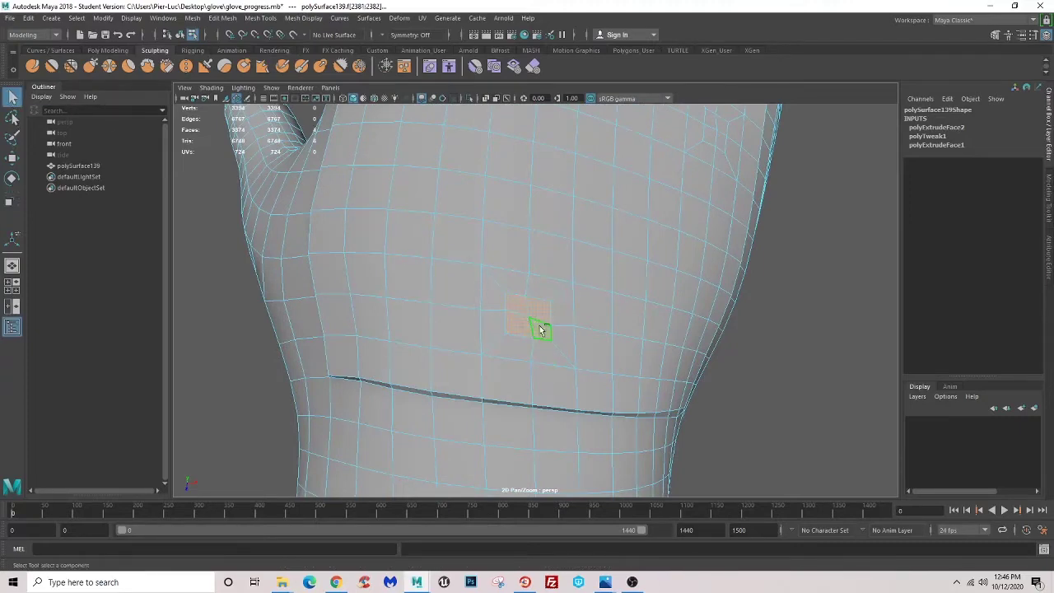
scroll(528, 338, down, 2)
scroll(514, 362, down, 1)
scroll(509, 356, down, 2)
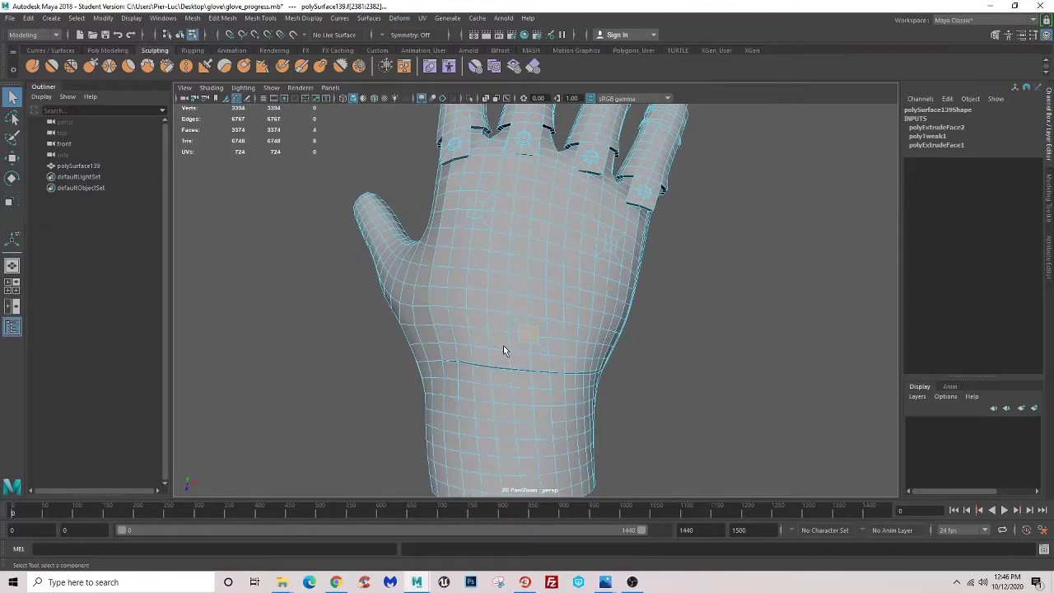
key(r)
click(504, 349)
scroll(525, 356, up, 2)
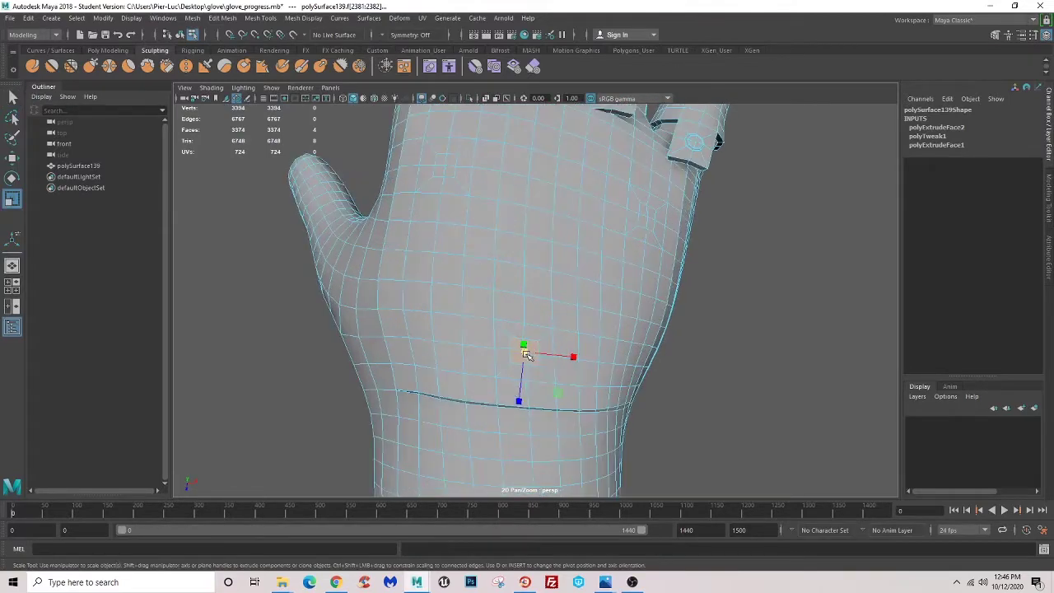
drag(526, 354, 526, 354)
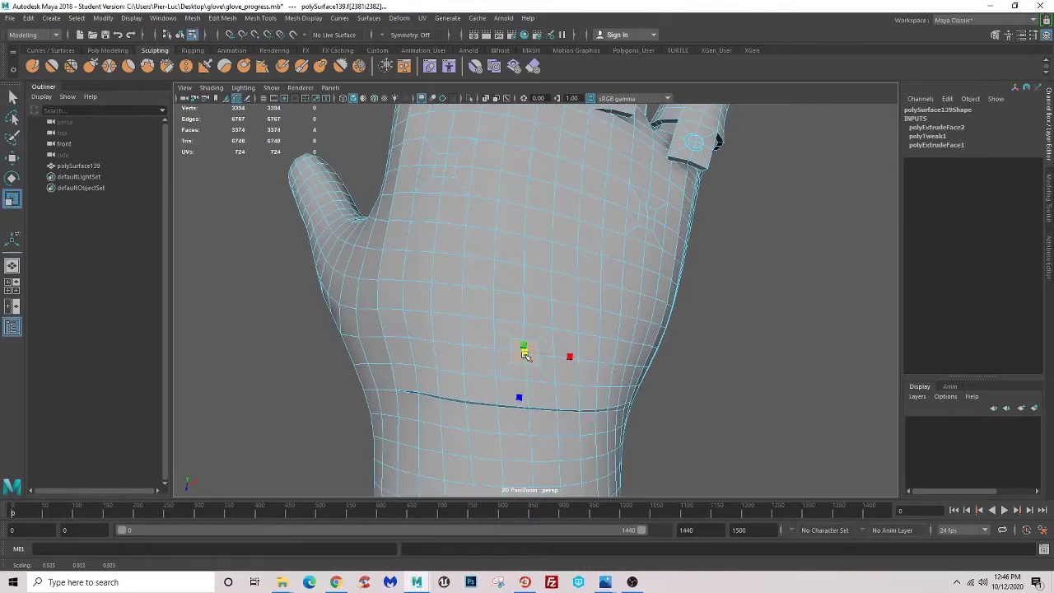
scroll(525, 355, up, 2)
scroll(525, 354, up, 2)
right_drag(528, 265, 469, 262)
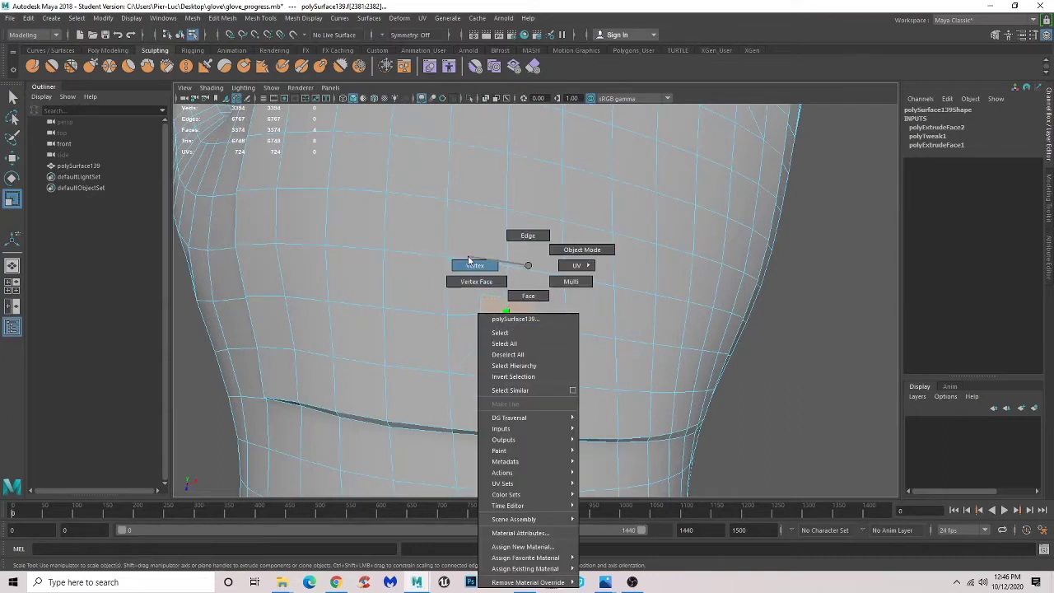
- In vertex mode, nudge several vertices near the inset patch to even the grid
click(536, 334)
key(w)
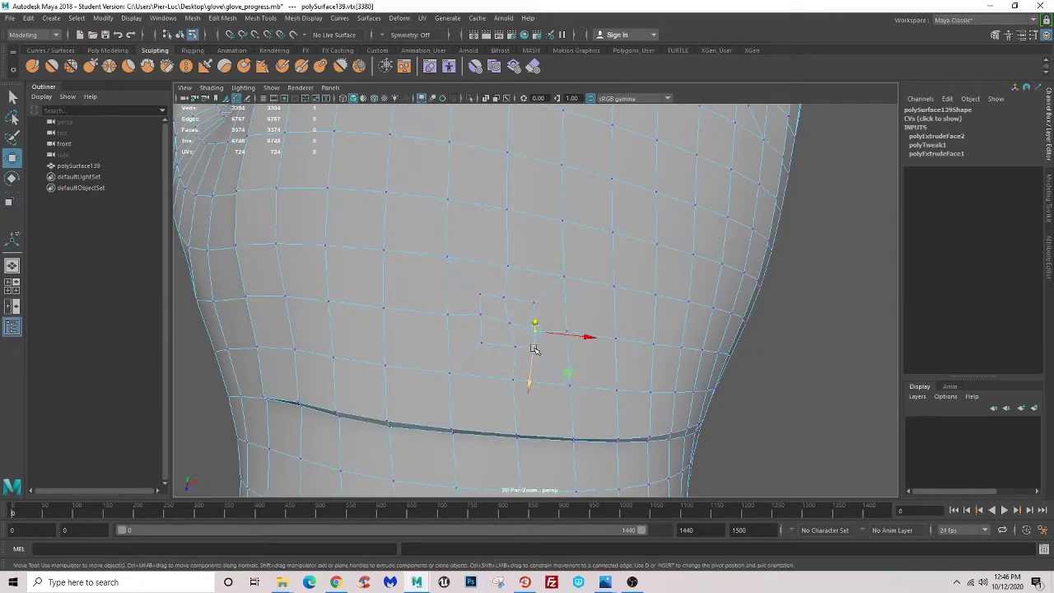
mouse_move(534, 338)
mouse_down()
mouse_move(508, 333)
mouse_move(532, 348)
mouse_up()
click(481, 315)
click(505, 299)
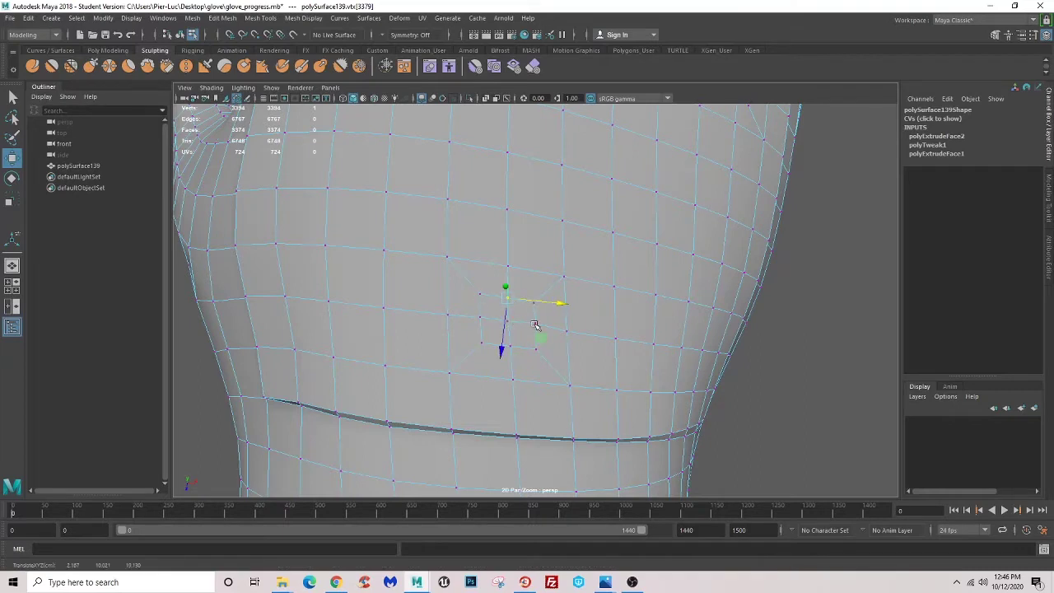
click(536, 324)
click(504, 323)
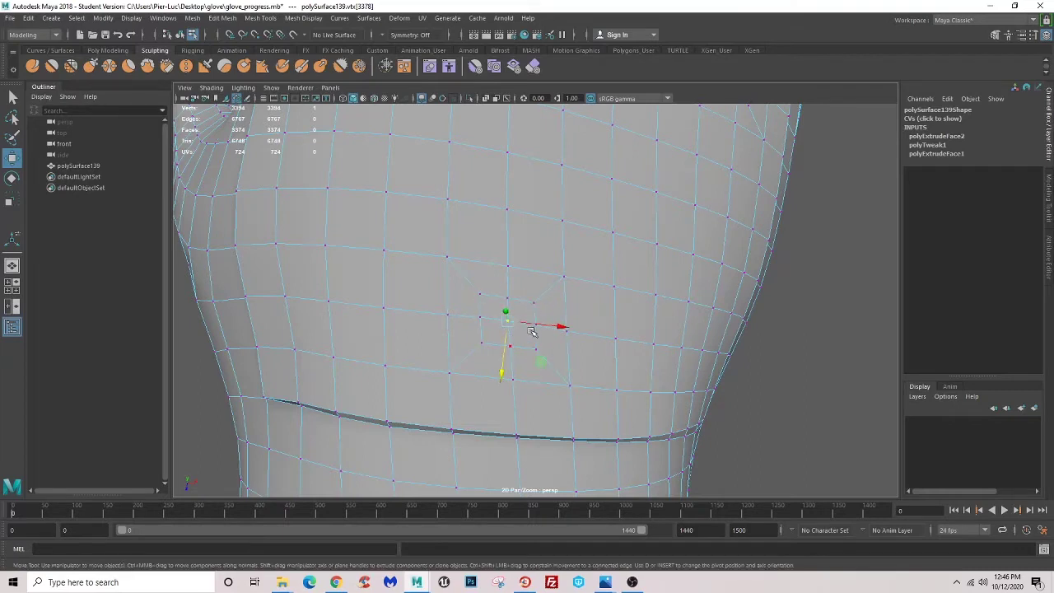
- Adjust a vertex near the finger base, then return to object mode with F8
scroll(541, 349, down, 3)
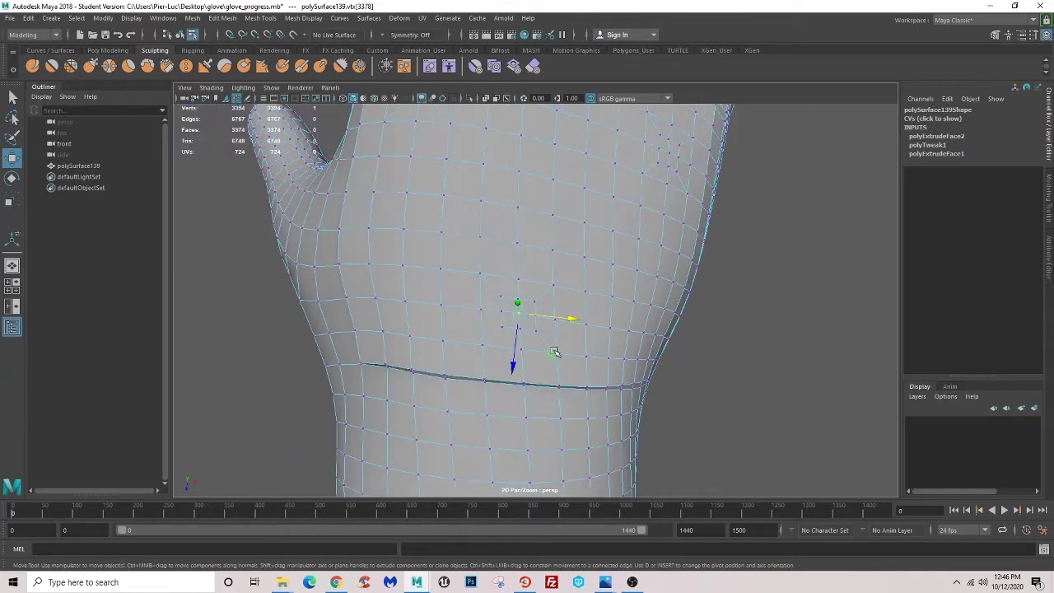
mouse_move(543, 346)
alt+mouse_down()
mouse_move(608, 336)
mouse_move(565, 365)
mouse_move(560, 313)
alt+mouse_up()
scroll(560, 313, up, 5)
scroll(549, 278, up, 1)
scroll(549, 279, up, 2)
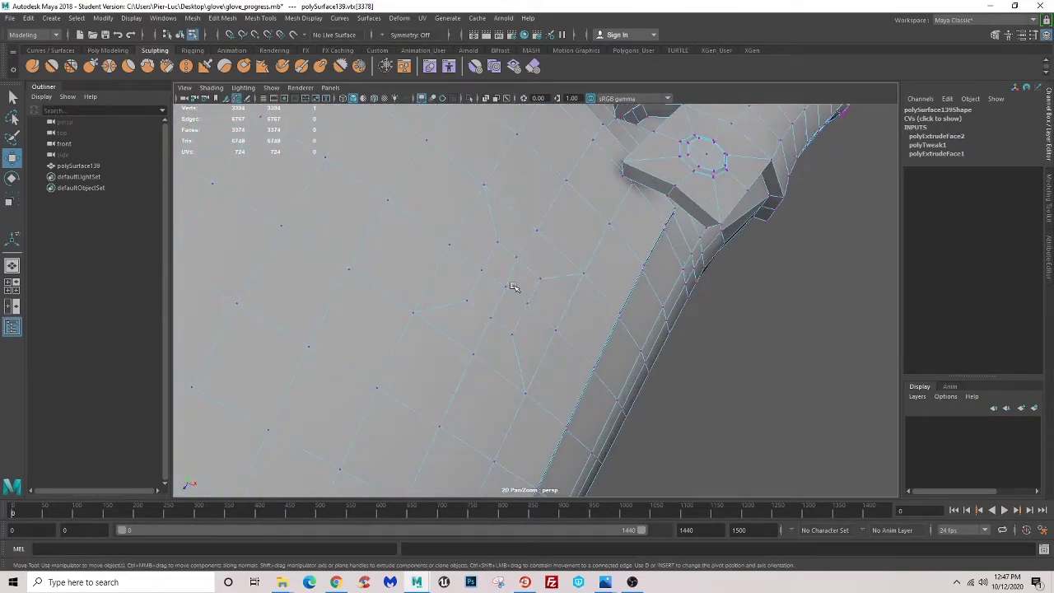
click(504, 287)
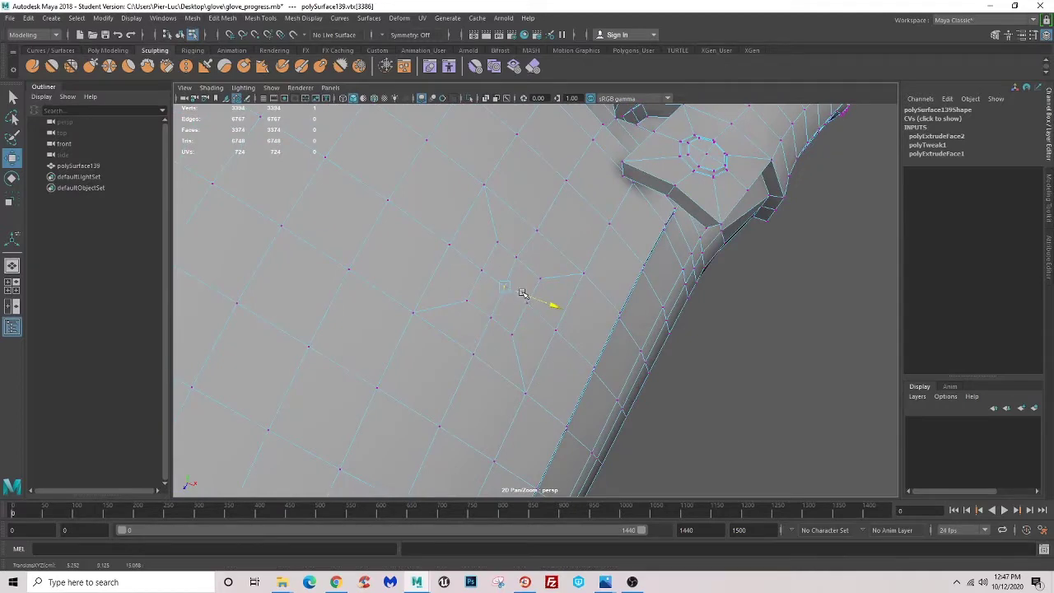
scroll(515, 297, down, 3)
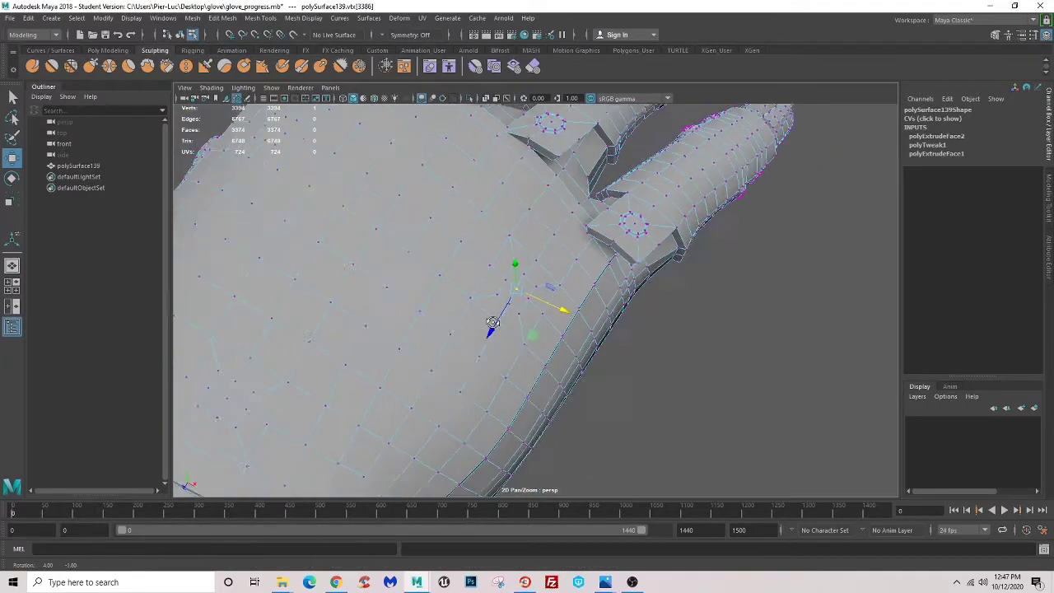
alt+drag(516, 296, 487, 274)
scroll(488, 275, up, 3)
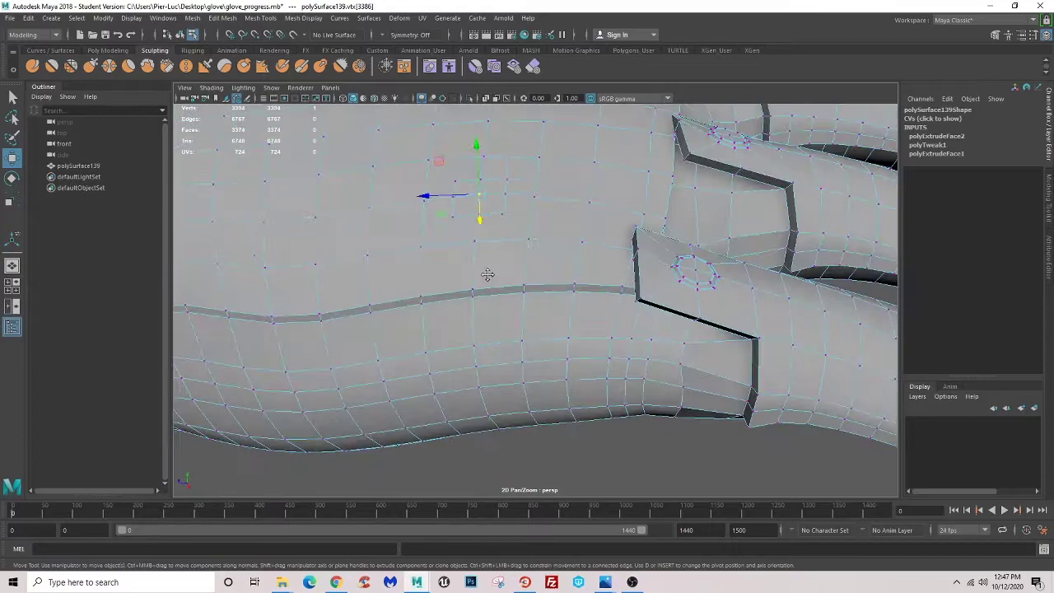
scroll(488, 274, down, 3)
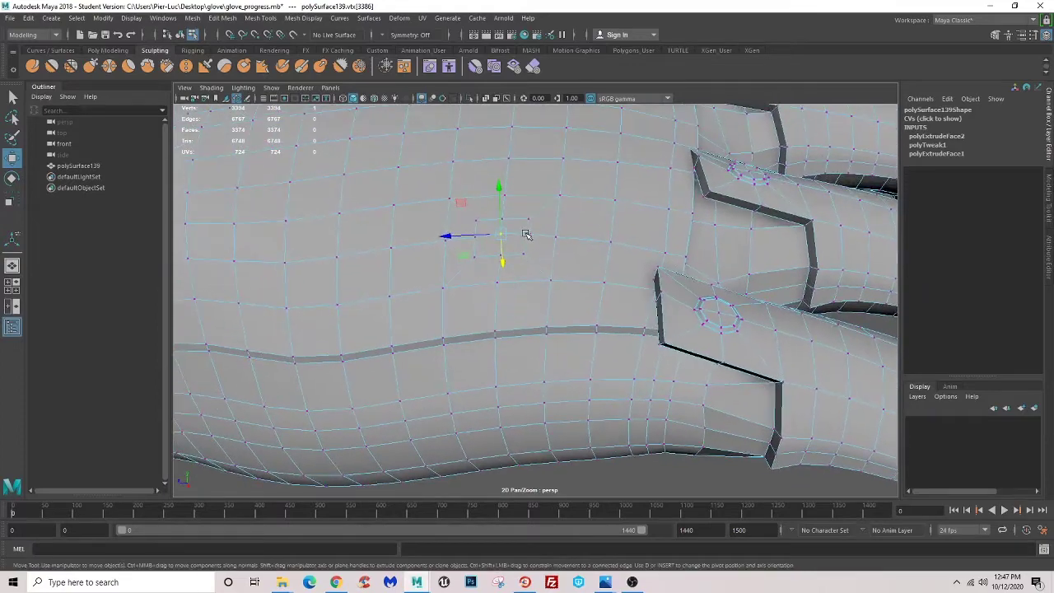
alt+drag(542, 237, 480, 259)
scroll(492, 324, up, 3)
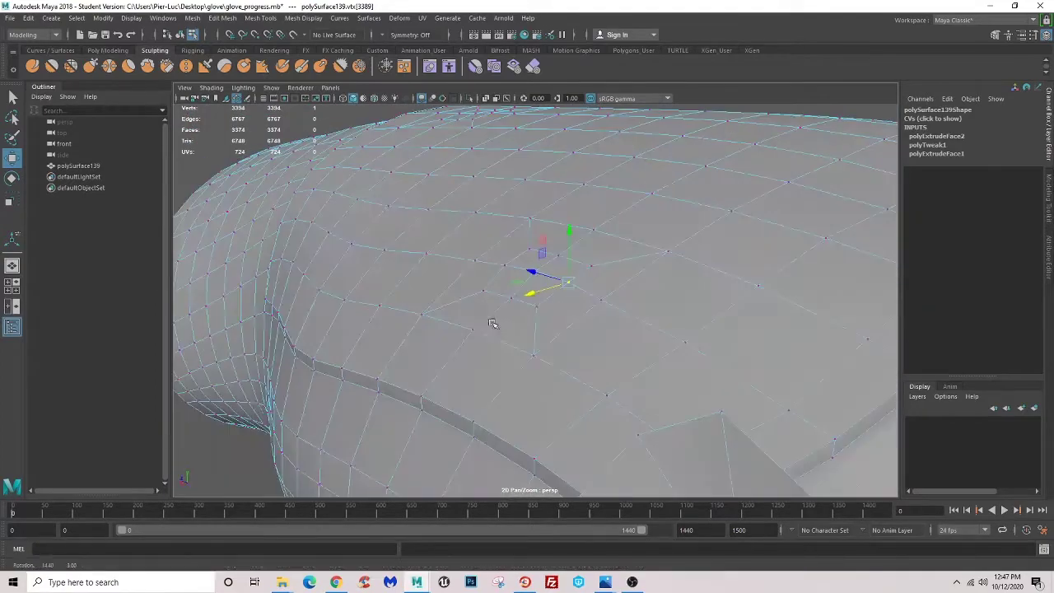
alt+drag(492, 324, 465, 266)
scroll(467, 270, up, 2)
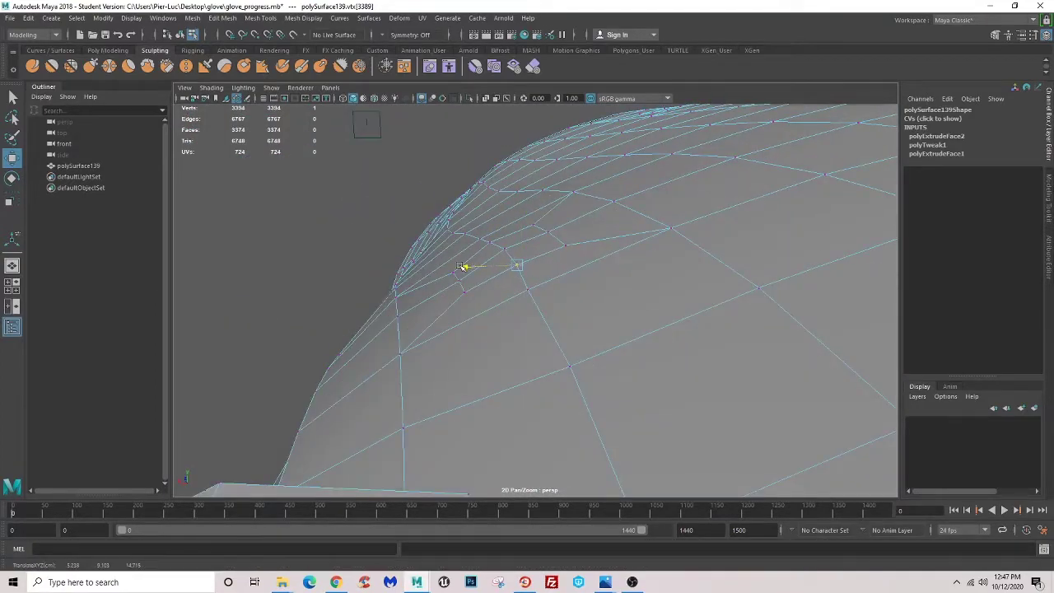
scroll(516, 231, down, 1)
mouse_move(516, 231)
alt+mouse_down()
mouse_move(571, 320)
mouse_move(466, 309)
mouse_move(504, 258)
alt+mouse_up()
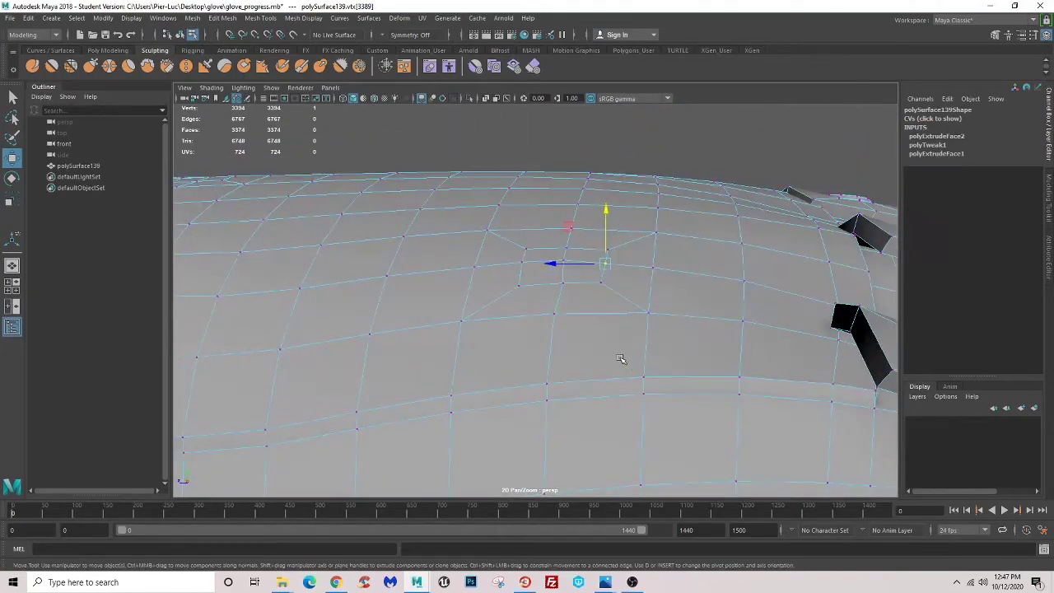
scroll(572, 320, down, 3)
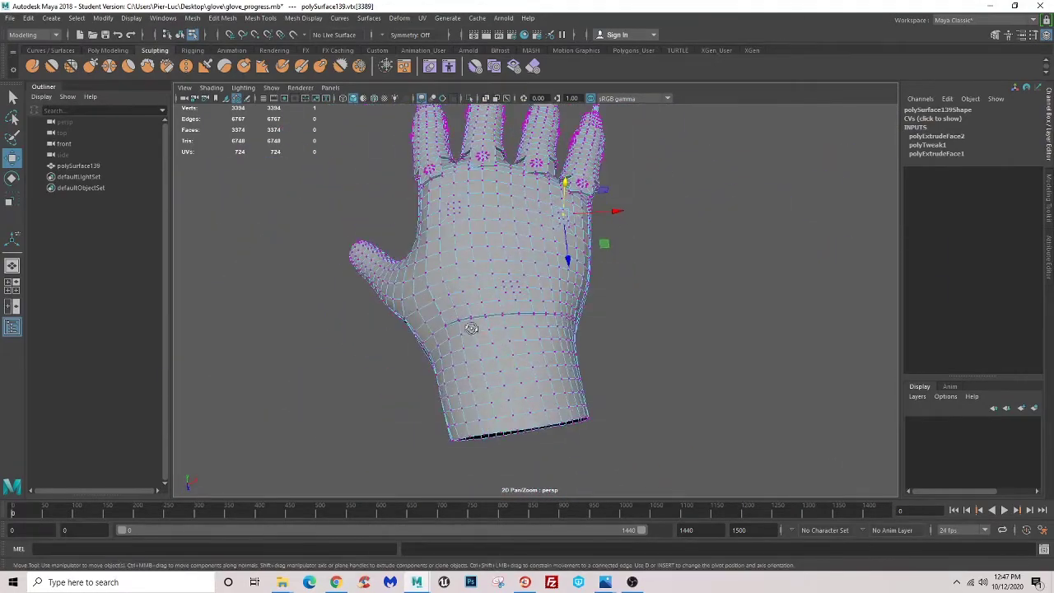
key(F8)
- Select the whole glove mesh from an angled view of the hand
click(631, 368)
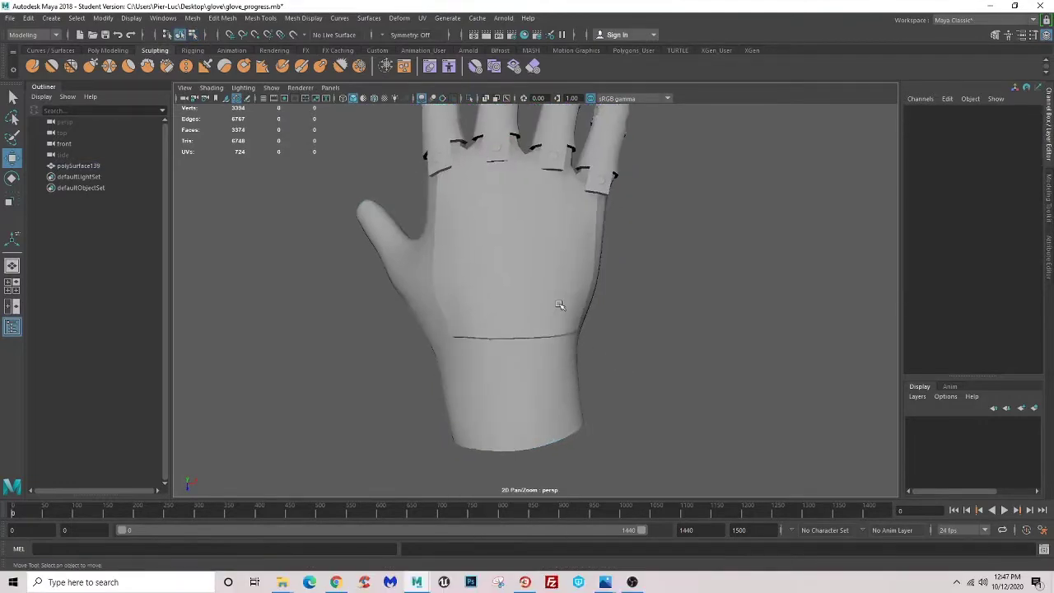
click(561, 336)
mouse_move(561, 336)
alt+mouse_down()
mouse_move(477, 338)
mouse_move(536, 328)
mouse_move(594, 366)
mouse_move(565, 329)
alt+mouse_up()
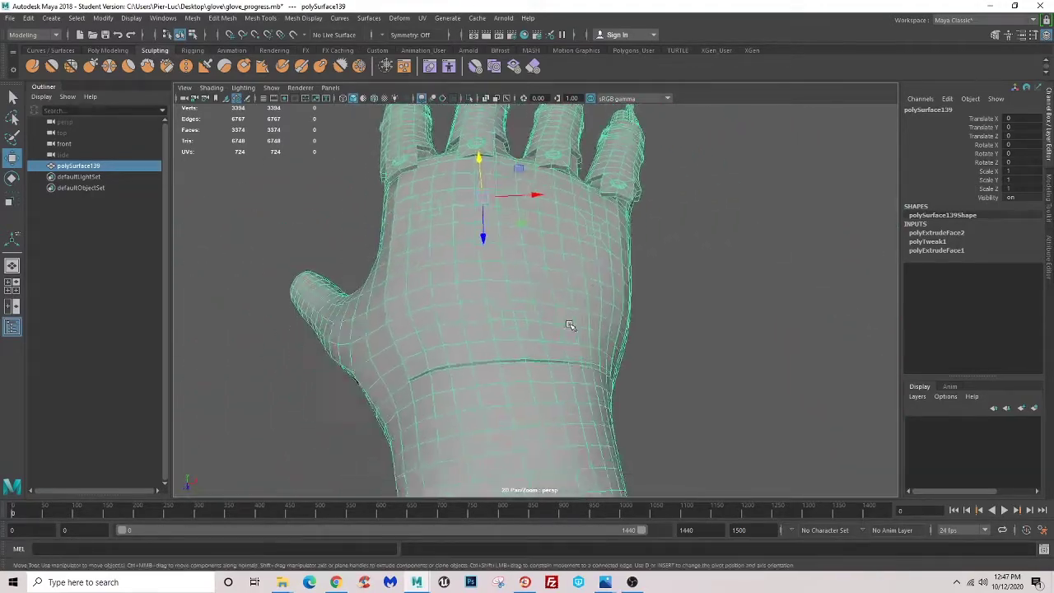
scroll(565, 330, up, 5)
- Scale two faces above the wrist seam down to 0.902, then deselect them
key(F11)
click(478, 271)
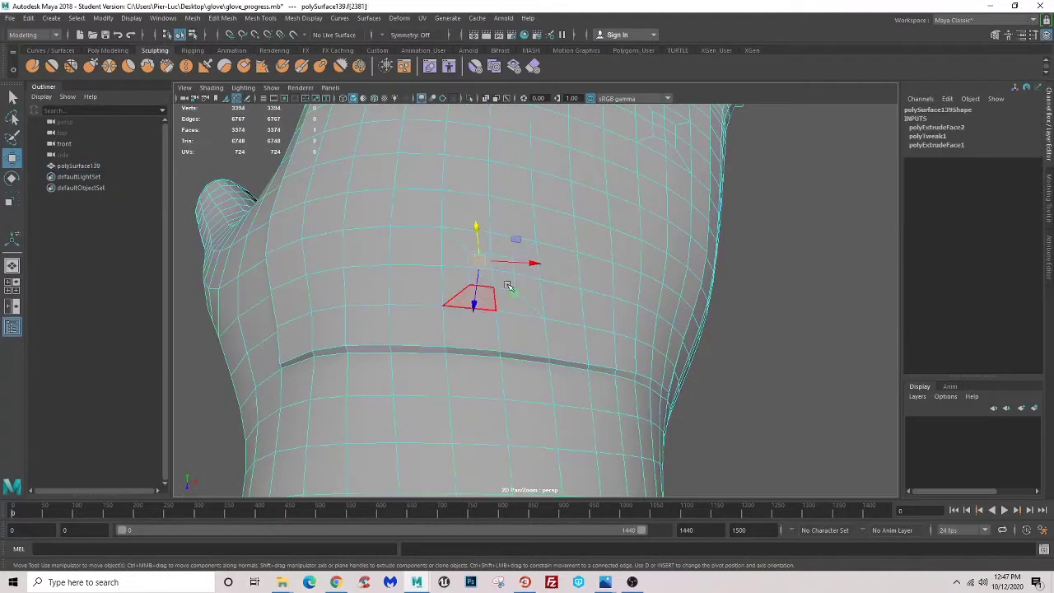
key(q)
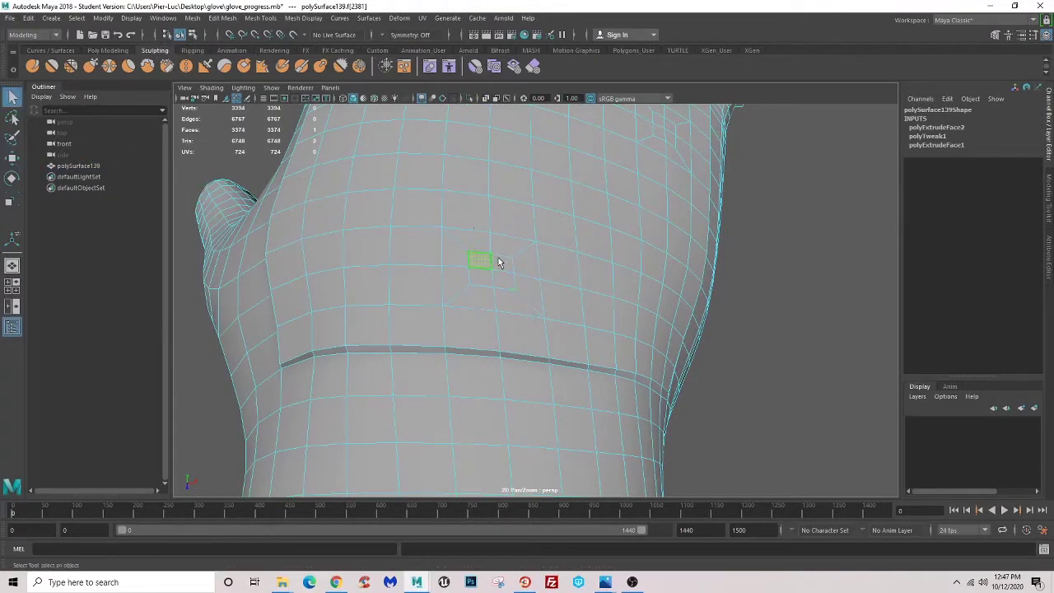
shift+click(501, 275)
drag(490, 280, 537, 275)
key(r)
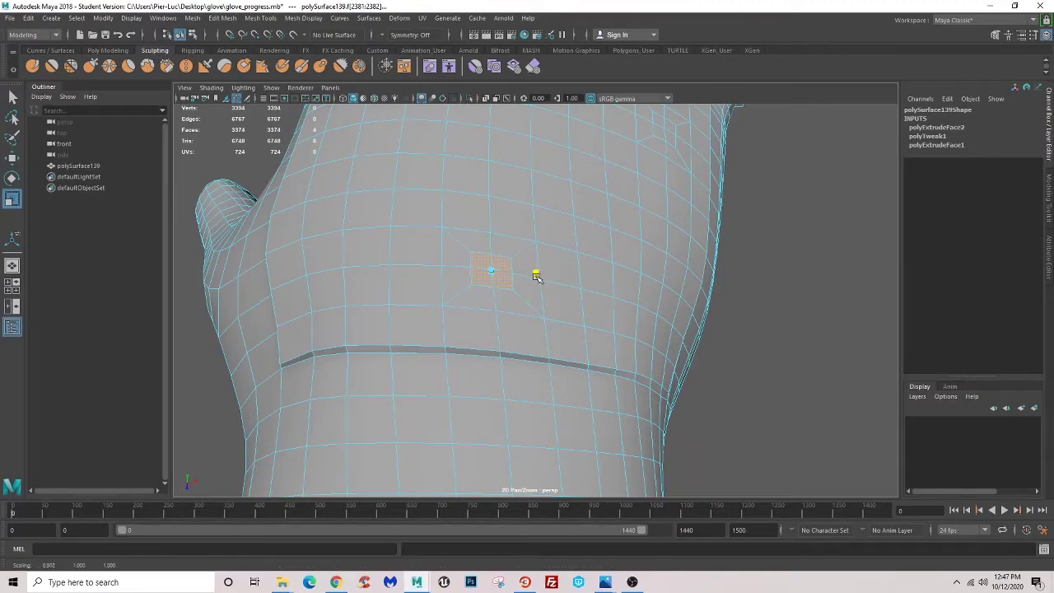
scroll(537, 275, down, 5)
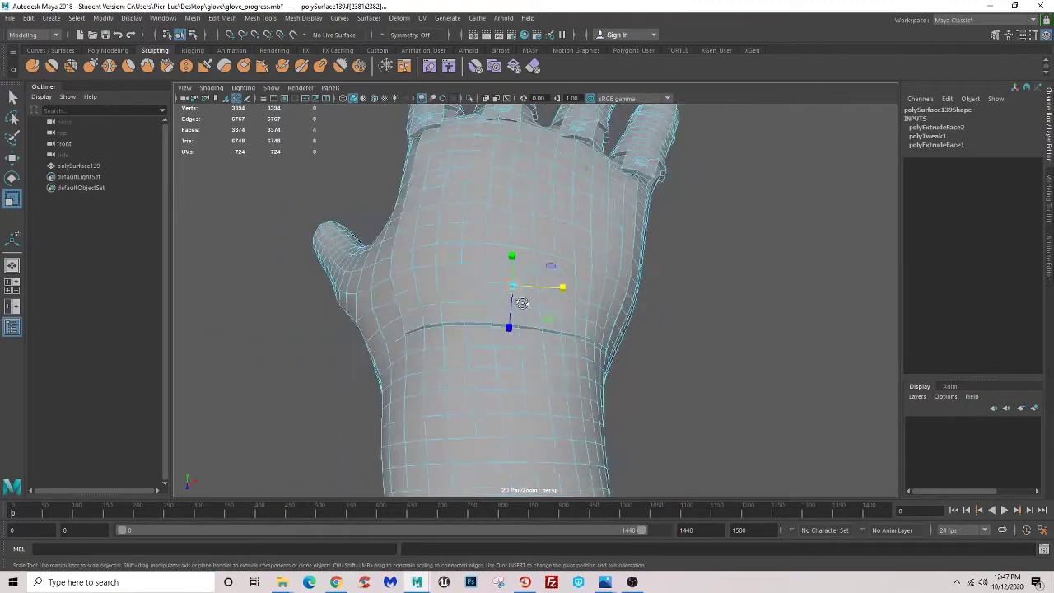
click(725, 353)
- Delete face patches on the upper and middle back of the hand to open two holes
key(q)
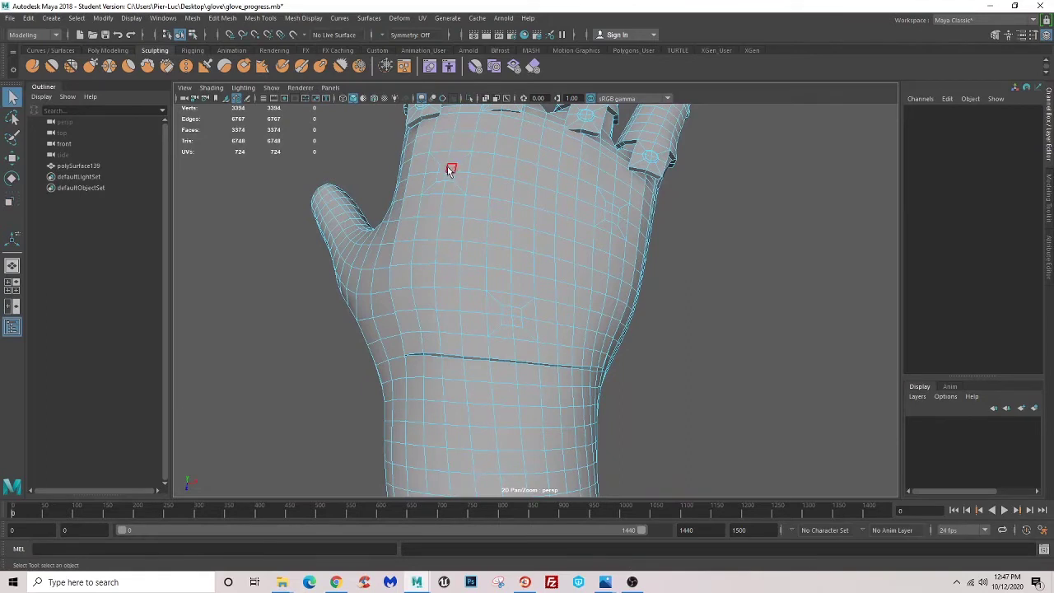
click(445, 171)
shift+click(451, 178)
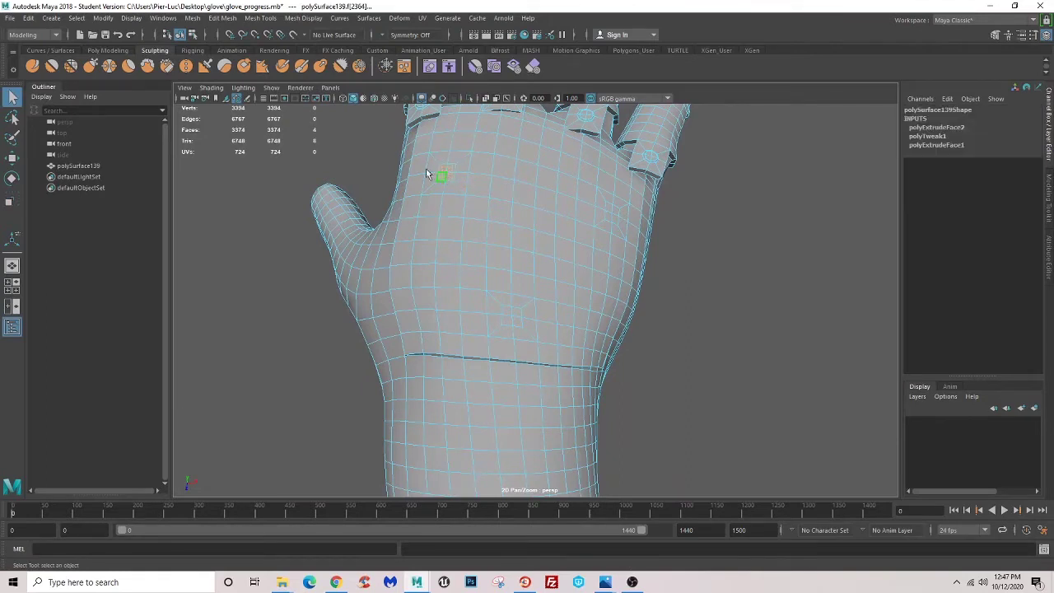
key(Delete)
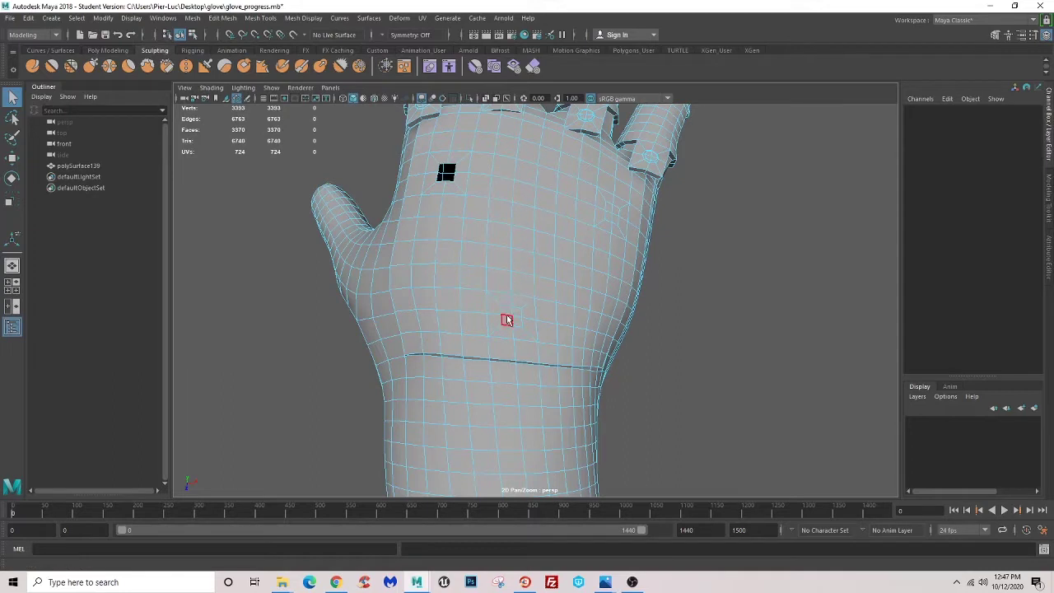
click(508, 313)
shift+click(517, 320)
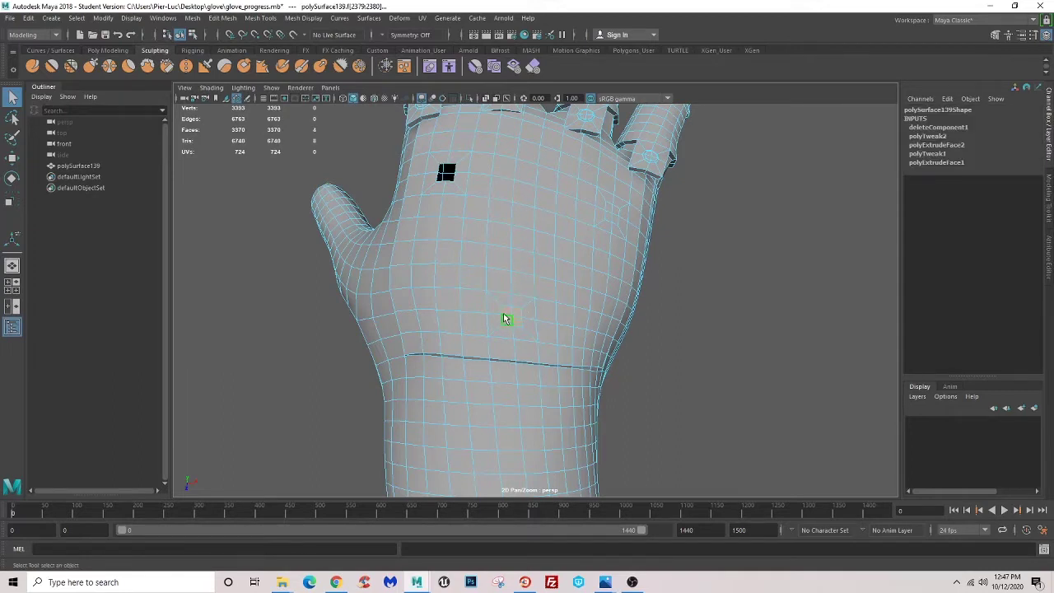
key(Delete)
- Delete one more face further along the back of the hand to open a third hole
alt+drag(553, 266, 488, 315)
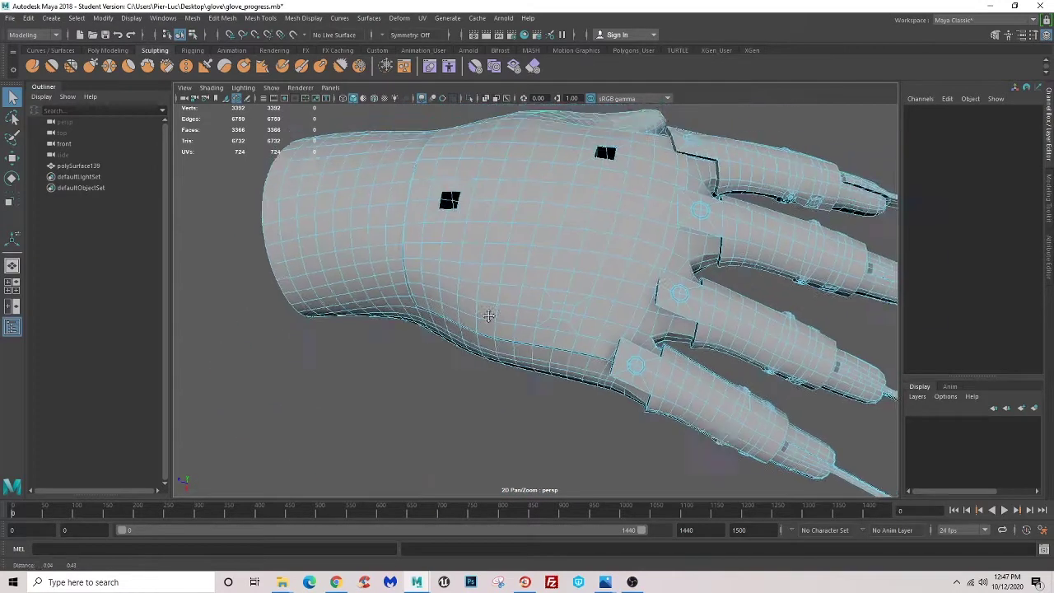
scroll(488, 315, up, 3)
click(590, 315)
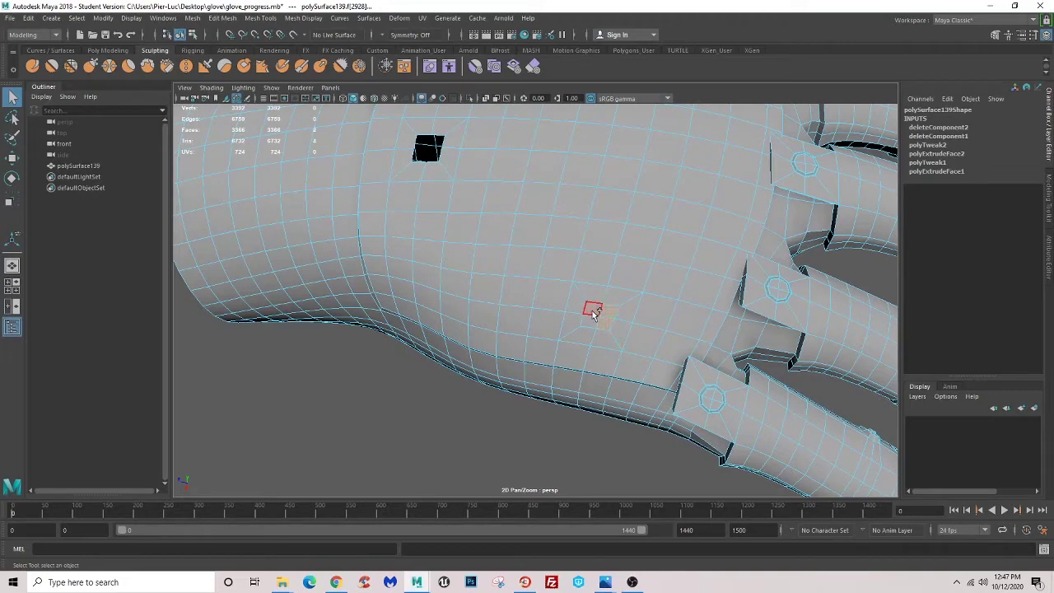
key(Delete)
- Select a border edge of the lower hole and bring it into close view
scroll(590, 320, down, 5)
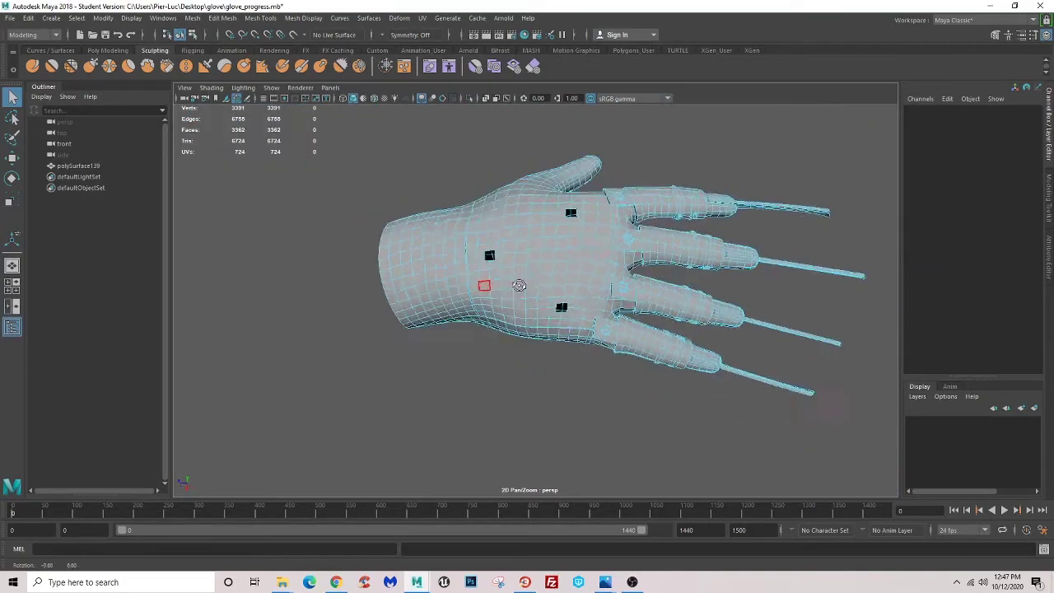
alt+drag(518, 285, 554, 327)
scroll(554, 327, up, 3)
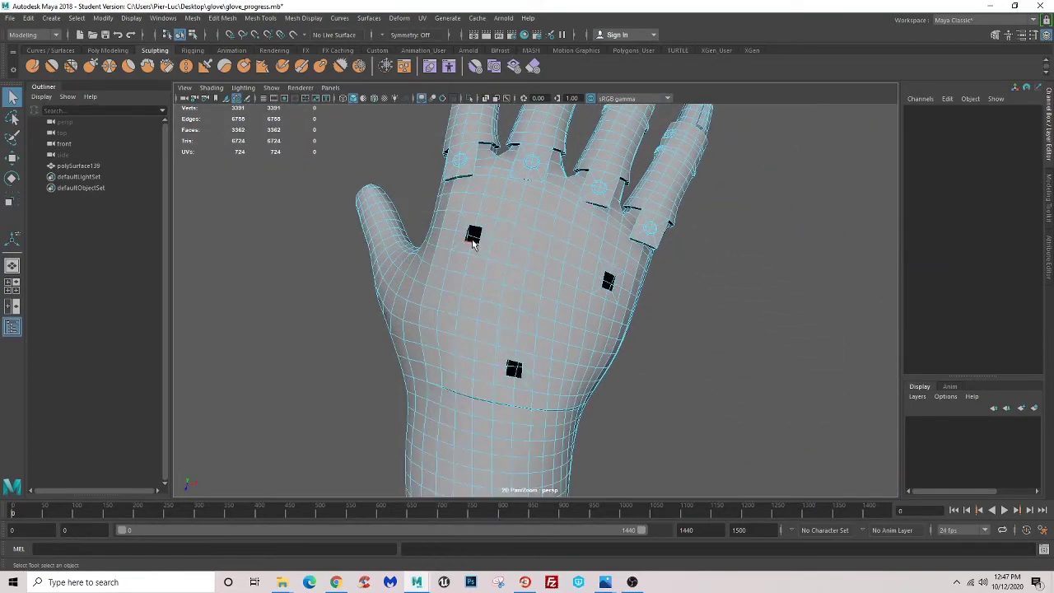
click(481, 239)
alt+drag(481, 238, 542, 283)
scroll(512, 248, up, 2)
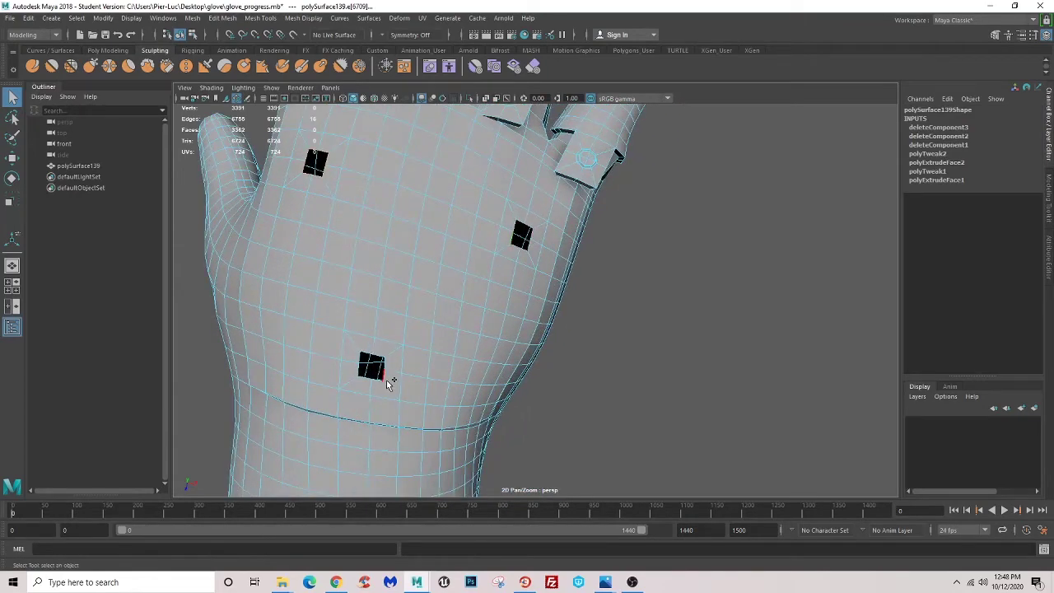
- Orbit in close on the lower hole and switch to the Scale tool
alt+drag(388, 383, 494, 318)
scroll(486, 315, up, 3)
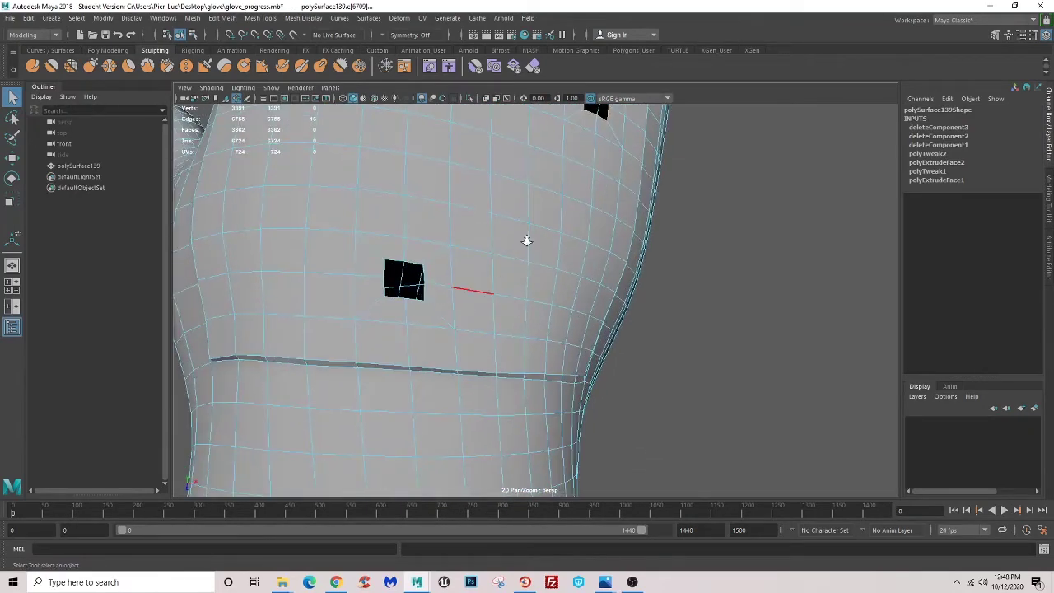
scroll(527, 241, down, 3)
mouse_move(527, 240)
alt+mouse_down()
mouse_move(401, 263)
mouse_move(532, 296)
mouse_move(506, 267)
mouse_move(518, 322)
alt+mouse_up()
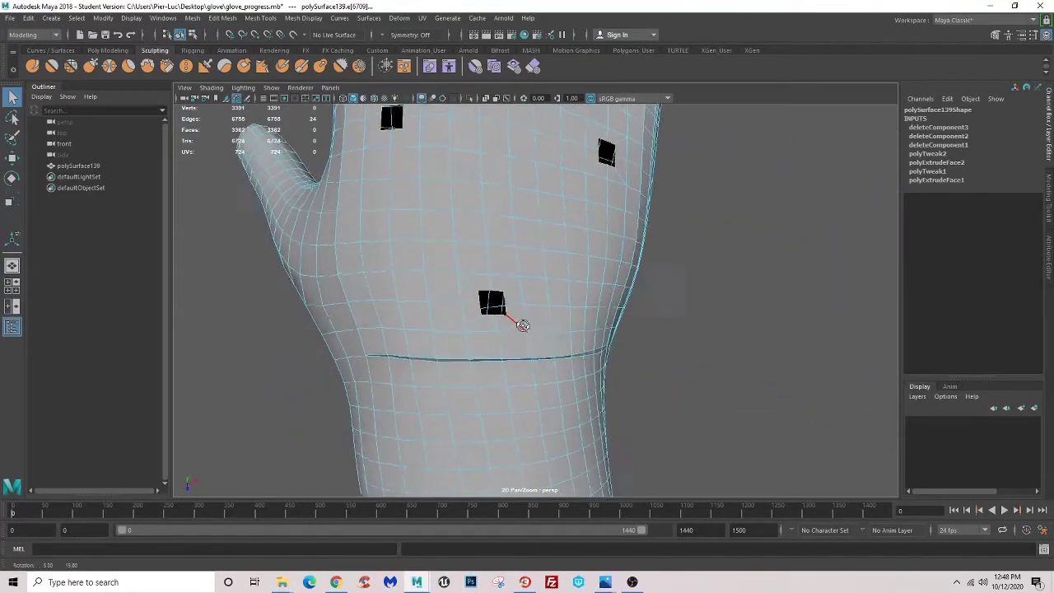
key(r)
scroll(501, 237, up, 3)
scroll(501, 236, down, 2)
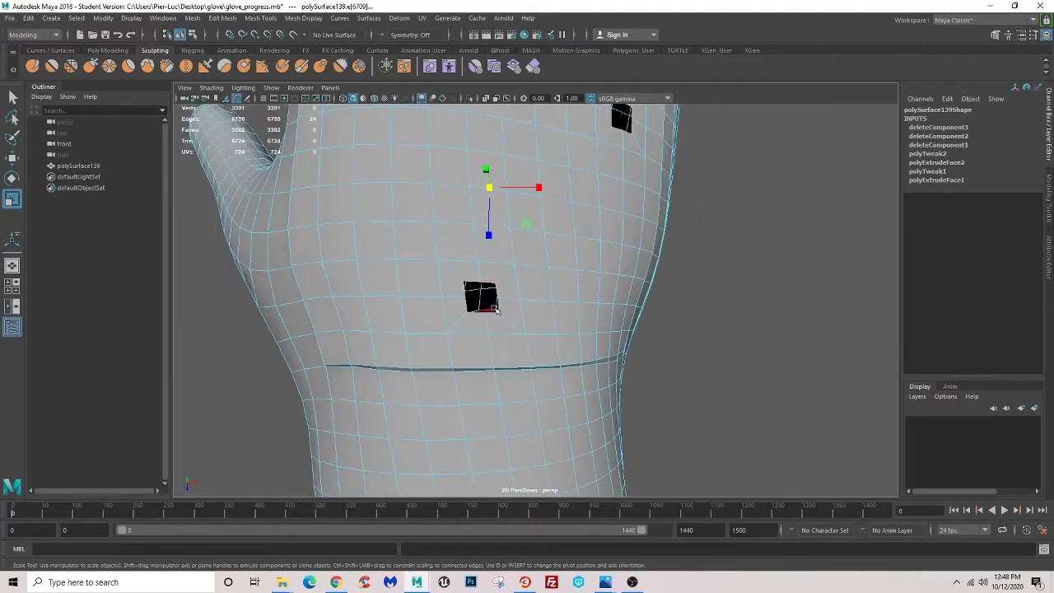
- Select the lower hole's rim, try a slight shrink, undo it, and reselect the rim
click(497, 307)
drag(529, 294, 530, 297)
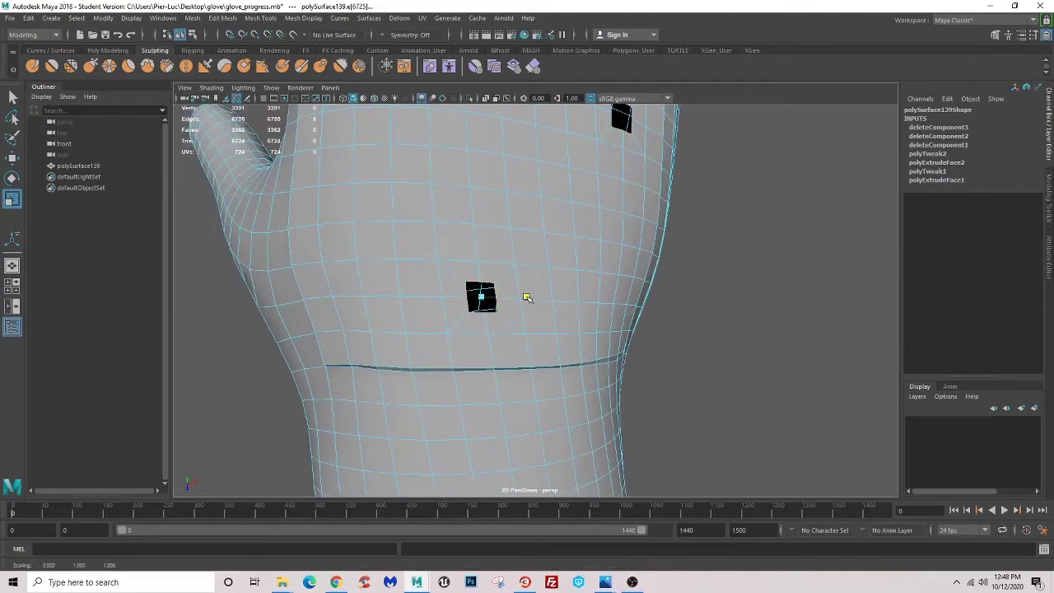
scroll(532, 298, down, 2)
scroll(543, 305, down, 2)
scroll(535, 370, up, 3)
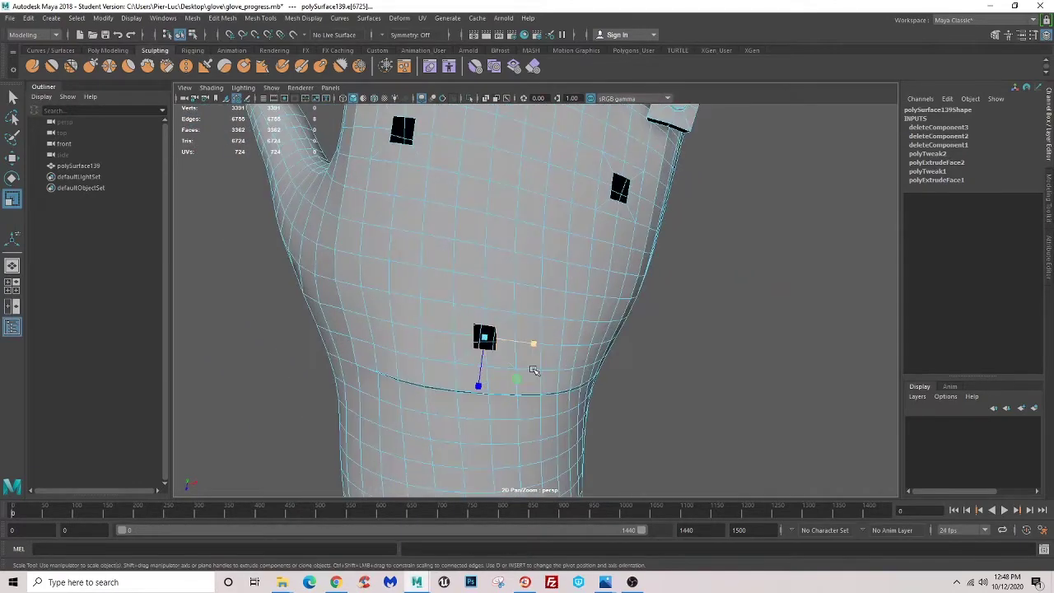
alt+middle_drag(534, 370, 567, 344)
key(ctrl+z)
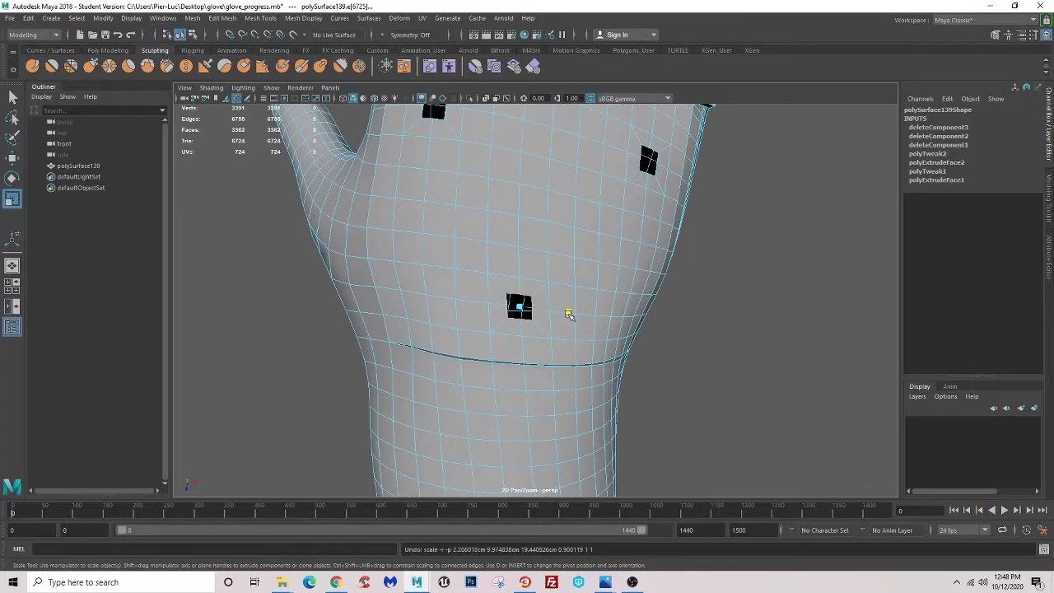
click(568, 314)
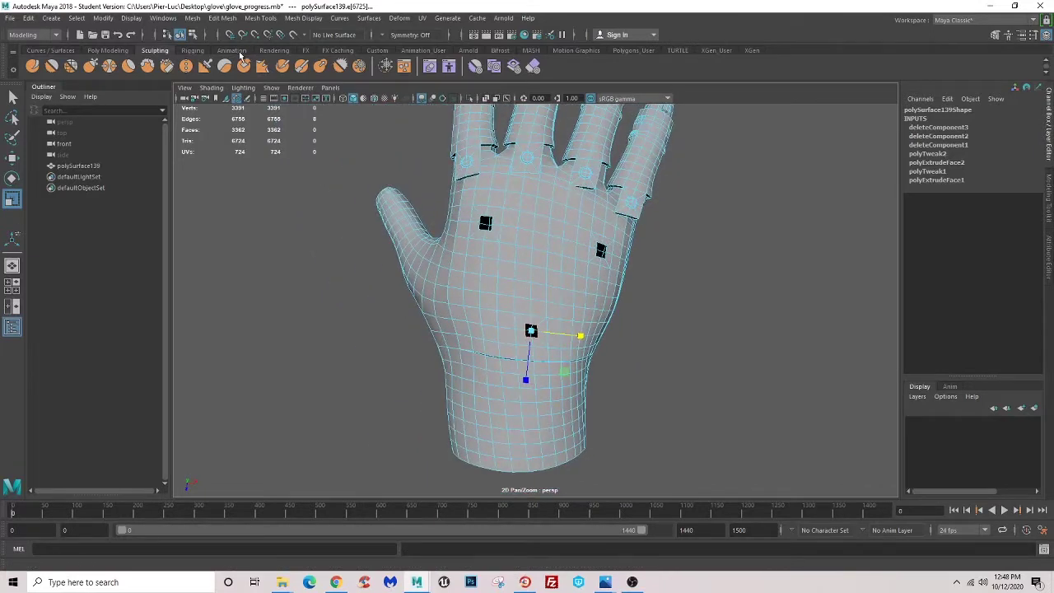
- Round the hole borders into circles with the Custom shelf's Circularize tool
click(378, 50)
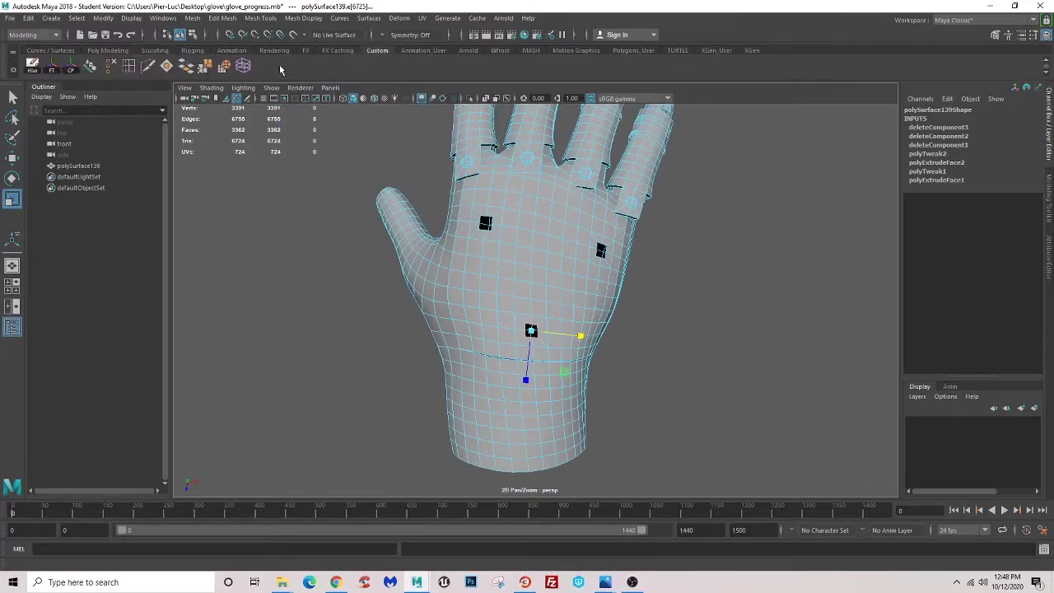
click(223, 66)
scroll(500, 294, up, 5)
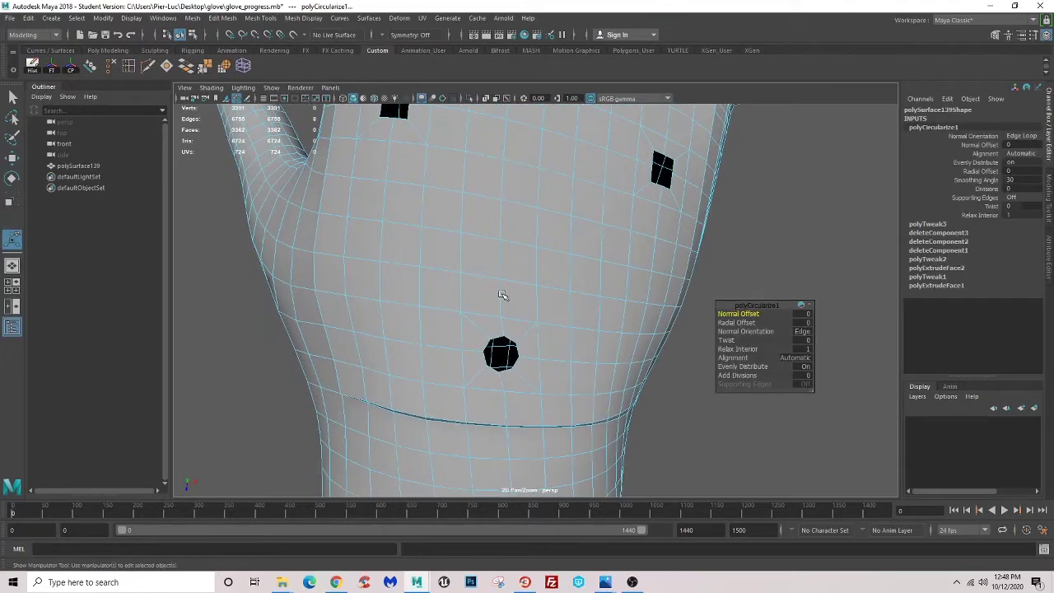
click(428, 190)
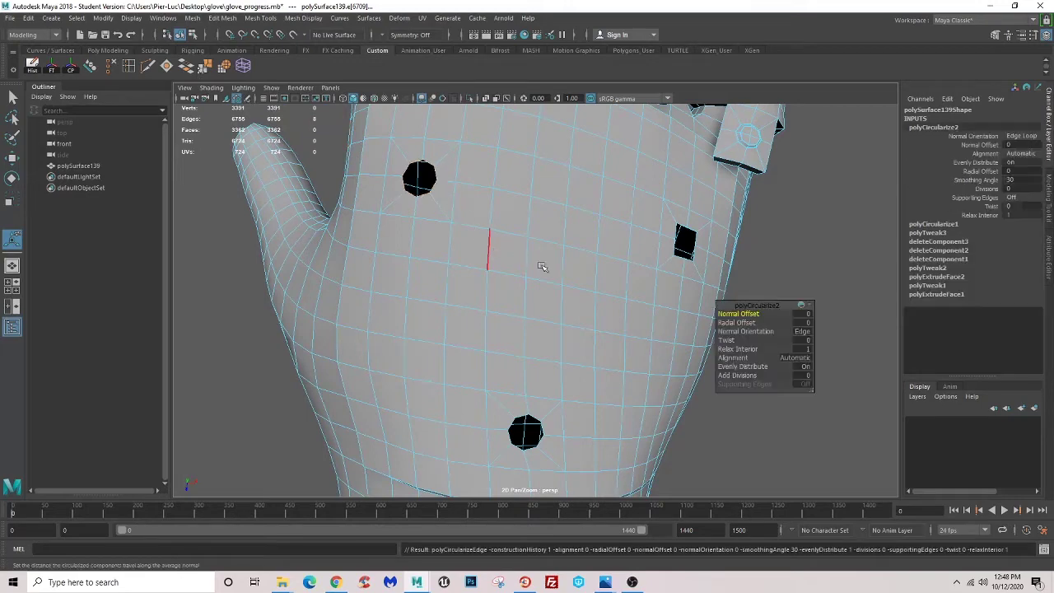
click(622, 239)
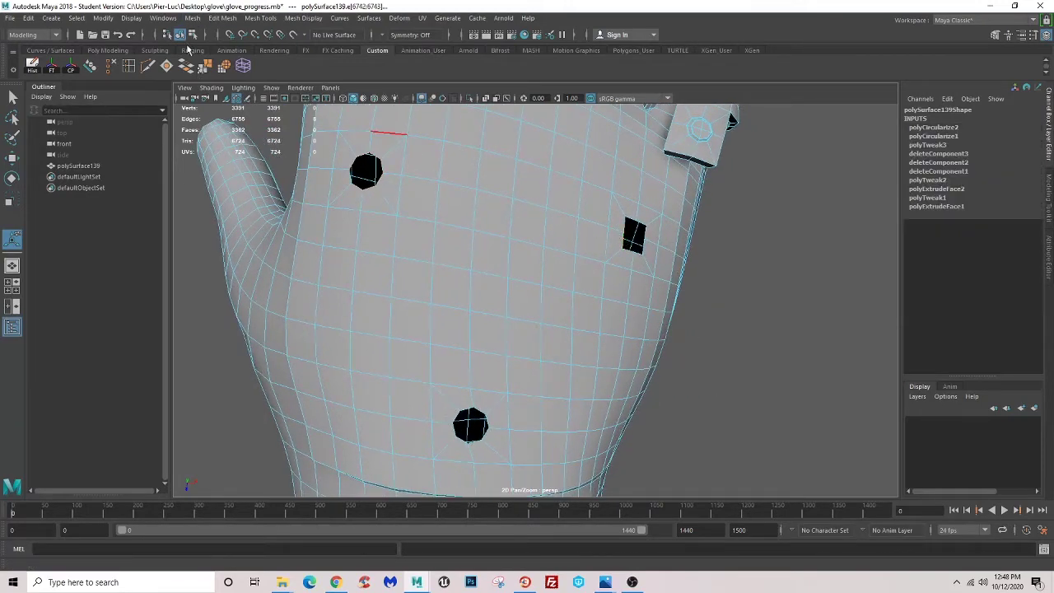
scroll(511, 262, down, 3)
alt+drag(511, 262, 501, 256)
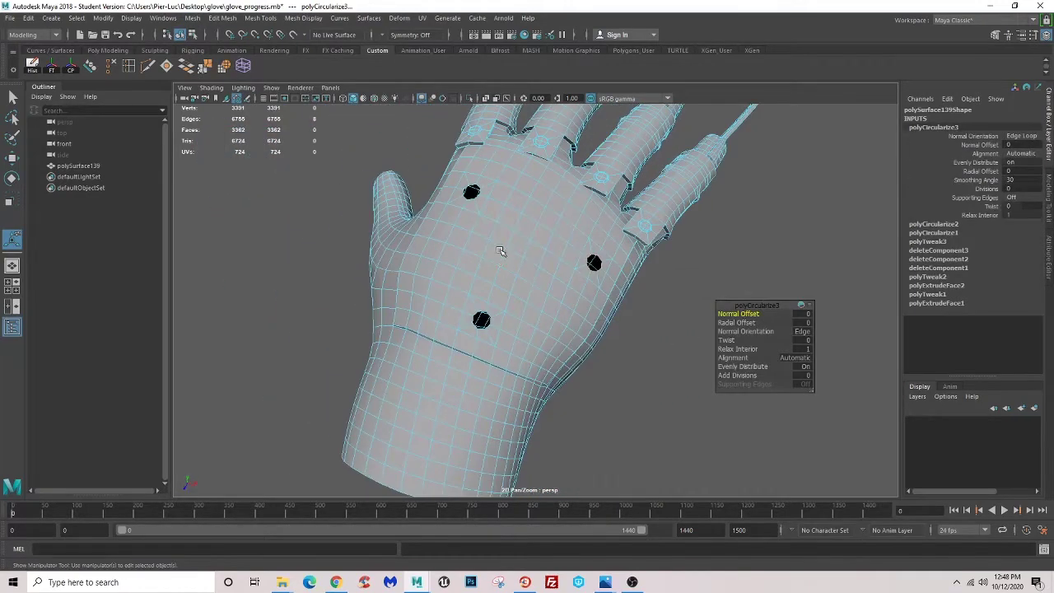
key(F8)
click(679, 341)
- Turn the holed side toward the camera and select the left hole's border edges
mouse_move(679, 346)
alt+mouse_down()
mouse_move(499, 313)
mouse_move(393, 323)
mouse_move(430, 350)
mouse_move(493, 335)
alt+mouse_up()
scroll(493, 335, up, 3)
click(502, 311)
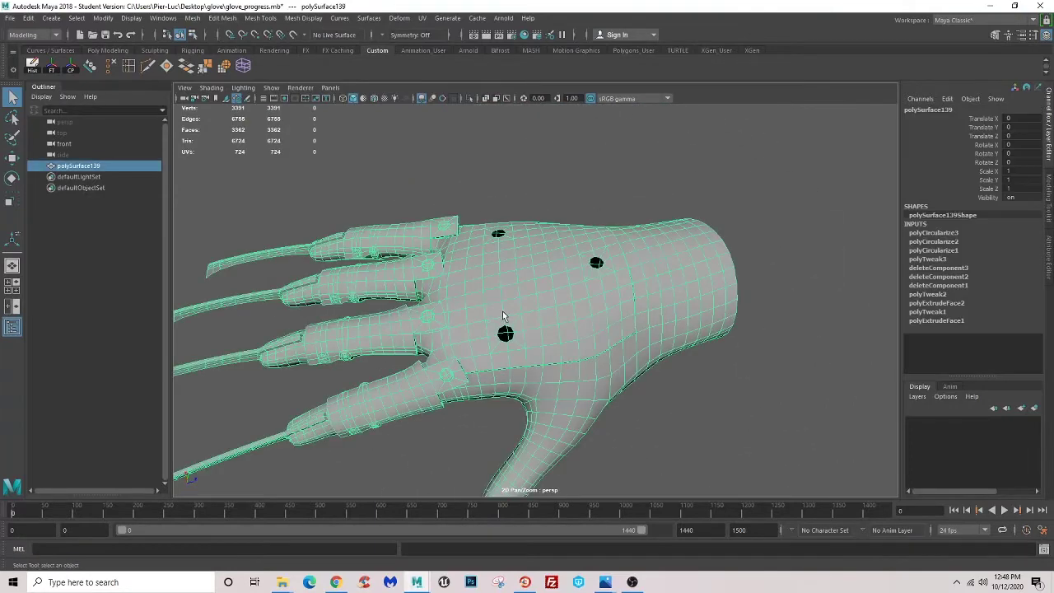
alt+drag(567, 201, 626, 291)
scroll(403, 294, up, 2)
scroll(431, 302, up, 2)
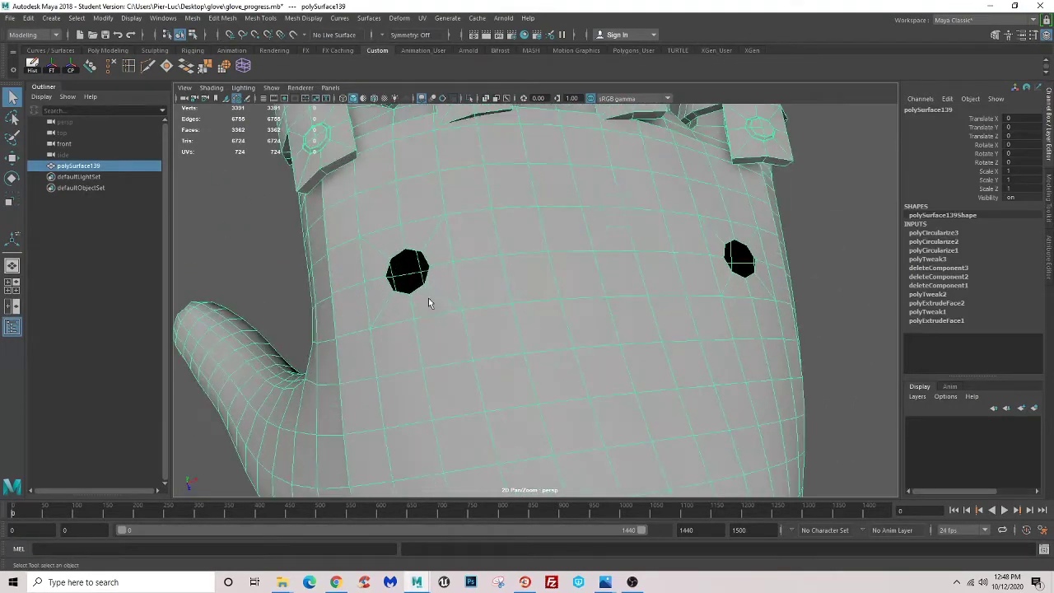
scroll(485, 290, up, 2)
right_drag(484, 291, 486, 276)
click(494, 272)
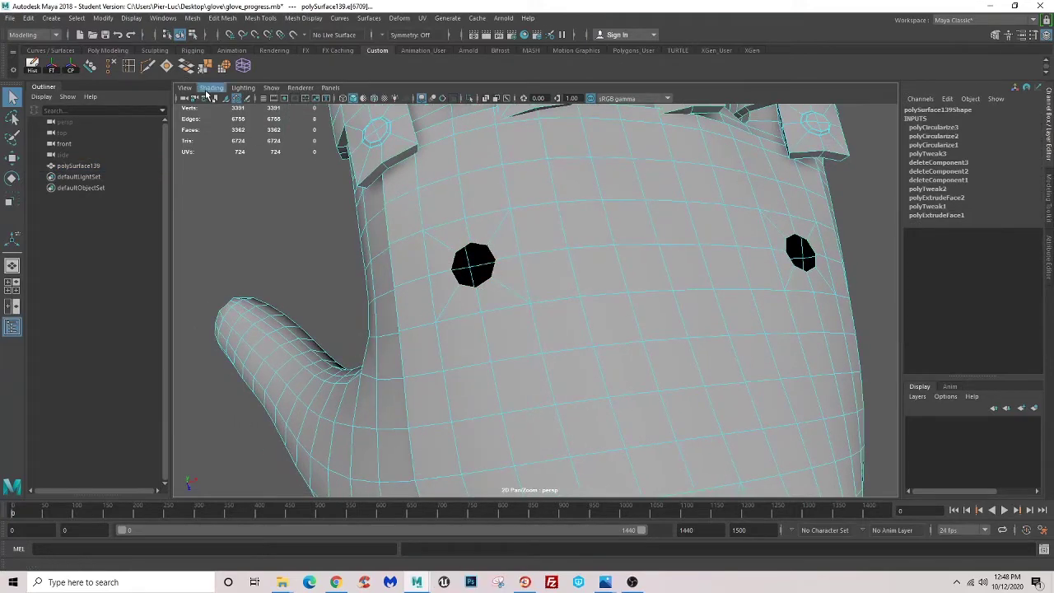
- Cap the left, second and lower holes with Fill Hole, then select a new cap face
click(166, 65)
alt+drag(584, 258, 576, 261)
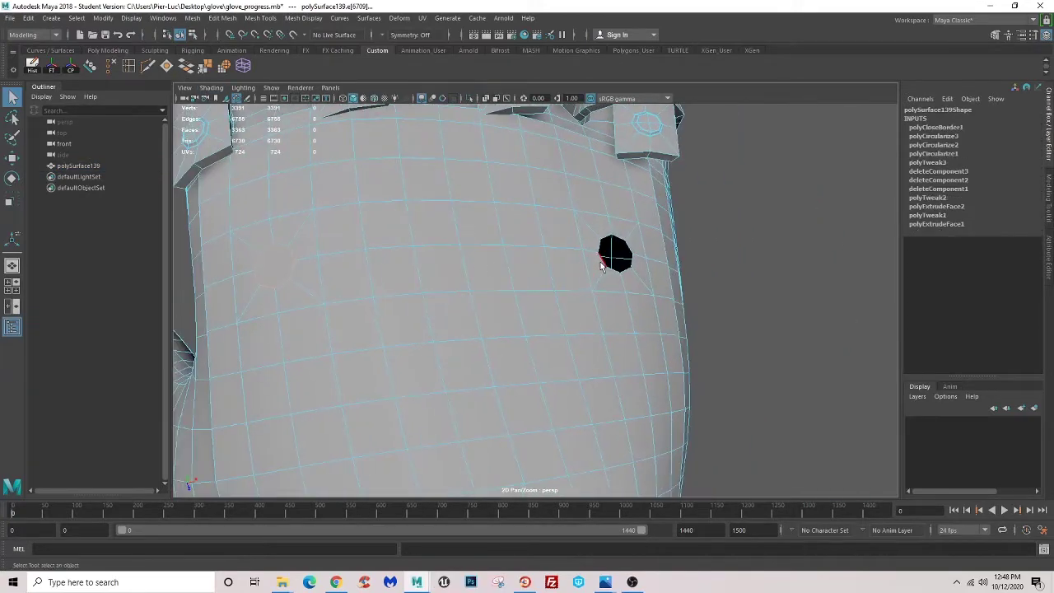
key(g)
mouse_move(678, 302)
alt+mouse_down()
mouse_move(566, 141)
mouse_move(499, 295)
alt+mouse_up()
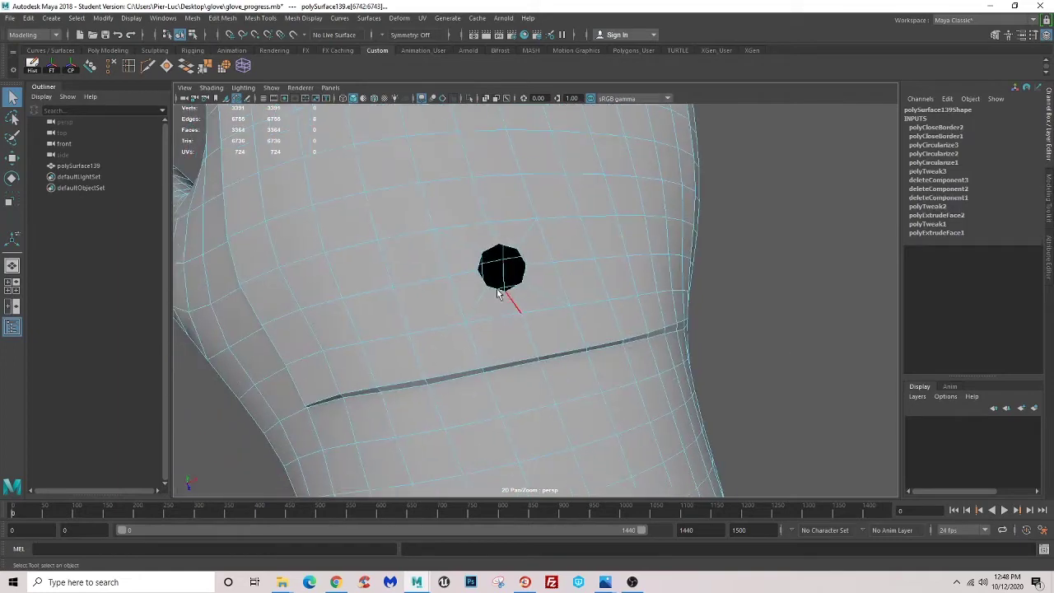
click(166, 65)
mouse_move(416, 201)
alt+mouse_down()
mouse_move(501, 360)
mouse_move(404, 203)
alt+mouse_up()
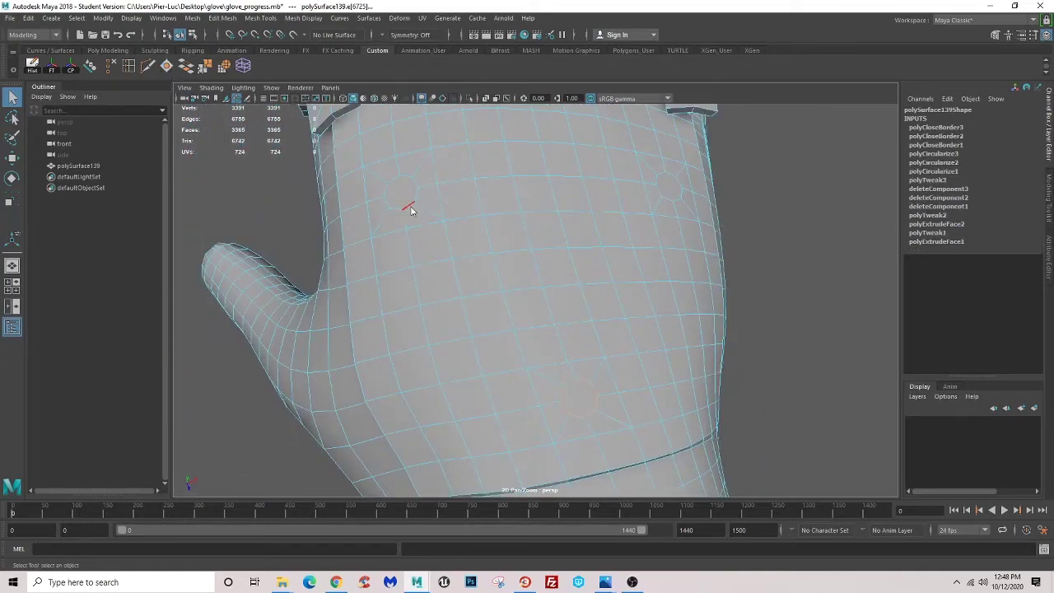
click(404, 194)
- Extrude the three round cap faces with 0.1 thickness and 0.1 offset, then deselect
alt+drag(556, 269, 619, 288)
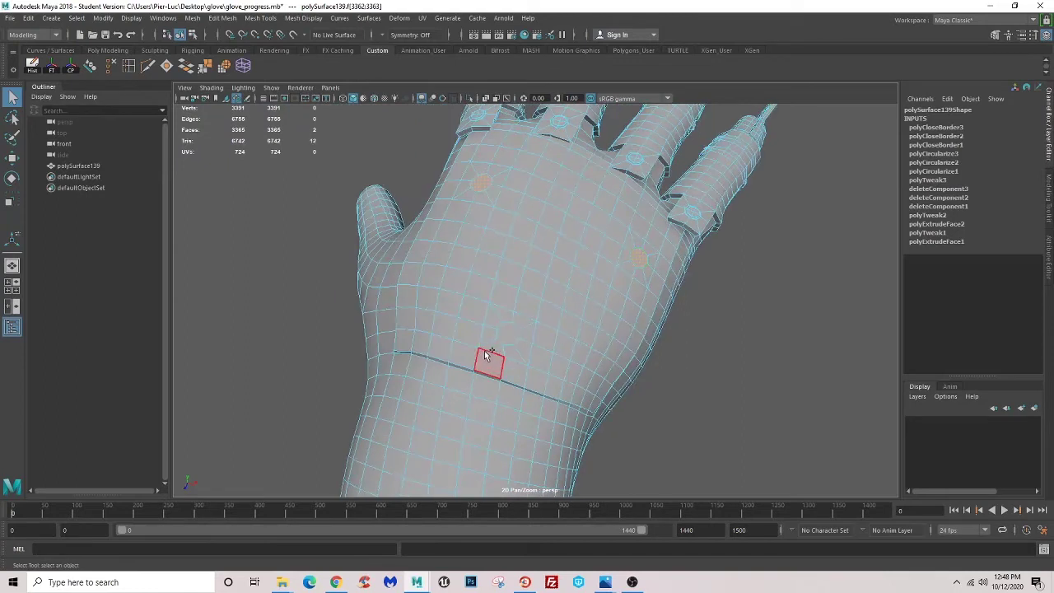
key(ctrl+e)
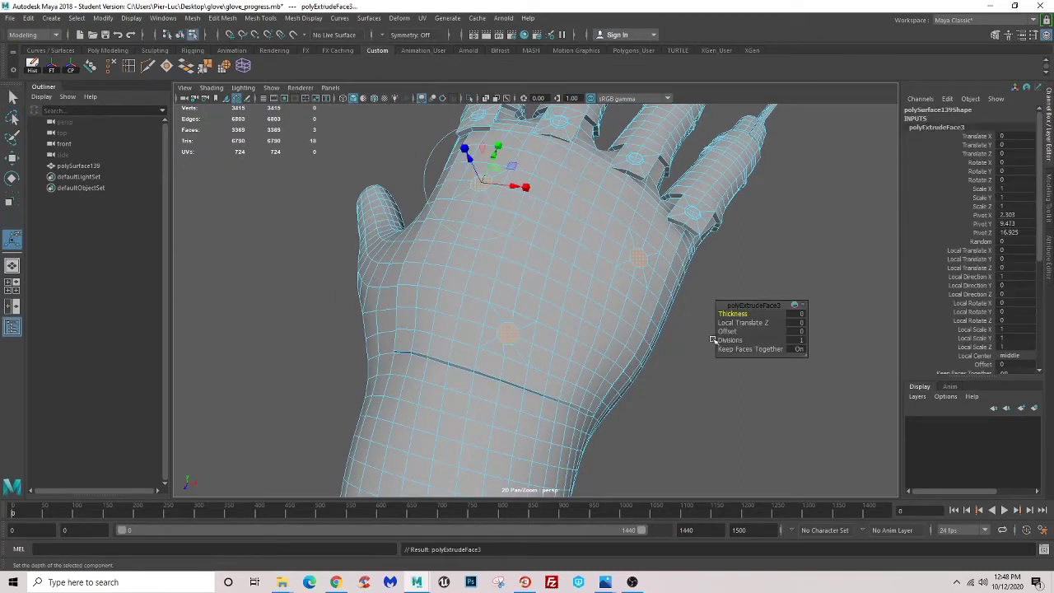
middle_drag(732, 314, 731, 314)
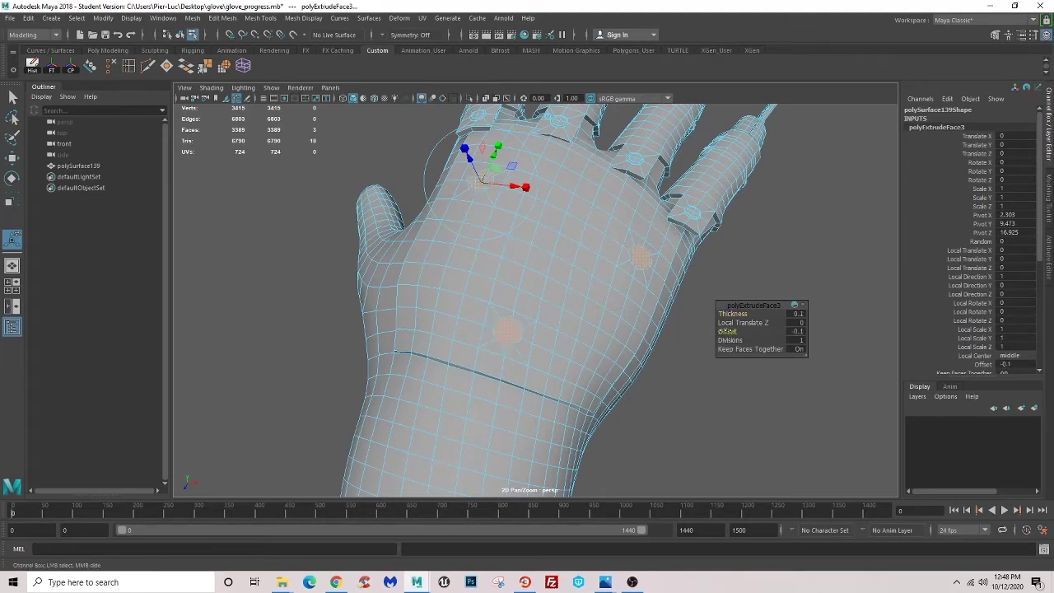
mouse_move(686, 319)
alt+mouse_down()
mouse_move(607, 289)
mouse_move(623, 318)
mouse_move(568, 302)
alt+mouse_up()
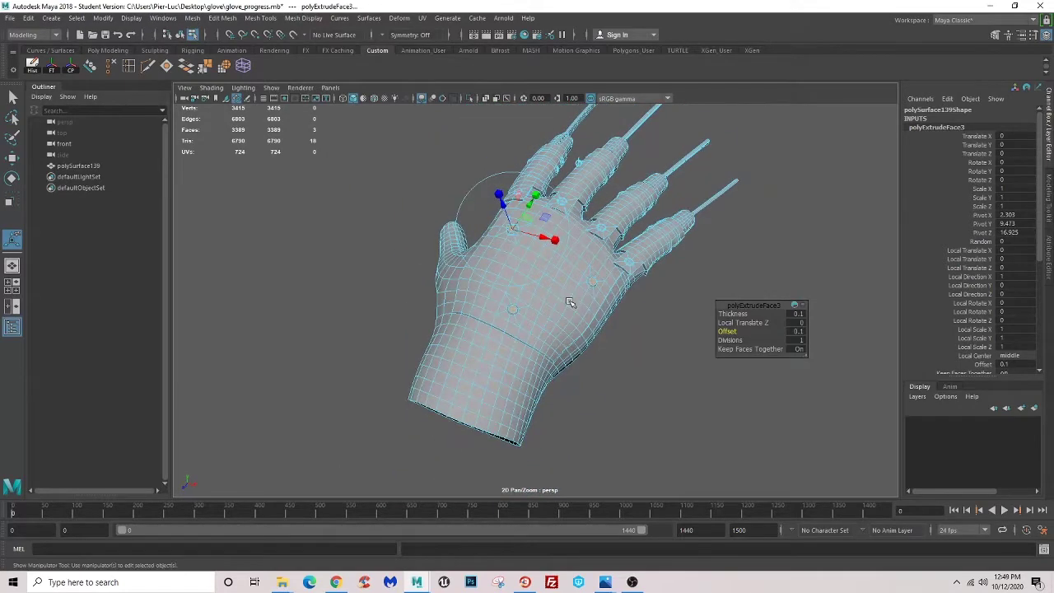
key(F8)
click(641, 345)
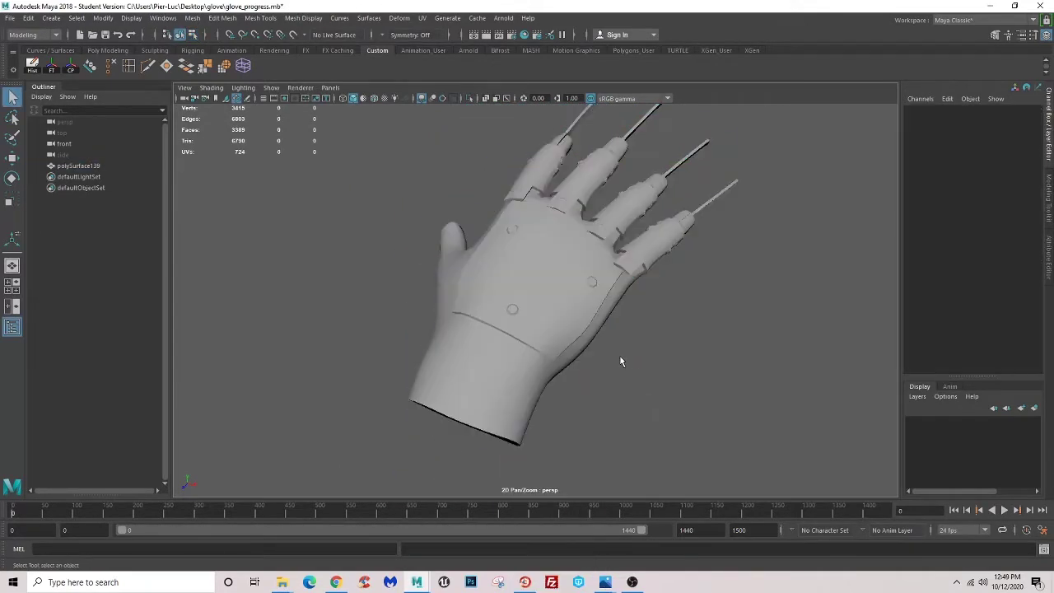
mouse_move(619, 355)
alt+mouse_down()
mouse_move(588, 371)
mouse_move(494, 373)
mouse_move(443, 351)
mouse_move(557, 356)
mouse_move(511, 362)
mouse_move(582, 373)
mouse_move(490, 291)
mouse_move(504, 403)
mouse_move(545, 458)
alt+mouse_up()
click(490, 292)
click(545, 458)
mouse_move(483, 382)
alt+mouse_down()
mouse_move(584, 388)
mouse_move(565, 360)
mouse_move(575, 353)
mouse_move(533, 310)
mouse_move(374, 278)
mouse_move(655, 202)
mouse_move(654, 245)
mouse_move(624, 247)
mouse_move(669, 305)
mouse_move(469, 379)
mouse_move(532, 376)
mouse_move(610, 351)
mouse_move(720, 355)
mouse_move(511, 329)
mouse_move(515, 313)
alt+mouse_up()
click(532, 319)
click(655, 202)
scroll(512, 330, up, 3)
scroll(496, 326, up, 5)
click(500, 350)
mouse_move(500, 350)
alt+mouse_down()
mouse_move(536, 348)
mouse_move(537, 306)
mouse_move(522, 322)
alt+mouse_up()
scroll(557, 378, down, 3)
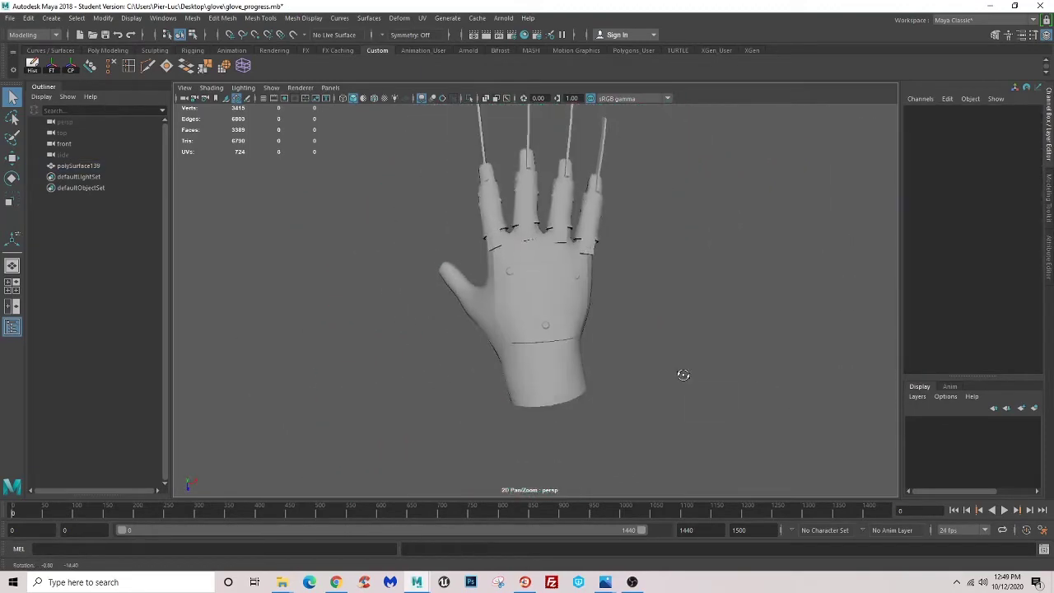
mouse_move(689, 304)
alt+mouse_down()
mouse_move(522, 371)
mouse_move(537, 313)
mouse_move(525, 296)
alt+mouse_up()
scroll(537, 305, up, 3)
scroll(537, 292, up, 2)
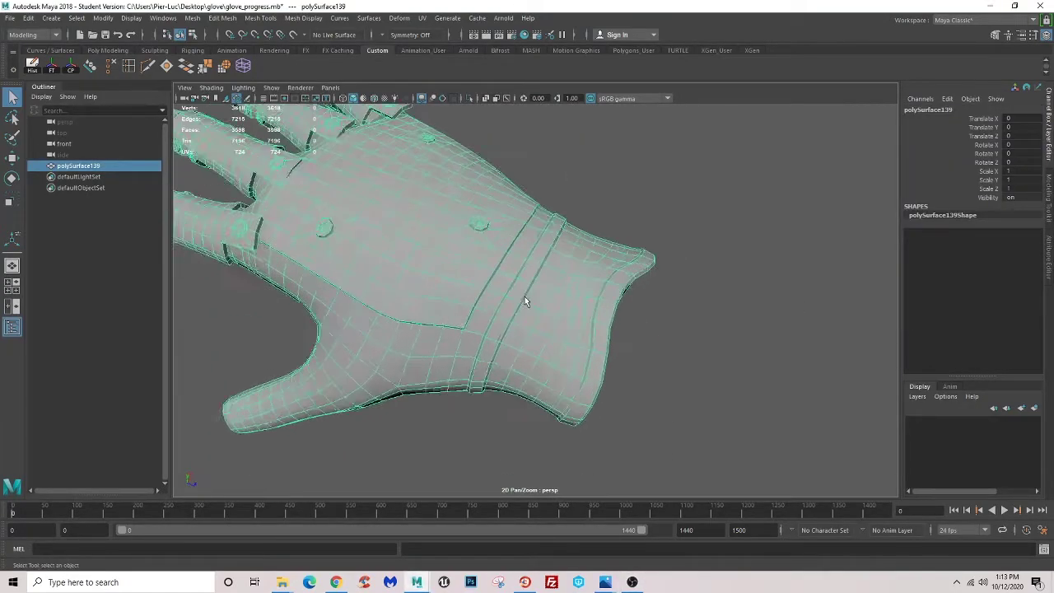
scroll(519, 288, up, 3)
- Select the wrist band and cuff edge face loops and extrude them
key(F11)
click(508, 306)
double_click(508, 306)
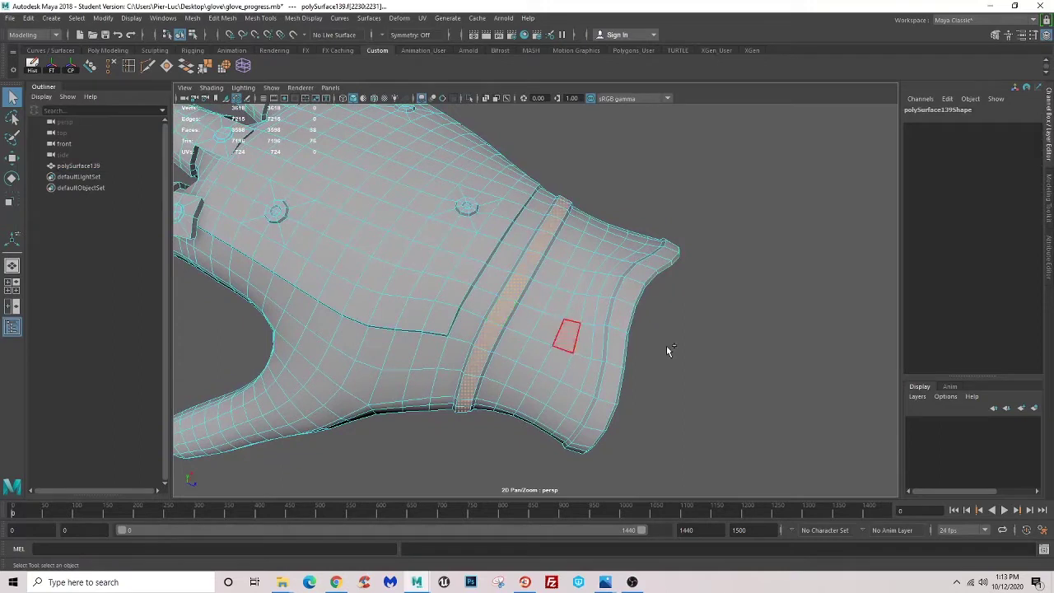
shift+double_click(621, 338)
key(ctrl+e)
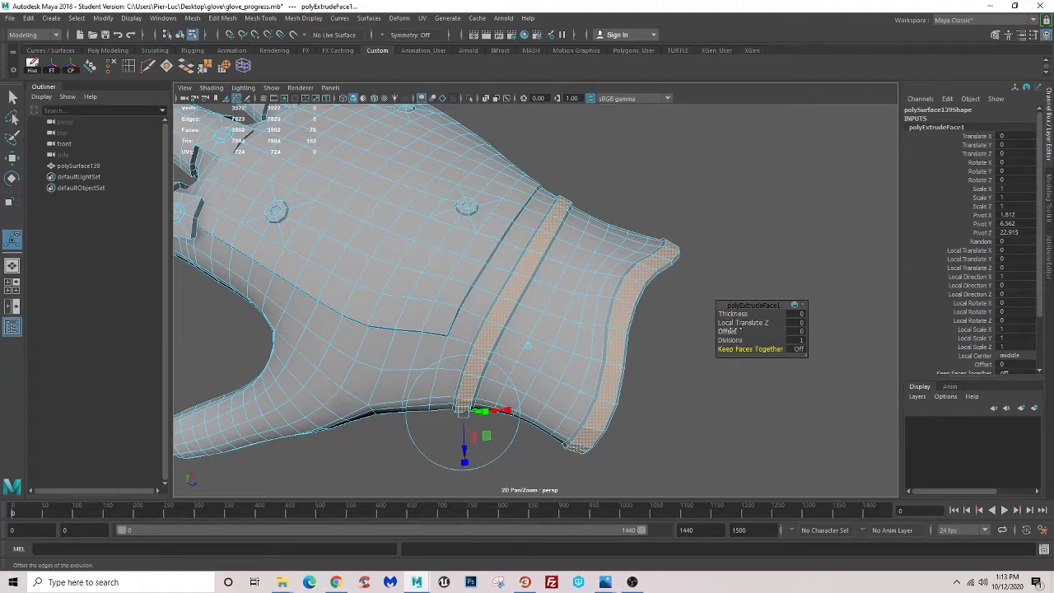
- Set the cuff extrusion to offset 0.05 and thickness 0.1 so it splits into blocks
scroll(627, 318, up, 2)
click(727, 332)
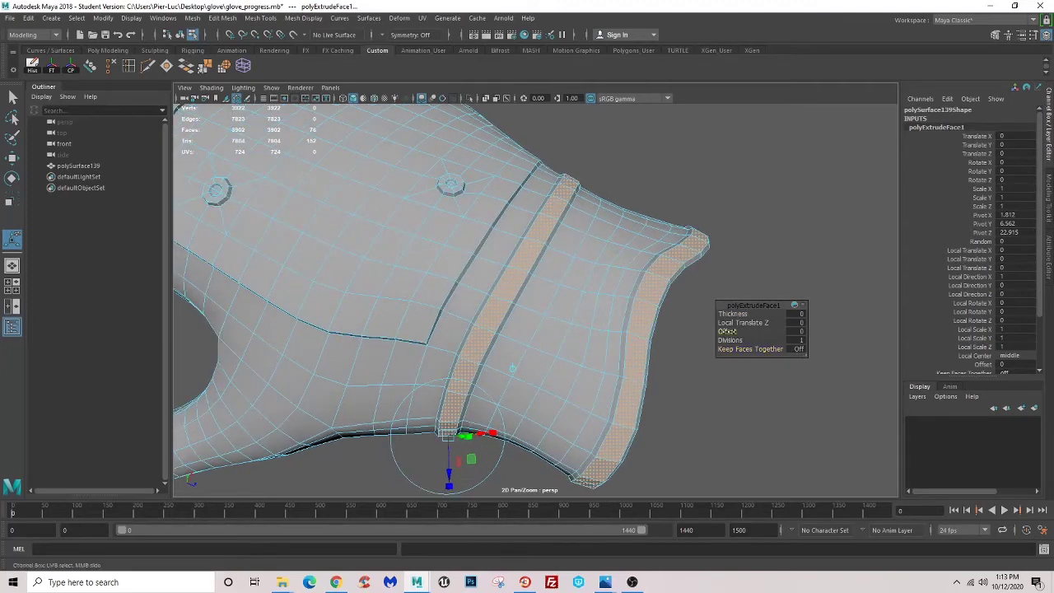
mouse_move(727, 332)
middle_down()
mouse_move(708, 331)
mouse_move(741, 331)
middle_up()
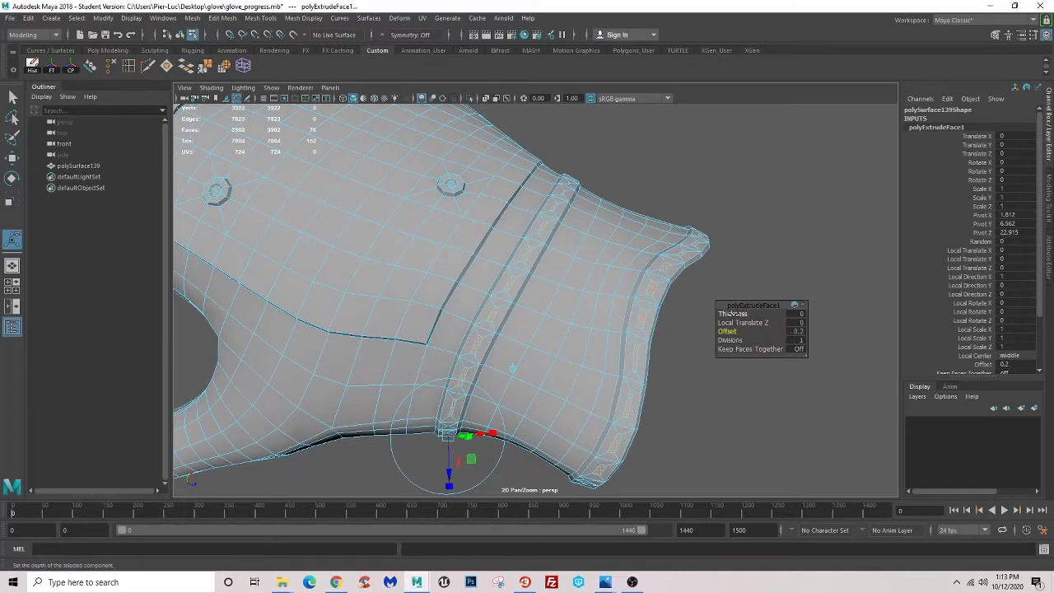
click(801, 333)
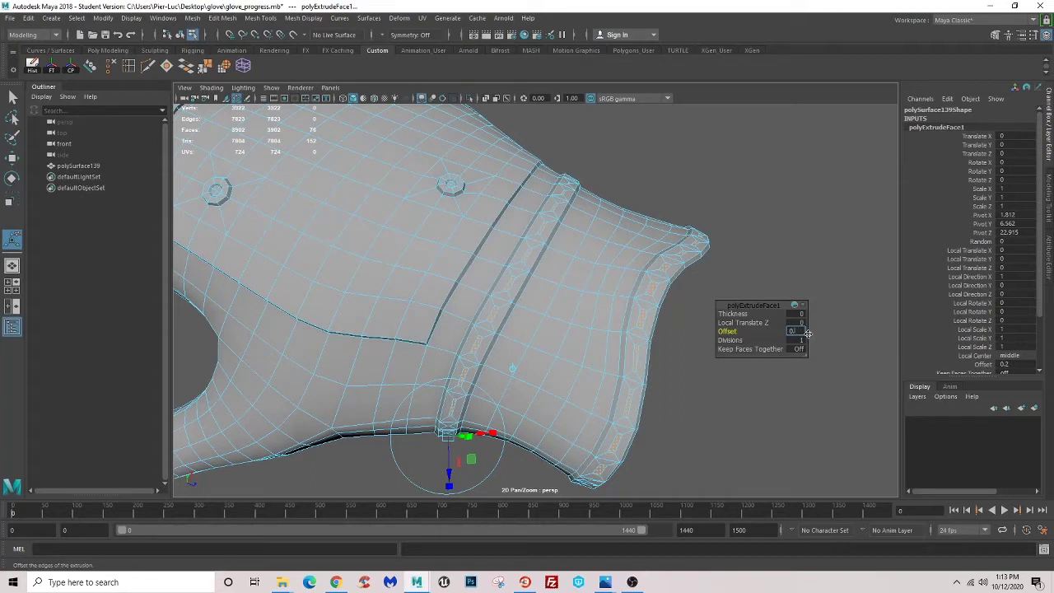
key(Return)
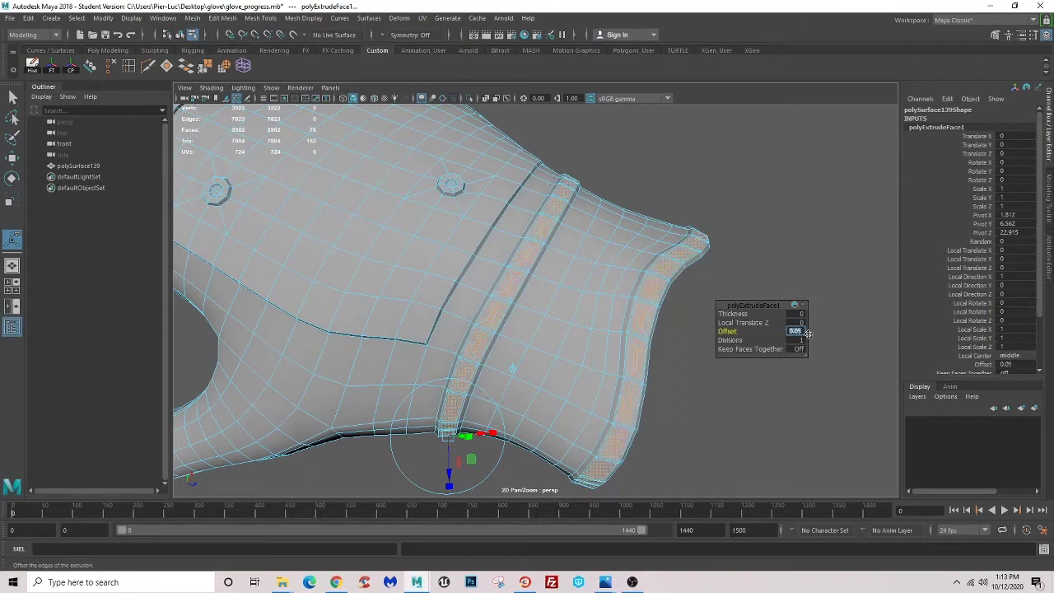
mouse_move(721, 314)
mouse_down()
mouse_move(730, 315)
mouse_move(637, 298)
mouse_up()
- Return to object mode, select the glove, and delete its construction history
right_drag(563, 308, 594, 281)
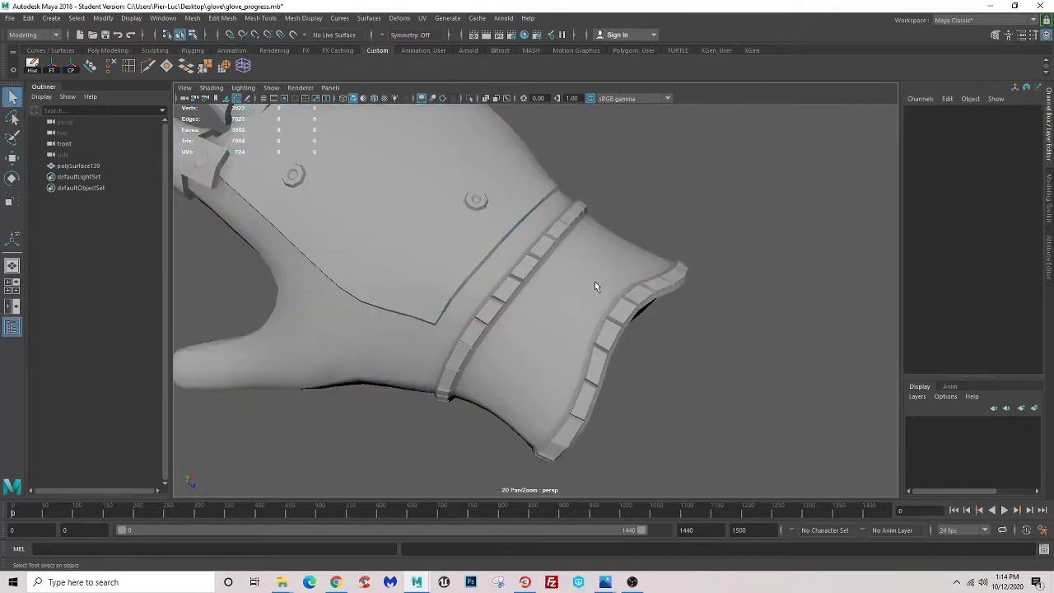
mouse_move(595, 281)
alt+mouse_down()
mouse_move(452, 344)
mouse_move(518, 372)
mouse_move(549, 327)
alt+mouse_up()
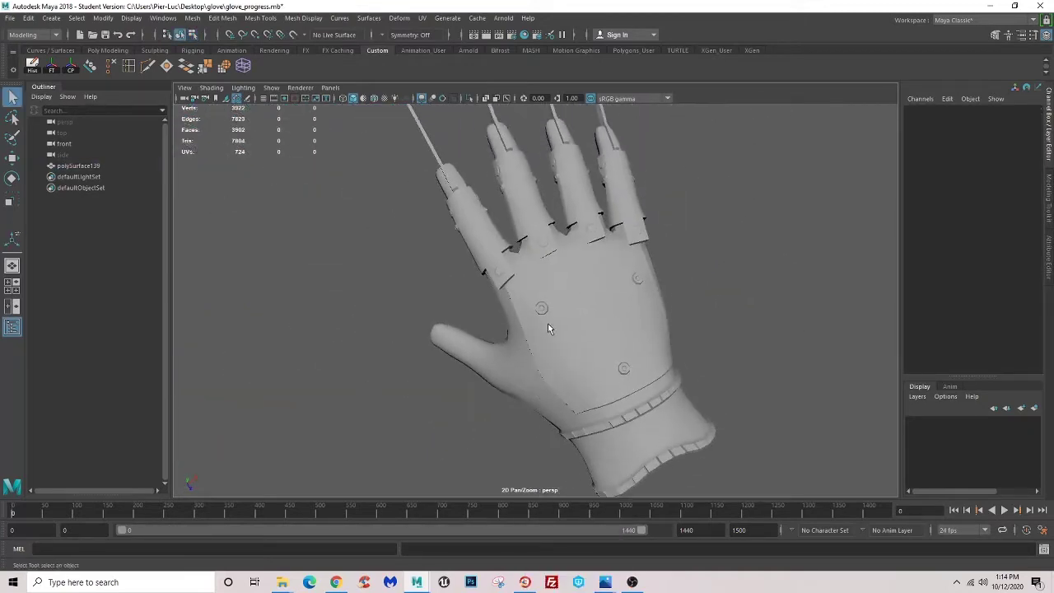
mouse_move(449, 379)
alt+mouse_down()
mouse_move(530, 317)
mouse_move(577, 242)
alt+mouse_up()
click(530, 317)
mouse_move(423, 229)
alt+mouse_down()
mouse_move(536, 245)
mouse_move(475, 223)
alt+mouse_up()
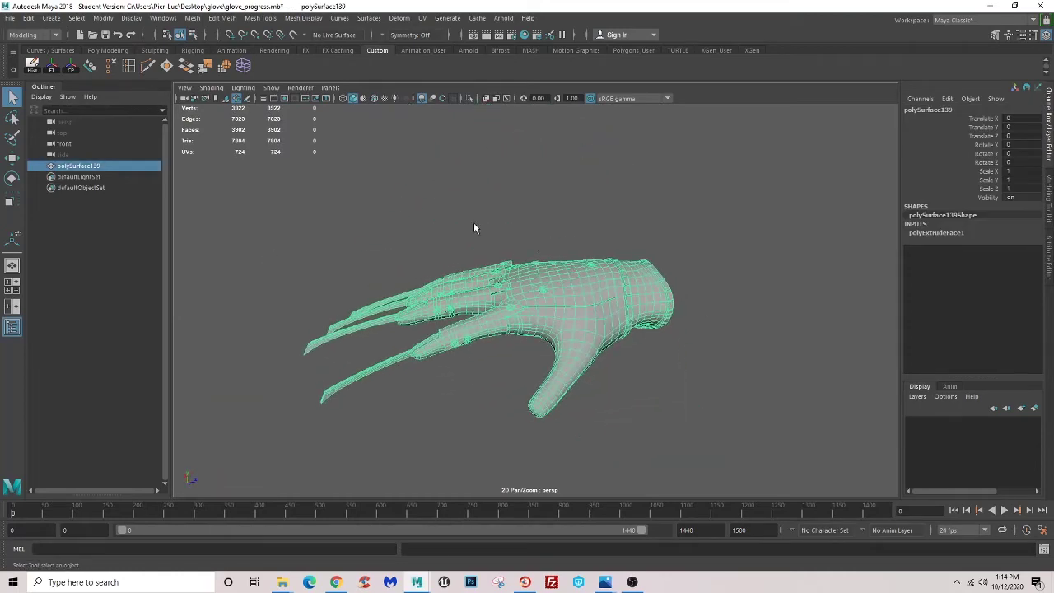
click(34, 63)
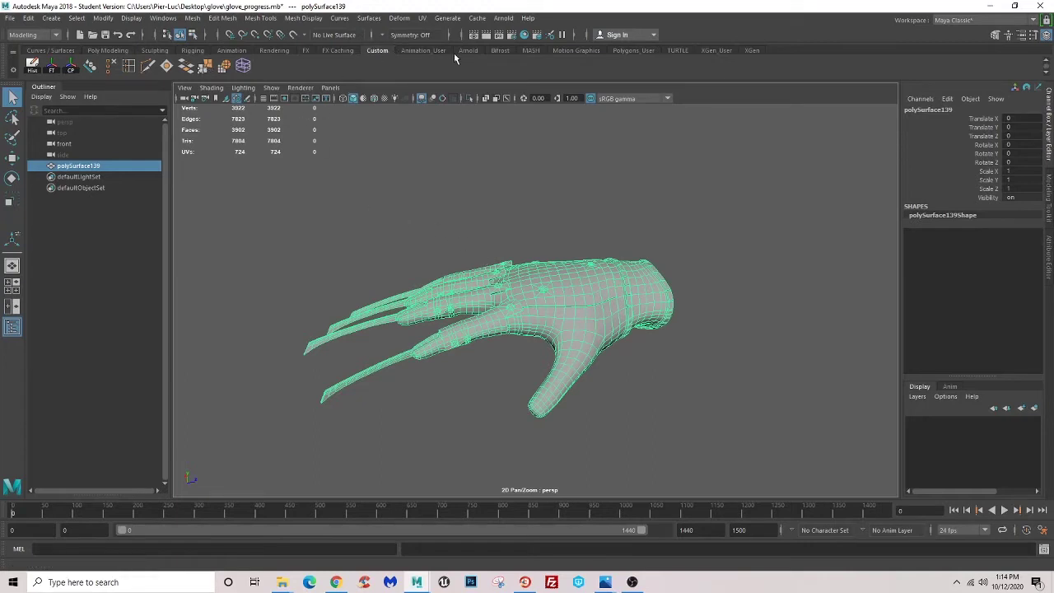
- Choose the Grab brush from the Sculpting shelf and zoom in on the palm side
click(159, 51)
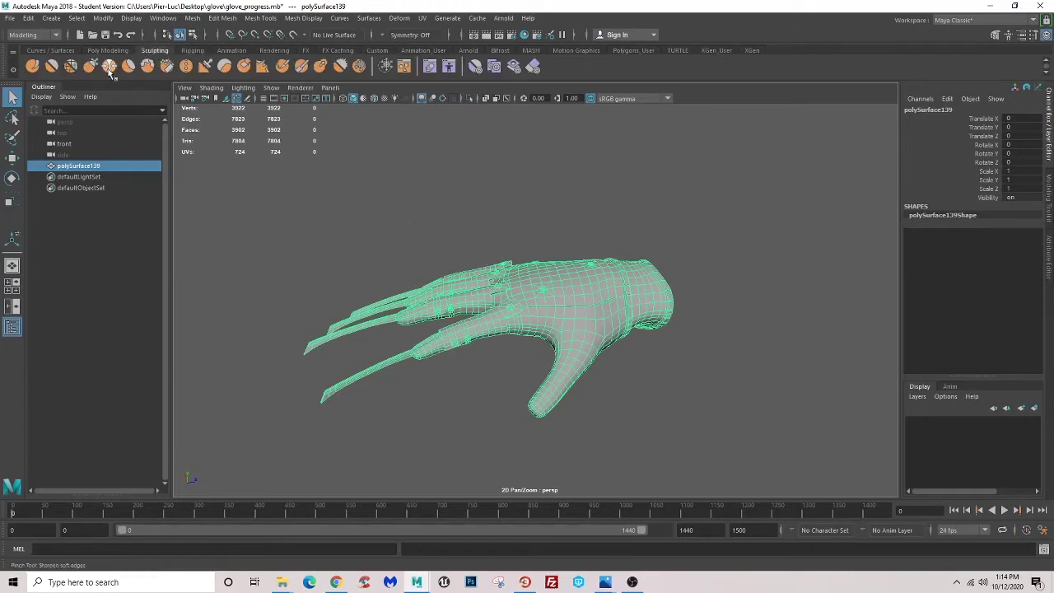
click(33, 65)
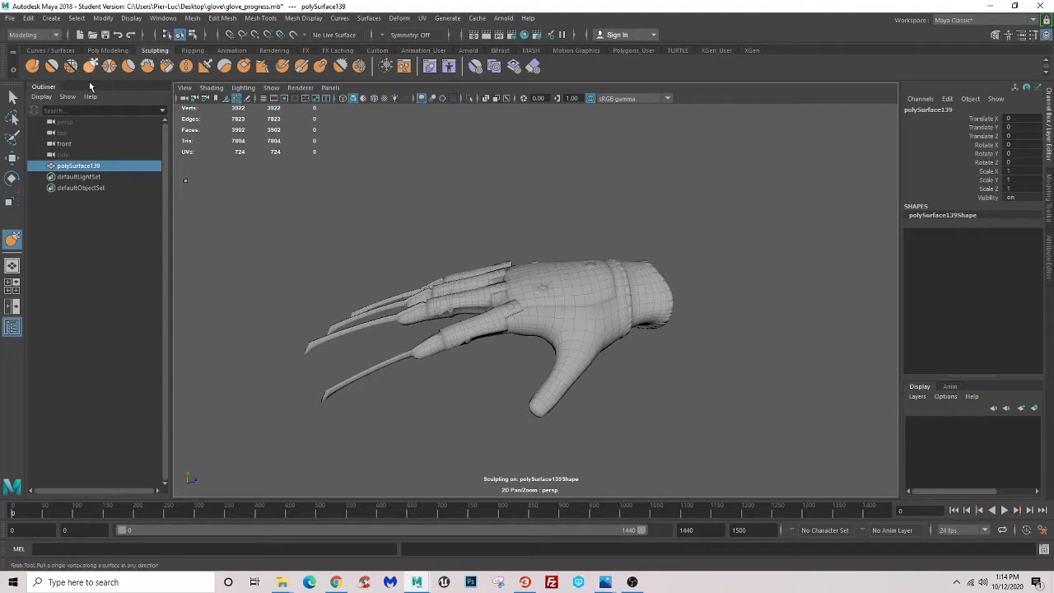
alt+middle_drag(580, 361, 574, 358)
mouse_move(574, 358)
alt+mouse_down()
mouse_move(522, 306)
mouse_move(593, 205)
alt+mouse_up()
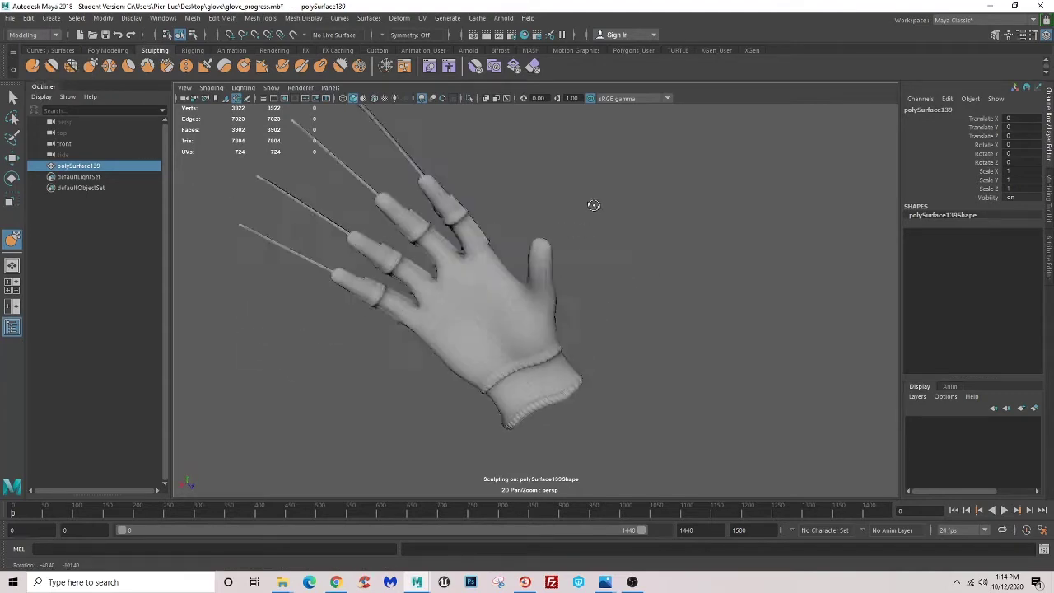
scroll(541, 290, up, 5)
scroll(490, 282, up, 3)
scroll(490, 280, up, 2)
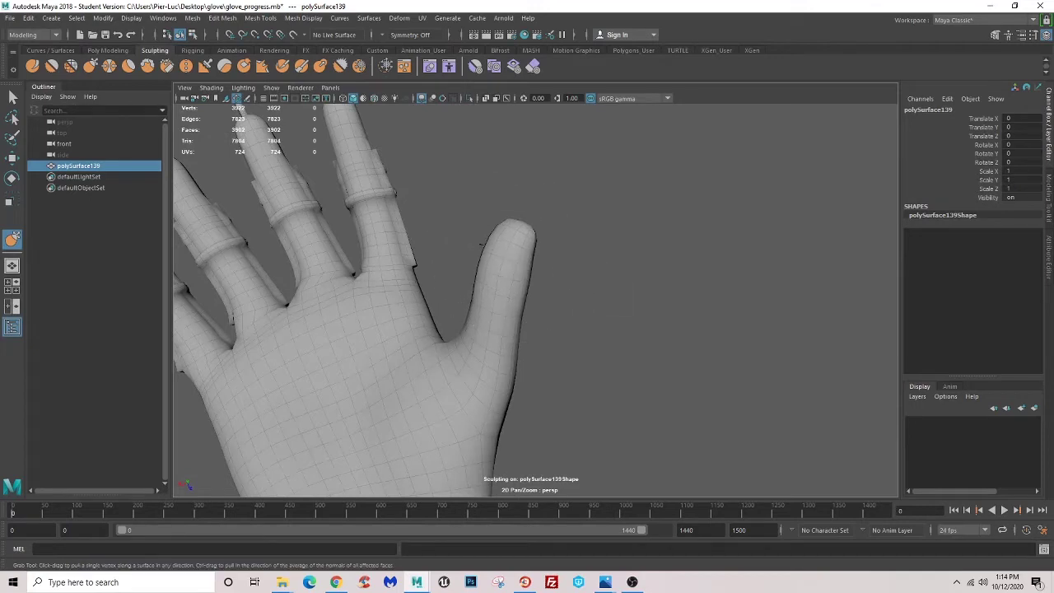
- Orbit around the fingers and thumb to inspect the whole clawed hand
alt+drag(627, 294, 489, 352)
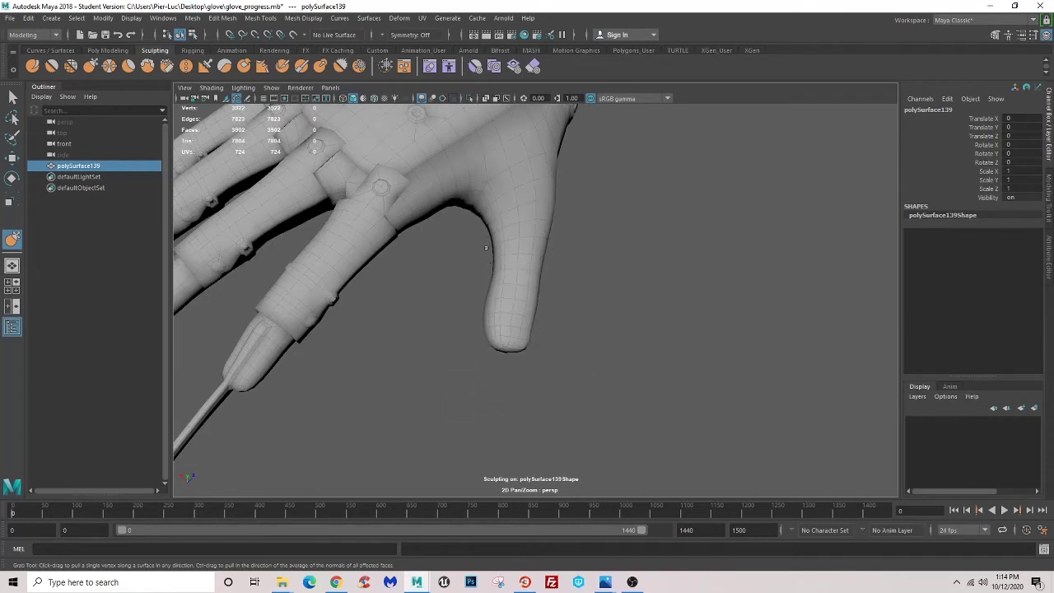
alt+drag(490, 322, 607, 308)
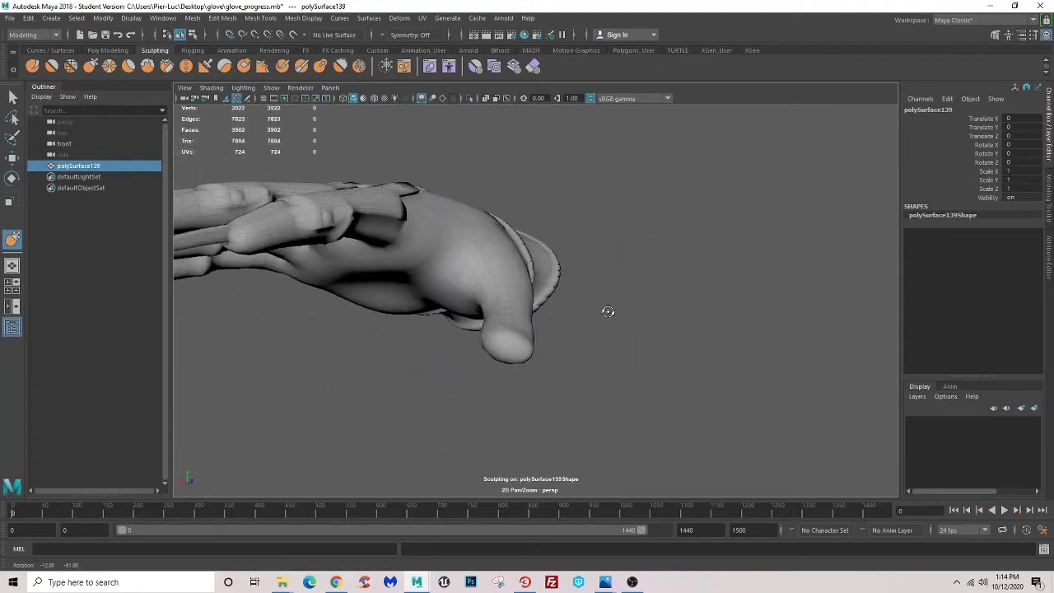
mouse_move(551, 327)
alt+mouse_down()
mouse_move(513, 326)
mouse_move(624, 353)
mouse_move(503, 345)
mouse_move(503, 333)
alt+mouse_up()
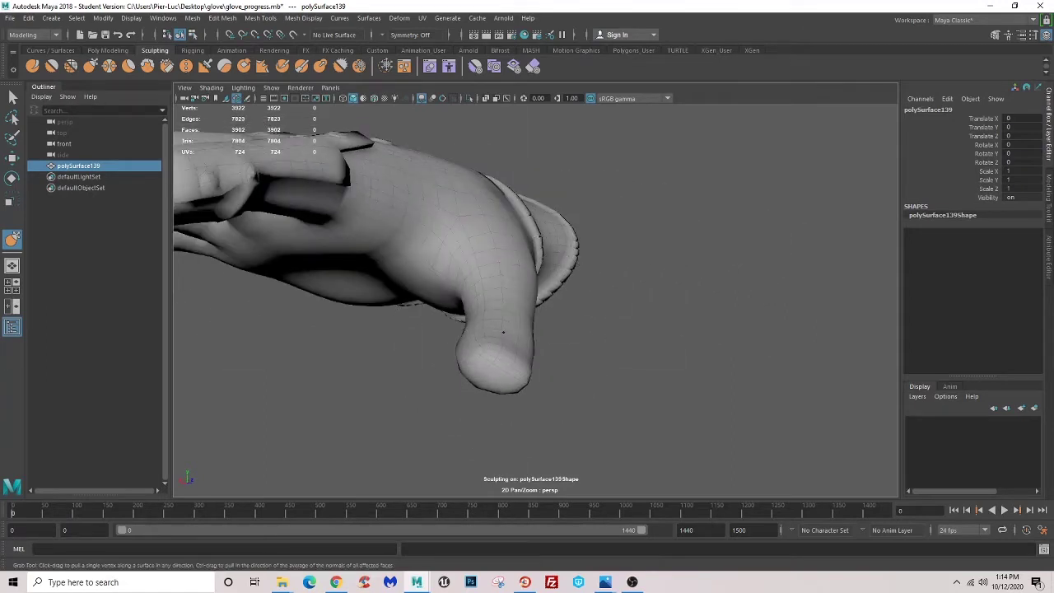
alt+drag(559, 388, 598, 306)
- Rotate in on the hand and undo the stray sculpt stroke
scroll(598, 321, down, 3)
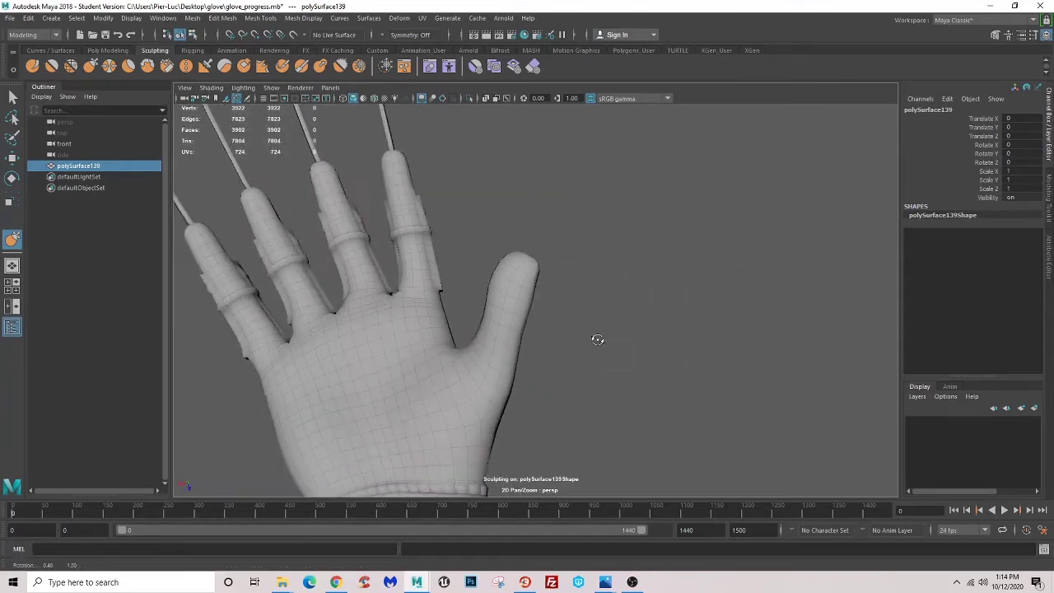
scroll(585, 342, down, 2)
mouse_move(572, 348)
alt+mouse_down()
mouse_move(617, 353)
mouse_move(539, 163)
mouse_move(517, 343)
mouse_move(478, 388)
mouse_move(497, 393)
mouse_move(453, 337)
alt+mouse_up()
scroll(460, 336, up, 3)
scroll(460, 336, up, 2)
scroll(473, 325, up, 3)
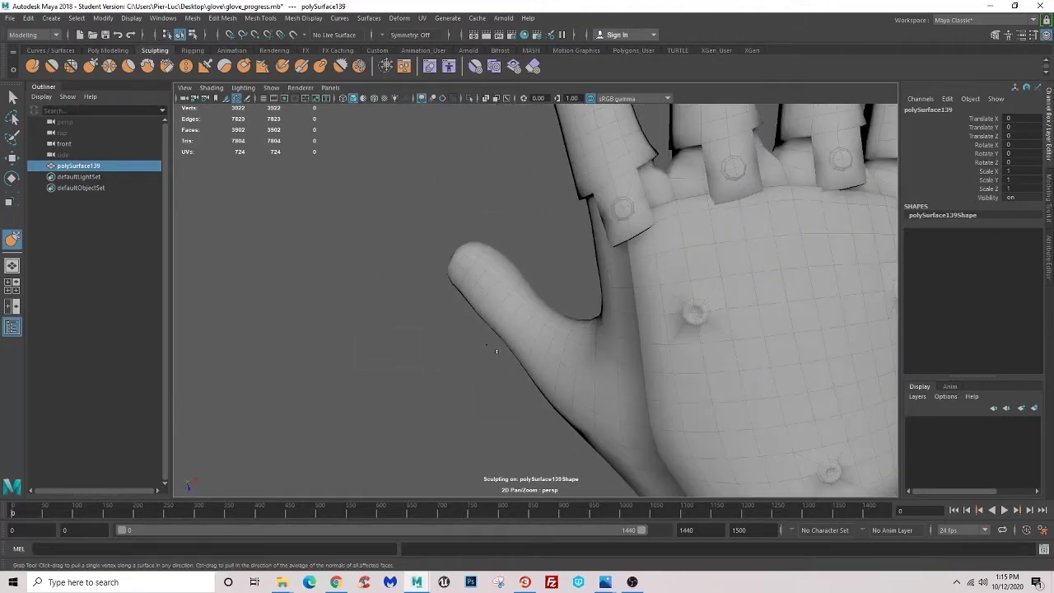
key(ctrl+z)
key(ctrl+z)
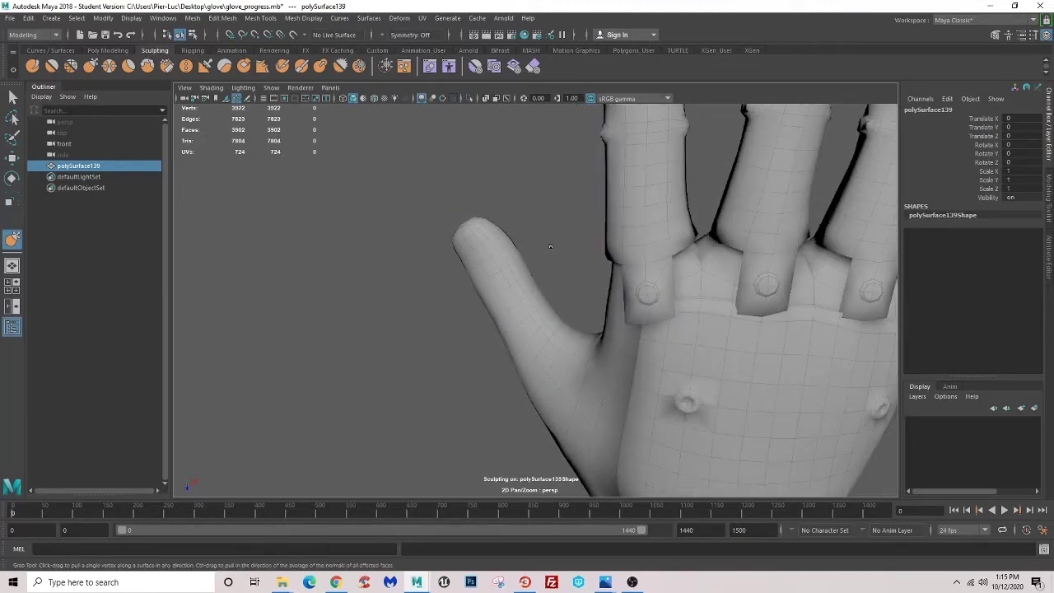
- Grab-sculpt the webbing between thumb and index finger, then shrink the brush
scroll(551, 246, down, 3)
mouse_move(550, 246)
alt+mouse_down()
mouse_move(651, 203)
mouse_move(779, 170)
mouse_move(607, 382)
mouse_move(596, 361)
mouse_move(610, 329)
mouse_move(636, 331)
mouse_move(779, 393)
mouse_move(538, 332)
mouse_move(591, 346)
mouse_move(593, 381)
mouse_move(691, 360)
mouse_move(662, 348)
mouse_move(492, 355)
mouse_move(470, 329)
mouse_move(494, 338)
mouse_move(623, 212)
mouse_move(678, 204)
mouse_move(607, 242)
mouse_move(671, 231)
mouse_move(576, 277)
alt+mouse_up()
scroll(597, 361, up, 3)
scroll(635, 331, down, 3)
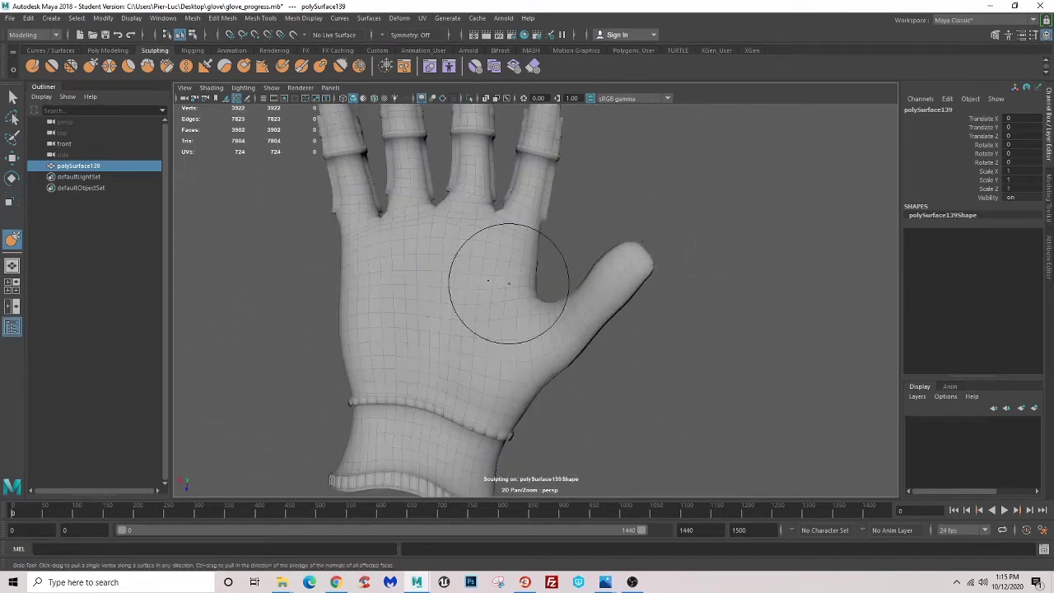
mouse_move(489, 280)
alt+mouse_down()
mouse_move(400, 337)
mouse_move(462, 338)
mouse_move(528, 317)
alt+mouse_up()
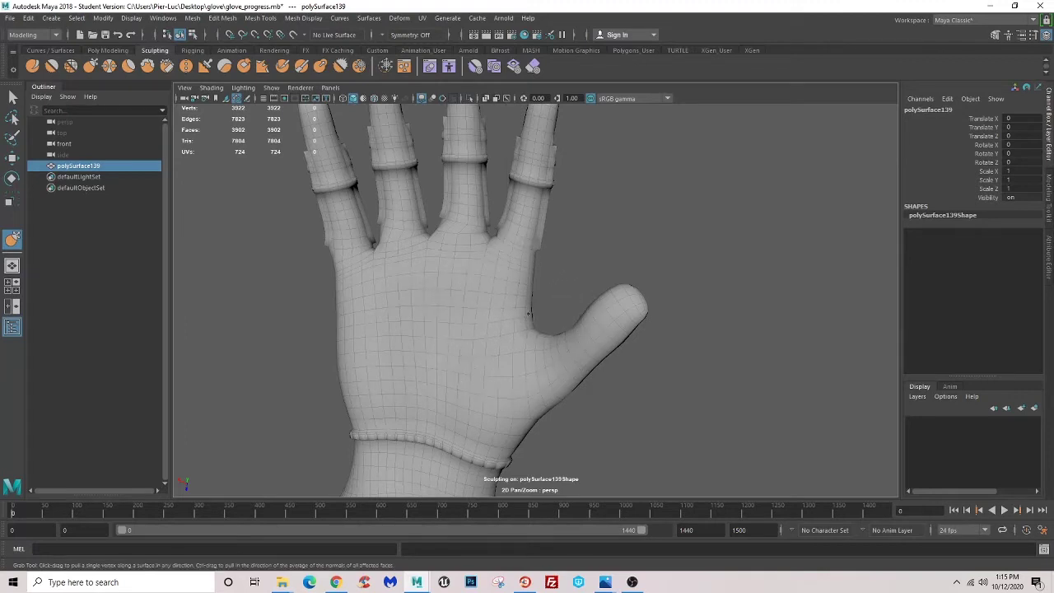
drag(552, 254, 531, 281)
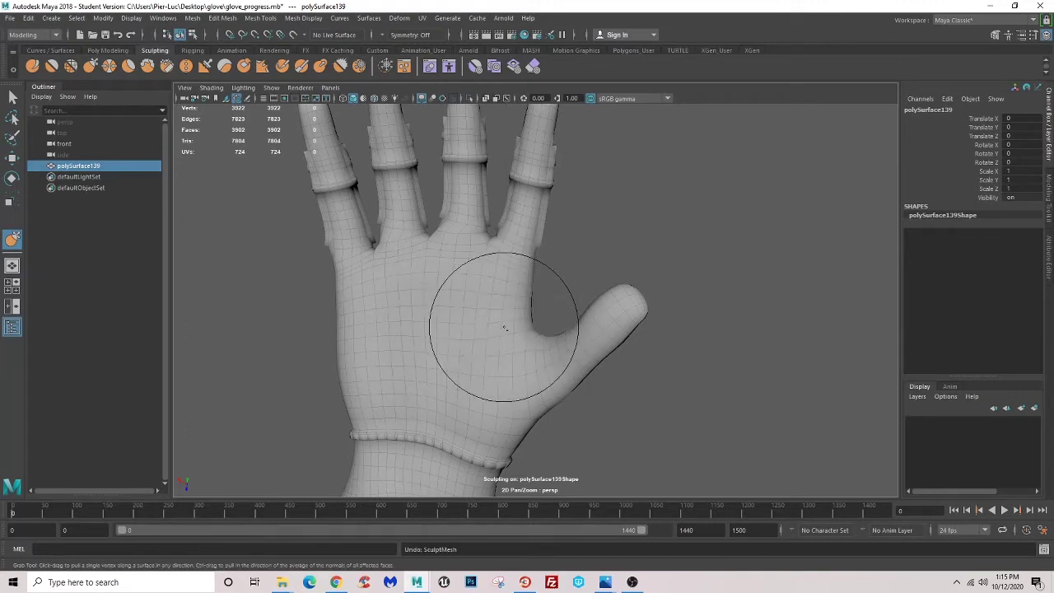
mouse_move(522, 315)
mouse_down()
mouse_move(493, 317)
mouse_move(525, 325)
mouse_up()
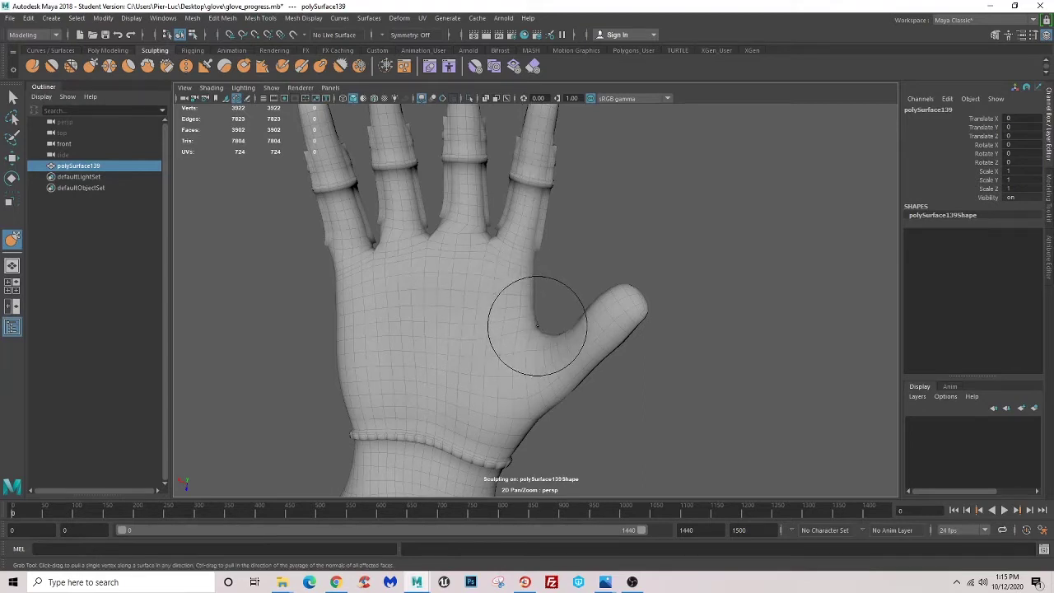
- Undo the sculpt stroke near the finger base and make the brush smaller
alt+drag(546, 321, 528, 300)
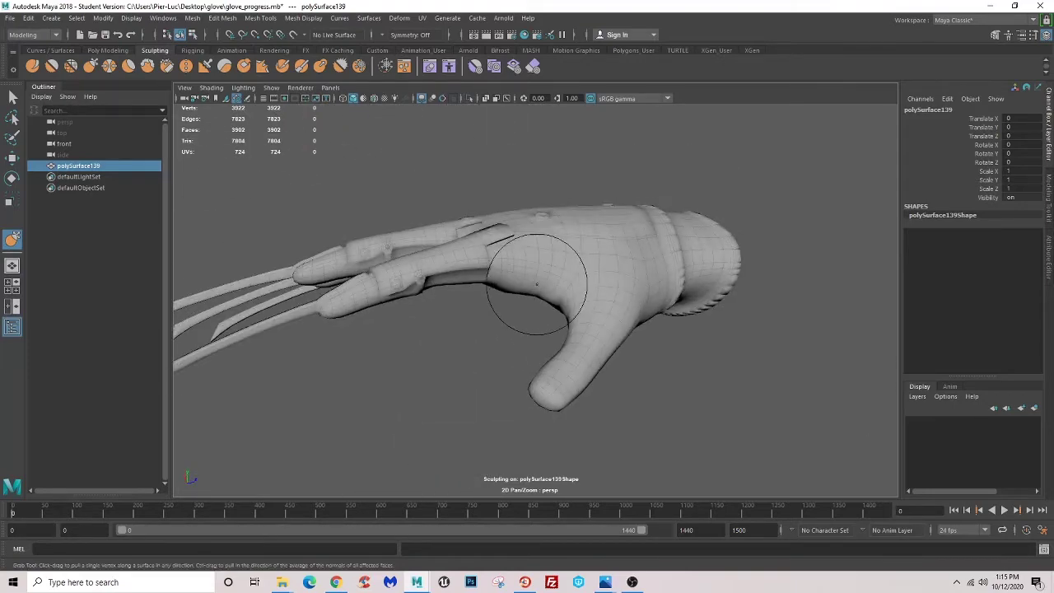
mouse_move(483, 247)
alt+mouse_down()
mouse_move(490, 368)
mouse_move(482, 349)
alt+mouse_up()
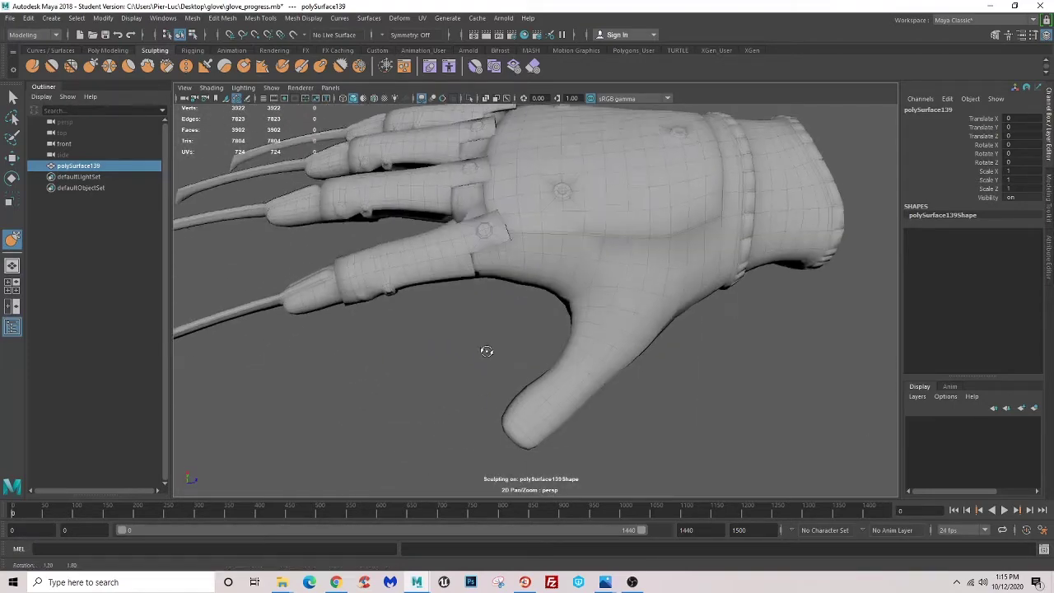
alt+drag(504, 233, 510, 272)
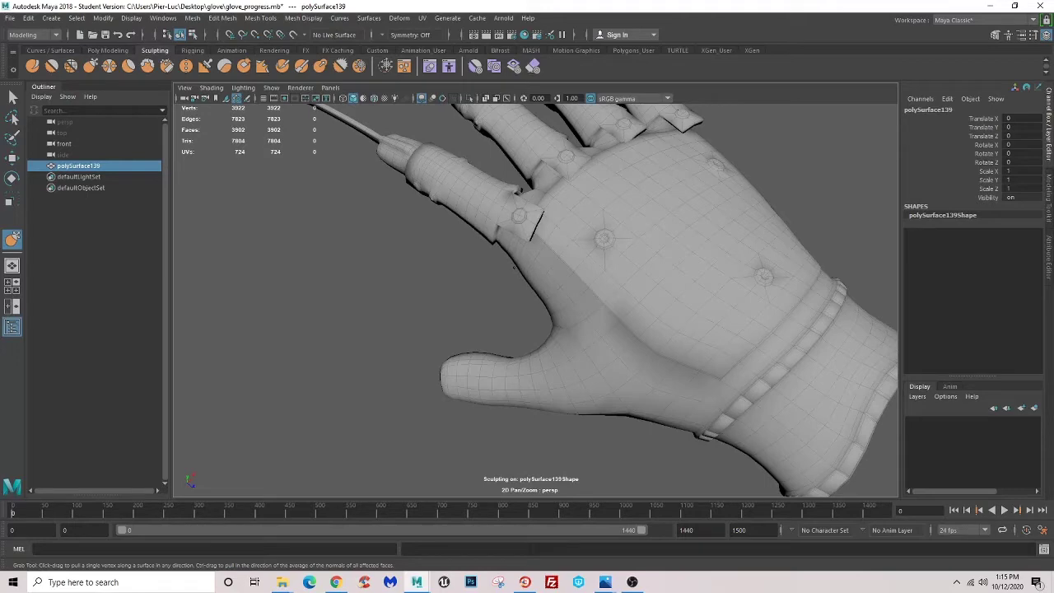
key(ctrl+z)
drag(520, 267, 516, 258)
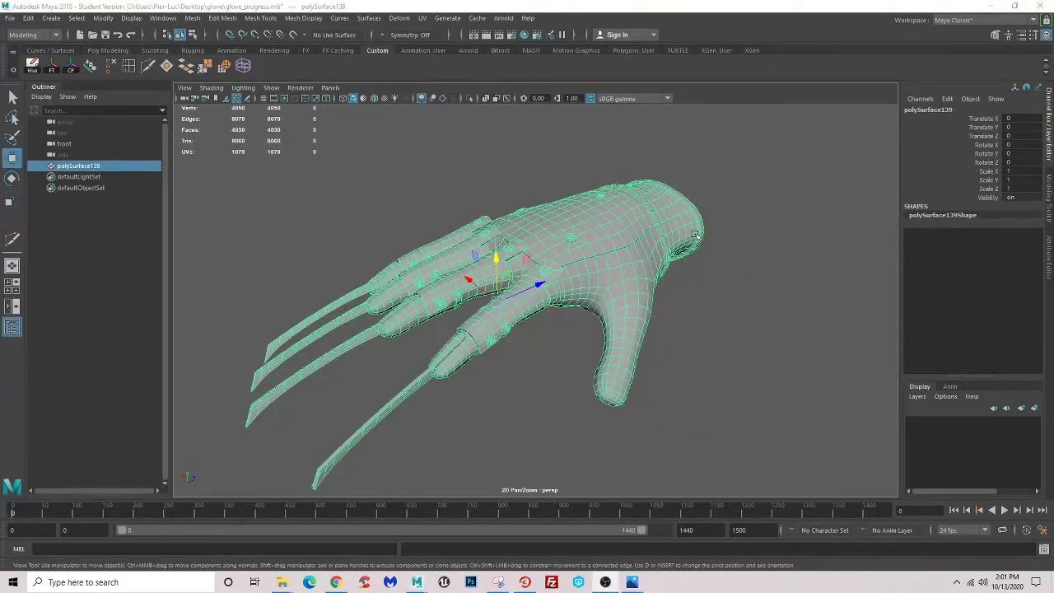
- Switch to face selection and select a strip of faces at the middle finger's base
mouse_move(695, 235)
alt+mouse_down()
mouse_move(623, 245)
mouse_move(732, 189)
mouse_move(561, 298)
mouse_move(538, 299)
mouse_move(514, 277)
mouse_move(558, 269)
mouse_move(522, 333)
mouse_move(499, 304)
alt+mouse_up()
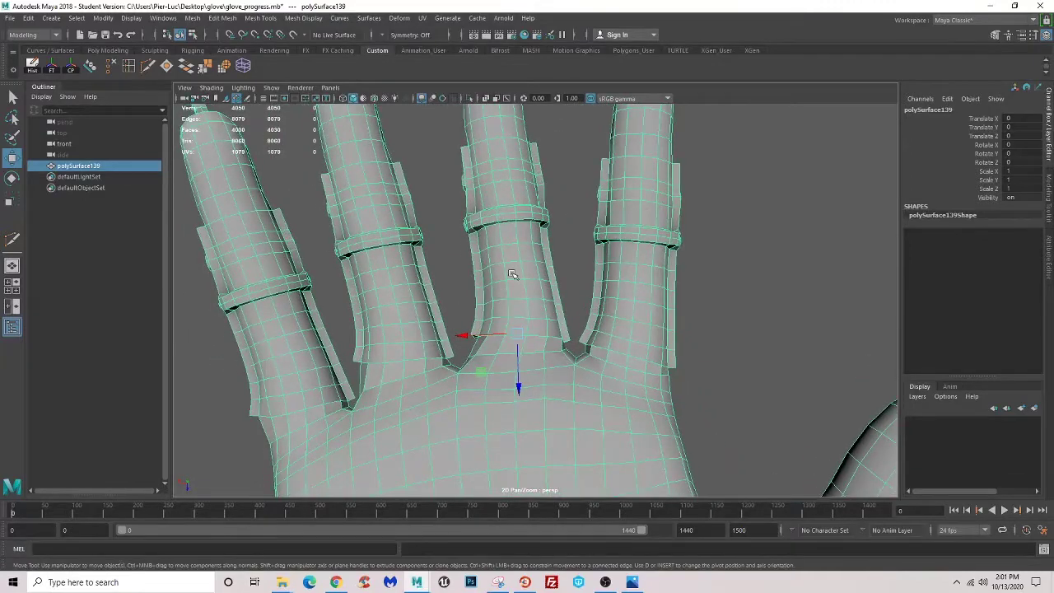
right_drag(513, 276, 518, 306)
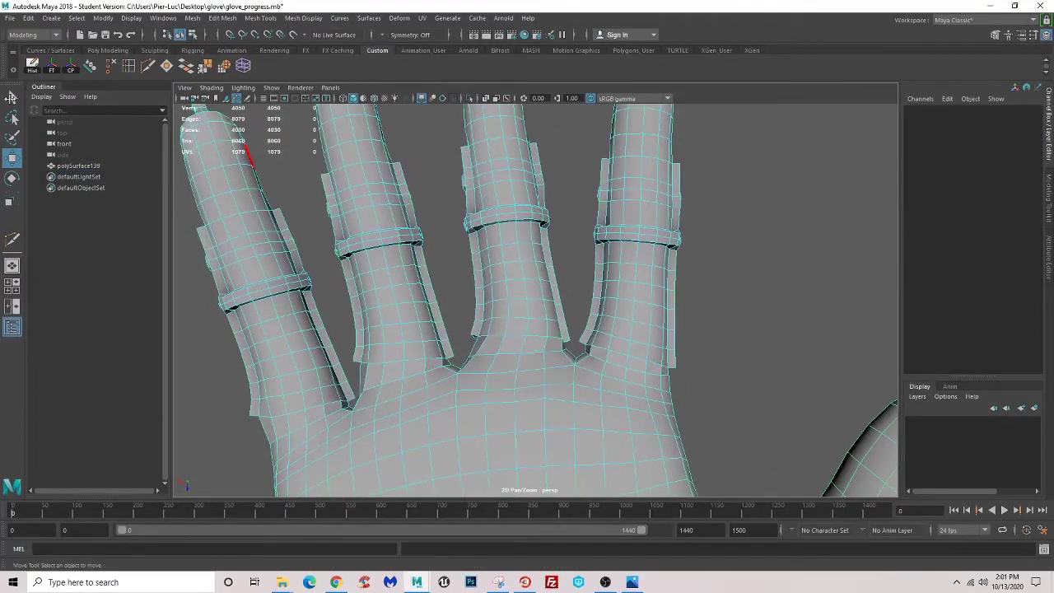
click(11, 97)
mouse_move(535, 333)
mouse_down()
mouse_move(525, 250)
mouse_move(501, 257)
mouse_up()
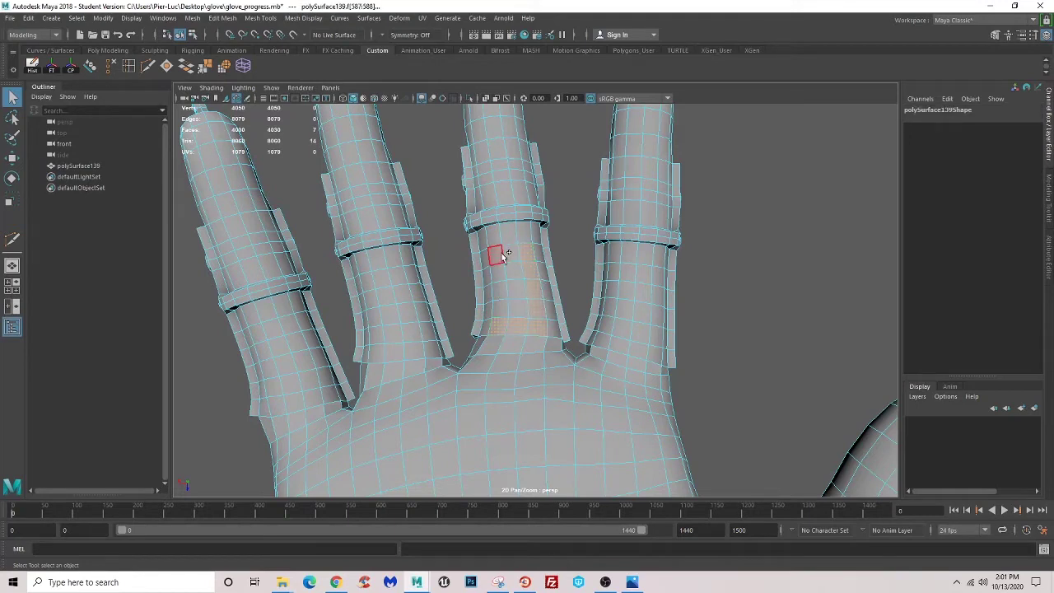
drag(501, 299, 513, 288)
key(ctrl+shift+a)
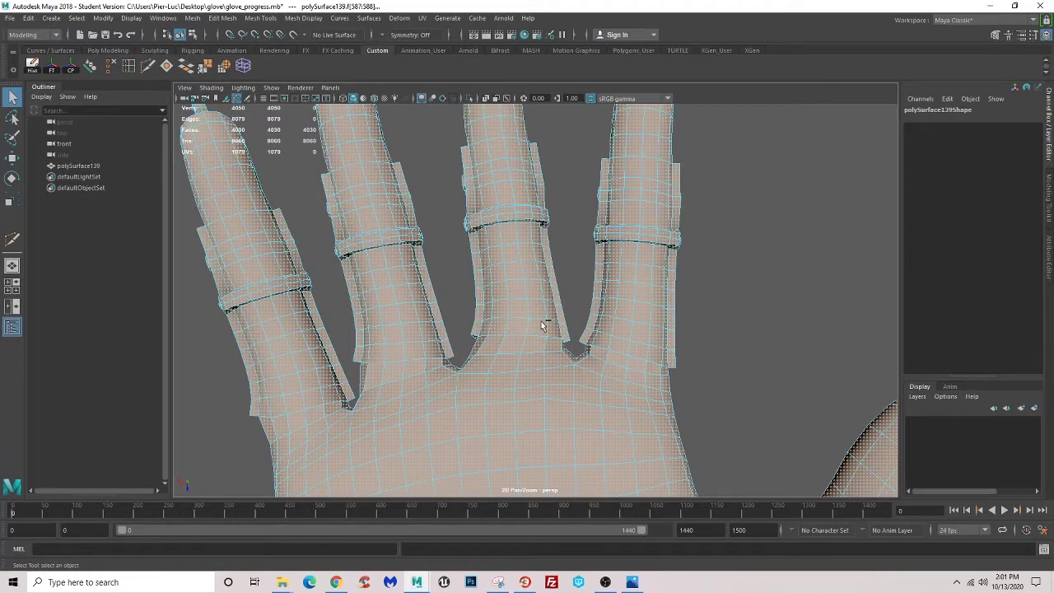
drag(541, 322, 521, 294)
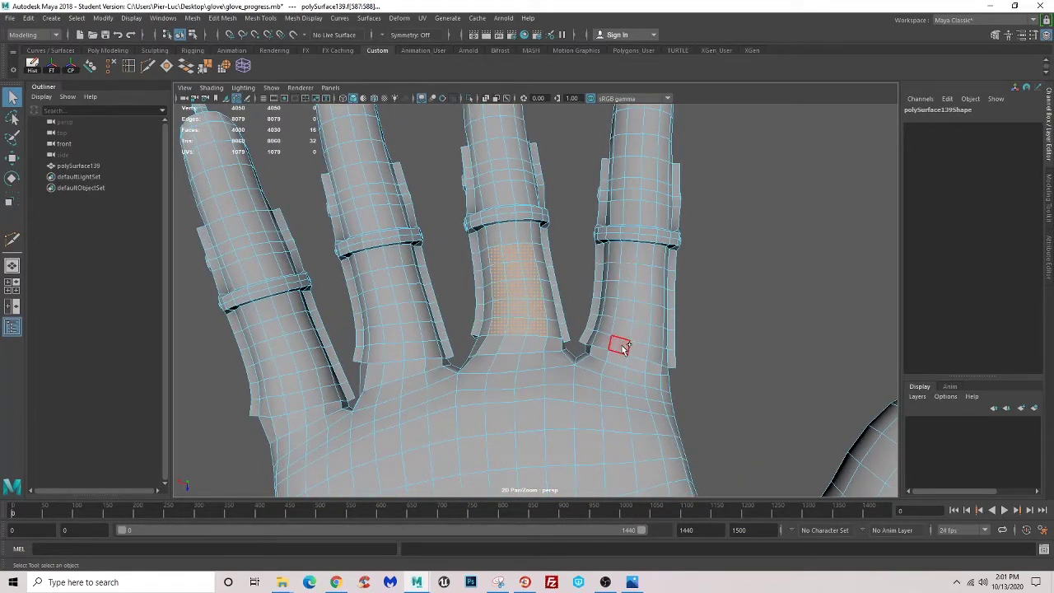
- Add faces on the fourth and second fingers near their bases to the selection
mouse_move(641, 361)
alt+mouse_down()
mouse_move(589, 317)
mouse_move(588, 346)
mouse_move(572, 346)
mouse_move(583, 332)
mouse_move(569, 322)
mouse_move(576, 301)
alt+mouse_up()
shift+click(581, 298)
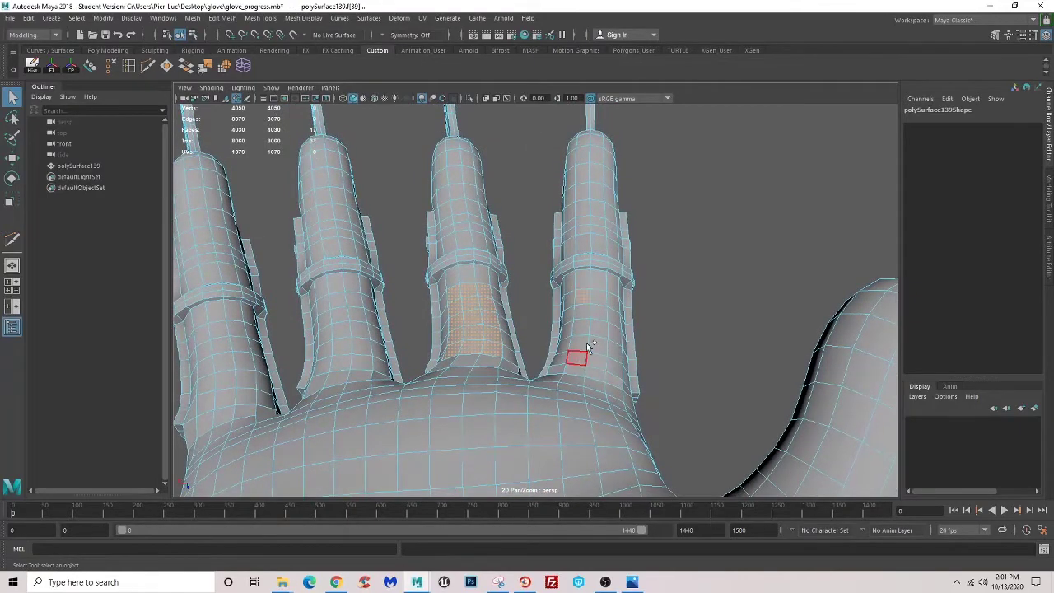
mouse_move(587, 345)
alt+mouse_down()
mouse_move(610, 337)
mouse_move(612, 263)
mouse_move(600, 260)
mouse_move(596, 313)
mouse_move(497, 349)
mouse_move(552, 356)
mouse_move(489, 299)
mouse_move(527, 308)
mouse_move(513, 326)
mouse_move(451, 328)
alt+mouse_up()
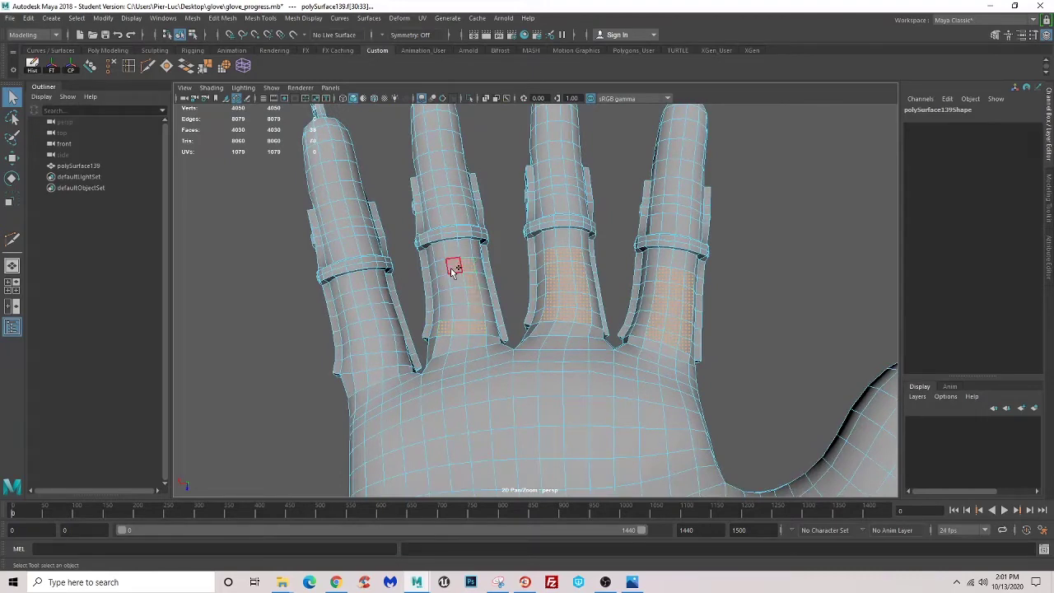
shift+drag(446, 271, 442, 308)
mouse_move(412, 339)
alt+mouse_down()
mouse_move(466, 321)
mouse_move(461, 306)
alt+mouse_up()
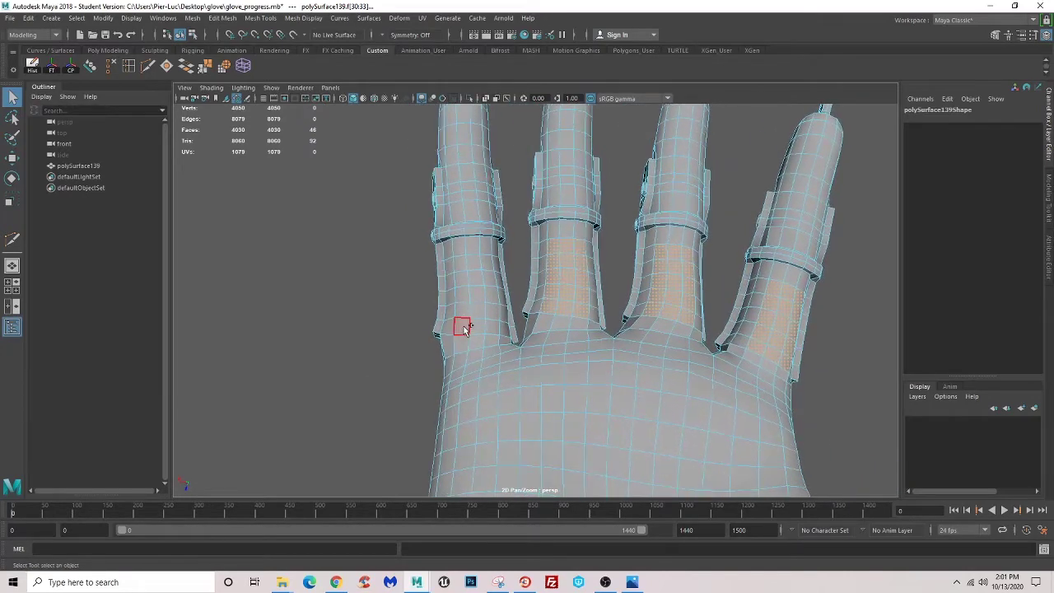
shift+click(464, 327)
mouse_move(489, 330)
shift+mouse_down()
mouse_move(470, 329)
mouse_move(607, 359)
mouse_move(540, 290)
shift+mouse_up()
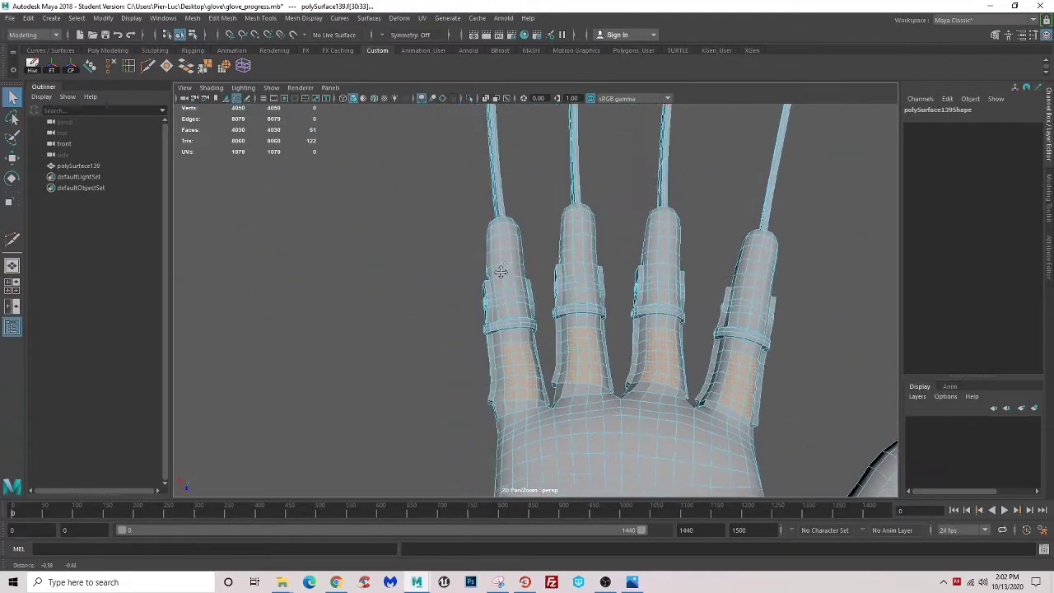
- Add face patches on the left finger and the middle finger's segments
mouse_move(540, 293)
alt+mouse_down()
mouse_move(568, 270)
mouse_move(493, 288)
alt+mouse_up()
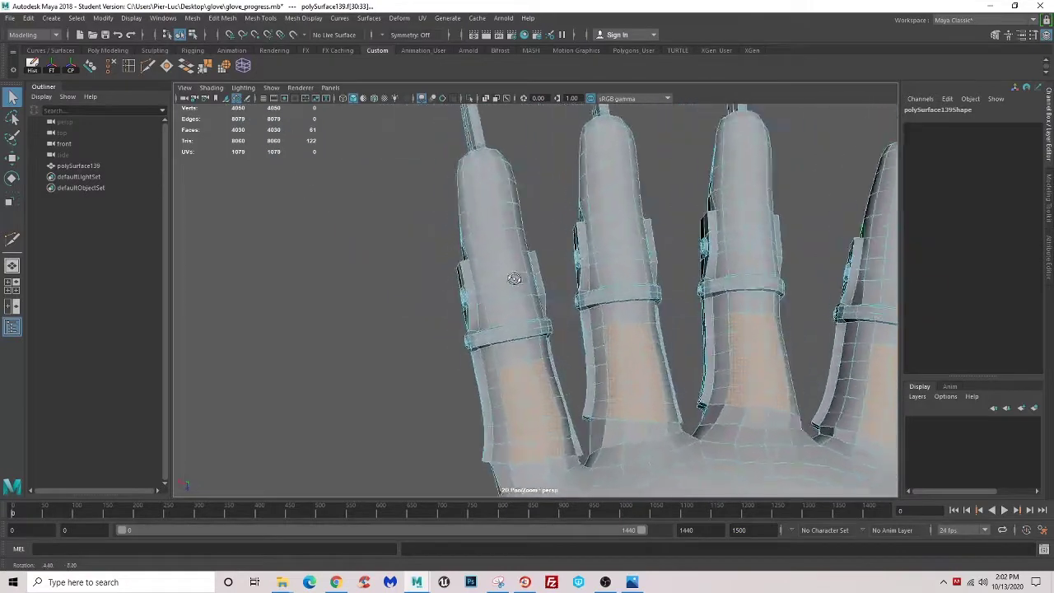
shift+drag(489, 236, 523, 279)
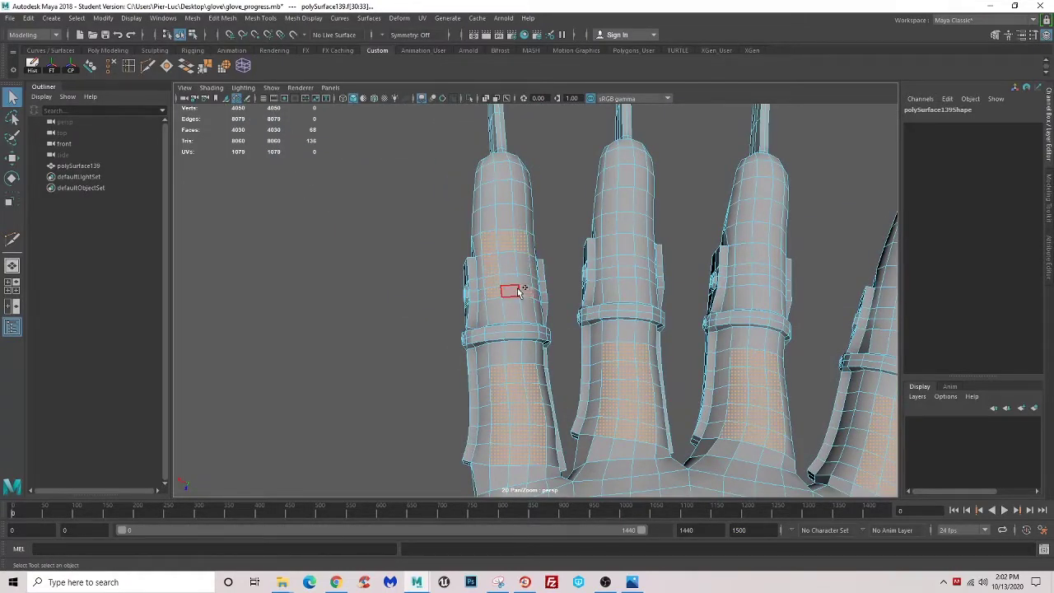
shift+drag(511, 283, 524, 280)
shift+click(612, 247)
alt+middle_drag(612, 289, 575, 305)
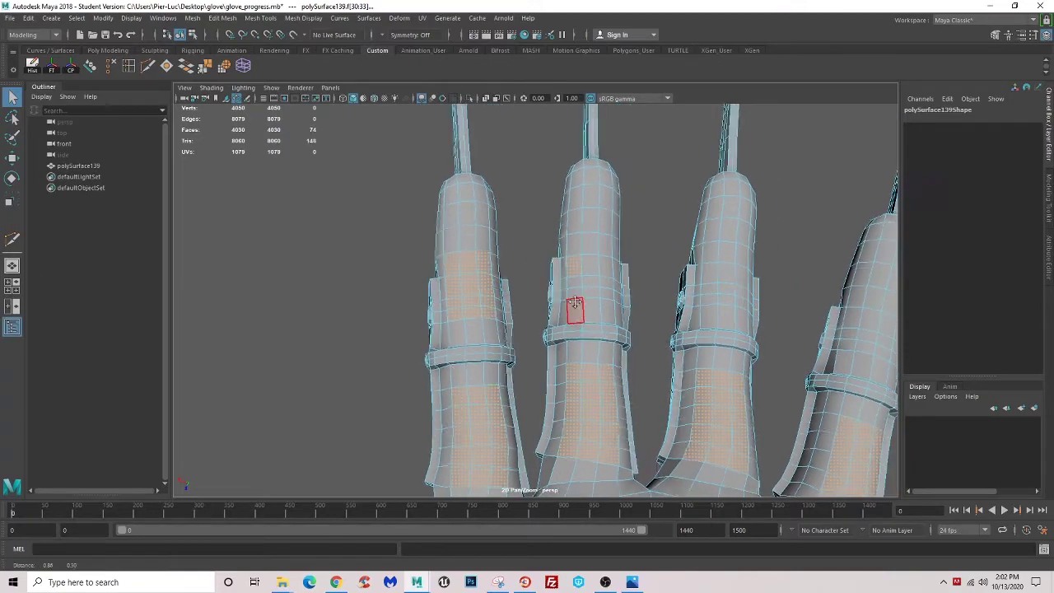
alt+drag(575, 305, 573, 284)
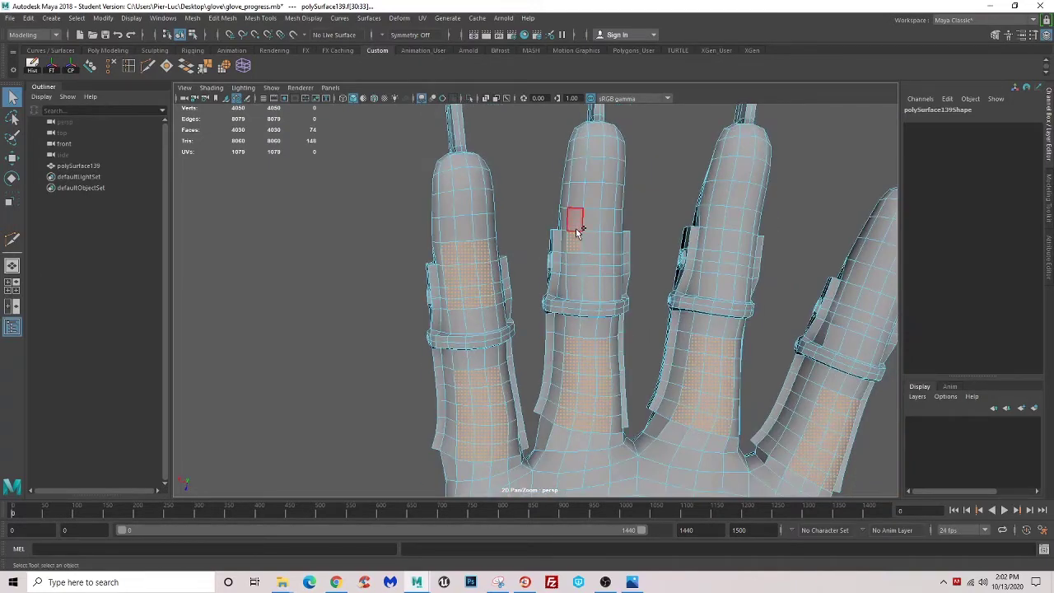
shift+drag(577, 232, 574, 251)
mouse_move(607, 223)
shift+mouse_down()
mouse_move(598, 259)
mouse_move(609, 262)
shift+mouse_up()
- Add faces on the middle finger's upper segment and across the ring finger
alt+middle_drag(631, 270, 600, 229)
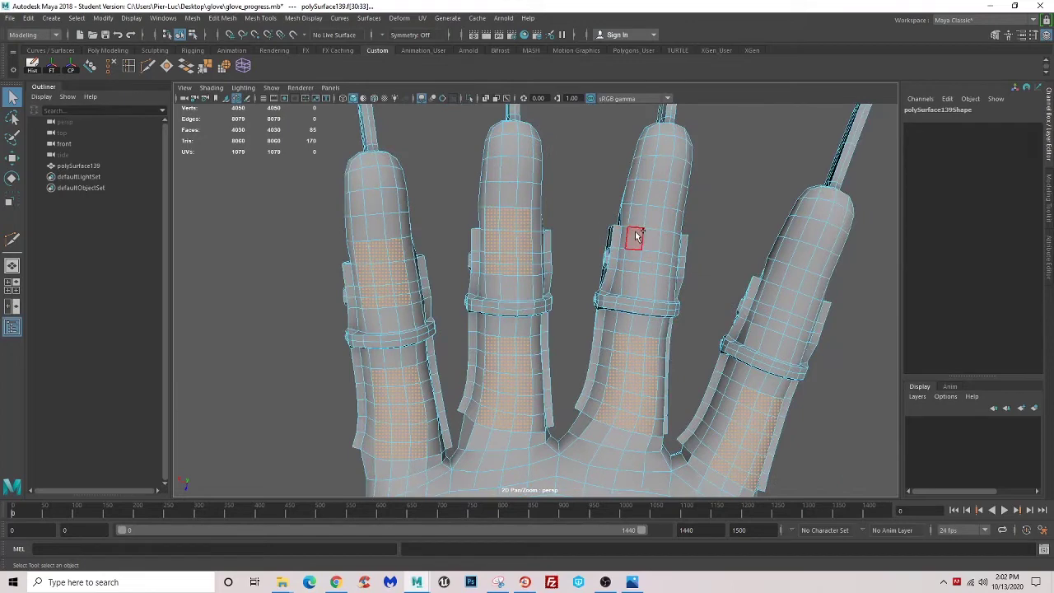
shift+drag(640, 212, 671, 226)
mouse_move(667, 270)
shift+mouse_down()
mouse_move(643, 265)
mouse_move(636, 242)
mouse_move(705, 282)
shift+mouse_up()
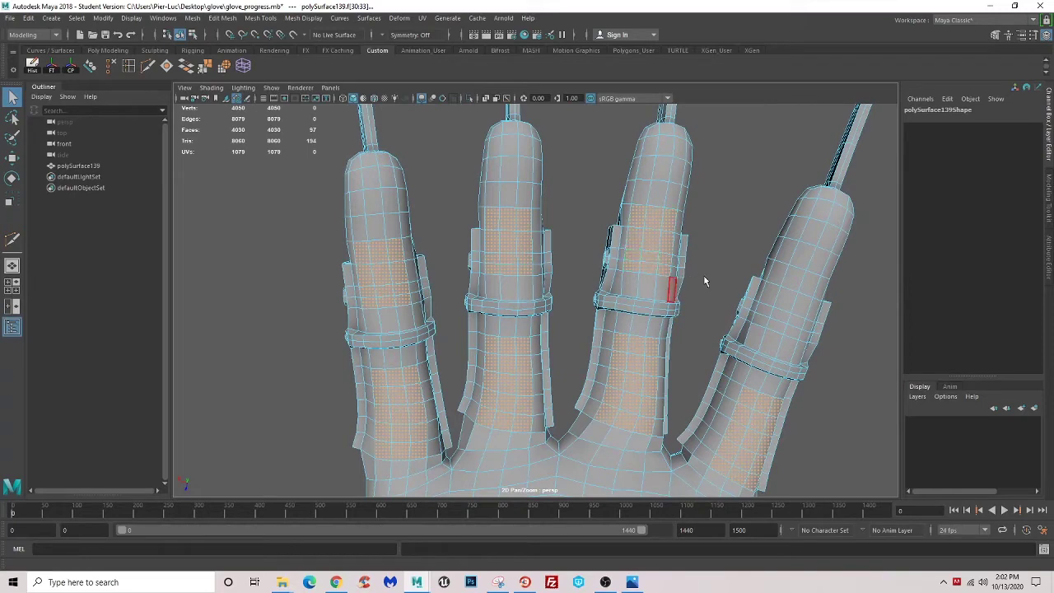
alt+middle_drag(704, 283, 576, 269)
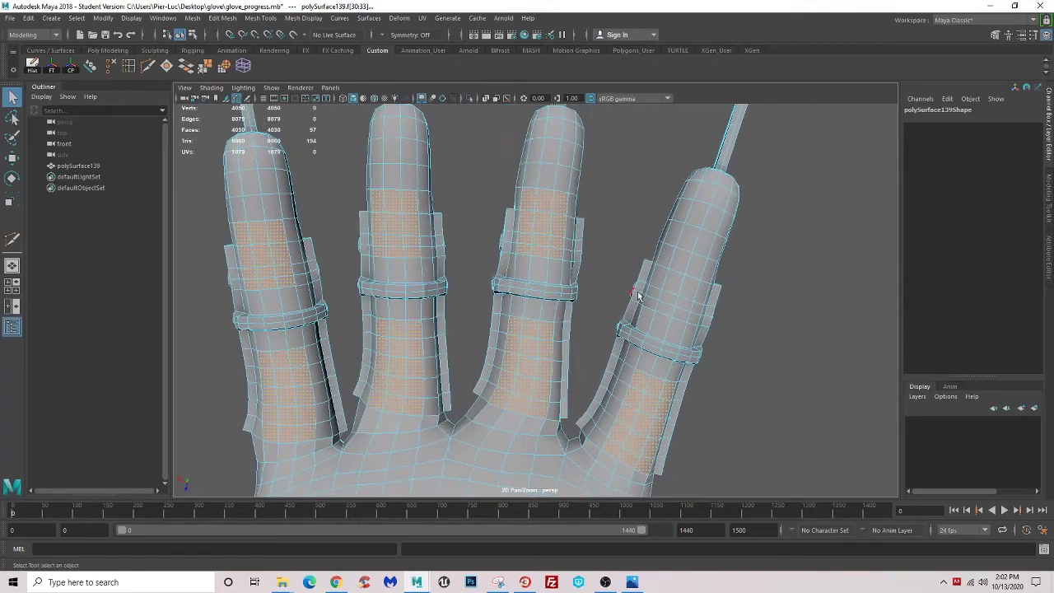
shift+click(670, 254)
shift+drag(696, 268, 674, 314)
mouse_move(661, 277)
shift+mouse_down()
mouse_move(668, 313)
mouse_move(687, 325)
mouse_move(674, 331)
mouse_move(648, 336)
mouse_move(578, 295)
shift+mouse_up()
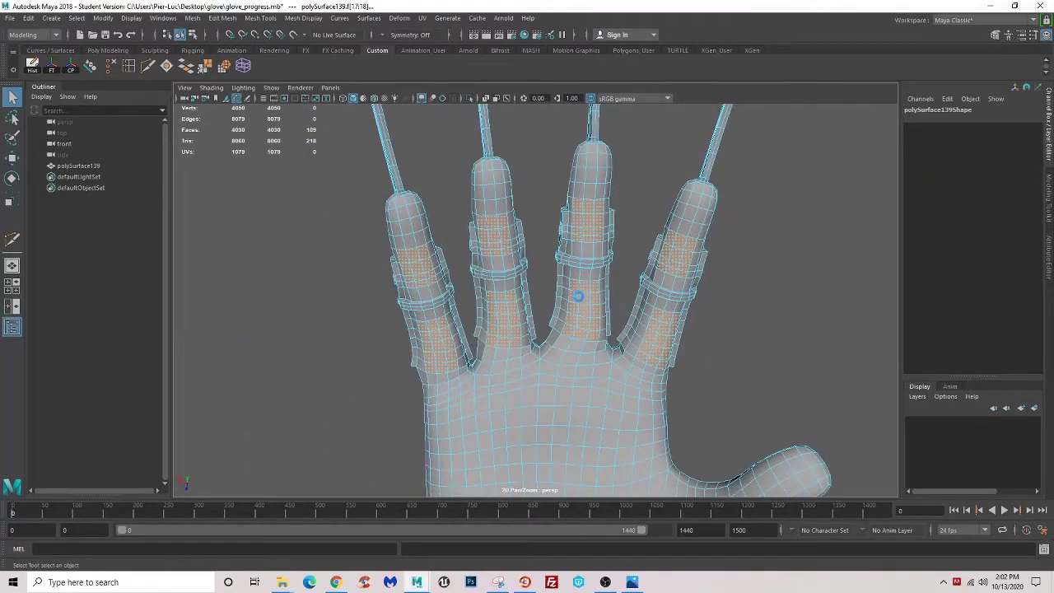
- Extrude the selected finger faces with offset 0.1 and thickness -0.1
key(ctrl+e)
alt+drag(590, 286, 815, 189)
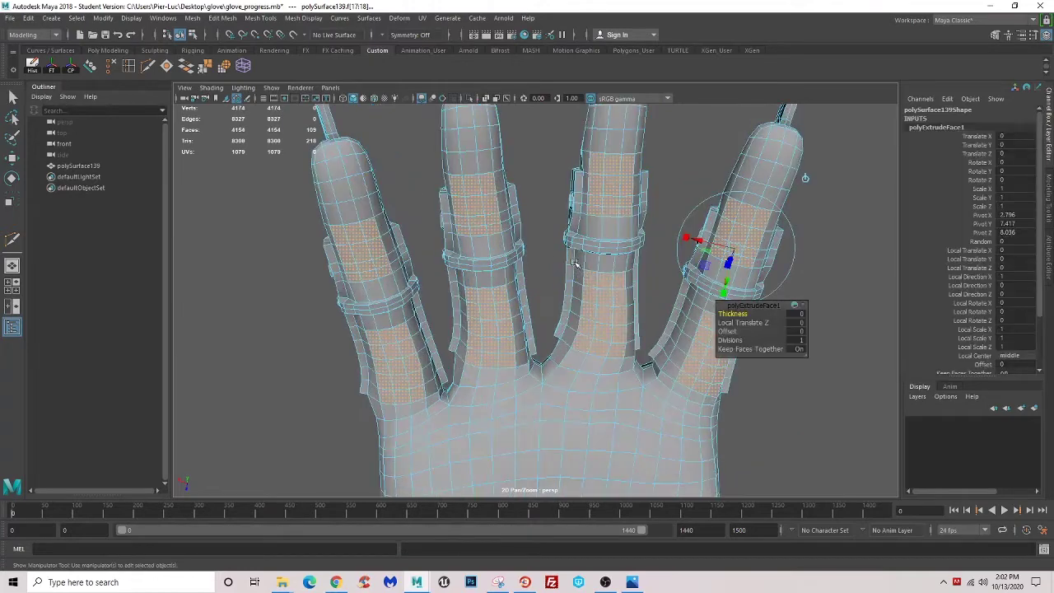
click(726, 331)
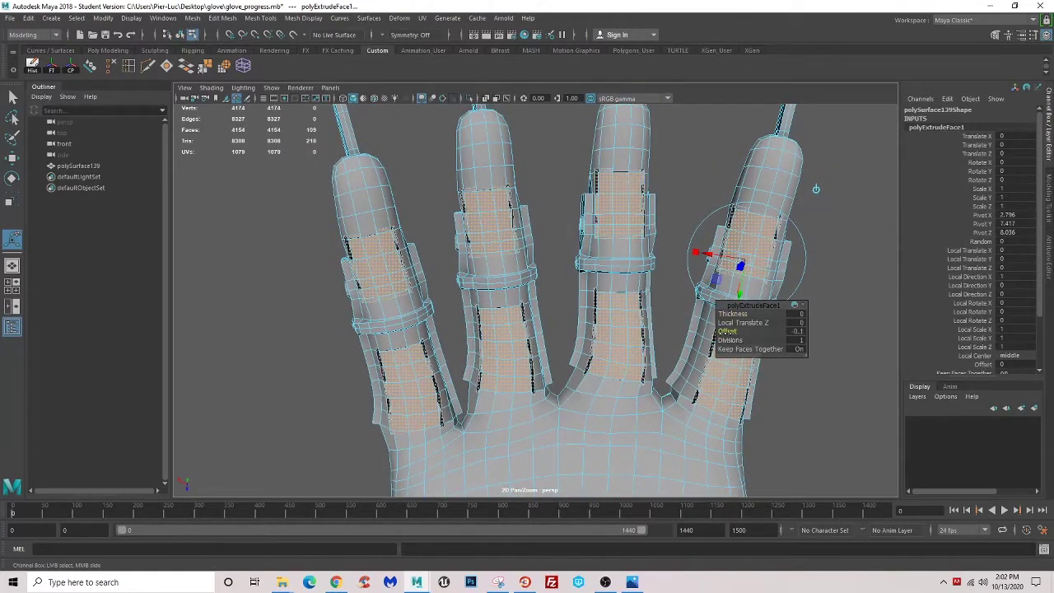
middle_drag(815, 188, 815, 189)
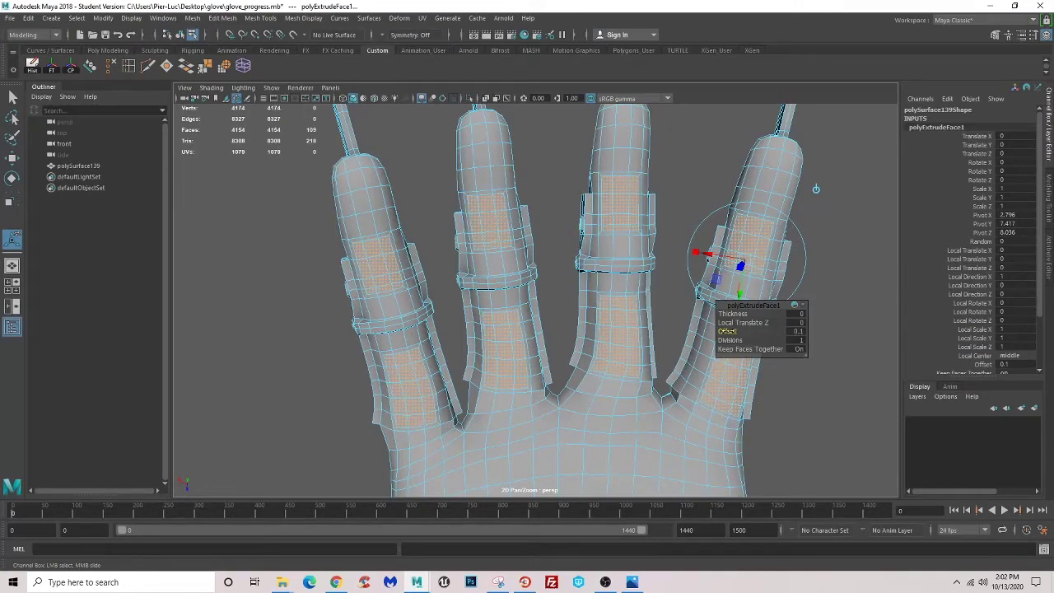
click(732, 314)
middle_drag(815, 189, 816, 189)
middle_drag(816, 189, 816, 189)
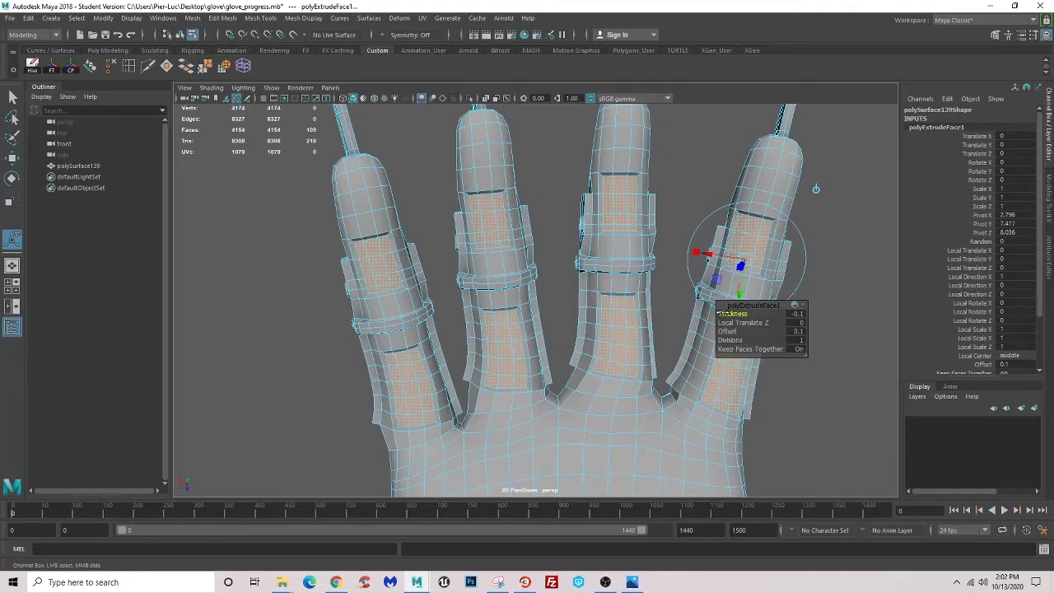
- Return to object selection with Q and clear the glove selection while viewing the hand
mouse_move(616, 282)
alt+mouse_down()
mouse_move(525, 274)
mouse_move(610, 203)
alt+mouse_up()
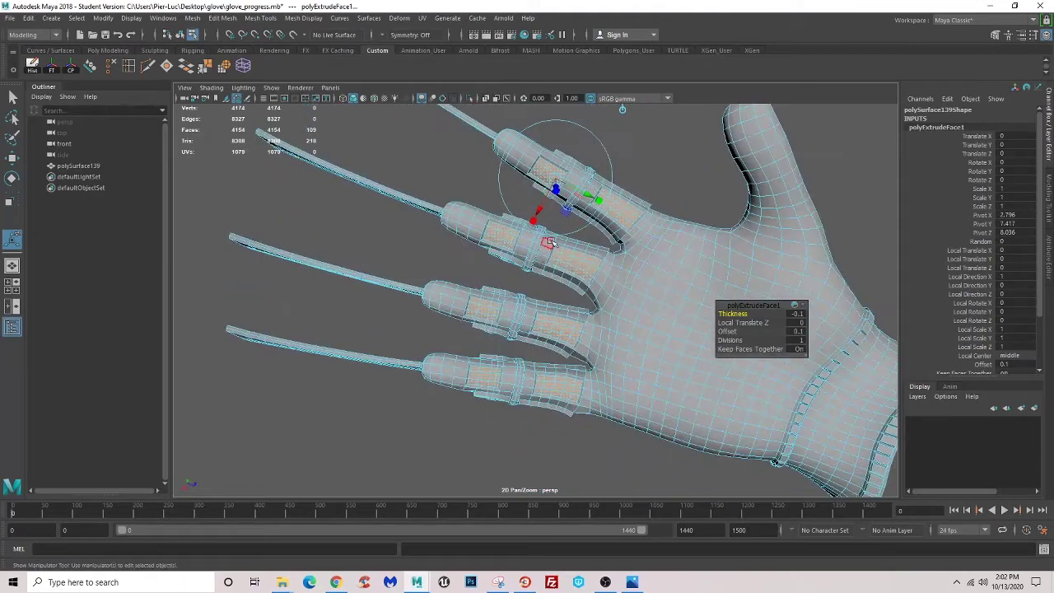
key(q)
click(604, 344)
mouse_move(604, 345)
alt+mouse_down()
mouse_move(552, 306)
mouse_move(633, 404)
mouse_move(664, 243)
mouse_move(590, 304)
mouse_move(591, 333)
mouse_move(557, 252)
mouse_move(635, 335)
mouse_move(722, 371)
mouse_move(597, 345)
mouse_move(611, 318)
mouse_move(589, 334)
mouse_move(494, 334)
alt+mouse_up()
scroll(664, 242, up, 3)
click(635, 335)
click(692, 302)
scroll(693, 303, down, 3)
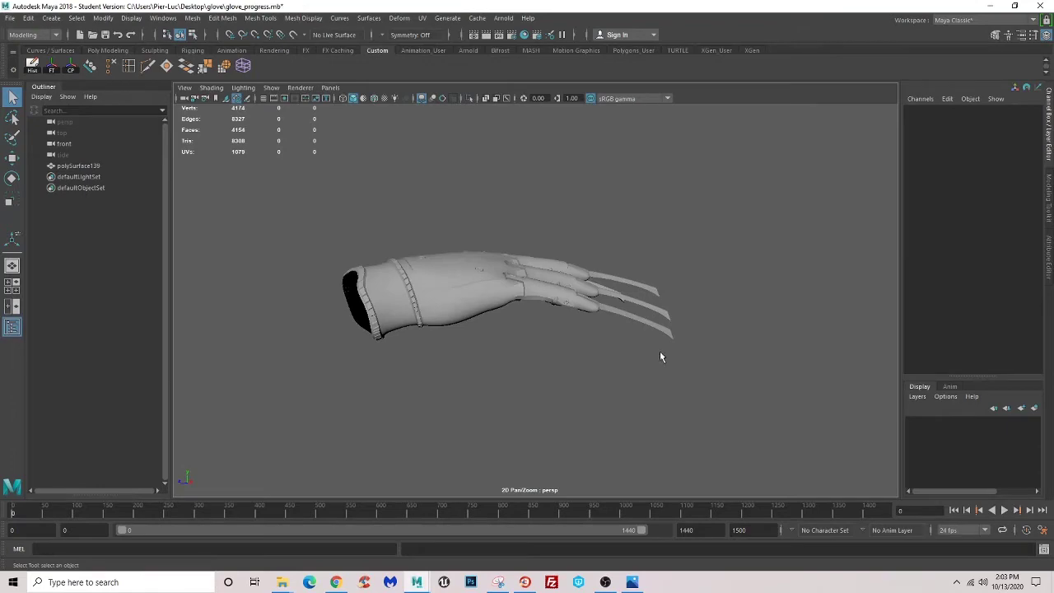
- Orbit and zoom around the glove to inspect the palm side and finger panels
mouse_move(662, 357)
alt+mouse_down()
mouse_move(454, 336)
mouse_move(433, 376)
mouse_move(571, 302)
alt+mouse_up()
click(567, 334)
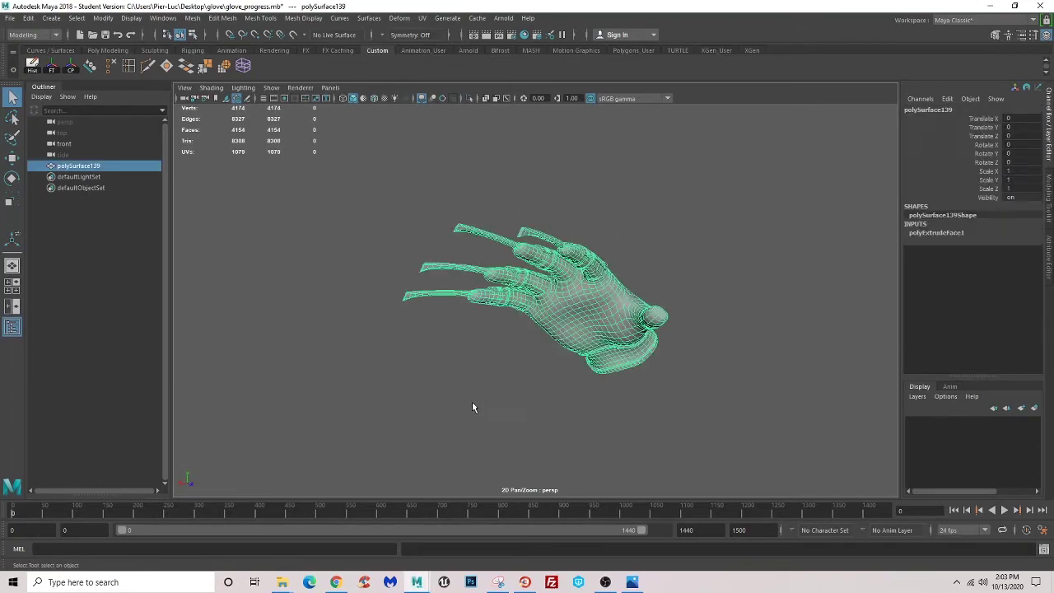
alt+drag(472, 403, 513, 368)
alt+drag(653, 372, 579, 229)
scroll(576, 288, up, 3)
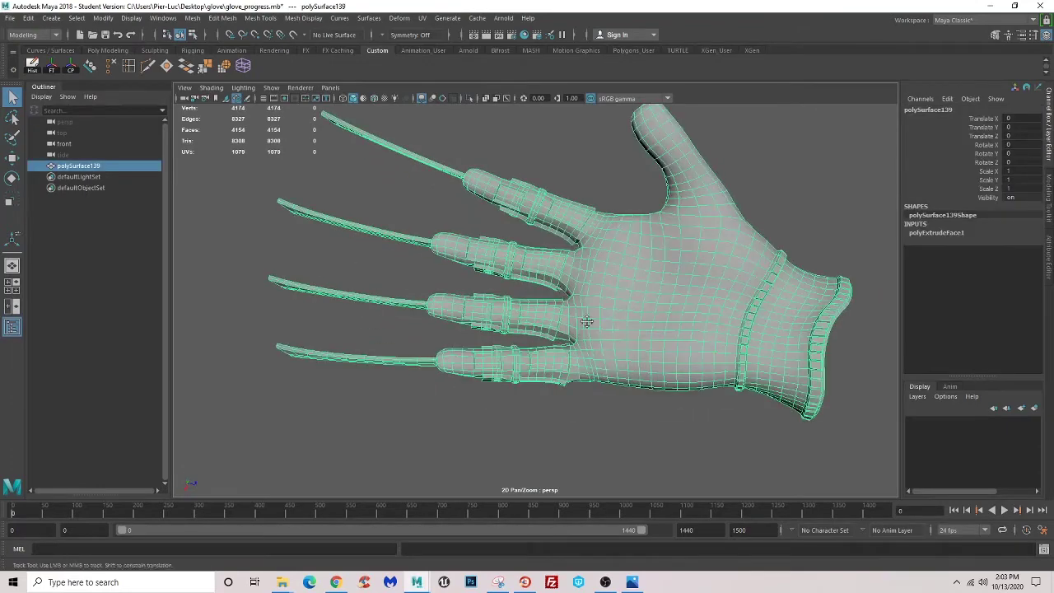
scroll(574, 346, up, 3)
scroll(531, 311, up, 2)
scroll(530, 310, down, 3)
scroll(602, 349, down, 3)
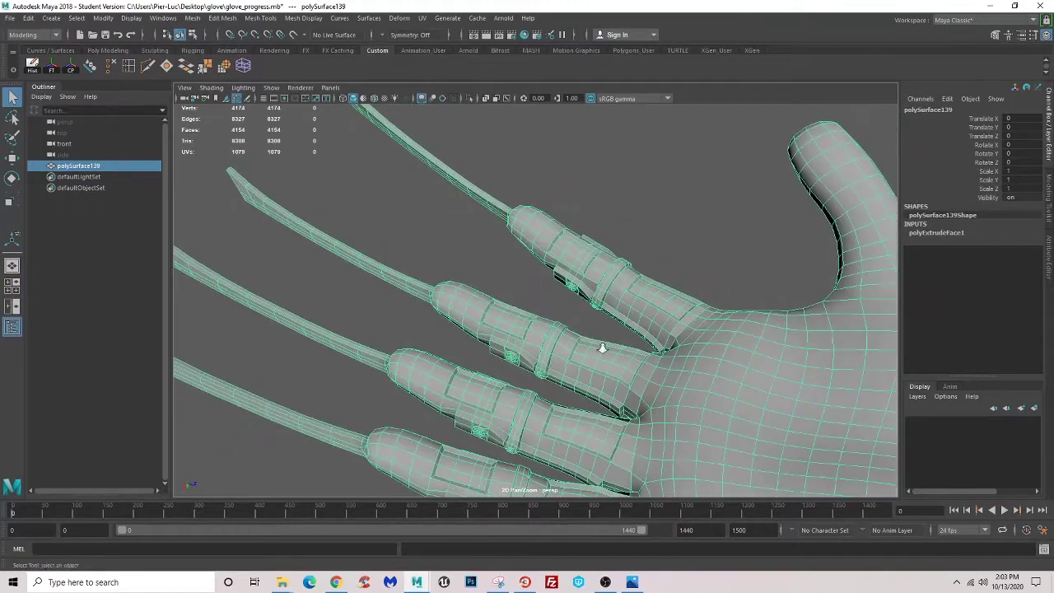
scroll(589, 383, down, 4)
click(660, 244)
mouse_move(660, 245)
alt+mouse_down()
mouse_move(675, 299)
mouse_move(730, 302)
mouse_move(612, 384)
mouse_move(536, 347)
mouse_move(436, 235)
alt+mouse_up()
scroll(535, 347, up, 3)
- Save the glove scene via File > Save Scene, then switch to face selection mode
click(436, 235)
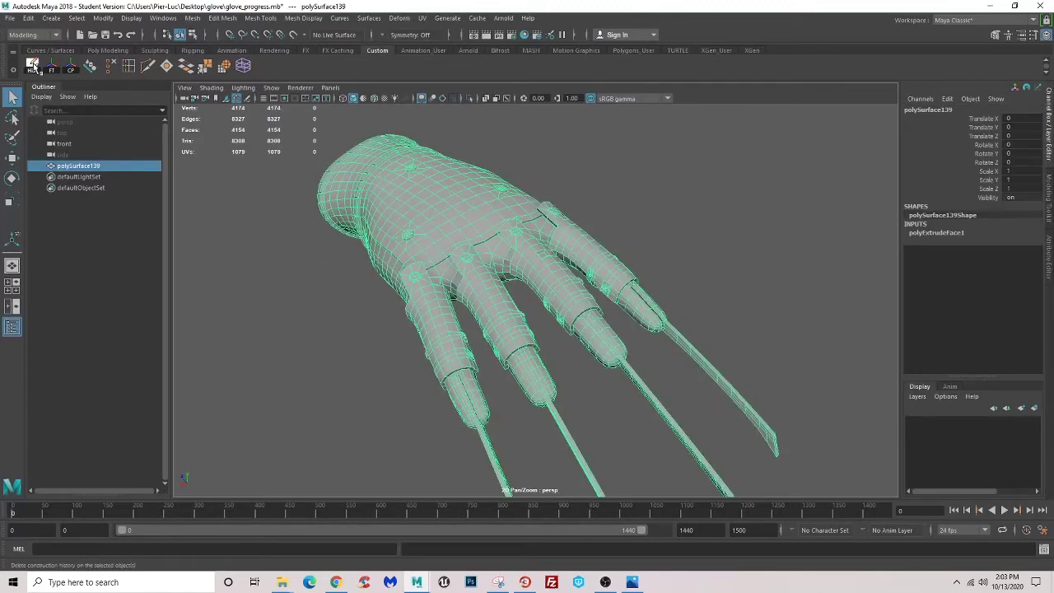
click(10, 18)
click(37, 63)
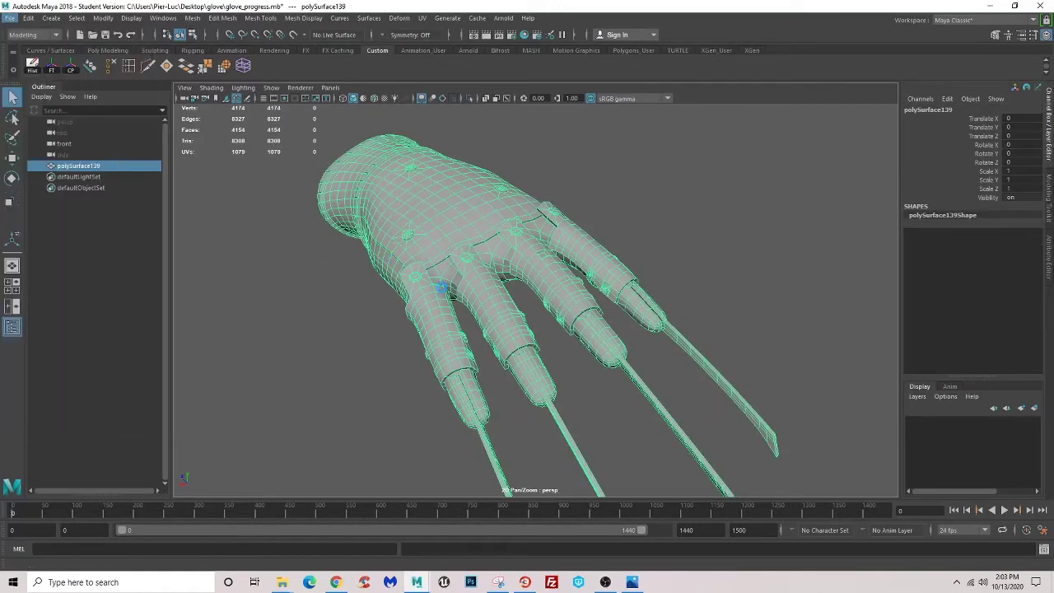
click(502, 303)
mouse_move(642, 297)
alt+mouse_down()
mouse_move(537, 173)
mouse_move(529, 321)
mouse_move(581, 282)
mouse_move(567, 333)
alt+mouse_up()
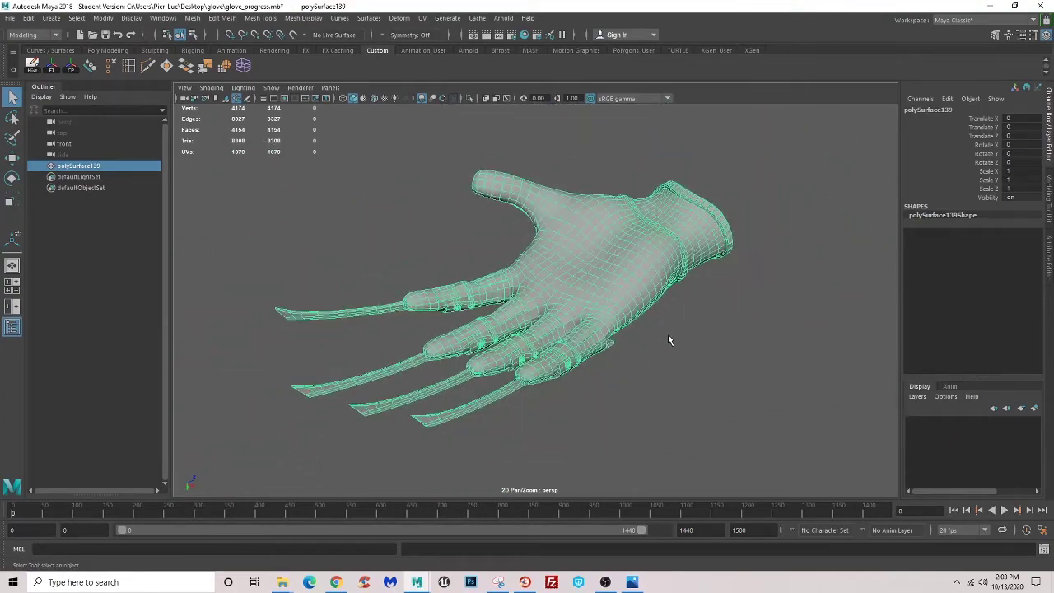
mouse_move(668, 339)
alt+mouse_down()
mouse_move(619, 367)
mouse_move(546, 332)
mouse_move(516, 341)
mouse_move(480, 313)
mouse_move(504, 276)
alt+mouse_up()
key(F11)
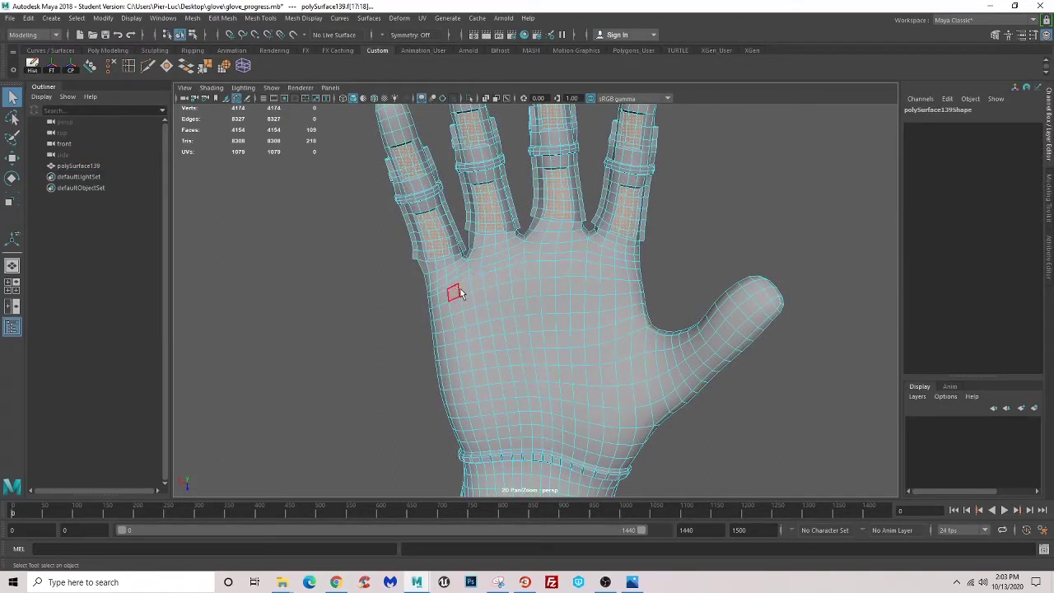
- Clear the finger selection and add face strips across the middle of the palm
click(673, 232)
mouse_move(510, 365)
alt+mouse_down()
mouse_move(517, 325)
mouse_move(546, 329)
mouse_move(513, 329)
alt+mouse_up()
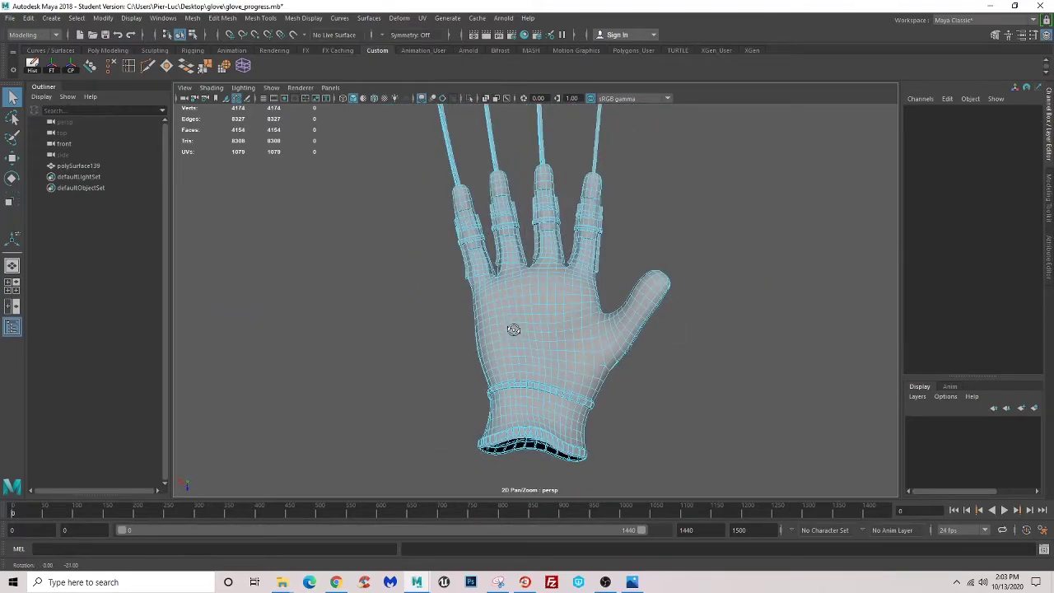
scroll(513, 329, up, 3)
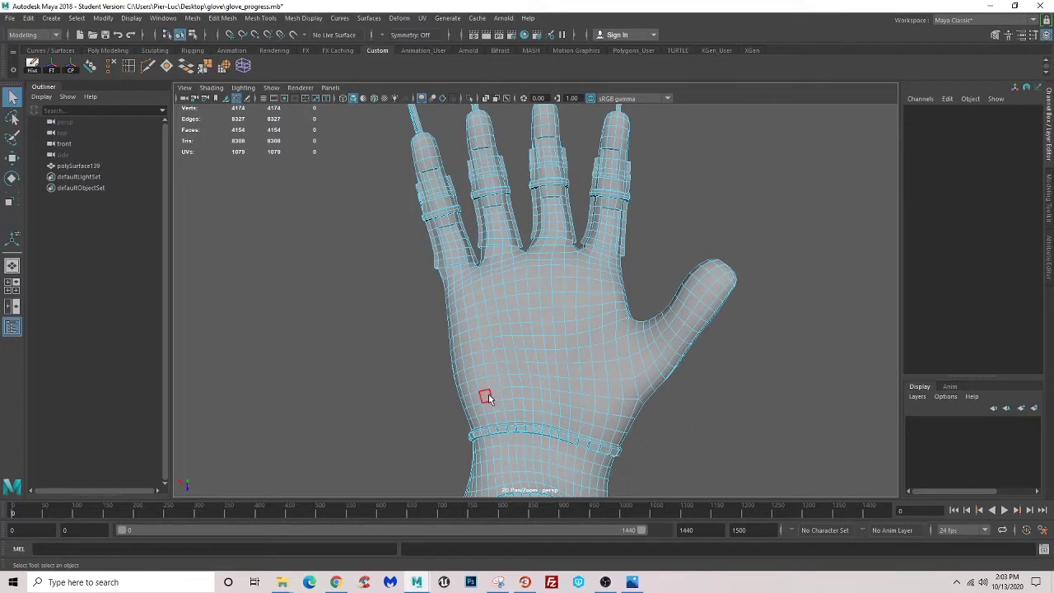
click(601, 394)
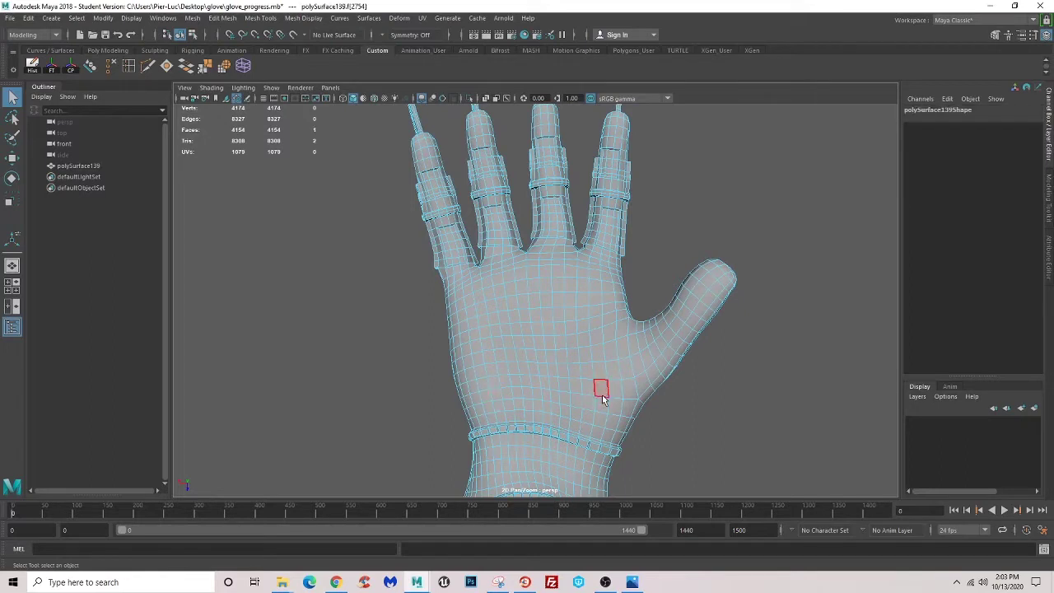
shift+double_click(608, 330)
shift+double_click(603, 388)
shift+double_click(483, 320)
shift+double_click(499, 330)
shift+double_click(566, 354)
- Check the palm selection from an upright view and activate the Move tool
mouse_move(528, 360)
alt+mouse_down()
mouse_move(513, 349)
mouse_move(522, 360)
mouse_move(565, 354)
mouse_move(582, 365)
mouse_move(518, 348)
mouse_move(574, 247)
alt+mouse_up()
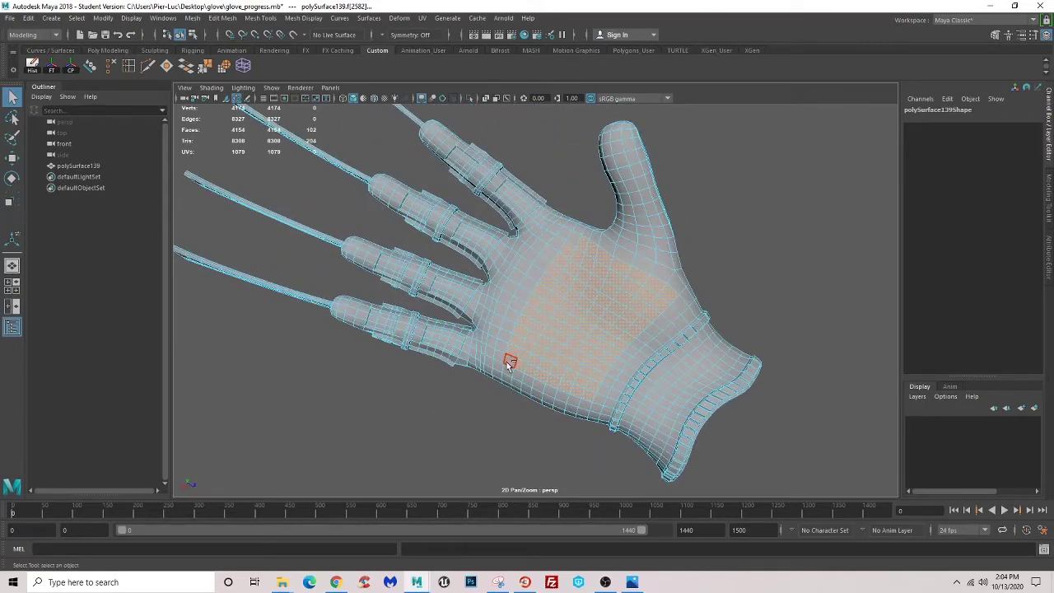
scroll(507, 361, down, 3)
mouse_move(584, 348)
alt+mouse_down()
mouse_move(619, 354)
mouse_move(610, 346)
alt+mouse_up()
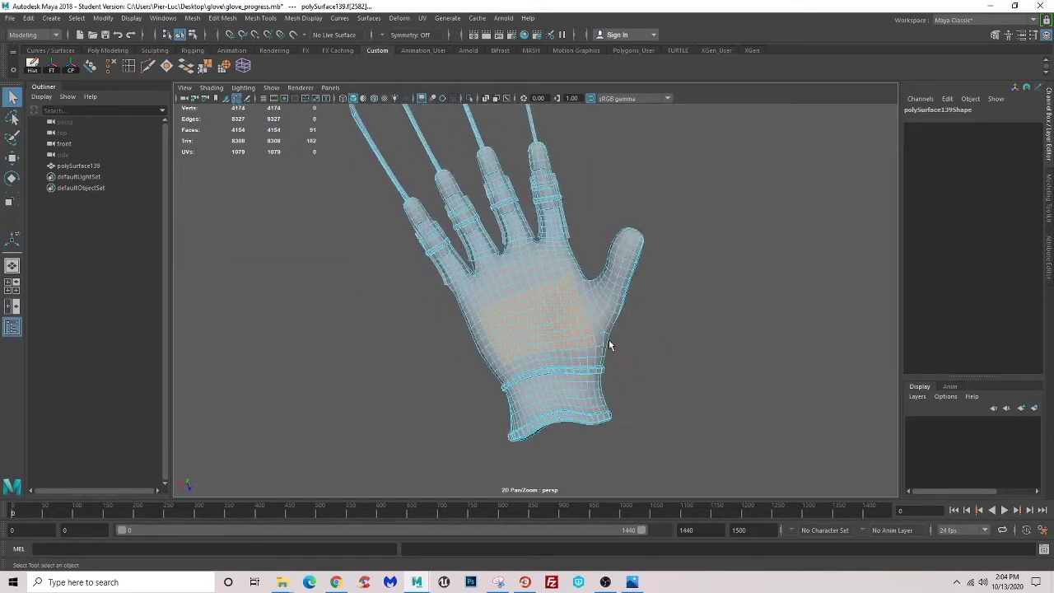
click(12, 157)
scroll(527, 329, up, 2)
scroll(527, 328, up, 3)
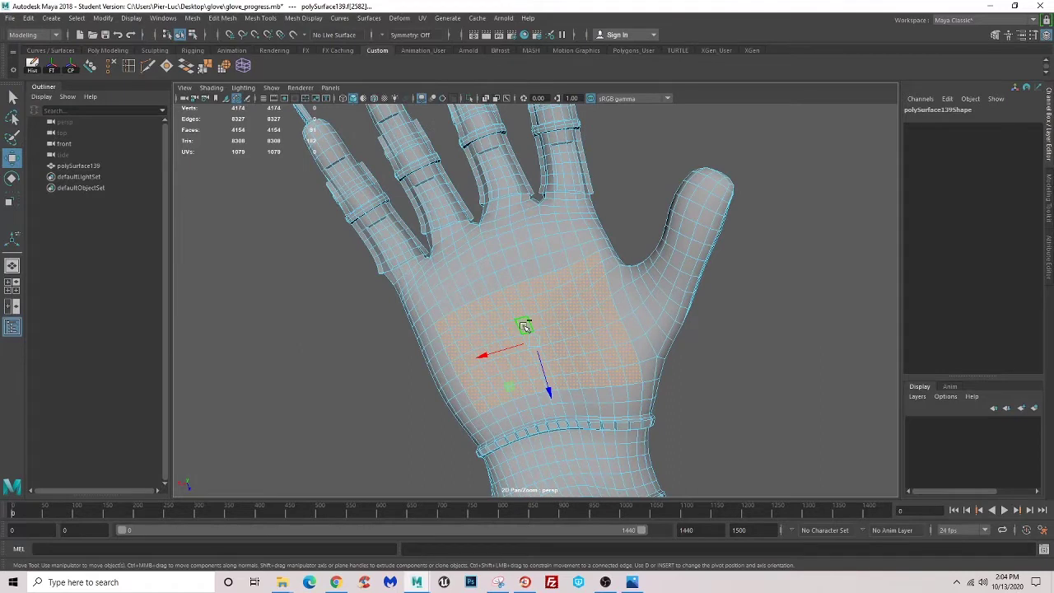
- Extrude the palm patch faces inward with thickness -0.3 and offset 0.3
key(ctrl+e)
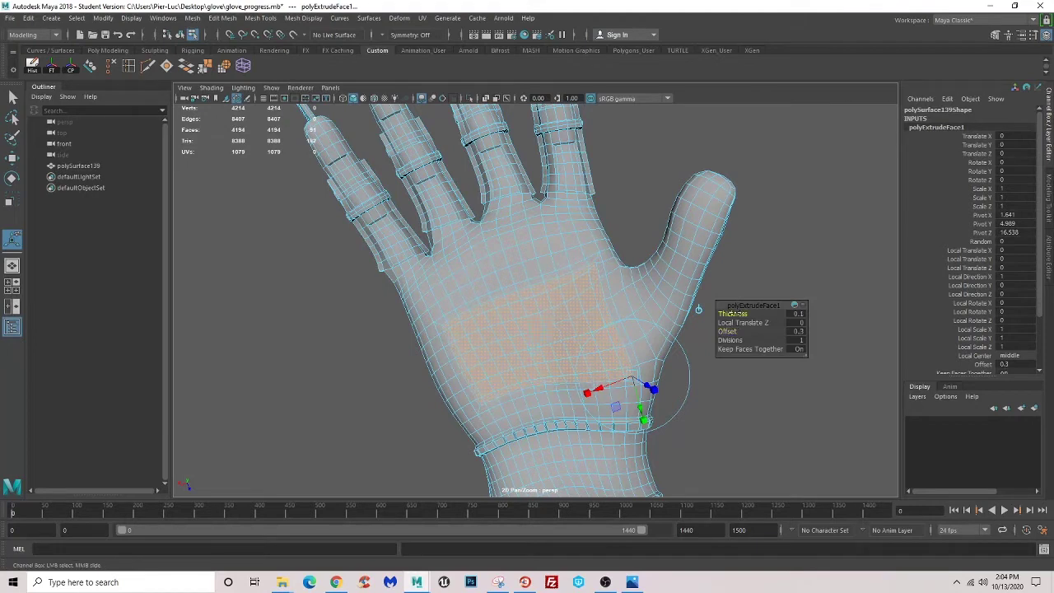
mouse_move(560, 314)
middle_down()
mouse_move(535, 314)
mouse_move(552, 314)
middle_up()
mouse_move(552, 314)
alt+mouse_down()
mouse_move(582, 312)
mouse_move(583, 360)
mouse_move(534, 295)
mouse_move(431, 349)
mouse_move(497, 304)
mouse_move(459, 285)
mouse_move(506, 358)
mouse_move(527, 318)
mouse_move(500, 332)
mouse_move(541, 325)
mouse_move(547, 300)
alt+mouse_up()
key(ctrl+z)
scroll(547, 284, up, 3)
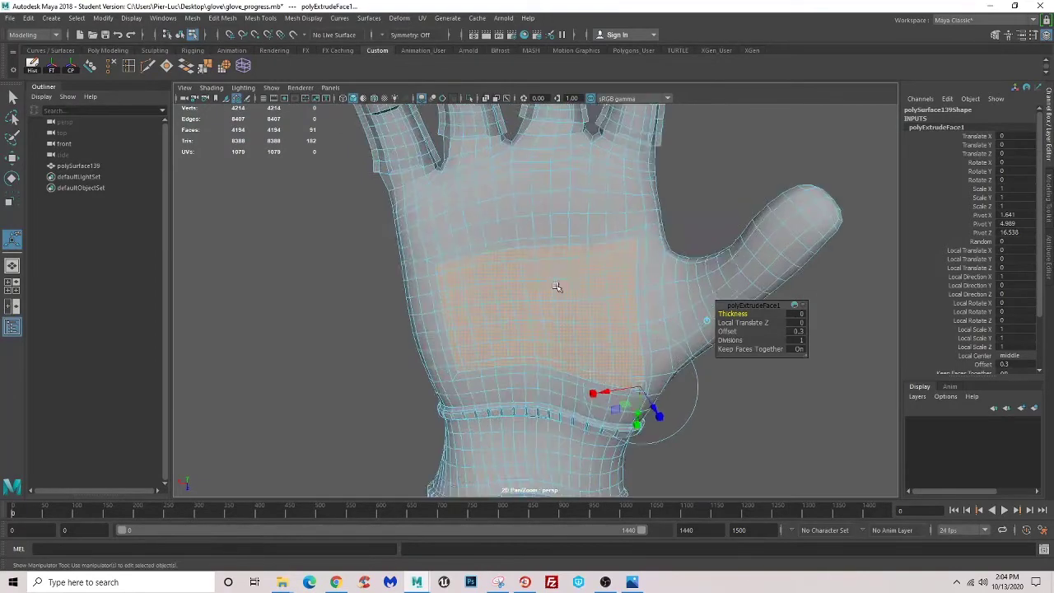
scroll(593, 292, up, 2)
middle_drag(732, 314, 725, 314)
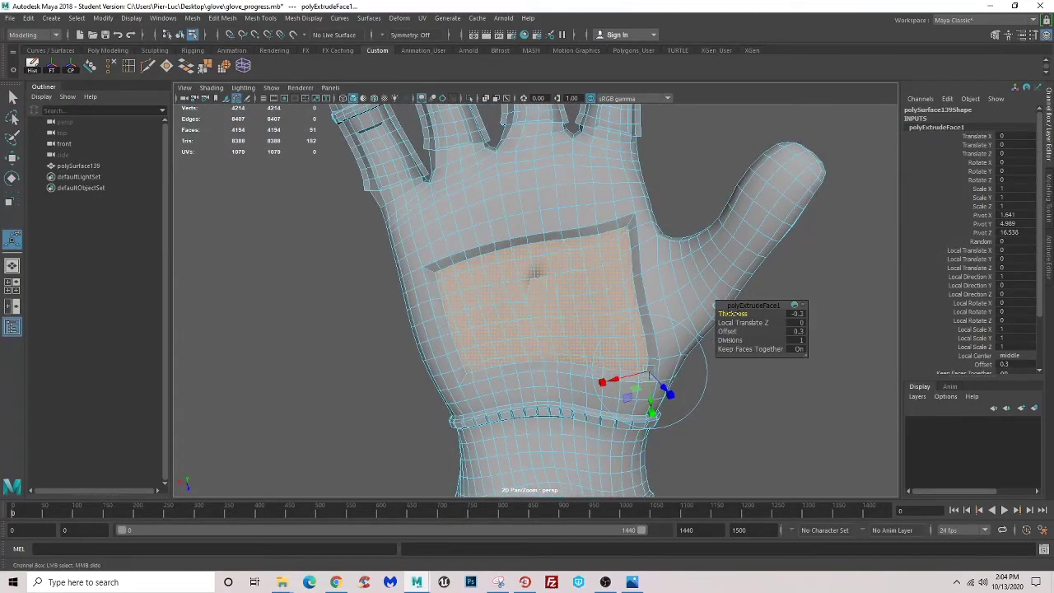
- Return to object mode and select the whole glove from a three-quarter view
right_drag(551, 206, 639, 204)
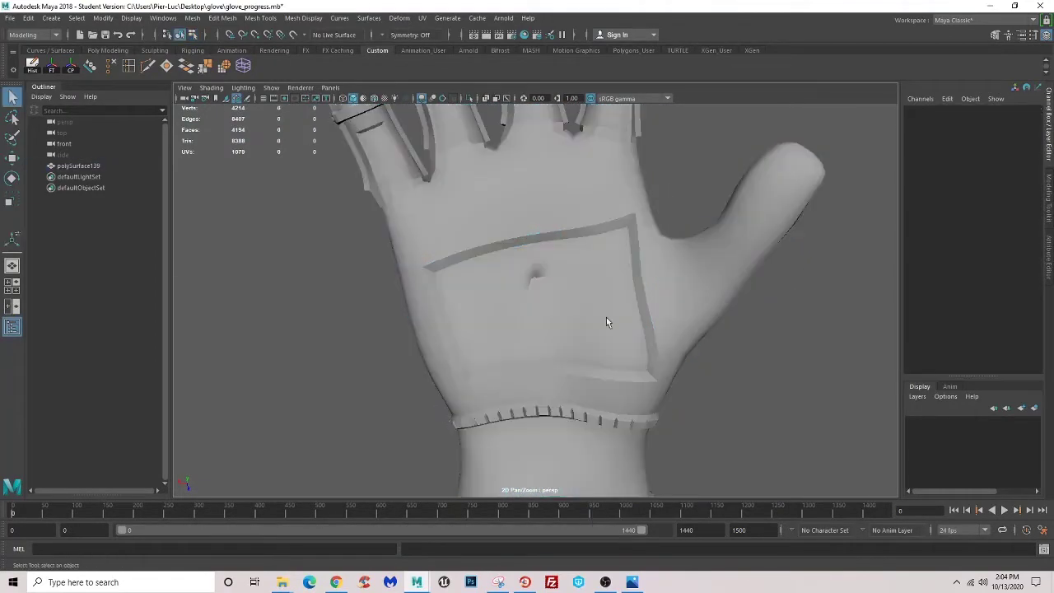
scroll(607, 317, down, 5)
mouse_move(606, 317)
alt+mouse_down()
mouse_move(500, 333)
mouse_move(509, 306)
alt+mouse_up()
scroll(510, 306, up, 2)
click(509, 307)
- Delete the pinched palm faces, a neighbouring face and the stray edge to open a hole
scroll(521, 330, up, 4)
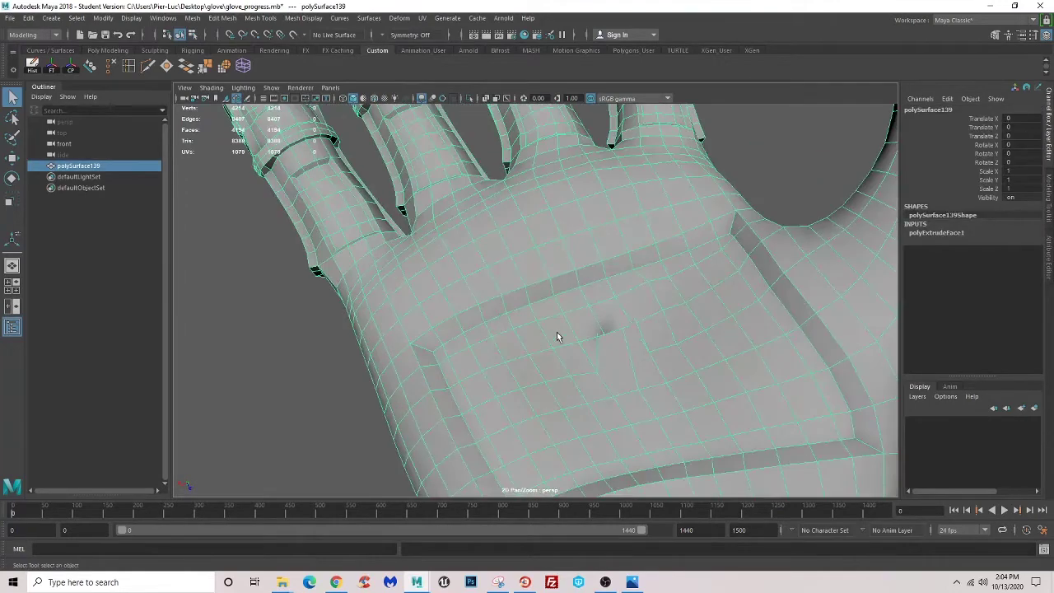
scroll(557, 332, up, 2)
mouse_move(576, 266)
right_down()
mouse_move(578, 330)
mouse_move(577, 298)
right_up()
click(578, 334)
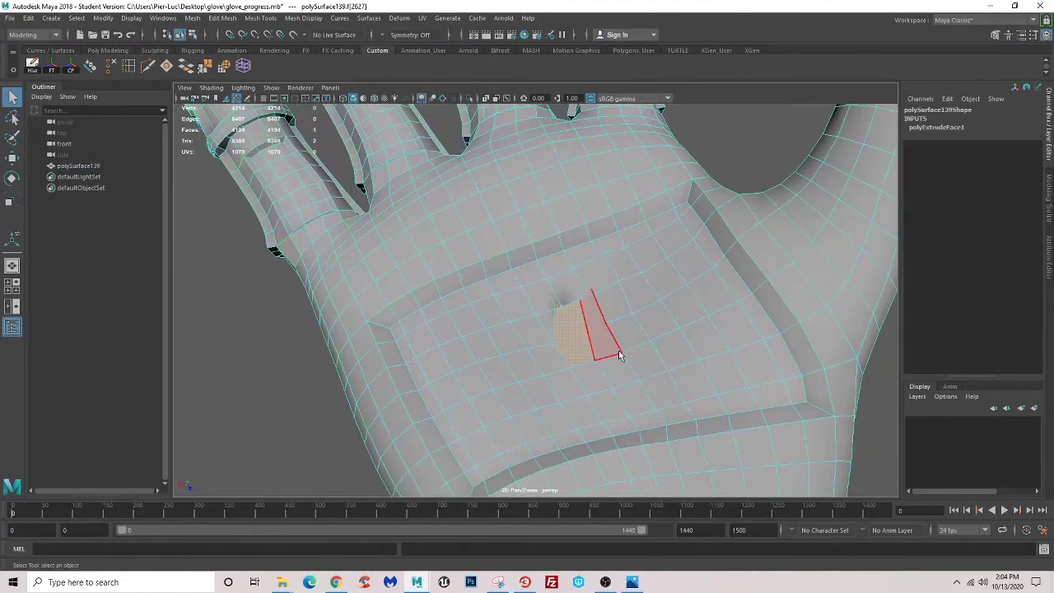
scroll(567, 380, up, 3)
alt+drag(568, 380, 554, 366)
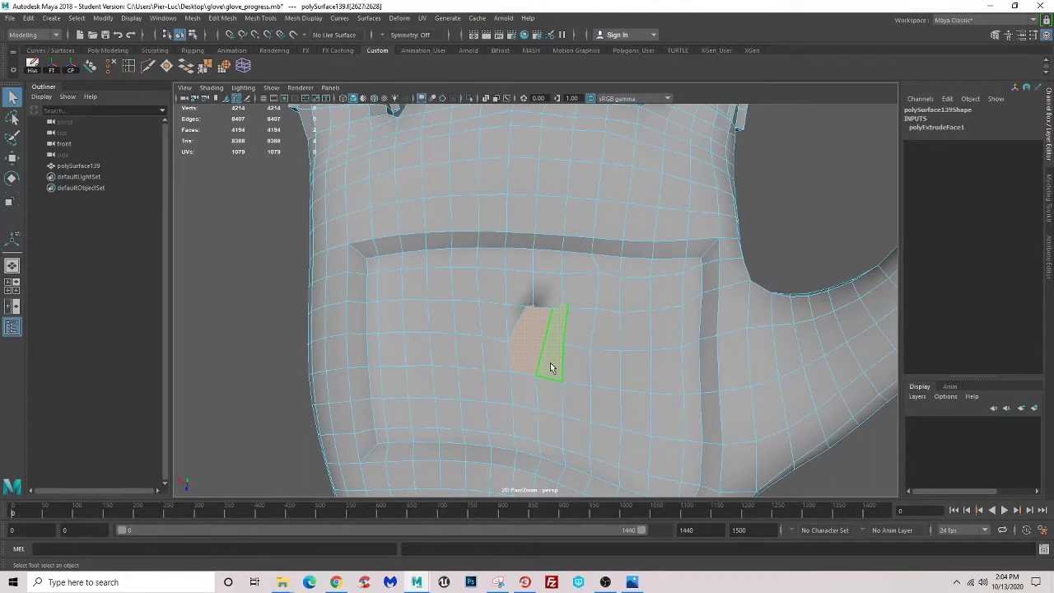
key(Delete)
click(516, 318)
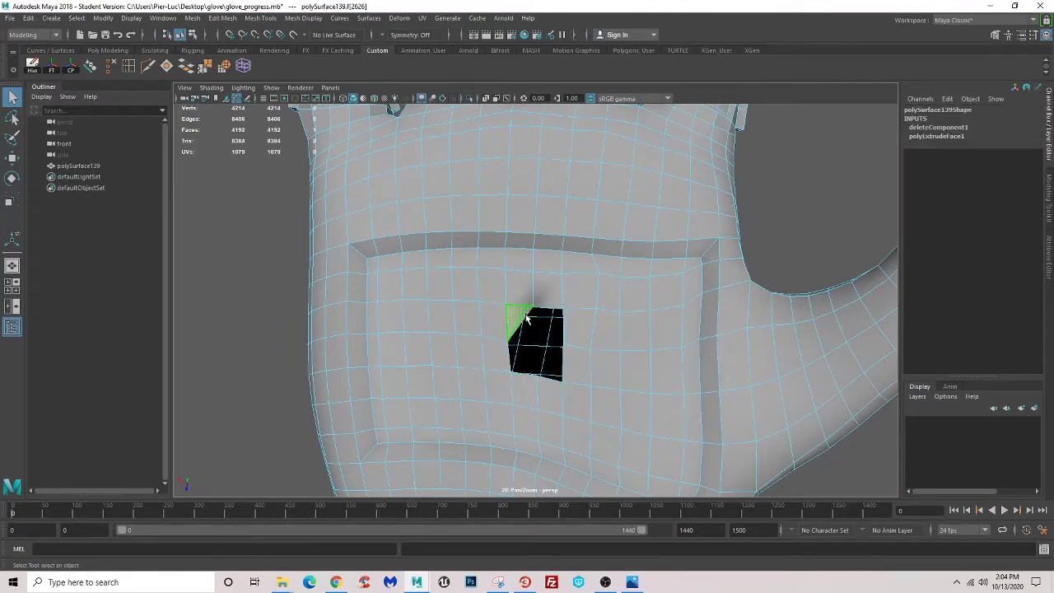
key(Delete)
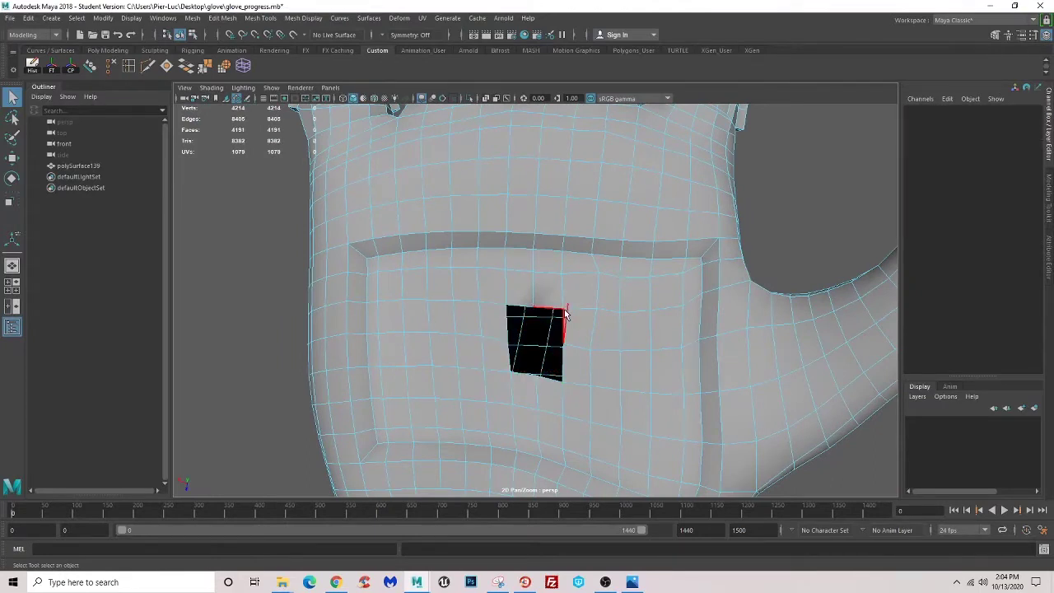
click(565, 313)
key(Delete)
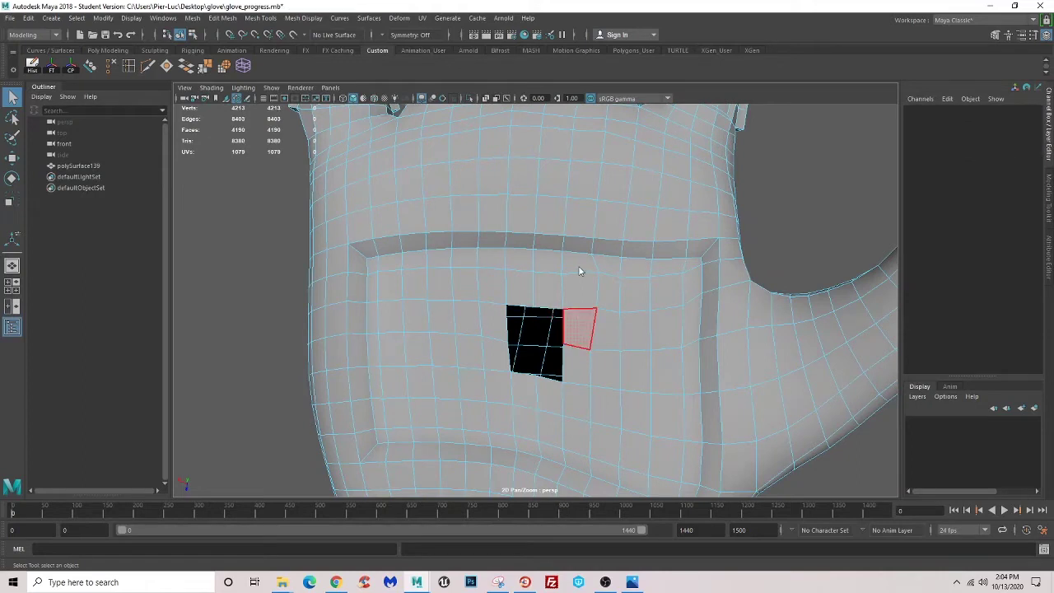
- Cap the palm hole with a new face using Mesh > Fill Hole
click(532, 305)
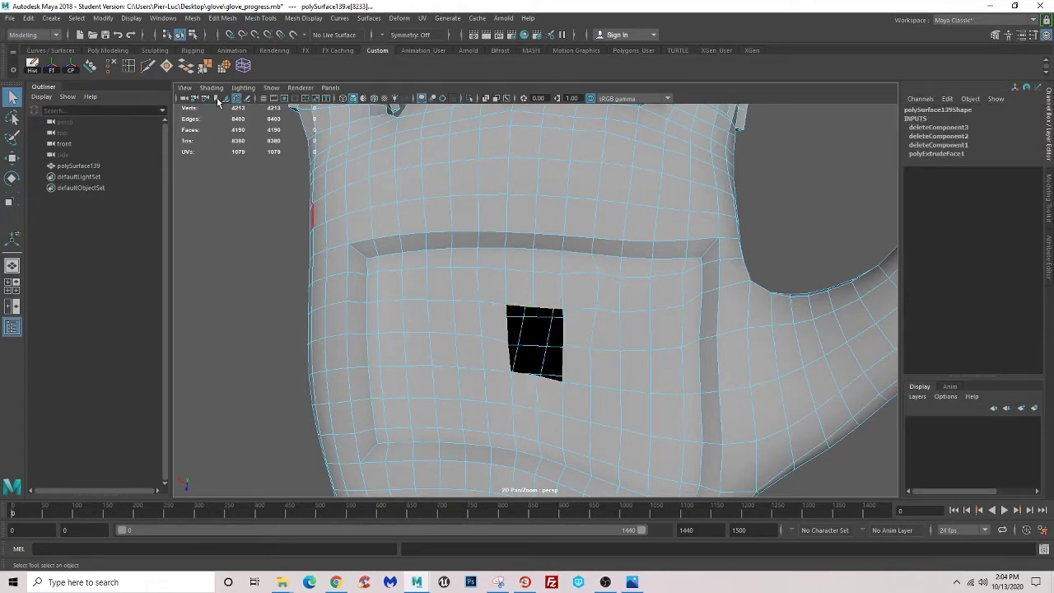
click(166, 66)
key(w)
scroll(457, 270, up, 1)
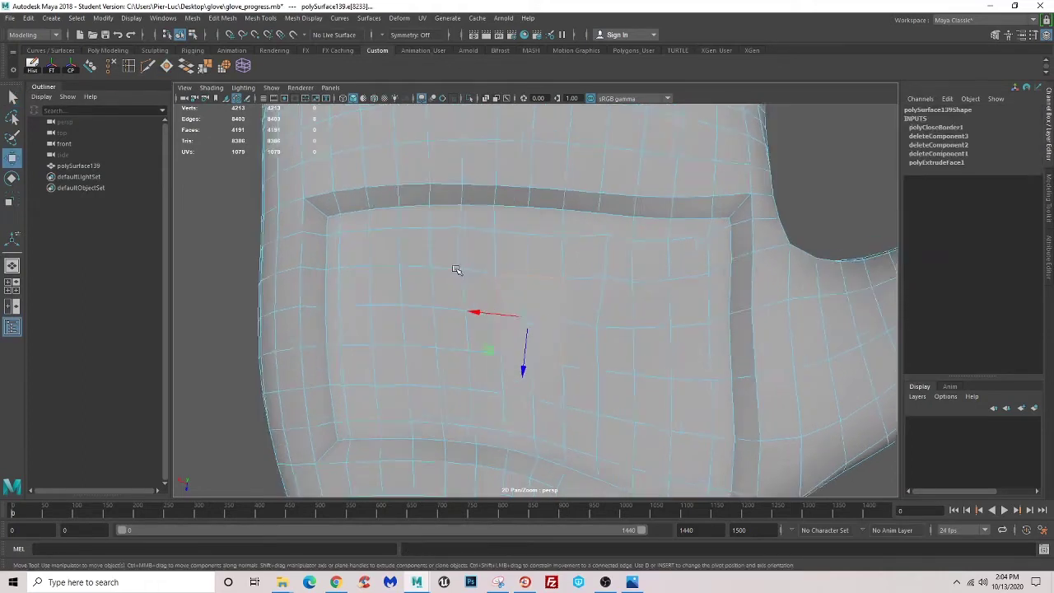
scroll(457, 270, down, 1)
key(F8)
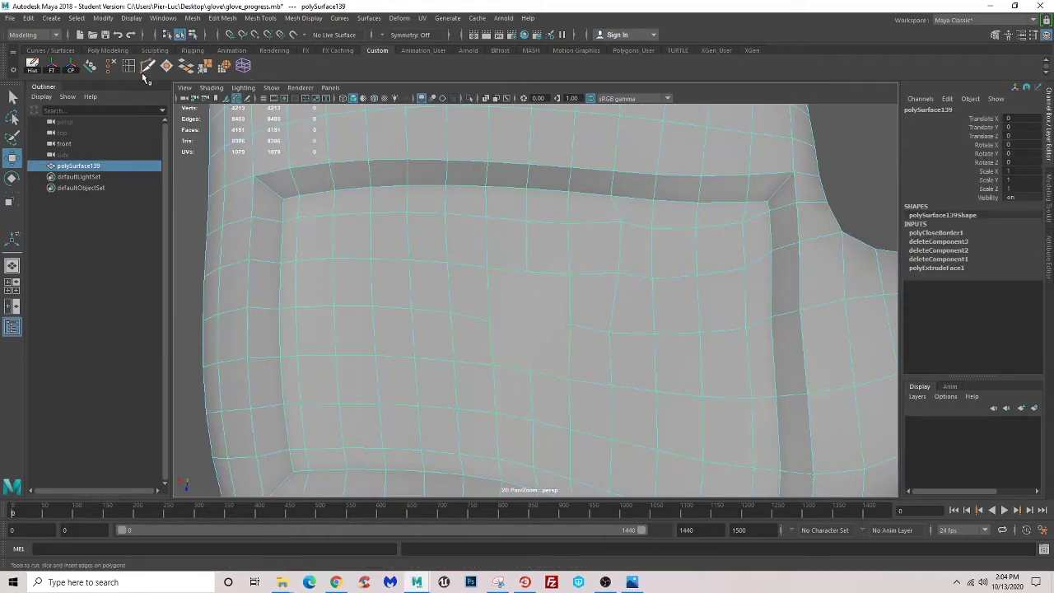
- Split the filled face with vertical and horizontal Multi-Cut edges
shift+right_drag(492, 363, 528, 371)
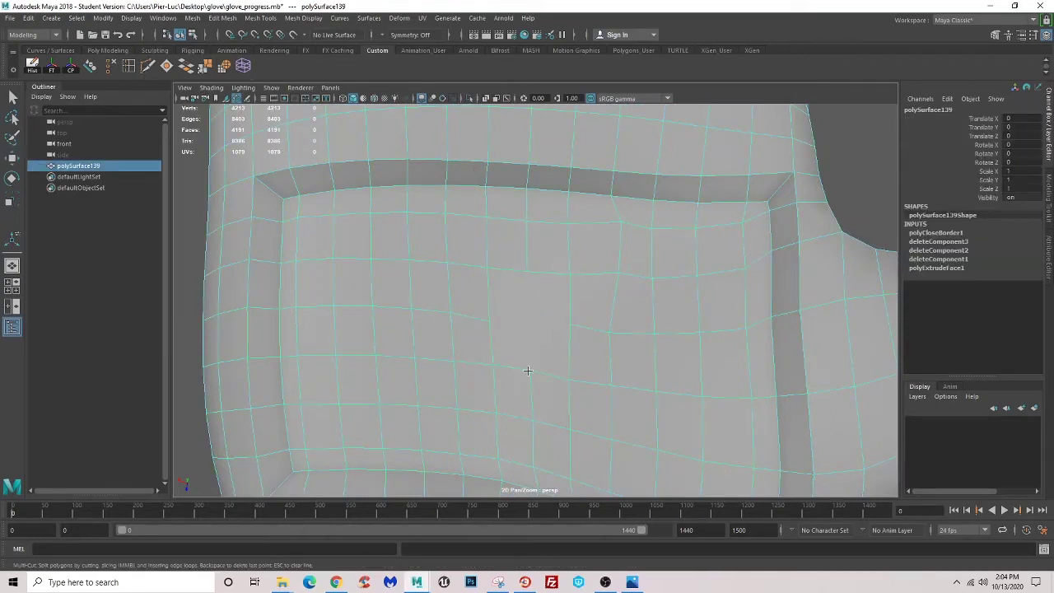
key(F8)
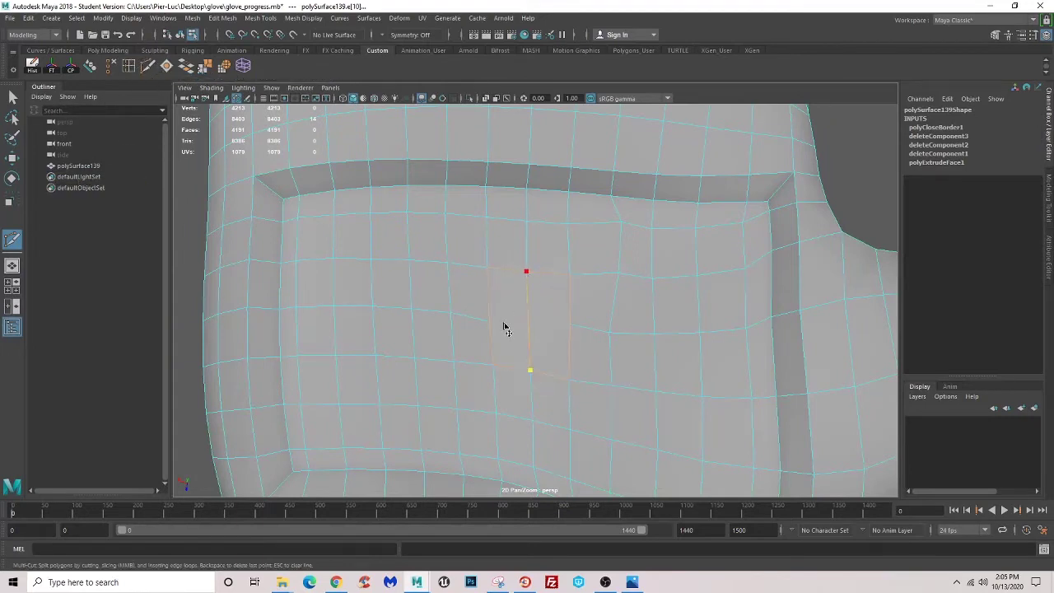
right_click(492, 328)
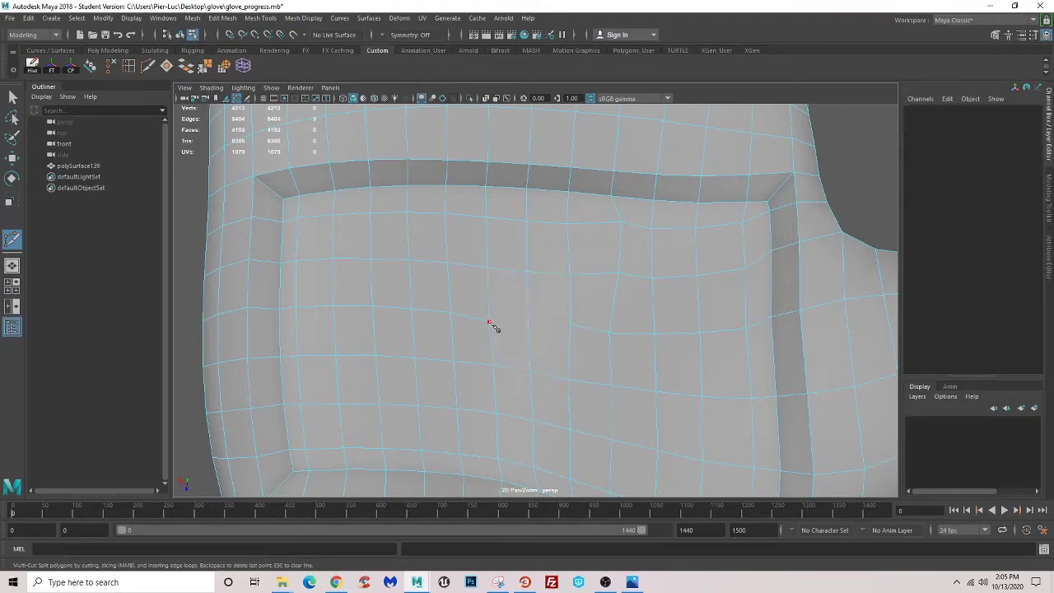
right_click(569, 326)
scroll(569, 330, down, 10)
mouse_move(569, 330)
alt+mouse_down()
mouse_move(560, 336)
mouse_move(442, 237)
alt+mouse_up()
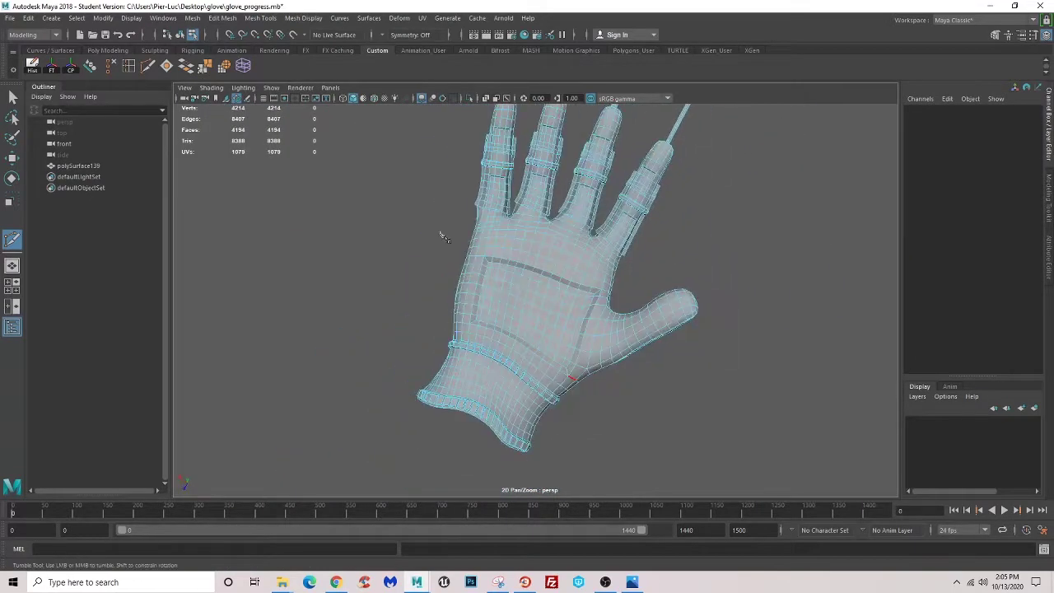
alt+drag(531, 306, 534, 278)
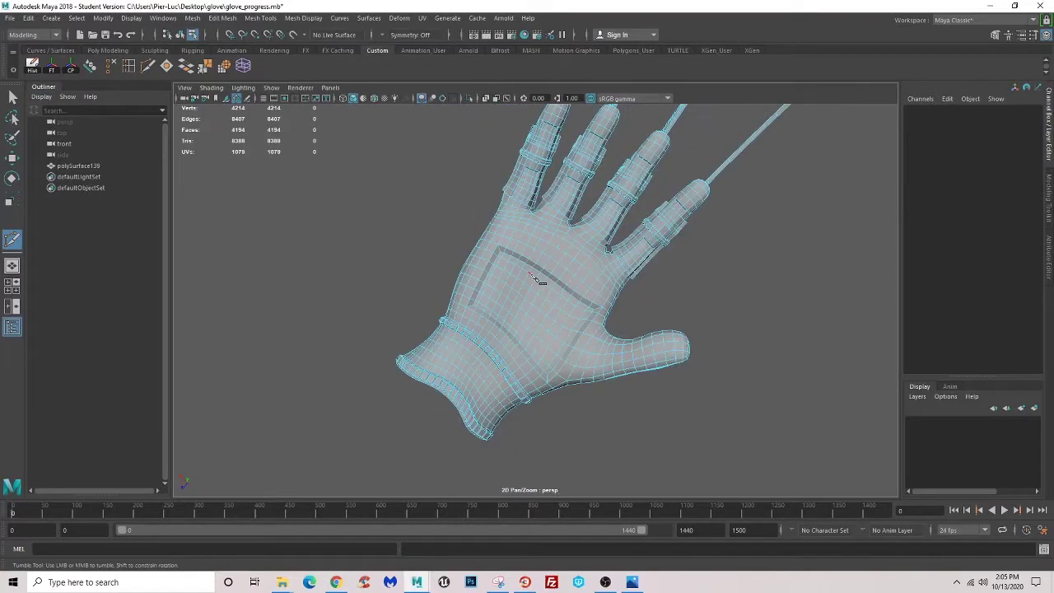
key(F8)
click(650, 324)
scroll(576, 371, down, 5)
mouse_move(470, 426)
alt+mouse_down()
mouse_move(524, 433)
mouse_move(511, 416)
alt+mouse_up()
scroll(511, 416, up, 4)
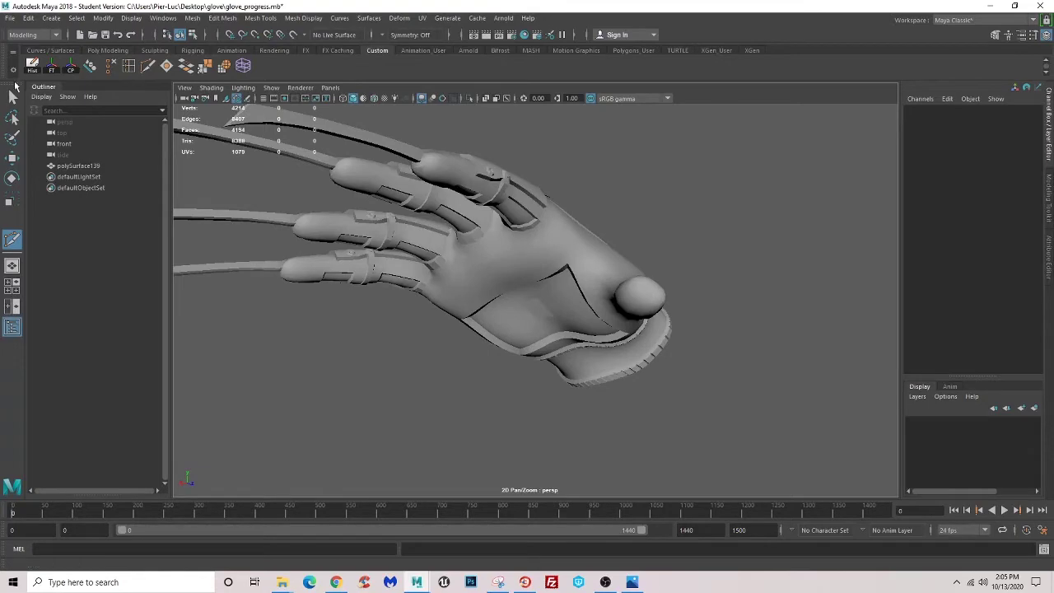
key(q)
click(498, 285)
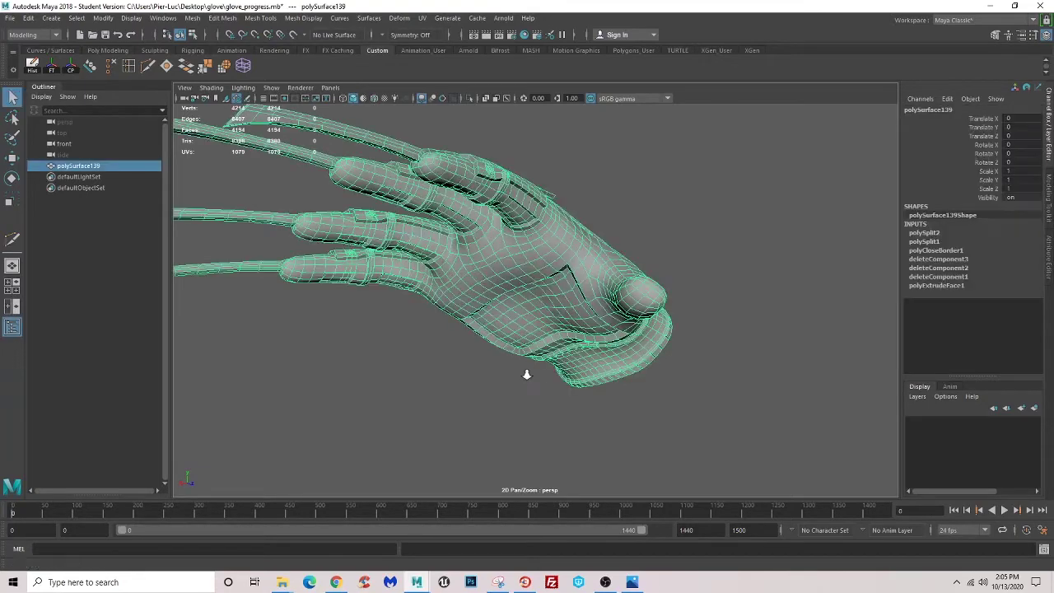
mouse_move(497, 285)
alt+mouse_down()
mouse_move(524, 337)
mouse_move(561, 318)
mouse_move(530, 320)
alt+mouse_up()
- Select a vertex on the palm patch's top border and slide it along the edge
scroll(531, 319, up, 5)
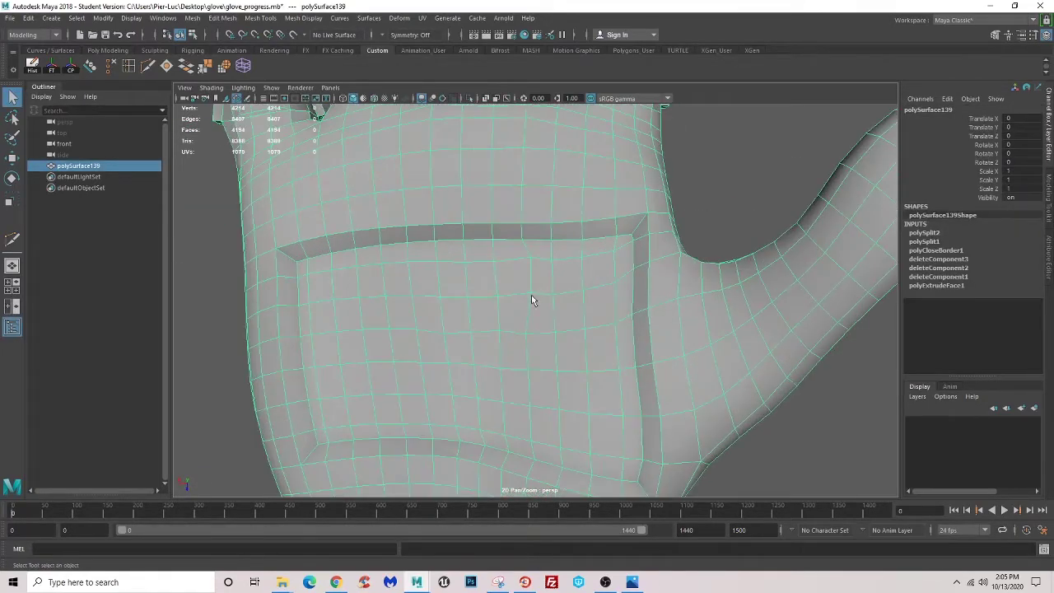
right_drag(542, 281, 485, 266)
click(528, 270)
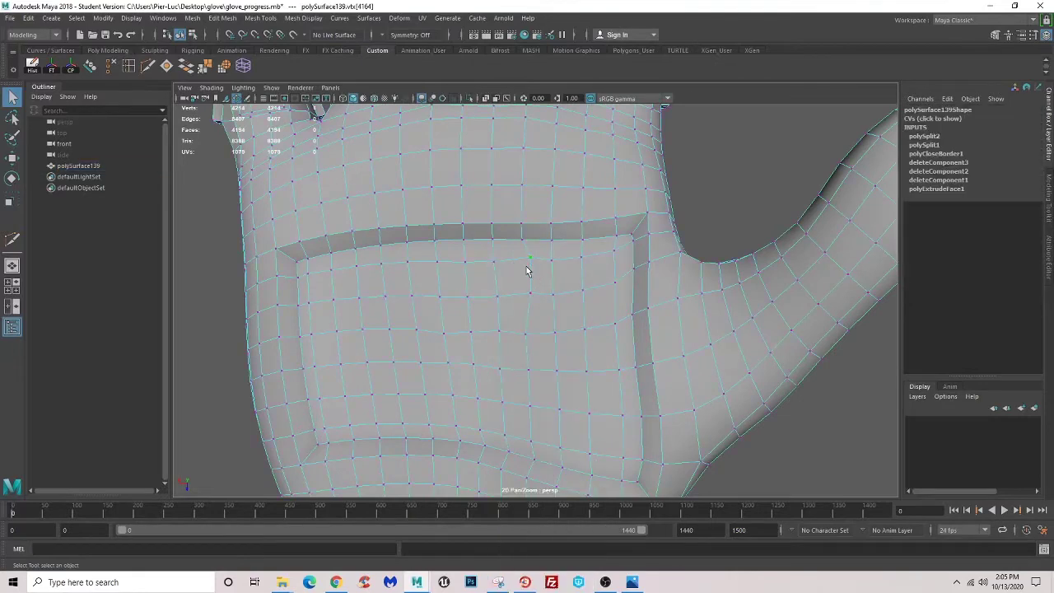
key(w)
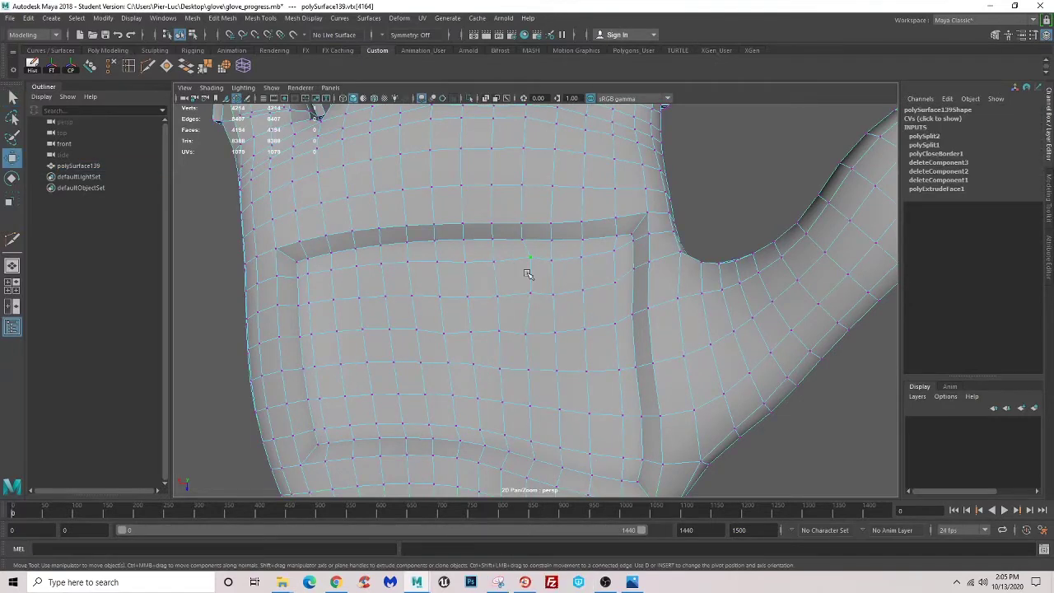
scroll(528, 274, down, 5)
scroll(486, 266, up, 4)
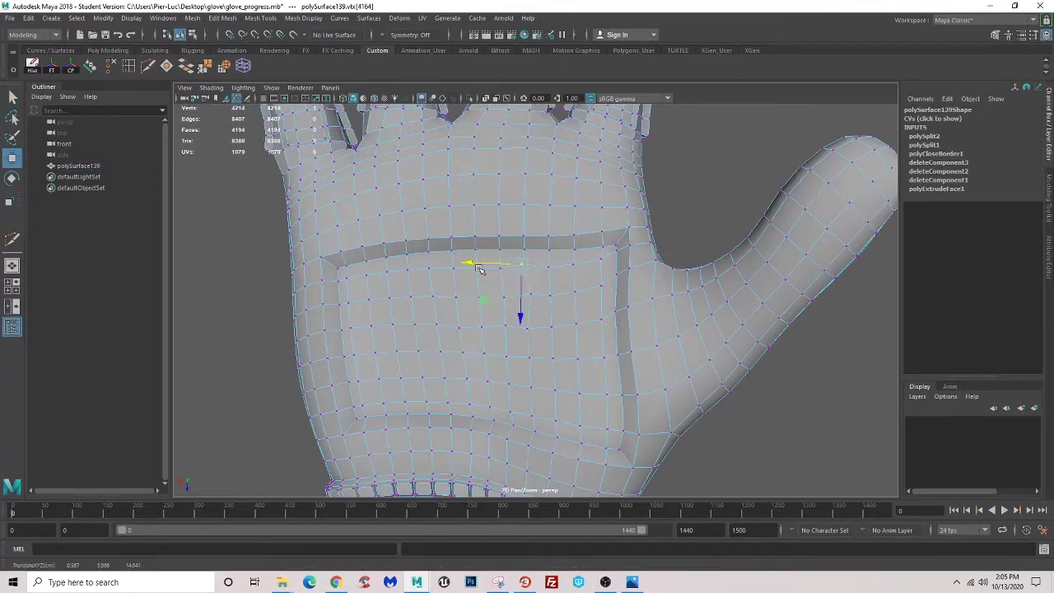
scroll(480, 269, down, 5)
scroll(517, 261, up, 5)
mouse_move(480, 269)
alt+mouse_down()
mouse_move(518, 261)
mouse_move(489, 353)
mouse_move(491, 325)
alt+mouse_up()
key(ctrl+z)
drag(486, 288, 482, 290)
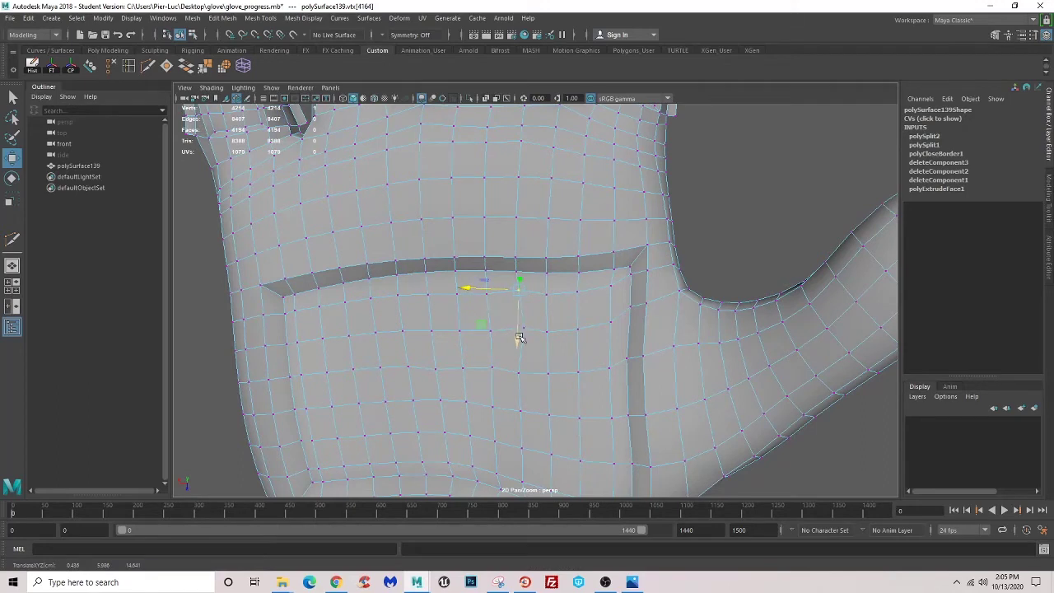
- Nudge several vertices inside the palm patch to even out its grid
click(520, 334)
click(616, 299)
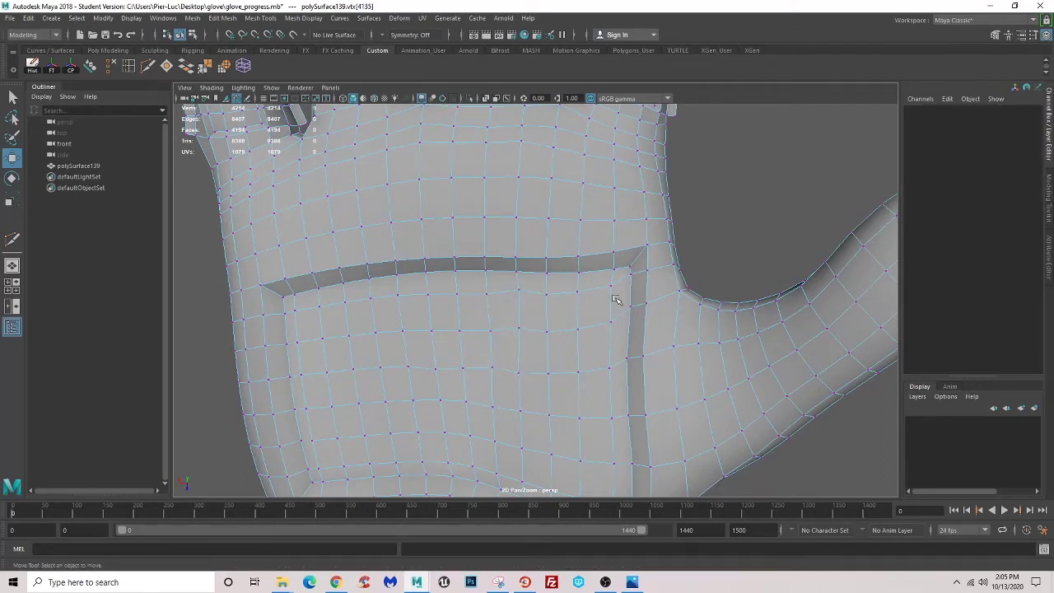
click(517, 372)
drag(519, 389, 521, 393)
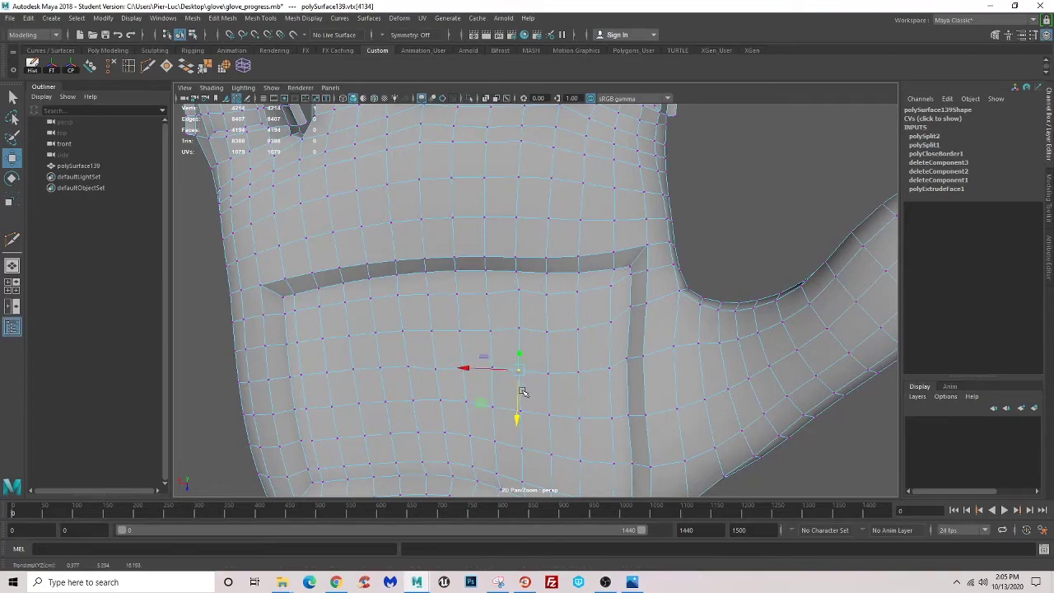
click(436, 370)
scroll(478, 354, down, 5)
alt+drag(476, 346, 508, 367)
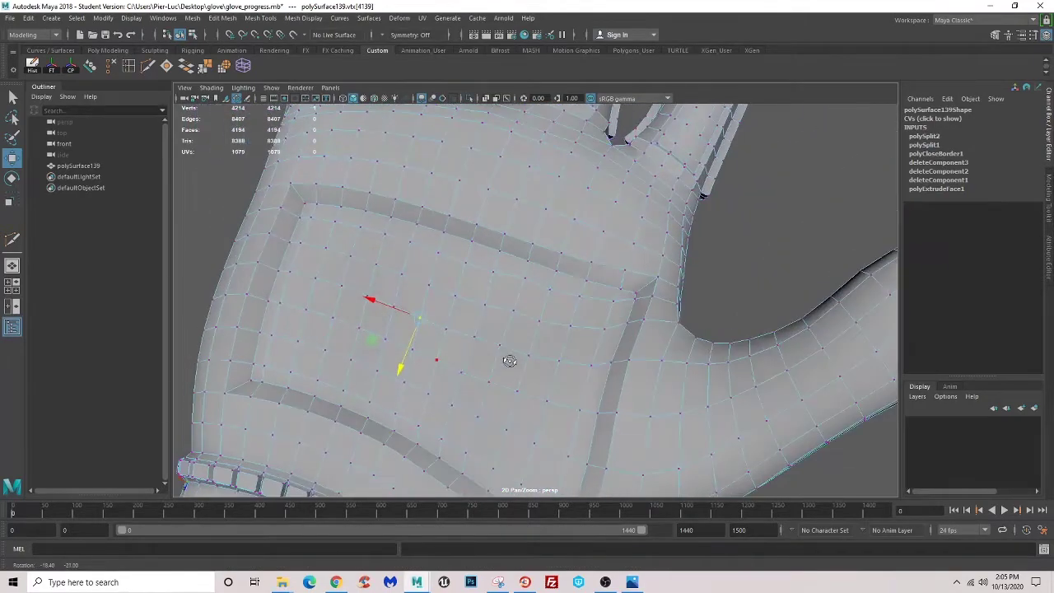
scroll(511, 301, up, 5)
drag(519, 313, 516, 324)
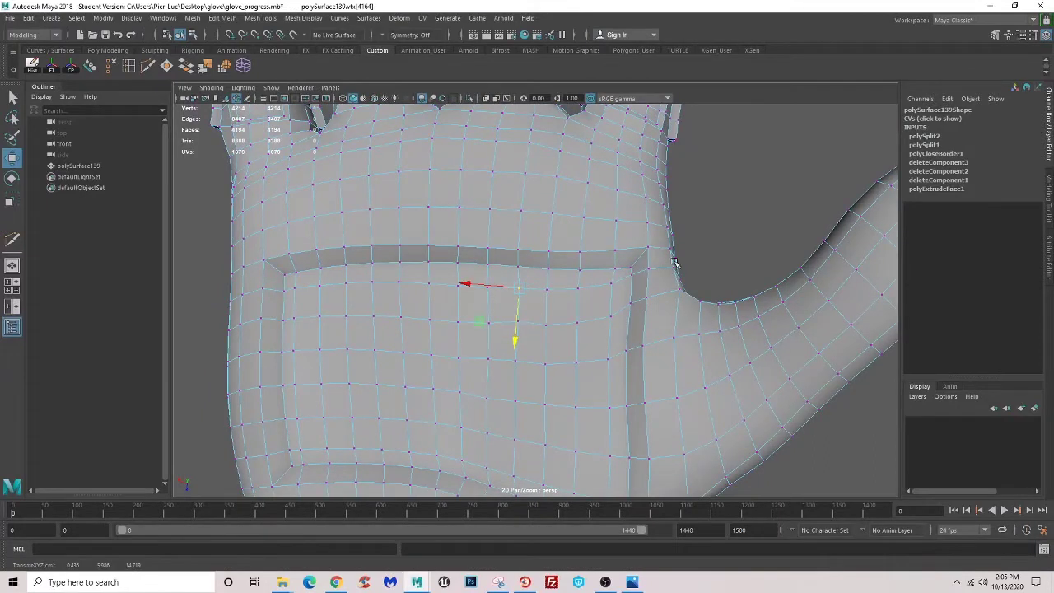
click(576, 304)
drag(519, 323, 517, 344)
- Return to object mode with F8 and deselect the glove, viewing it whole
alt+right_drag(551, 331, 464, 289)
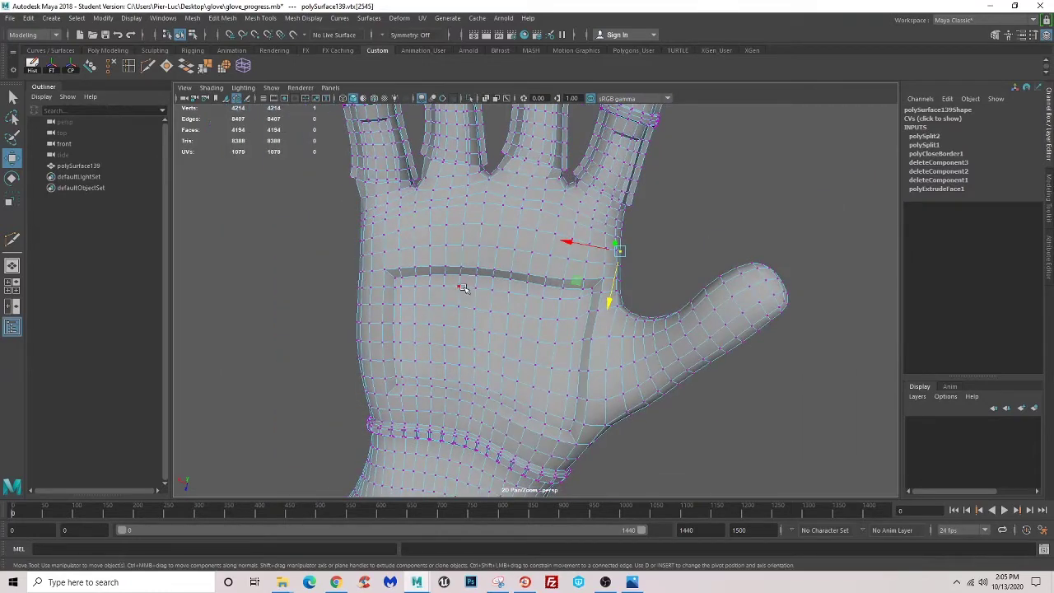
key(F8)
click(333, 423)
mouse_move(333, 424)
alt+right_down()
mouse_move(401, 338)
mouse_move(459, 346)
alt+right_up()
scroll(482, 309, up, 2)
scroll(482, 309, up, 3)
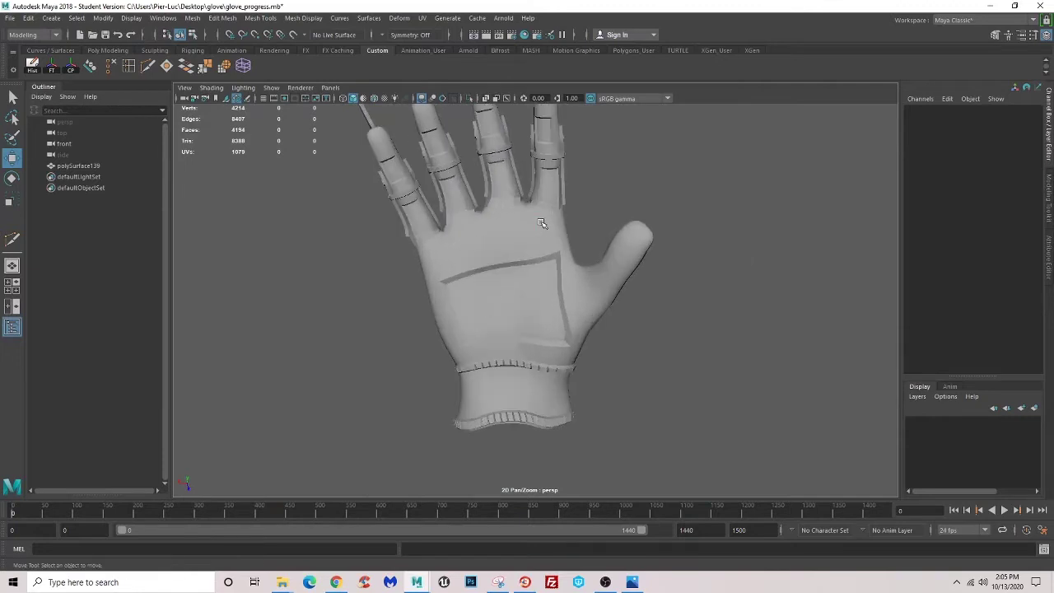
- Delete the glove's history, freeze its transformations, and show the Sculpting shelf
click(541, 224)
click(33, 65)
click(52, 66)
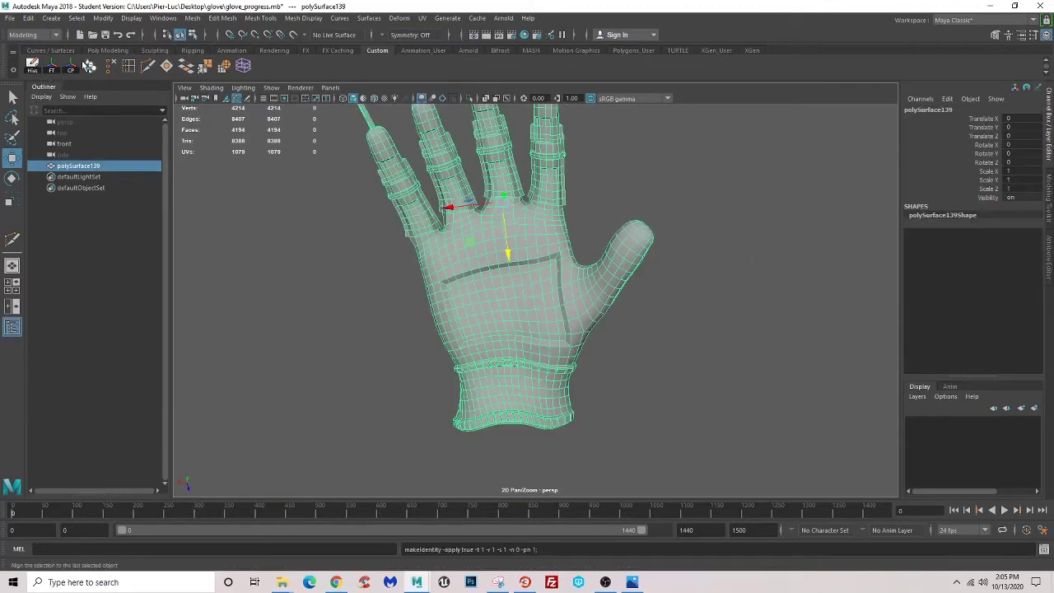
click(90, 66)
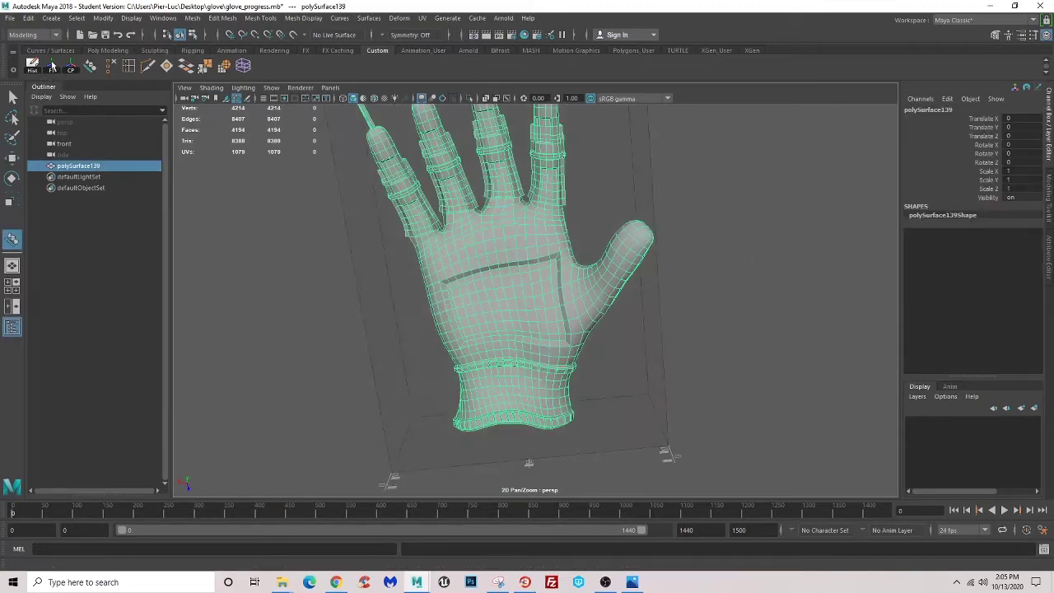
click(154, 50)
click(13, 98)
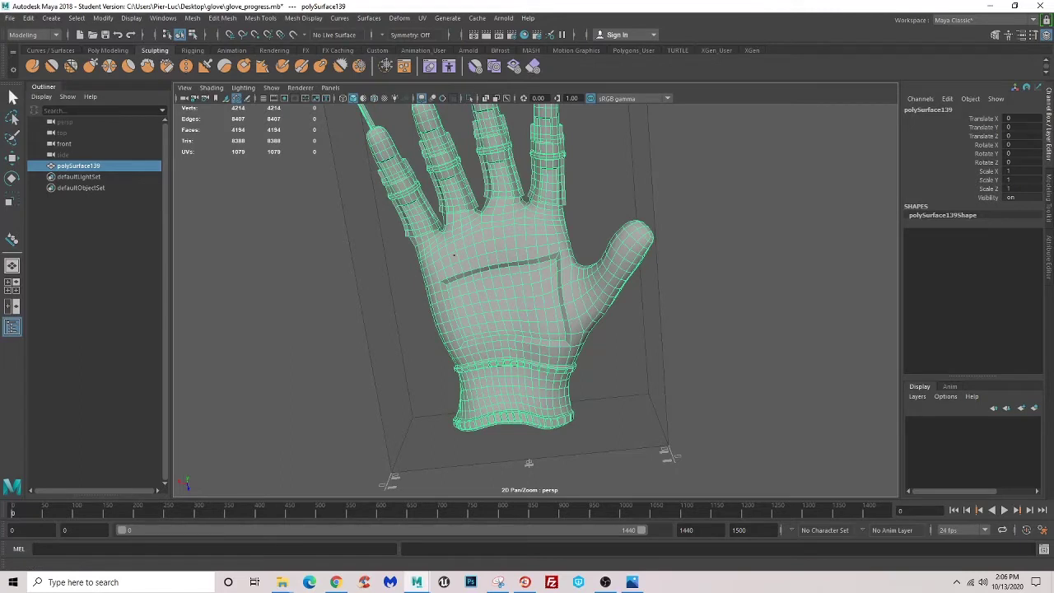
- Start sculpting on the glove's palm and switch to the Grab brush
key(y)
scroll(457, 264, down, 5)
scroll(458, 264, up, 4)
scroll(457, 266, up, 4)
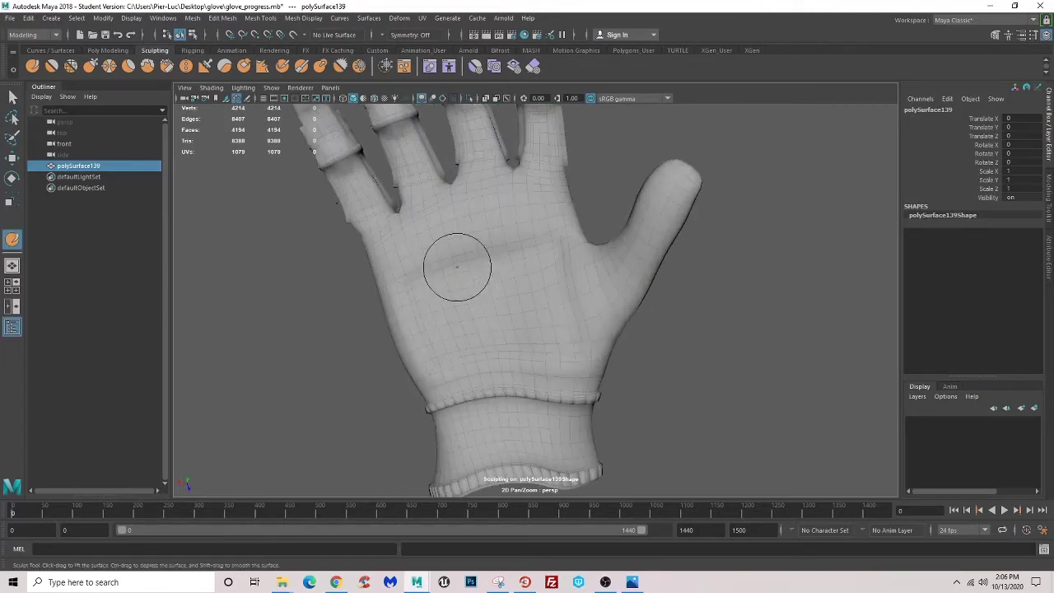
click(90, 66)
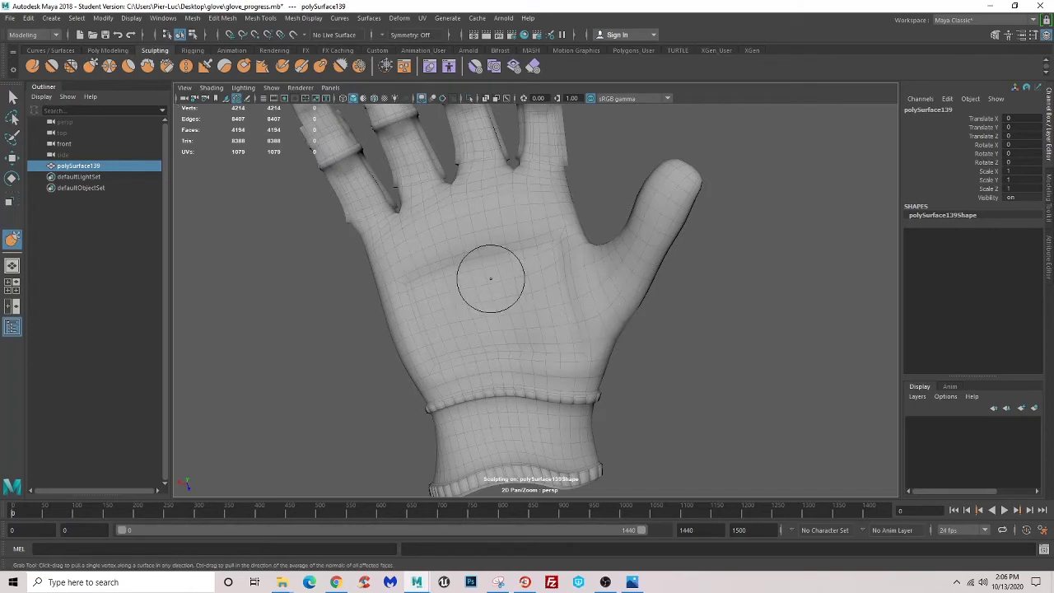
- Work the palm surface with the brush, checking it from upright and side views
alt+drag(482, 278, 466, 271)
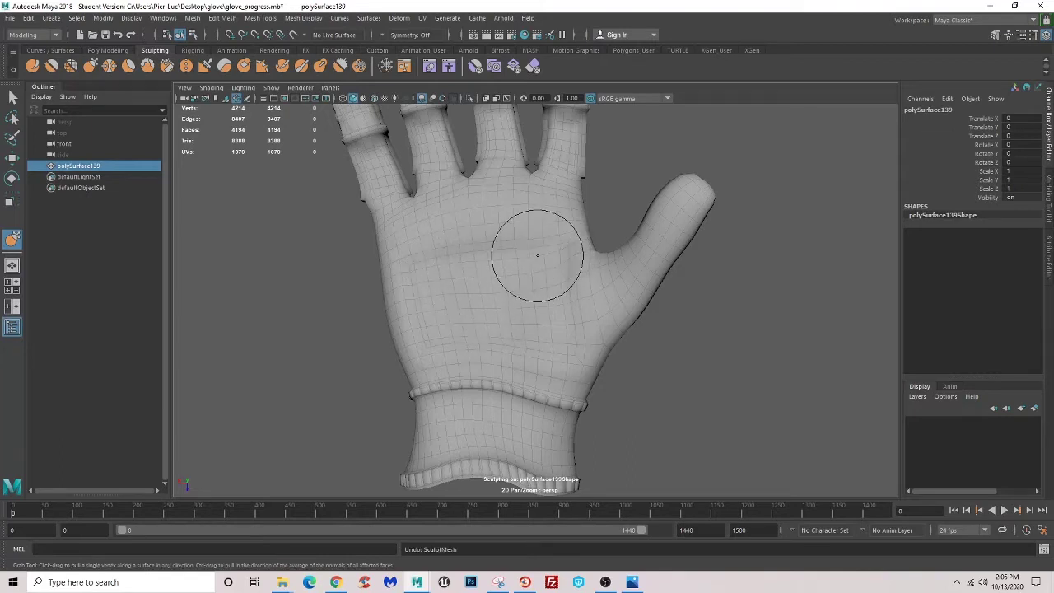
alt+drag(516, 247, 457, 252)
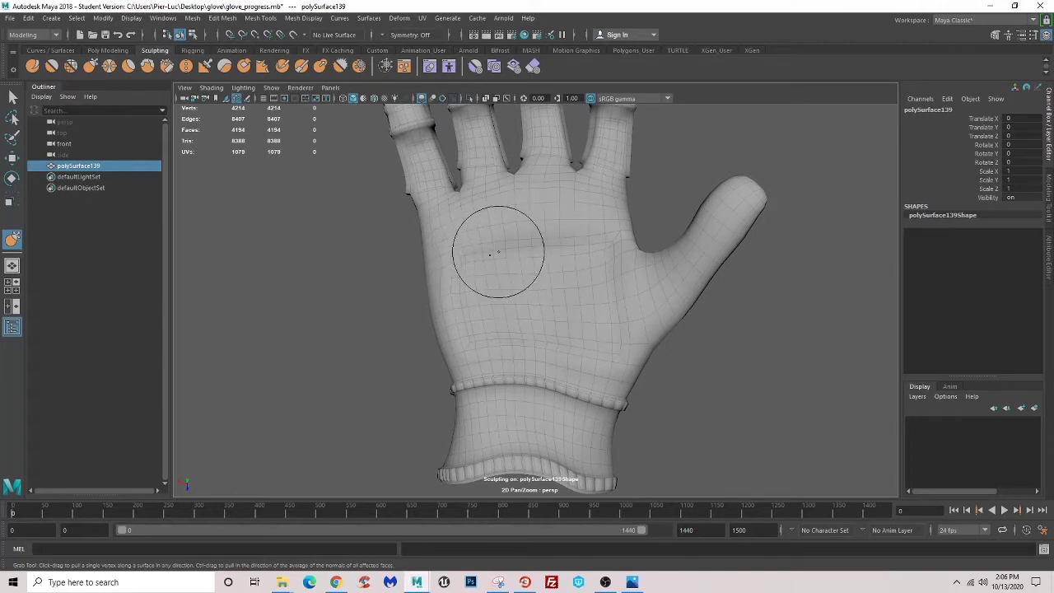
mouse_move(467, 289)
alt+mouse_down()
mouse_move(528, 270)
mouse_move(461, 252)
mouse_move(545, 258)
mouse_move(576, 235)
mouse_move(609, 321)
mouse_move(506, 382)
alt+mouse_up()
scroll(447, 382, up, 2)
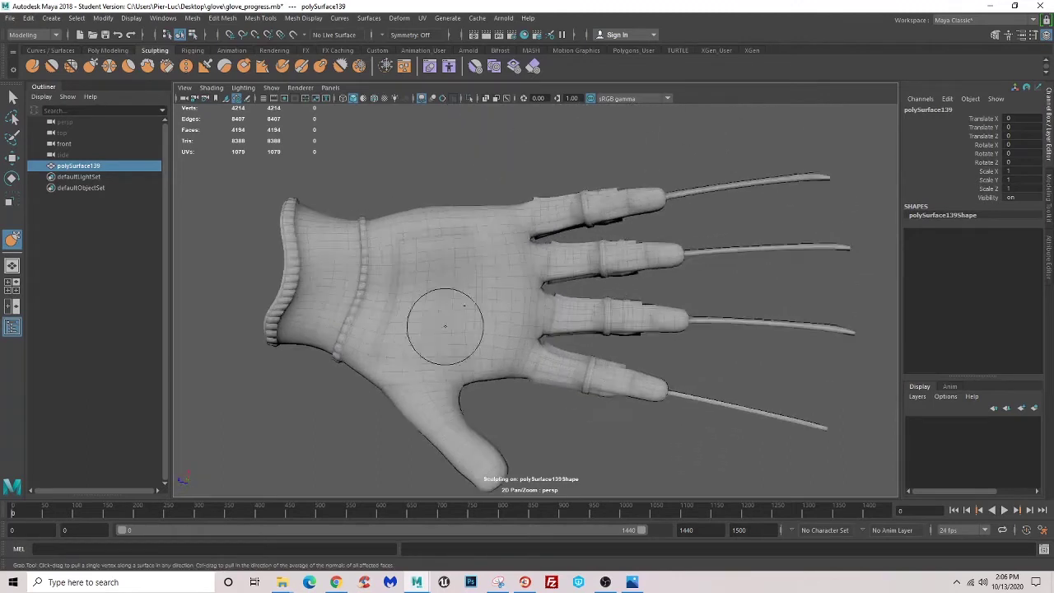
scroll(476, 288, up, 3)
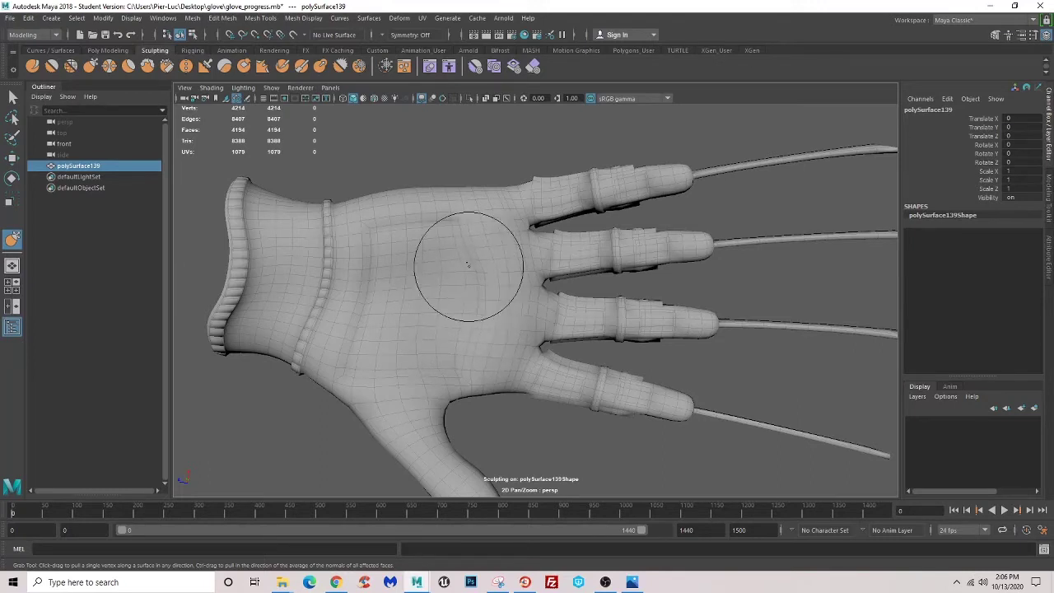
scroll(483, 283, down, 4)
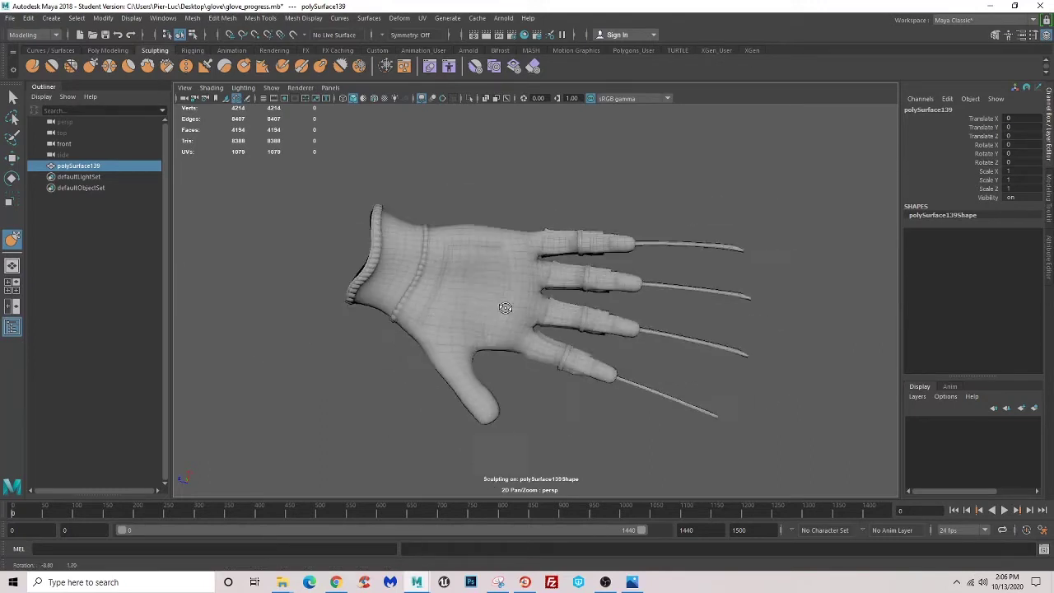
mouse_move(483, 283)
alt+mouse_down()
mouse_move(593, 313)
mouse_move(706, 266)
mouse_move(717, 357)
mouse_move(683, 329)
mouse_move(654, 353)
mouse_move(541, 357)
mouse_move(494, 294)
mouse_move(423, 302)
mouse_move(499, 301)
mouse_move(501, 315)
mouse_move(534, 262)
alt+mouse_up()
scroll(542, 358, up, 3)
scroll(486, 299, up, 2)
scroll(502, 316, up, 2)
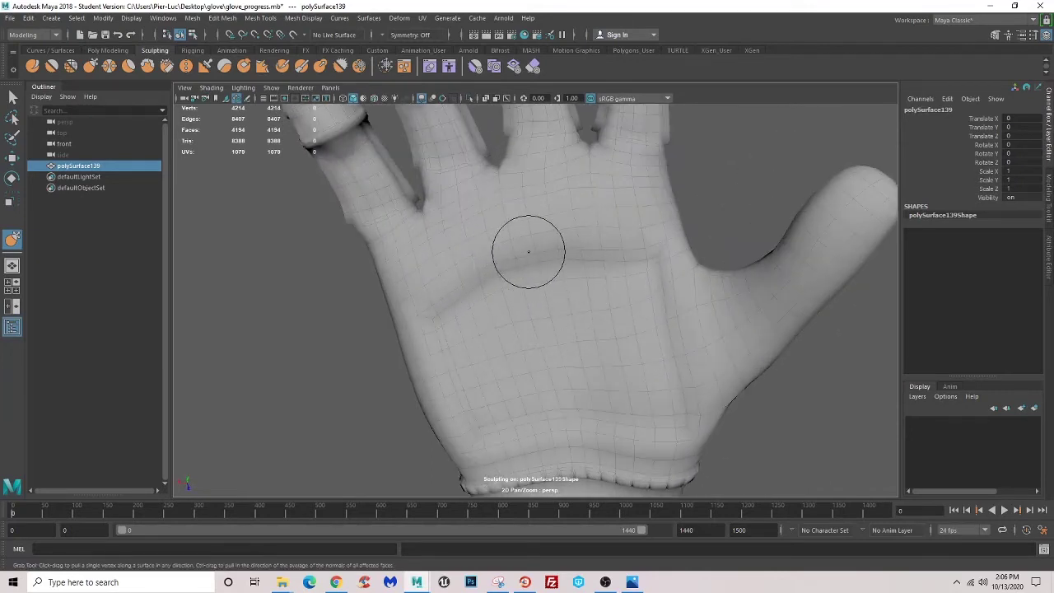
scroll(524, 251, down, 2)
- Refine the palm and thumb bulges from three-quarter views, then exit sculpting to plain selection
mouse_move(600, 311)
alt+mouse_down()
mouse_move(584, 276)
mouse_move(609, 273)
mouse_move(472, 281)
mouse_move(542, 271)
mouse_move(454, 313)
mouse_move(536, 313)
mouse_move(497, 304)
mouse_move(515, 351)
alt+mouse_up()
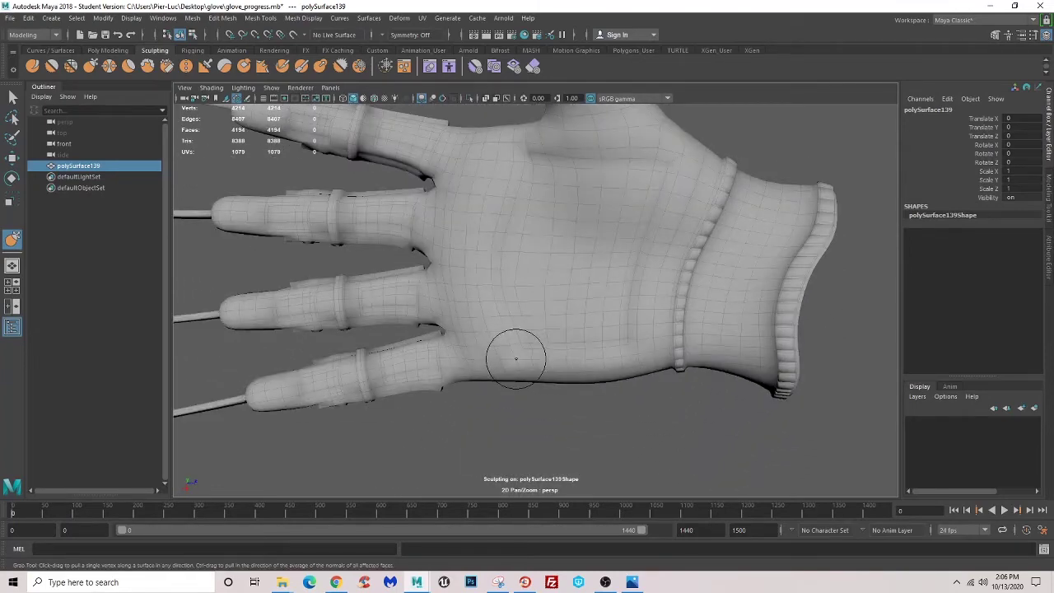
alt+drag(537, 213, 529, 192)
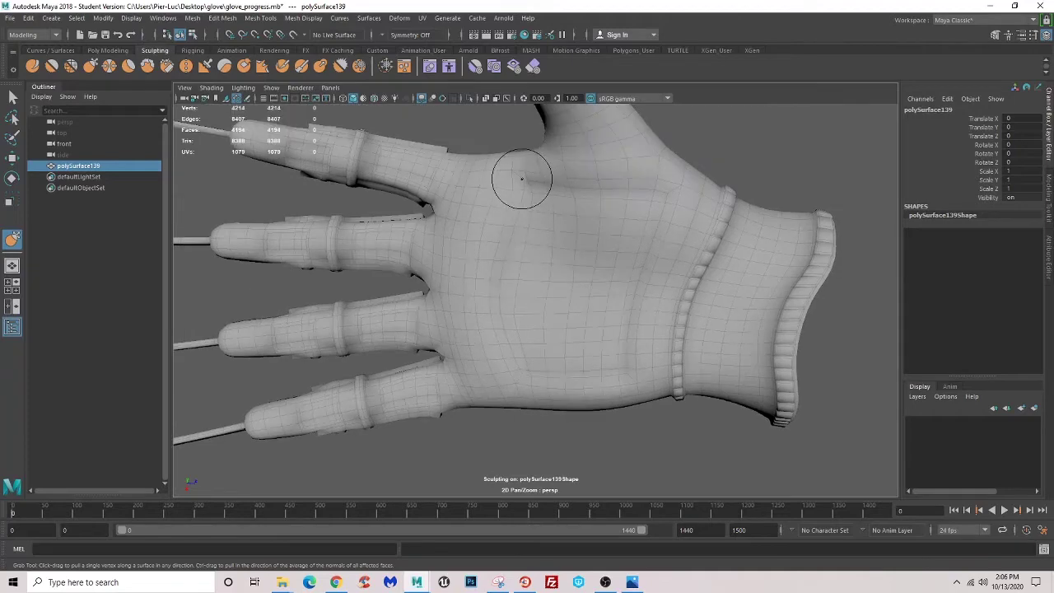
mouse_move(616, 196)
alt+mouse_down()
mouse_move(593, 255)
mouse_move(600, 278)
mouse_move(558, 275)
mouse_move(548, 228)
mouse_move(445, 266)
mouse_move(481, 241)
mouse_move(431, 285)
mouse_move(492, 304)
mouse_move(604, 290)
mouse_move(522, 338)
mouse_move(607, 306)
mouse_move(504, 313)
mouse_move(607, 311)
mouse_move(605, 297)
mouse_move(604, 358)
mouse_move(617, 354)
mouse_move(546, 370)
mouse_move(500, 366)
mouse_move(530, 305)
alt+mouse_up()
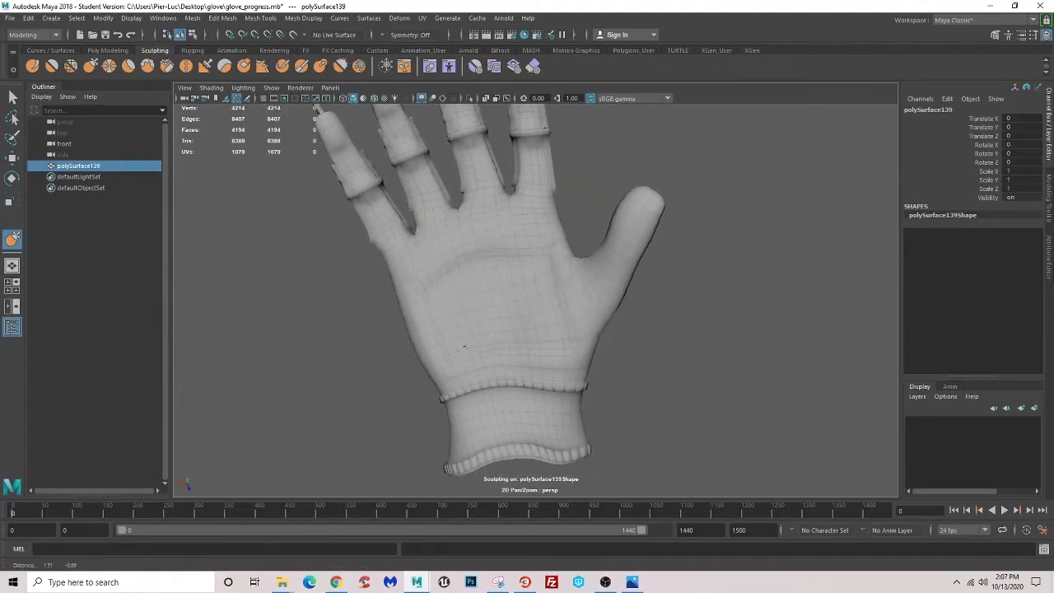
scroll(562, 276, up, 3)
scroll(561, 276, down, 5)
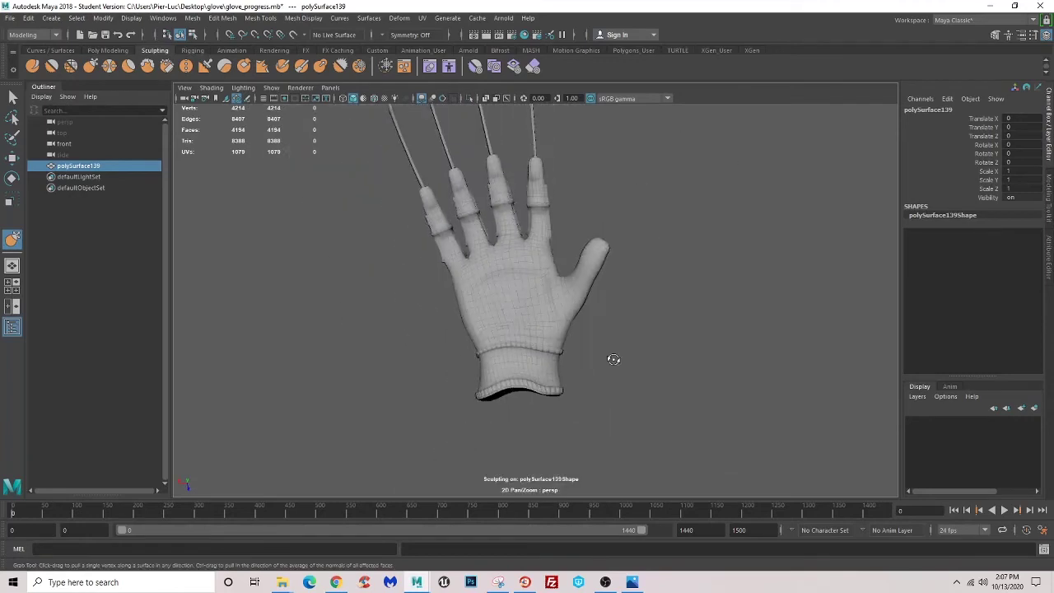
mouse_move(612, 360)
alt+mouse_down()
mouse_move(631, 346)
mouse_move(483, 370)
mouse_move(449, 300)
mouse_move(565, 413)
mouse_move(514, 381)
alt+mouse_up()
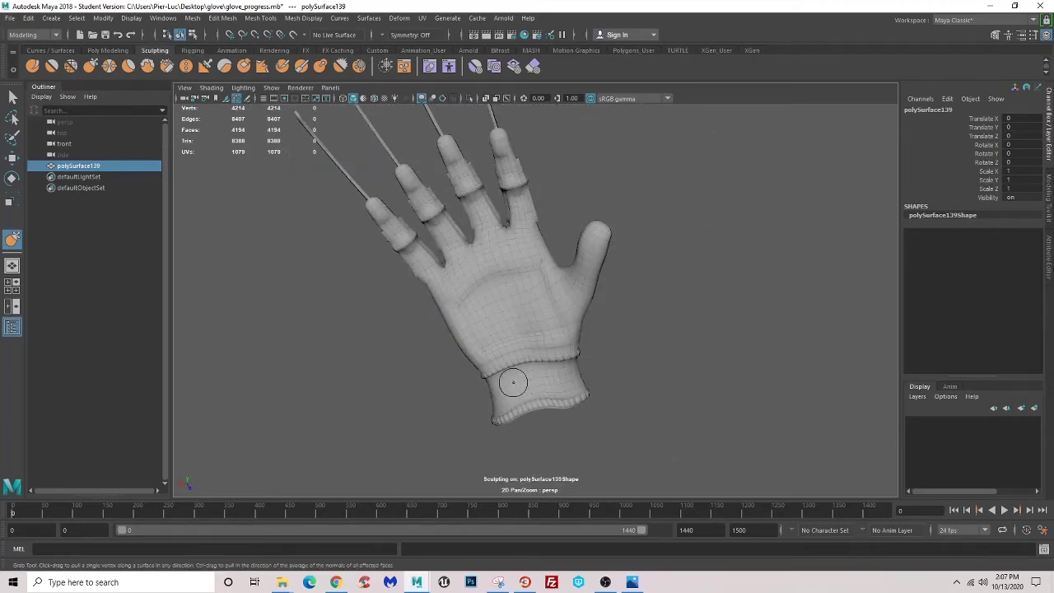
scroll(513, 382, up, 2)
mouse_move(527, 343)
alt+mouse_down()
mouse_move(517, 296)
mouse_move(502, 296)
mouse_move(536, 294)
mouse_move(549, 336)
mouse_move(564, 299)
mouse_move(547, 264)
mouse_move(544, 298)
mouse_move(506, 322)
mouse_move(571, 337)
mouse_move(561, 314)
mouse_move(579, 308)
mouse_move(573, 278)
mouse_move(522, 292)
mouse_move(670, 276)
mouse_move(537, 287)
mouse_move(565, 321)
mouse_move(553, 341)
mouse_move(542, 330)
mouse_move(547, 313)
alt+mouse_up()
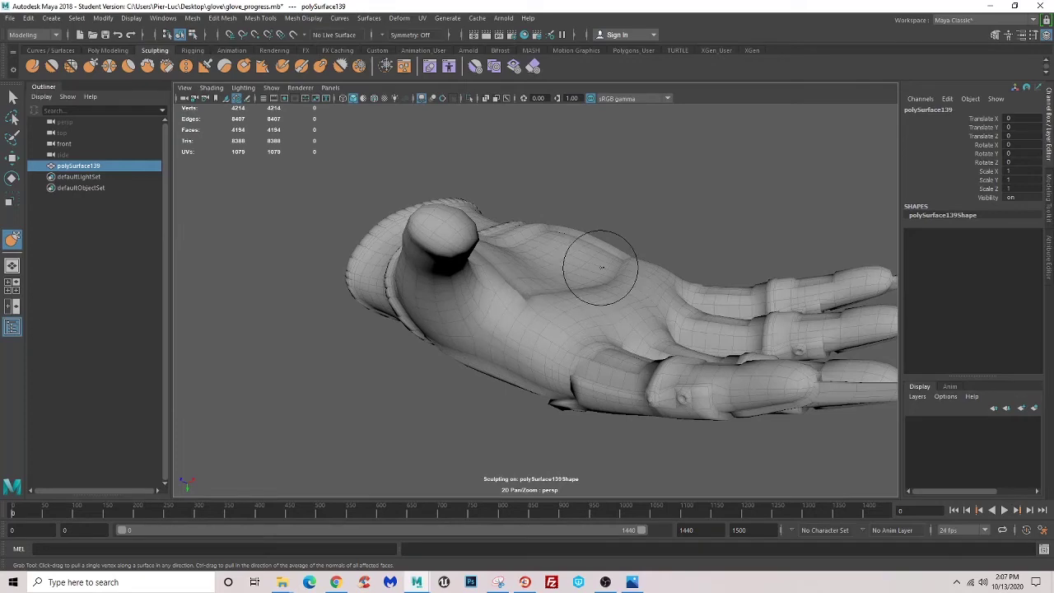
mouse_move(602, 268)
alt+mouse_down()
mouse_move(560, 283)
mouse_move(549, 330)
mouse_move(436, 348)
mouse_move(559, 369)
mouse_move(579, 388)
mouse_move(580, 358)
mouse_move(476, 350)
mouse_move(494, 341)
mouse_move(502, 386)
mouse_move(501, 352)
mouse_move(546, 275)
mouse_move(518, 350)
alt+mouse_up()
alt+right_drag(518, 350, 313, 278)
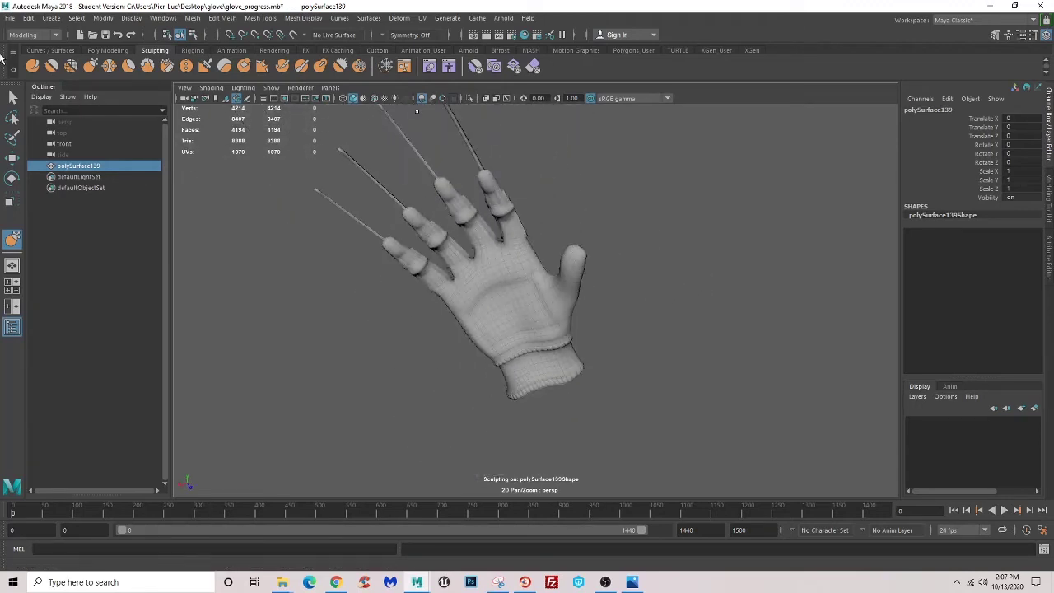
click(14, 97)
- Select the glove mesh and switch back to the Custom shelf
click(601, 299)
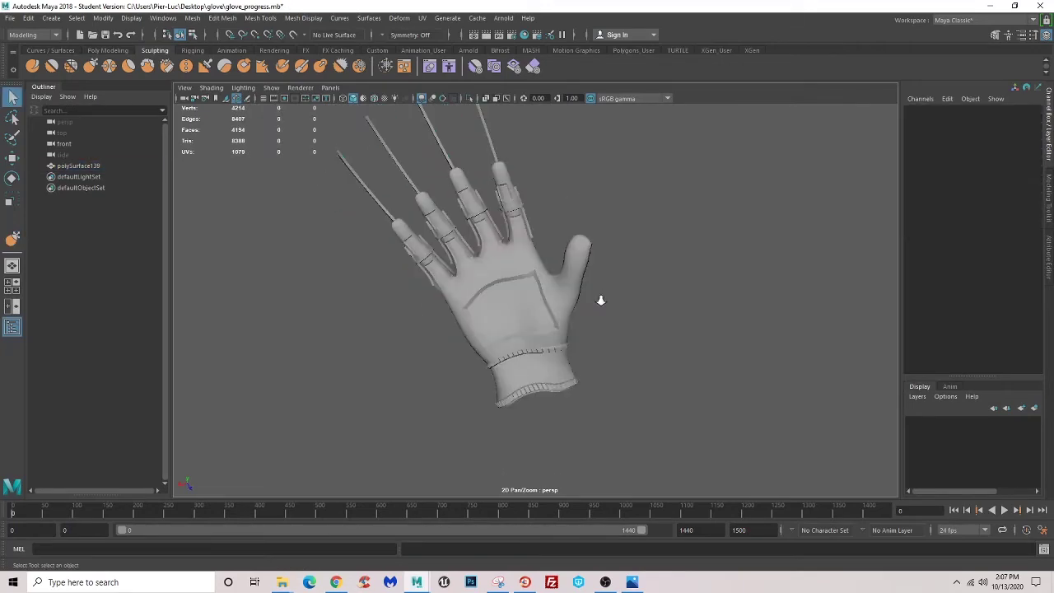
mouse_move(601, 300)
alt+mouse_down()
mouse_move(610, 342)
mouse_move(656, 344)
mouse_move(606, 331)
mouse_move(445, 239)
alt+mouse_up()
click(445, 239)
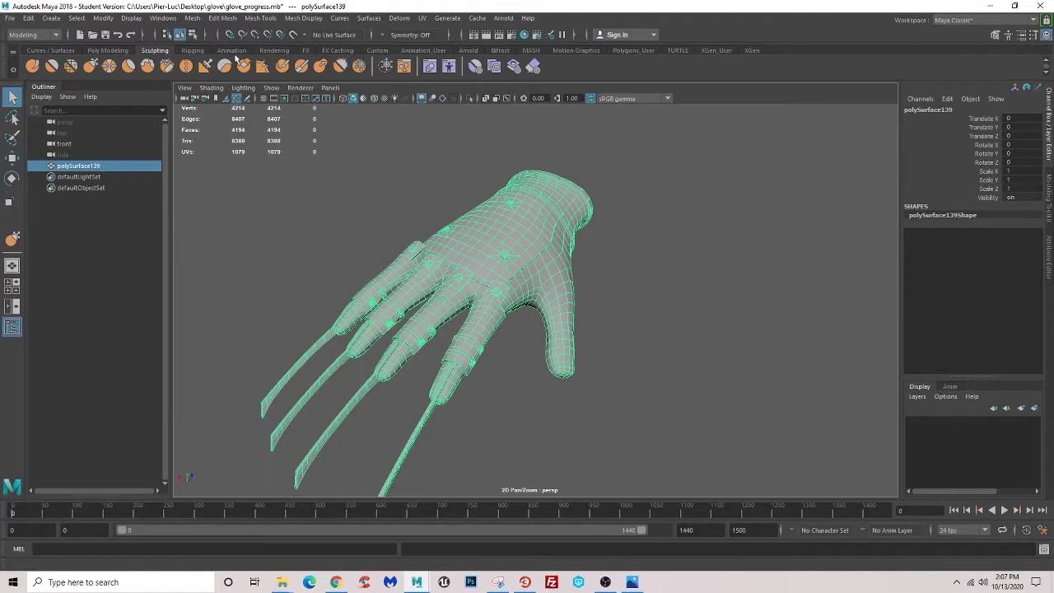
click(378, 51)
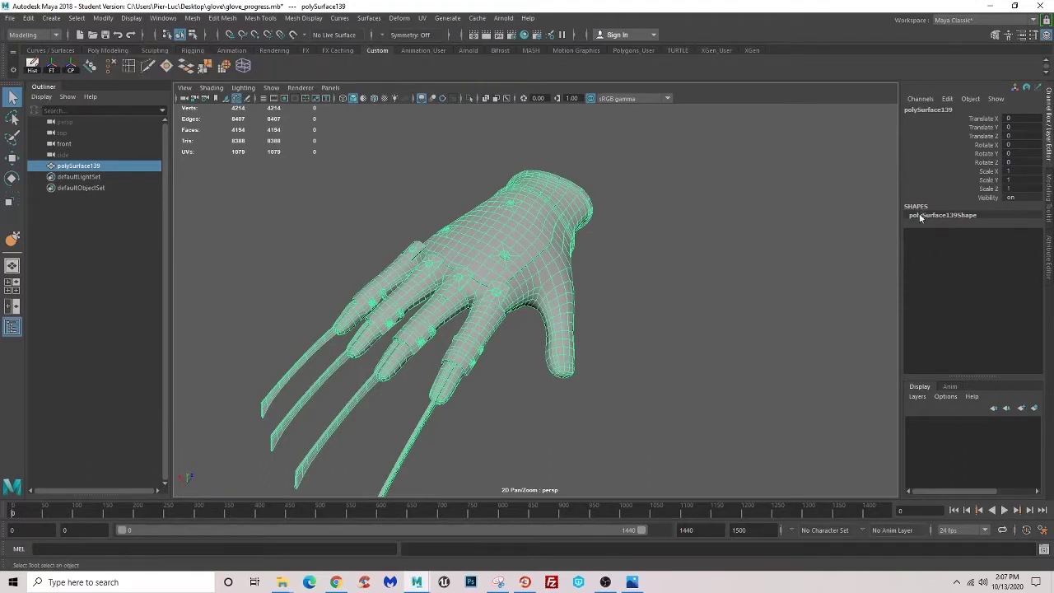
- Inspect the palm, thumb and fingers from several angles, then place the 04.jpg reference photo over the viewport
alt+drag(524, 307, 459, 172)
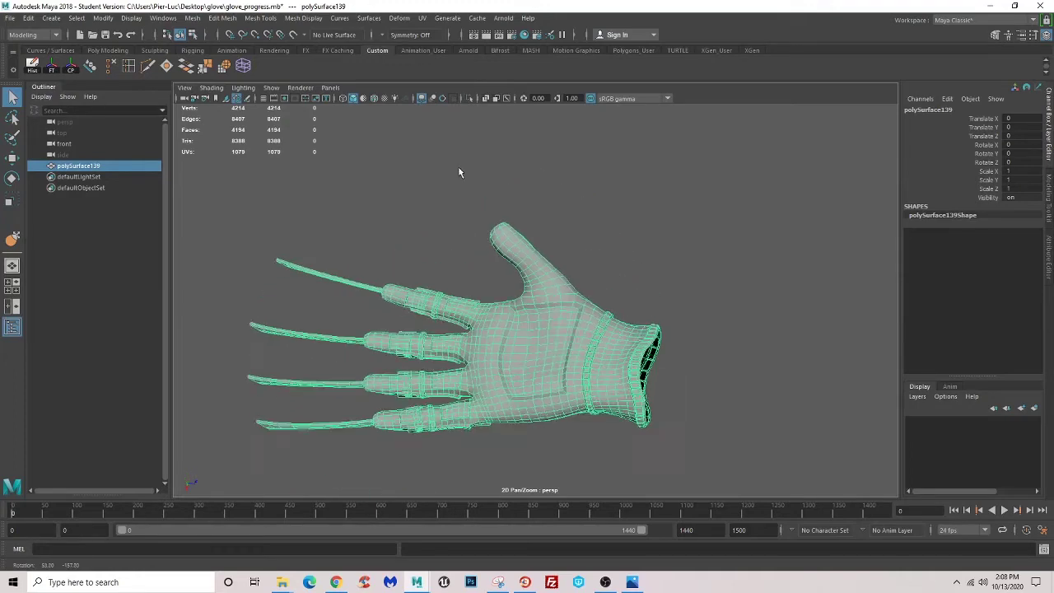
alt+right_drag(459, 173, 516, 290)
mouse_move(516, 290)
alt+mouse_down()
mouse_move(505, 213)
mouse_move(533, 332)
mouse_move(529, 278)
mouse_move(604, 236)
alt+mouse_up()
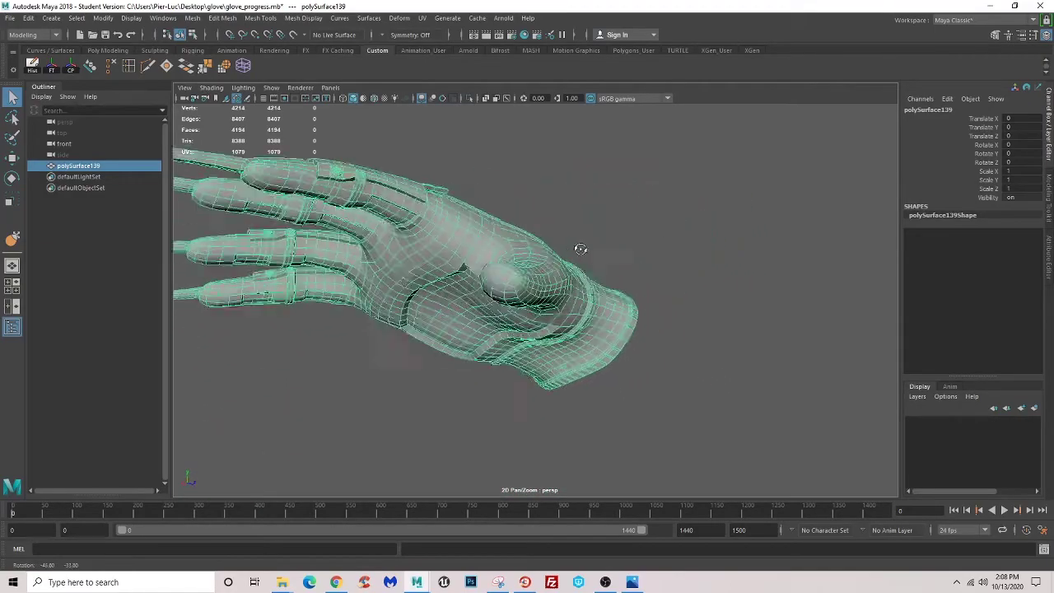
alt+middle_drag(604, 236, 556, 234)
scroll(520, 226, up, 2)
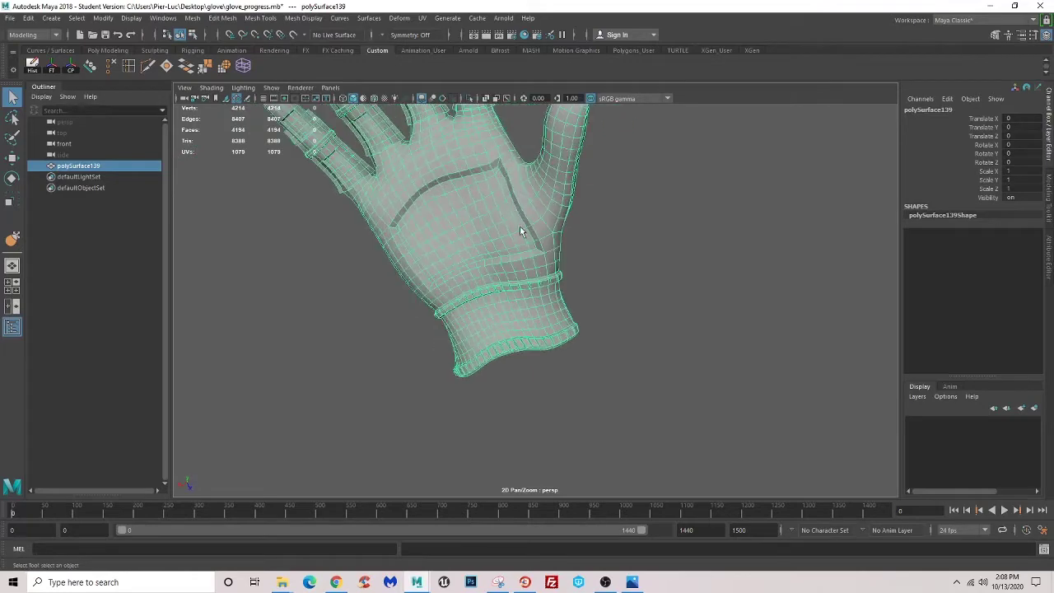
mouse_move(520, 225)
alt+mouse_down()
mouse_move(485, 318)
mouse_move(523, 328)
mouse_move(454, 348)
mouse_move(480, 354)
mouse_move(529, 319)
alt+mouse_up()
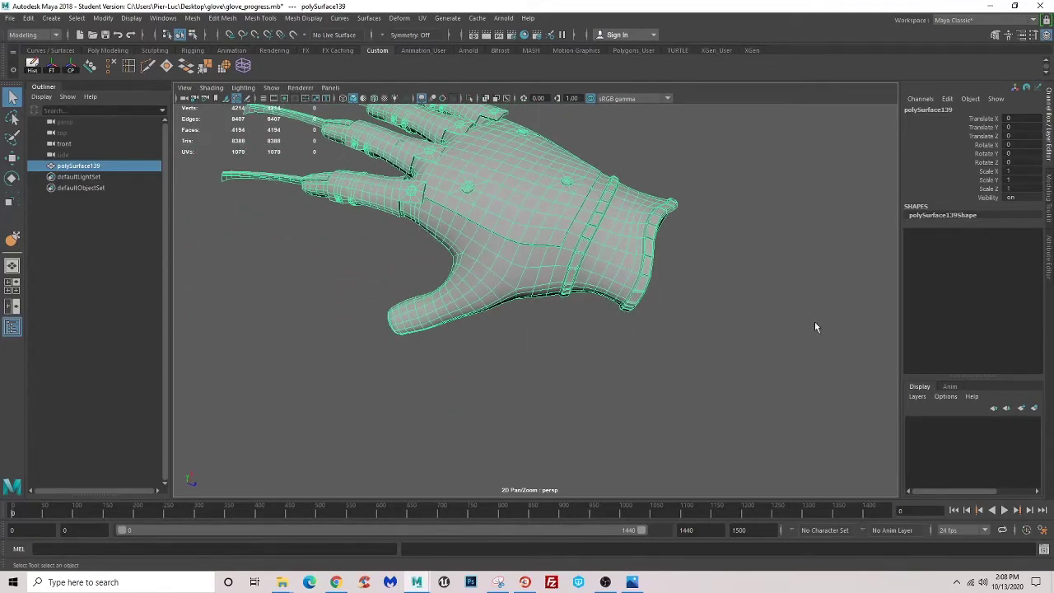
mouse_move(815, 327)
alt+mouse_down()
mouse_move(431, 271)
mouse_move(586, 292)
mouse_move(625, 254)
alt+mouse_up()
key(alt+Tab)
drag(820, 16, 506, 16)
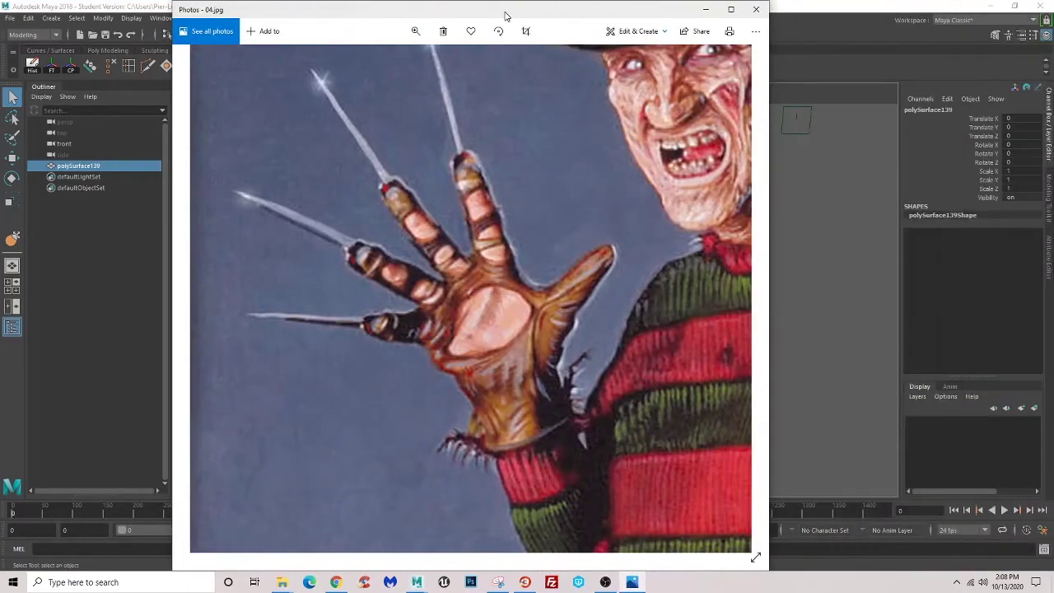
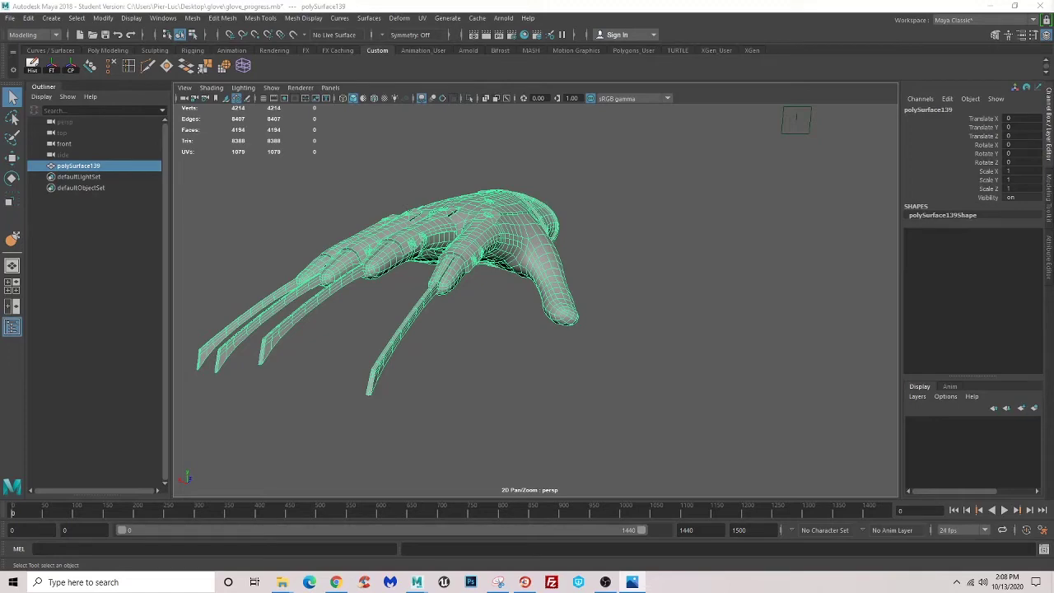
- Tumble around the glove's side and palm, then put the mesh into Edge selection mode
mouse_move(210, 343)
alt+mouse_down()
mouse_move(254, 278)
mouse_move(445, 318)
alt+mouse_up()
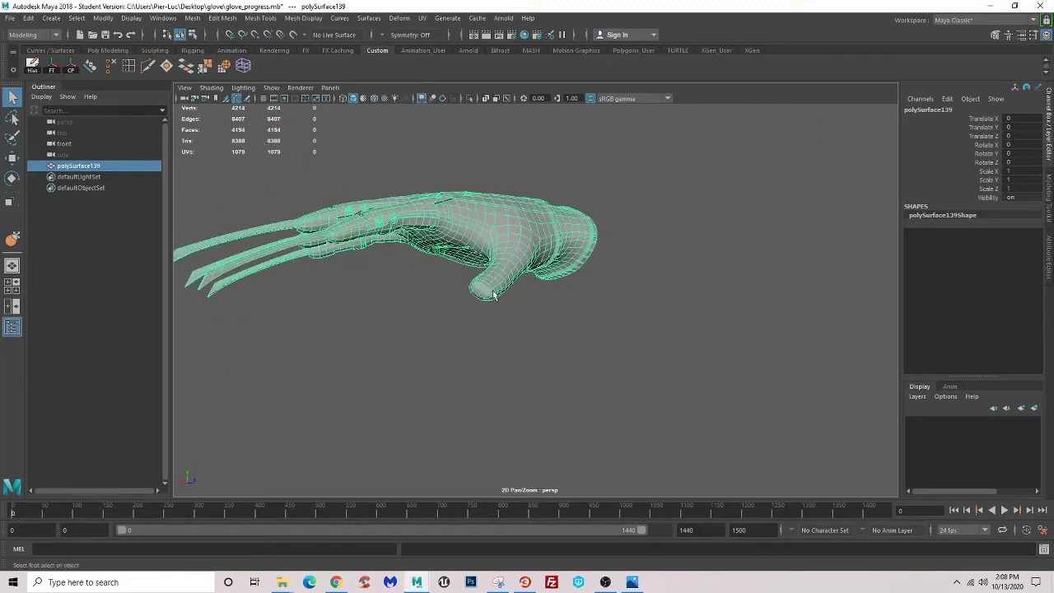
alt+drag(494, 295, 710, 296)
scroll(544, 314, up, 3)
scroll(543, 314, up, 3)
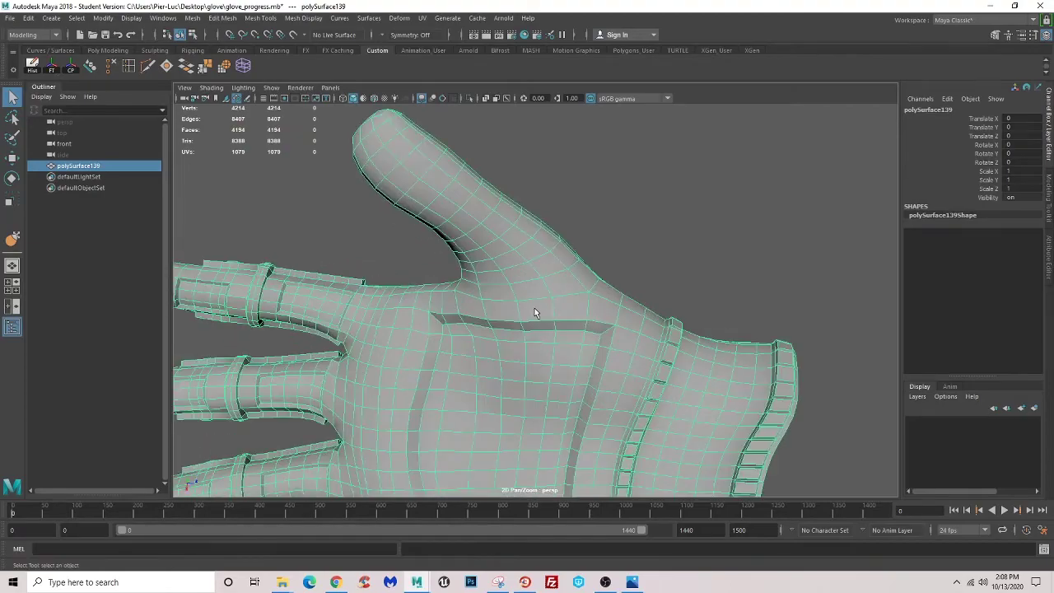
mouse_move(507, 304)
alt+mouse_down()
mouse_move(463, 313)
mouse_move(542, 280)
mouse_move(567, 281)
alt+mouse_up()
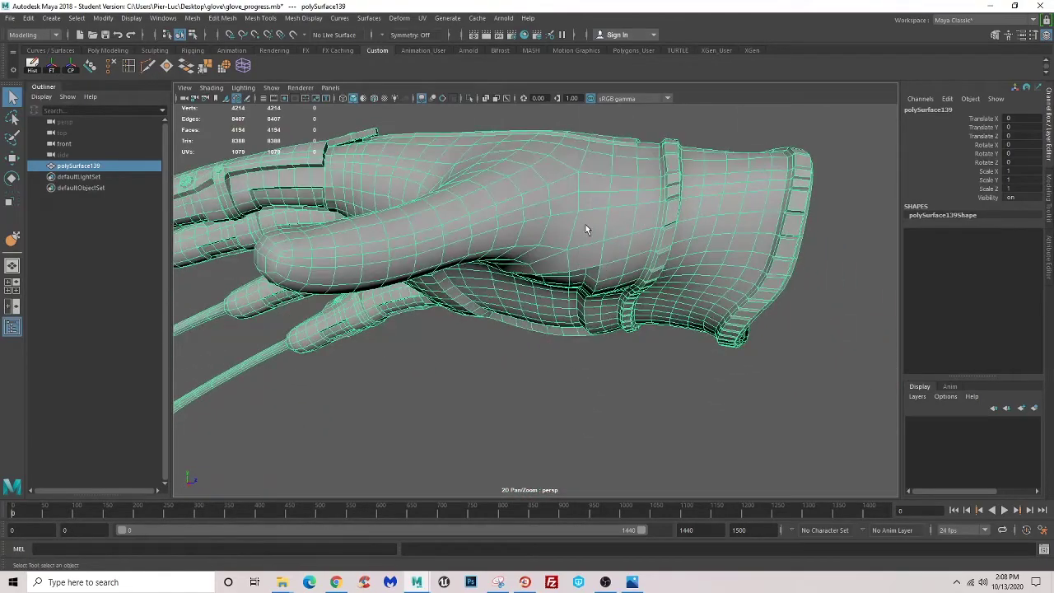
right_drag(586, 224, 579, 198)
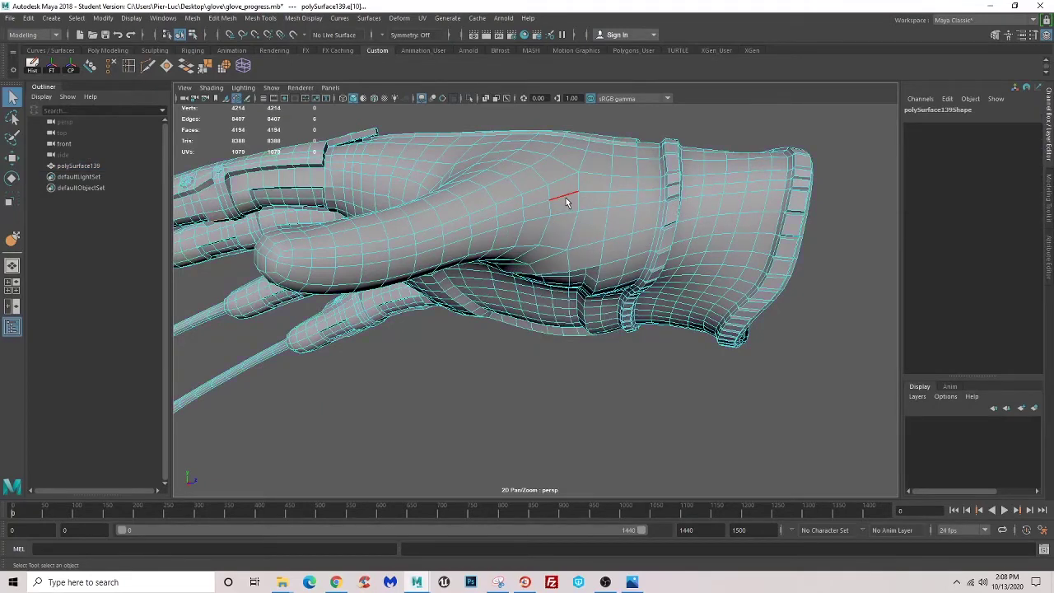
- Orbit to a palm-up view and add another palm seam edge to the selection
alt+drag(292, 272, 343, 270)
mouse_move(395, 247)
alt+mouse_down()
mouse_move(386, 209)
mouse_move(474, 235)
alt+mouse_up()
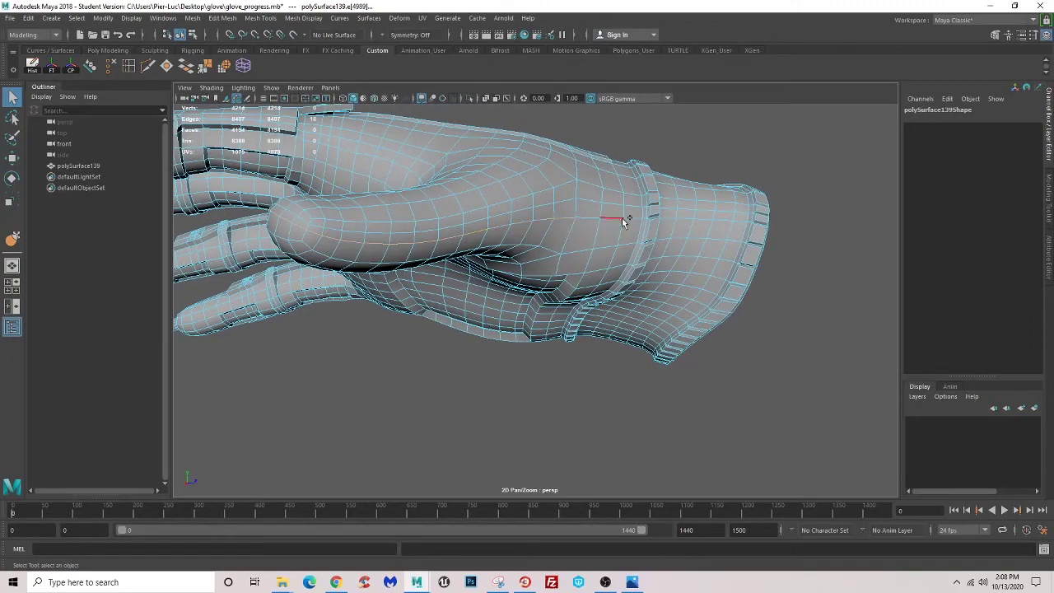
mouse_move(633, 223)
alt+mouse_down()
mouse_move(544, 300)
mouse_move(588, 297)
mouse_move(560, 288)
mouse_move(500, 301)
mouse_move(478, 347)
mouse_move(466, 323)
mouse_move(474, 334)
alt+mouse_up()
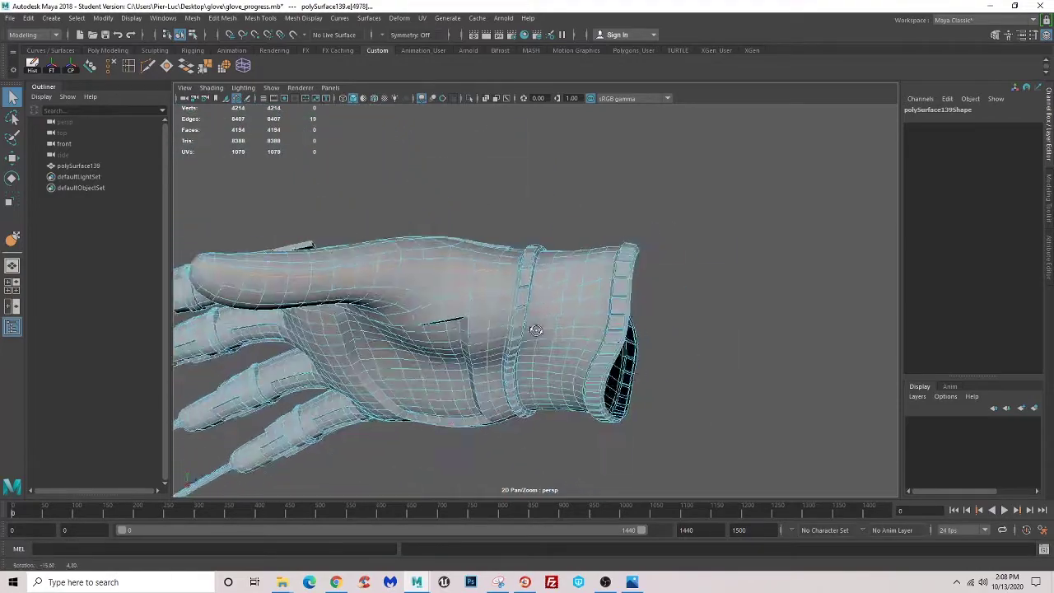
alt+right_drag(473, 334, 531, 342)
mouse_move(531, 342)
alt+mouse_down()
mouse_move(401, 322)
mouse_move(495, 324)
mouse_move(444, 341)
mouse_move(528, 306)
mouse_move(473, 346)
alt+mouse_up()
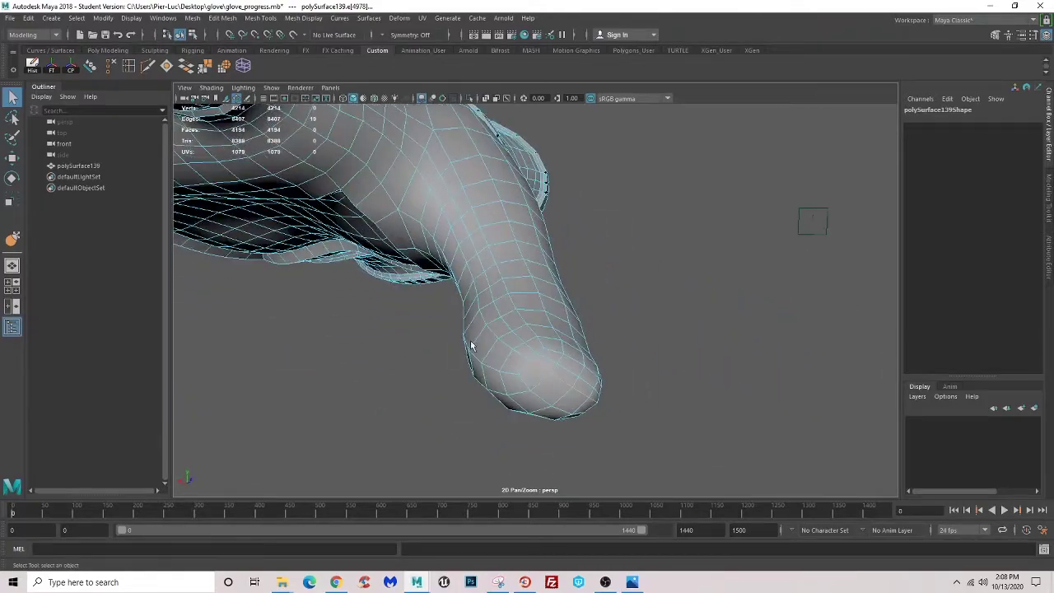
shift+click(416, 221)
- Zoom out and orbit to check the selected seam edges across the palm and thumb
alt+right_drag(445, 254, 428, 272)
alt+drag(428, 272, 443, 297)
alt+right_drag(501, 289, 556, 292)
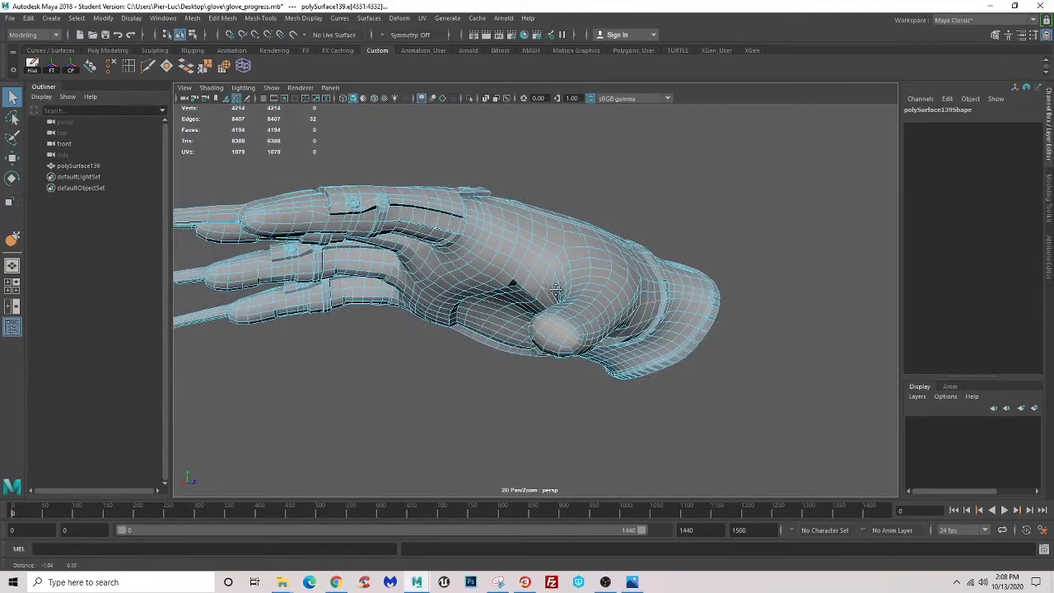
alt+drag(557, 291, 612, 257)
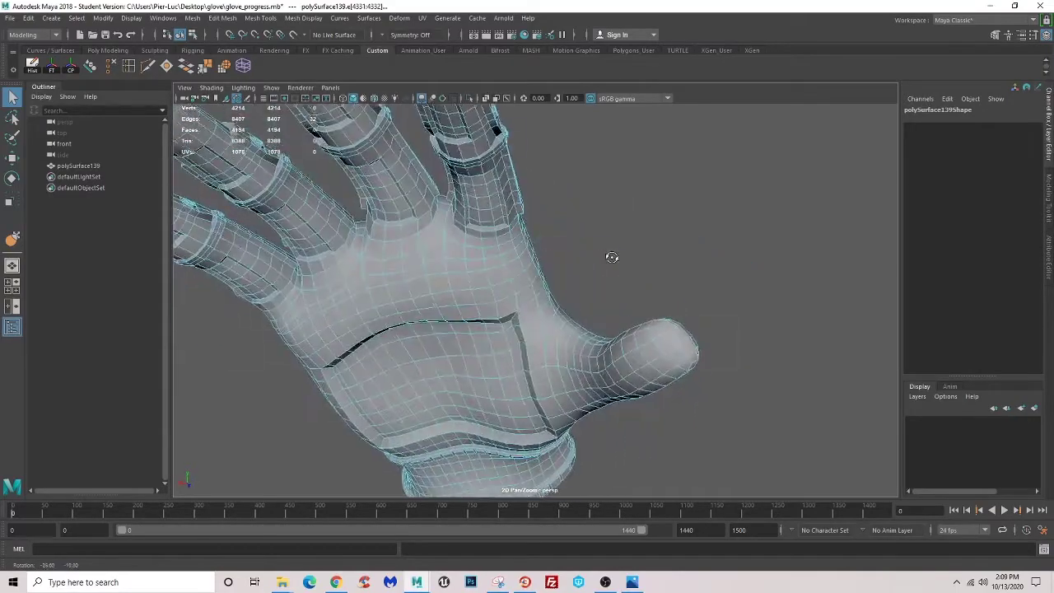
scroll(589, 266, down, 2)
scroll(595, 297, down, 5)
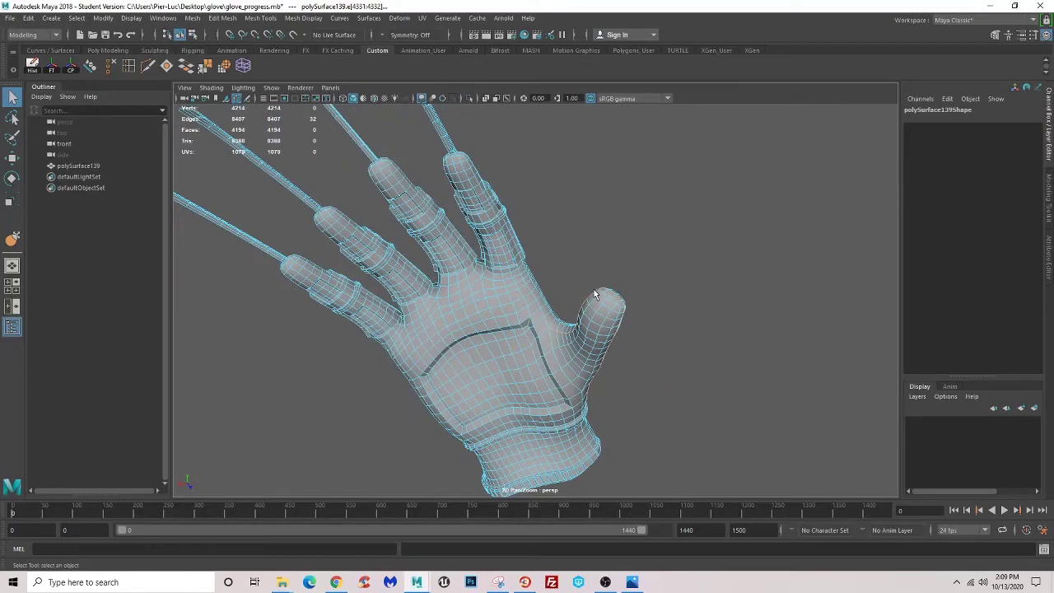
scroll(555, 285, up, 2)
scroll(523, 301, up, 3)
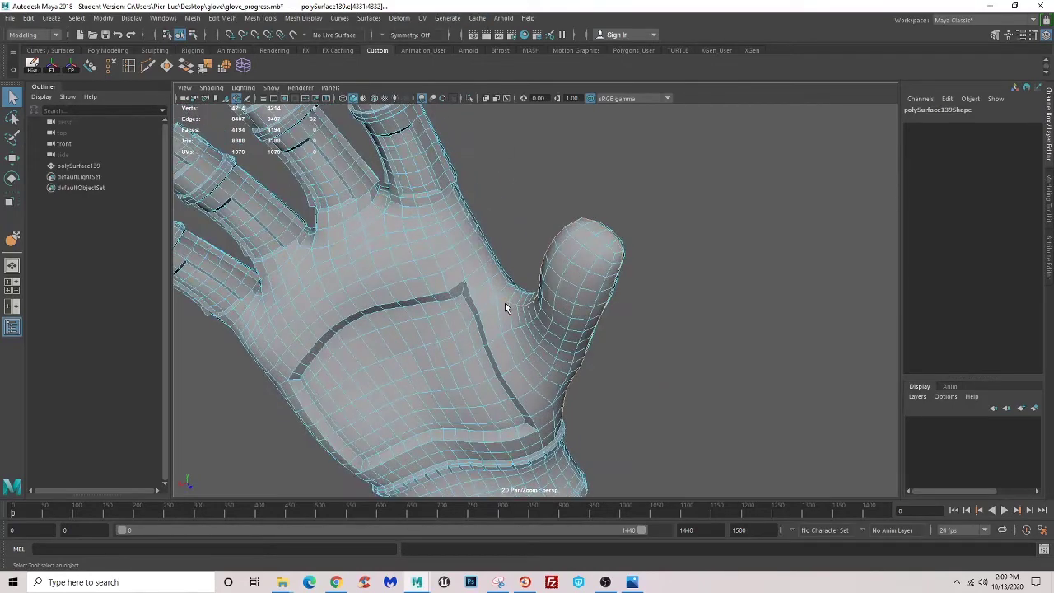
mouse_move(525, 301)
alt+mouse_down()
mouse_move(523, 325)
mouse_move(483, 318)
mouse_move(617, 305)
mouse_move(548, 282)
alt+mouse_up()
scroll(563, 319, up, 2)
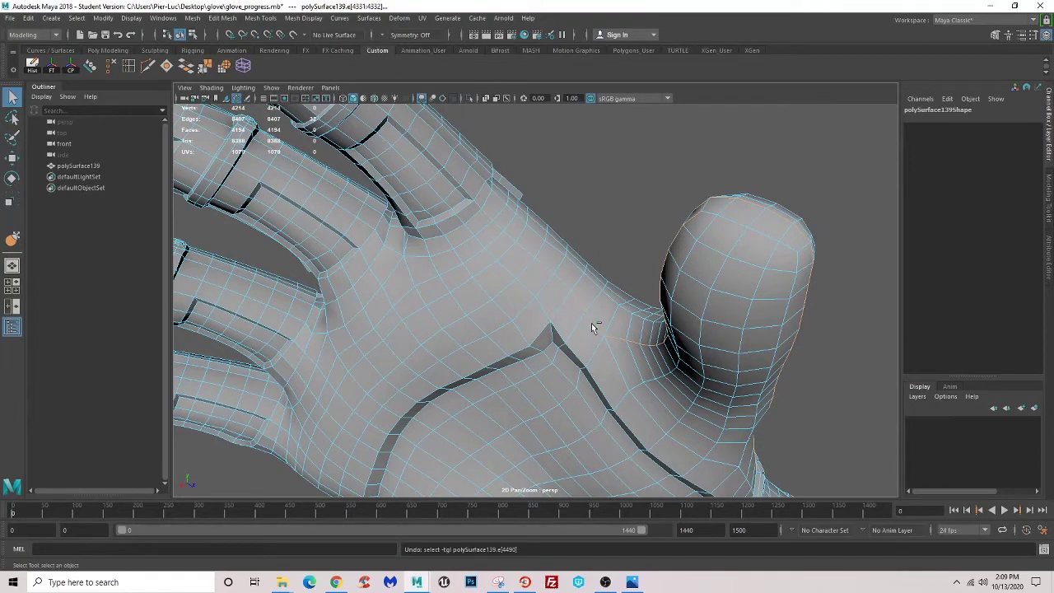
- Bevel the selected palm and thumb seam edges with one segment, adjusting the Fraction
click(219, 18)
click(247, 57)
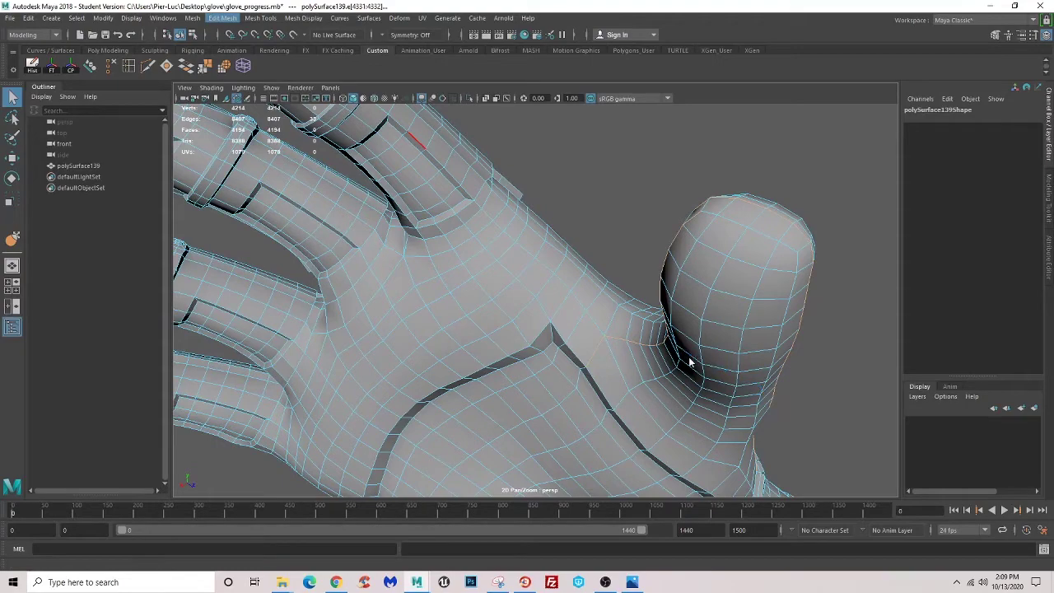
scroll(589, 302, up, 2)
scroll(560, 322, up, 3)
scroll(532, 342, up, 2)
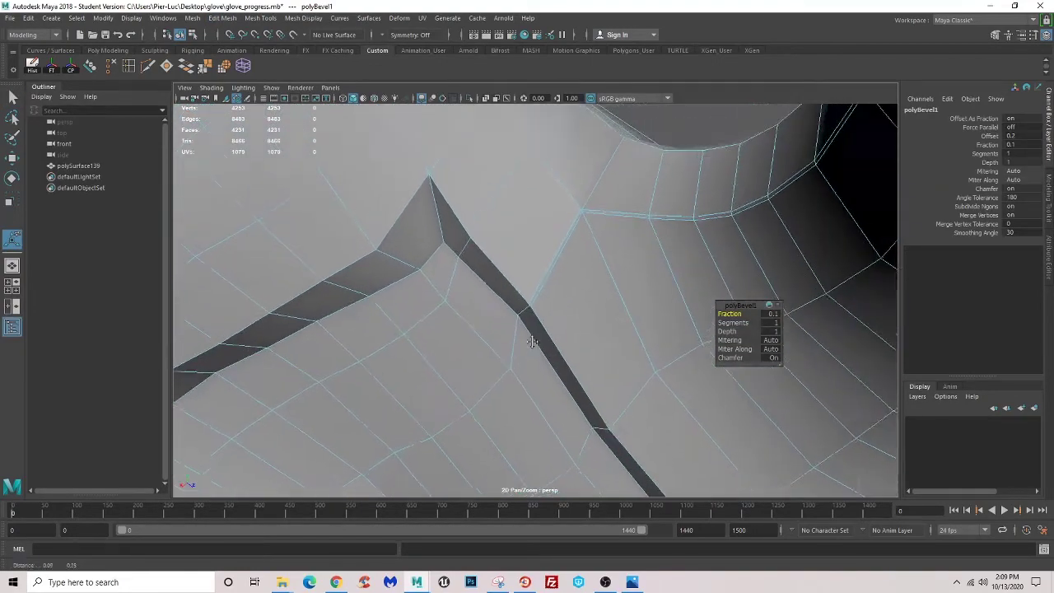
scroll(533, 342, down, 2)
scroll(539, 346, down, 2)
scroll(542, 346, down, 2)
scroll(541, 335, down, 2)
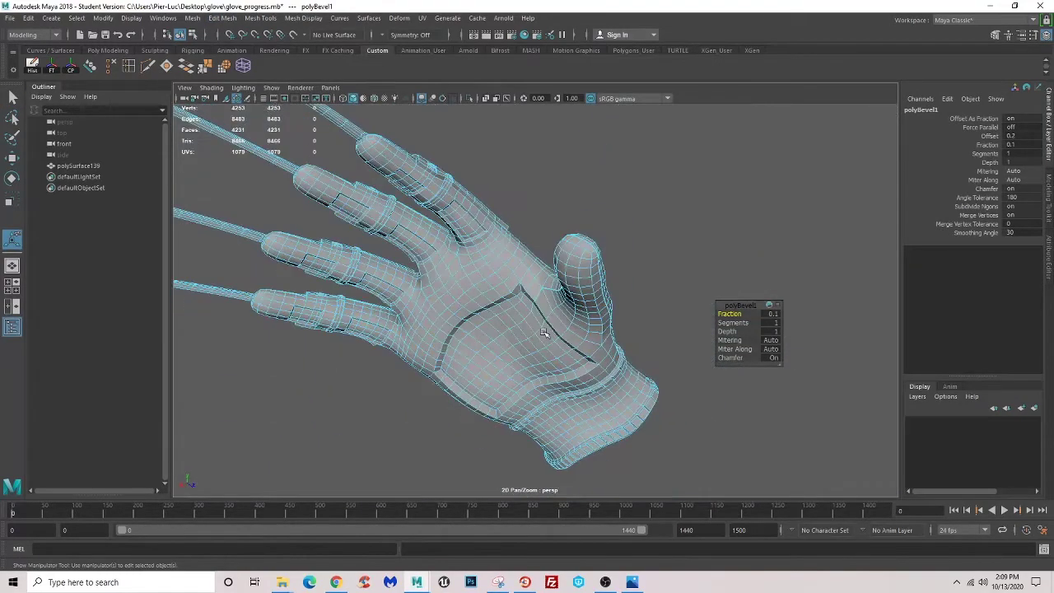
- Orbit in close to inspect the bevelled channels along the fingers and cuff edge
mouse_move(544, 332)
alt+mouse_down()
mouse_move(429, 323)
mouse_move(435, 299)
alt+mouse_up()
scroll(493, 315, up, 3)
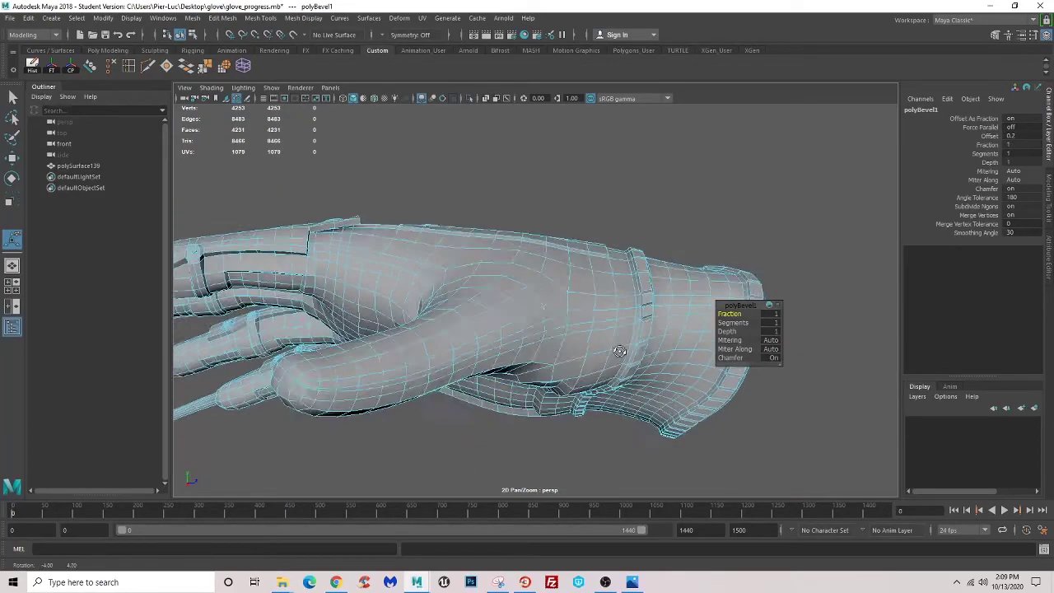
mouse_move(730, 315)
alt+mouse_down()
mouse_move(676, 353)
mouse_move(543, 304)
alt+mouse_up()
scroll(582, 321, up, 3)
scroll(577, 318, up, 3)
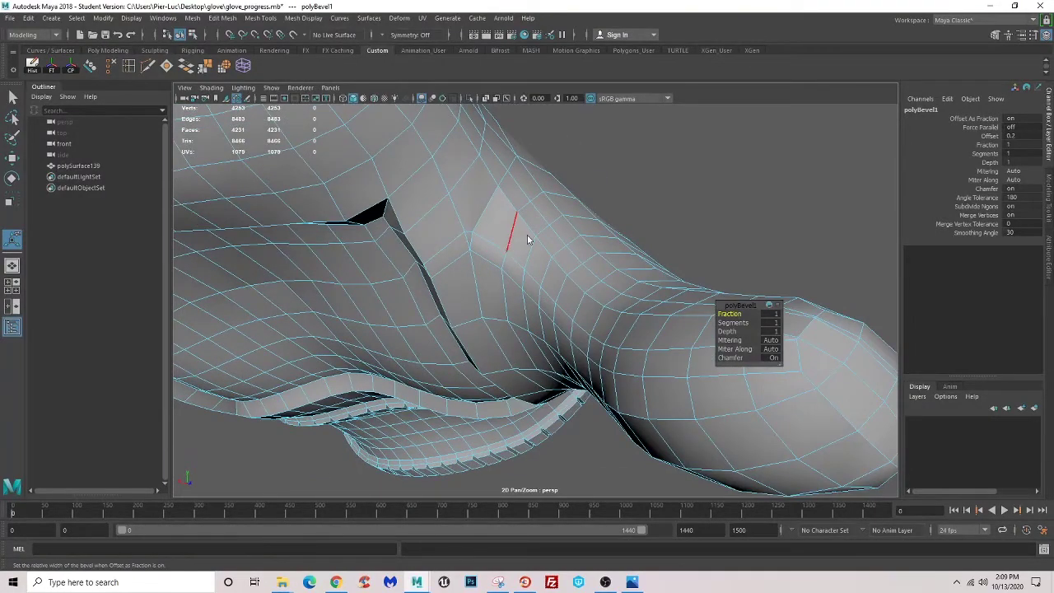
- Return to object mode, deselect the glove, and undo the last two changes
key(q)
key(F8)
scroll(670, 241, down, 5)
mouse_move(694, 292)
alt+mouse_down()
mouse_move(560, 302)
mouse_move(607, 272)
mouse_move(527, 354)
mouse_move(645, 375)
mouse_move(594, 376)
alt+mouse_up()
click(517, 369)
scroll(517, 368, up, 3)
scroll(536, 381, up, 3)
key(ctrl+z)
key(ctrl+z)
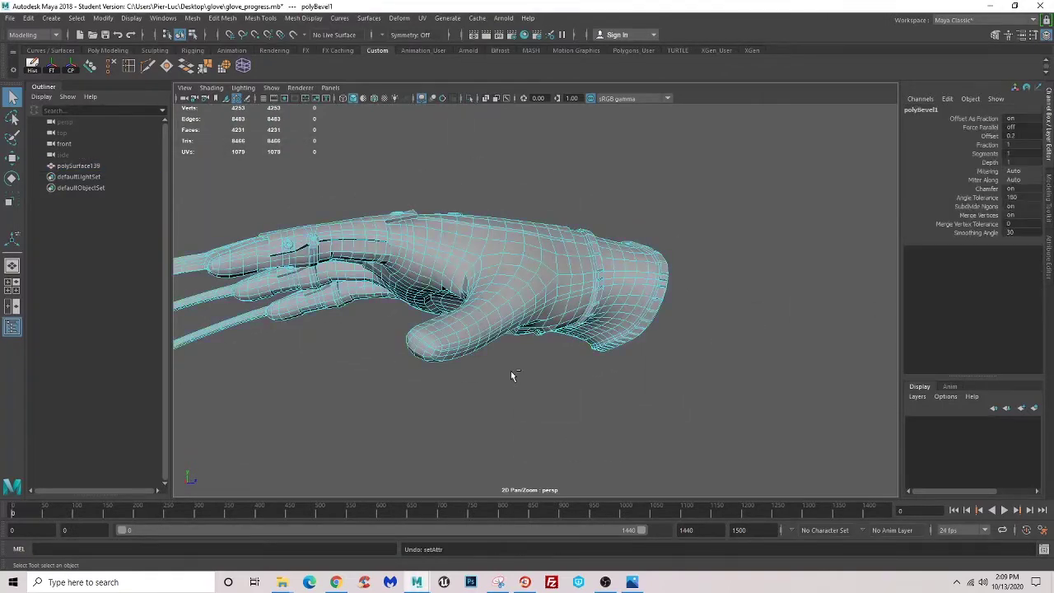
key(ctrl+z)
key(ctrl+z)
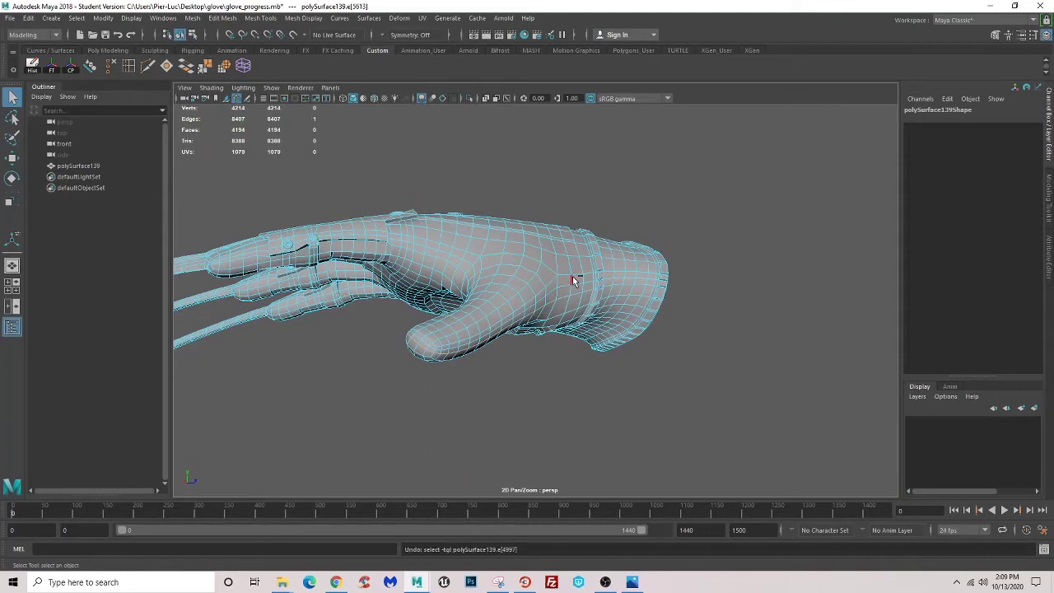
- Deselect and reselect the glove, viewing it from the back of the hand and palm-up
click(676, 349)
mouse_move(676, 349)
alt+mouse_down()
mouse_move(627, 437)
mouse_move(577, 302)
alt+mouse_up()
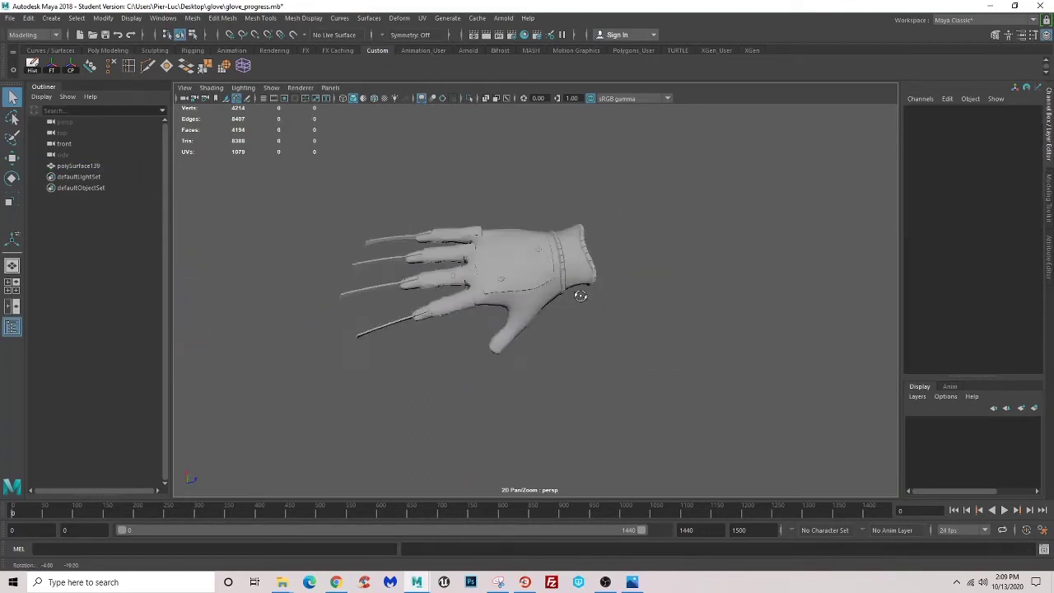
click(494, 272)
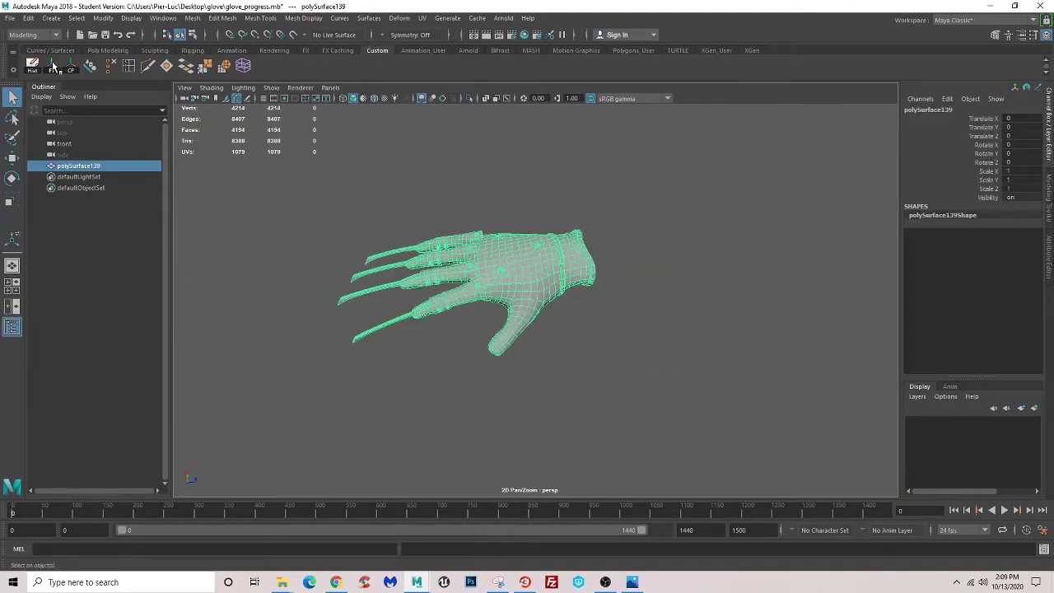
mouse_move(461, 314)
alt+mouse_down()
mouse_move(477, 247)
mouse_move(569, 230)
mouse_move(576, 294)
mouse_move(542, 284)
mouse_move(527, 393)
mouse_move(643, 377)
mouse_move(569, 302)
mouse_move(647, 285)
mouse_move(566, 354)
alt+mouse_up()
scroll(577, 294, up, 5)
scroll(542, 284, down, 3)
scroll(544, 330, down, 5)
- Reselect the glove and review it from an angled view of the fingers
click(542, 357)
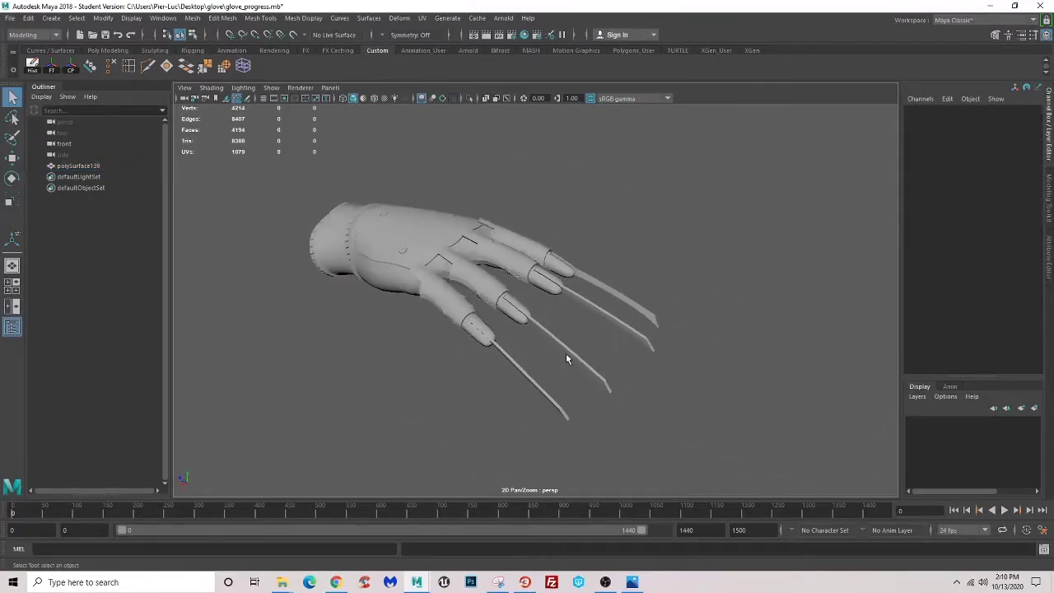
click(566, 354)
scroll(560, 429, up, 5)
scroll(552, 395, up, 3)
scroll(543, 368, up, 3)
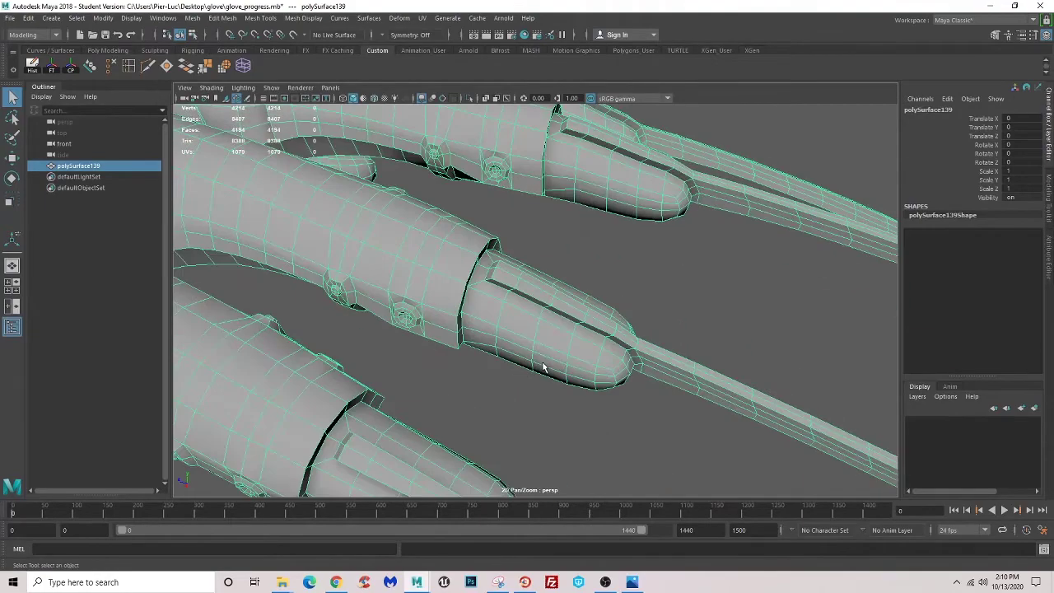
scroll(491, 328, down, 3)
scroll(504, 277, down, 3)
mouse_move(504, 277)
alt+mouse_down()
mouse_move(523, 271)
mouse_move(480, 292)
mouse_move(177, 72)
alt+mouse_up()
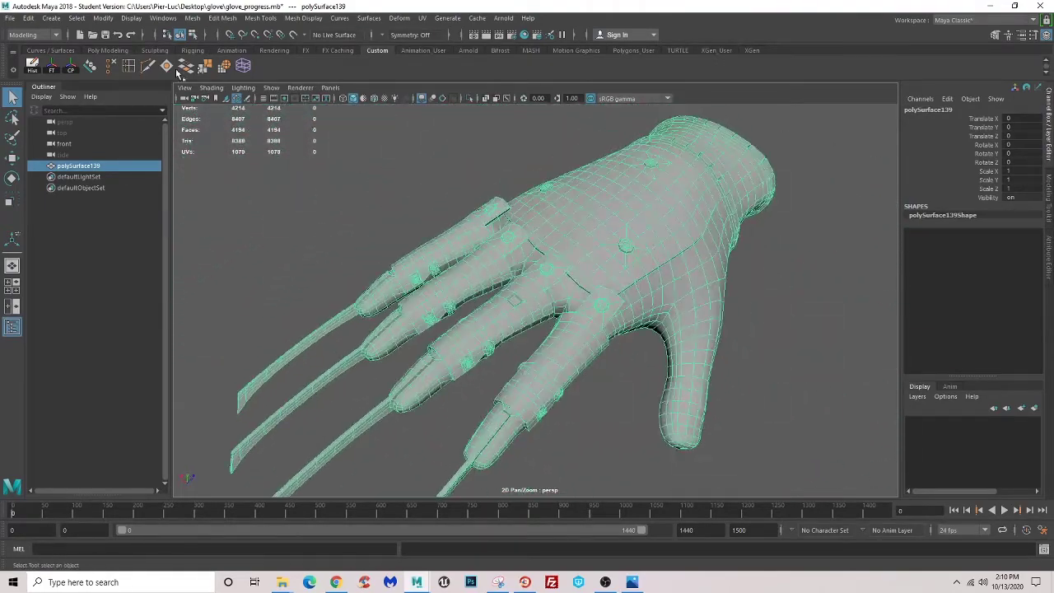
- Save the glove scene, continuing past the Student Version prompt
click(10, 19)
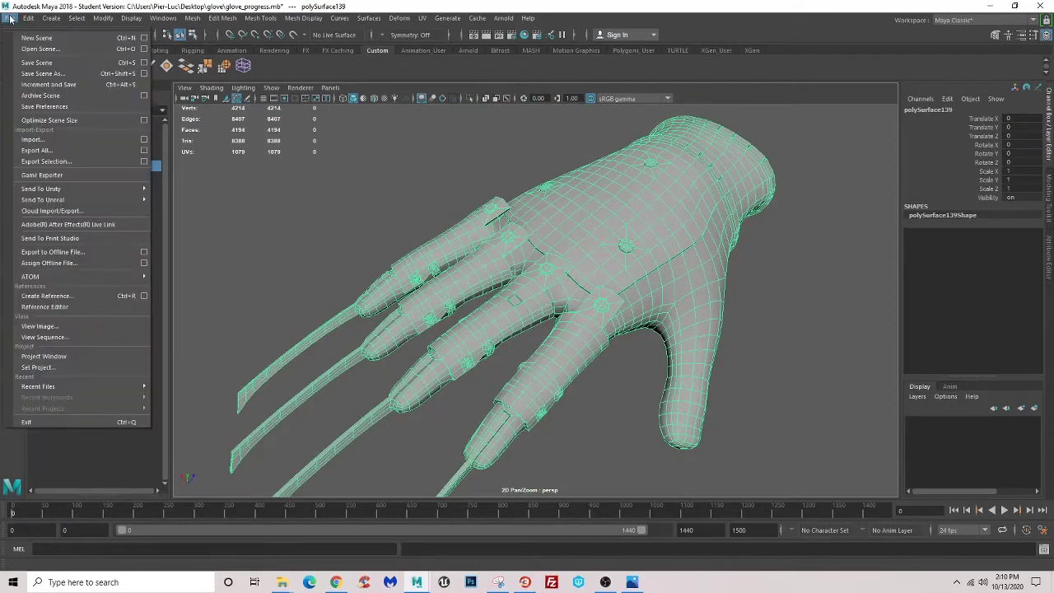
click(37, 62)
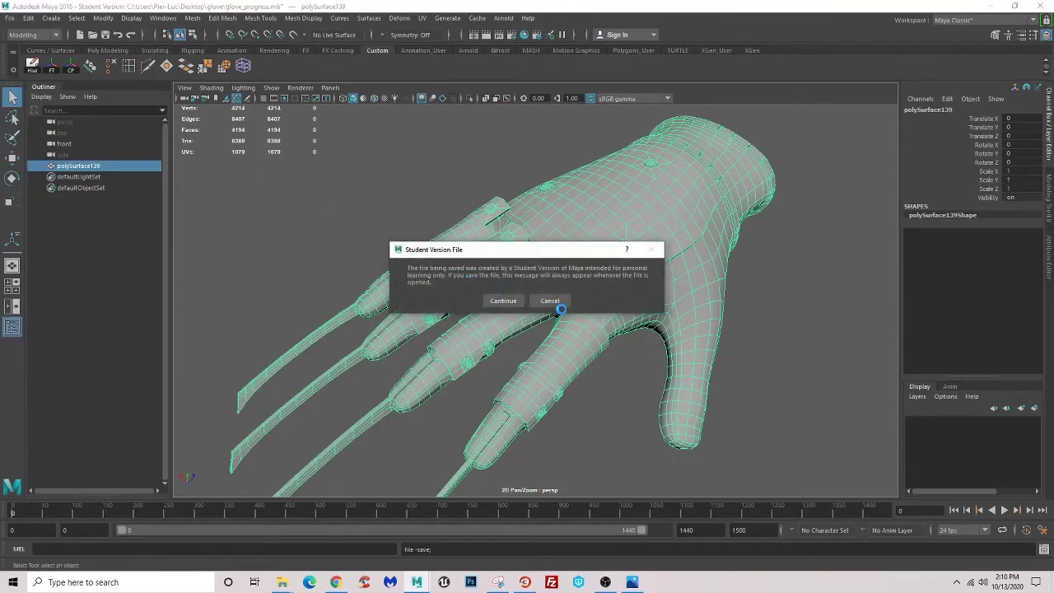
click(503, 301)
- Orbit down to the glove's wrist opening and switch the mesh to Edge mode
mouse_move(687, 266)
alt+mouse_down()
mouse_move(541, 278)
mouse_move(970, 428)
alt+mouse_up()
mouse_move(695, 250)
alt+mouse_down()
mouse_move(690, 80)
mouse_move(612, 250)
mouse_move(441, 293)
mouse_move(442, 252)
mouse_move(482, 293)
alt+mouse_up()
right_drag(482, 293, 483, 257)
- Select the wrist opening's rim edges and extrude them downward into a sleeve
click(478, 293)
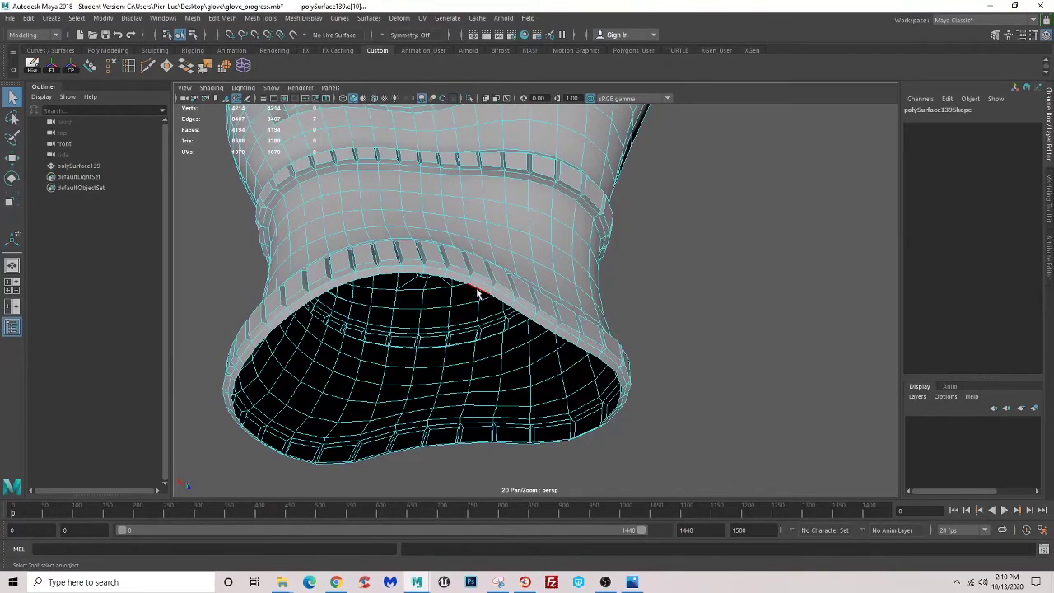
scroll(496, 306, down, 5)
mouse_move(596, 360)
alt+mouse_down()
mouse_move(586, 423)
mouse_move(435, 304)
alt+mouse_up()
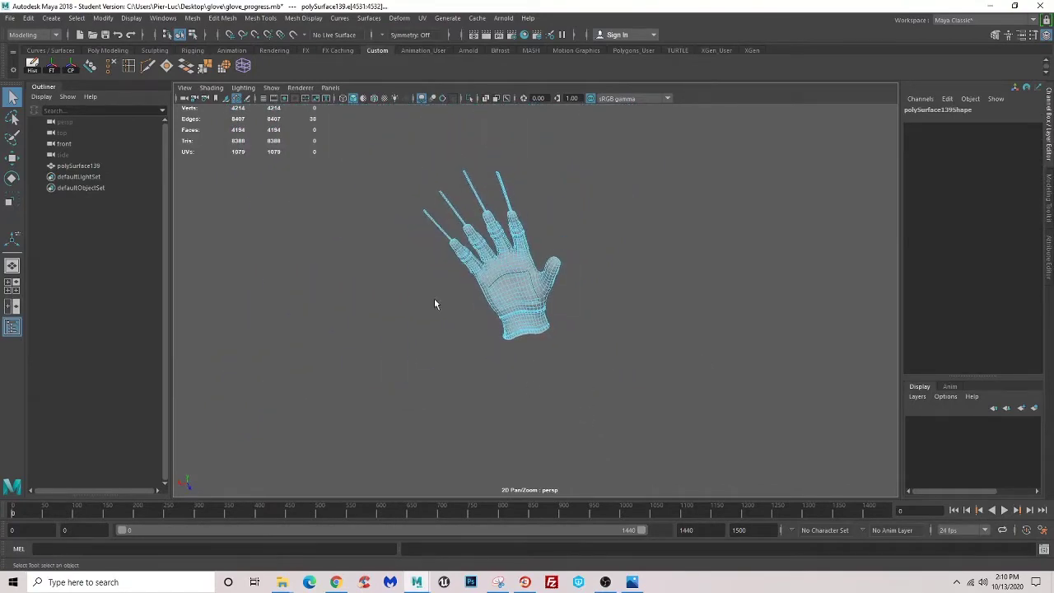
alt+drag(646, 355, 546, 362)
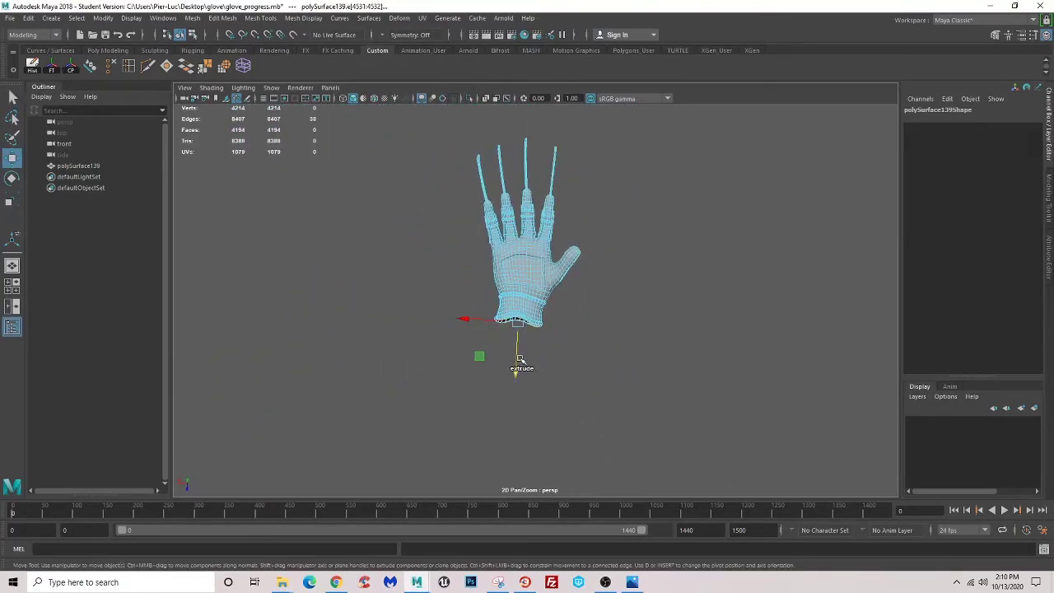
middle_drag(509, 399, 495, 435)
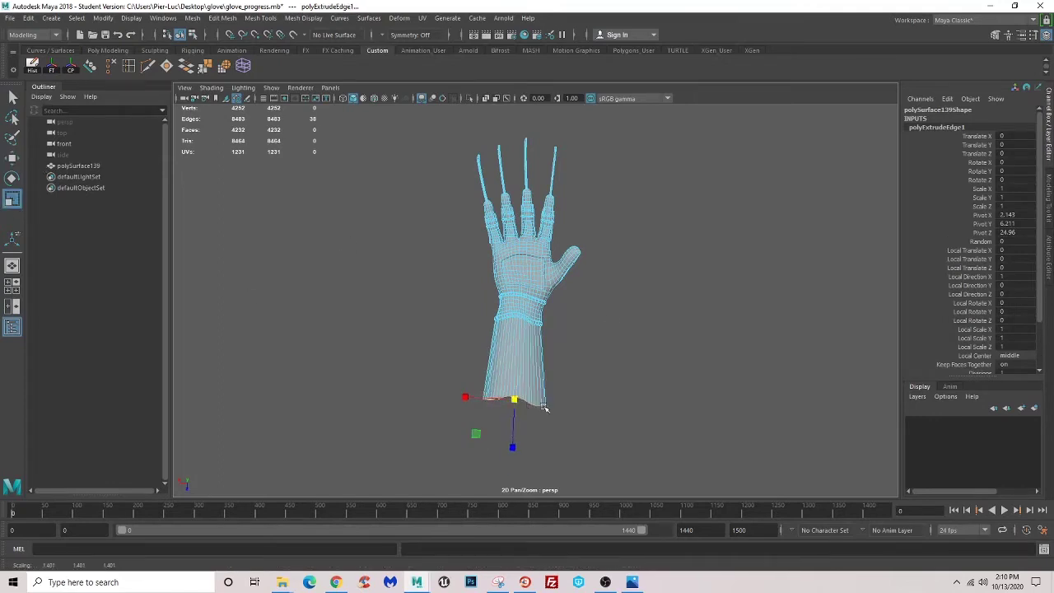
- Review the new sleeve from side, below and top-down views with the Move tool active
mouse_move(544, 406)
alt+mouse_down()
mouse_move(503, 300)
mouse_move(420, 247)
alt+mouse_up()
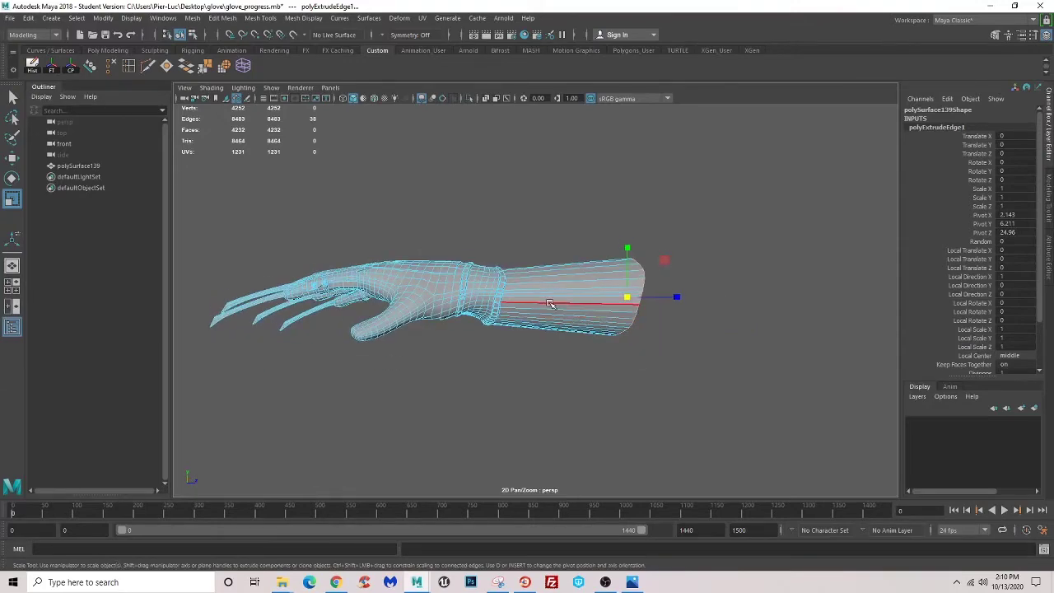
mouse_move(550, 304)
alt+mouse_down()
mouse_move(558, 294)
mouse_move(579, 331)
mouse_move(572, 360)
mouse_move(557, 360)
alt+mouse_up()
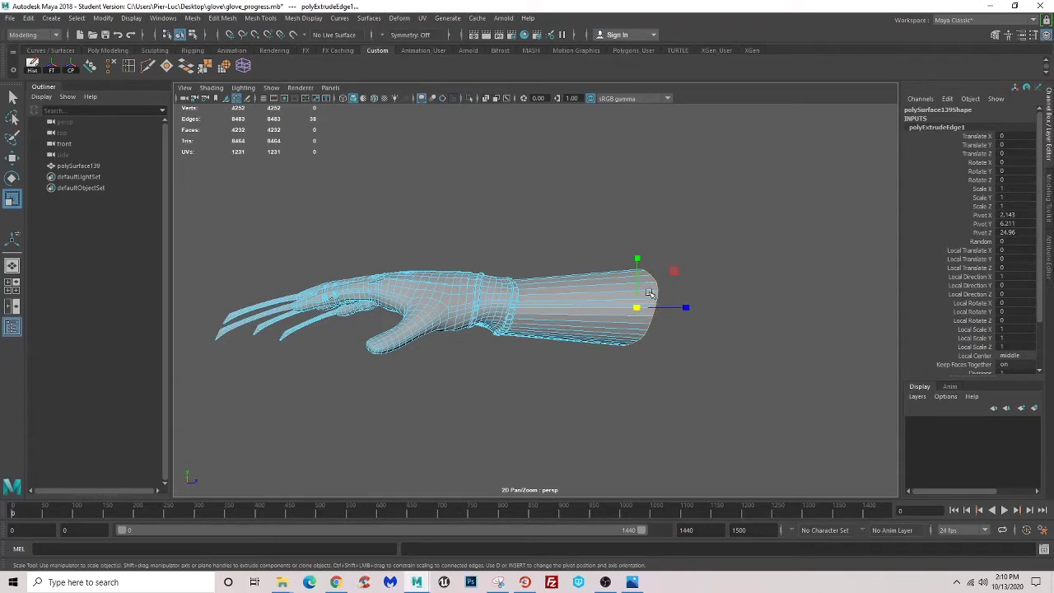
alt+drag(650, 293, 635, 277)
key(w)
mouse_move(610, 367)
alt+mouse_down()
mouse_move(595, 386)
mouse_move(454, 415)
mouse_move(497, 391)
mouse_move(482, 391)
alt+mouse_up()
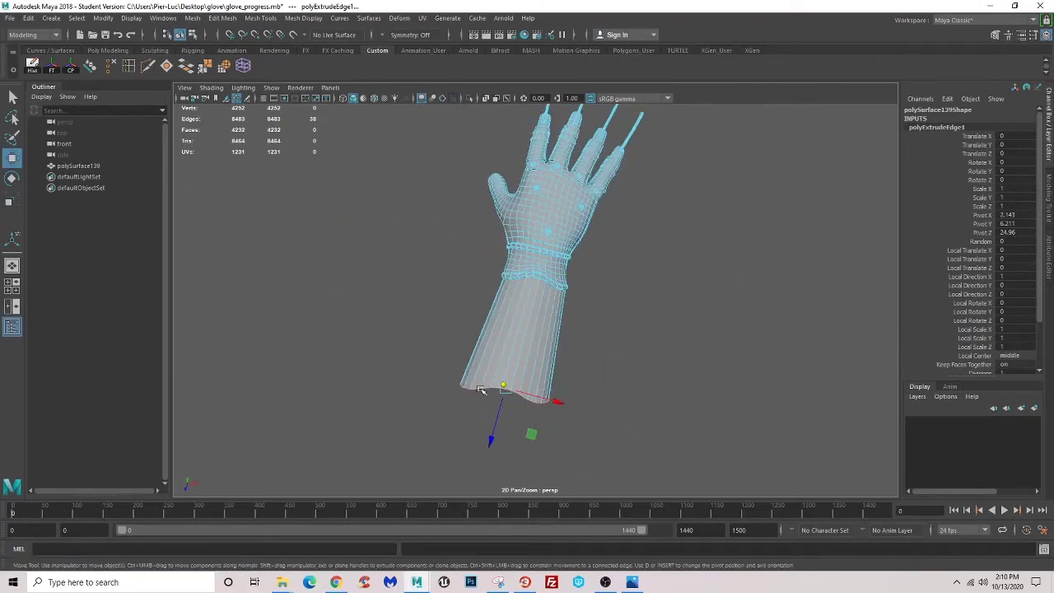
mouse_move(553, 400)
alt+mouse_down()
mouse_move(544, 306)
mouse_move(440, 288)
mouse_move(451, 264)
alt+mouse_up()
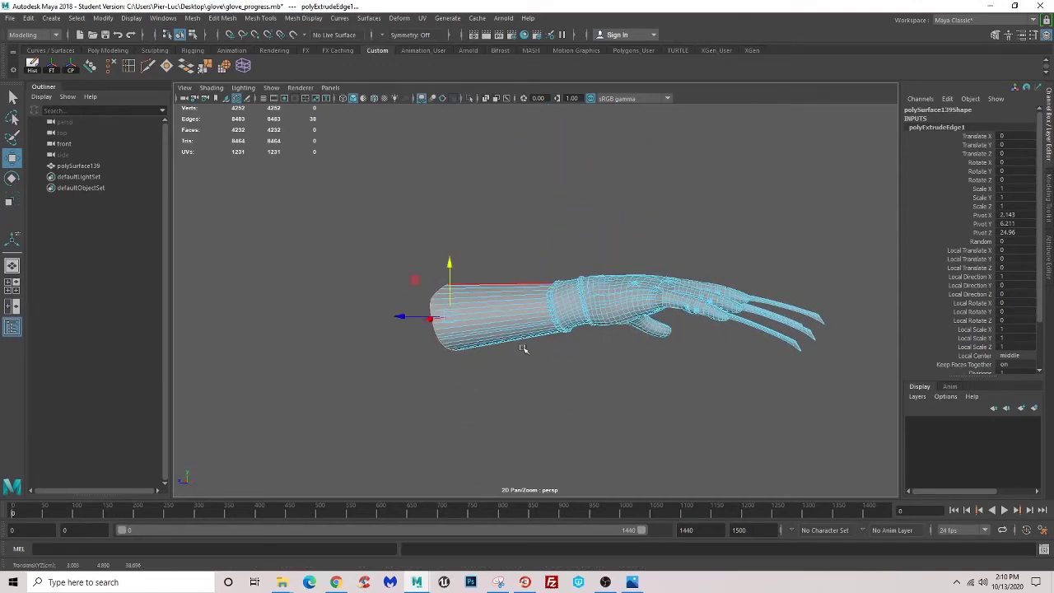
mouse_move(523, 348)
alt+mouse_down()
mouse_move(388, 278)
mouse_move(537, 337)
mouse_move(501, 305)
mouse_move(555, 391)
mouse_move(566, 386)
alt+mouse_up()
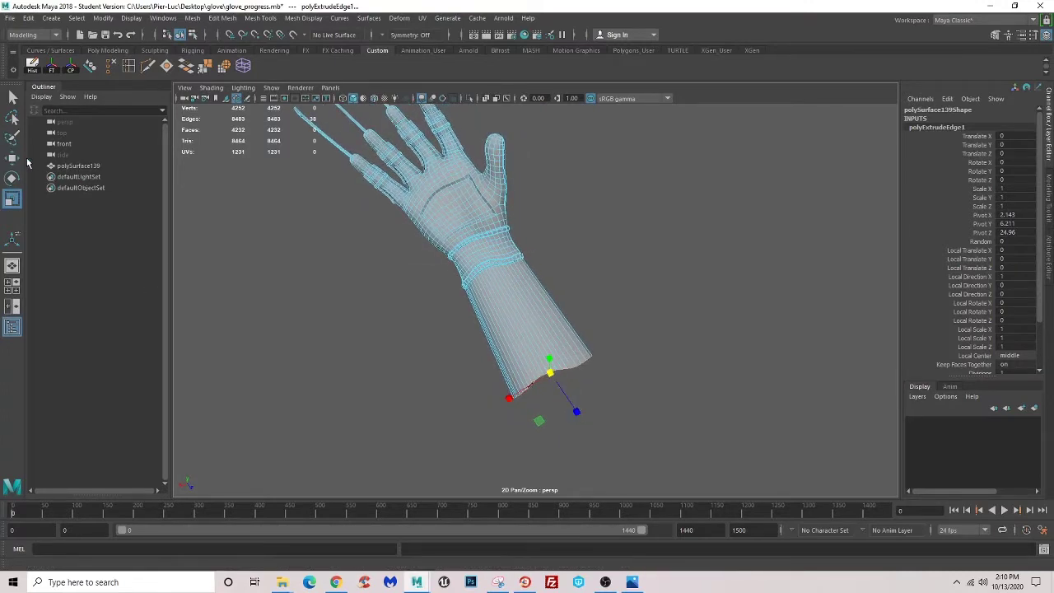
alt+drag(588, 346, 528, 346)
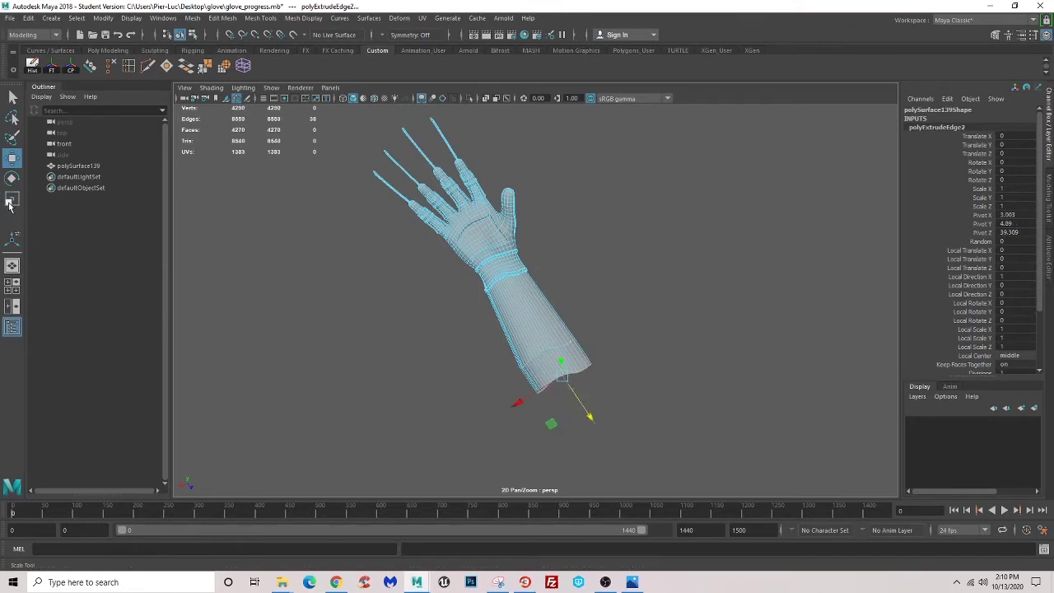
mouse_move(564, 343)
alt+mouse_down()
mouse_move(555, 360)
mouse_move(487, 360)
mouse_move(536, 353)
mouse_move(563, 376)
mouse_move(531, 328)
alt+mouse_up()
scroll(496, 311, up, 4)
mouse_move(546, 303)
alt+mouse_down()
mouse_move(640, 318)
mouse_move(624, 294)
mouse_move(641, 308)
mouse_move(577, 272)
mouse_move(565, 202)
mouse_move(638, 278)
mouse_move(486, 289)
alt+mouse_up()
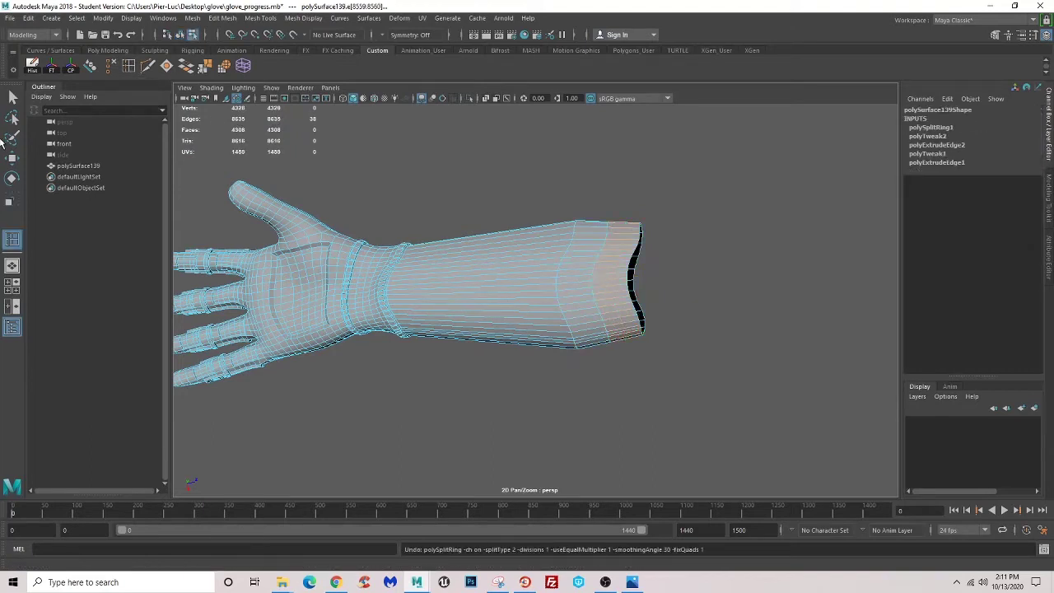
- Select the sleeve opening's edges and scale the end loop up slightly
click(10, 156)
alt+drag(596, 277, 603, 263)
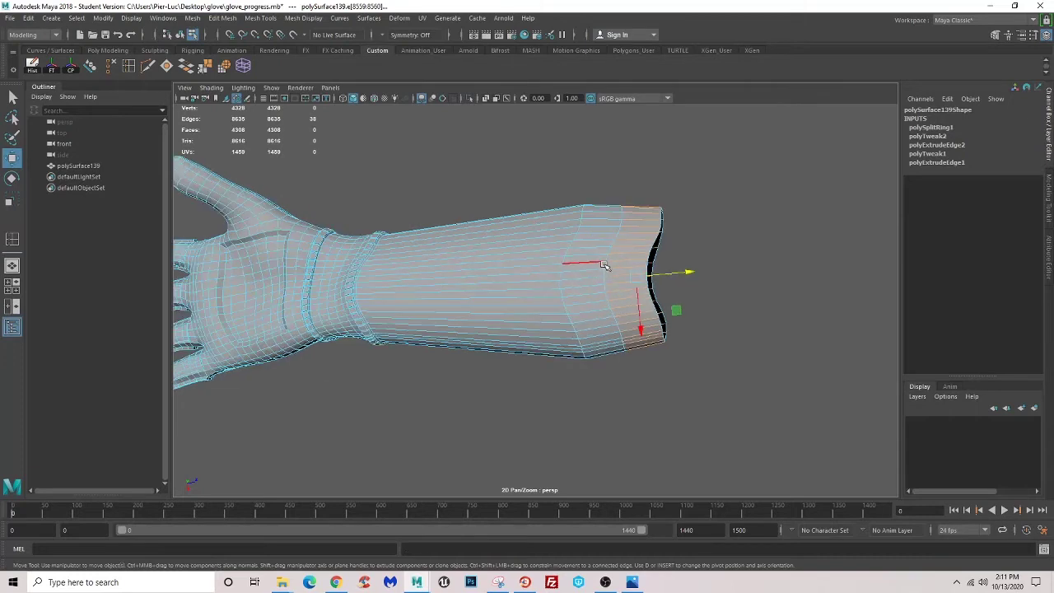
key(r)
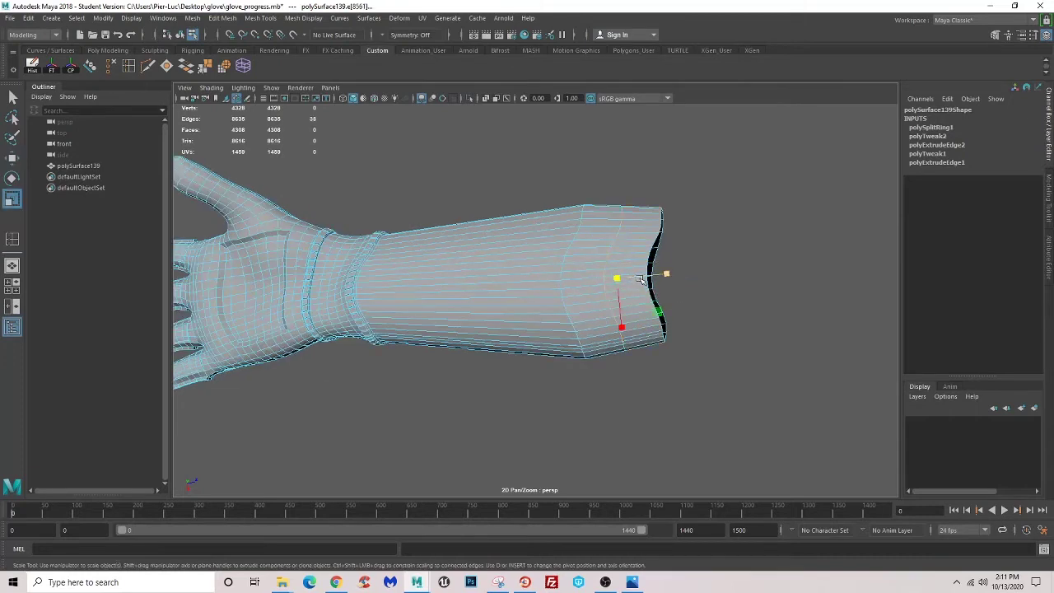
mouse_move(669, 274)
mouse_down()
mouse_move(587, 486)
mouse_move(497, 360)
mouse_move(448, 315)
mouse_move(447, 299)
mouse_move(571, 207)
mouse_up()
click(679, 275)
- Select the edge loop near the sleeve opening and shrink it slightly
scroll(486, 344, up, 5)
scroll(495, 305, down, 4)
scroll(486, 299, up, 5)
alt+drag(485, 299, 567, 288)
double_click(528, 283)
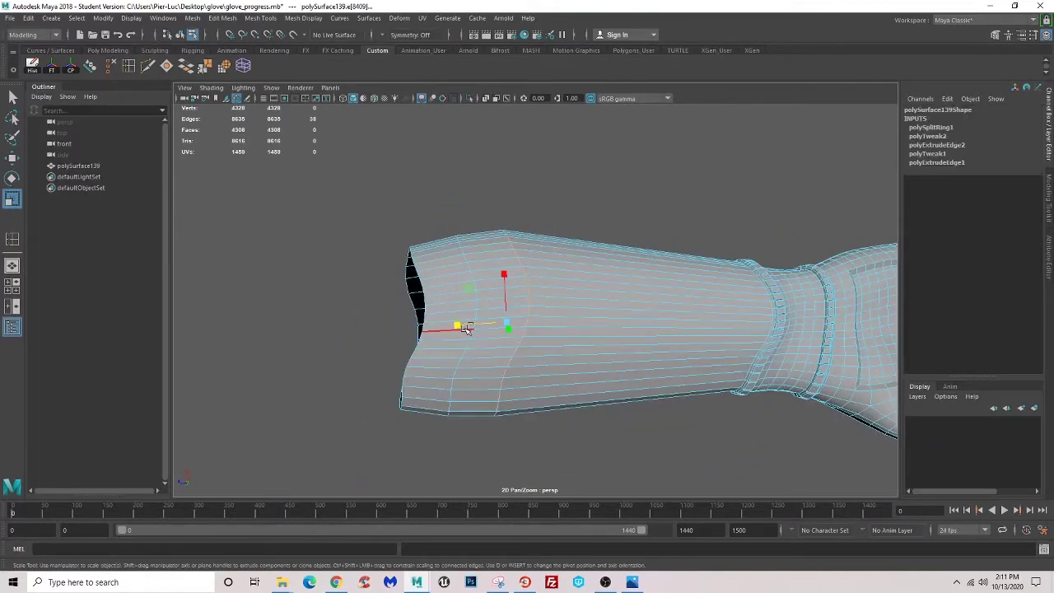
drag(466, 327, 460, 323)
click(589, 169)
- Select an edge loop near the sleeve end with the Move tool, then clear it
scroll(577, 330, down, 5)
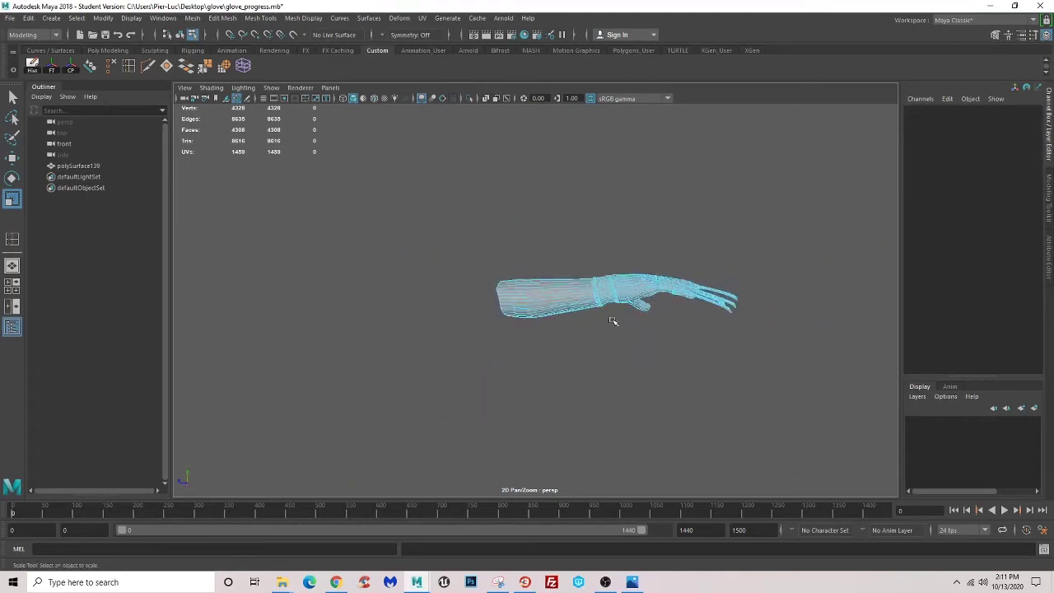
alt+drag(612, 318, 455, 321)
scroll(455, 334, up, 1)
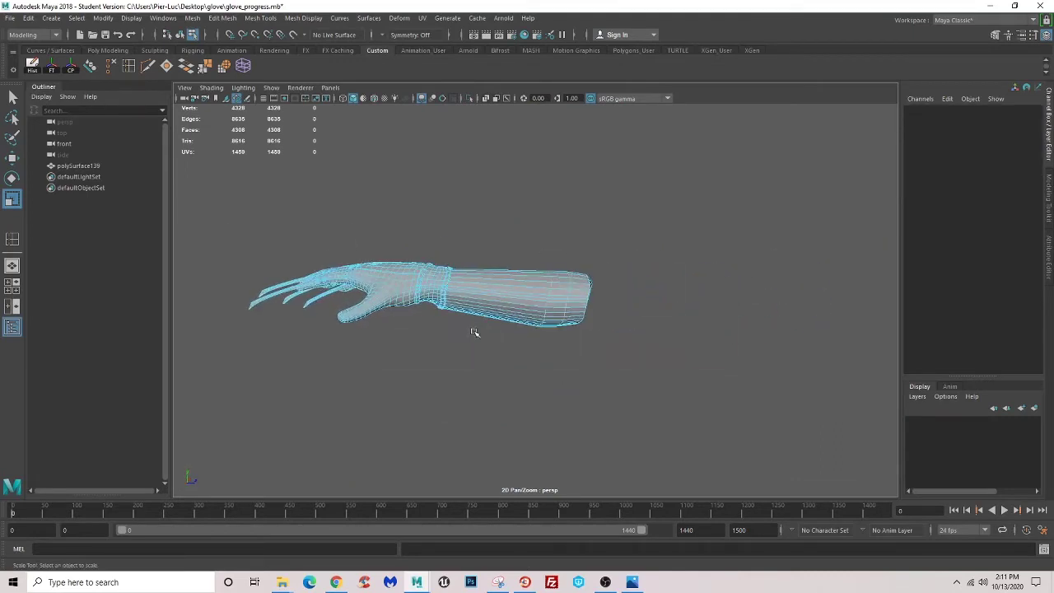
scroll(502, 324, up, 3)
scroll(526, 321, up, 2)
scroll(541, 301, up, 2)
double_click(560, 278)
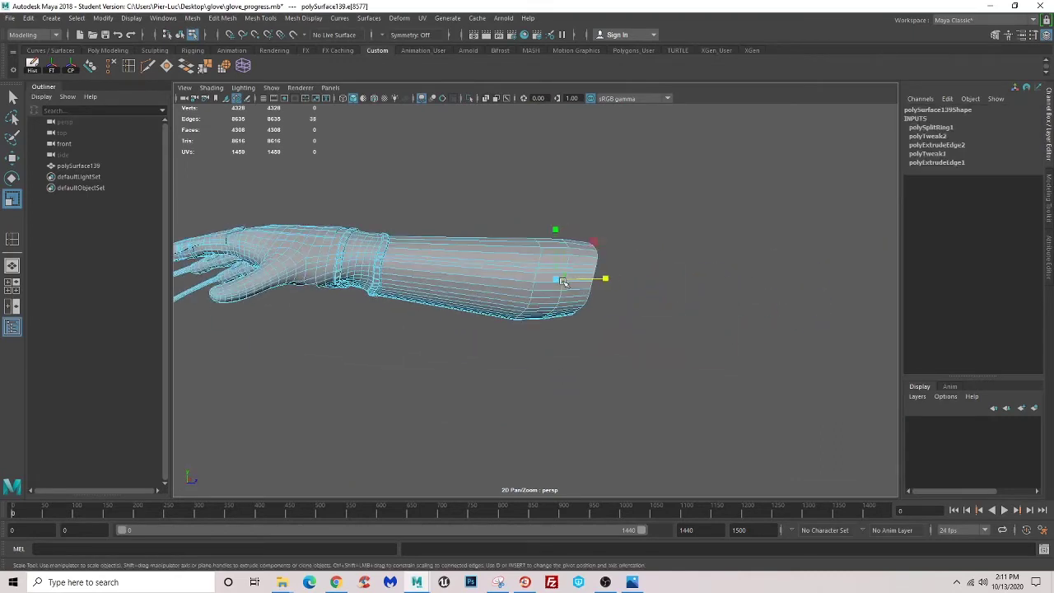
alt+drag(557, 279, 556, 302)
key(w)
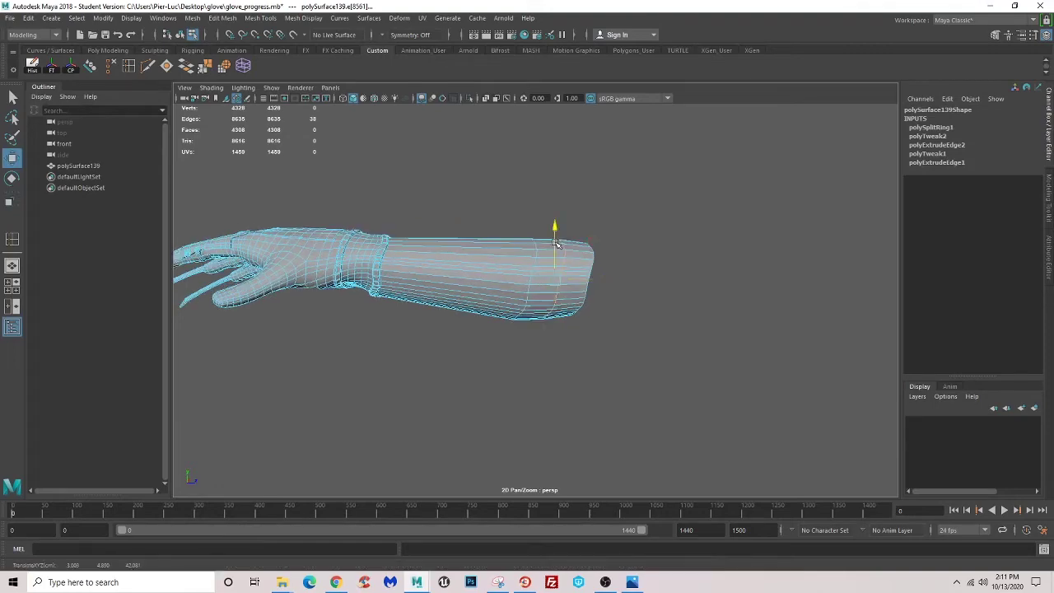
click(610, 349)
- Look into the sleeve opening and select, then deselect, the loop near its open end
alt+drag(610, 349, 632, 390)
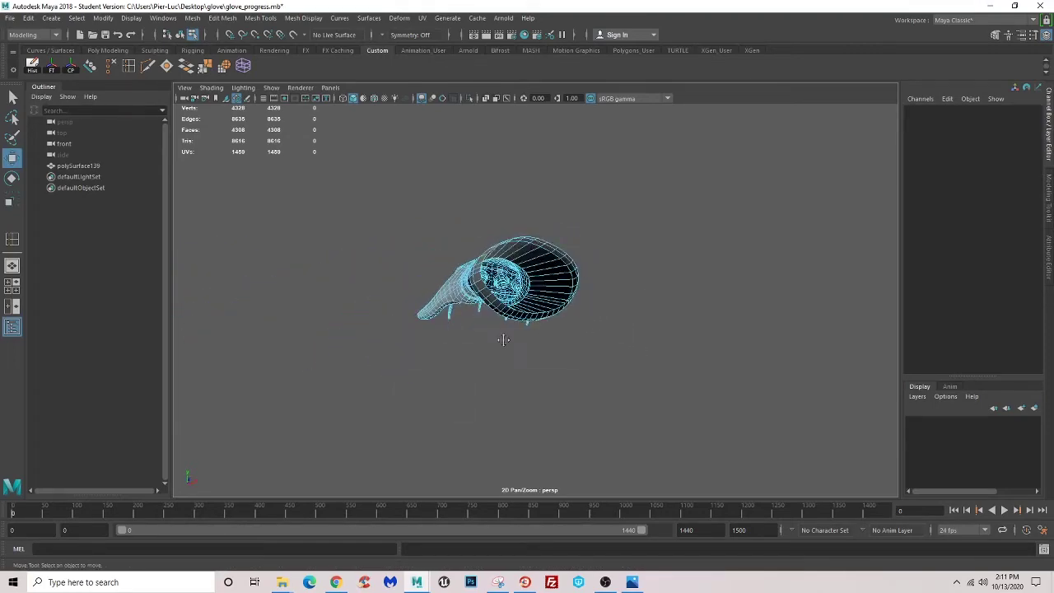
double_click(589, 310)
alt+drag(589, 310, 613, 312)
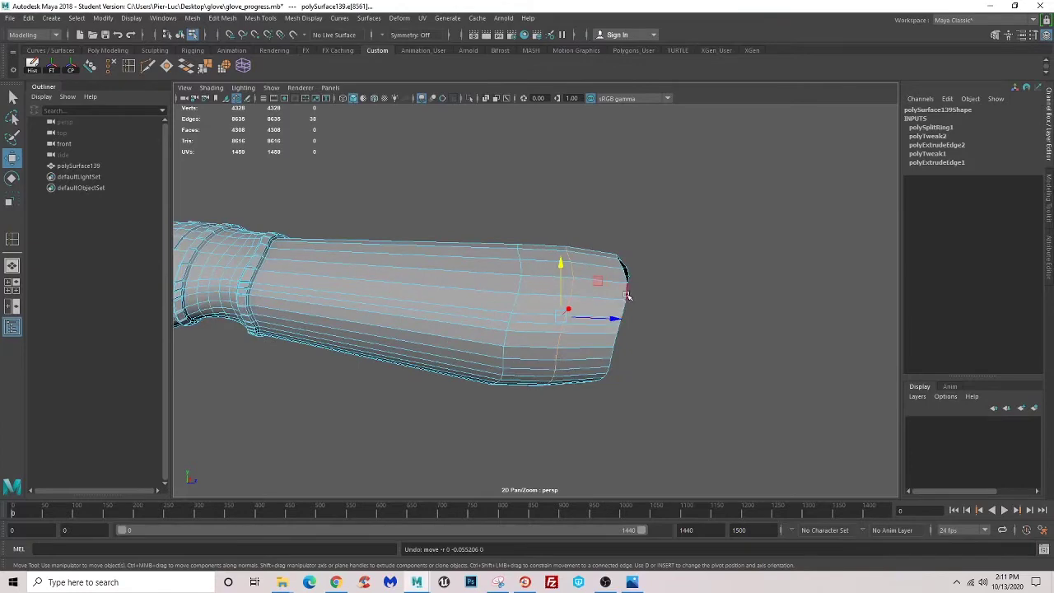
click(657, 396)
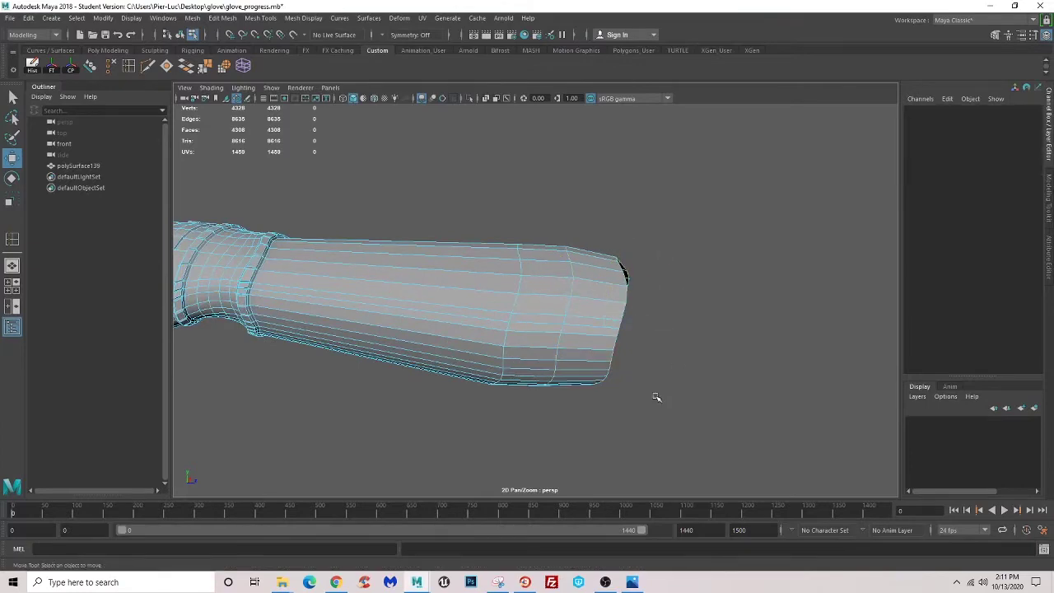
mouse_move(657, 395)
alt+mouse_down()
mouse_move(409, 382)
mouse_move(543, 348)
mouse_move(576, 393)
alt+mouse_up()
scroll(535, 357, up, 5)
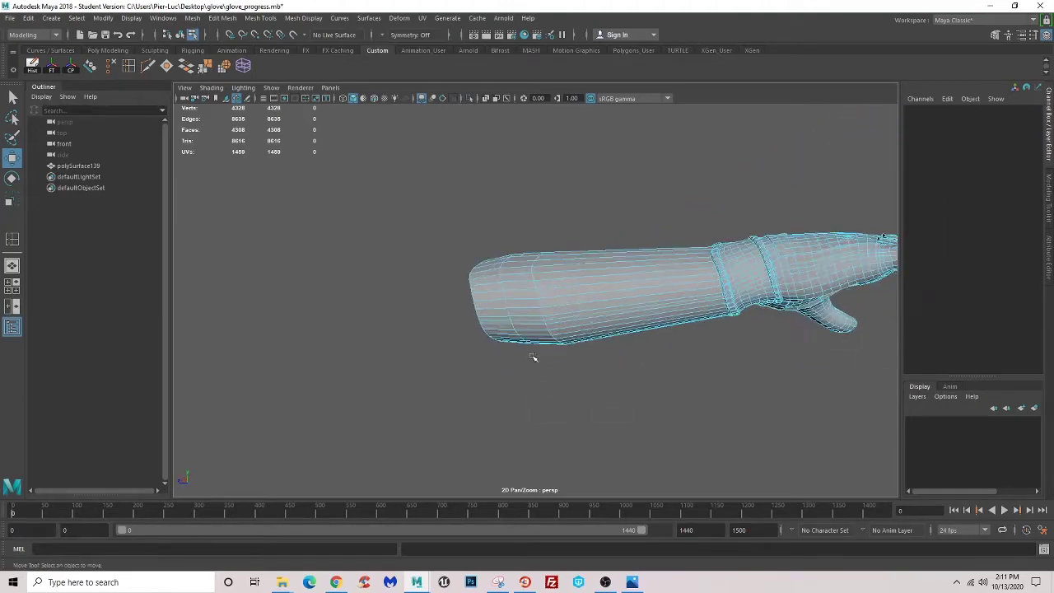
- Enlarge the sleeve's end loop slightly and move it vertically
click(514, 307)
key(r)
alt+drag(511, 303, 493, 298)
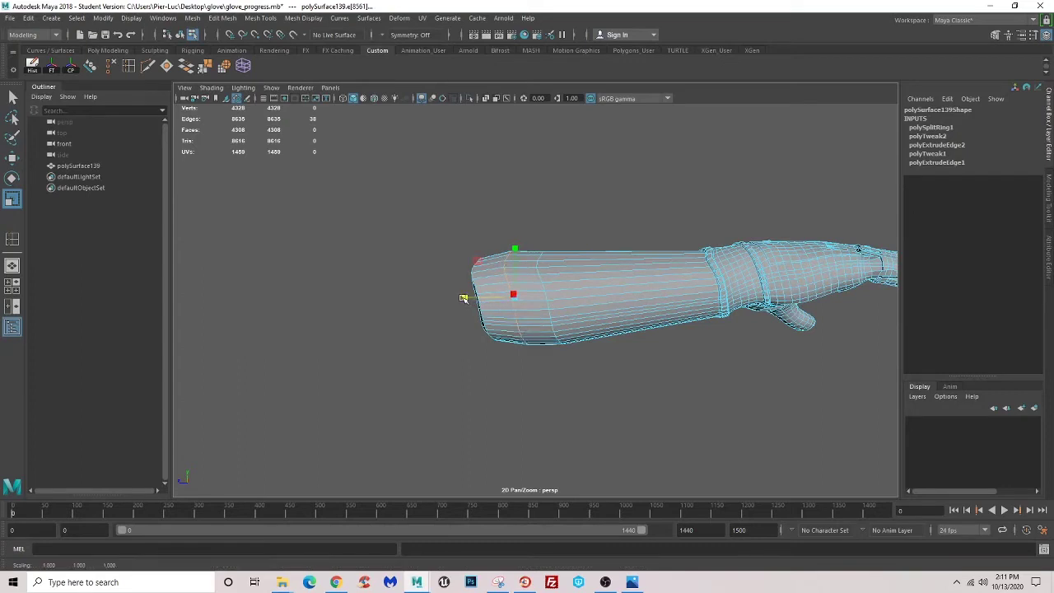
key(w)
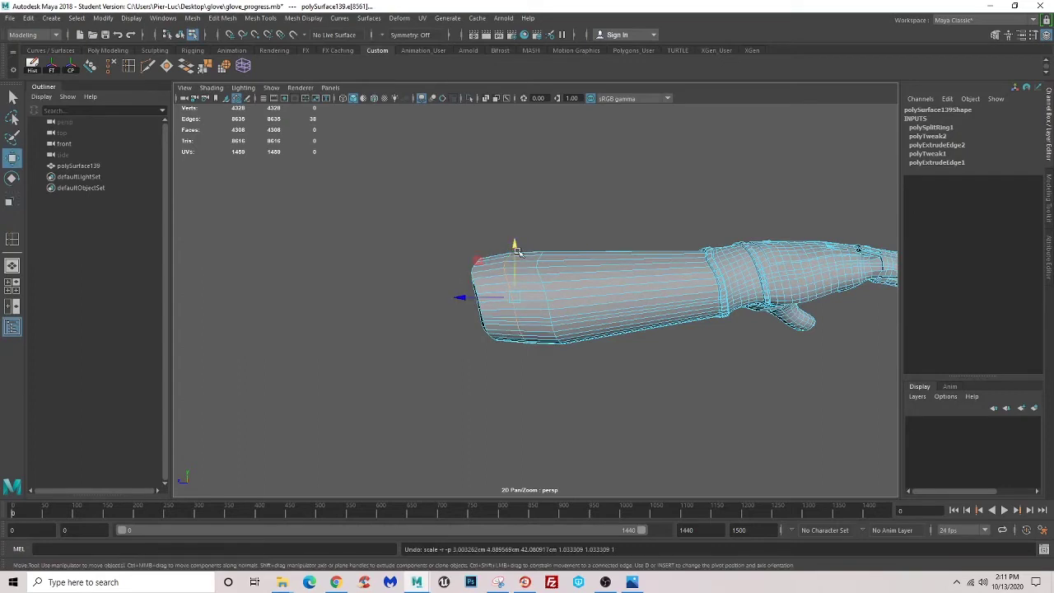
click(515, 249)
click(572, 204)
mouse_move(574, 296)
alt+mouse_down()
mouse_move(563, 357)
mouse_move(539, 357)
mouse_move(565, 344)
mouse_move(546, 344)
mouse_move(602, 255)
mouse_move(665, 258)
mouse_move(581, 327)
alt+mouse_up()
scroll(549, 349, up, 2)
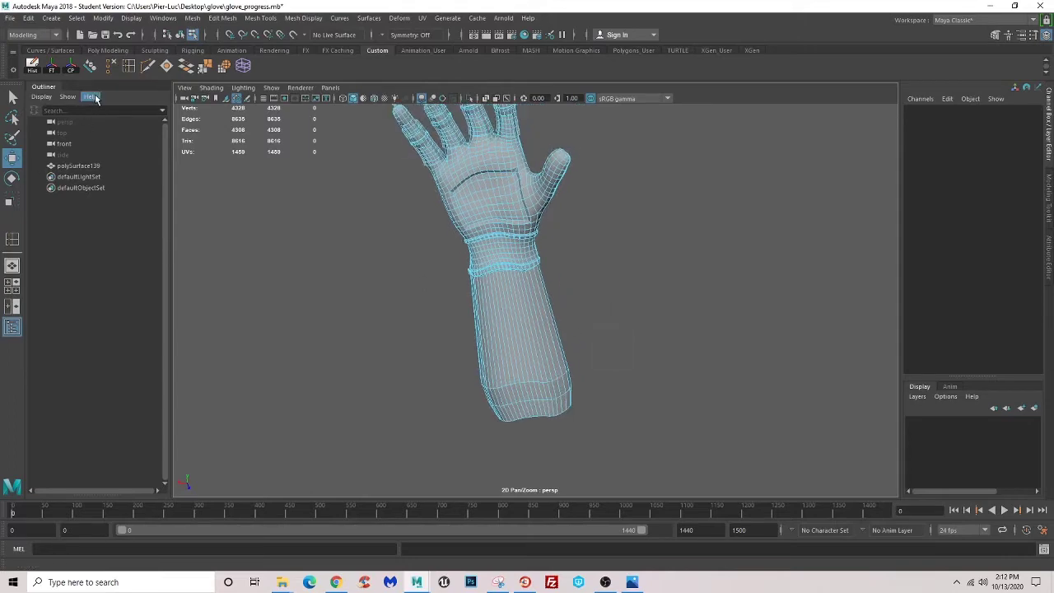
- Insert a new edge loop around the forearm sleeve
click(131, 66)
scroll(499, 252, up, 3)
click(504, 328)
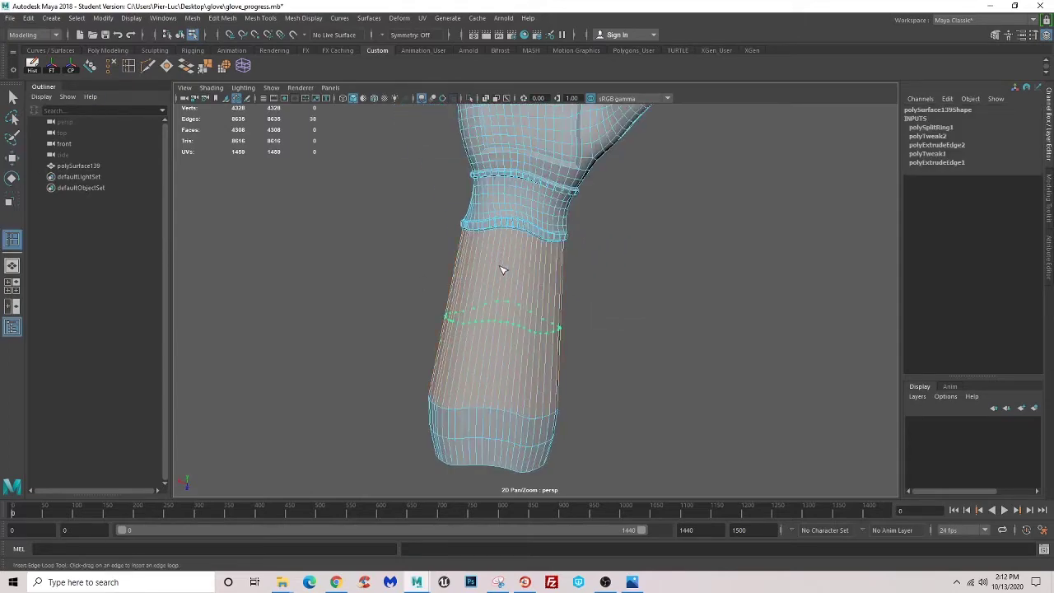
click(12, 201)
mouse_move(527, 346)
alt+mouse_down()
mouse_move(577, 353)
mouse_move(538, 347)
alt+mouse_up()
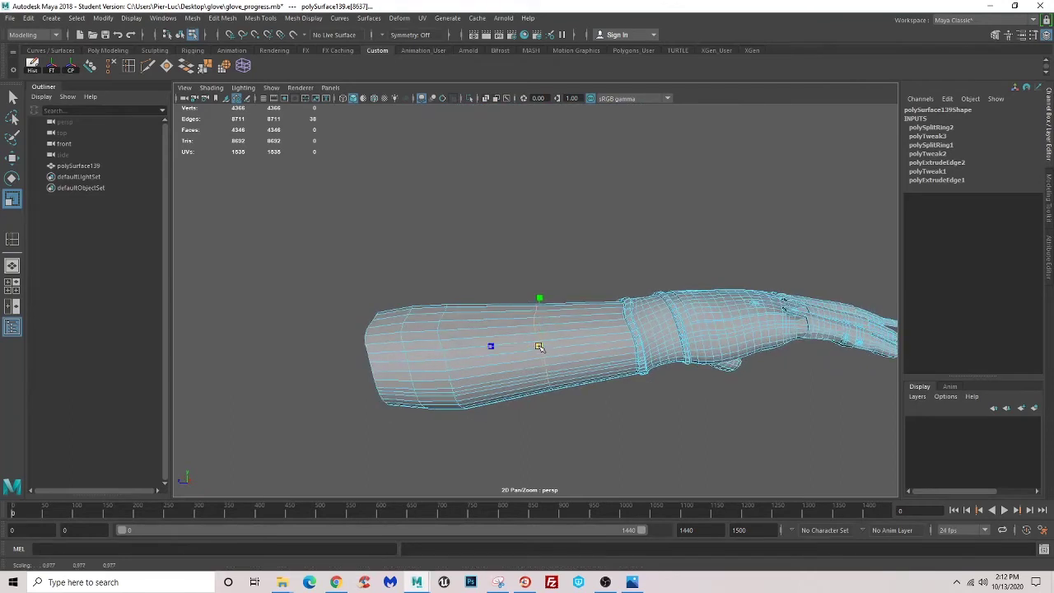
click(584, 254)
- Tumble from the back of the hand toward the forearm and select polySurface139
scroll(607, 452, down, 5)
mouse_move(607, 452)
alt+mouse_down()
mouse_move(550, 404)
mouse_move(563, 371)
alt+mouse_up()
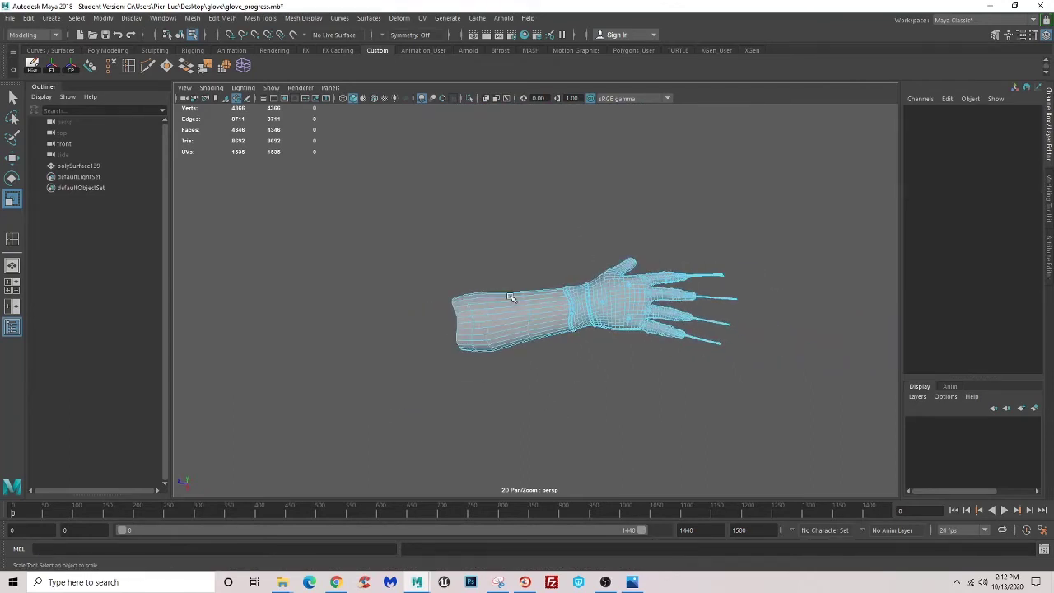
mouse_move(509, 297)
alt+mouse_down()
mouse_move(496, 297)
mouse_move(511, 233)
mouse_move(394, 270)
alt+mouse_up()
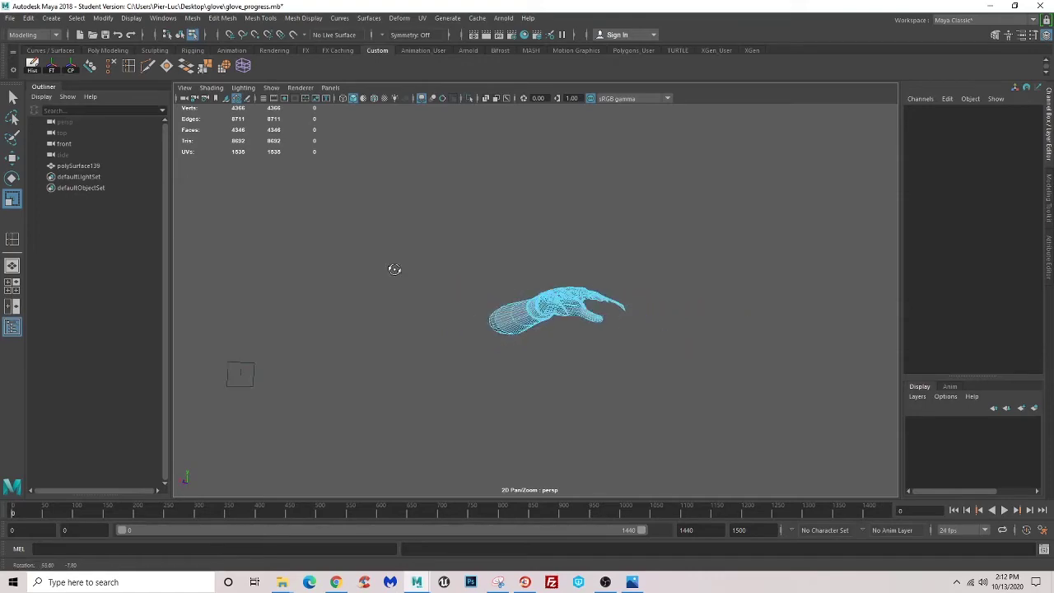
mouse_move(490, 346)
alt+mouse_down()
mouse_move(522, 322)
mouse_move(513, 228)
mouse_move(365, 247)
mouse_move(323, 287)
mouse_move(651, 344)
mouse_move(620, 280)
alt+mouse_up()
scroll(498, 330, up, 5)
scroll(501, 324, up, 2)
scroll(501, 325, up, 2)
right_drag(620, 265, 671, 249)
mouse_move(617, 297)
alt+mouse_down()
mouse_move(661, 360)
mouse_move(538, 310)
mouse_move(567, 268)
mouse_move(547, 355)
alt+mouse_up()
click(567, 268)
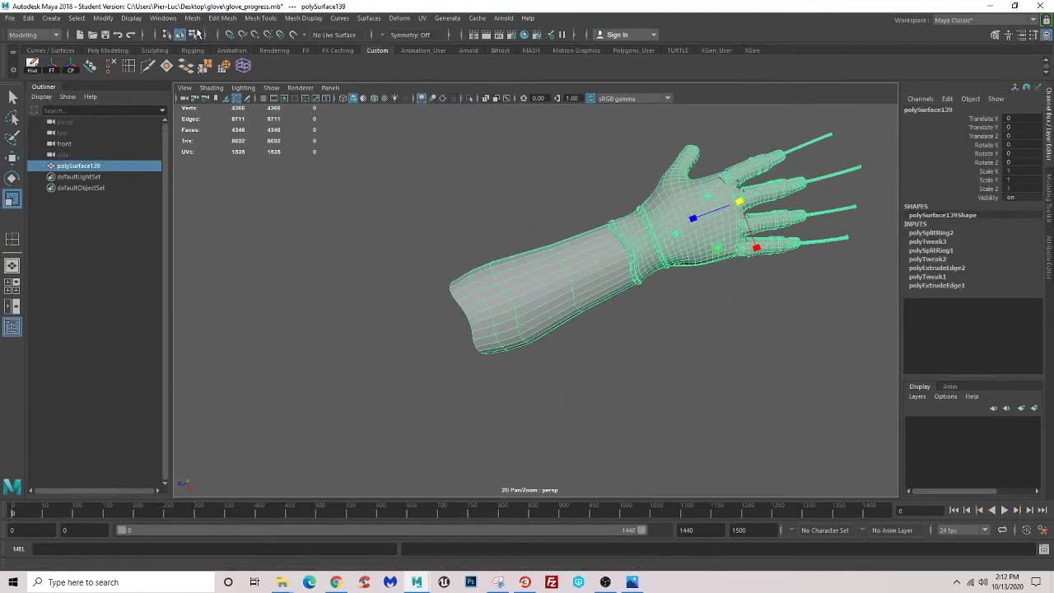
- Apply Soften Edge to the glove mesh and orbit around to check the smooth shading
click(287, 18)
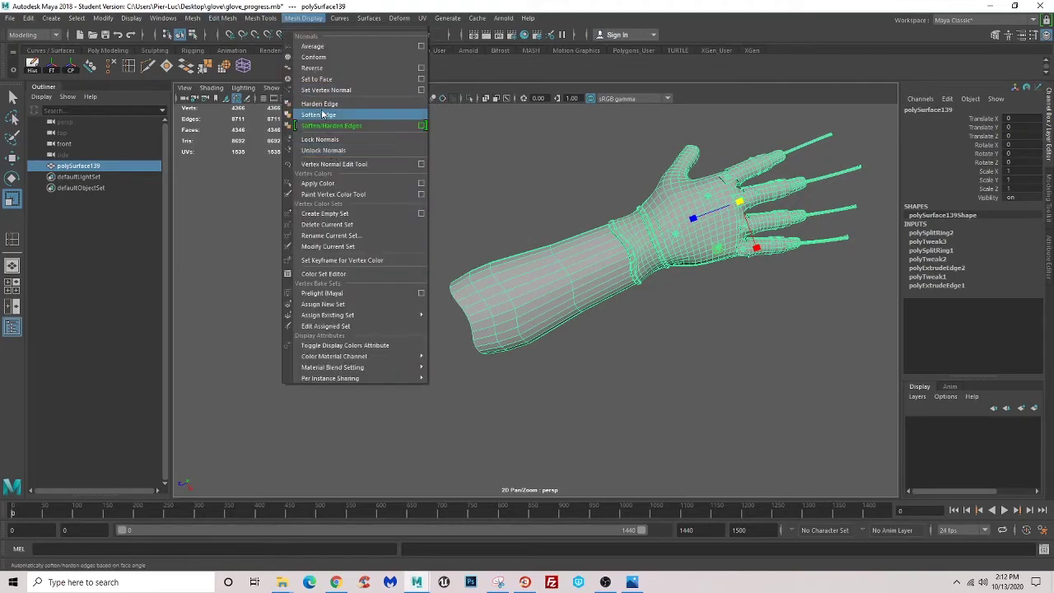
click(363, 113)
click(637, 349)
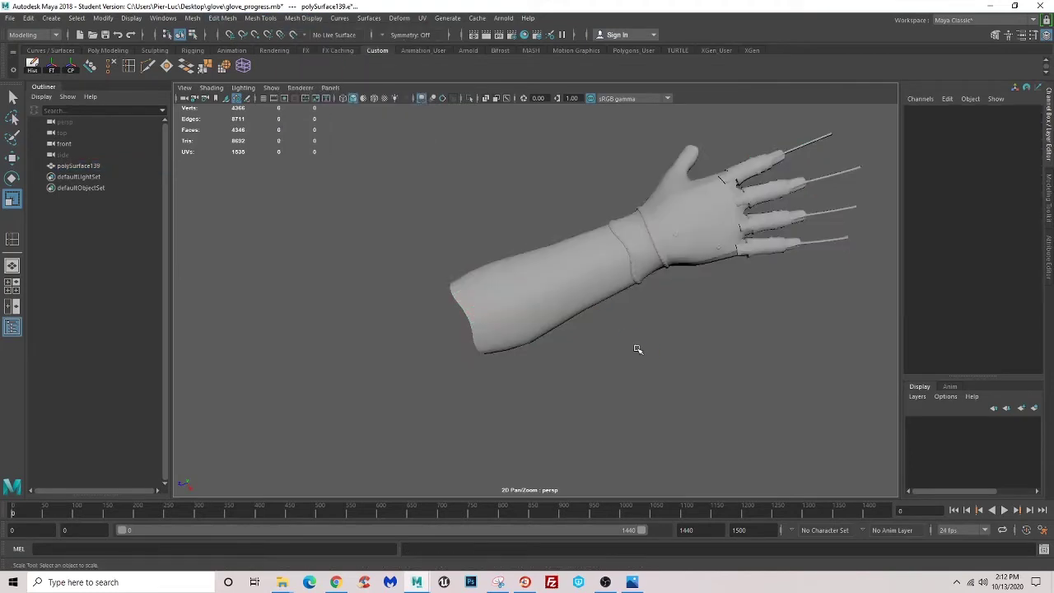
mouse_move(641, 310)
alt+mouse_down()
mouse_move(428, 224)
mouse_move(471, 349)
mouse_move(487, 332)
mouse_move(456, 365)
mouse_move(474, 405)
mouse_move(441, 451)
alt+mouse_up()
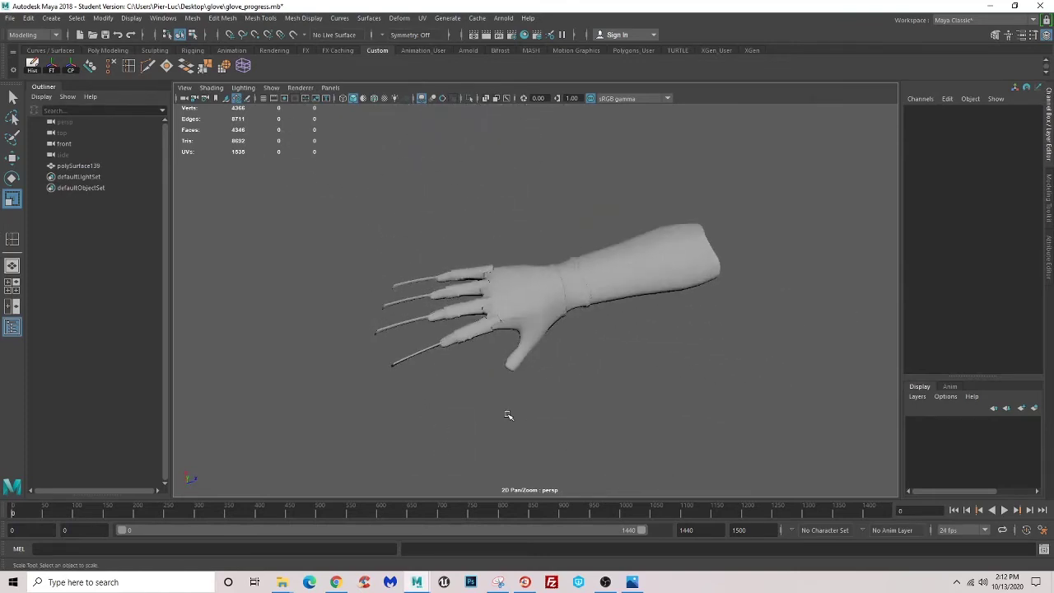
mouse_move(508, 415)
alt+mouse_down()
mouse_move(541, 384)
mouse_move(706, 377)
mouse_move(549, 346)
mouse_move(522, 316)
mouse_move(546, 299)
alt+mouse_up()
key(ctrl+z)
key(ctrl+z)
click(495, 382)
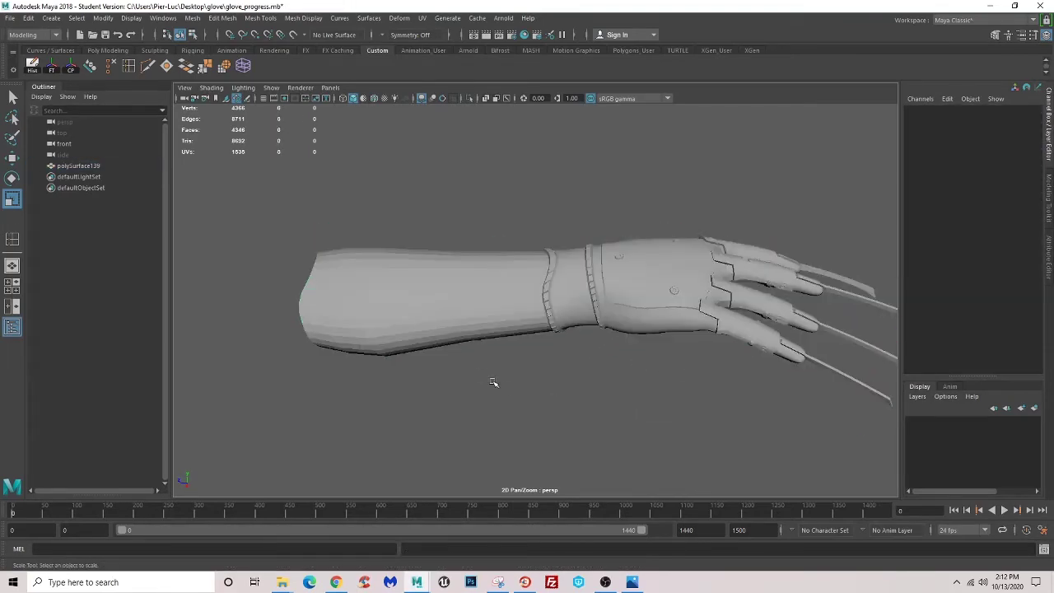
alt+drag(494, 381, 495, 417)
alt+drag(425, 292, 494, 325)
- Orbit and zoom around the glove to examine the forearm sleeve's open end
click(517, 370)
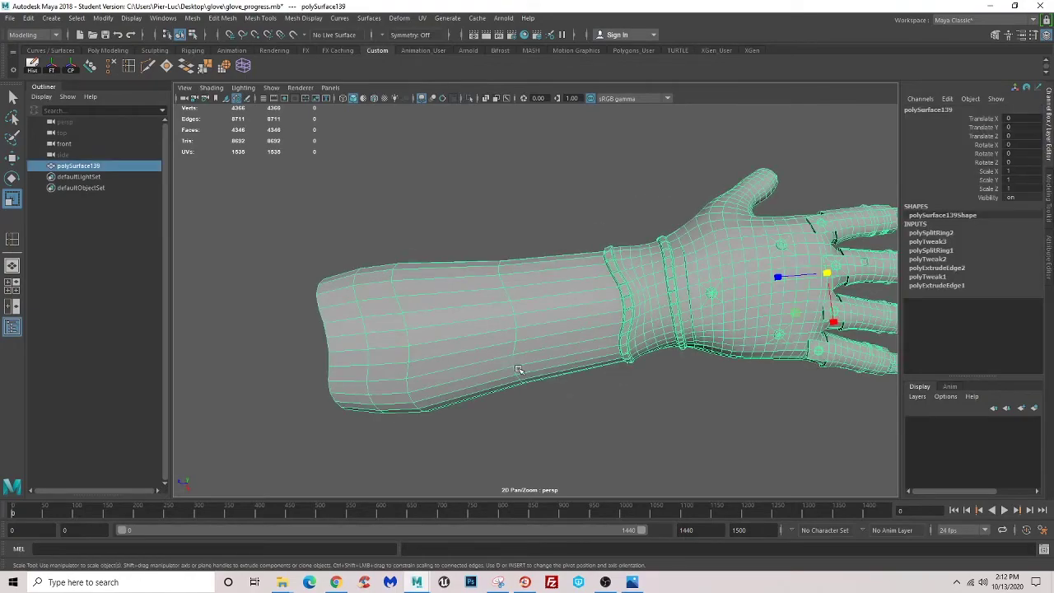
mouse_move(517, 370)
alt+mouse_down()
mouse_move(530, 376)
mouse_move(515, 363)
mouse_move(510, 260)
mouse_move(466, 229)
mouse_move(470, 271)
mouse_move(499, 320)
mouse_move(489, 323)
mouse_move(502, 320)
mouse_move(500, 333)
mouse_move(485, 330)
mouse_move(498, 339)
mouse_move(486, 317)
alt+mouse_up()
click(387, 255)
mouse_move(387, 255)
alt+mouse_down()
mouse_move(516, 338)
mouse_move(549, 313)
mouse_move(539, 302)
mouse_move(544, 365)
mouse_move(518, 306)
mouse_move(551, 288)
mouse_move(584, 313)
mouse_move(592, 411)
mouse_move(565, 404)
alt+mouse_up()
click(516, 337)
click(535, 379)
mouse_move(508, 368)
alt+mouse_down()
mouse_move(492, 376)
mouse_move(311, 290)
alt+mouse_up()
mouse_move(480, 327)
alt+mouse_down()
mouse_move(539, 348)
mouse_move(506, 358)
mouse_move(448, 341)
alt+mouse_up()
scroll(527, 315, up, 5)
click(527, 316)
scroll(516, 301, up, 5)
mouse_move(516, 301)
alt+mouse_down()
mouse_move(511, 242)
mouse_move(511, 330)
mouse_move(494, 322)
mouse_move(581, 298)
alt+mouse_up()
scroll(510, 342, down, 4)
scroll(492, 346, down, 2)
- In Edge mode, select the sleeve-end edge loop and move it slightly sideways
right_drag(582, 298, 584, 237)
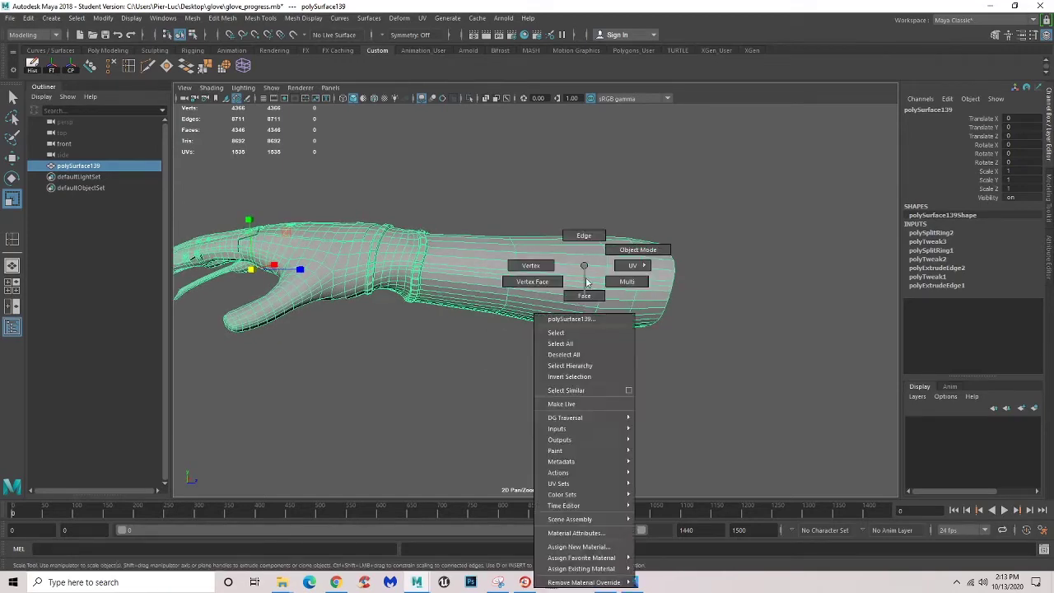
key(w)
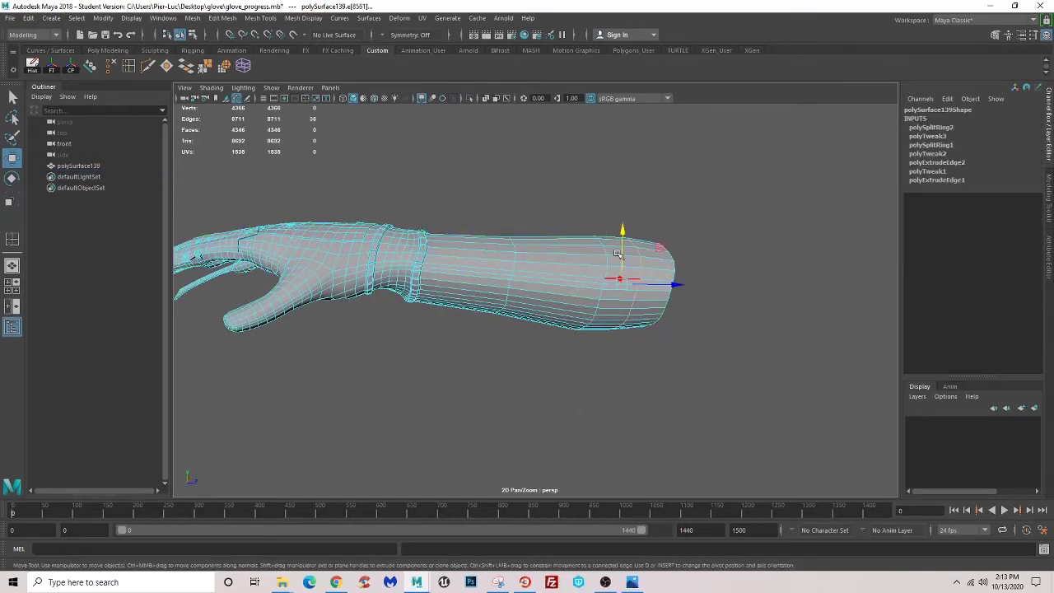
alt+middle_drag(693, 323, 577, 325)
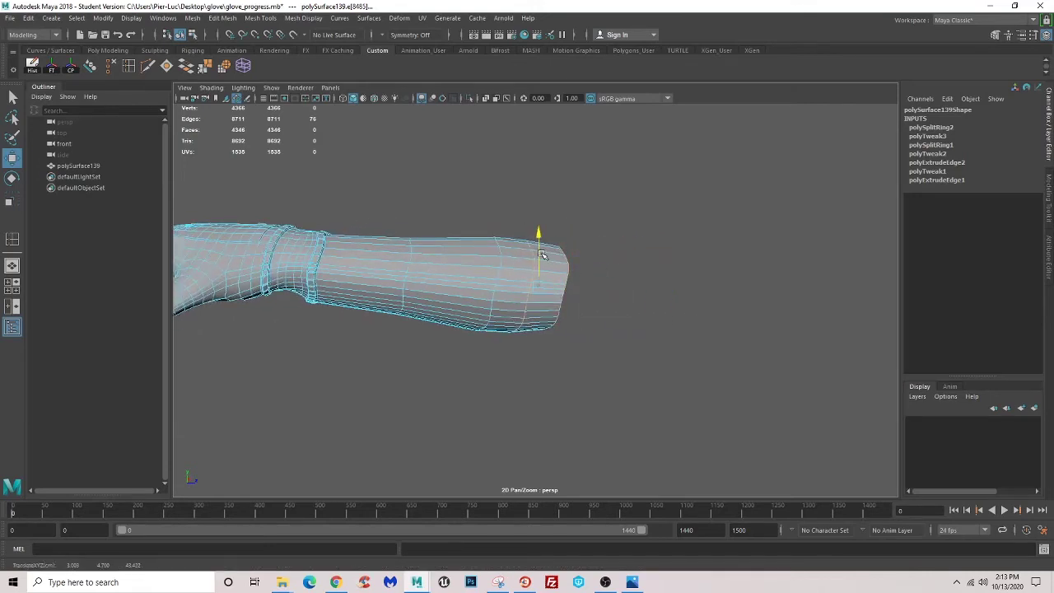
click(633, 310)
mouse_move(632, 309)
alt+mouse_down()
mouse_move(585, 358)
mouse_move(549, 368)
mouse_move(569, 414)
mouse_move(531, 466)
mouse_move(417, 459)
mouse_move(537, 400)
mouse_move(407, 397)
mouse_move(701, 403)
mouse_move(582, 350)
mouse_move(555, 384)
mouse_move(622, 356)
mouse_move(474, 363)
alt+mouse_up()
double_click(474, 356)
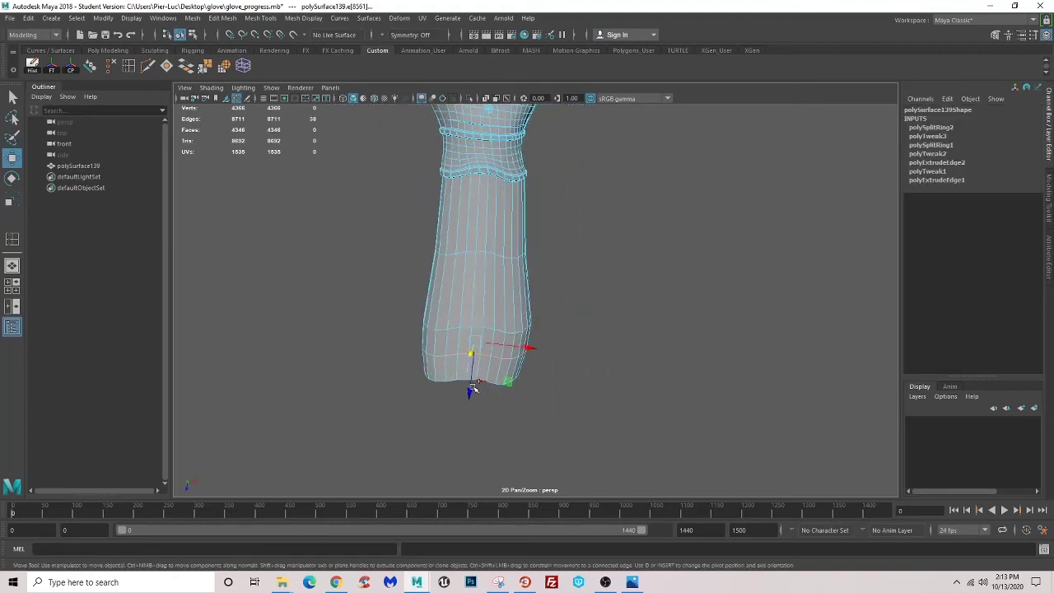
drag(510, 364, 528, 360)
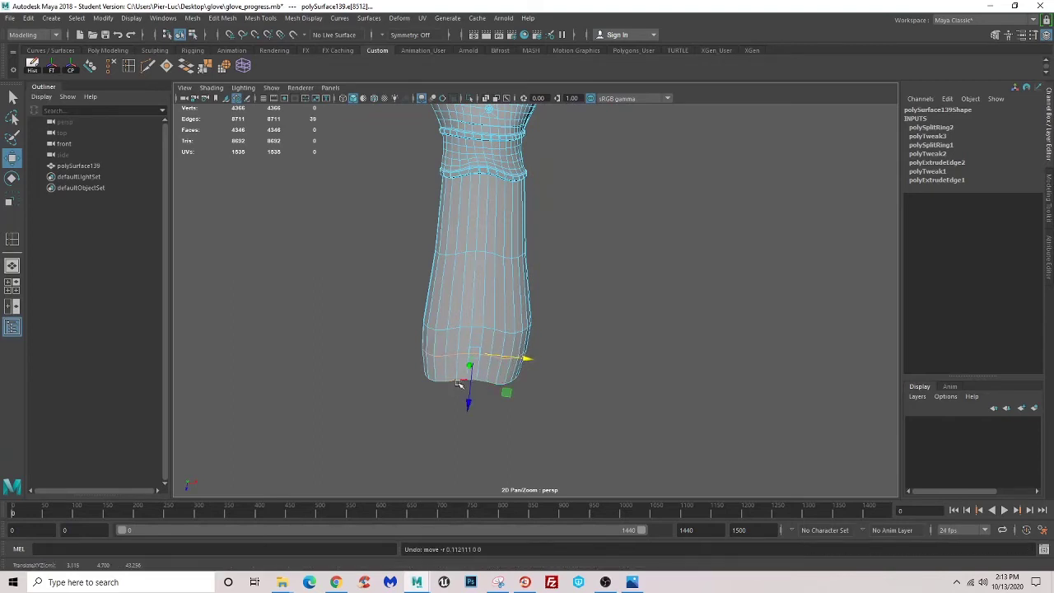
- Nudge a single sleeve-end edge along one axis and scale the end loop up slightly
click(454, 384)
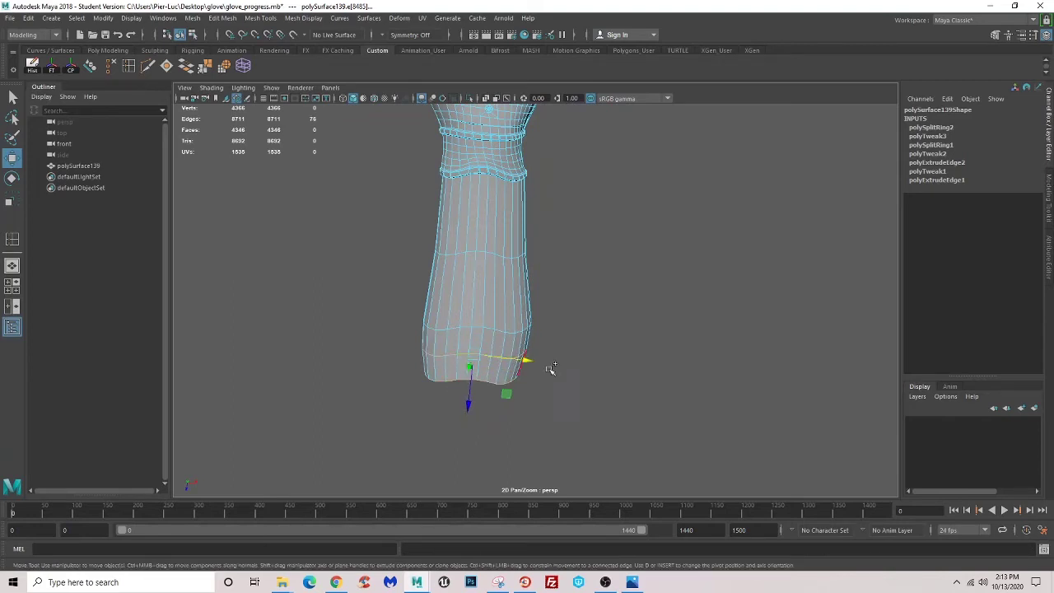
mouse_move(527, 365)
mouse_down()
mouse_move(546, 372)
mouse_move(655, 313)
mouse_move(697, 304)
mouse_move(598, 321)
mouse_up()
scroll(533, 307, up, 5)
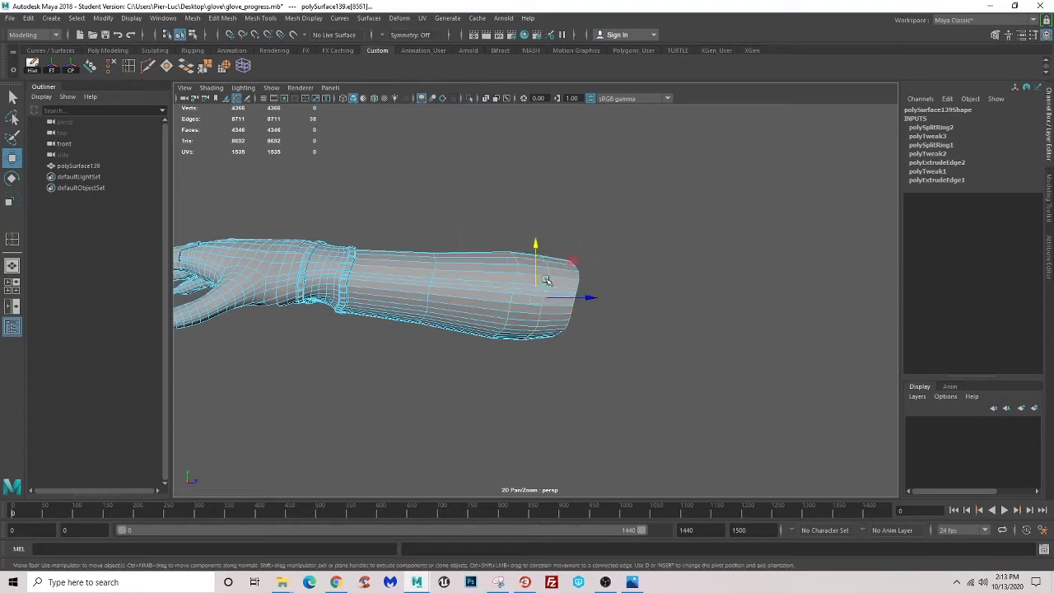
key(r)
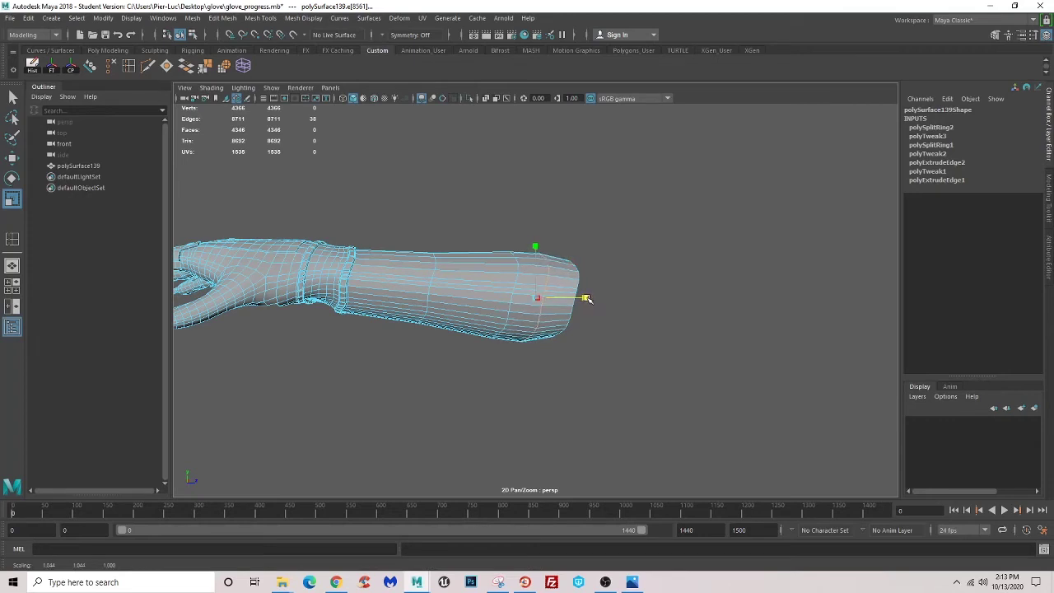
click(606, 387)
mouse_move(606, 386)
alt+mouse_down()
mouse_move(513, 363)
mouse_move(506, 426)
mouse_move(424, 424)
mouse_move(478, 294)
mouse_move(519, 301)
mouse_move(481, 287)
mouse_move(610, 304)
mouse_move(464, 299)
mouse_move(519, 283)
mouse_move(461, 329)
mouse_move(469, 323)
alt+mouse_up()
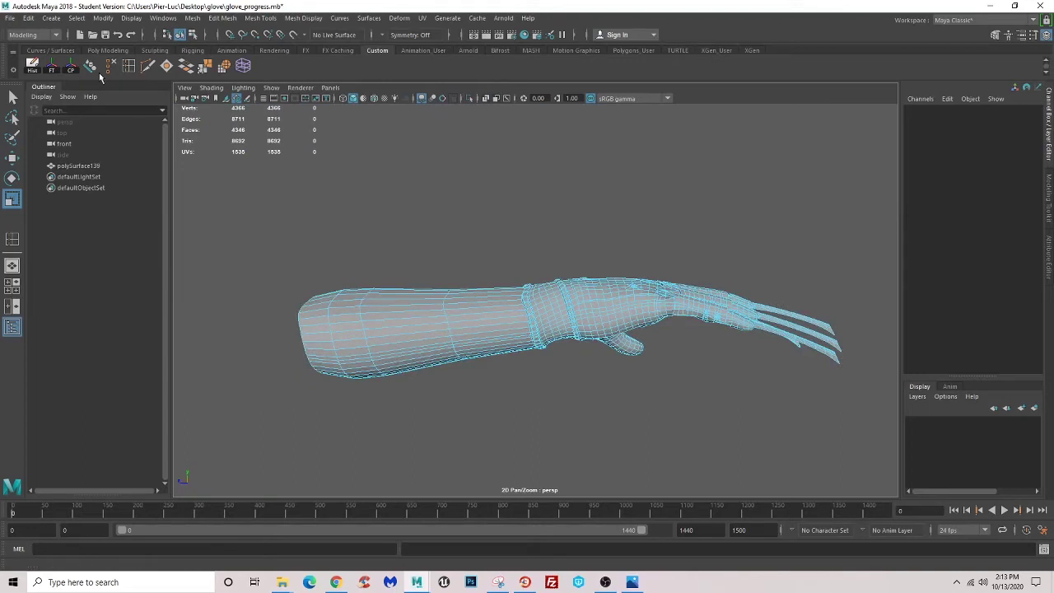
- Insert new edge loops across the forearm sleeve, then orbit to view the whole hand
click(502, 320)
scroll(494, 317, up, 1)
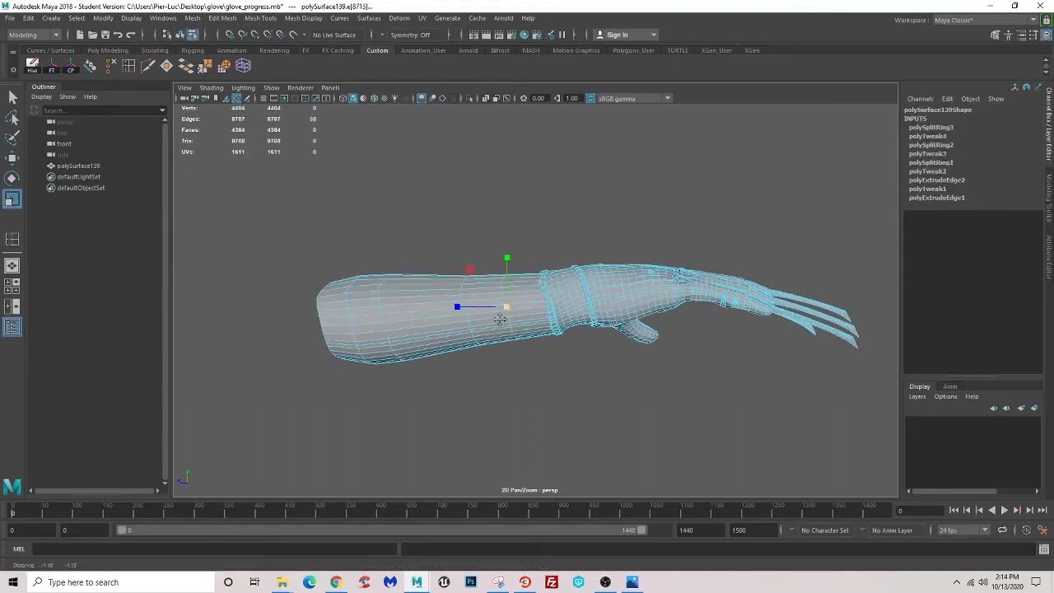
scroll(445, 311, up, 2)
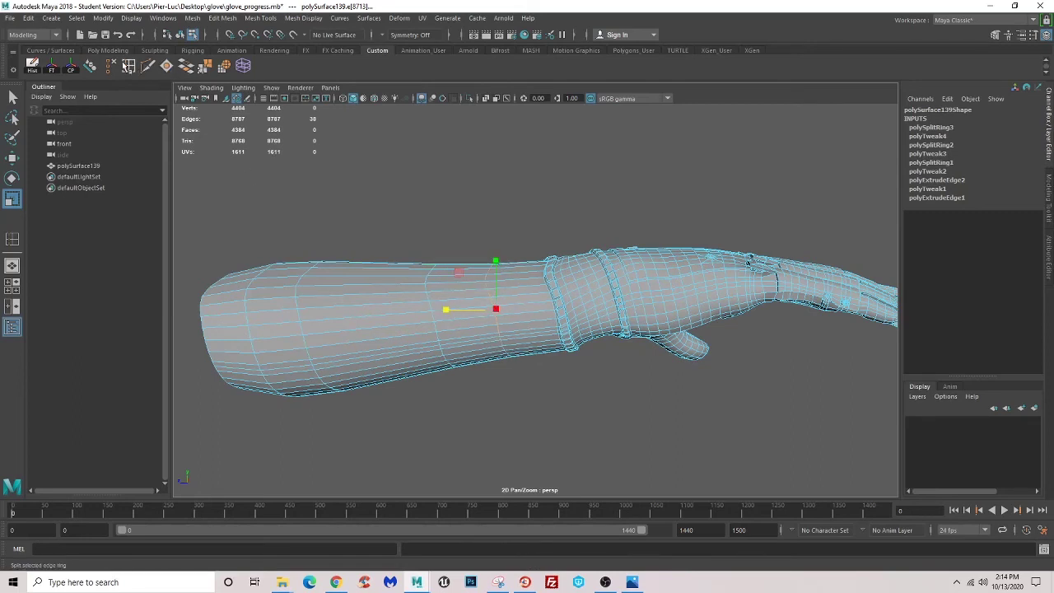
click(524, 294)
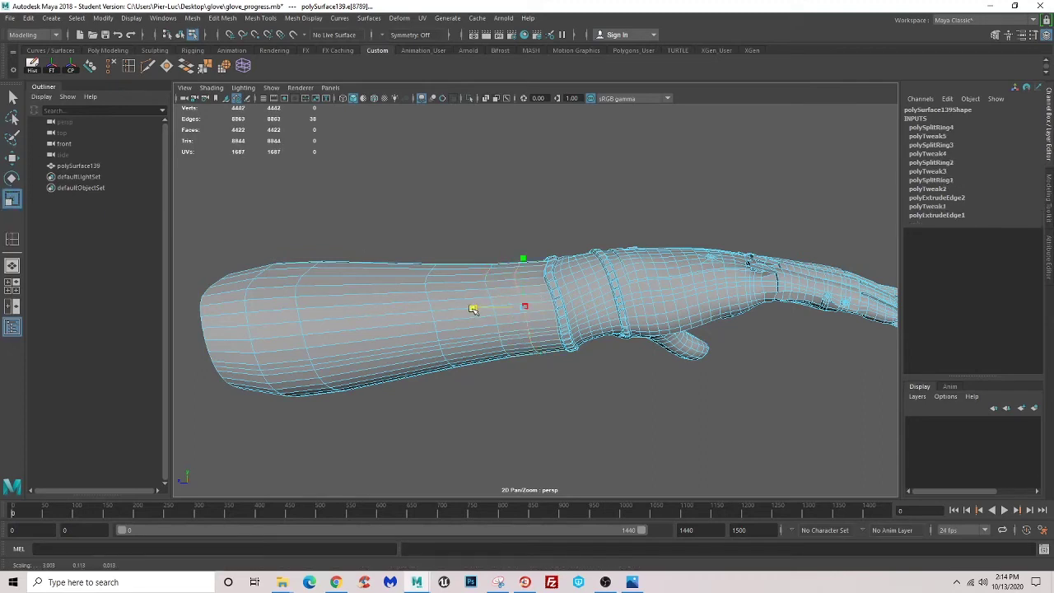
click(562, 197)
mouse_move(562, 197)
alt+mouse_down()
mouse_move(548, 385)
mouse_move(552, 257)
mouse_move(564, 218)
alt+mouse_up()
mouse_move(558, 207)
alt+mouse_down()
mouse_move(681, 217)
mouse_move(626, 231)
mouse_move(723, 236)
mouse_move(640, 261)
mouse_move(647, 308)
mouse_move(665, 255)
mouse_move(617, 266)
alt+mouse_up()
scroll(609, 268, up, 3)
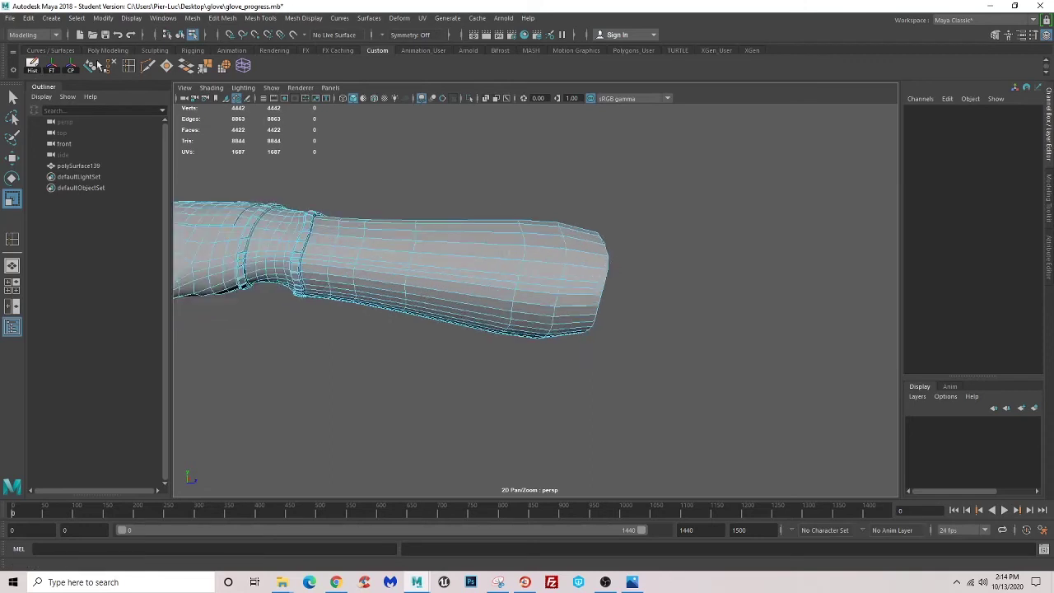
- Add an edge loop near the sleeve's open end and scale that end loop along one axis
click(588, 258)
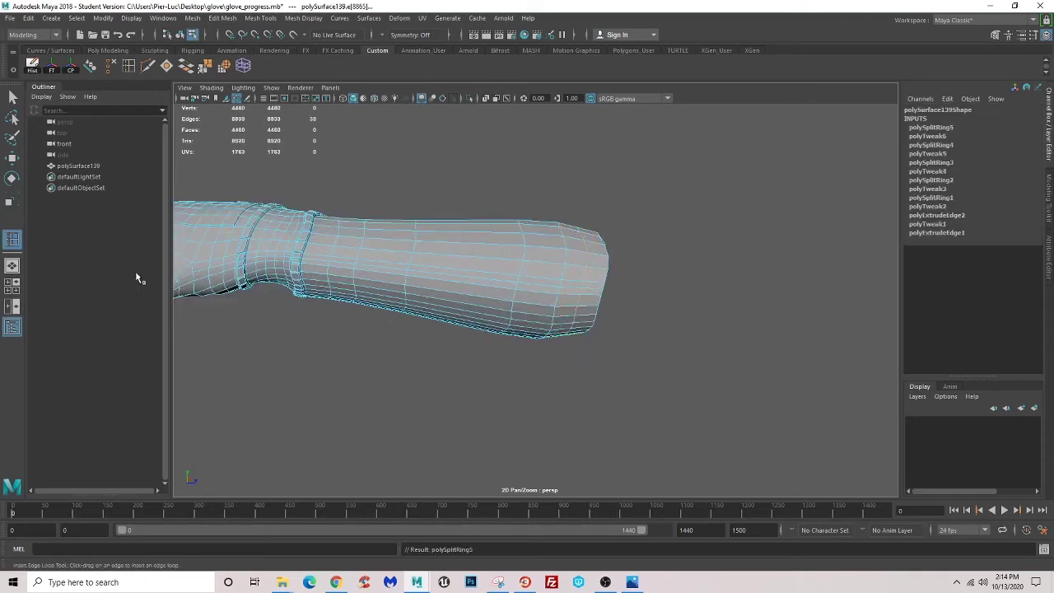
click(12, 200)
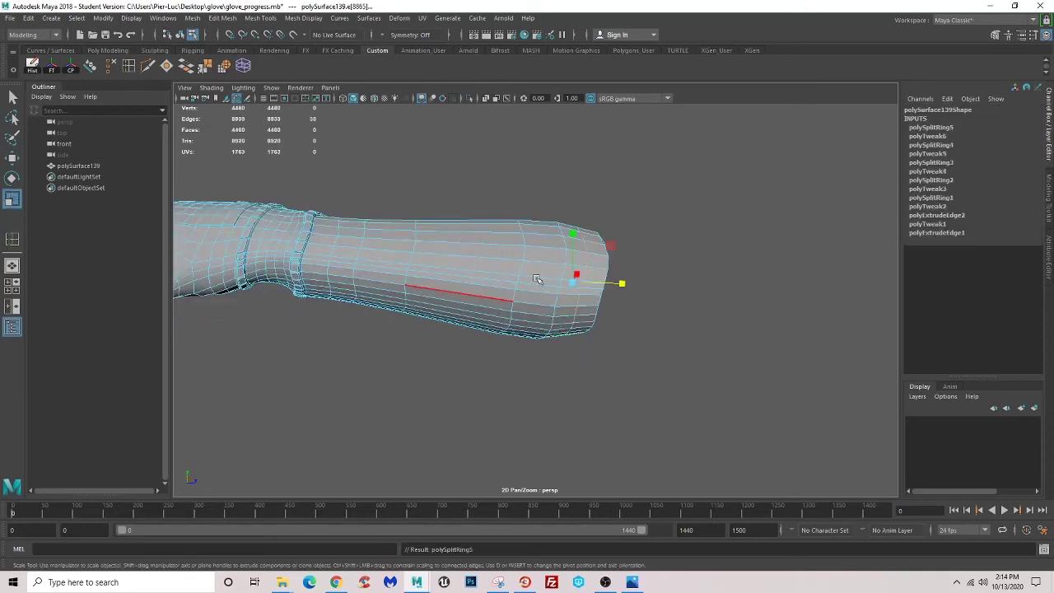
click(622, 285)
click(618, 362)
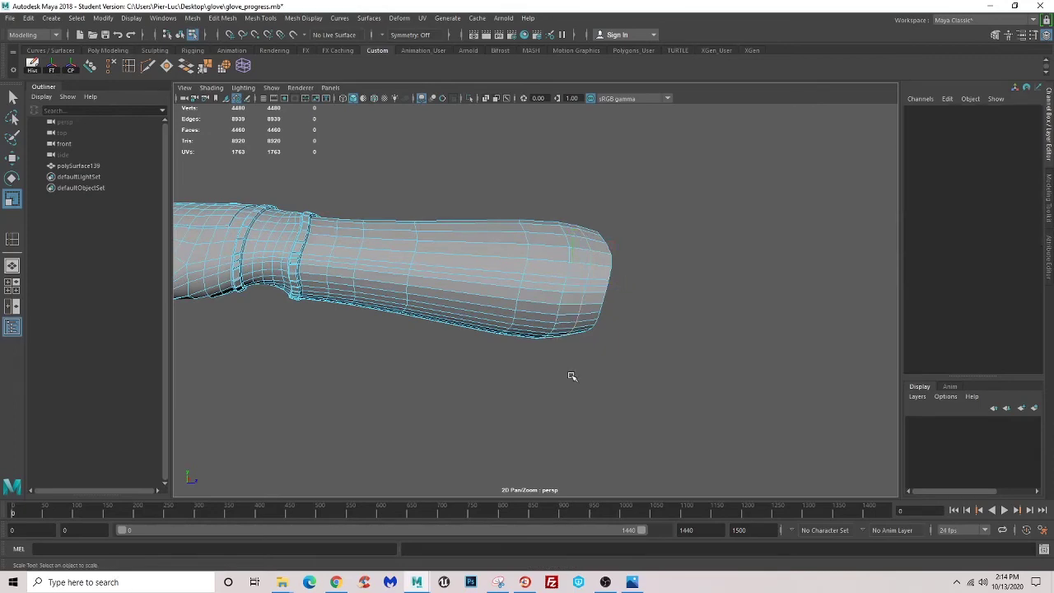
- Orbit and zoom around the arm, then reselect the glove mesh
scroll(572, 377, down, 2)
scroll(558, 348, down, 2)
scroll(582, 364, down, 2)
alt+drag(568, 361, 644, 288)
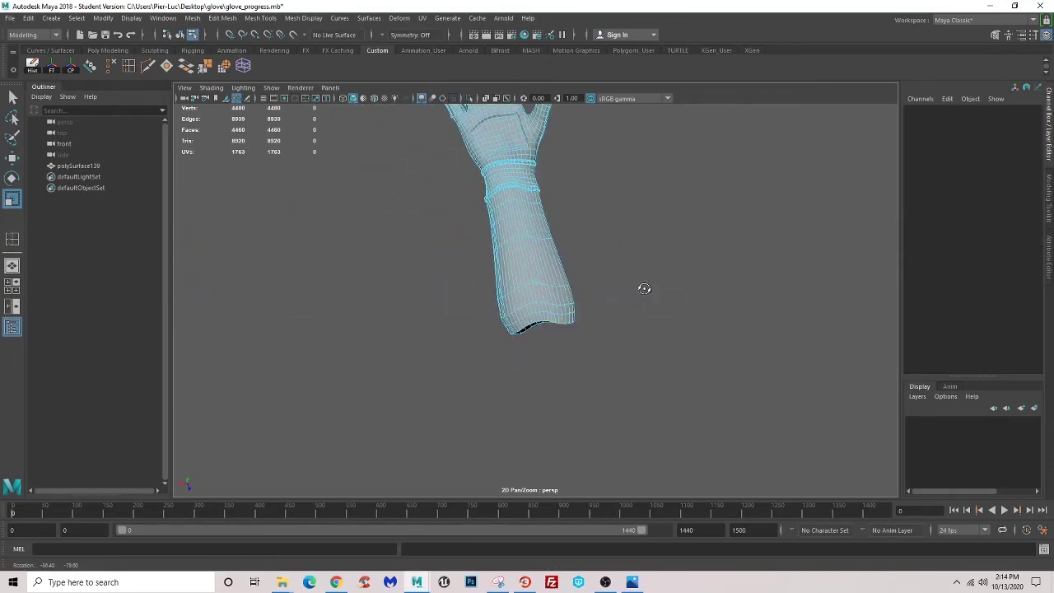
alt+drag(561, 361, 631, 297)
scroll(631, 297, up, 3)
scroll(589, 270, up, 1)
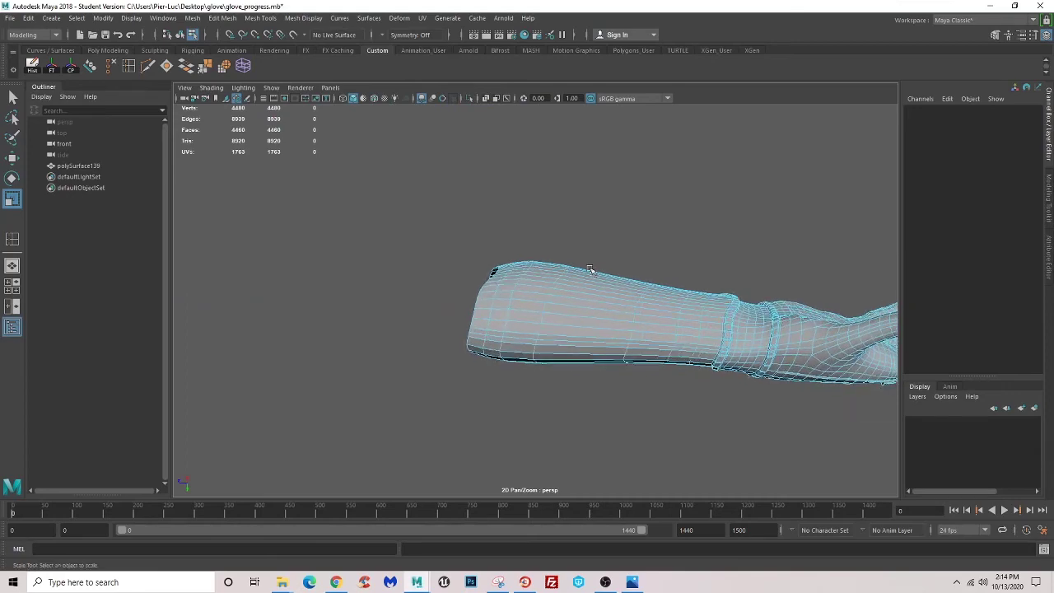
scroll(593, 405, down, 3)
mouse_move(594, 405)
alt+mouse_down()
mouse_move(536, 348)
mouse_move(561, 292)
mouse_move(570, 364)
mouse_move(519, 271)
alt+mouse_up()
click(560, 292)
click(624, 212)
click(532, 299)
scroll(448, 362, up, 3)
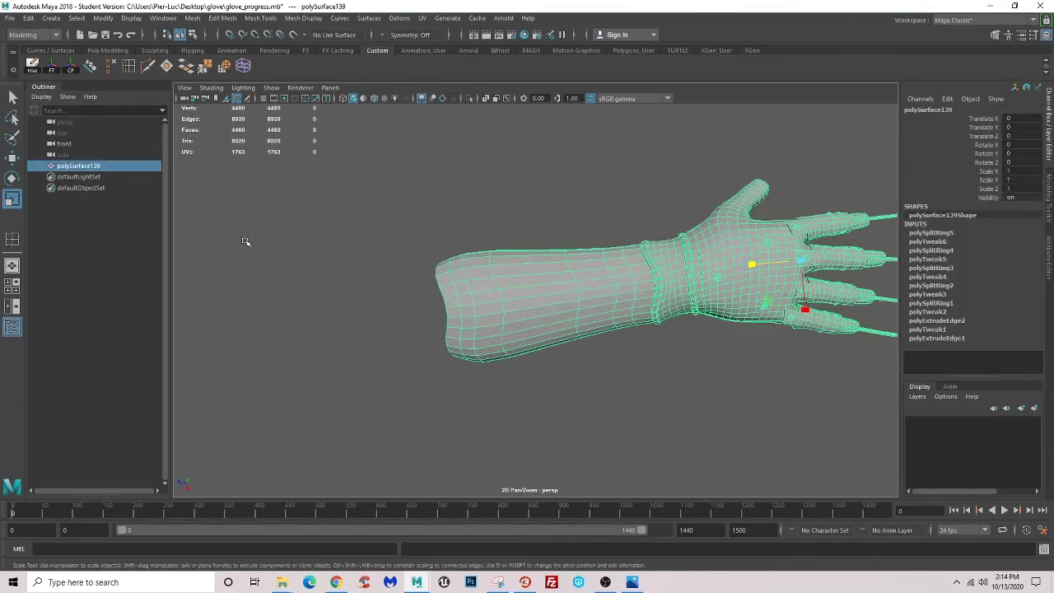
- Insert one more edge loop across the forearm using the shelf's Insert Edge Loop tool
click(129, 65)
click(579, 295)
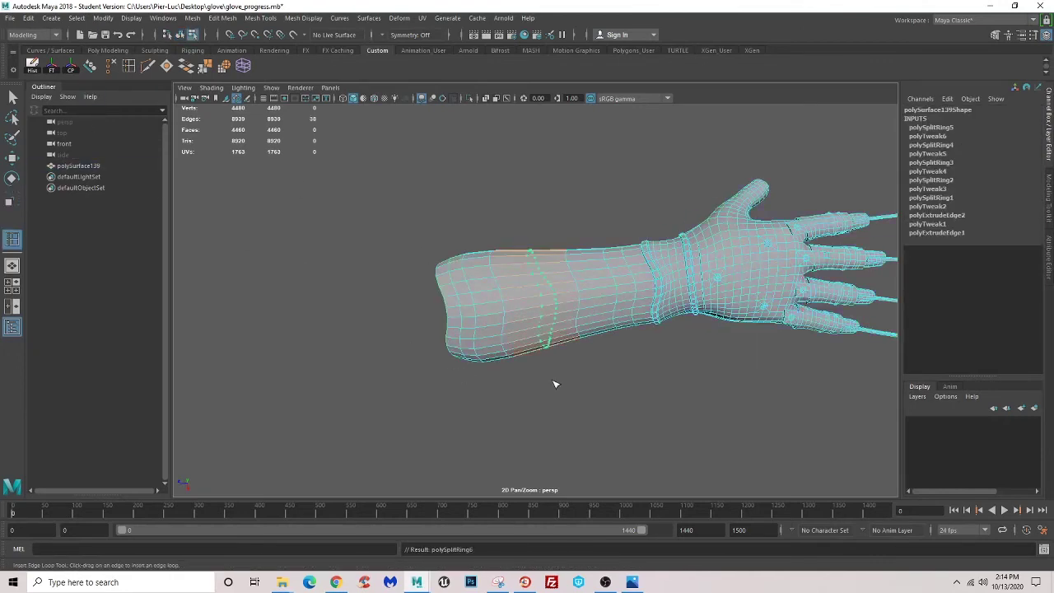
mouse_move(555, 383)
alt+mouse_down()
mouse_move(598, 370)
mouse_move(568, 346)
mouse_move(601, 272)
alt+mouse_up()
click(13, 97)
- Reselect the glove and orbit toward the wrist area for component editing
right_drag(601, 272, 607, 327)
mouse_move(607, 327)
alt+mouse_down()
mouse_move(667, 454)
mouse_move(565, 424)
mouse_move(631, 287)
mouse_move(554, 303)
mouse_move(570, 437)
mouse_move(511, 346)
mouse_move(546, 370)
mouse_move(570, 312)
mouse_move(470, 324)
mouse_move(501, 337)
mouse_move(523, 369)
alt+mouse_up()
click(496, 335)
mouse_move(556, 315)
alt+mouse_down()
mouse_move(511, 280)
mouse_move(534, 306)
mouse_move(516, 247)
alt+mouse_up()
scroll(507, 279, up, 4)
right_drag(516, 248, 516, 225)
- Select one forearm edge loop and delete it
click(512, 226)
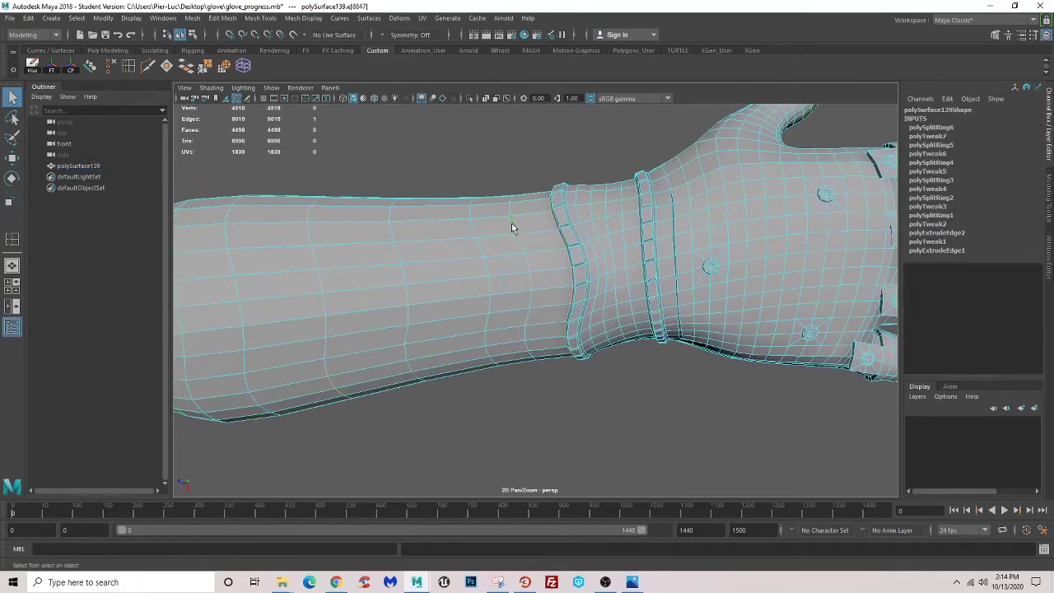
key(Delete)
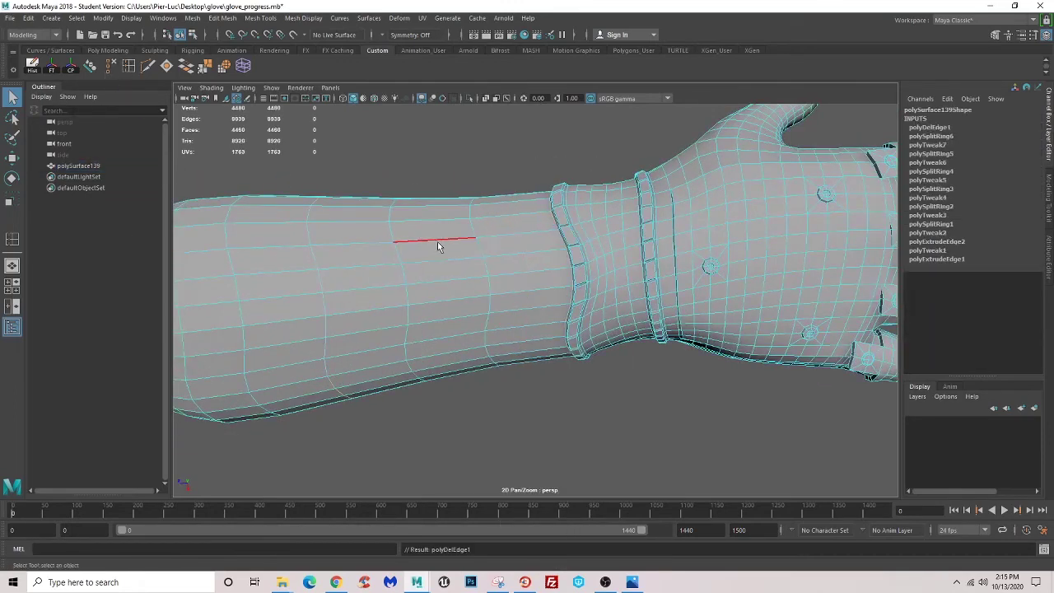
alt+drag(438, 245, 515, 232)
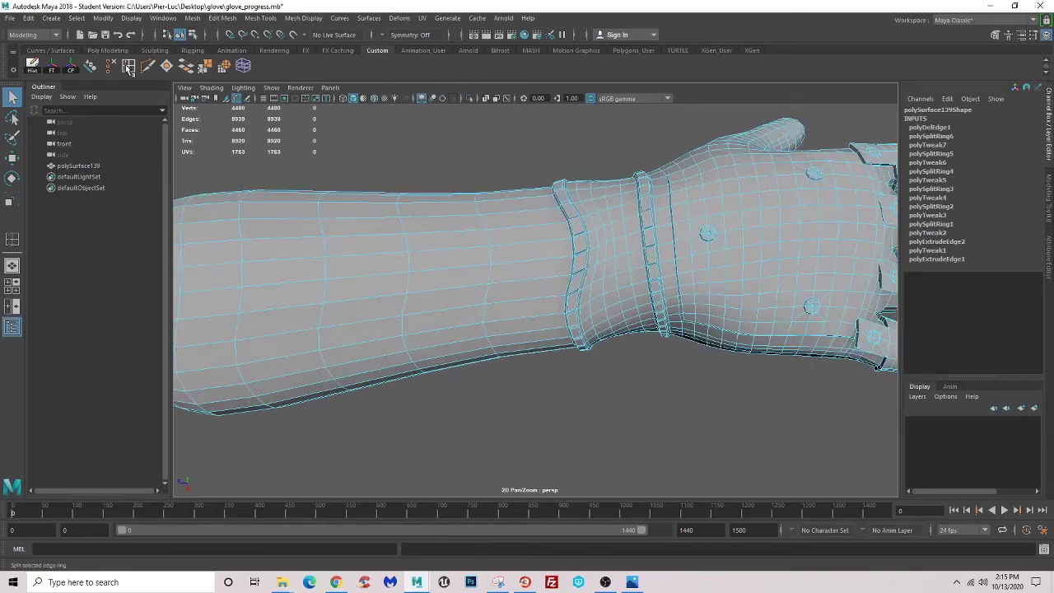
- Insert a new edge loop just behind the wrist cuff with the Insert Edge Loop Tool
key(ctrl+shift+t)
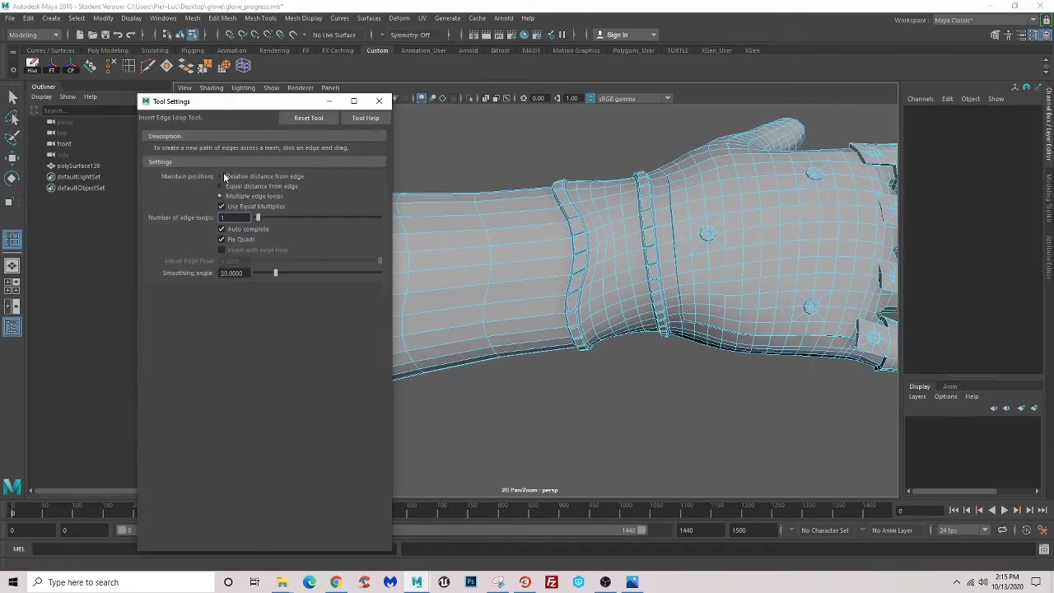
click(379, 100)
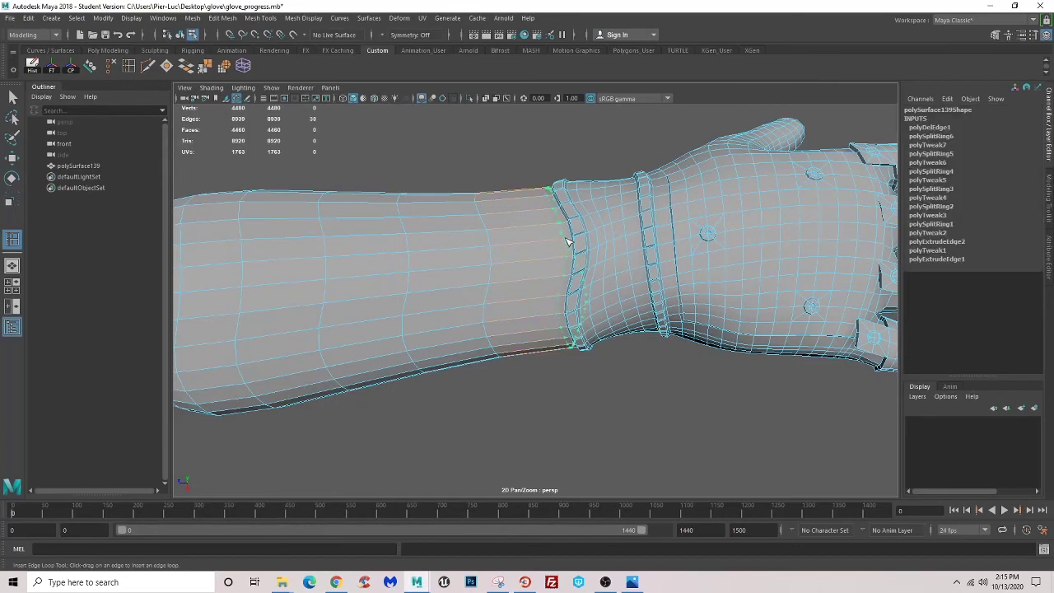
mouse_move(568, 346)
alt+mouse_down()
mouse_move(529, 357)
mouse_move(447, 346)
mouse_move(431, 308)
mouse_move(459, 332)
mouse_move(481, 311)
alt+mouse_up()
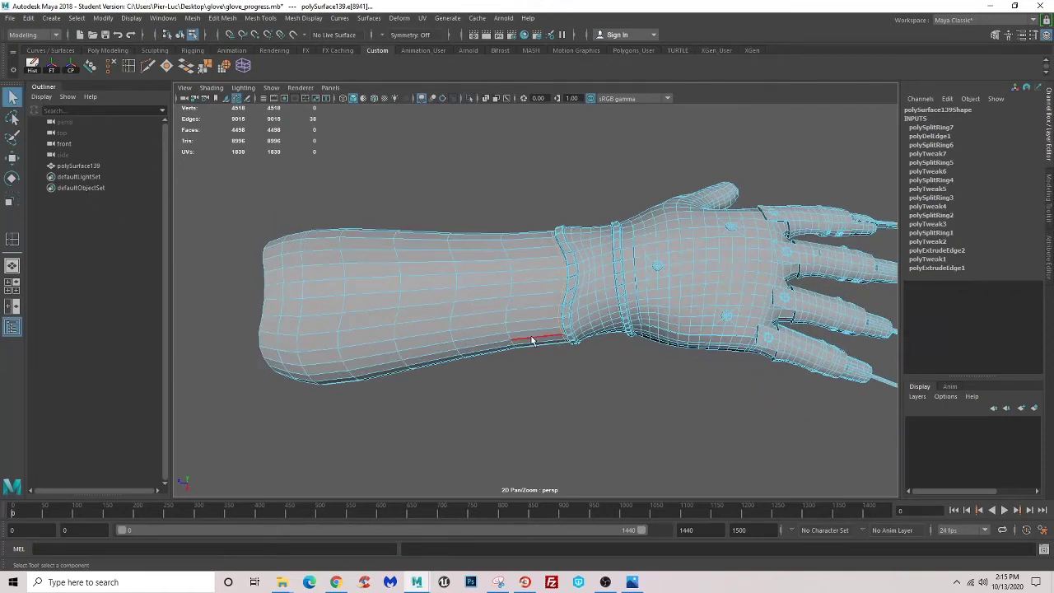
- Select the ring of forearm faces near the wrist and extrude it
key(F11)
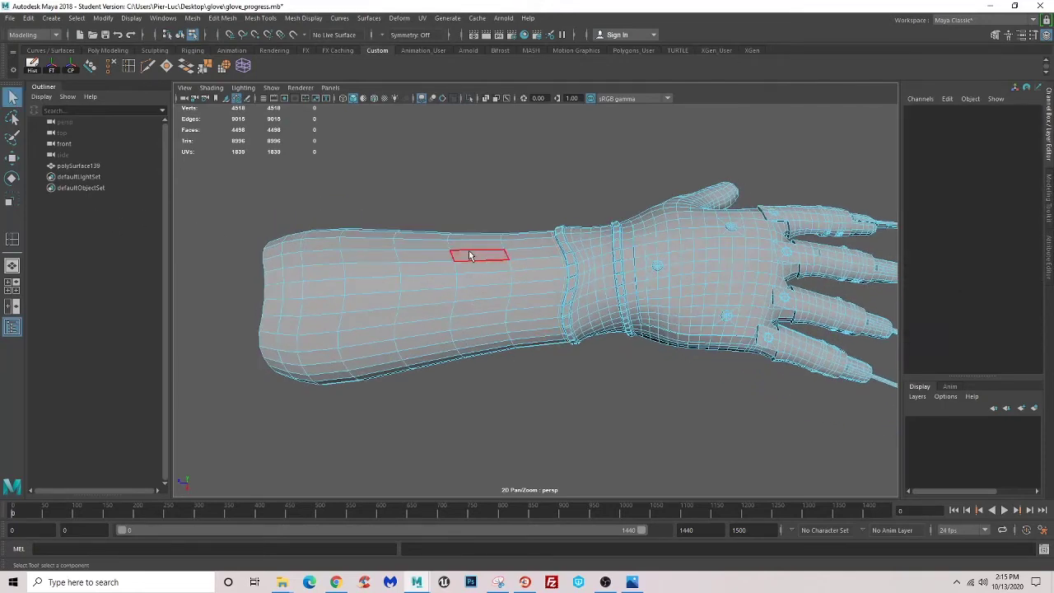
double_click(466, 271)
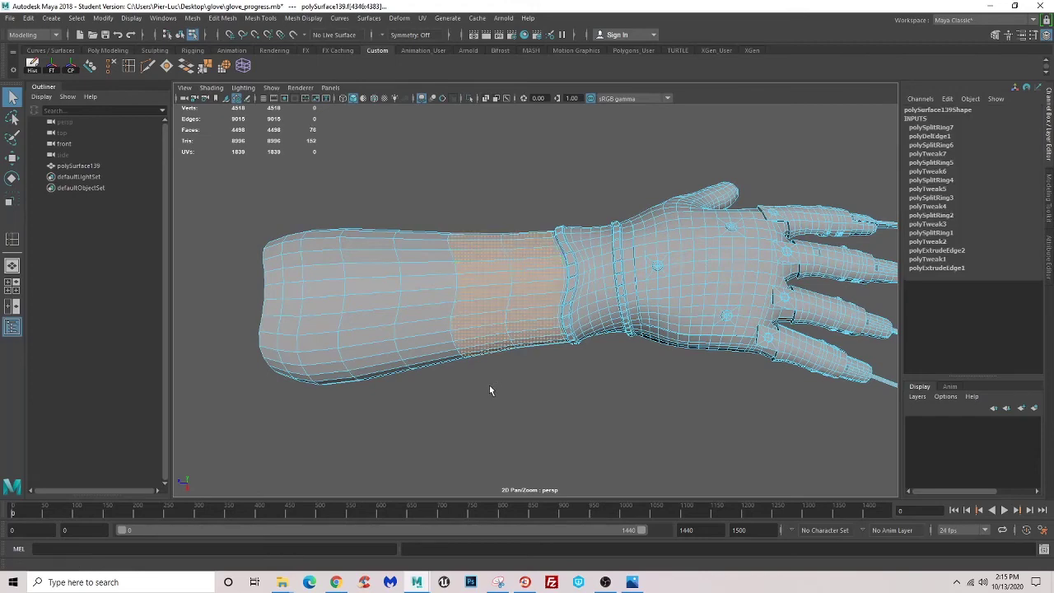
mouse_move(489, 391)
alt+mouse_down()
mouse_move(549, 393)
mouse_move(496, 350)
mouse_move(483, 384)
alt+mouse_up()
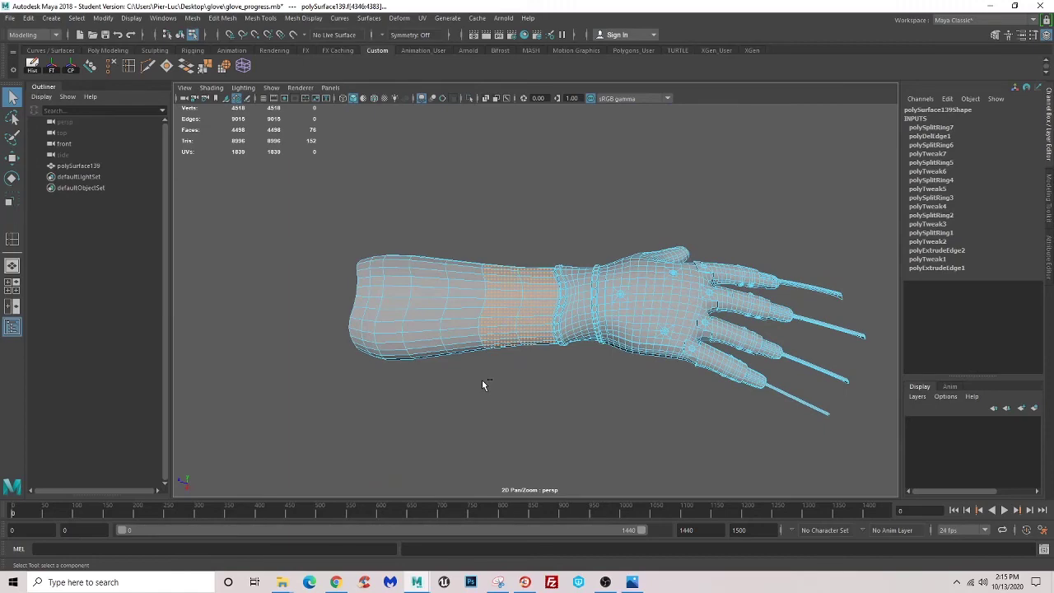
key(ctrl+e)
scroll(482, 384, up, 5)
alt+drag(558, 346, 696, 336)
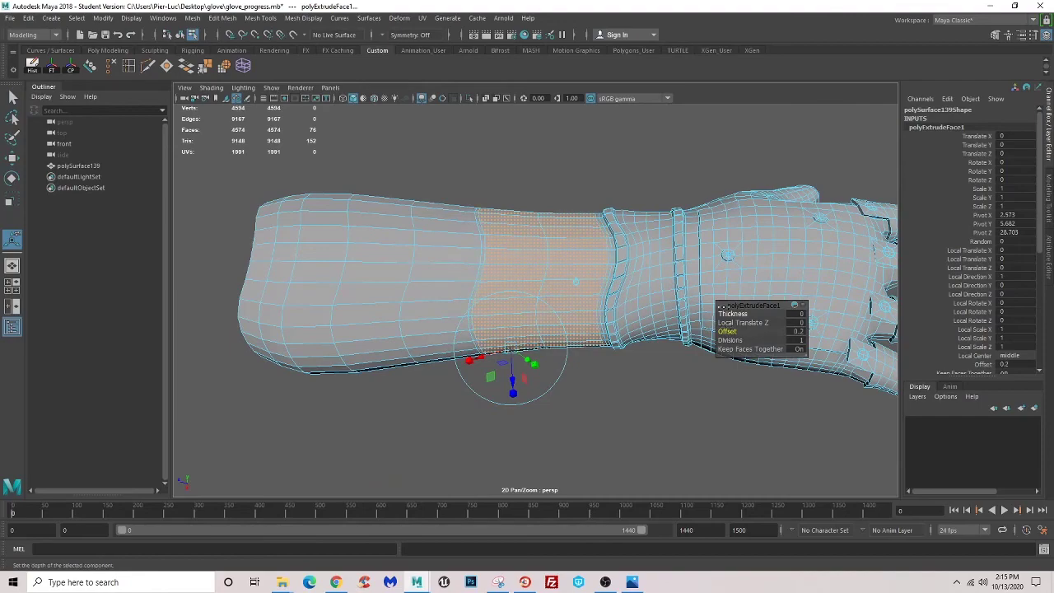
- Set the extrusion's thickness to 0.5 and offset to 0.5
drag(729, 314, 735, 314)
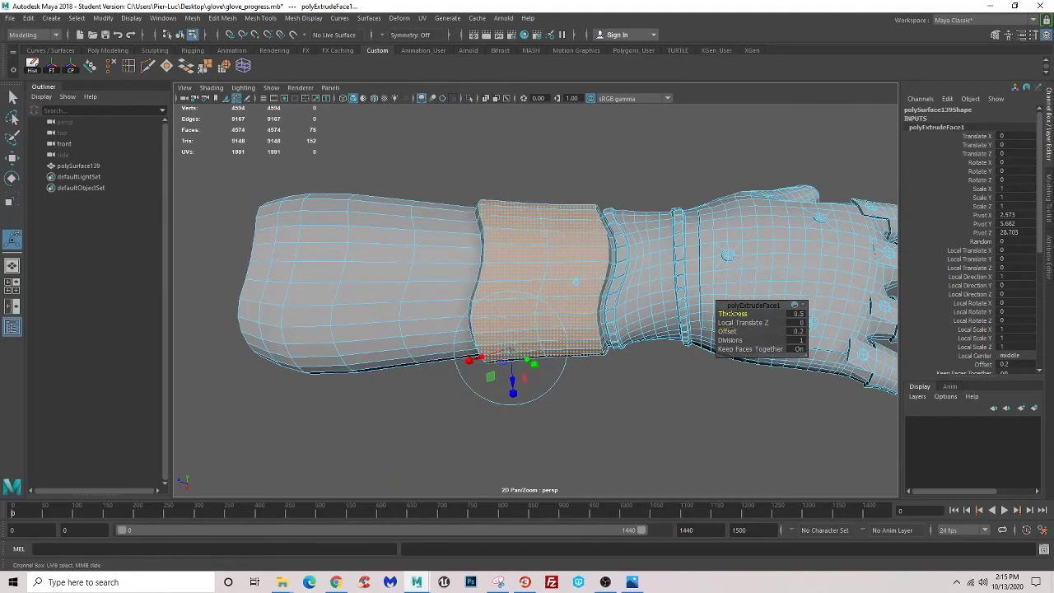
mouse_move(637, 367)
alt+mouse_down()
mouse_move(553, 304)
mouse_move(451, 383)
mouse_move(494, 418)
mouse_move(590, 238)
mouse_move(597, 372)
mouse_move(576, 368)
alt+mouse_up()
scroll(576, 367, up, 3)
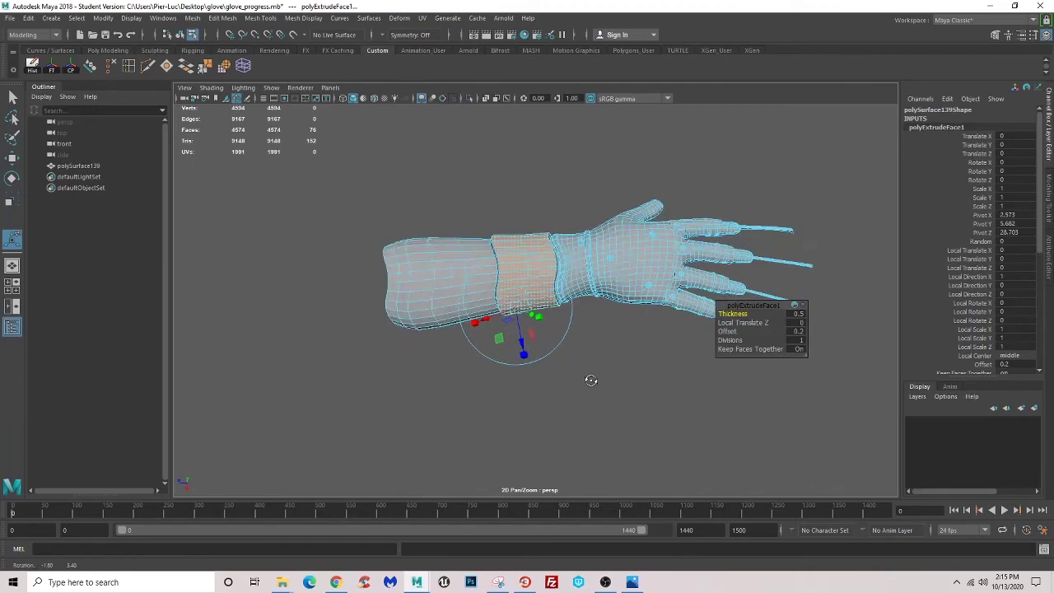
scroll(591, 379, up, 2)
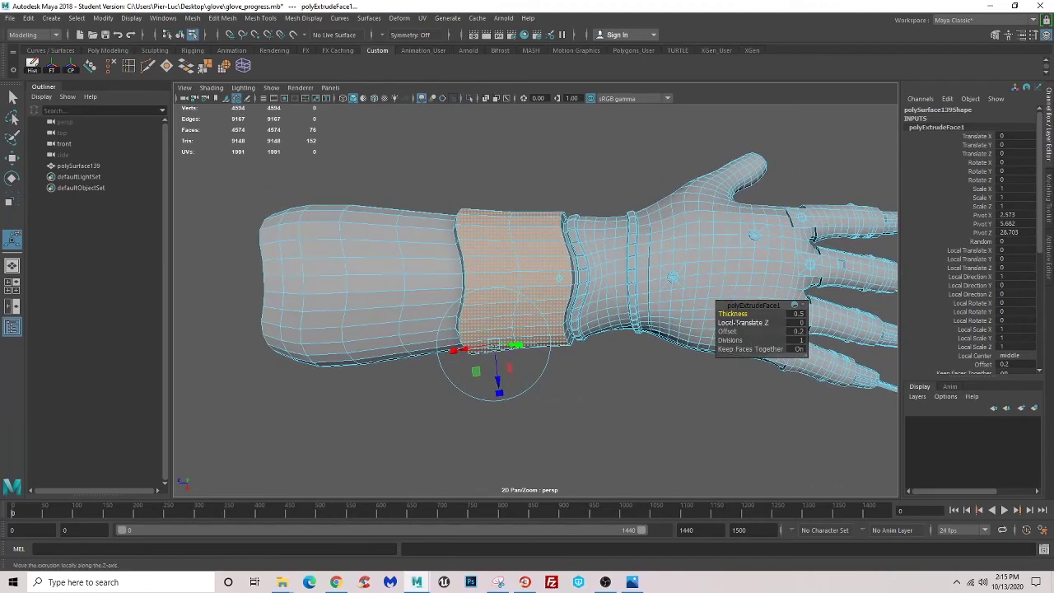
middle_drag(734, 330, 738, 331)
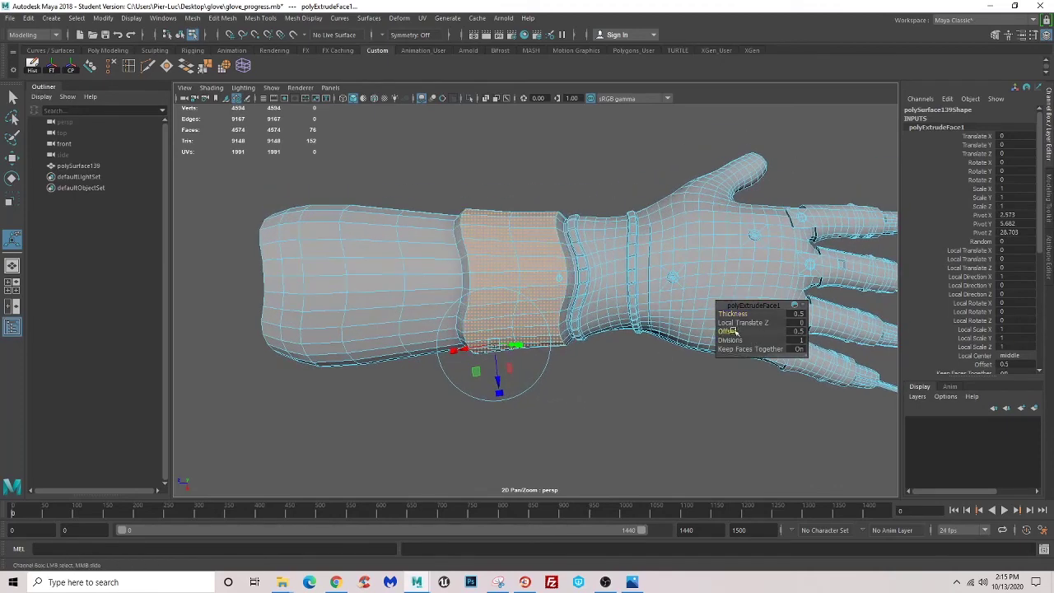
alt+drag(597, 335, 507, 229)
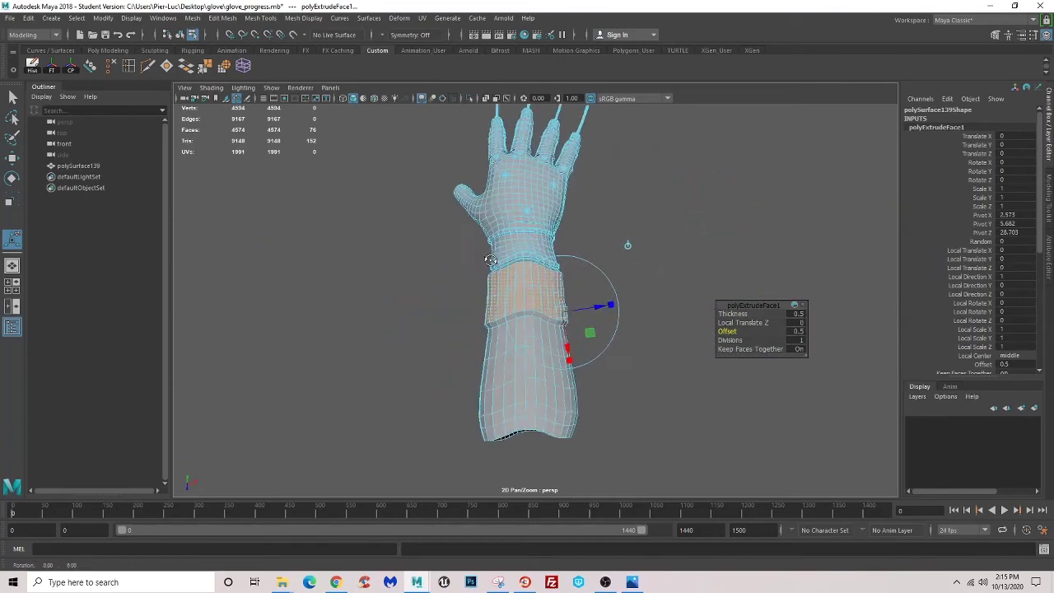
- Deselect the faces, tumble around the banded forearm, then reselect the glove in Edge mode
click(589, 250)
mouse_move(588, 250)
alt+mouse_down()
mouse_move(513, 283)
mouse_move(440, 365)
mouse_move(485, 376)
mouse_move(418, 364)
mouse_move(445, 325)
mouse_move(610, 228)
mouse_move(593, 264)
mouse_move(506, 334)
mouse_move(533, 324)
alt+mouse_up()
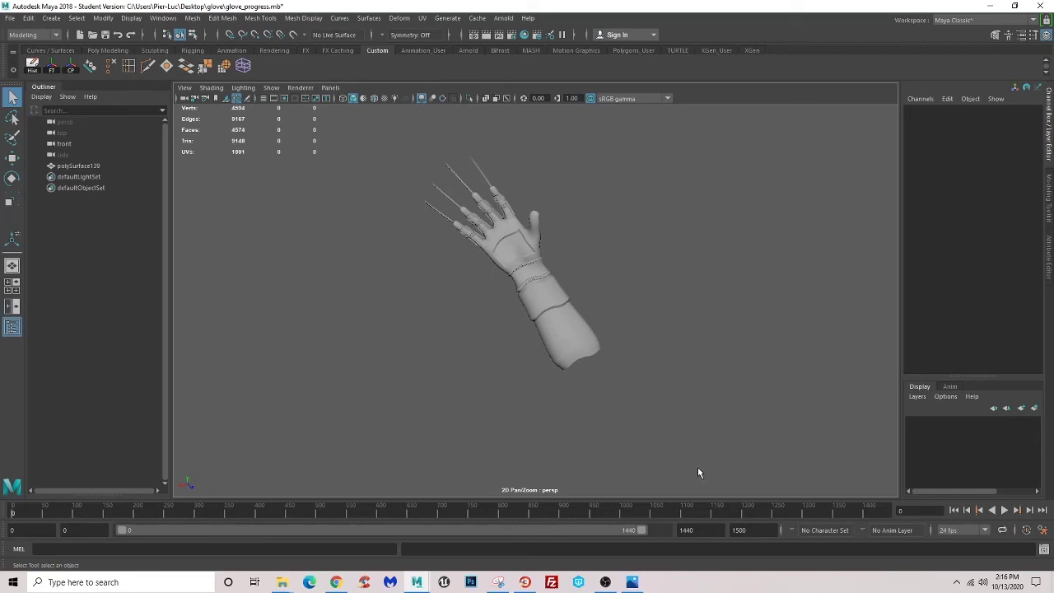
mouse_move(544, 380)
alt+mouse_down()
mouse_move(536, 363)
mouse_move(438, 405)
mouse_move(497, 351)
mouse_move(628, 306)
mouse_move(565, 306)
alt+mouse_up()
click(565, 305)
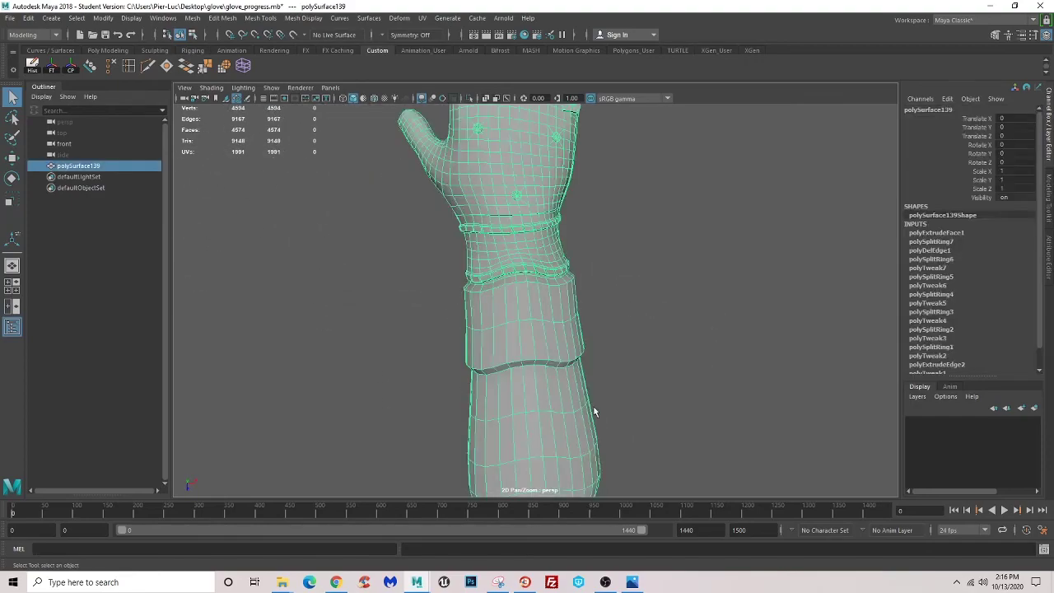
mouse_move(595, 412)
alt+mouse_down()
mouse_move(527, 369)
mouse_move(520, 328)
mouse_move(715, 306)
mouse_move(730, 360)
mouse_move(511, 263)
alt+mouse_up()
right_drag(510, 263, 514, 249)
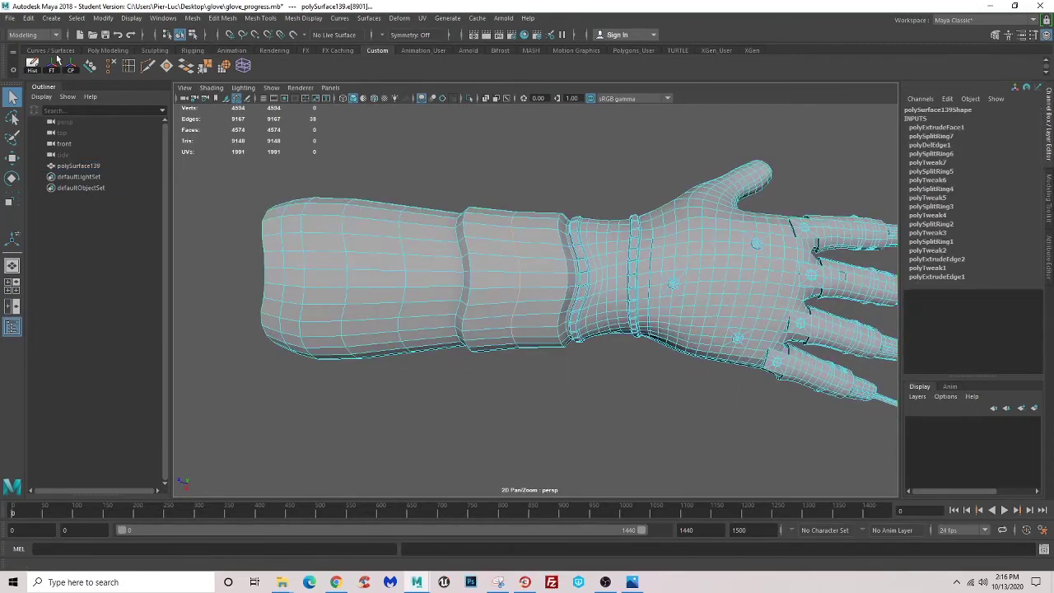
- Delete the cuff band's edge loop, then extrude a cuff face loop with Keep Faces Together off
key(Delete)
scroll(544, 322, down, 5)
mouse_move(654, 287)
alt+mouse_down()
mouse_move(383, 295)
mouse_move(548, 360)
mouse_move(483, 367)
mouse_move(408, 394)
mouse_move(475, 381)
mouse_move(476, 370)
mouse_move(502, 365)
mouse_move(497, 335)
mouse_move(493, 348)
alt+mouse_up()
scroll(493, 334, up, 3)
scroll(499, 297, up, 4)
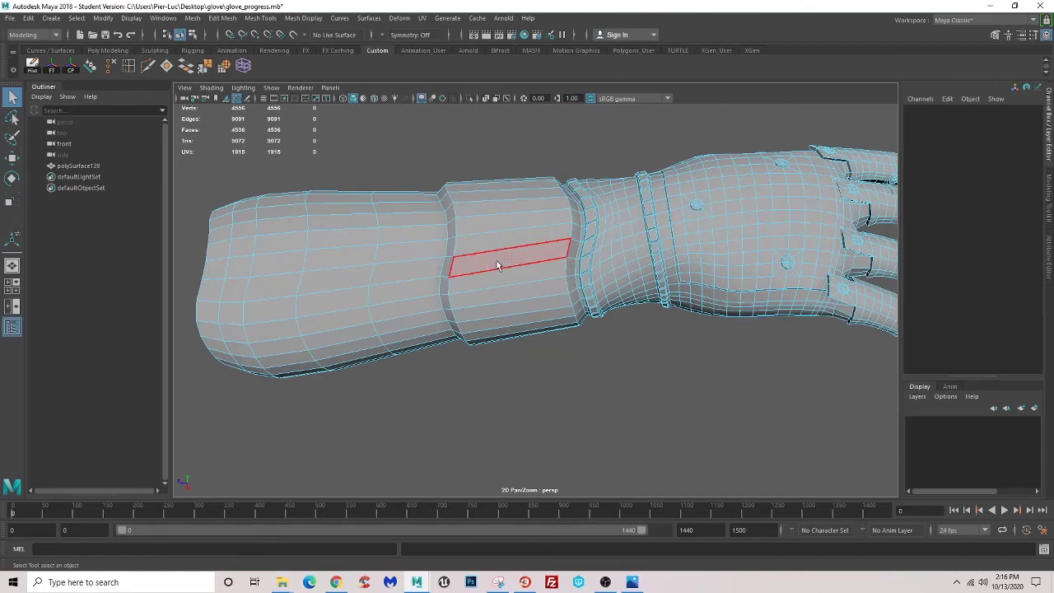
double_click(493, 261)
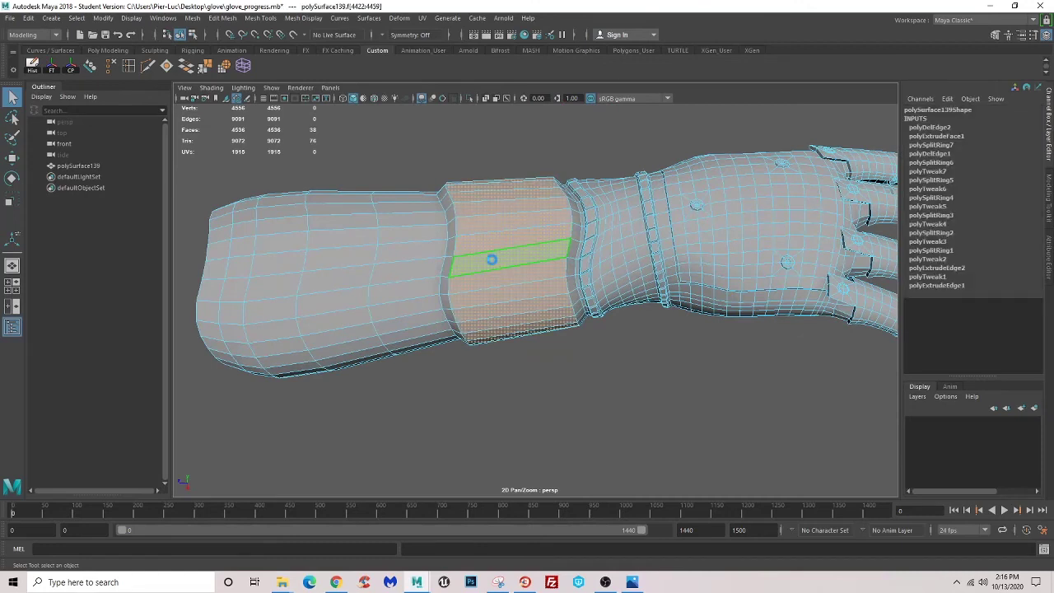
key(ctrl+e)
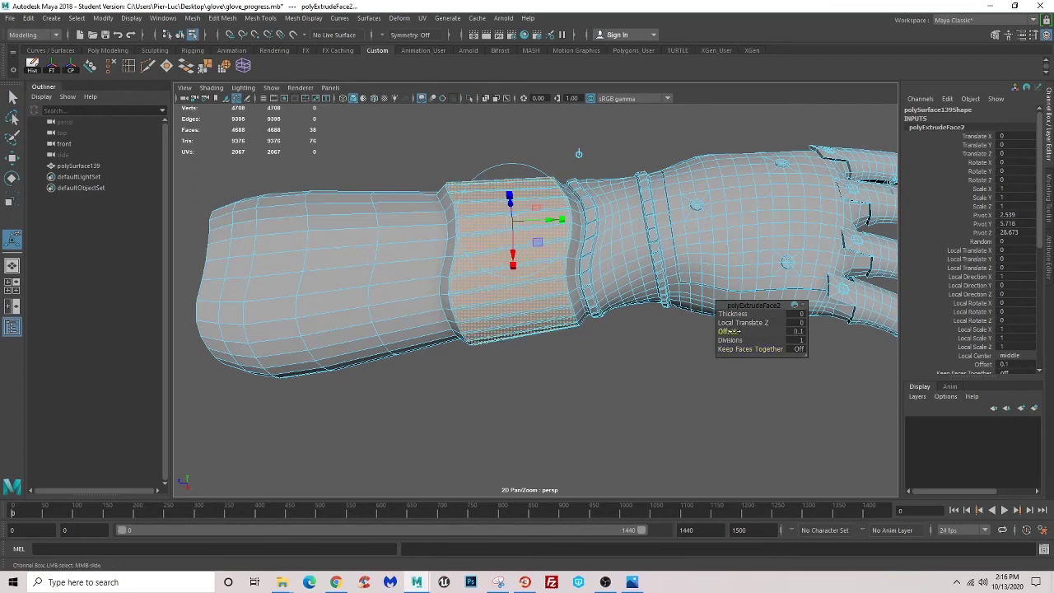
- Set extrusion thickness to 0.3, shrink the ribs slightly in Y, and review the glove
middle_drag(736, 315, 629, 332)
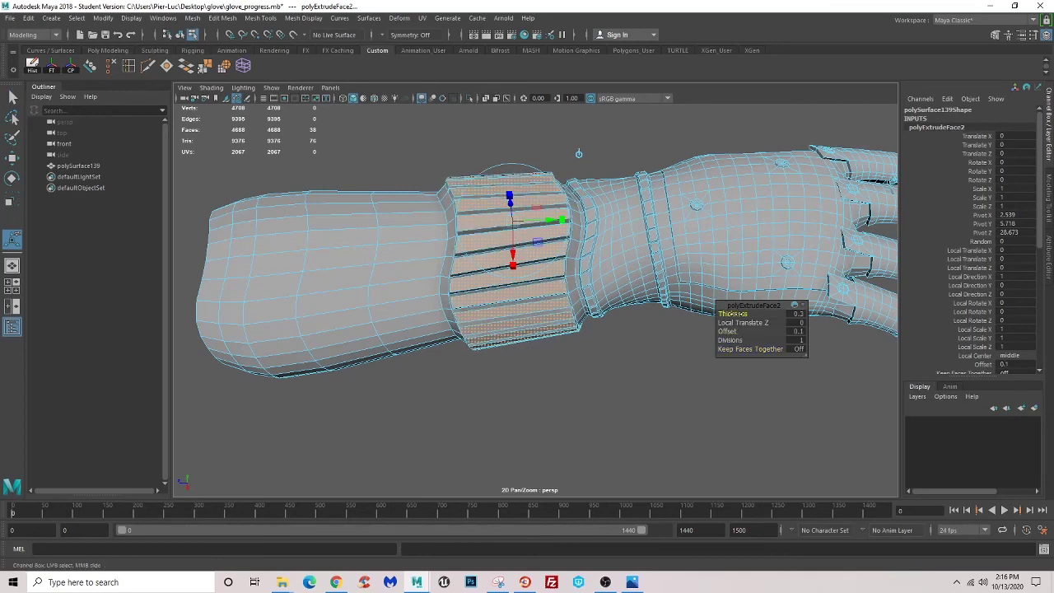
mouse_move(629, 331)
alt+mouse_down()
mouse_move(490, 315)
mouse_move(476, 156)
alt+mouse_up()
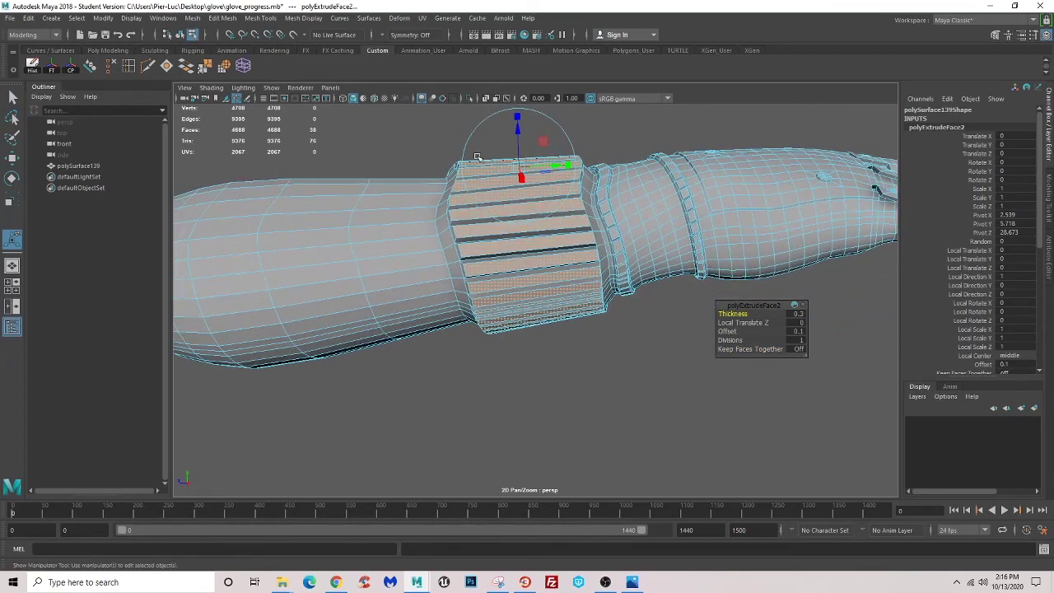
drag(567, 167, 565, 167)
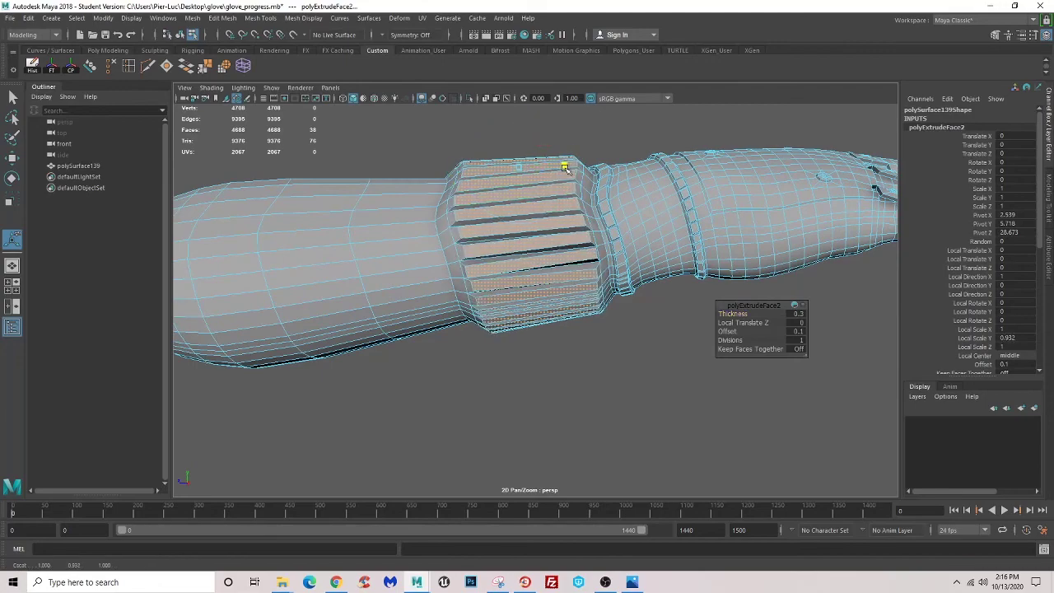
mouse_move(552, 252)
alt+mouse_down()
mouse_move(596, 313)
mouse_move(569, 329)
mouse_move(603, 357)
mouse_move(520, 328)
mouse_move(530, 271)
alt+mouse_up()
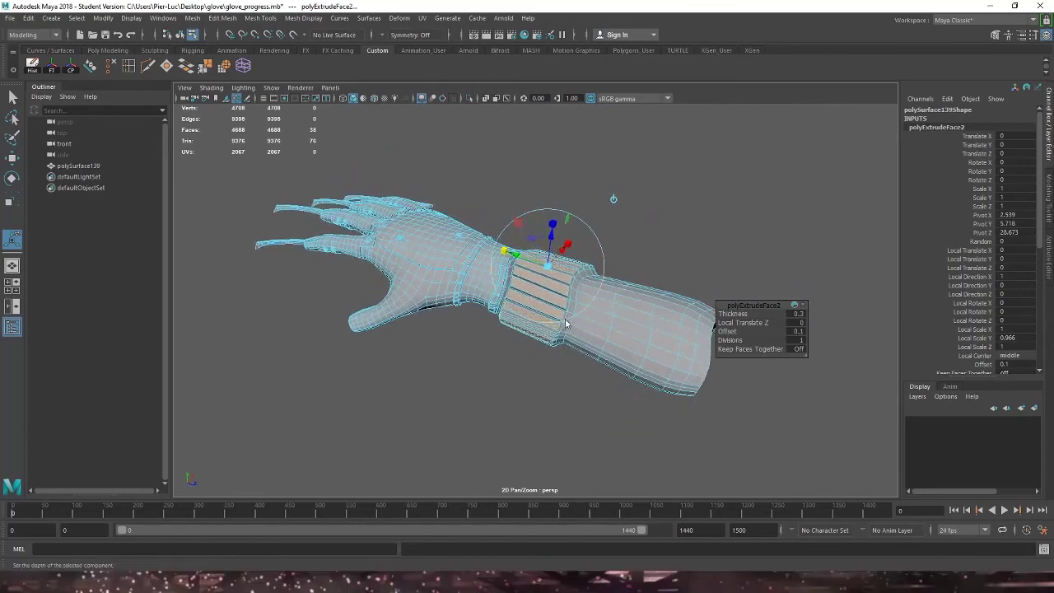
right_drag(530, 271, 630, 188)
mouse_move(631, 188)
alt+mouse_down()
mouse_move(614, 368)
mouse_move(590, 403)
mouse_move(349, 424)
mouse_move(349, 391)
mouse_move(500, 319)
mouse_move(450, 318)
mouse_move(525, 306)
alt+mouse_up()
- Select the glove, zoom into the cuff, and pick two rib face strips in face mode
click(500, 318)
scroll(450, 318, up, 5)
scroll(493, 267, up, 3)
scroll(513, 259, up, 2)
key(F11)
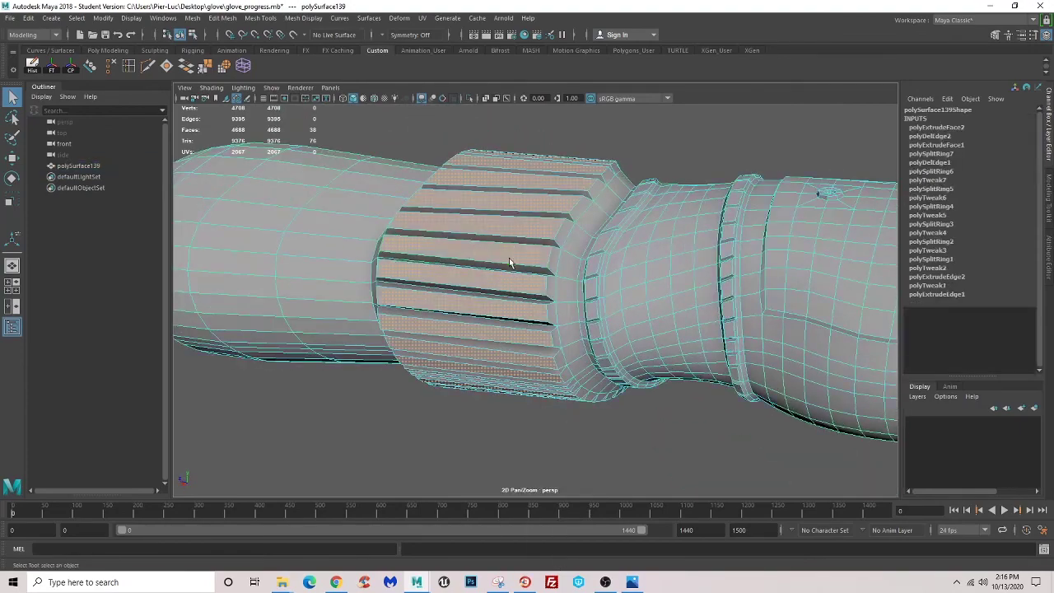
click(525, 222)
shift+click(537, 194)
mouse_move(537, 195)
alt+mouse_down()
mouse_move(560, 229)
mouse_move(556, 214)
mouse_move(440, 278)
mouse_move(525, 251)
alt+mouse_up()
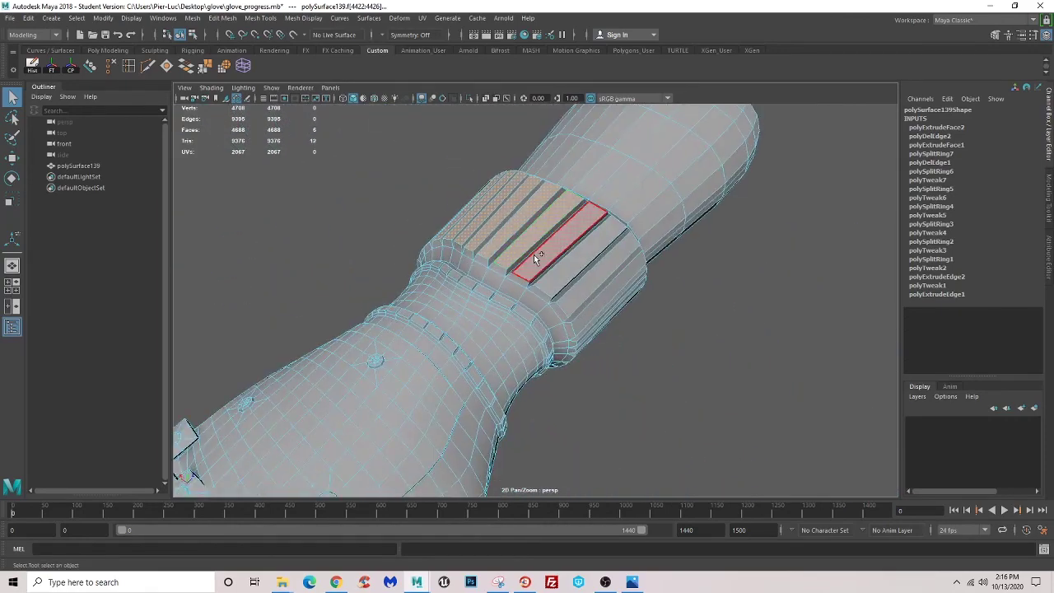